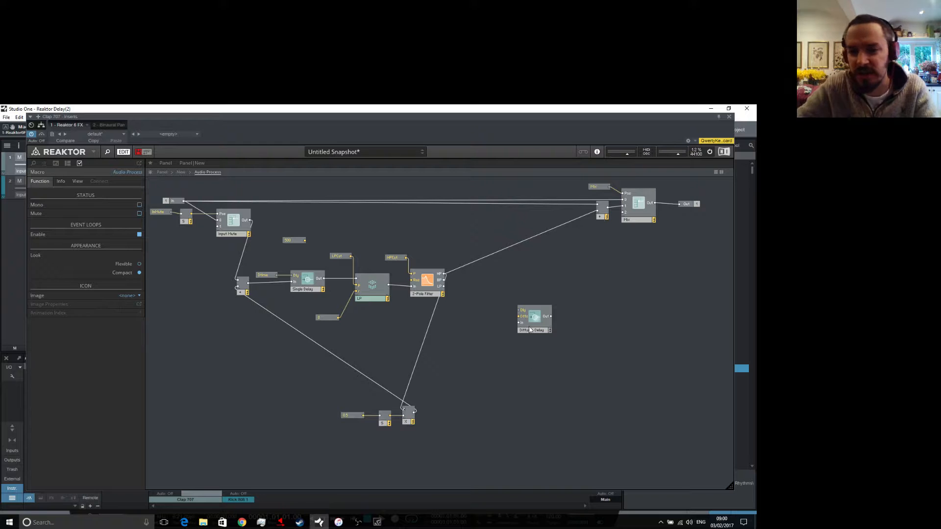
Move the Diffuser Delay module farther from the filter chain and delete the unconnected 500 constant.
drag(535, 317, 606, 321)
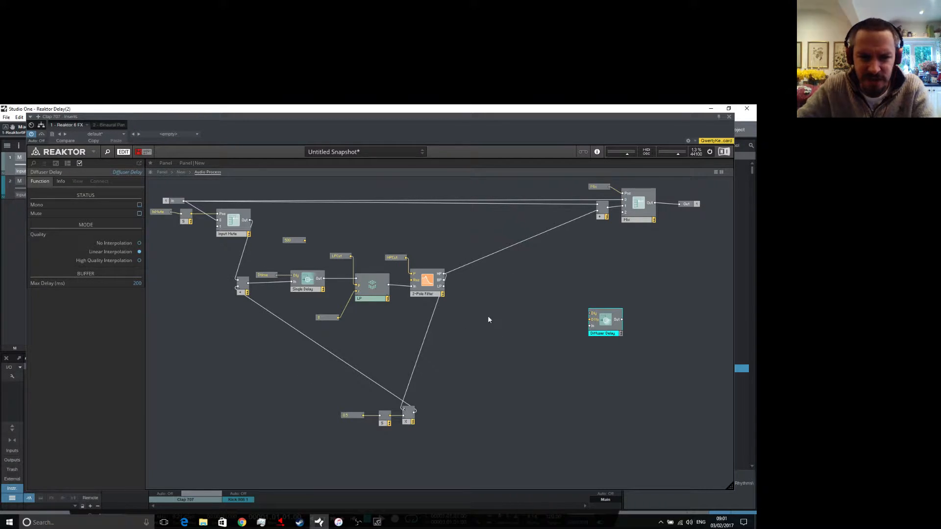
click(294, 241)
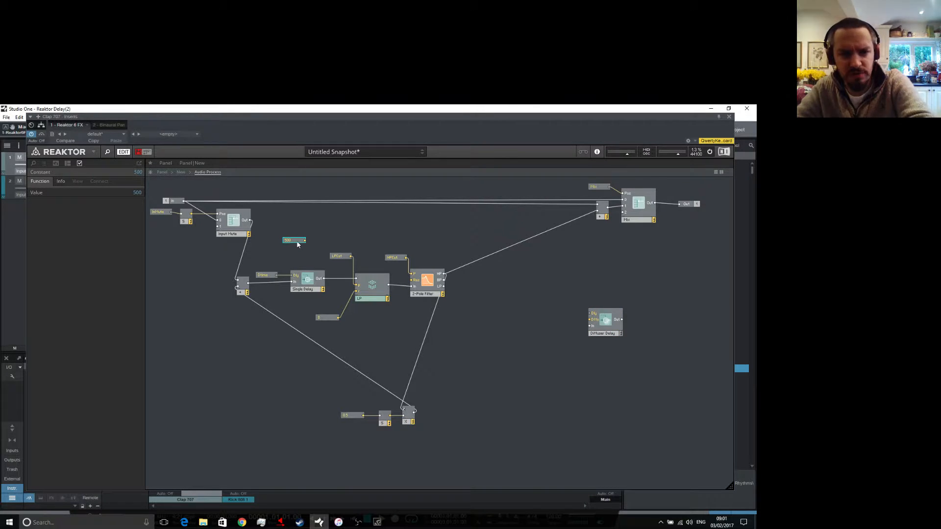
right_click(295, 242)
click(314, 272)
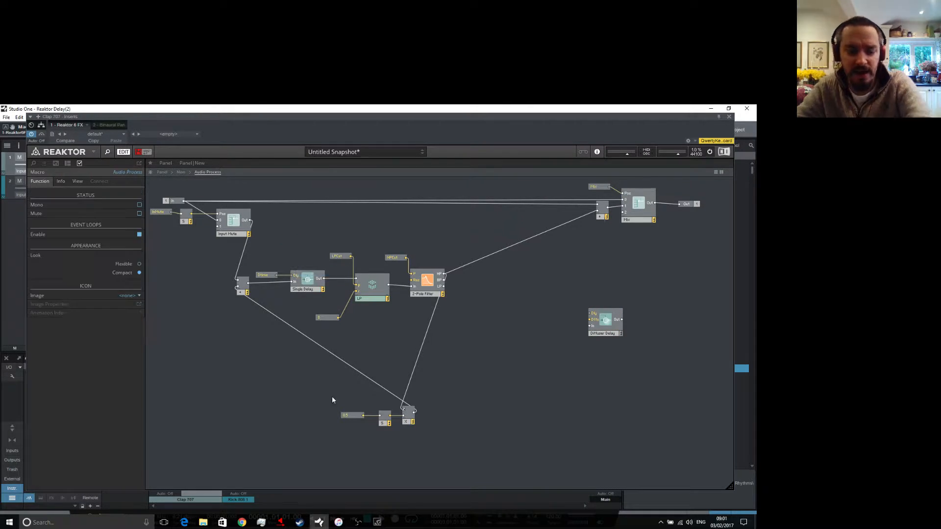
Review the instrument's panel controls and return to the Audio Process structure.
right_click(289, 406)
click(268, 263)
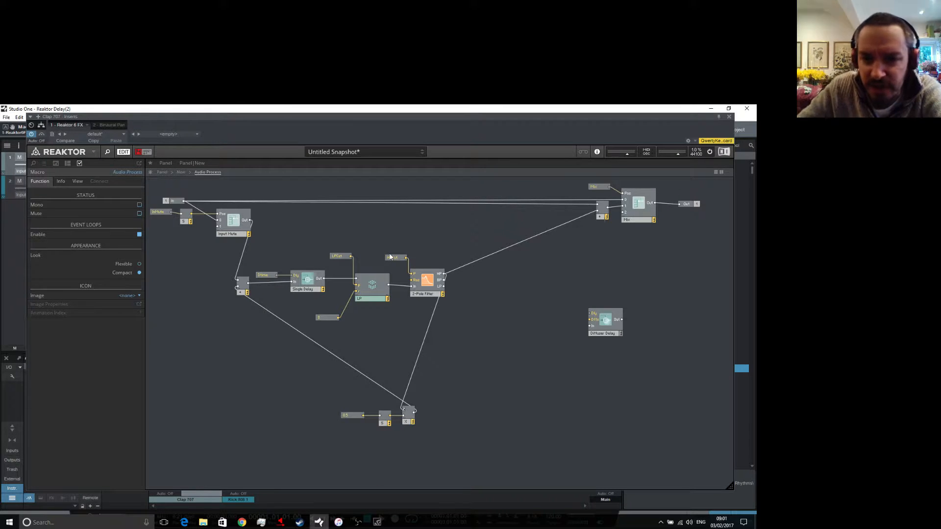
click(164, 173)
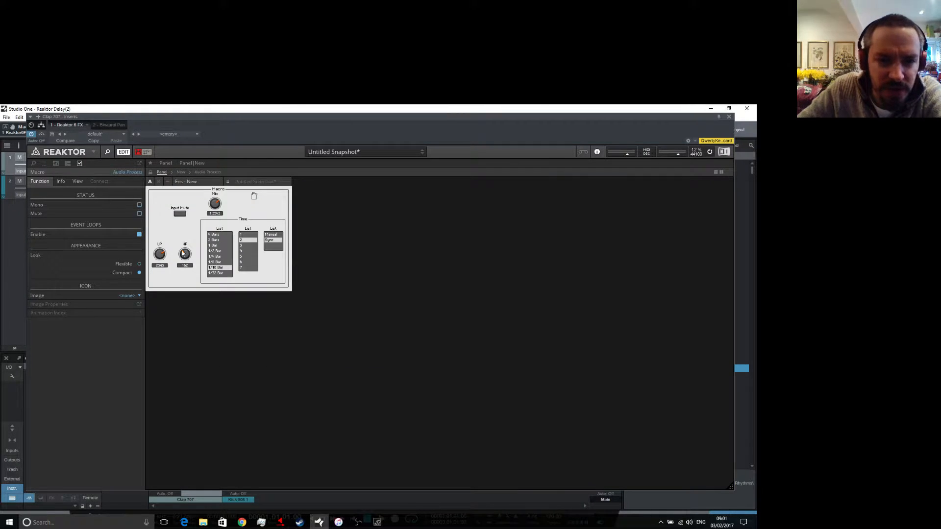
click(202, 172)
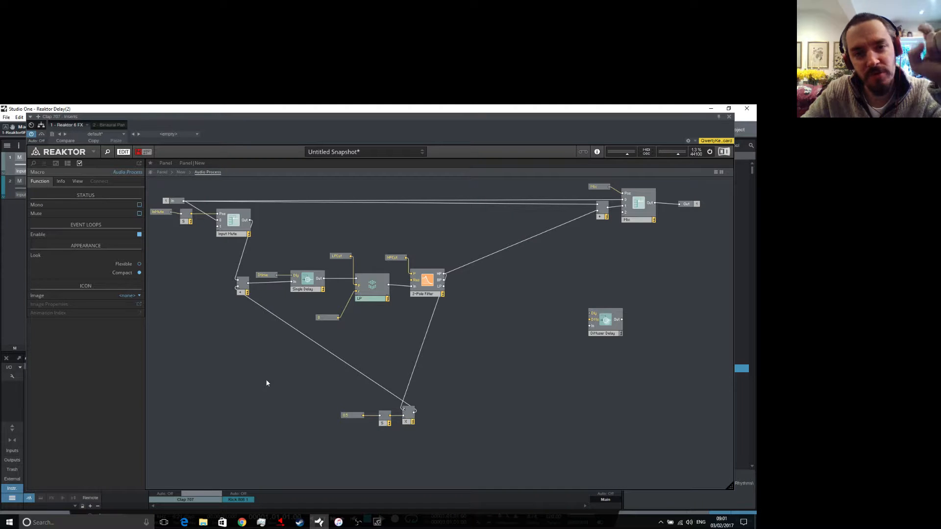
right_click(276, 398)
mouse_move(311, 409)
mouse_move(375, 408)
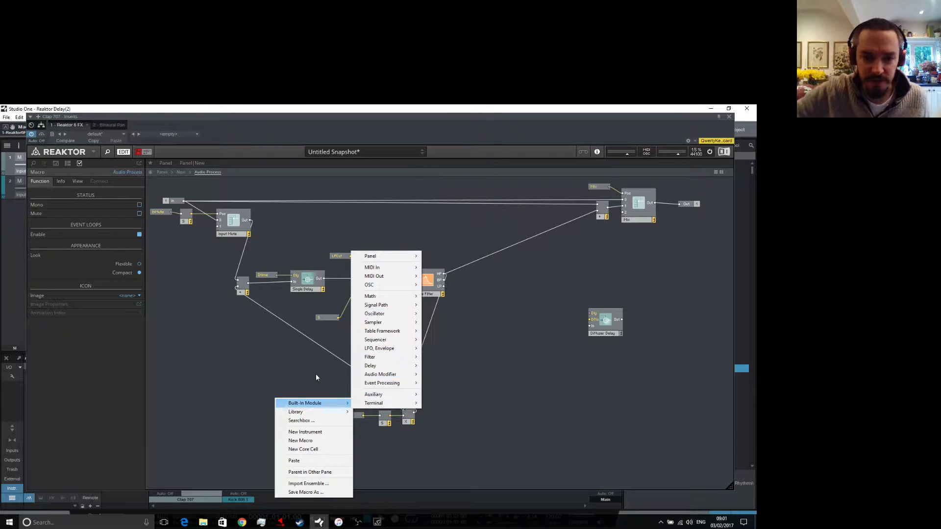
click(268, 355)
Insert a Receive terminal in Audio Process and wire it into the small module ahead of the feedback multiplier.
right_click(261, 421)
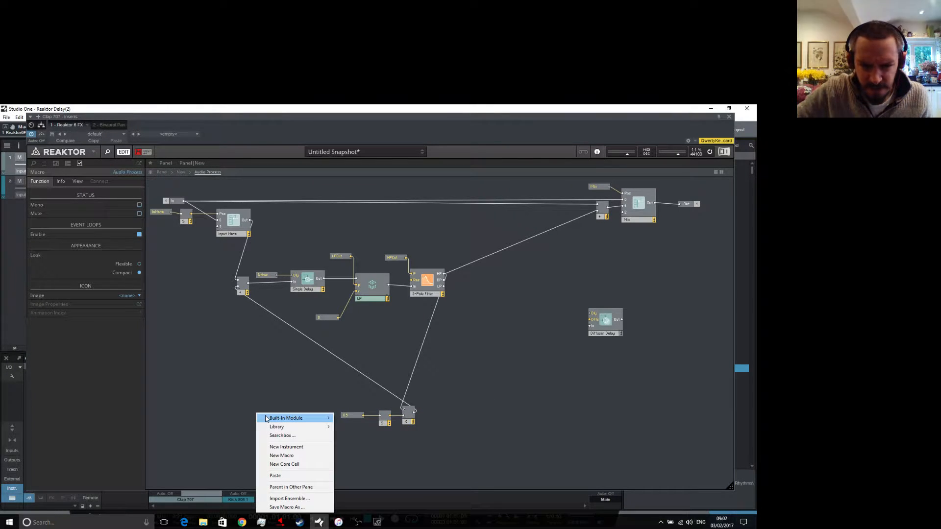
mouse_move(266, 418)
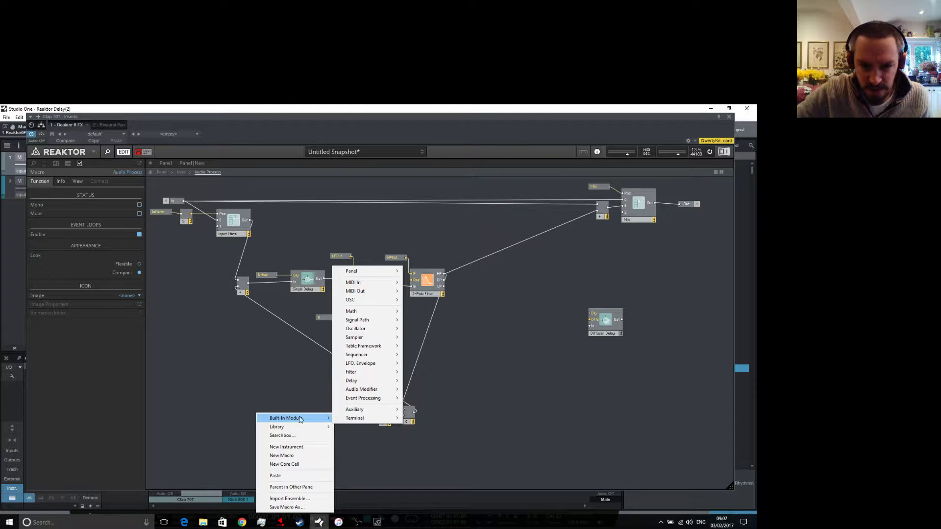
click(441, 447)
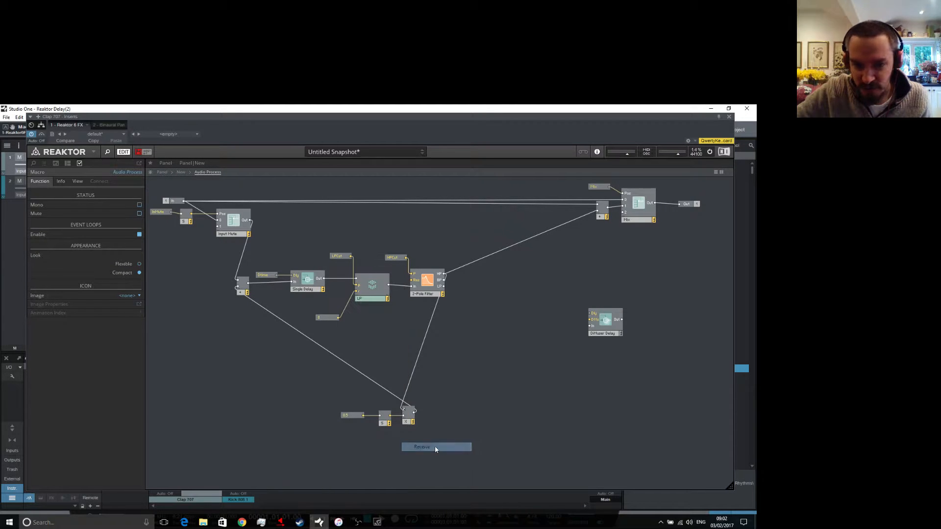
drag(267, 416, 380, 416)
Delete the 0.5 constant and put the Receive terminal in its place.
click(352, 415)
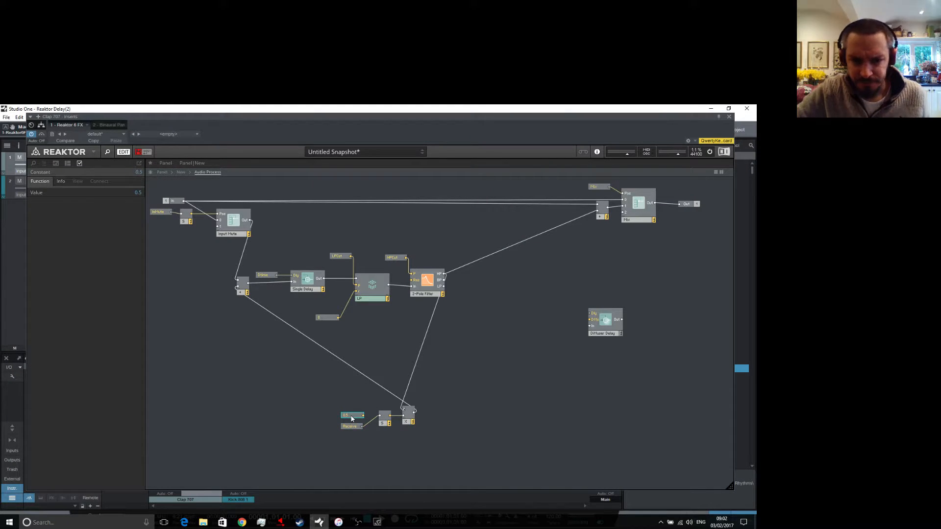
right_click(352, 415)
click(370, 447)
drag(352, 425, 349, 413)
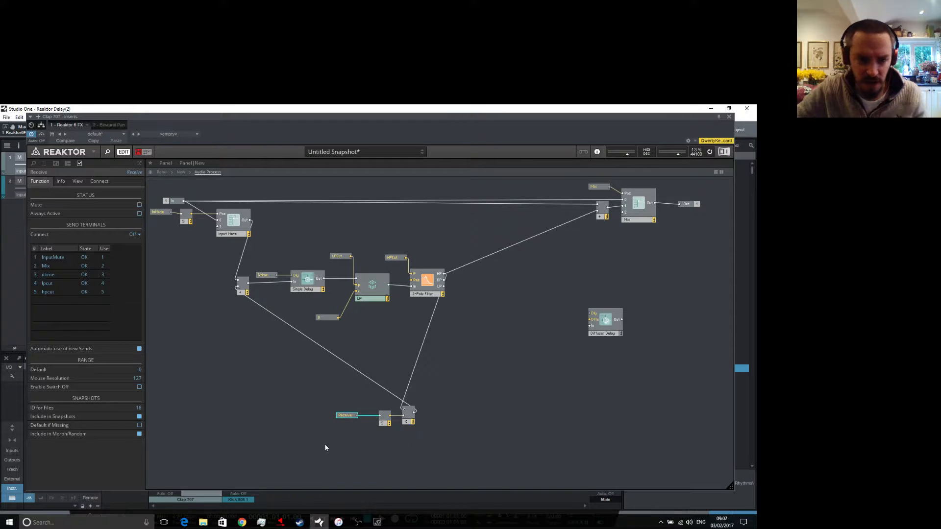
In the parent structure, move the unconnected macro aside, rename it Gui and open it.
click(294, 416)
double_click(294, 416)
drag(248, 314, 200, 352)
double_click(195, 358)
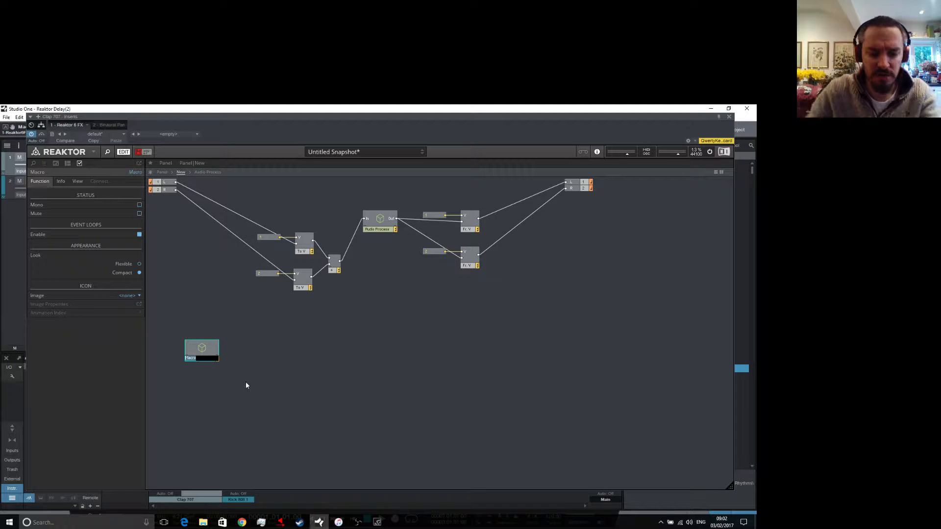
text(Gui)
key(Return)
double_click(200, 350)
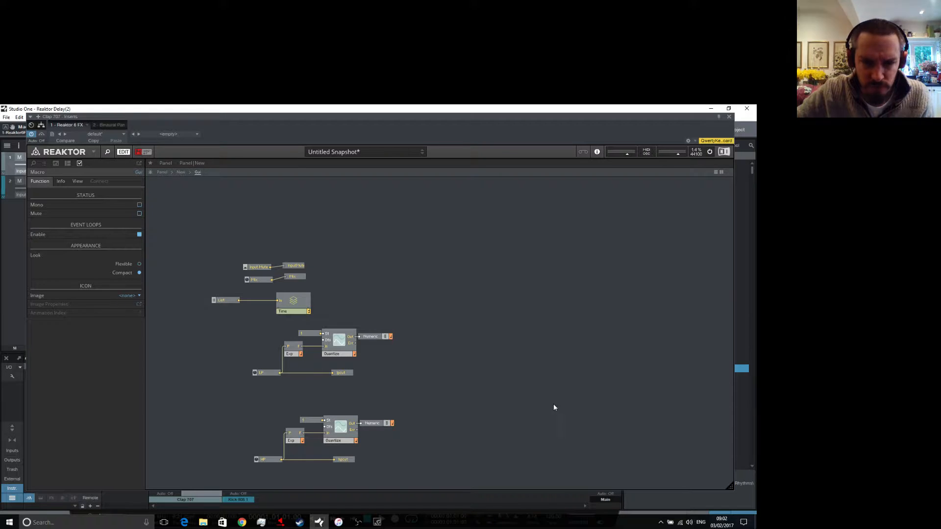
Tidy the Gui macro's layout, lining up the Input Mute, Mix and List controls and stacking the HP group directly beneath the LP group.
drag(177, 244, 450, 485)
drag(346, 432, 305, 366)
click(395, 309)
drag(178, 252, 367, 315)
drag(308, 278, 265, 277)
drag(182, 184, 183, 209)
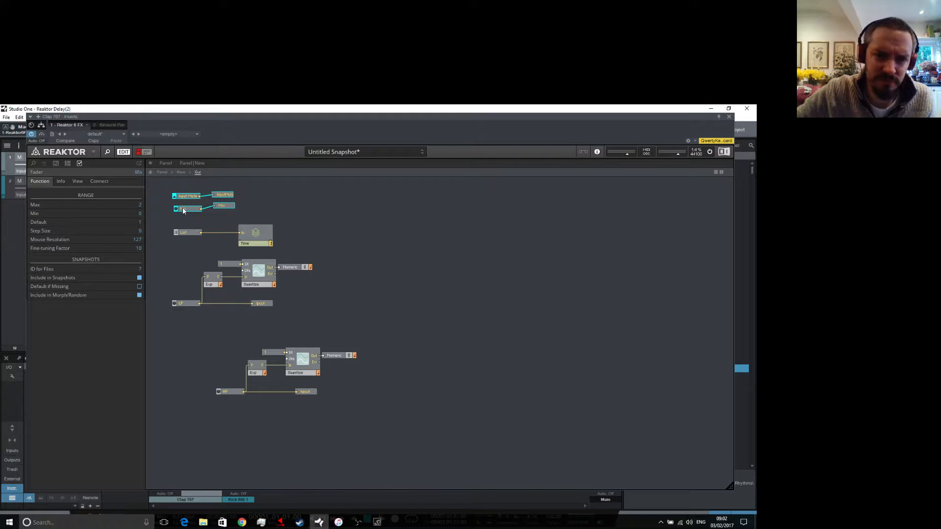
drag(182, 337, 398, 424)
drag(302, 363, 260, 340)
Add a knob below the HP group and duplicate it.
right_click(206, 417)
mouse_move(245, 419)
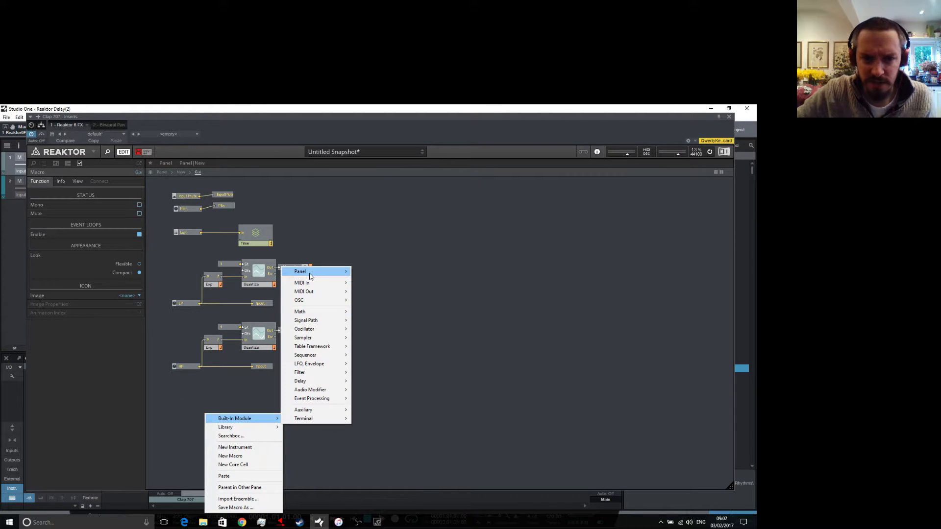
click(369, 280)
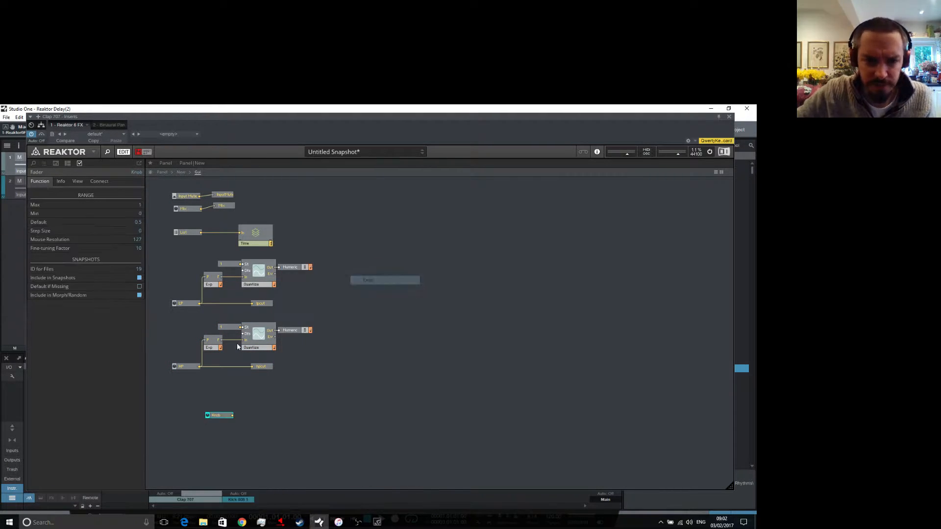
right_click(220, 415)
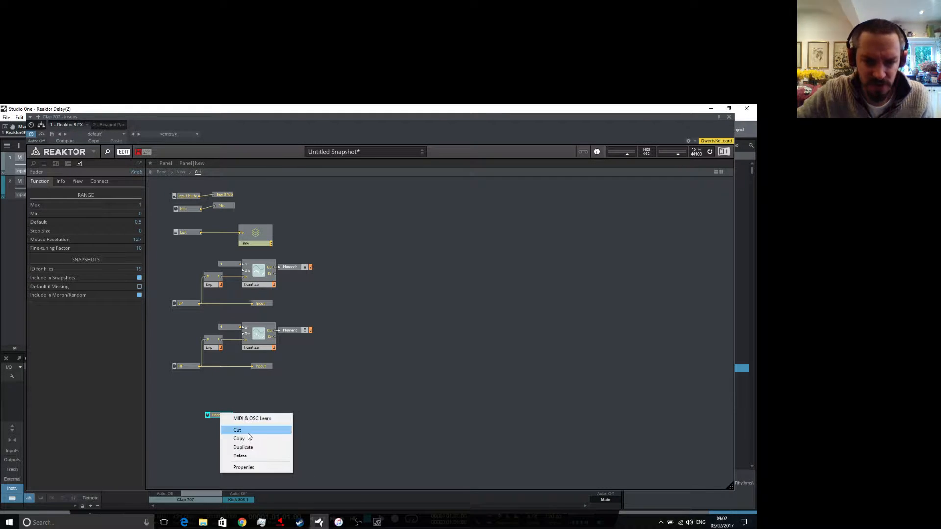
click(247, 448)
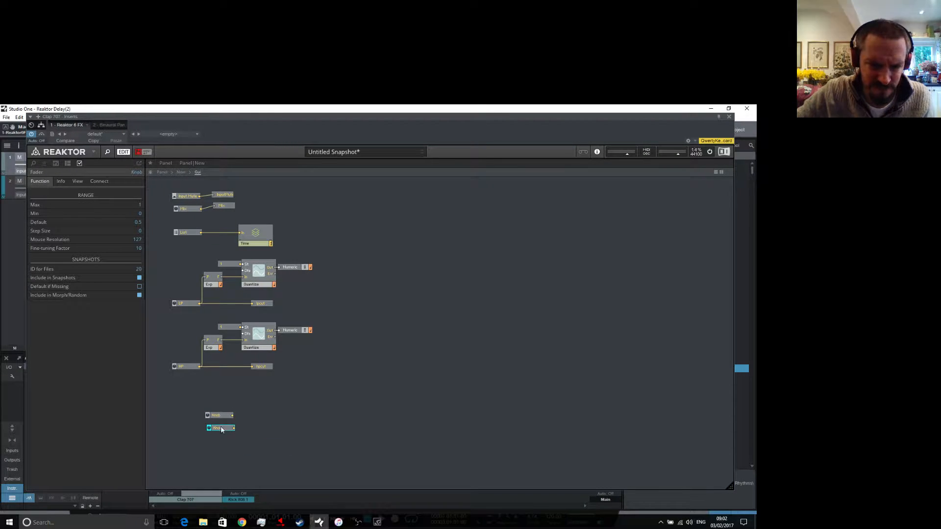
Rename the first new knob Feedback and its duplicate Boost.
click(224, 417)
double_click(221, 416)
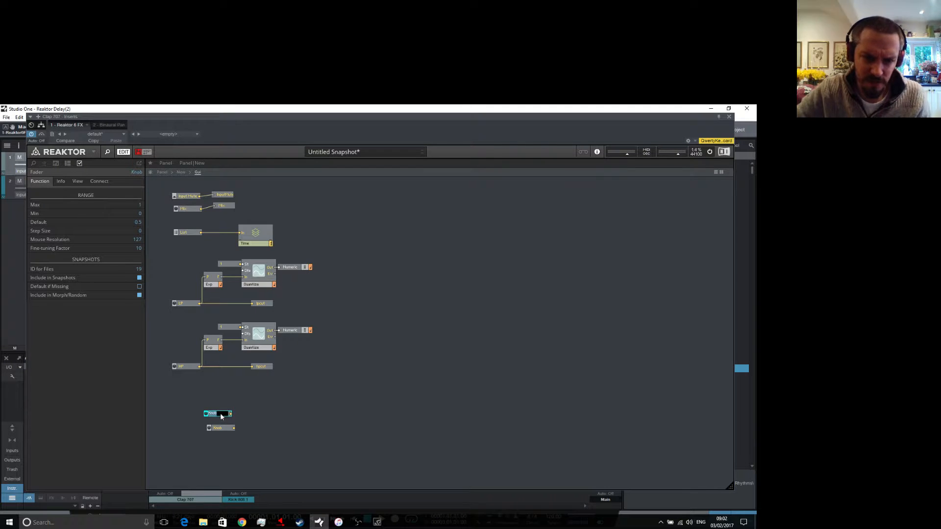
text(Fe)
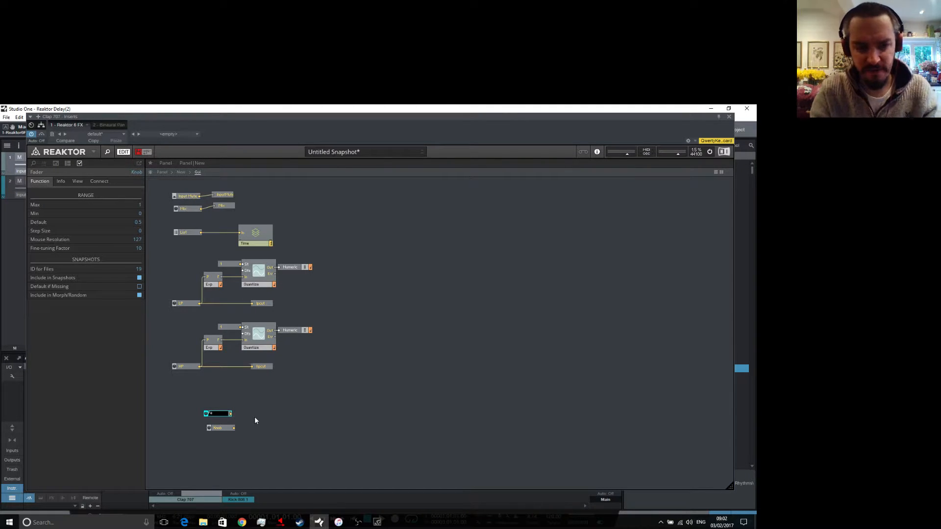
text(e)
text(dback)
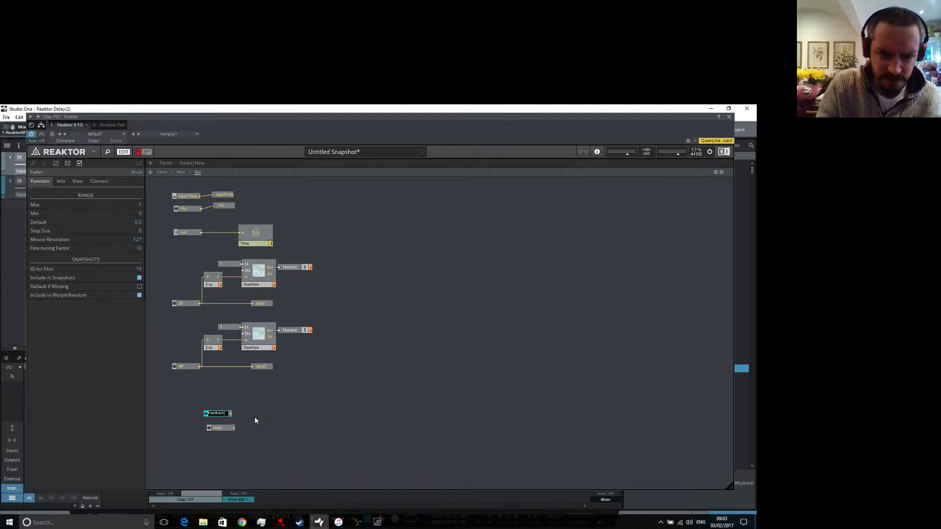
key(Return)
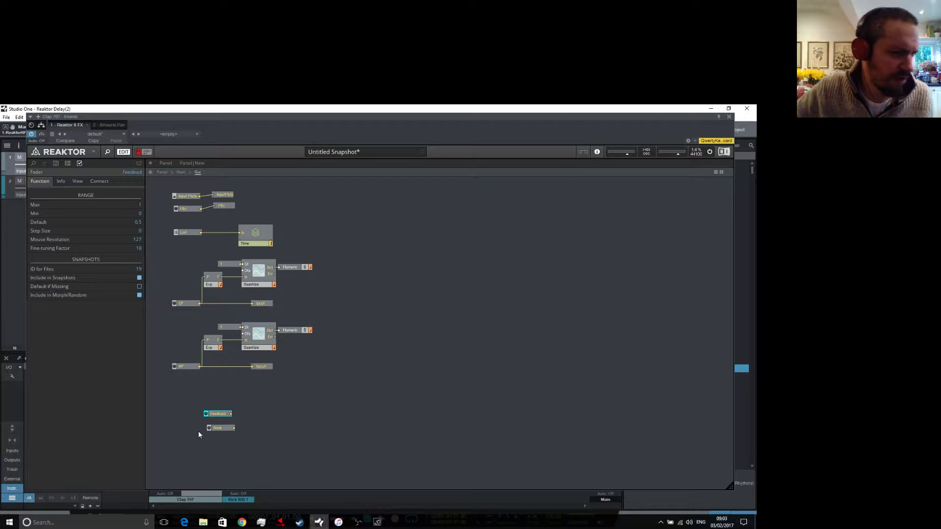
double_click(219, 428)
text(Boost)
key(Return)
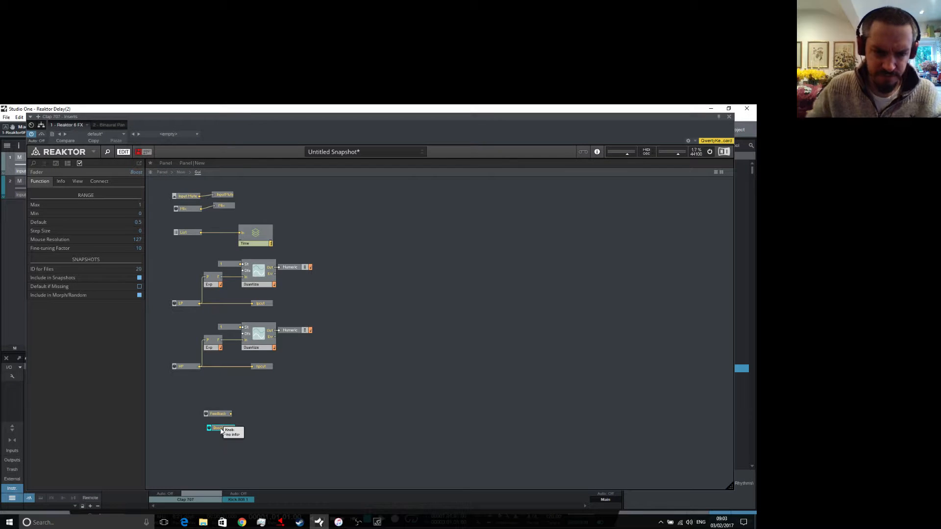
Align the Boost knob under the Feedback knob and cut both knobs from the Gui macro.
click(274, 426)
click(225, 428)
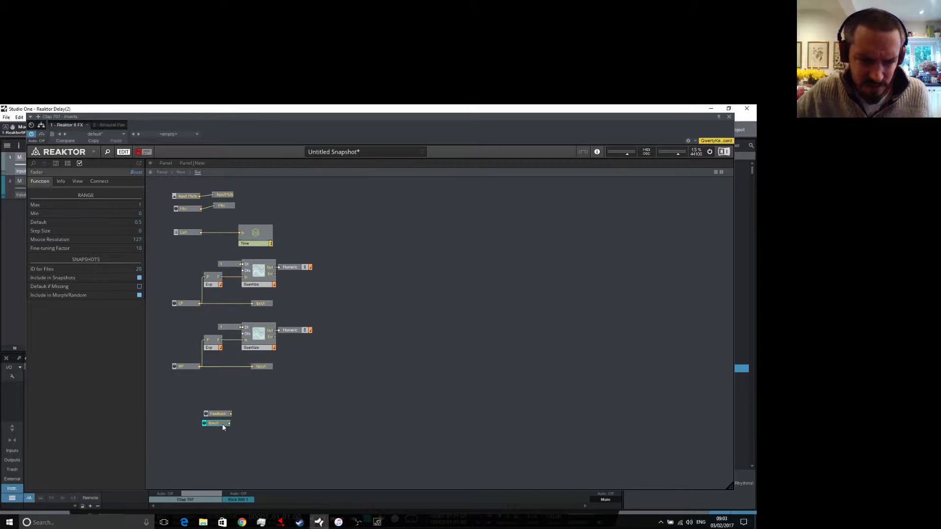
drag(193, 397, 224, 428)
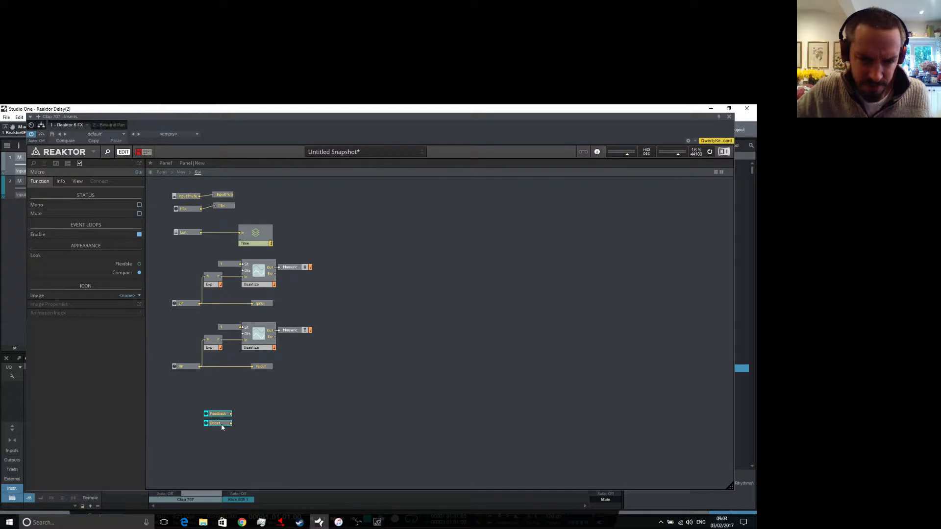
right_click(222, 426)
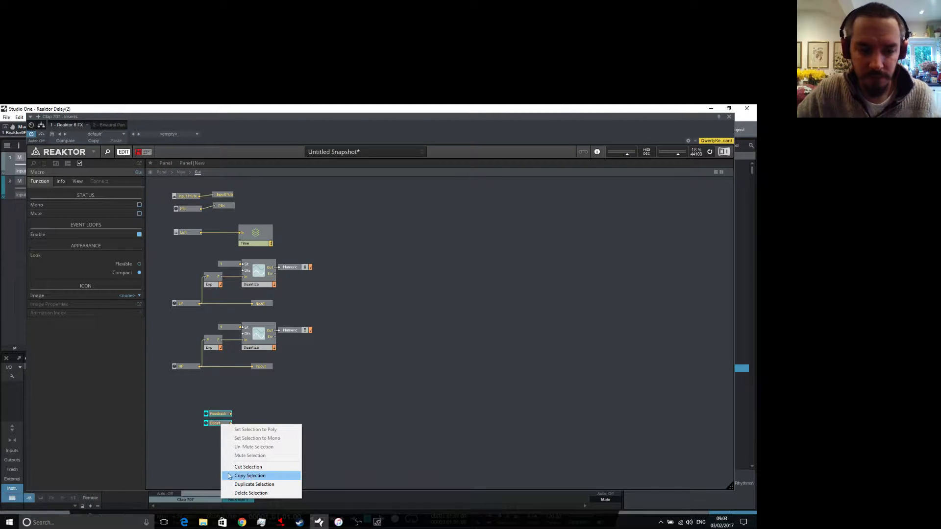
click(261, 468)
Create a new macro below the HP group and name it Feedback.
right_click(186, 418)
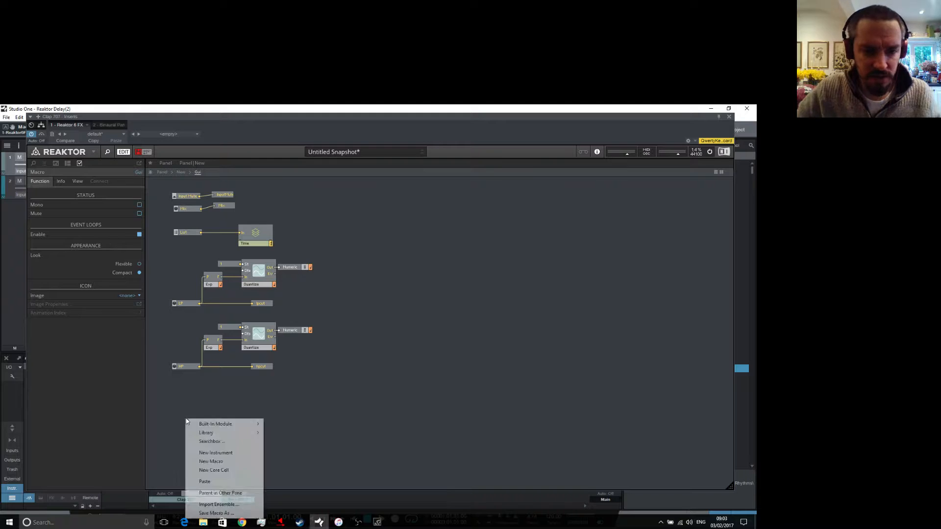
click(223, 460)
drag(217, 431, 212, 412)
double_click(189, 419)
text(Feedback)
key(Return)
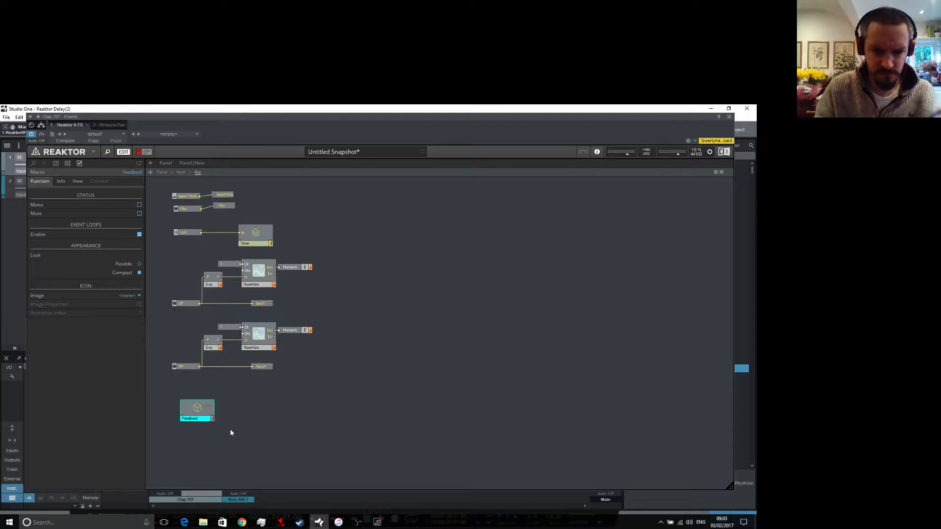
Paste the Feedback and Boost knobs inside the Feedback macro and position them near its left edge.
double_click(202, 413)
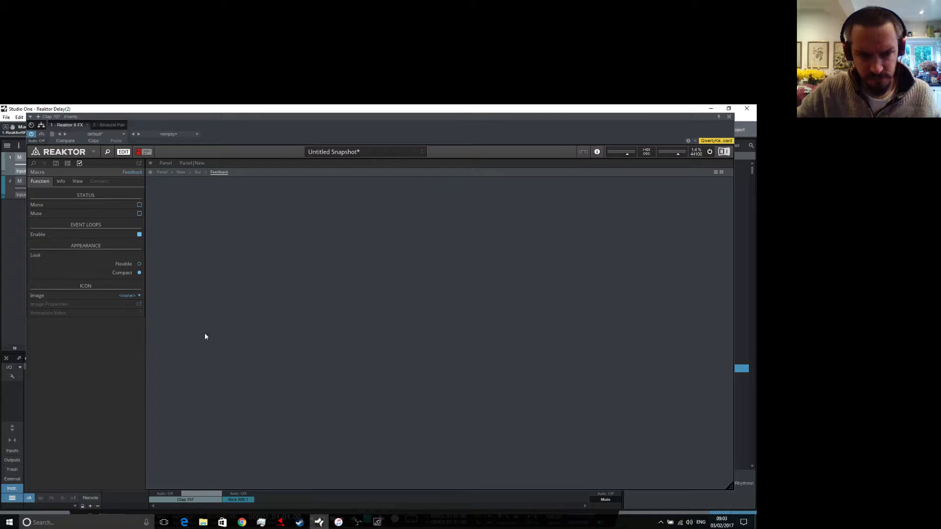
right_click(218, 254)
click(259, 316)
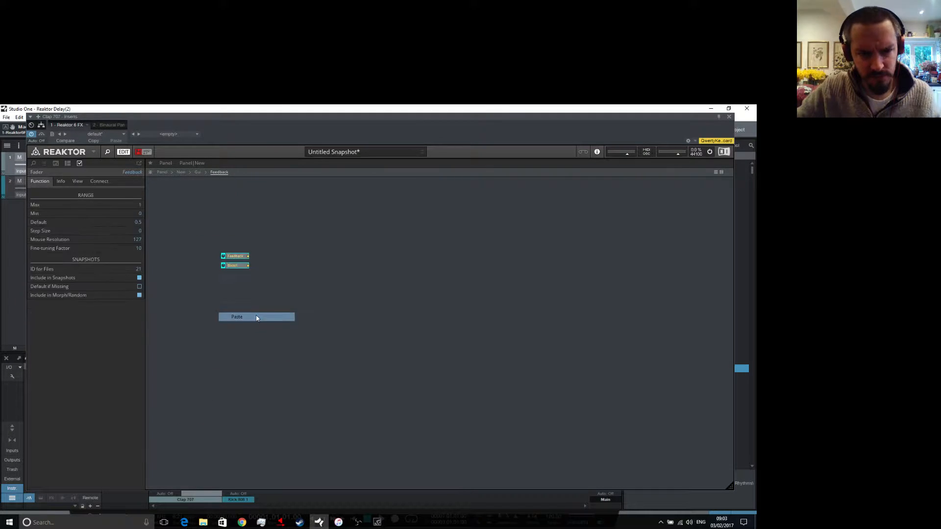
drag(229, 267, 184, 244)
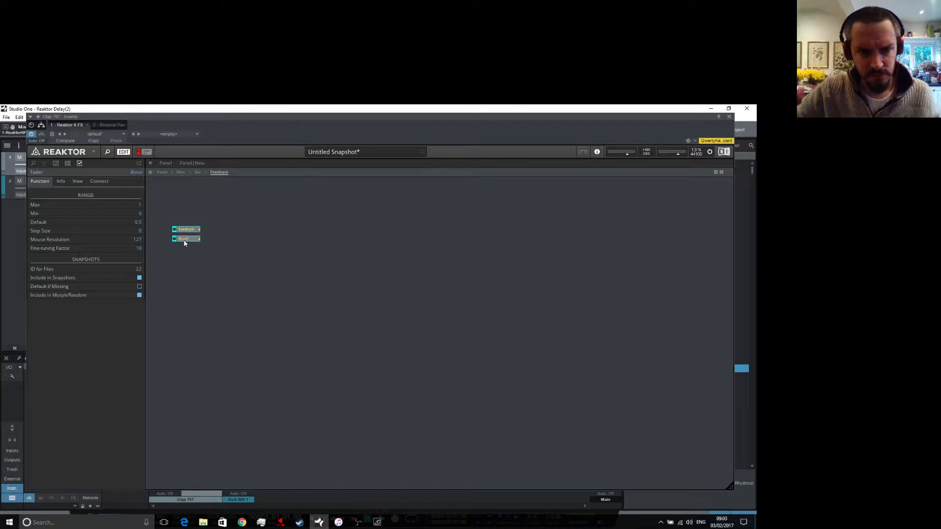
Insert an Add module beside the knobs and connect Feedback and Boost to its inputs.
click(222, 265)
right_click(226, 240)
mouse_move(275, 244)
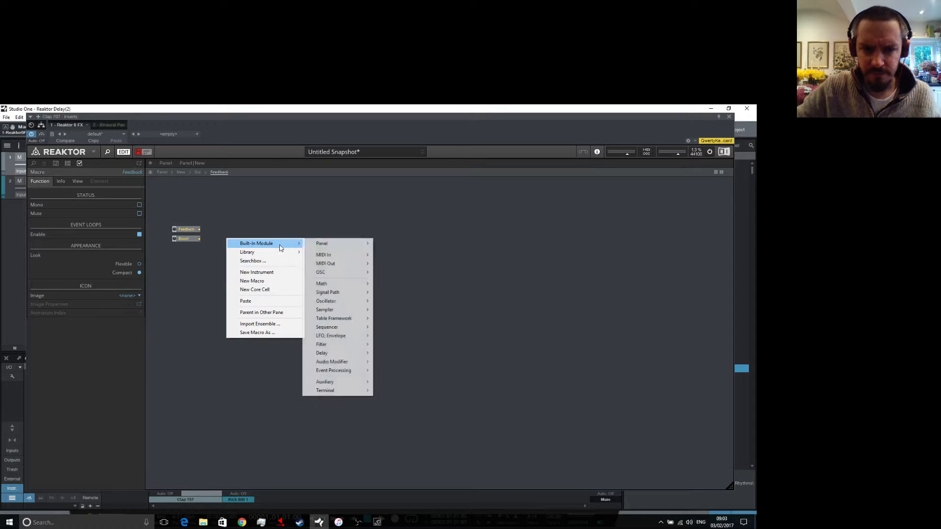
mouse_move(340, 286)
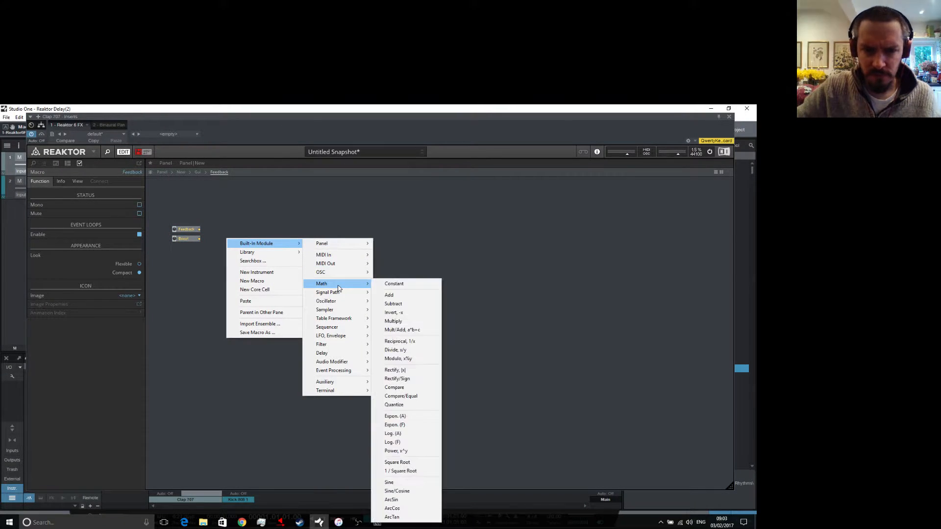
click(399, 296)
mouse_move(235, 252)
mouse_down()
mouse_move(232, 229)
mouse_move(230, 242)
mouse_up()
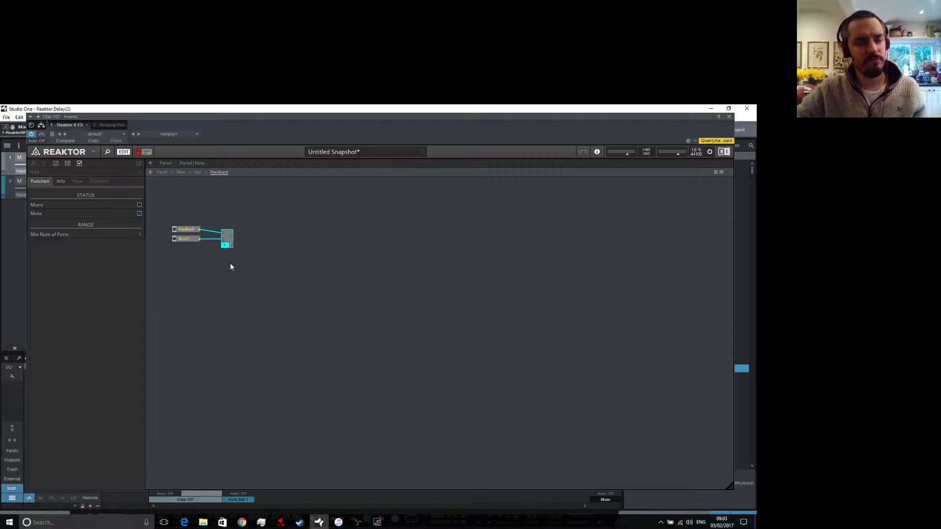
Set the maximum range of the Feedback knob to 100 and of the Boost knob to 50.
click(186, 229)
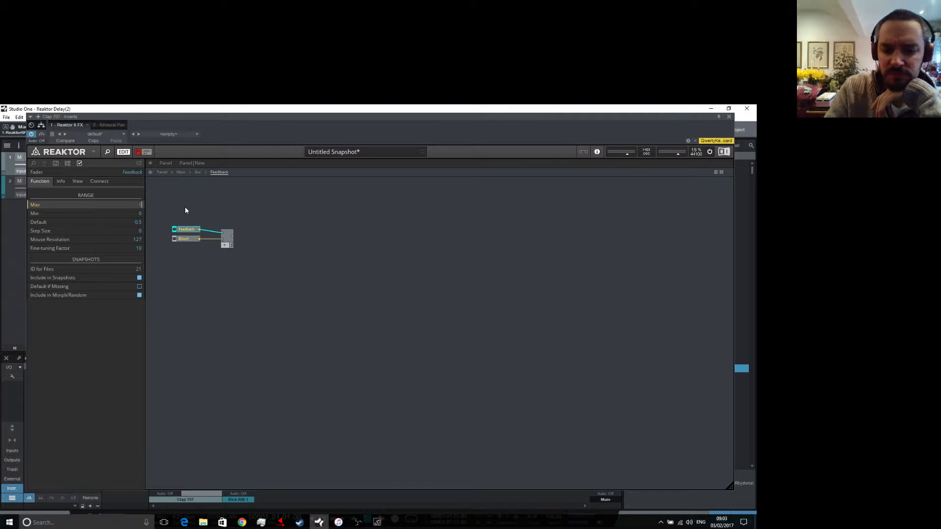
text(00)
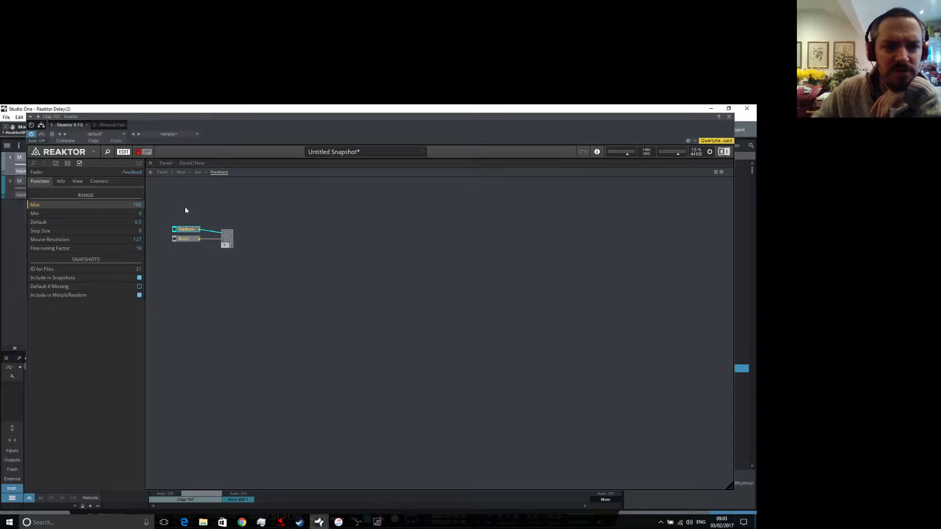
click(189, 239)
click(142, 205)
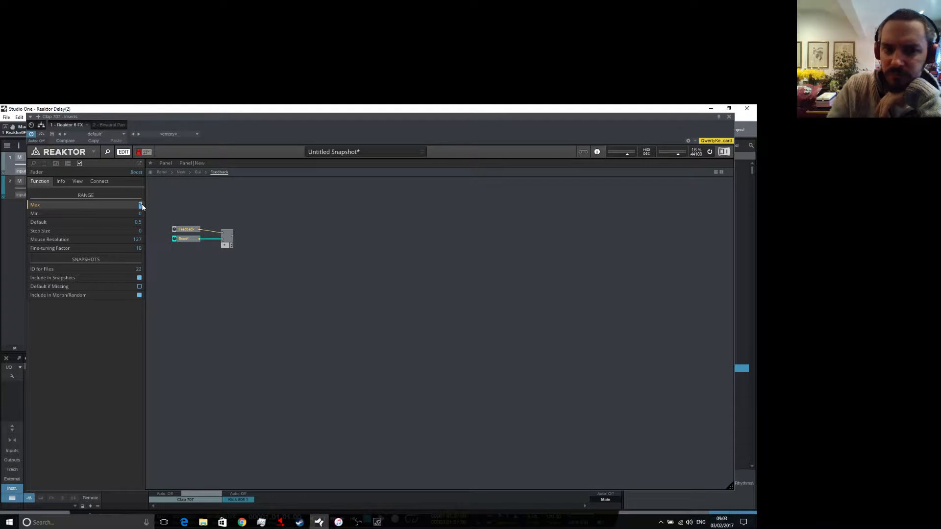
Insert a Multiply module after the Add module, feeding it the Add output and a new 0.01 constant.
right_click(255, 249)
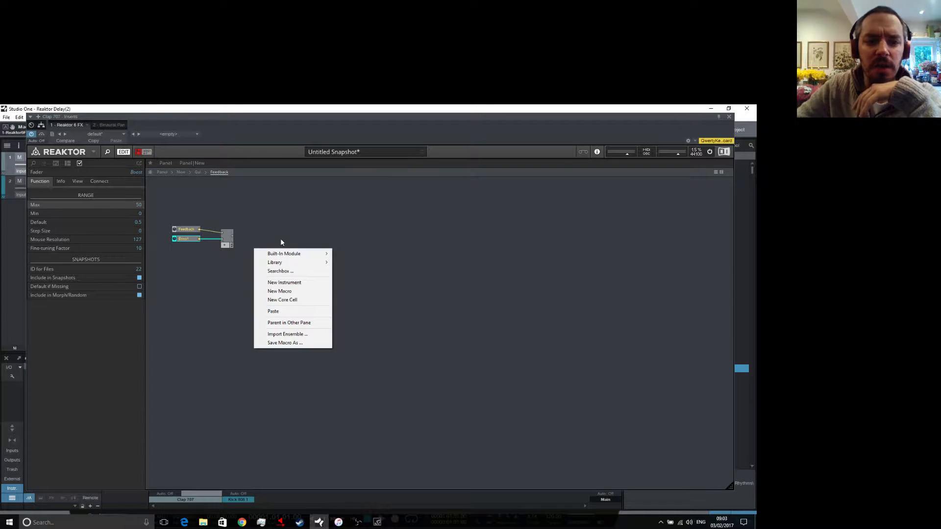
mouse_move(287, 256)
mouse_move(372, 295)
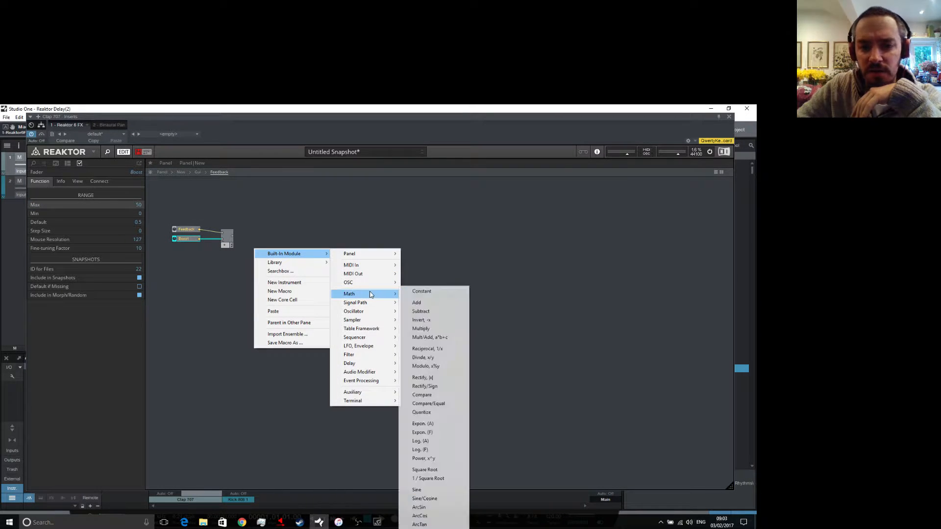
click(420, 328)
drag(234, 236, 257, 250)
right_click(255, 257)
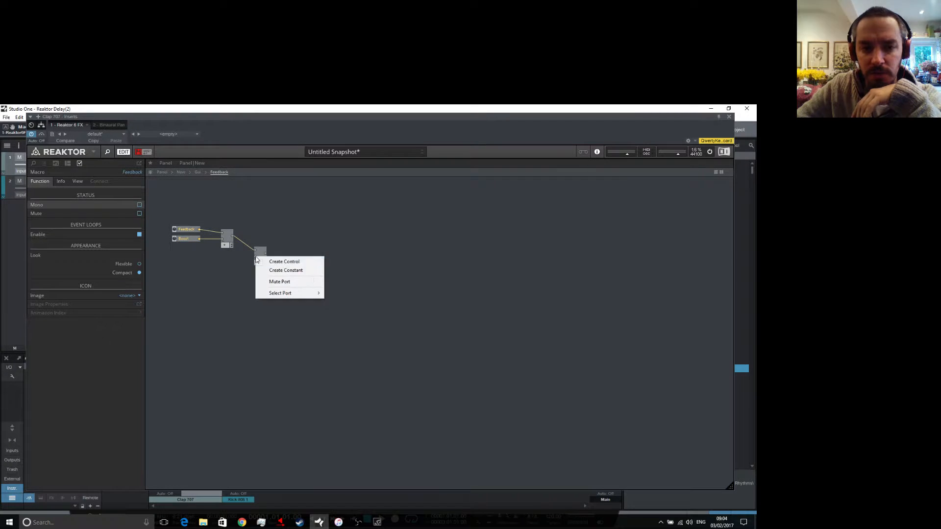
click(303, 271)
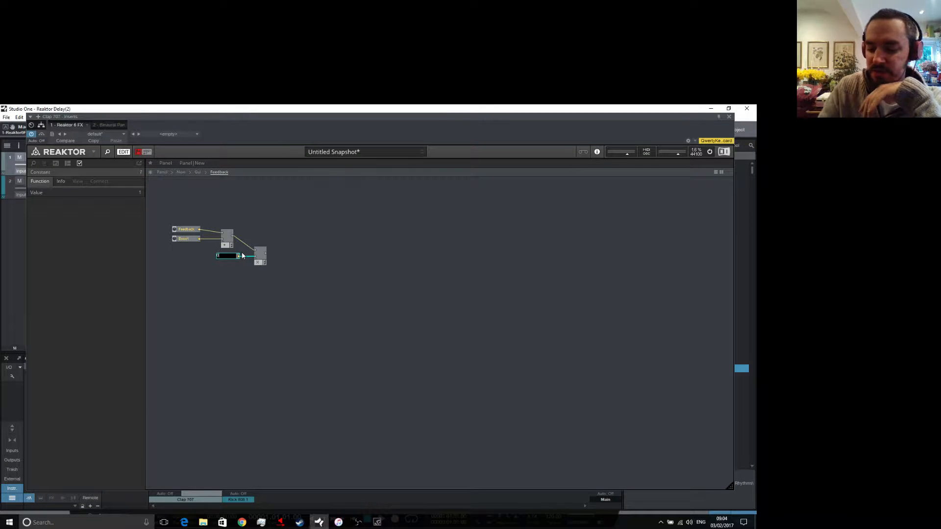
key(Return)
drag(257, 263, 254, 251)
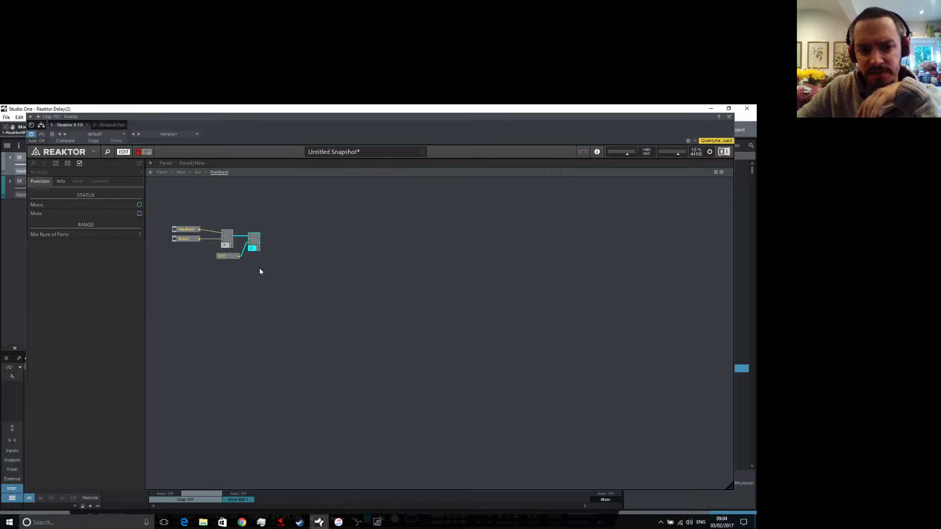
click(260, 268)
mouse_move(315, 239)
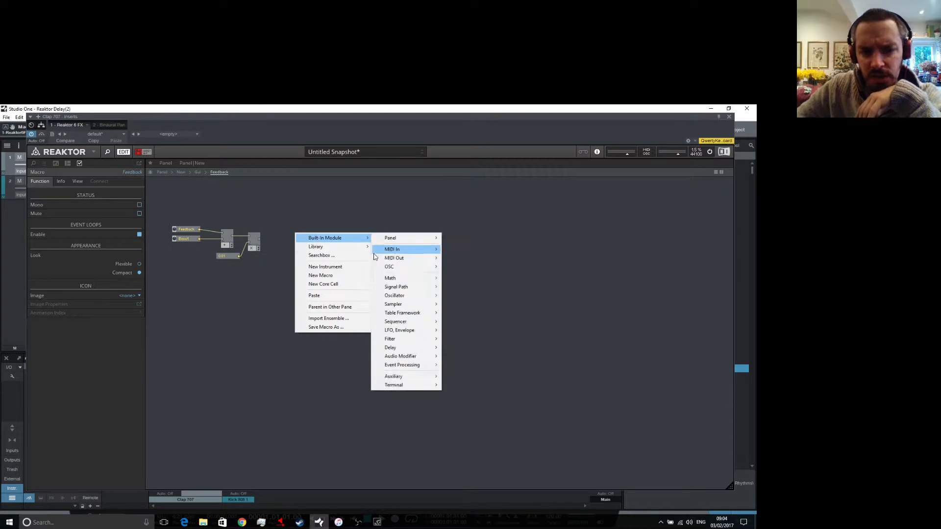
mouse_move(402, 385)
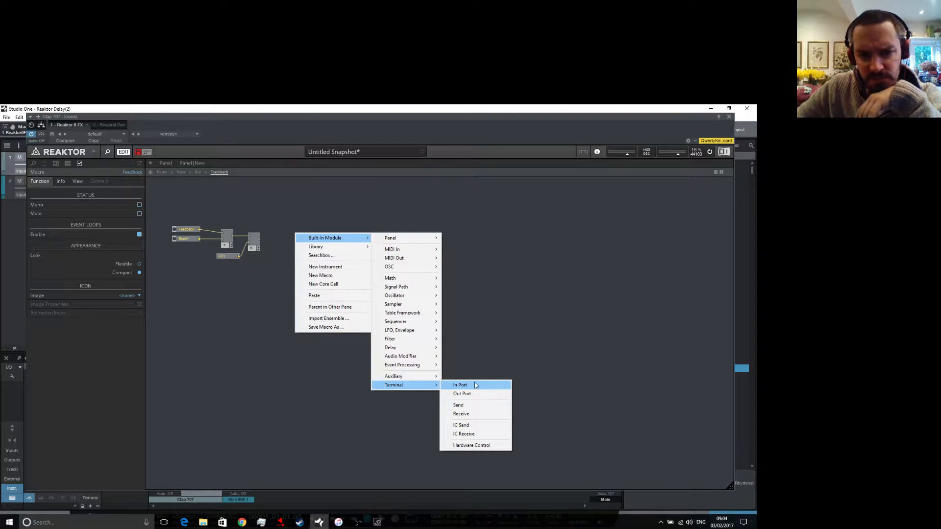
click(208, 316)
drag(226, 214, 252, 230)
Insert a Send terminal beside the Multiply module, connect the Multiply output to it and name it fb.
right_click(290, 245)
mouse_move(333, 249)
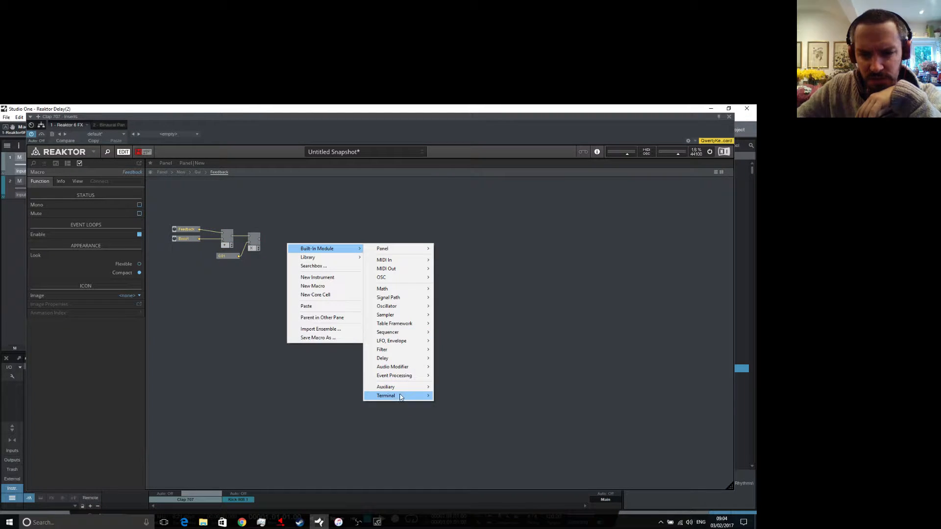
mouse_move(400, 396)
click(463, 416)
drag(260, 238, 295, 241)
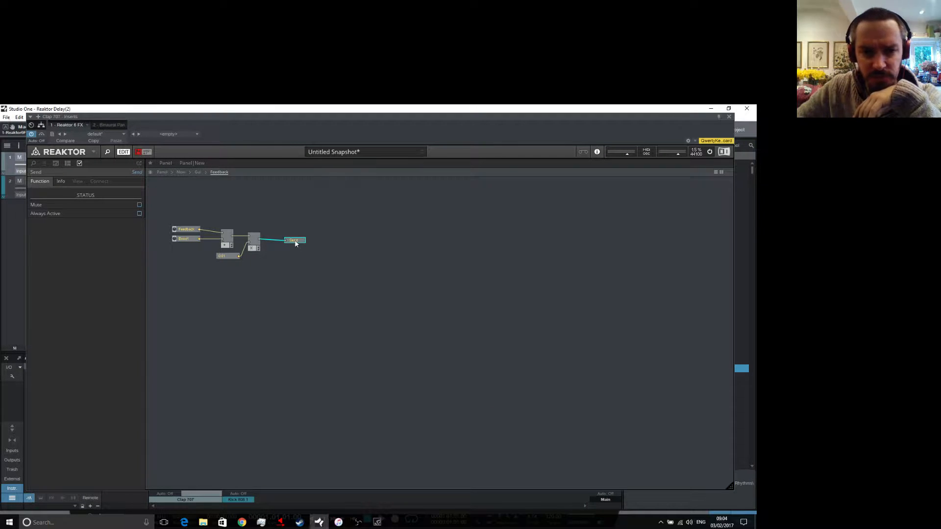
double_click(293, 239)
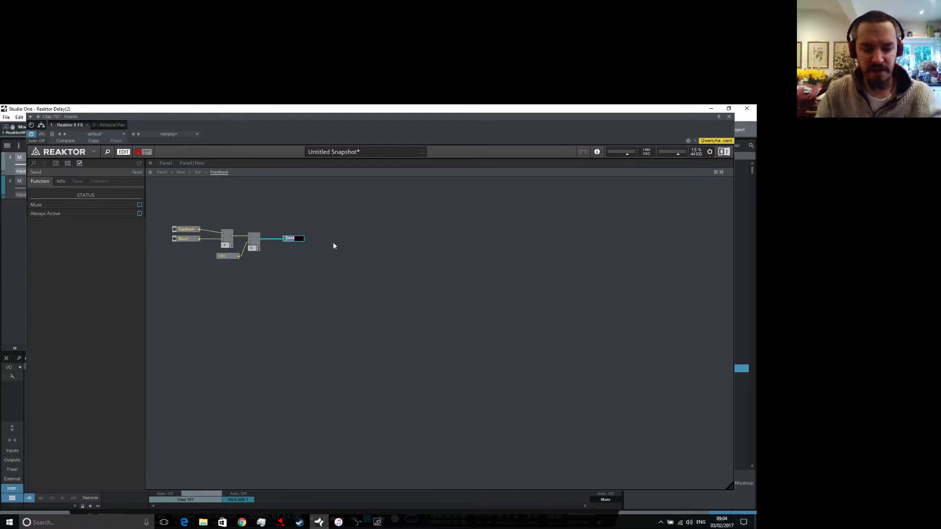
text(fb)
key(Return)
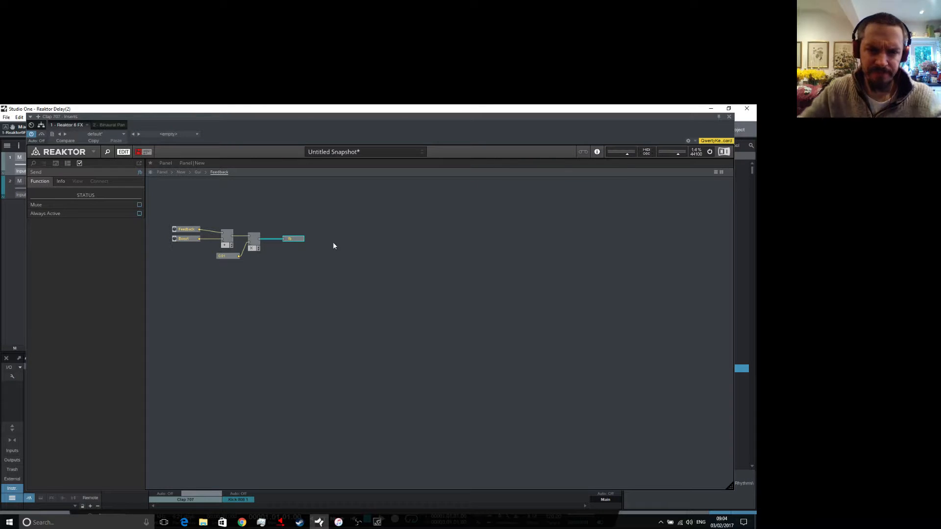
click(264, 294)
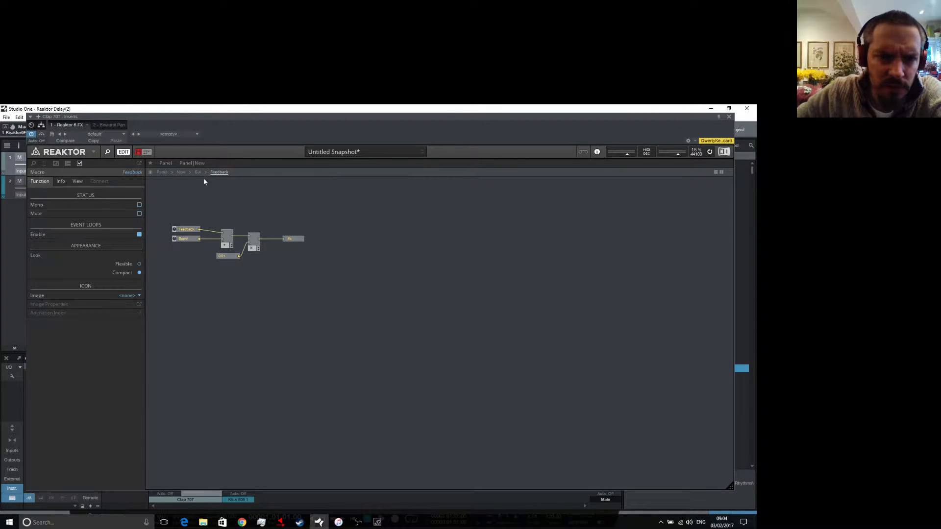
In the Audio Process macro, connect the Receive module on the feedback path to the fb send.
click(181, 173)
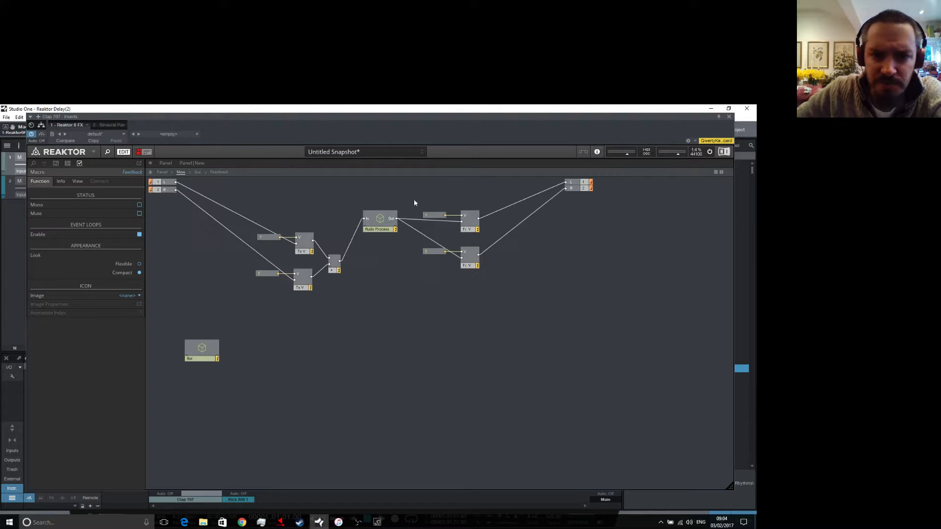
double_click(379, 223)
click(347, 416)
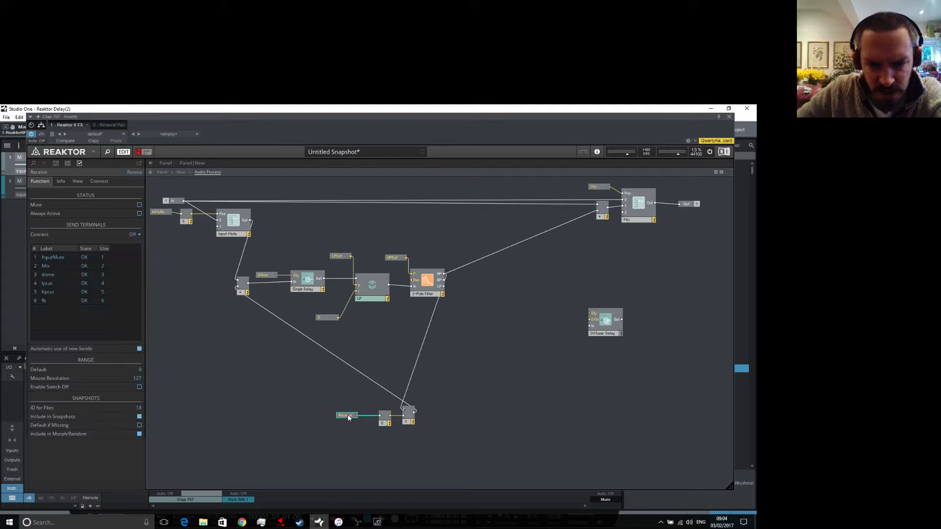
click(137, 234)
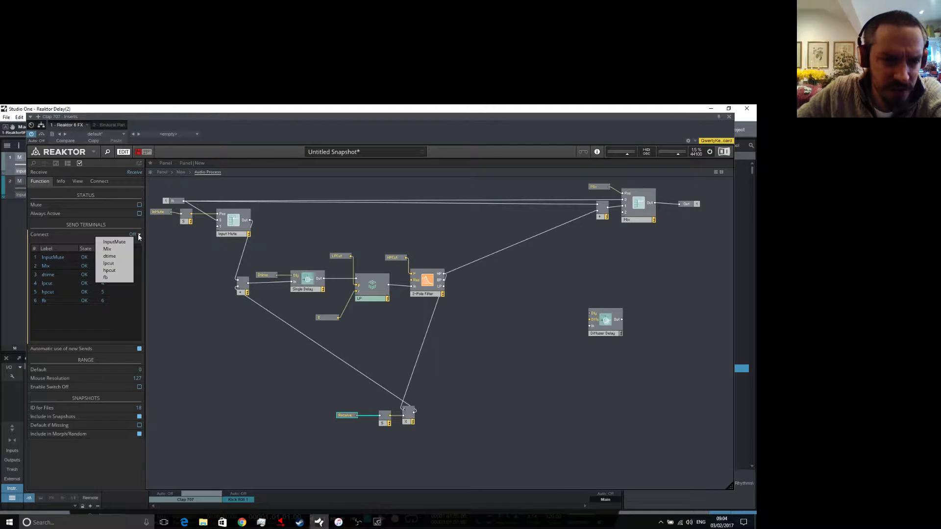
click(112, 278)
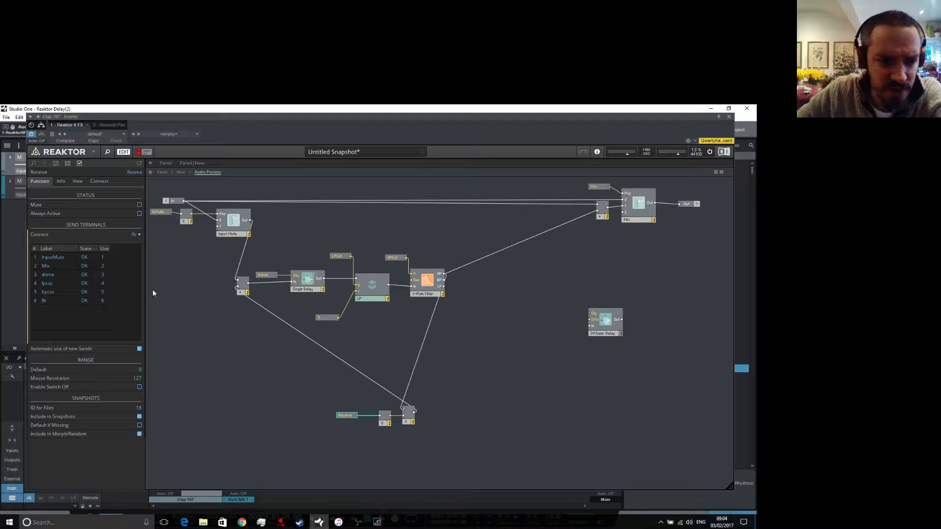
click(202, 349)
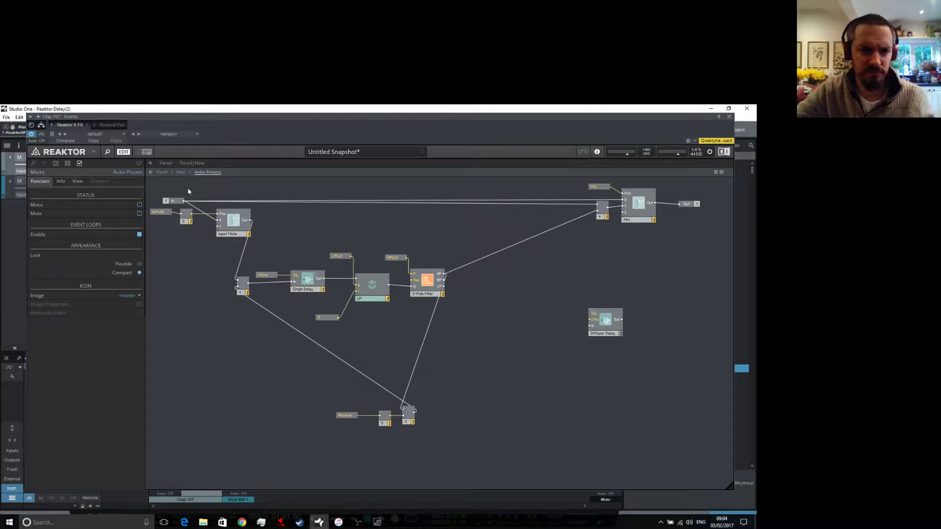
On the instrument panel, place the Feedback group beside the Time group with the Feedback and Boost knobs side by side.
click(162, 173)
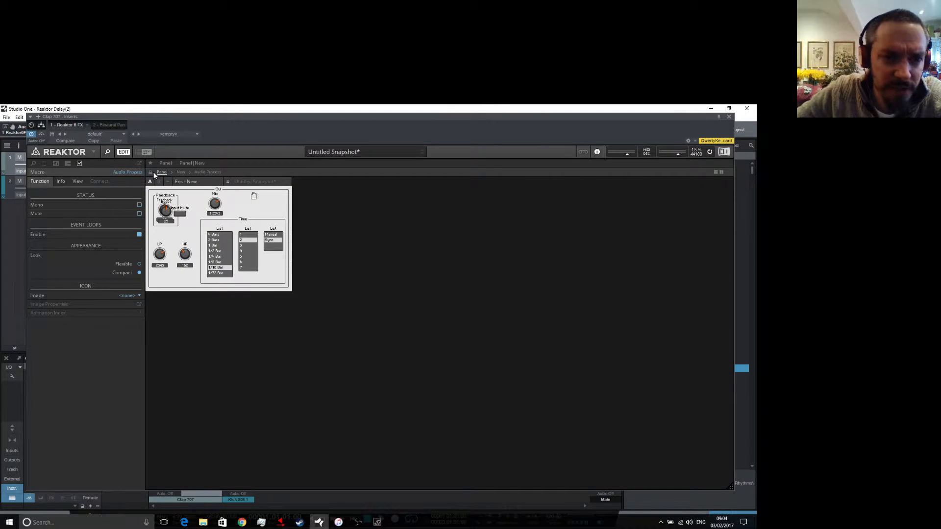
drag(165, 200, 321, 238)
click(326, 233)
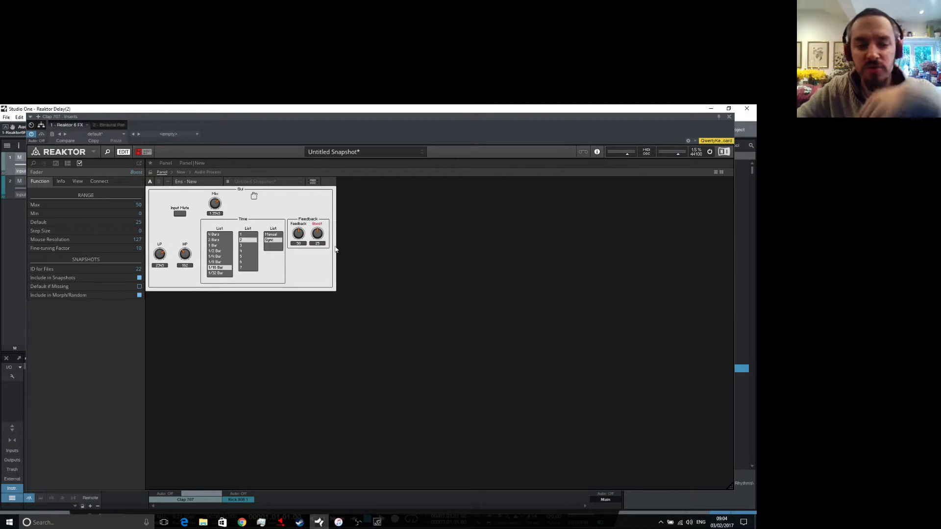
Set Boost to 0, start playback and sweep the Feedback knob, ending at 100.
drag(320, 241, 314, 252)
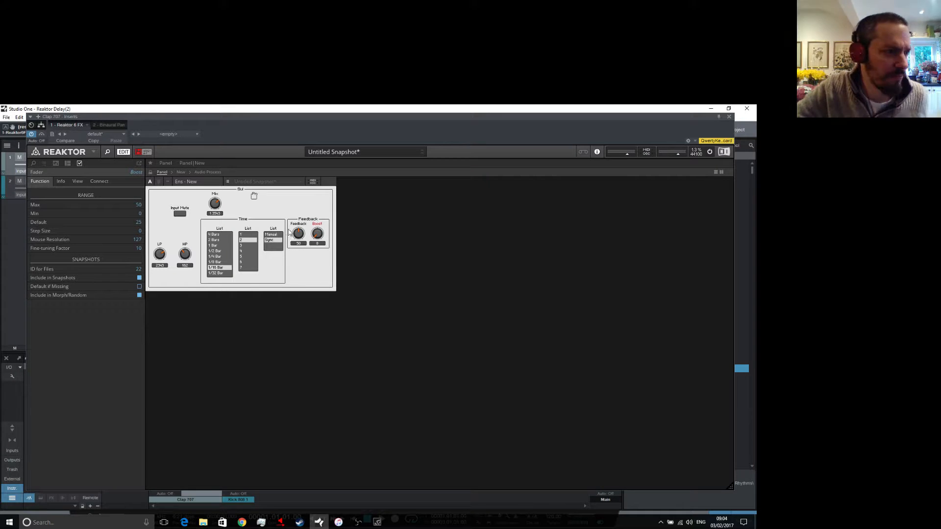
drag(298, 232, 295, 216)
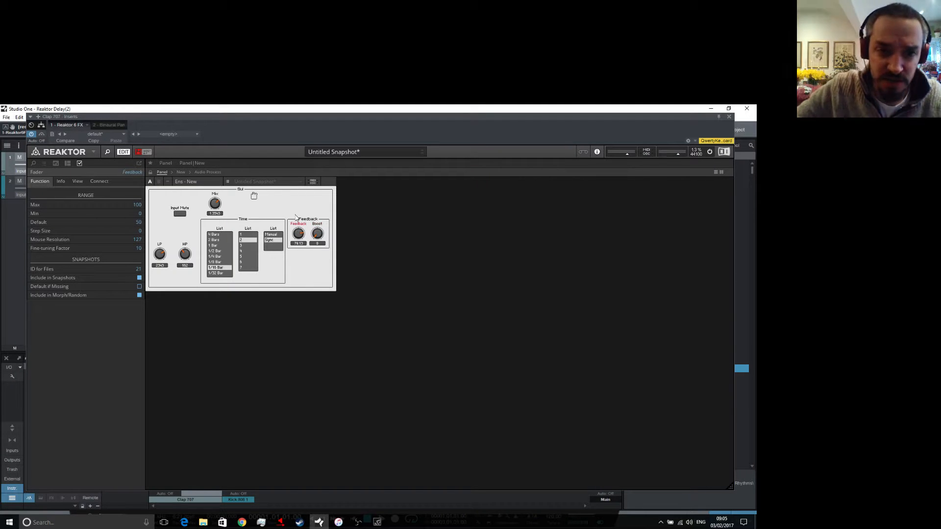
click(142, 152)
key(space)
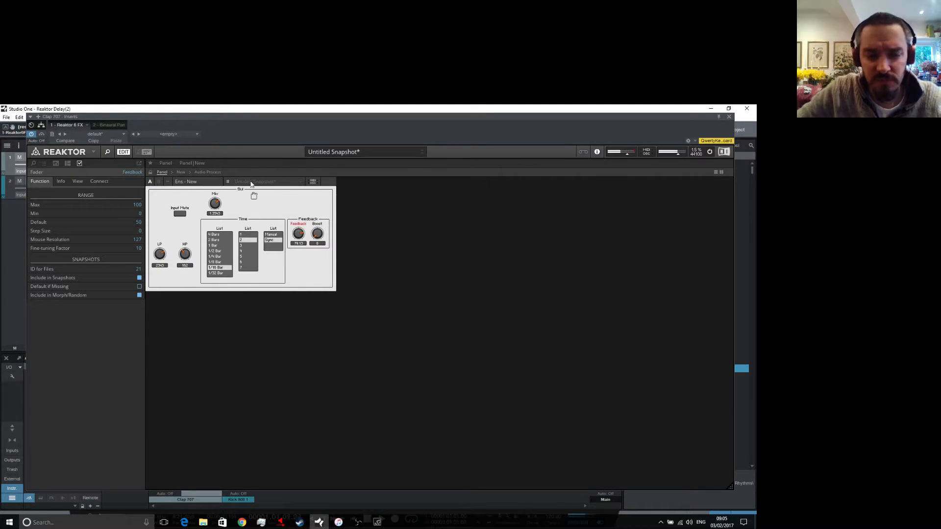
drag(301, 236, 298, 224)
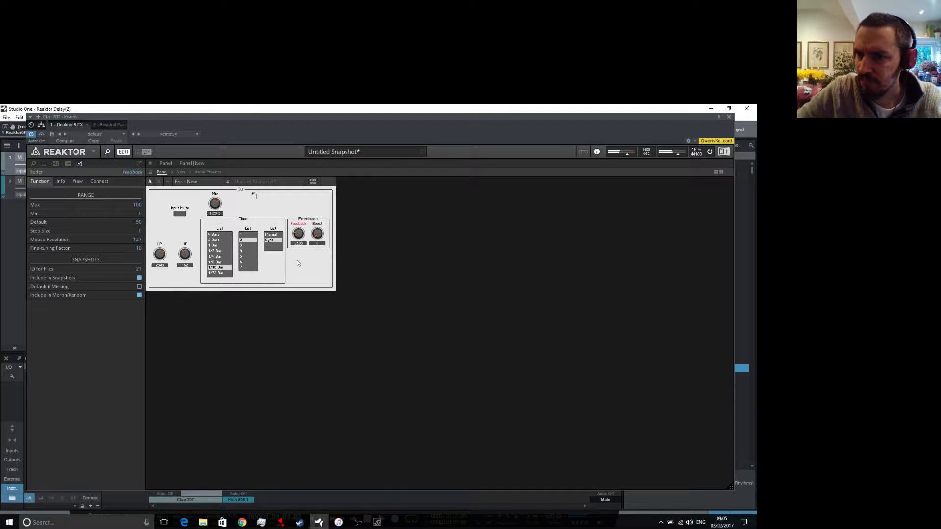
drag(297, 260, 288, 148)
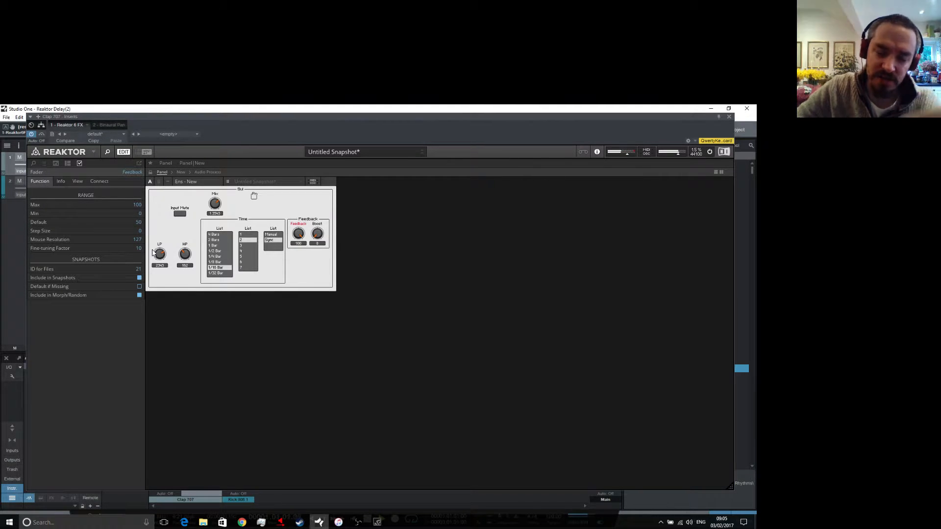
Sweep the LP and HP filter knobs during playback to shape the repeating delay signal.
drag(159, 256, 163, 190)
drag(185, 252, 170, 298)
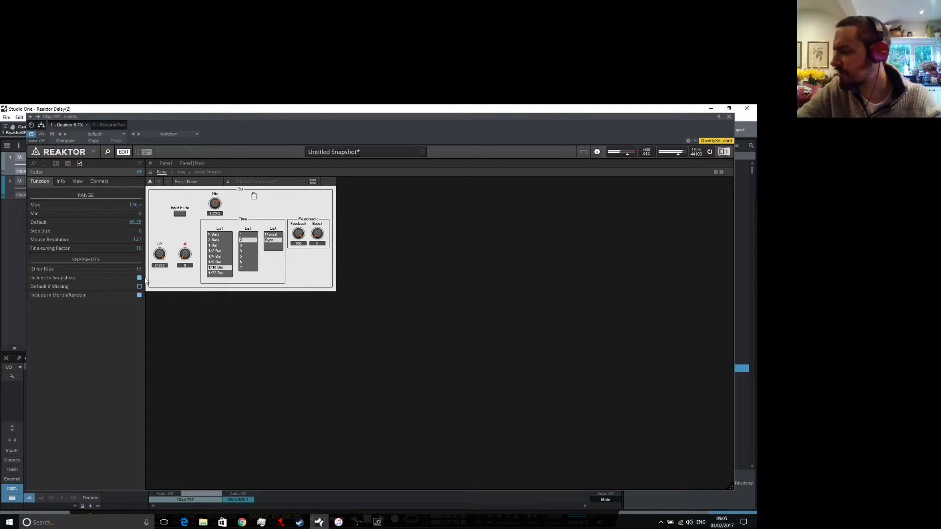
drag(162, 256, 159, 267)
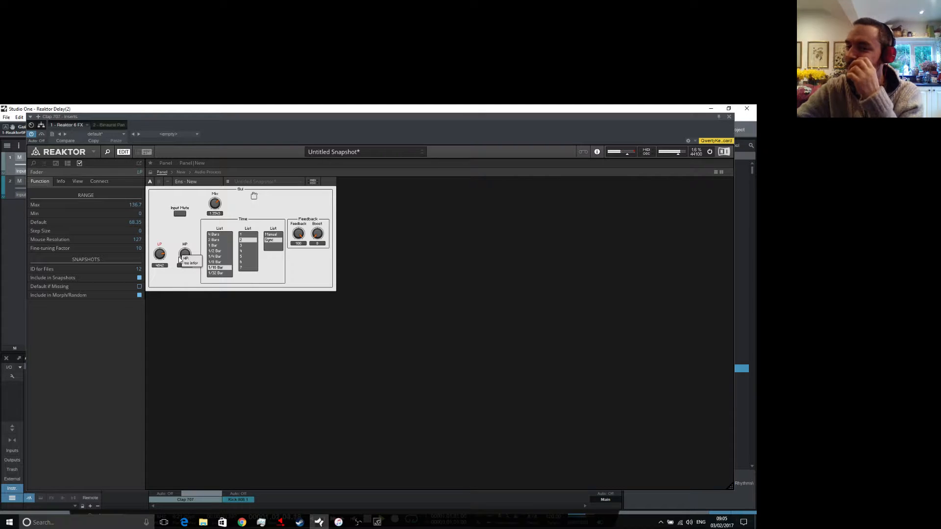
drag(163, 255, 228, 240)
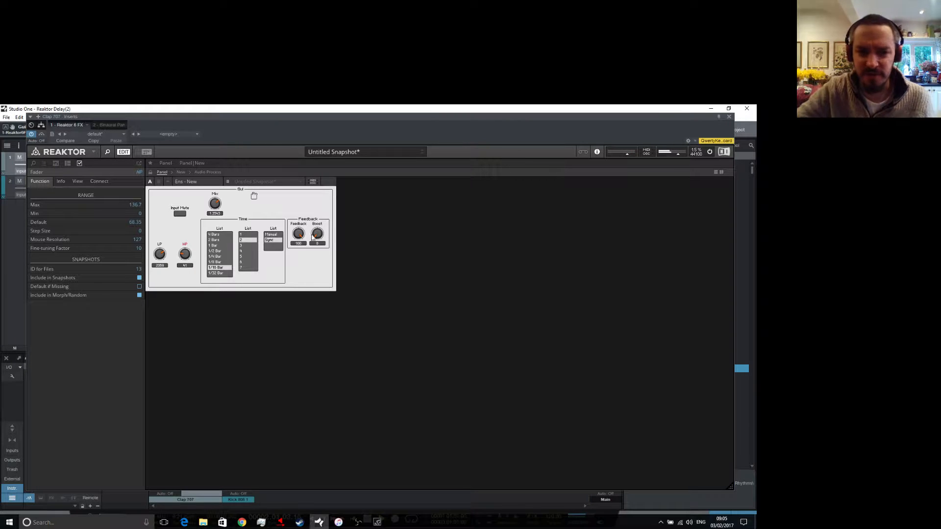
Choose 3 in the numeric Time list and raise Boost to about 21.65.
click(247, 246)
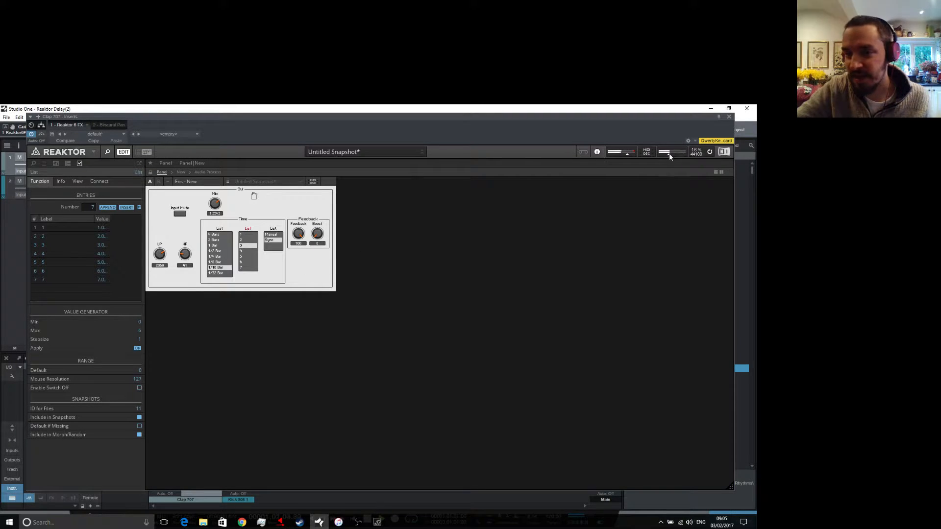
drag(317, 234, 315, 214)
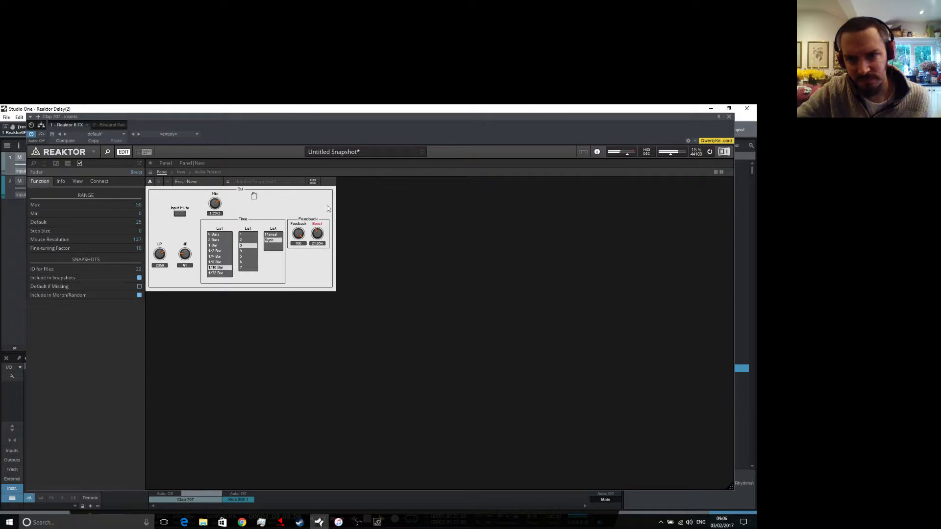
Fine-tune the HP filter knob and bring Boost down to 0.
click(189, 255)
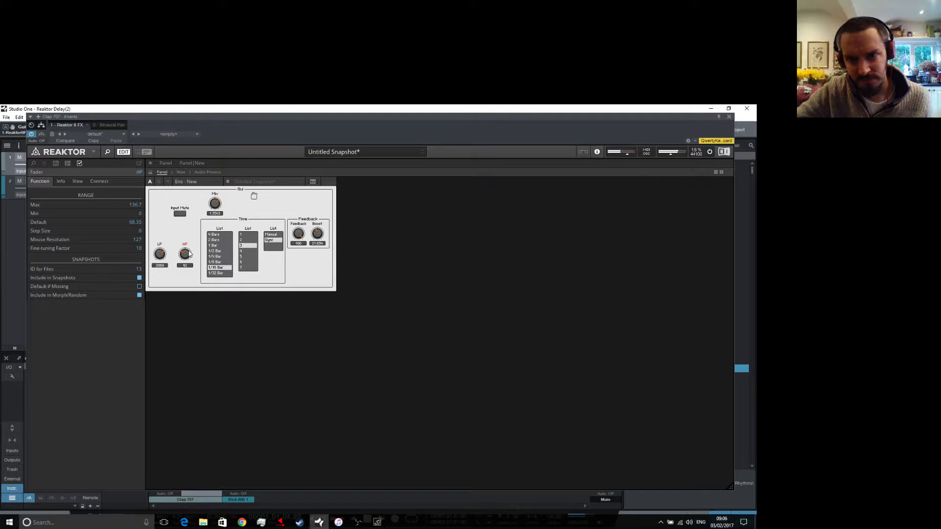
drag(189, 254, 190, 256)
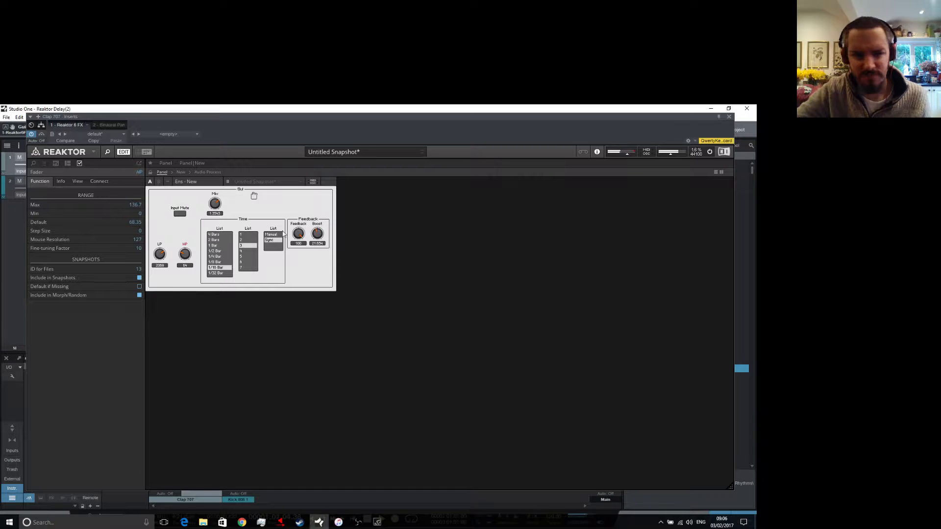
drag(317, 234, 315, 295)
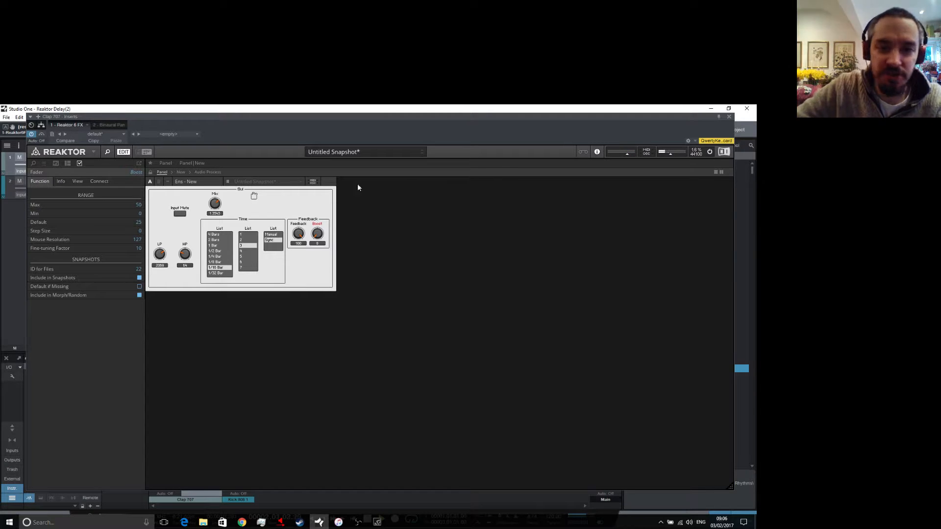
Open the Audio Process structure, shift the Diffuser Delay module slightly and move the feedback adder farther left of the Single Delay.
click(205, 172)
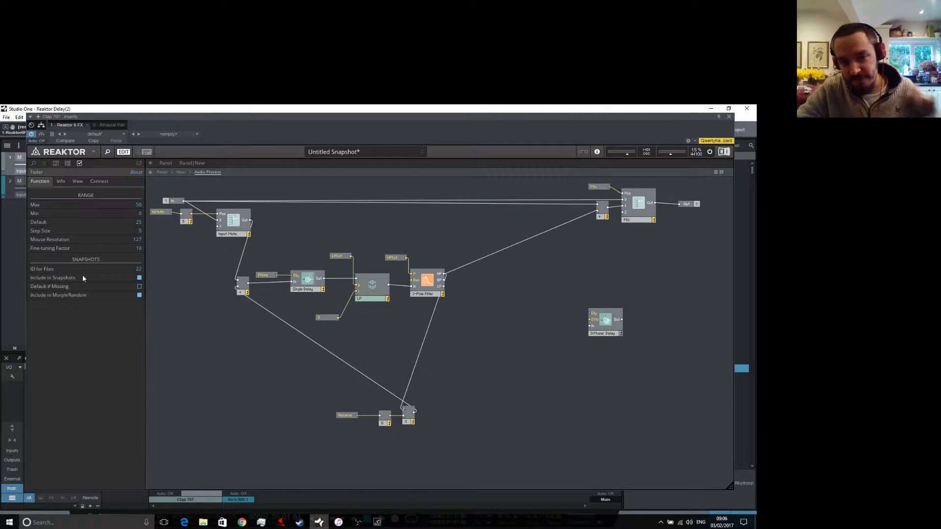
mouse_move(315, 283)
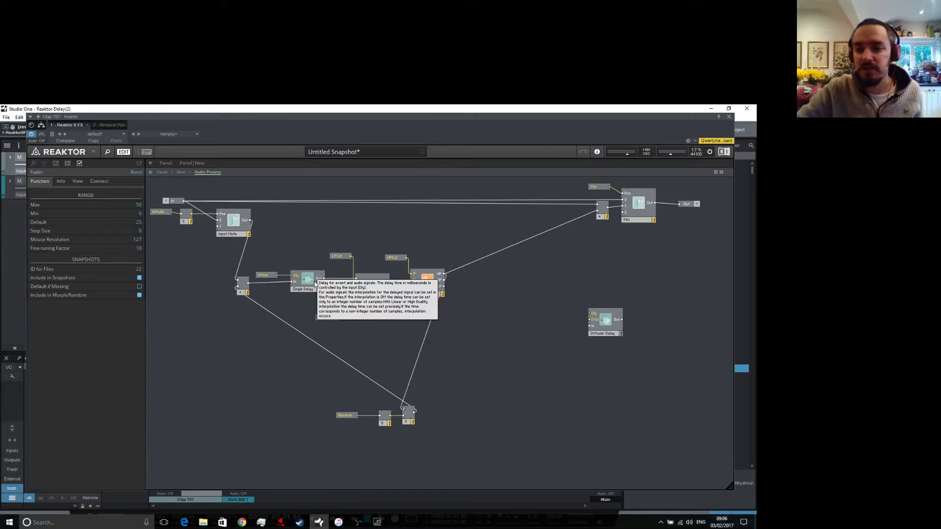
mouse_move(589, 318)
mouse_down()
mouse_move(626, 288)
mouse_move(527, 318)
mouse_move(592, 288)
mouse_move(577, 306)
mouse_up()
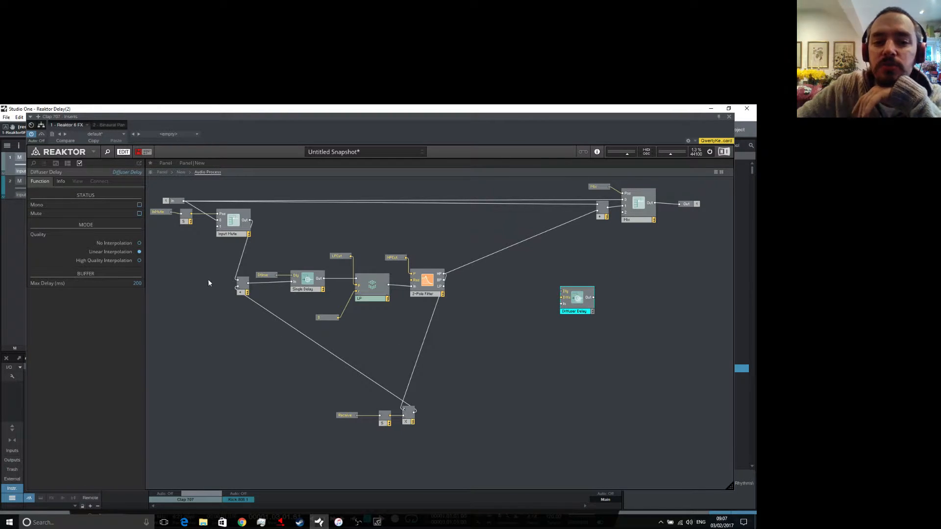
drag(244, 292, 210, 290)
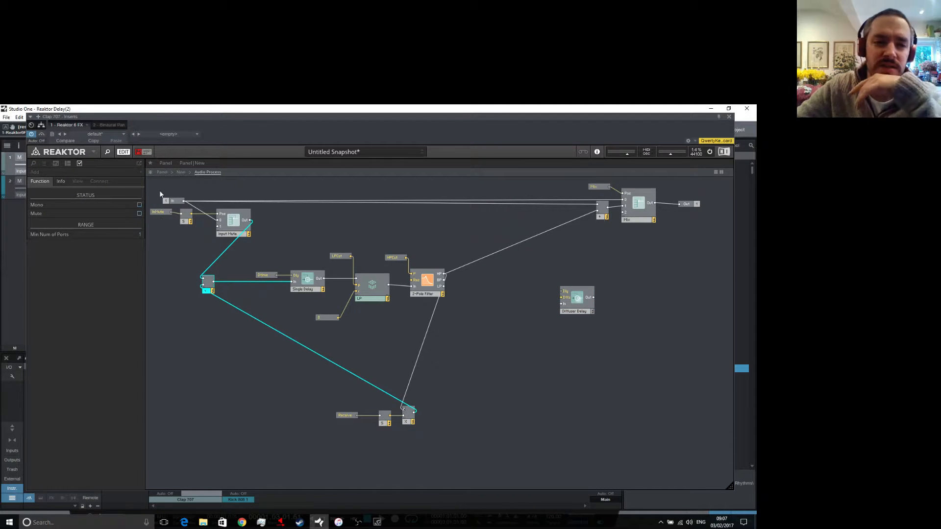
Return to the control panel, briefly raise Boost and bring it back to 0, and choose 1 in the numeric Time list.
click(162, 172)
click(317, 234)
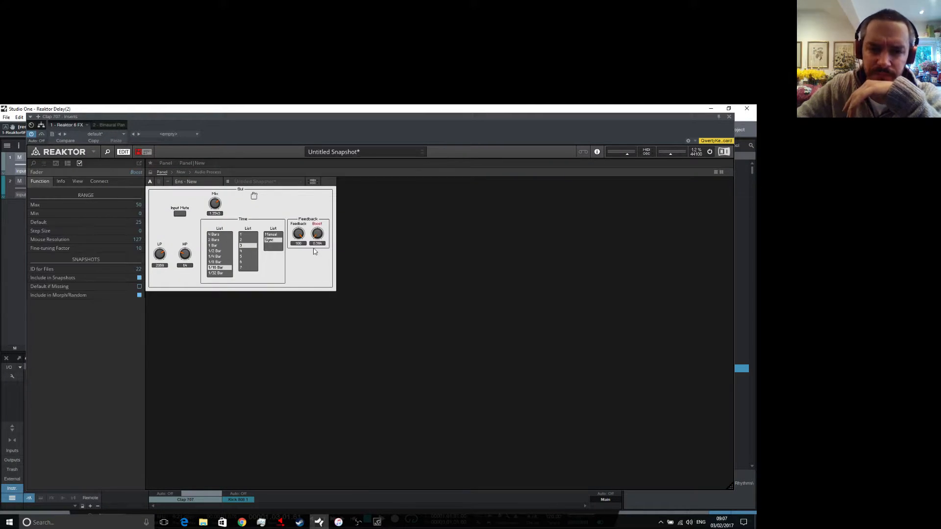
click(239, 247)
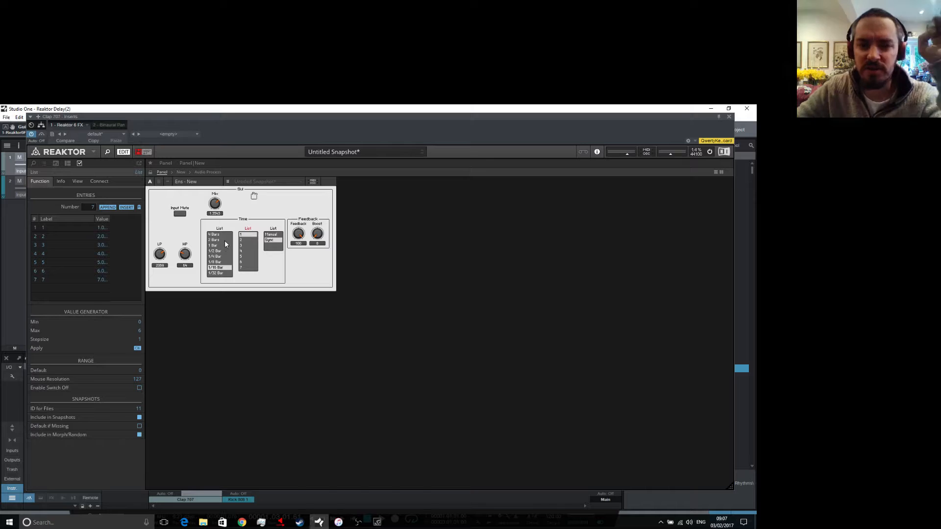
Raise the LP filter cutoff substantially and lower Feedback from its maximum while listening to the delay.
click(159, 253)
drag(159, 253, 156, 208)
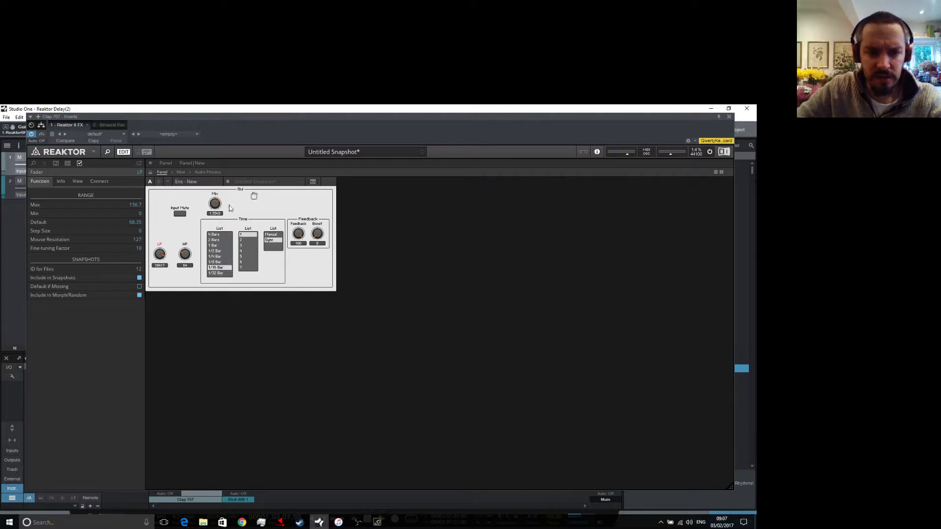
drag(161, 256, 162, 216)
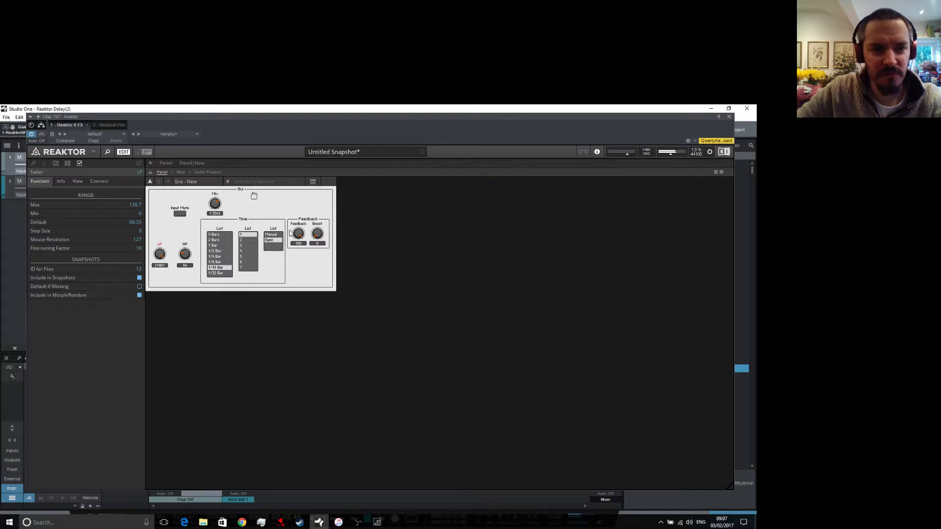
drag(297, 234, 304, 284)
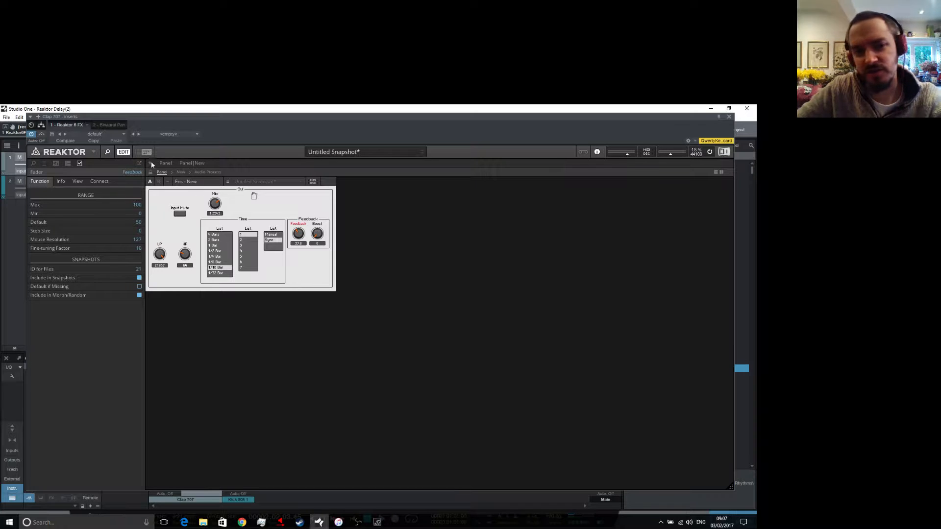
Open the Audio Process structure again.
click(206, 172)
click(249, 262)
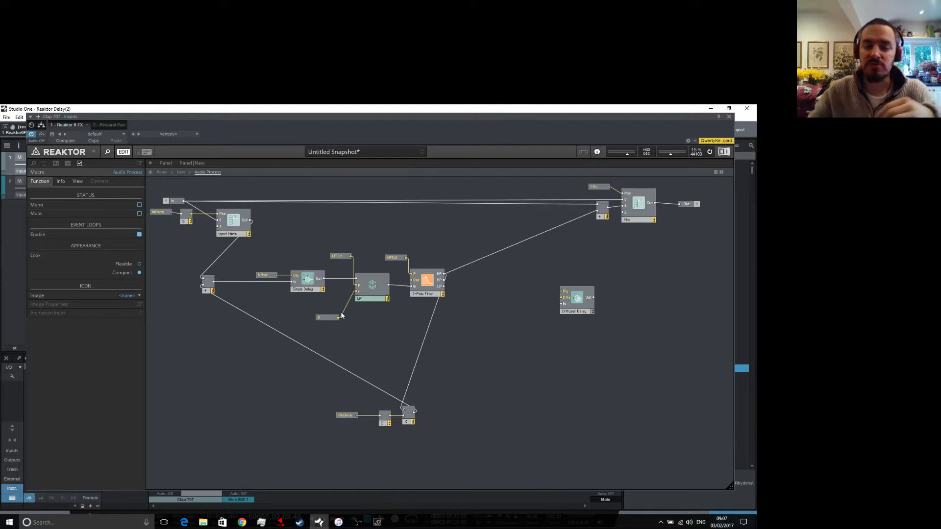
right_click(226, 342)
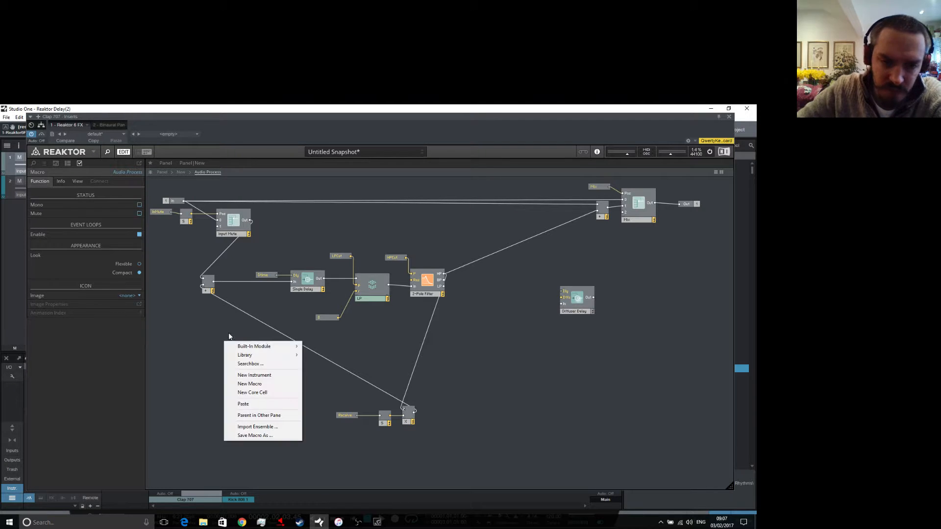
mouse_move(264, 349)
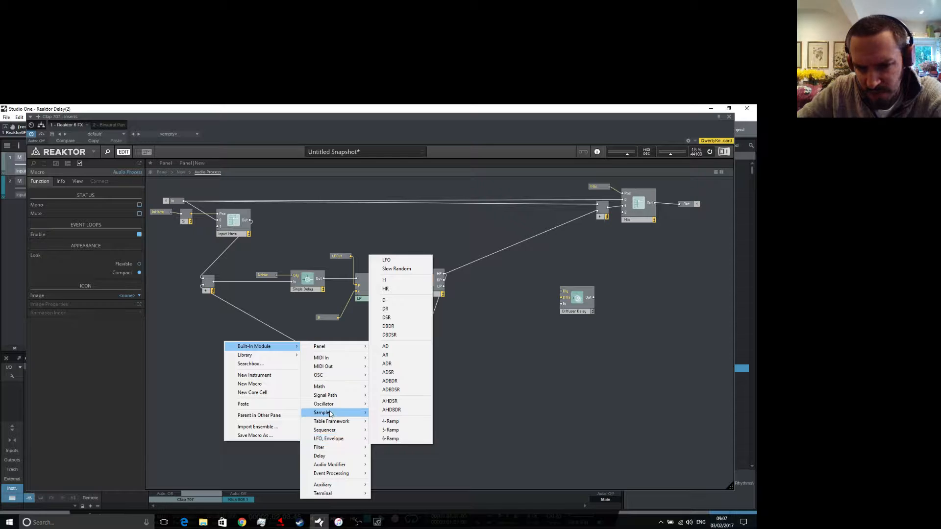
mouse_move(332, 406)
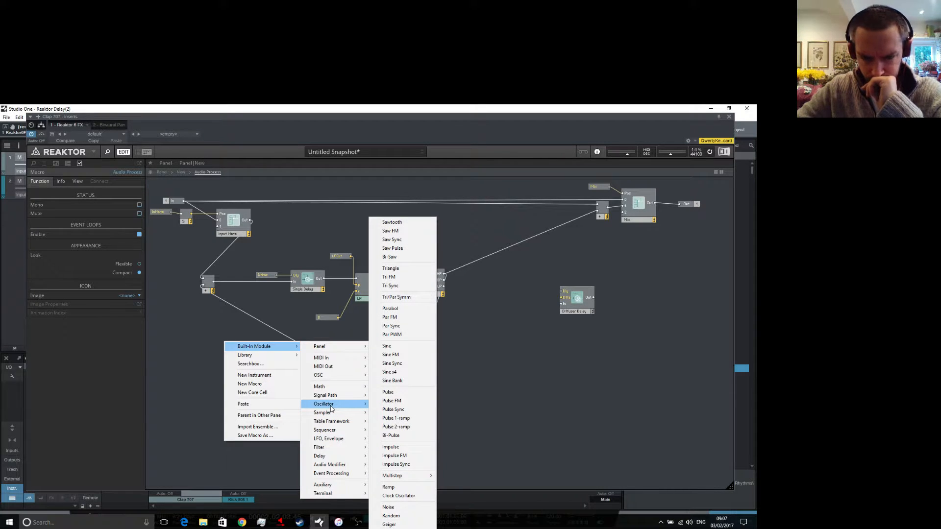
click(397, 516)
drag(247, 361, 237, 348)
right_click(233, 344)
click(253, 394)
Insert a built-in Slow Random module in the free area below the Single Delay's audio path.
right_click(231, 350)
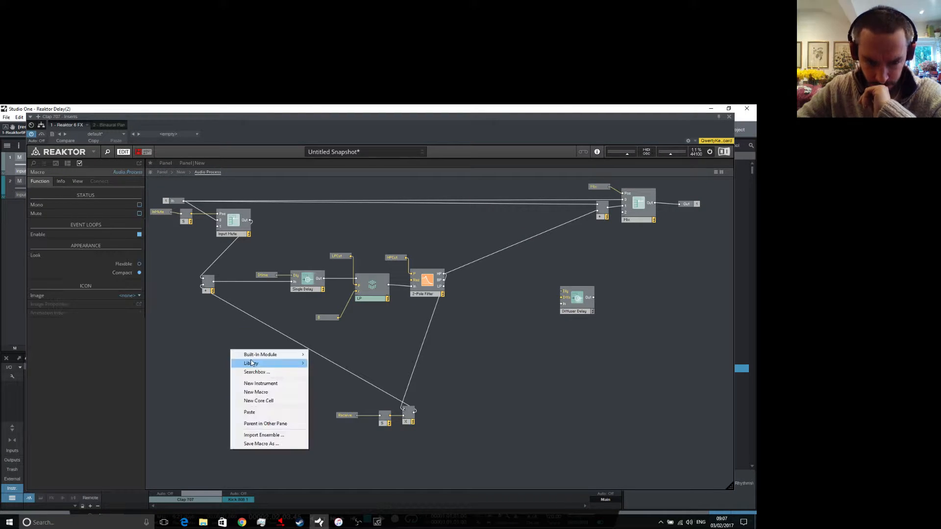
mouse_move(260, 356)
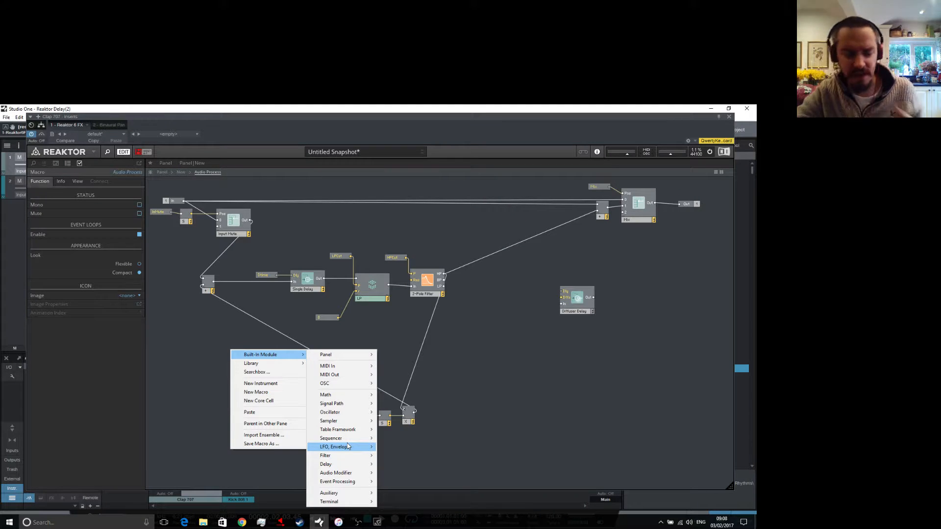
mouse_move(347, 443)
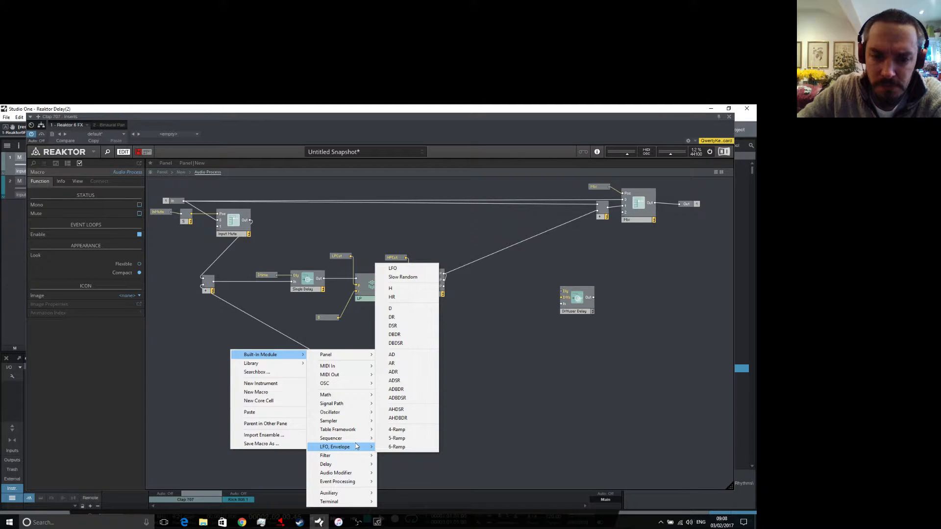
click(403, 277)
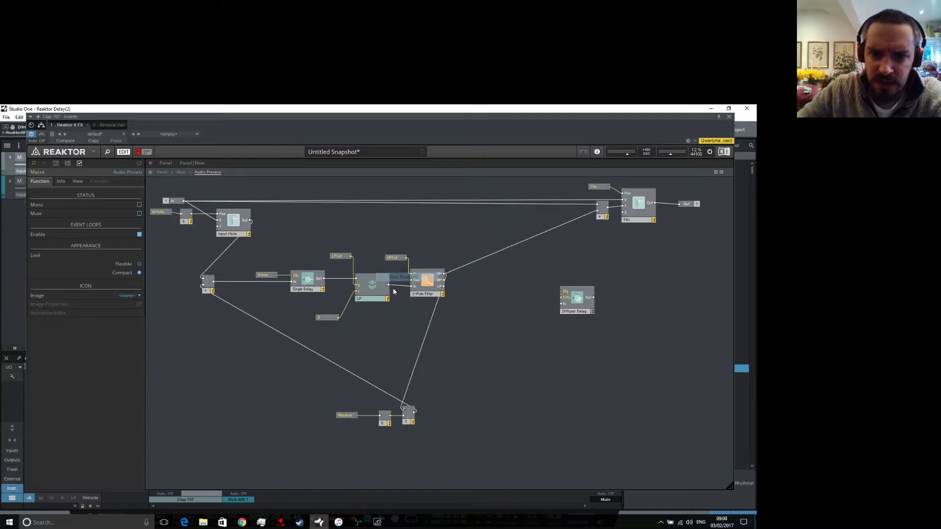
mouse_move(247, 357)
mouse_down()
mouse_move(250, 344)
mouse_move(254, 353)
mouse_up()
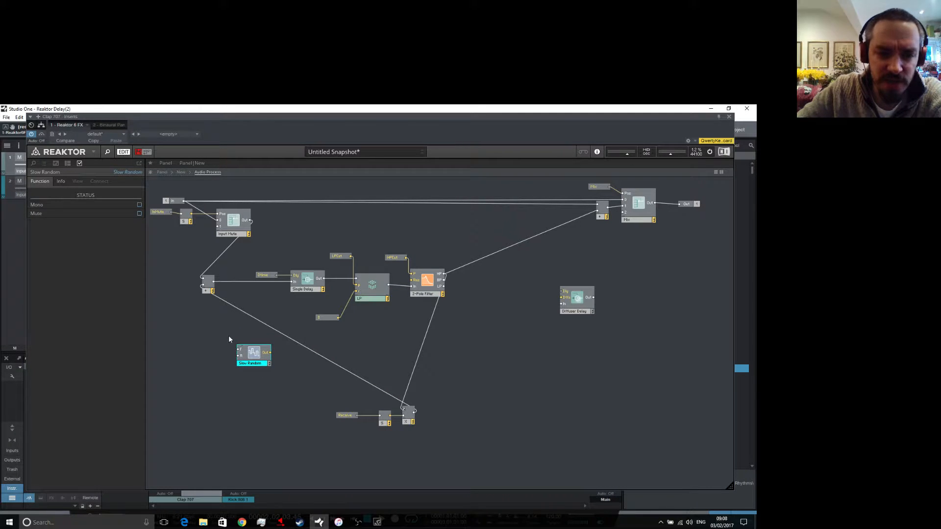
Create constants for the Slow Random module's F and A inputs, with 0.1 feeding F.
right_click(239, 349)
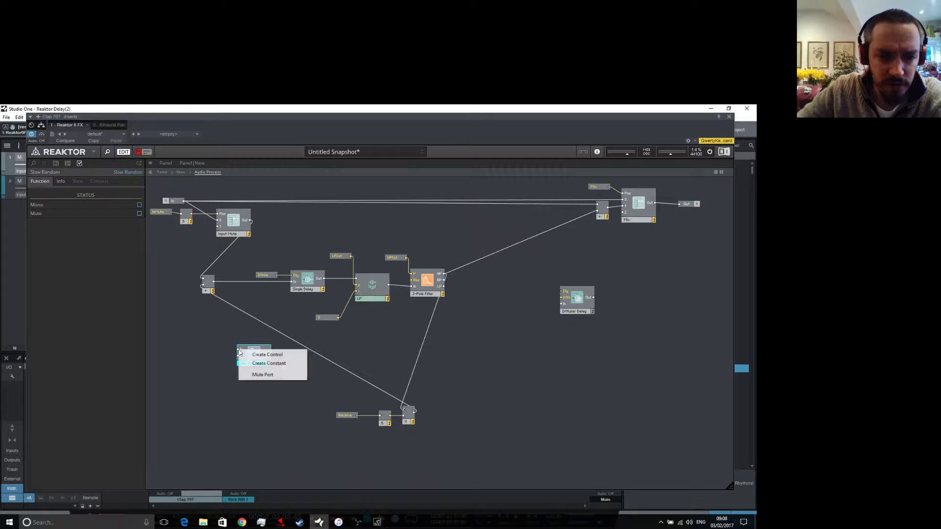
click(265, 365)
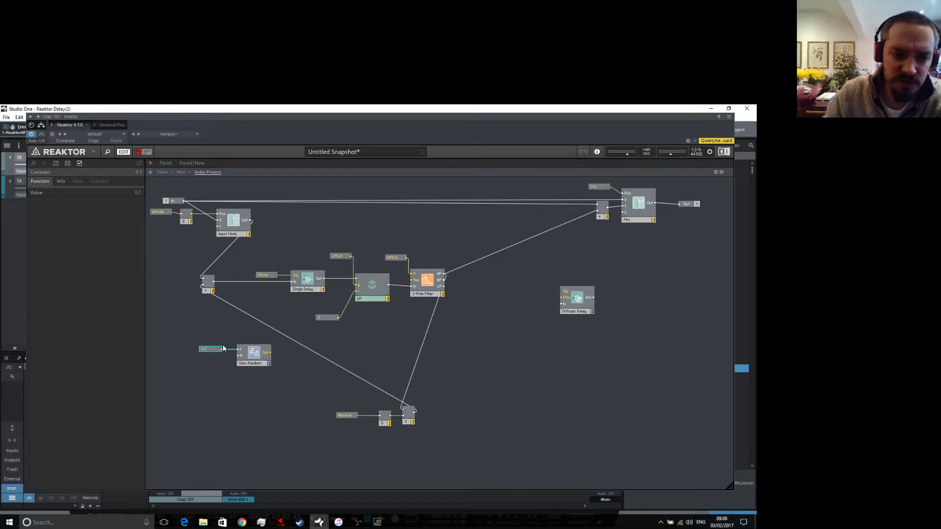
right_click(239, 356)
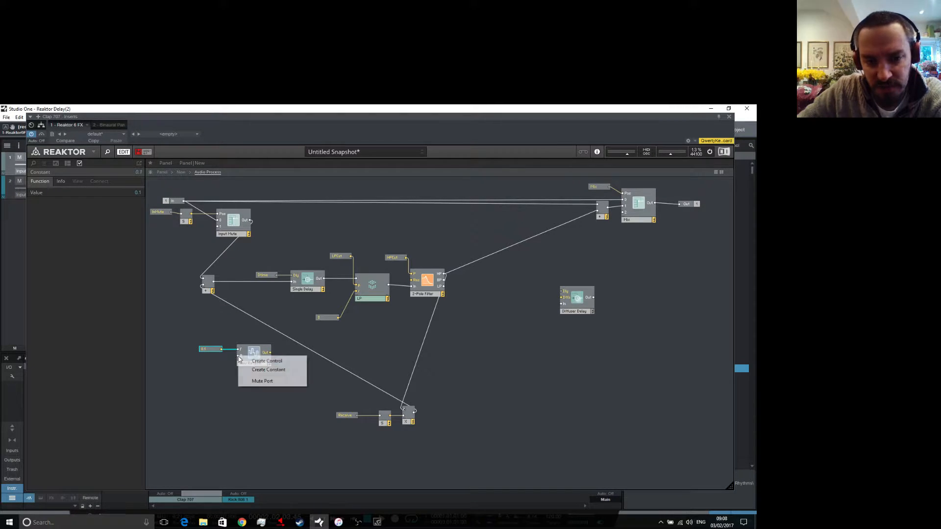
click(263, 370)
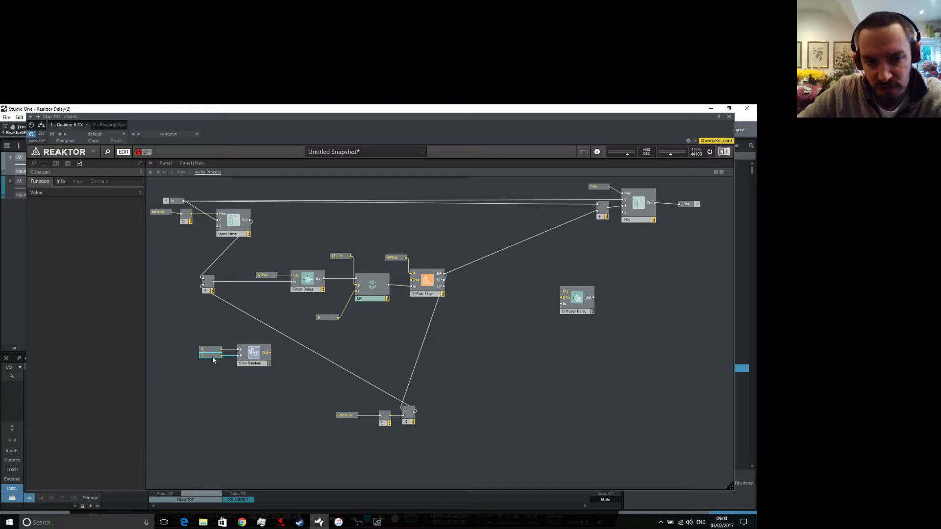
drag(213, 359, 210, 357)
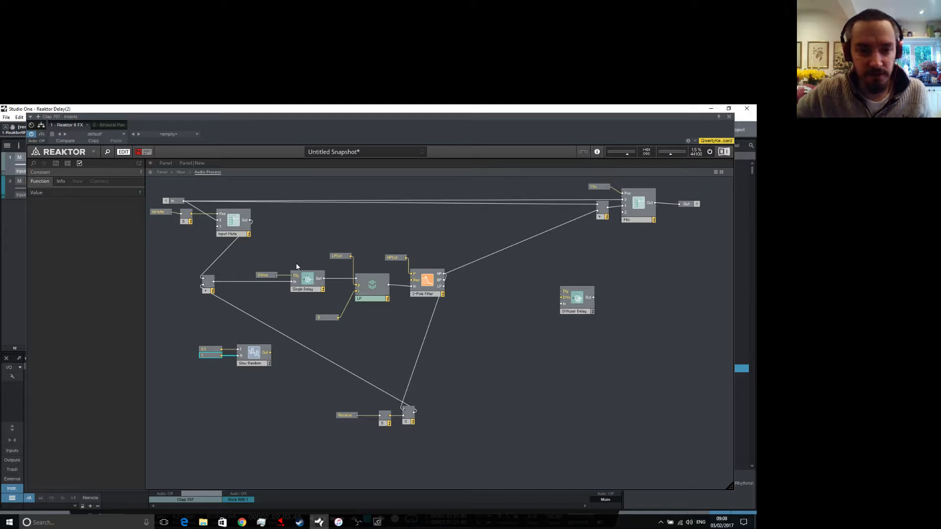
Move the Slow Random module and its constants up and left, and insert a math Add module between it and the Single Delay.
drag(209, 326, 225, 337)
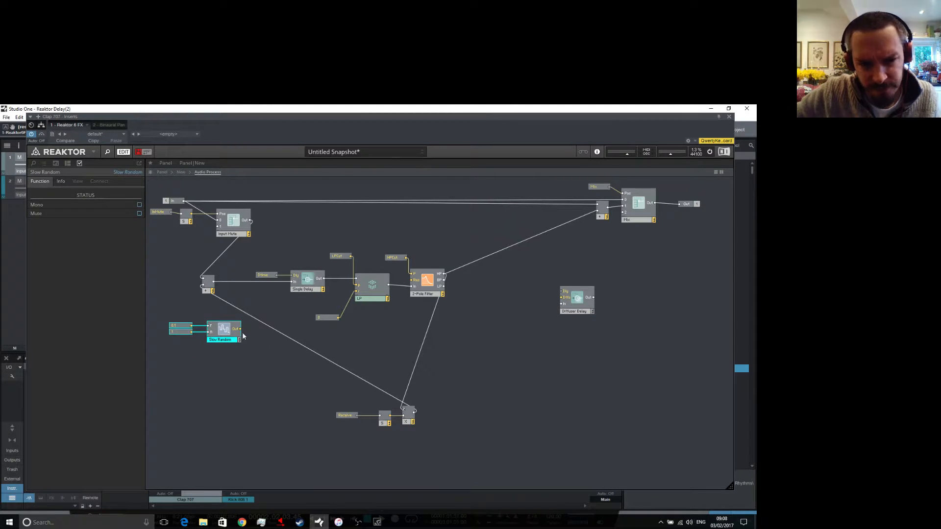
right_click(262, 293)
mouse_move(302, 297)
mouse_move(362, 338)
click(444, 303)
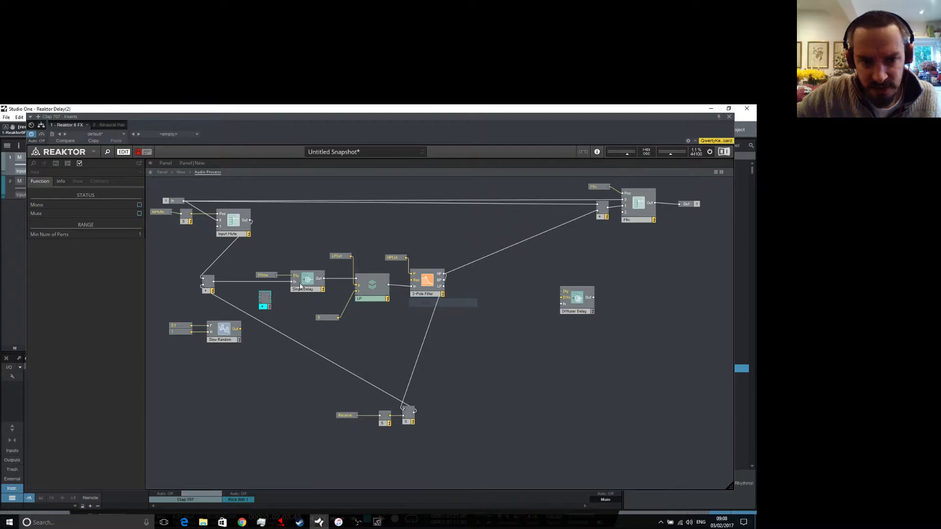
Sum the dtime receive and the Slow Random output in the new adder, feed the Single Delay's Dly input, and place the adder beside dtime.
drag(268, 279, 243, 260)
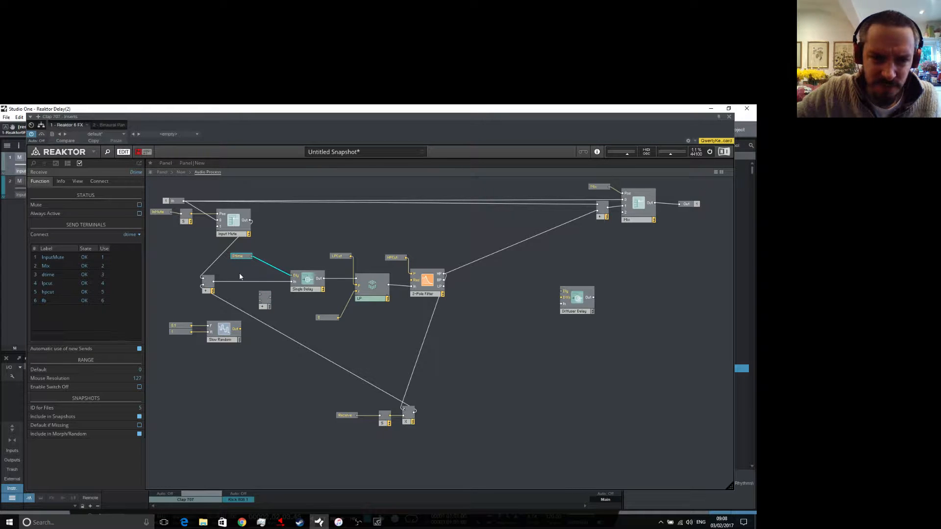
drag(262, 290, 260, 294)
drag(240, 329, 292, 277)
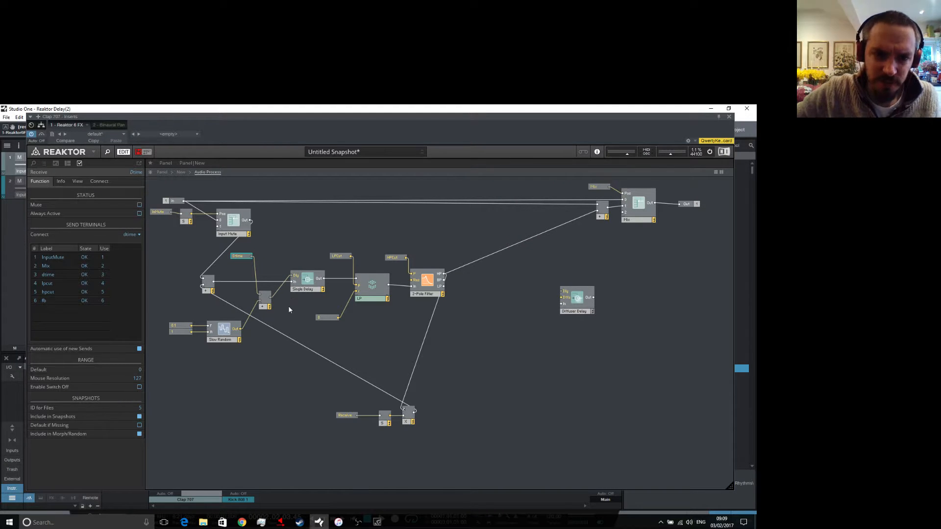
click(281, 351)
drag(262, 308, 266, 272)
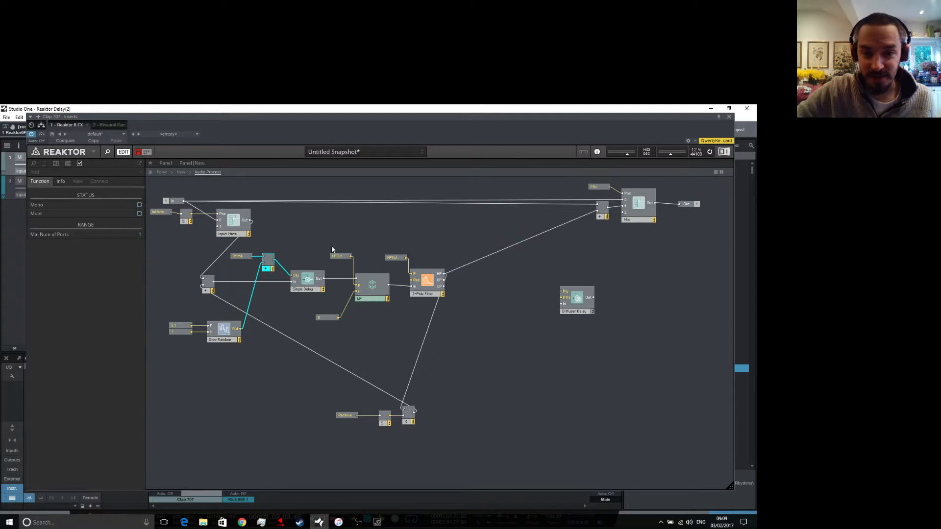
Move the Single Delay, LP and 2-Pole Filter modules with their control terminals to the right to make room.
drag(294, 234, 502, 318)
drag(433, 286, 496, 284)
click(475, 300)
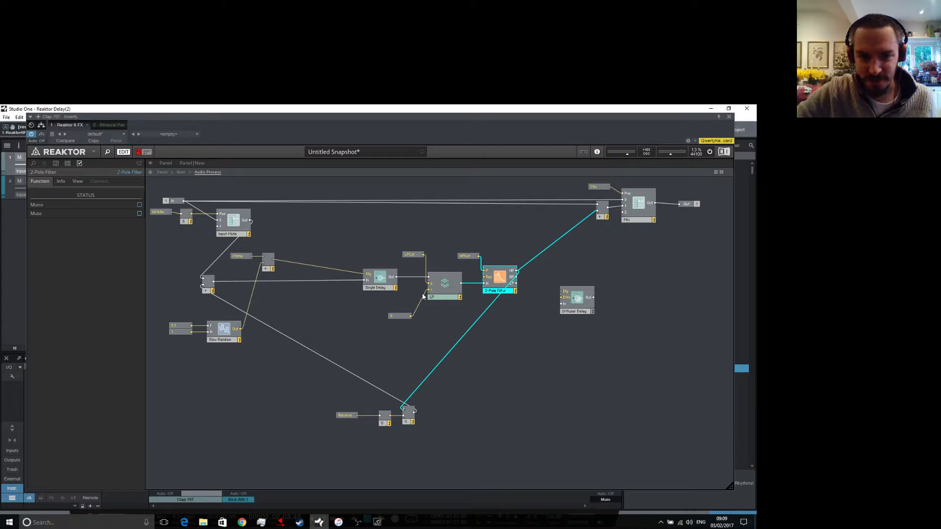
Move the dtime receive, its adder and the Slow Random group together above the audio wire leading into the Single Delay.
mouse_move(243, 247)
mouse_down()
mouse_move(270, 264)
mouse_move(338, 263)
mouse_move(324, 248)
mouse_up()
mouse_move(162, 308)
mouse_down()
mouse_move(202, 345)
mouse_move(275, 294)
mouse_move(286, 263)
mouse_up()
shift+click(224, 336)
click(295, 302)
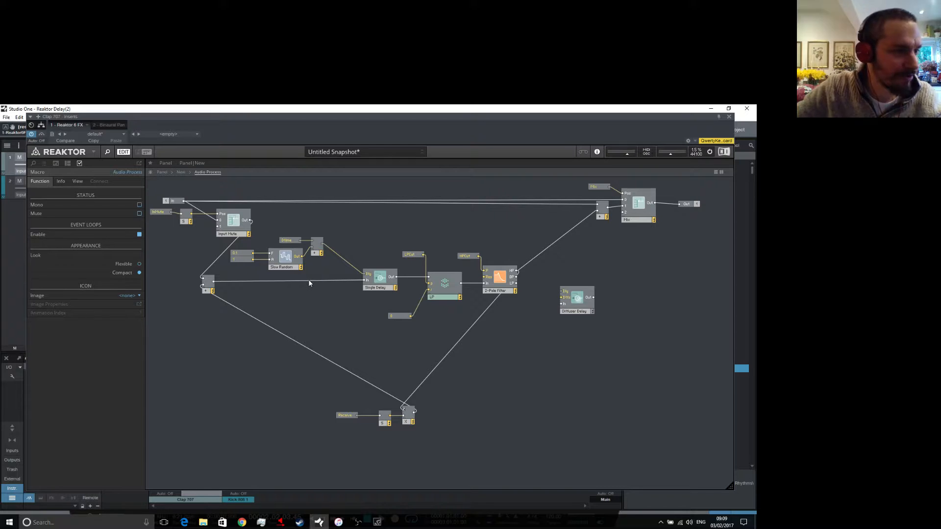
Set the constant on the Slow Random module's A input to 5.
click(239, 259)
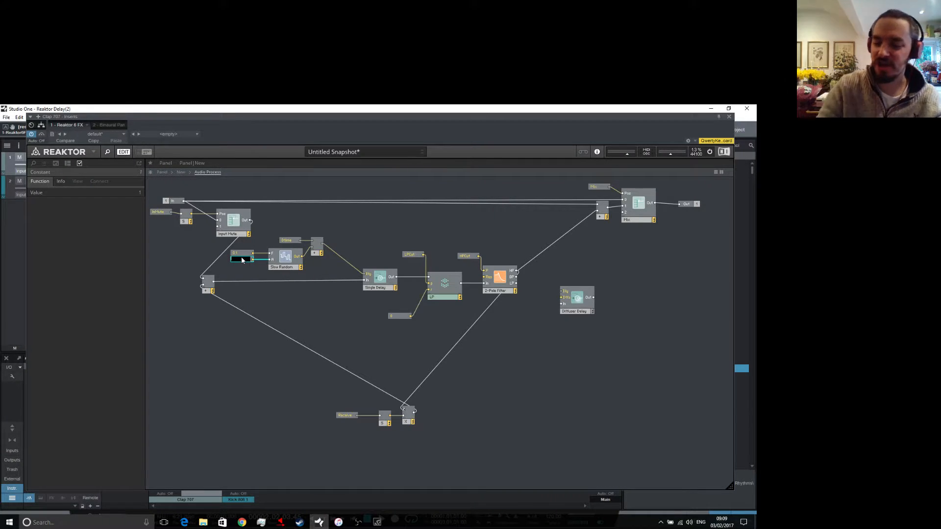
text(5)
key(Return)
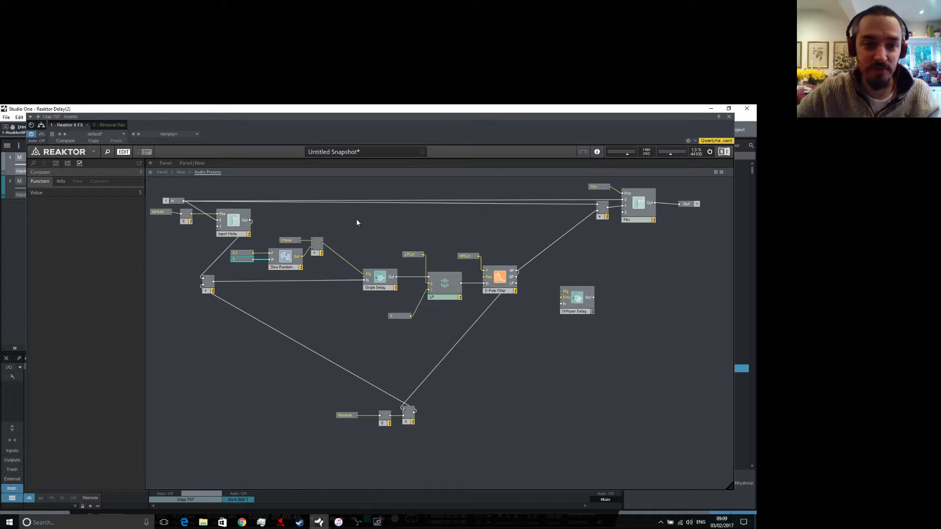
Return to the control panel and test the random modulation by raising Feedback to 100 and lowering it again during playback.
click(161, 172)
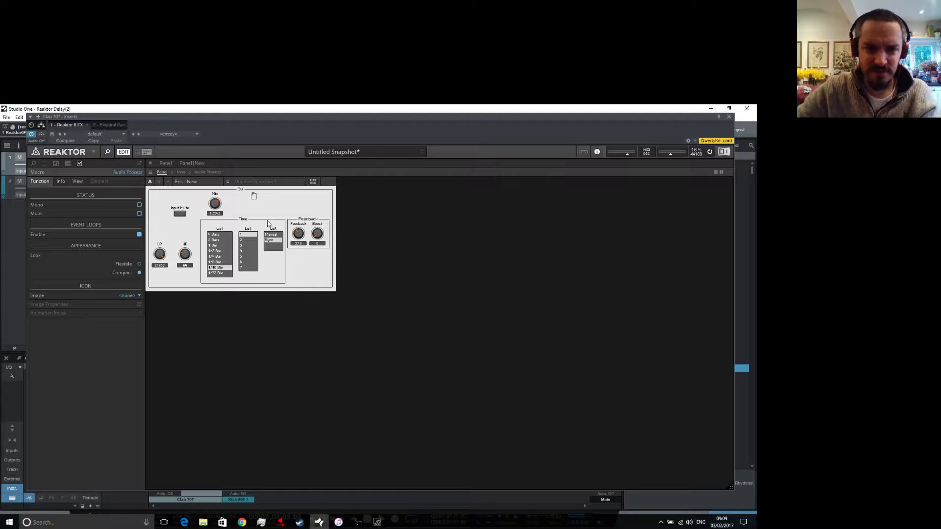
click(299, 234)
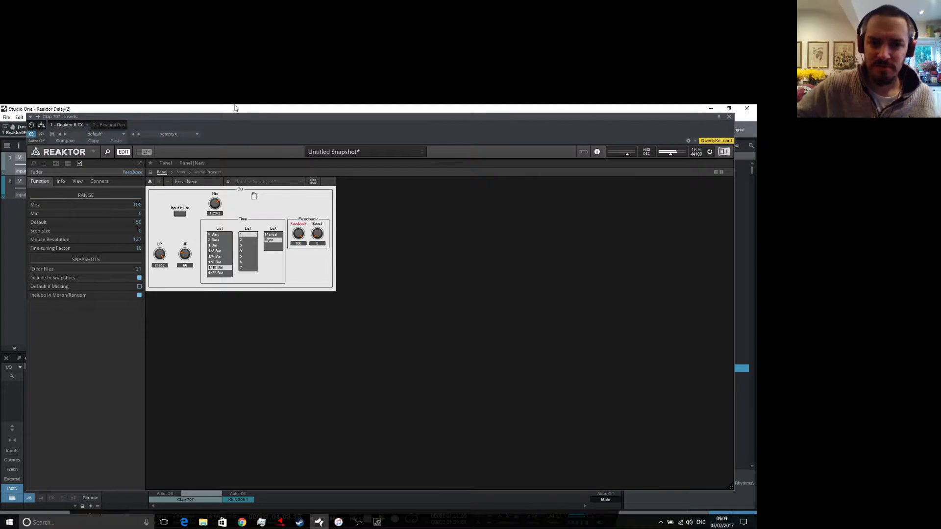
drag(300, 239, 296, 251)
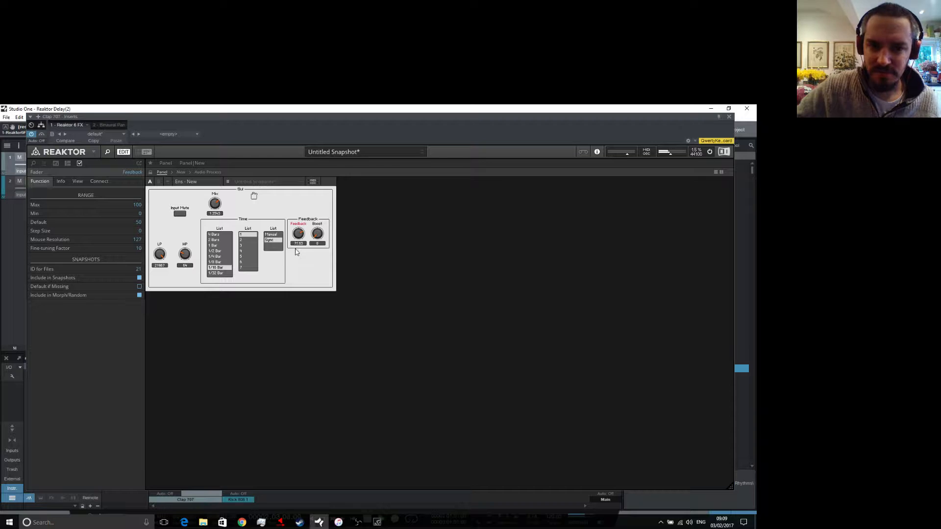
Adjust the Feedback knob on the panel and return to the Audio Process structure.
drag(295, 242, 295, 243)
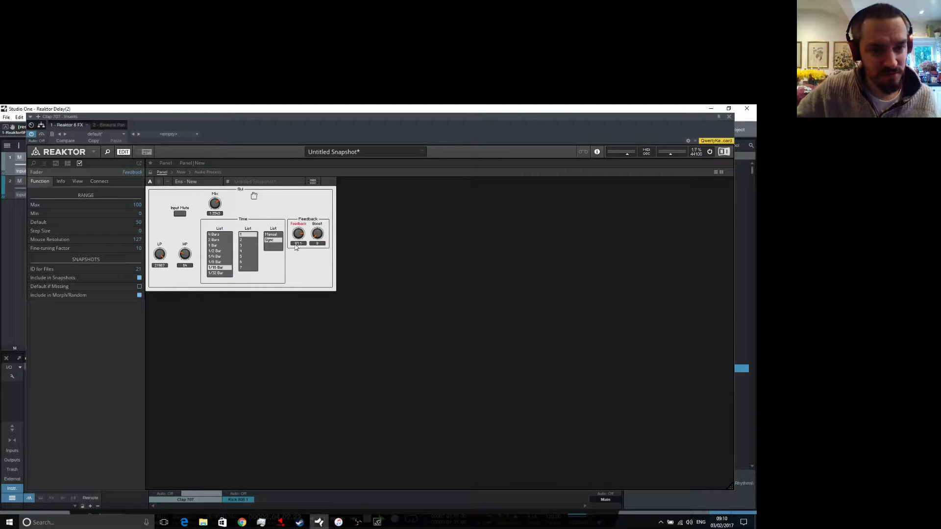
click(203, 172)
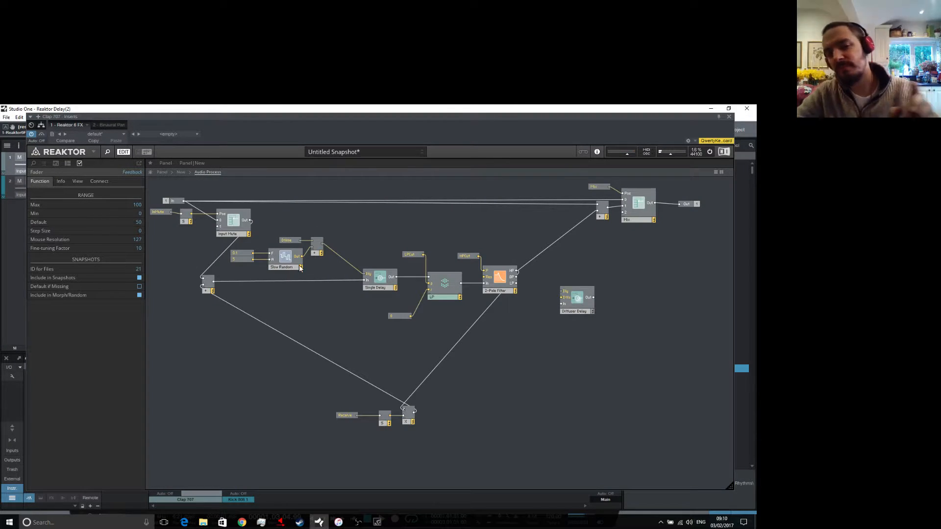
click(174, 239)
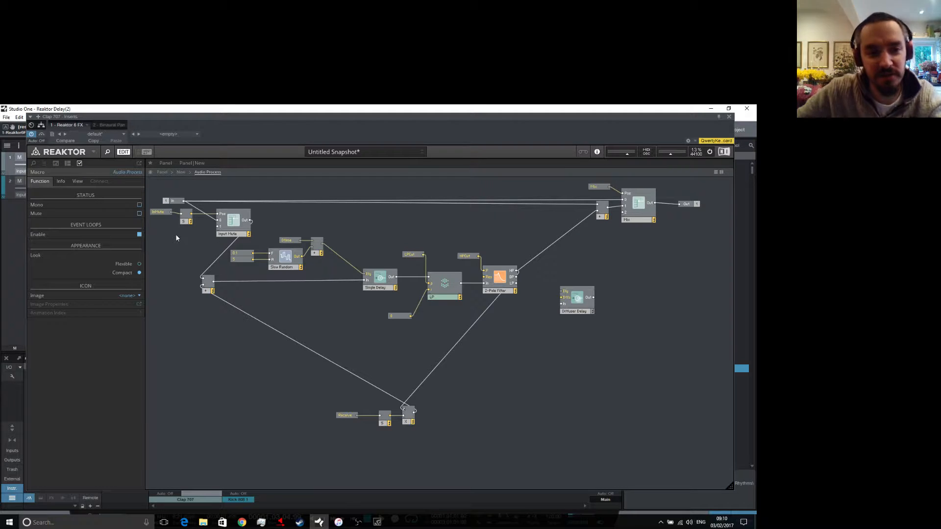
double_click(337, 219)
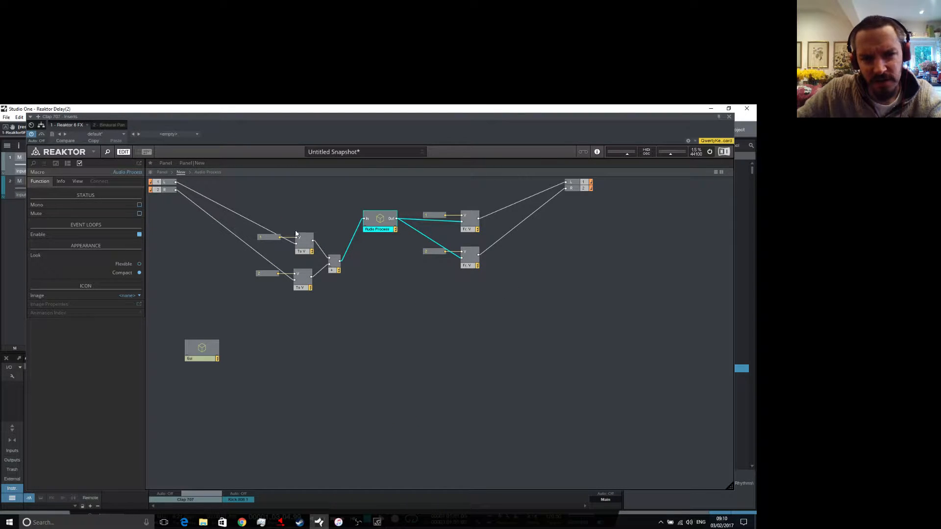
double_click(385, 223)
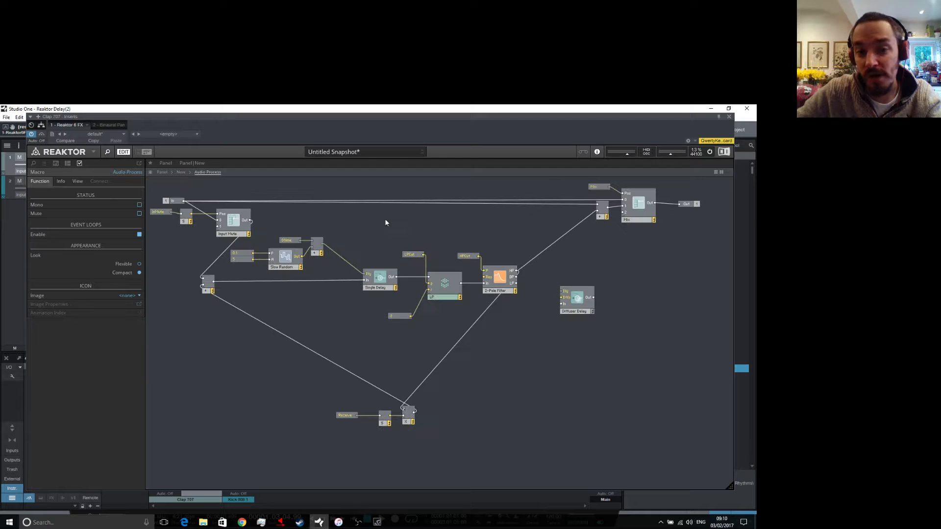
Move the dtime receive terminal up and to the left, clear of its adder and the Slow Random module.
click(316, 248)
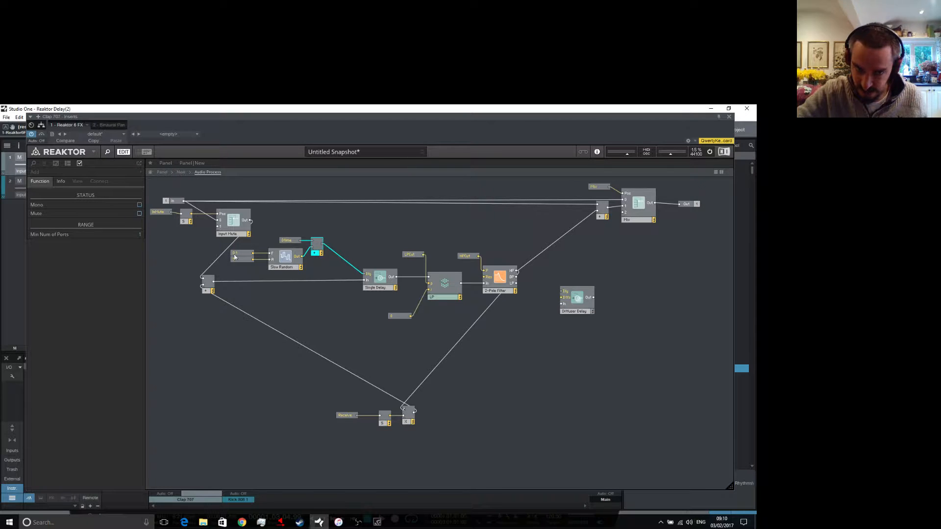
click(346, 241)
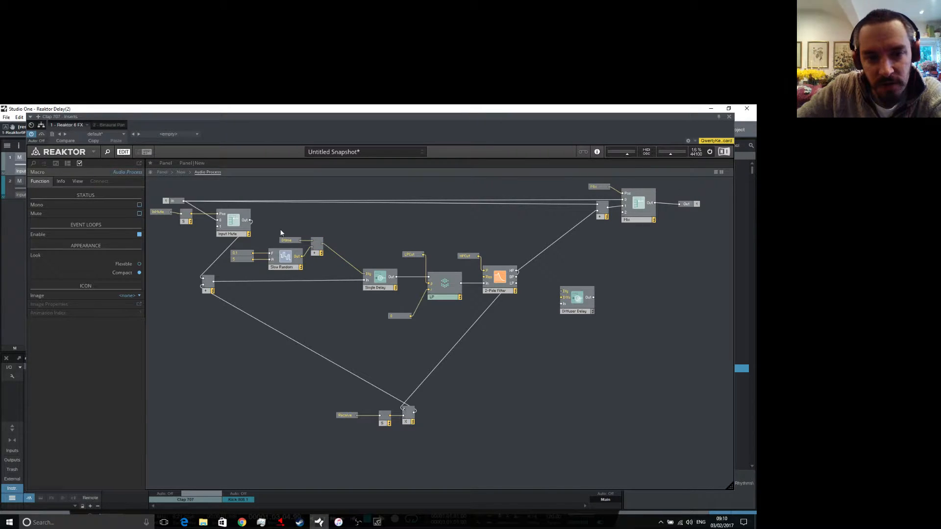
drag(289, 240, 304, 262)
click(337, 228)
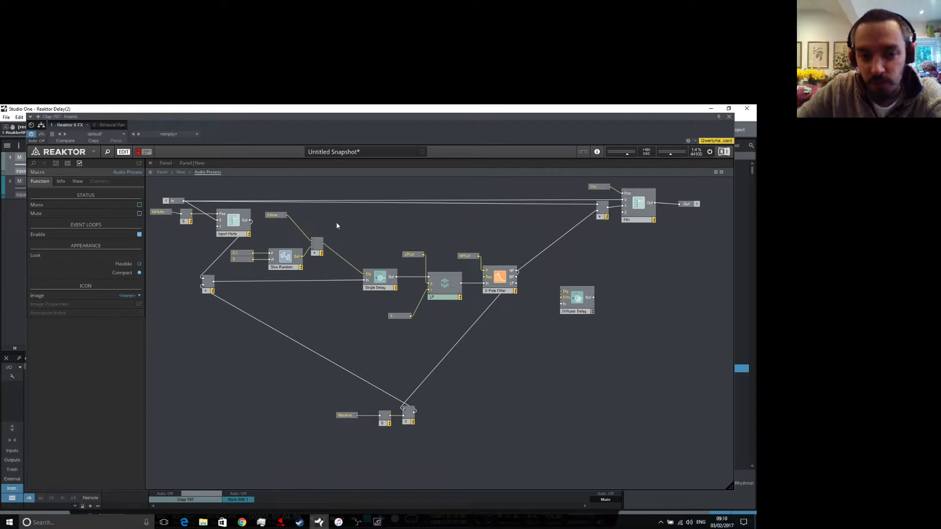
drag(280, 230, 322, 281)
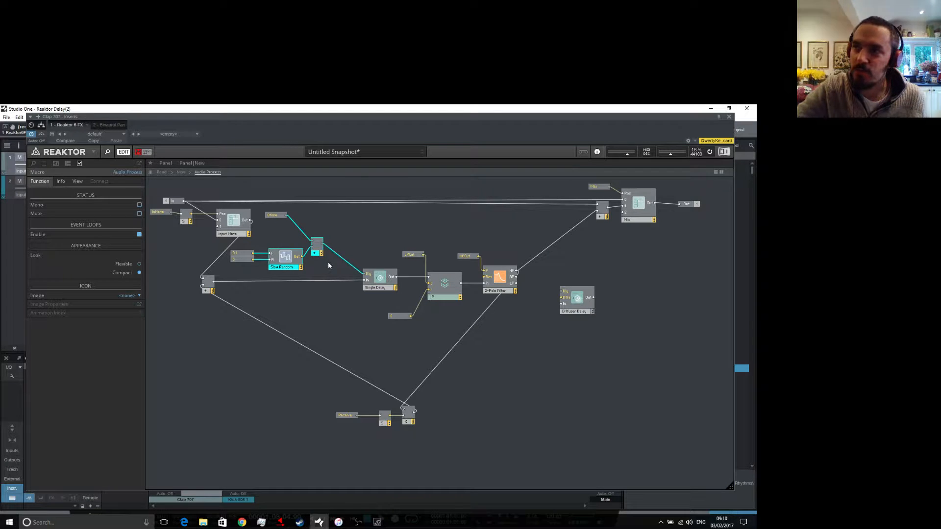
right_click(333, 234)
mouse_move(367, 238)
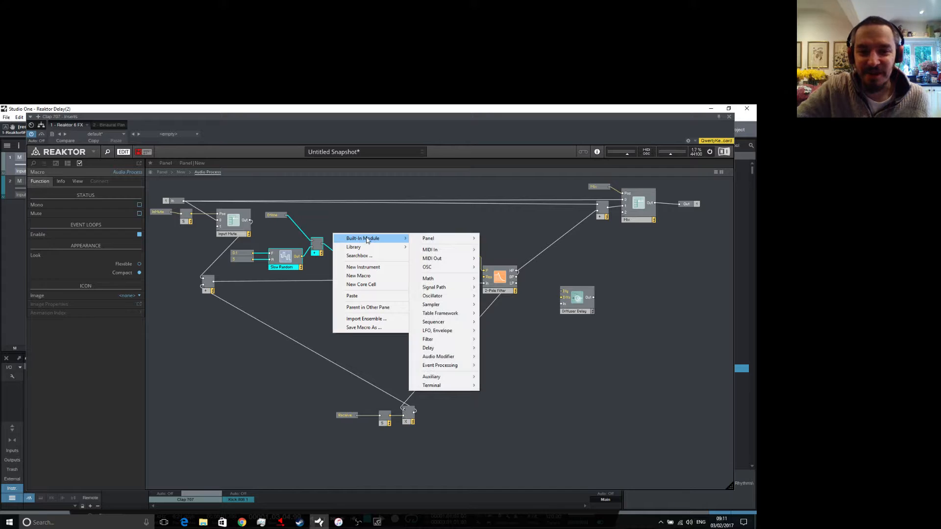
click(322, 219)
Set the delay-time adder and the Slow Random module to Mono.
click(317, 246)
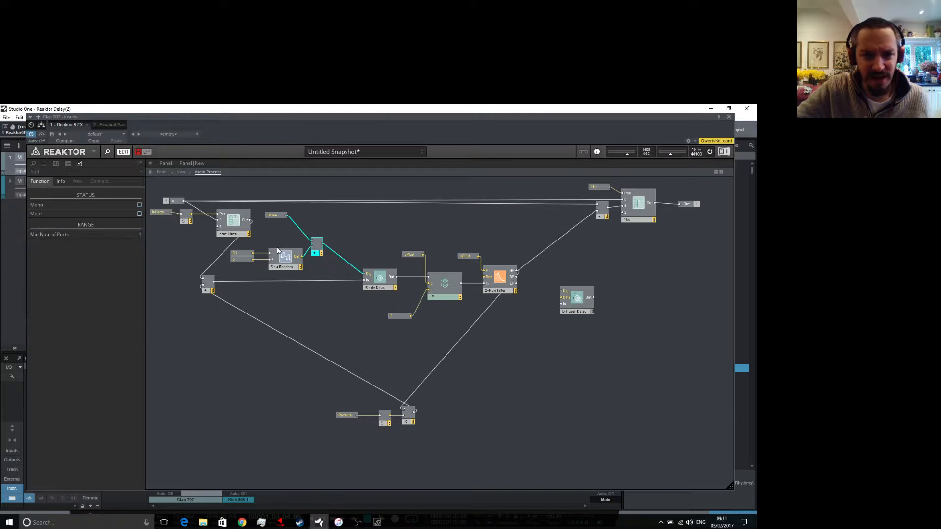
click(140, 205)
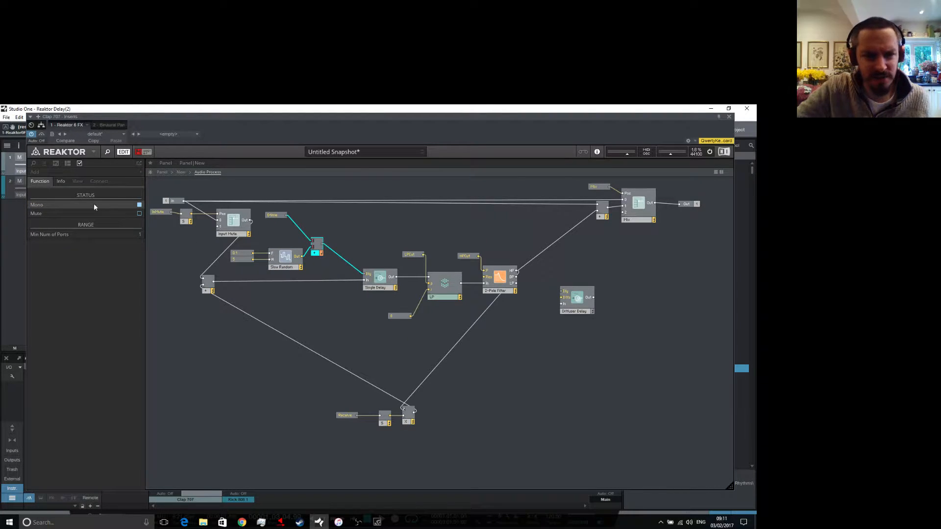
click(284, 259)
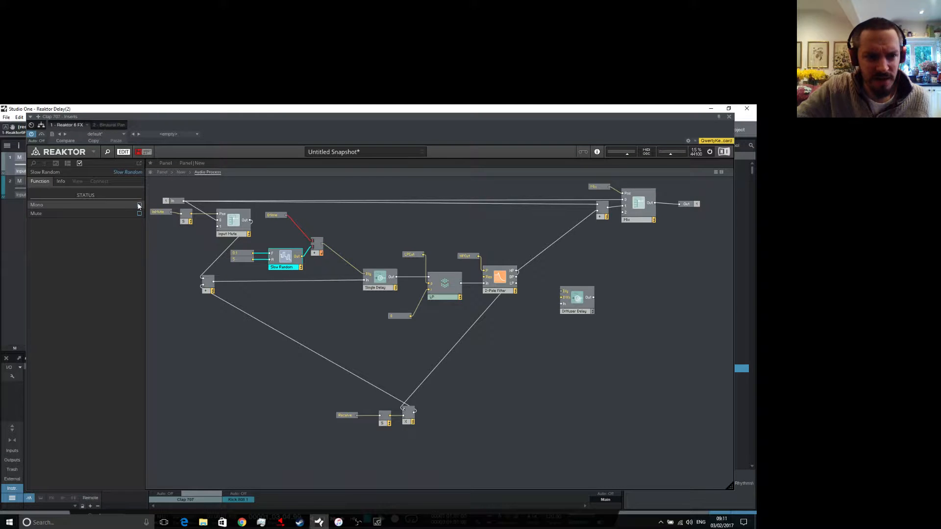
click(315, 221)
right_click(353, 229)
mouse_move(383, 235)
mouse_move(477, 382)
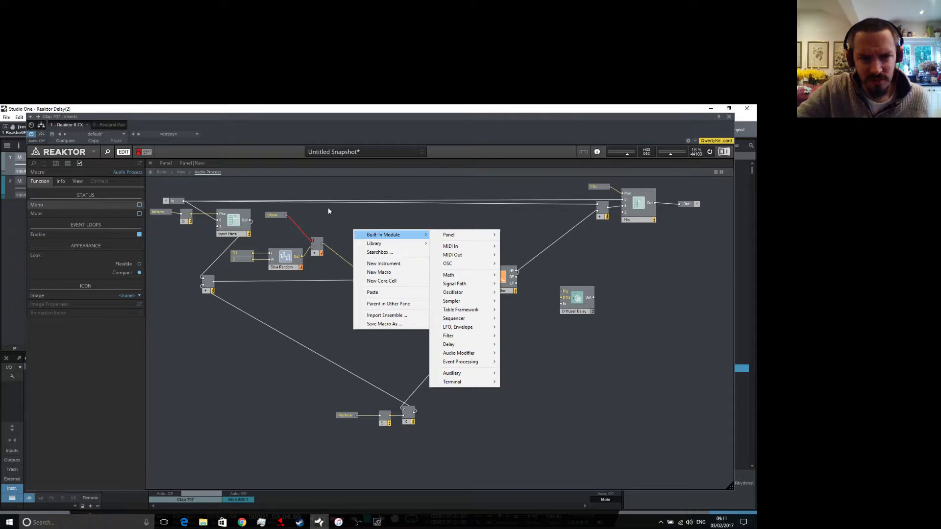
click(304, 222)
Trace the dtime signal from its receive terminal back to the Time macro's Selector and check its Mono setting.
click(274, 215)
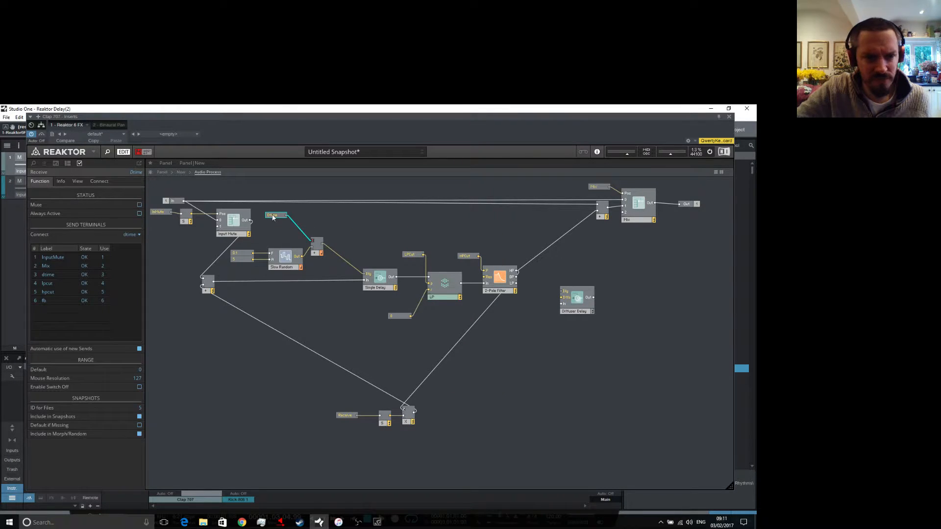
click(341, 215)
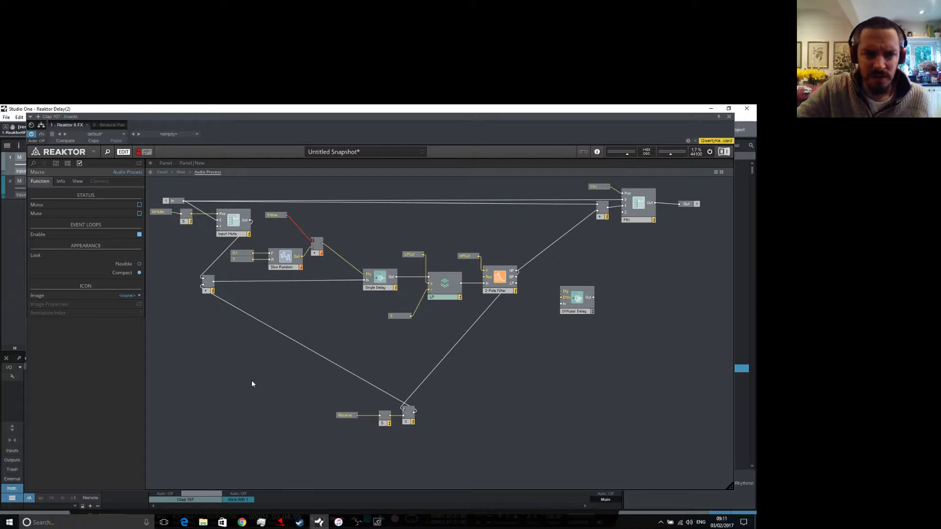
click(181, 172)
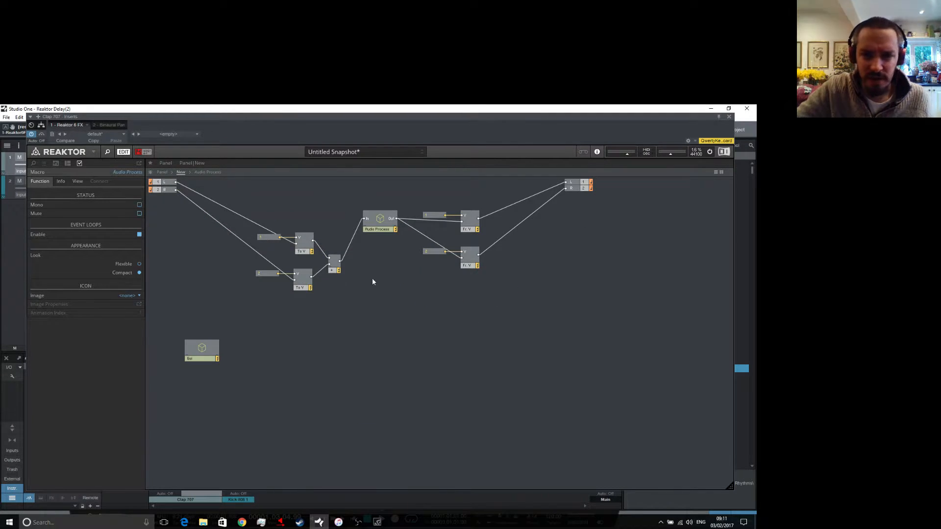
click(202, 354)
double_click(204, 349)
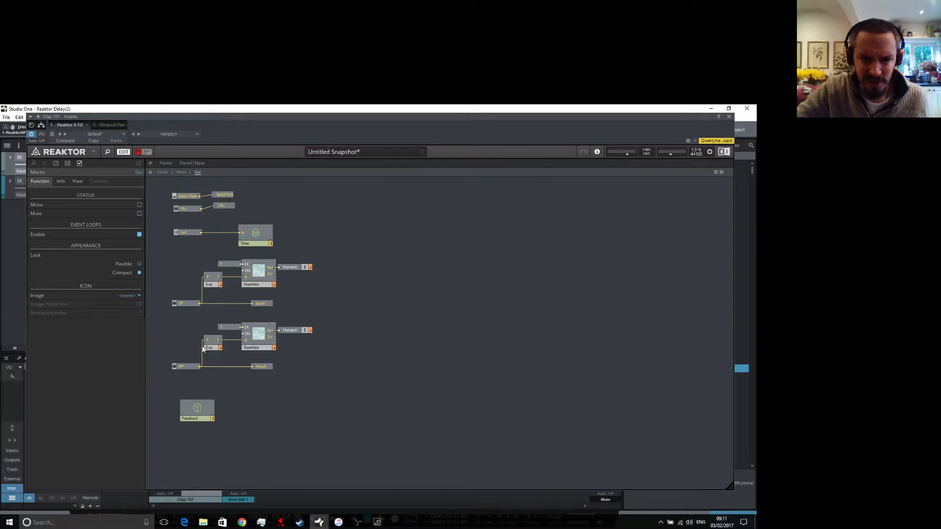
double_click(204, 406)
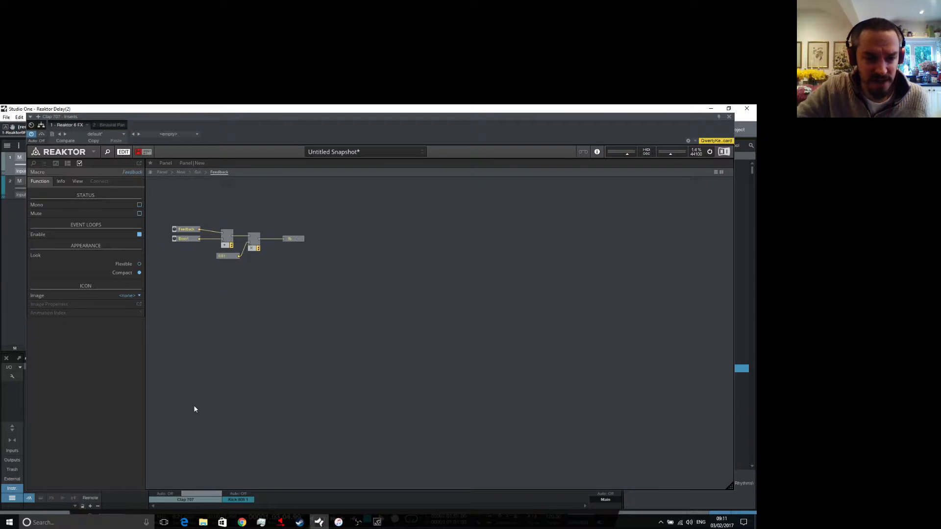
double_click(309, 294)
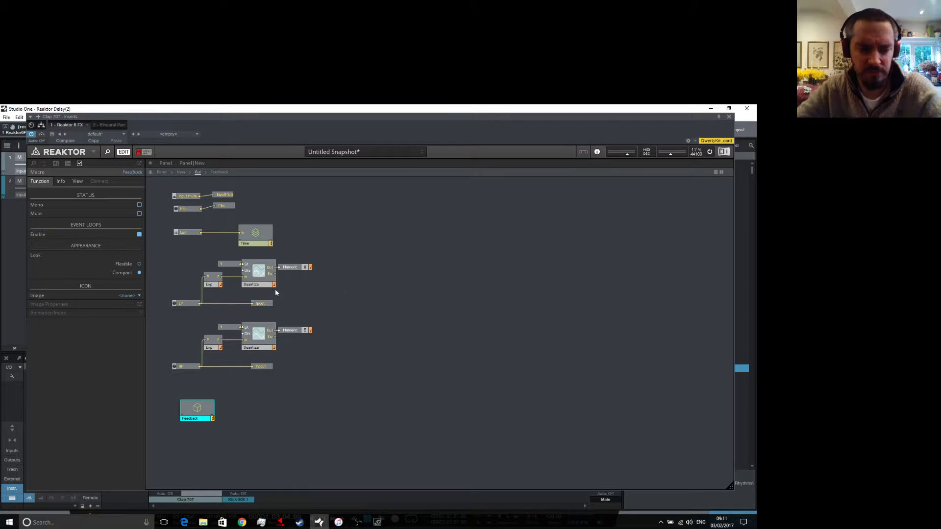
double_click(255, 233)
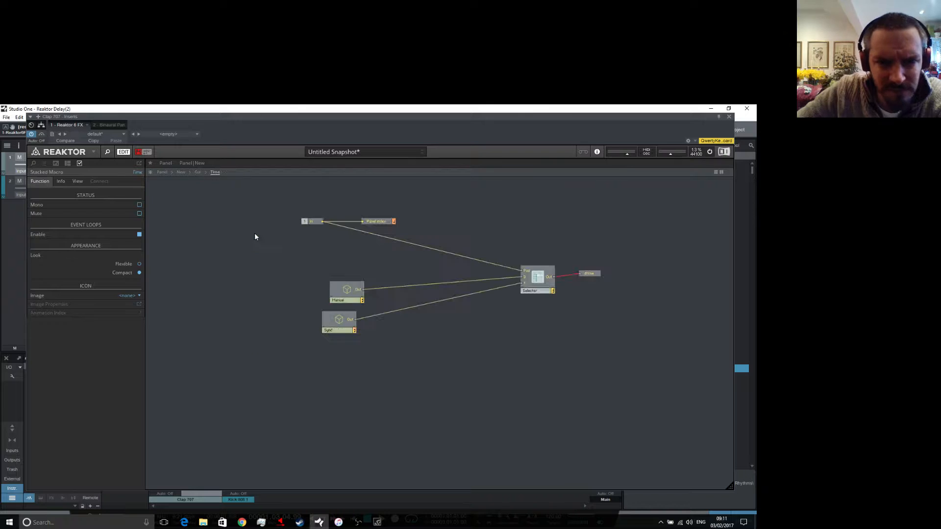
click(537, 278)
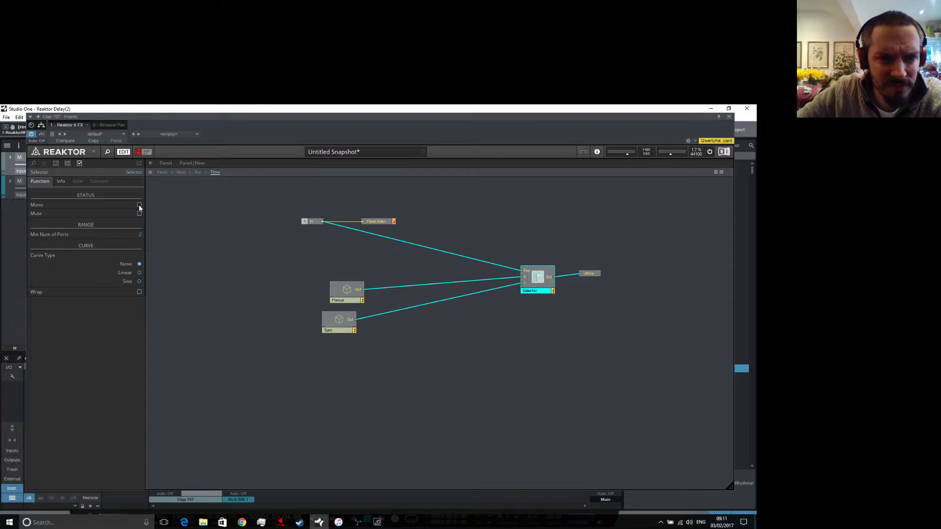
Back in the Audio Process structure, shift the delay-time adder slightly right and turn off its Mono setting.
double_click(217, 270)
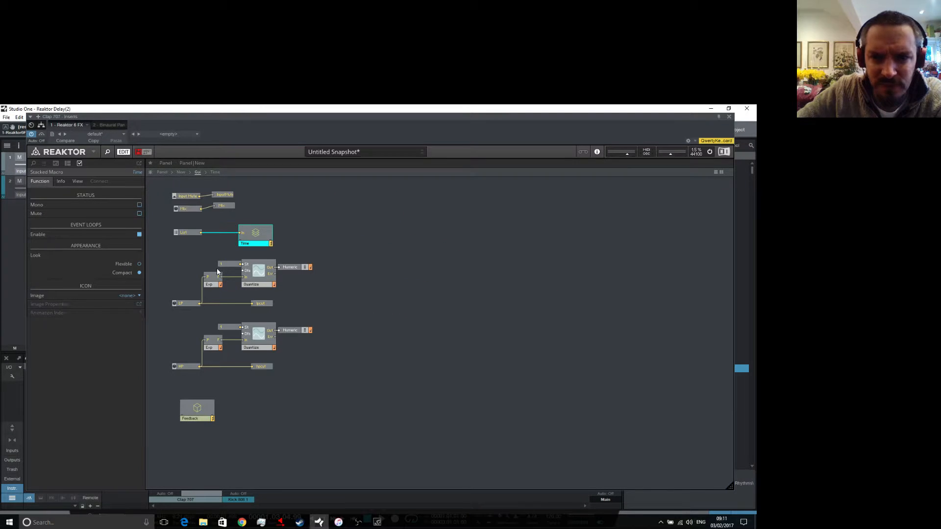
double_click(378, 255)
click(338, 298)
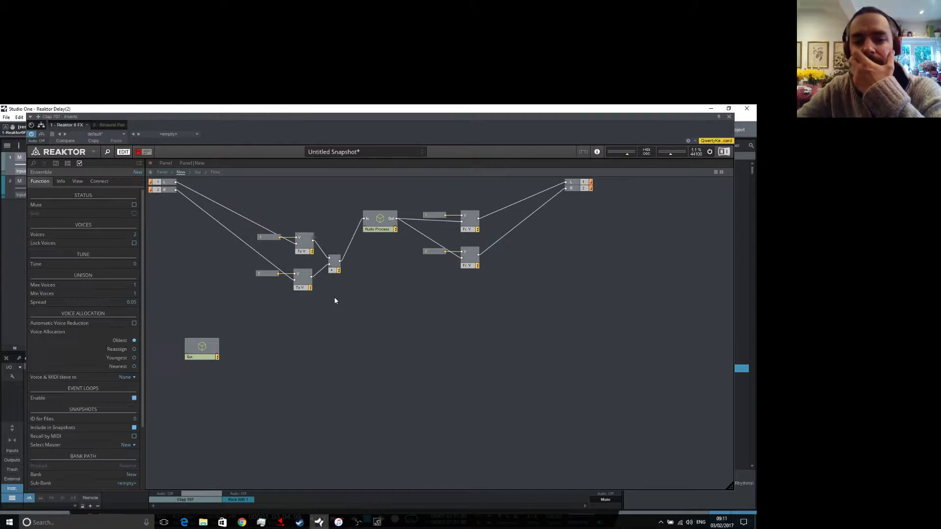
double_click(380, 219)
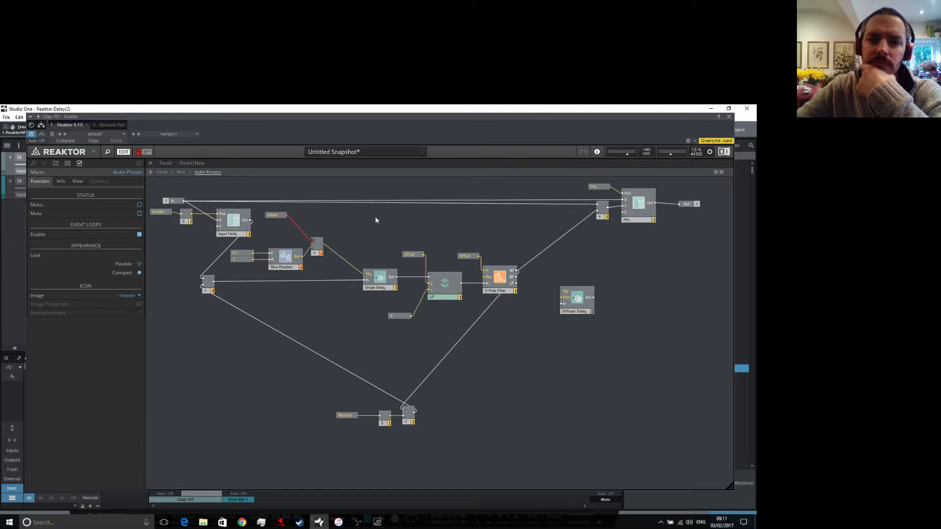
drag(318, 242, 333, 242)
click(297, 245)
click(332, 253)
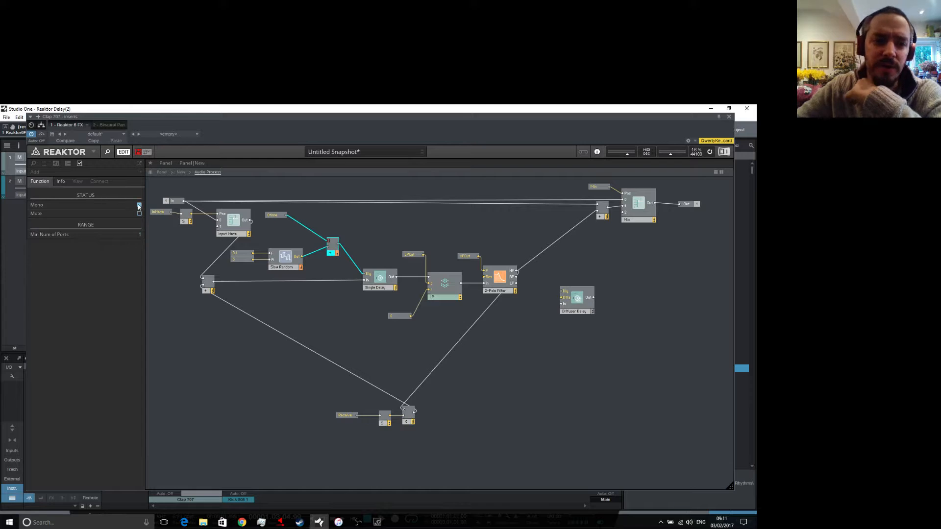
click(333, 231)
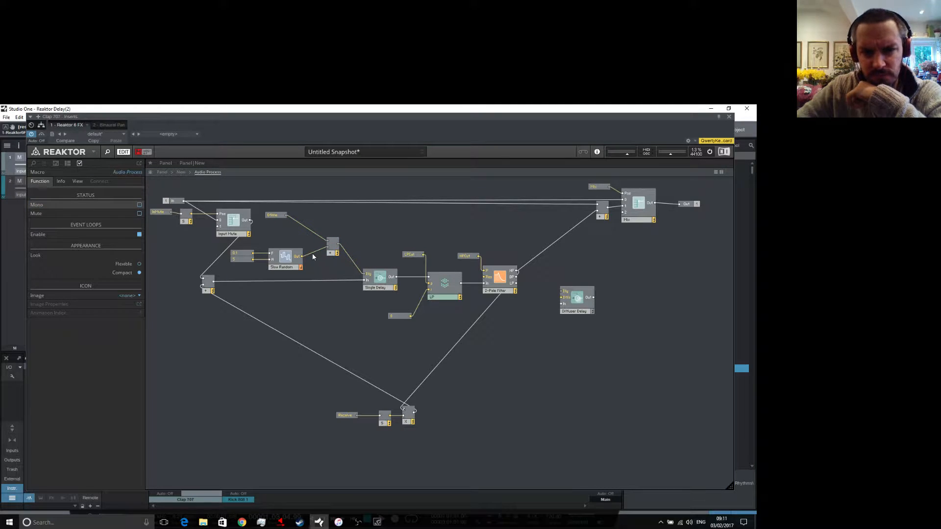
right_click(314, 265)
mouse_move(336, 273)
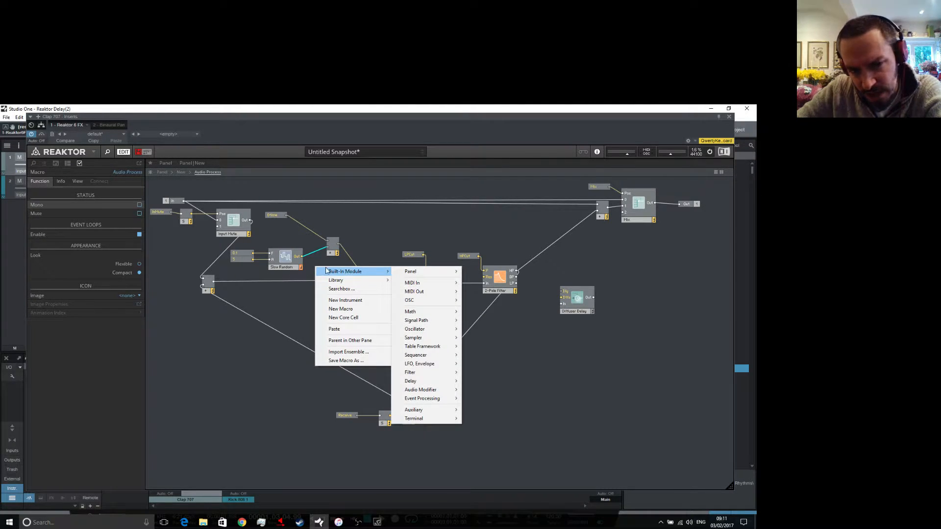
click(288, 235)
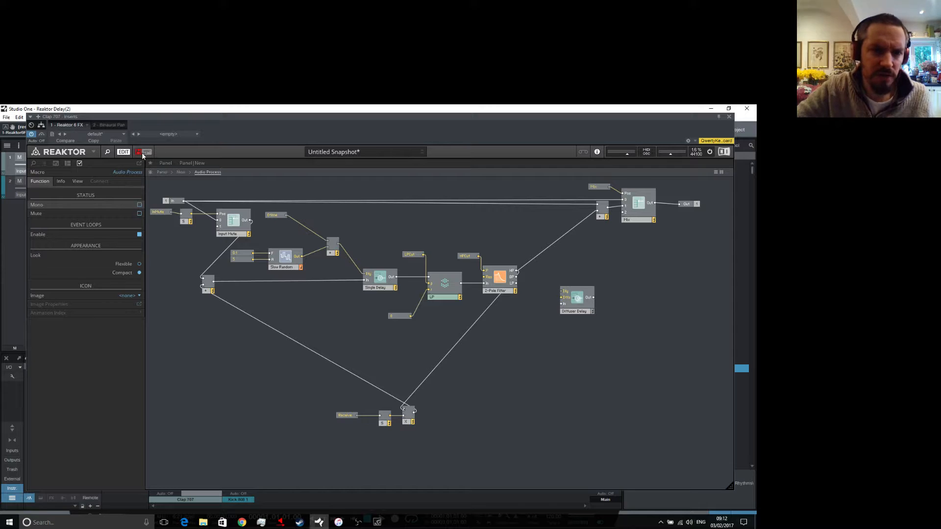
Test the mono random modulation from the control panel by raising Feedback to 100 and lowering it again.
click(161, 172)
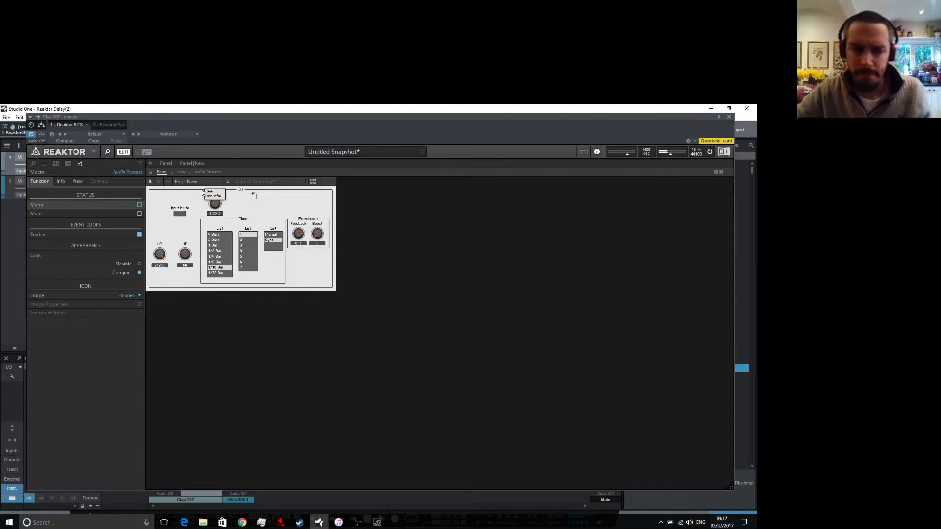
click(299, 233)
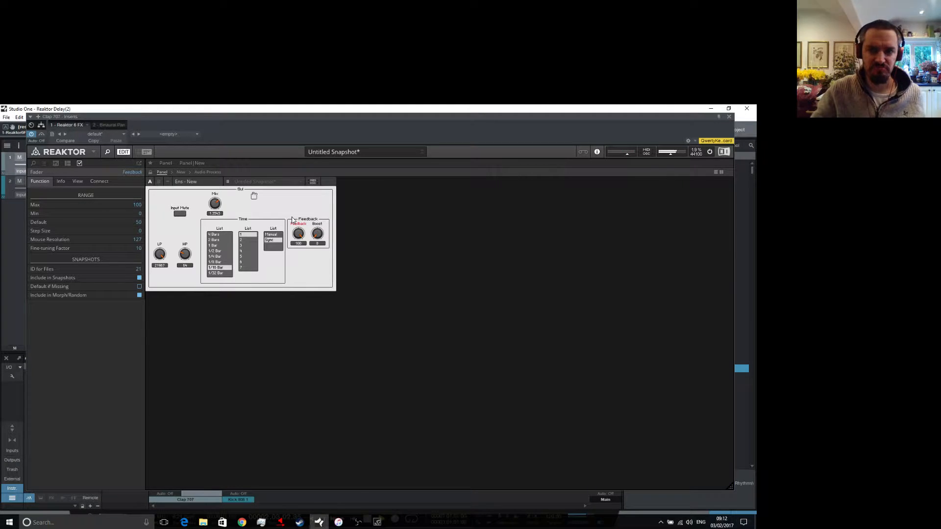
drag(299, 234, 304, 266)
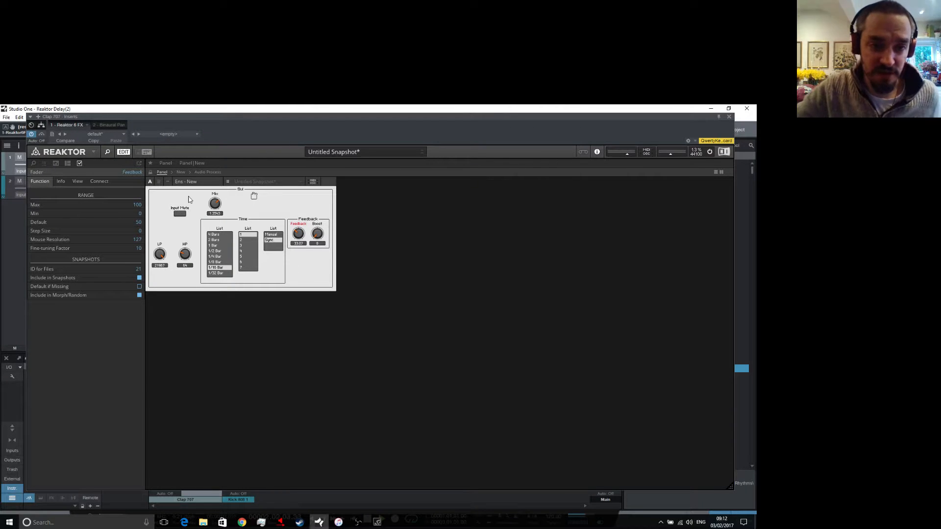
click(221, 338)
In the Audio Process structure, move the constant feeding Slow Random's A input well to the left of the module.
click(204, 172)
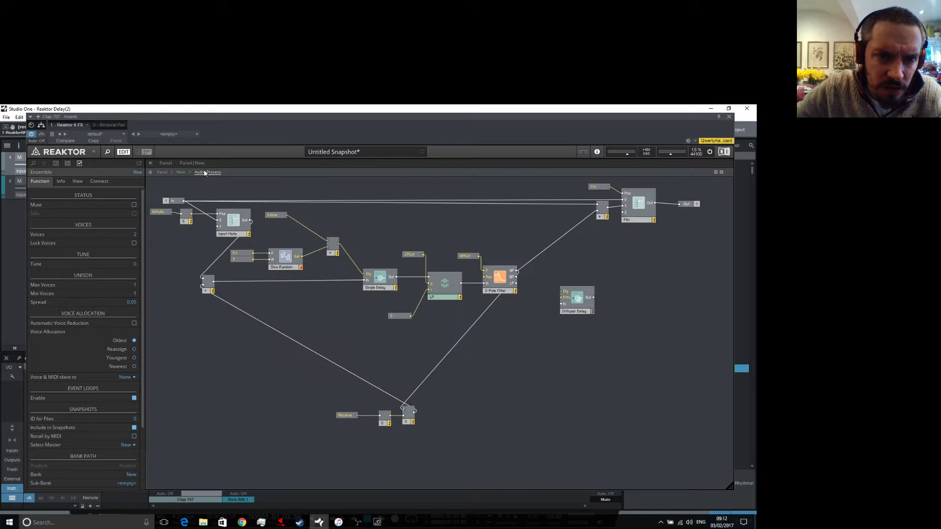
click(241, 259)
drag(242, 261, 245, 265)
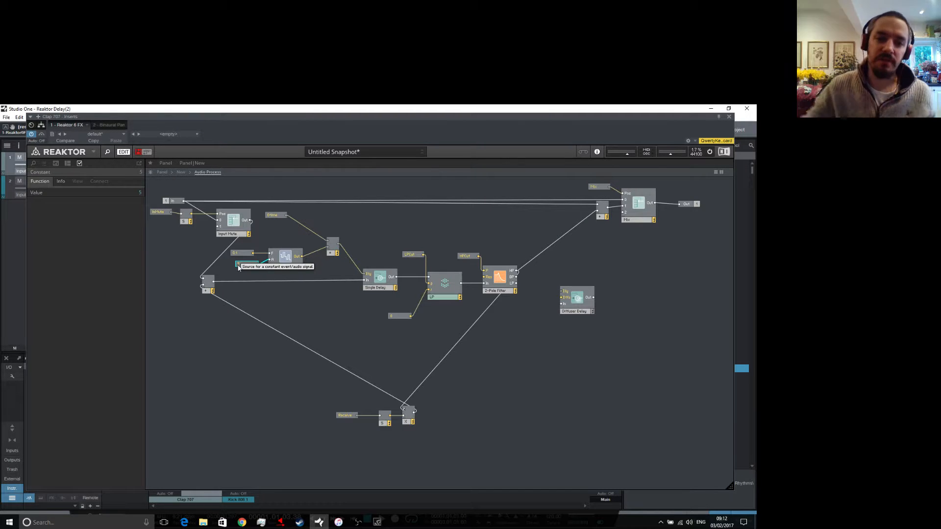
drag(239, 268, 170, 262)
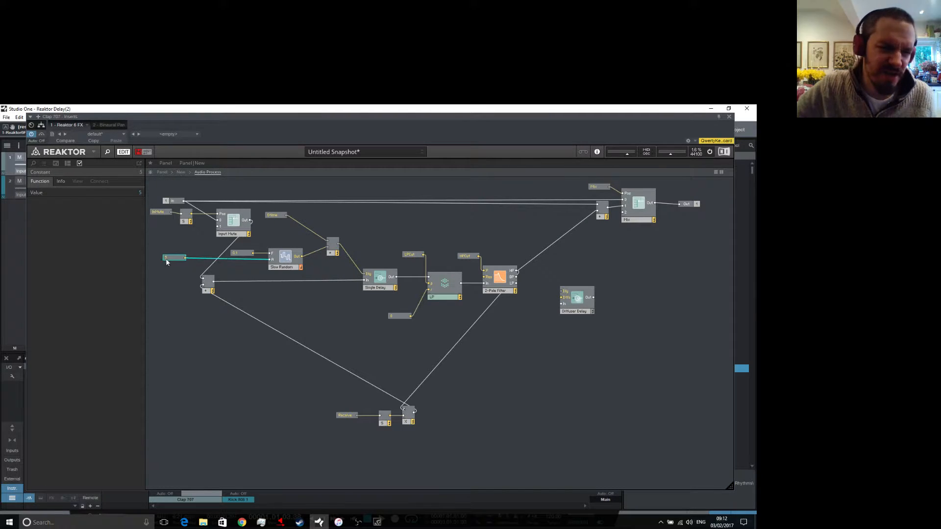
In the Audio Process structure, replace the constant feeding Slow Random's A input with a new Receive terminal.
right_click(236, 266)
mouse_move(250, 271)
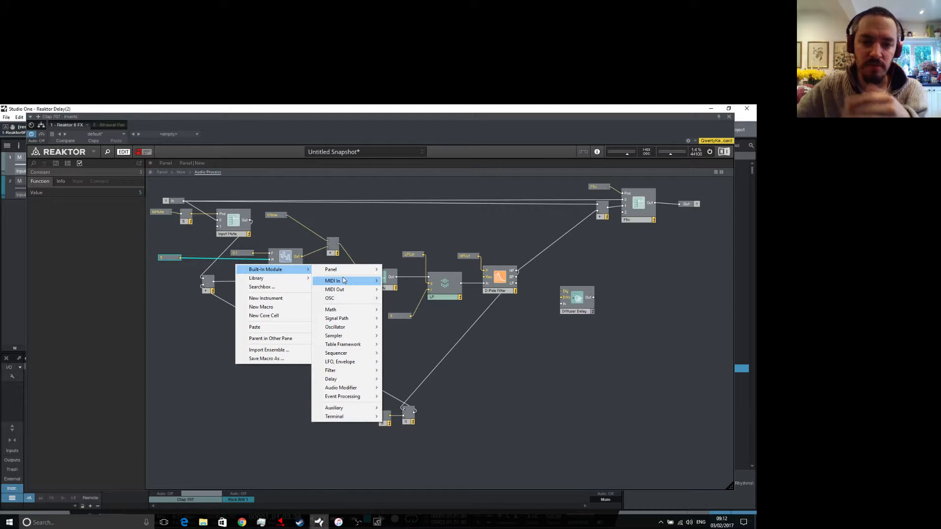
mouse_move(343, 310)
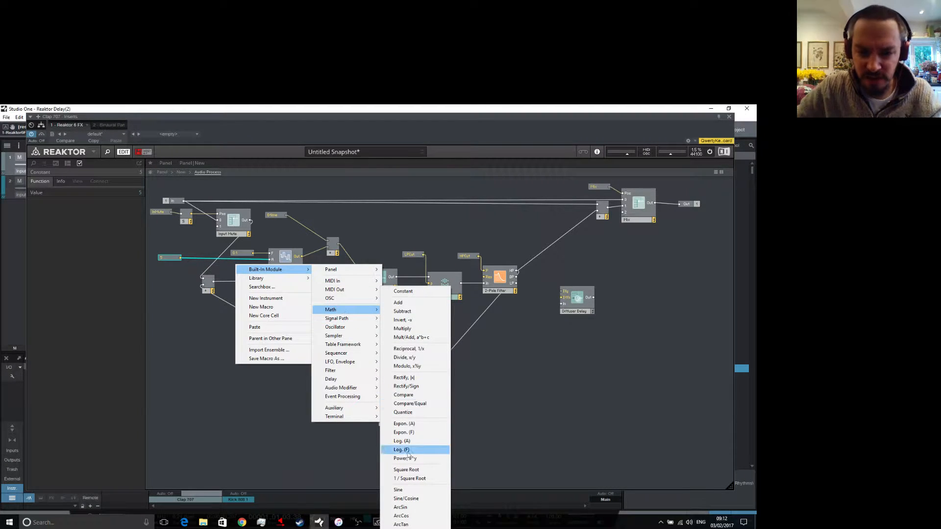
mouse_move(350, 418)
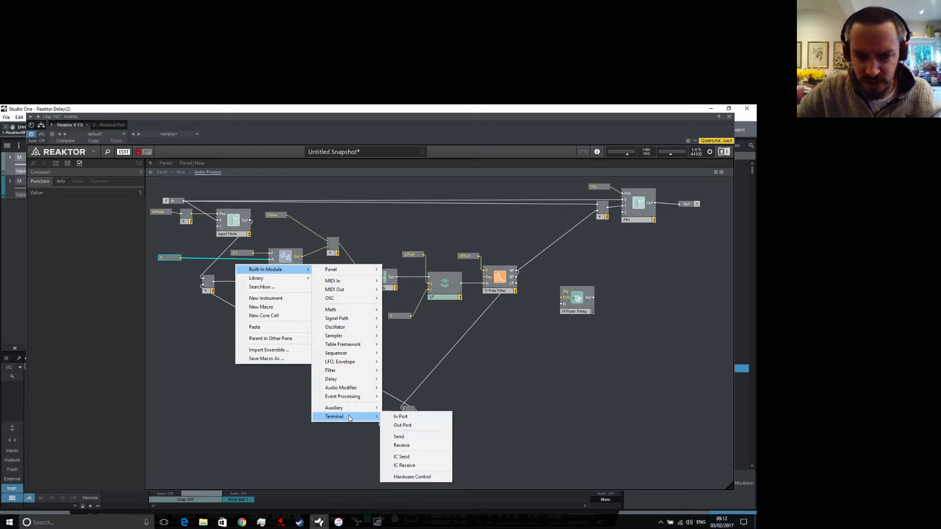
click(408, 445)
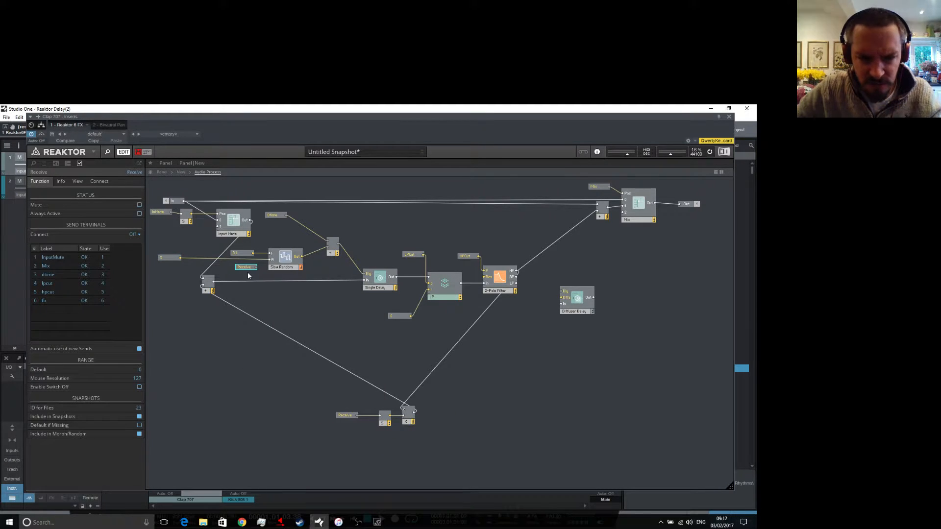
drag(247, 270, 271, 260)
click(169, 258)
key(Delete)
In the Gui macro, shift the Feedback macro to the right and add a fader named Flutter below it.
click(165, 163)
click(180, 172)
click(202, 346)
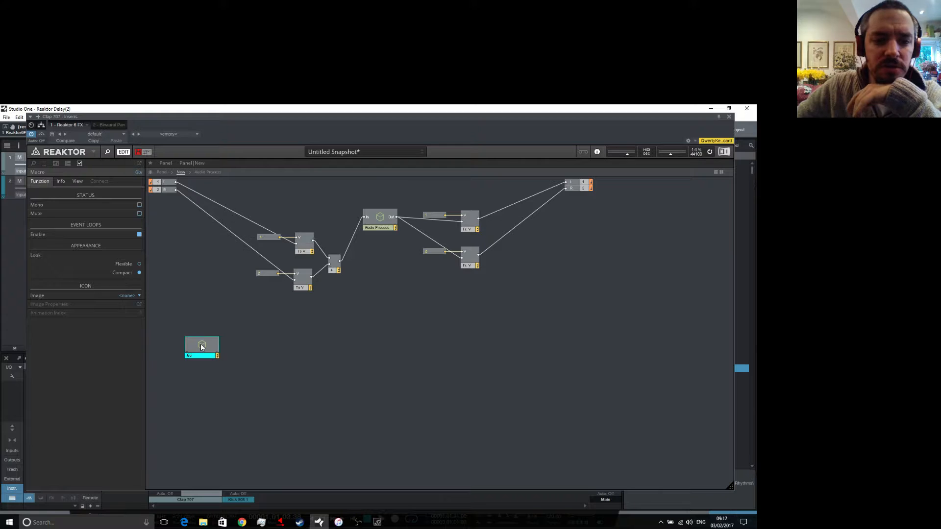
double_click(201, 347)
drag(214, 409, 280, 393)
click(229, 425)
right_click(229, 425)
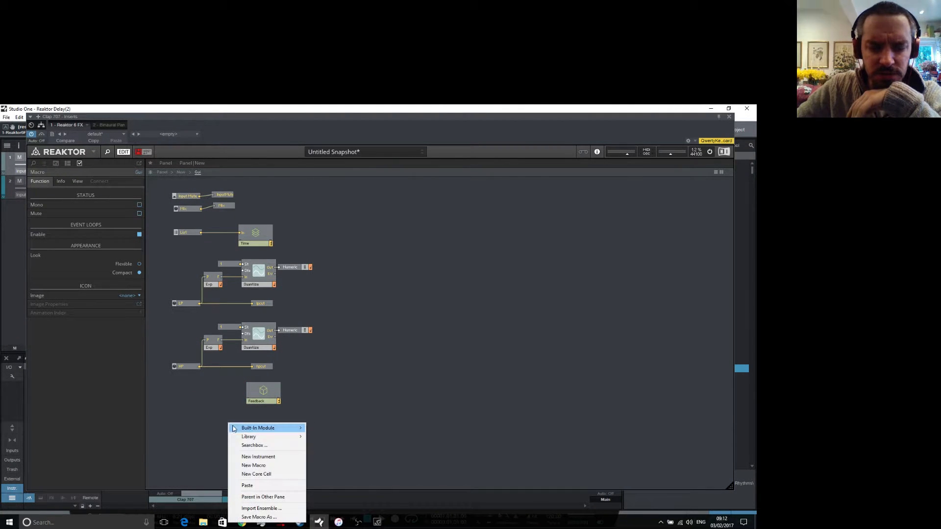
mouse_move(276, 431)
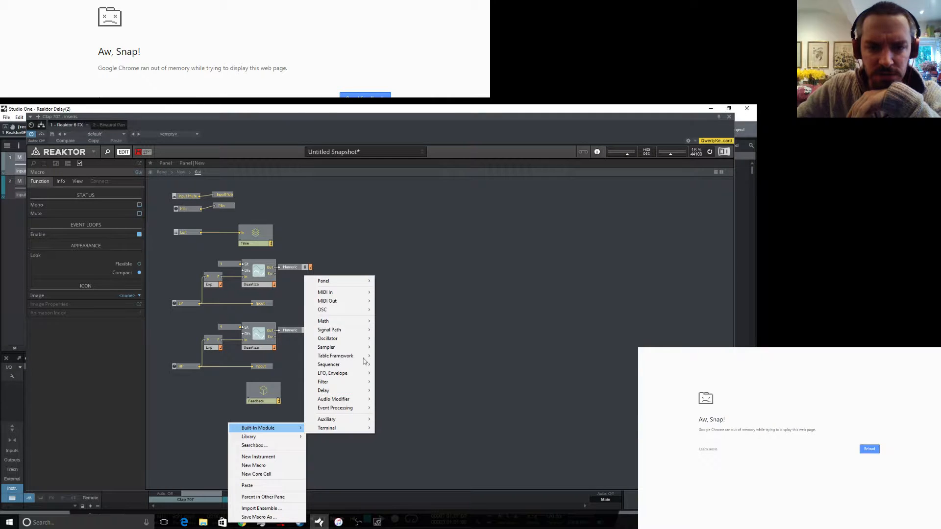
mouse_move(343, 282)
click(400, 291)
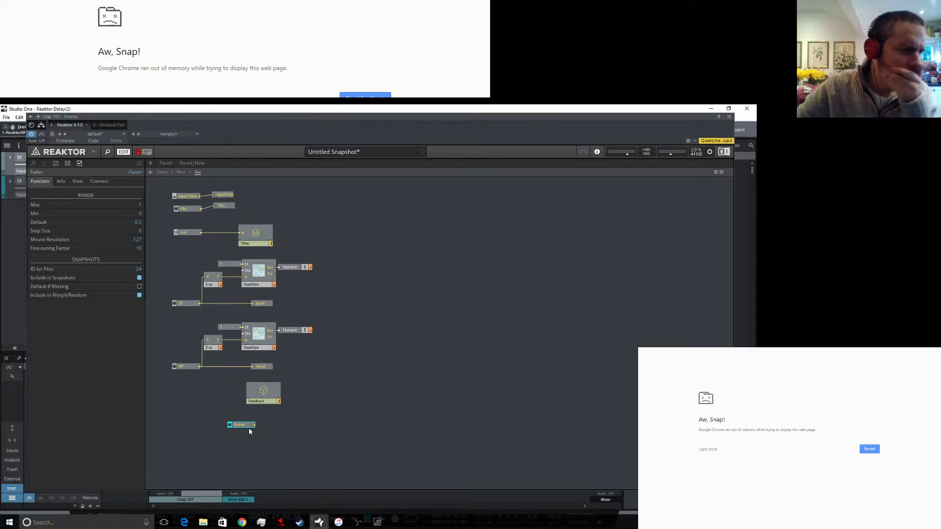
Wire the Flutter fader to a new Send terminal named Flutter and set the fader's maximum to 100.
right_click(283, 431)
mouse_move(324, 435)
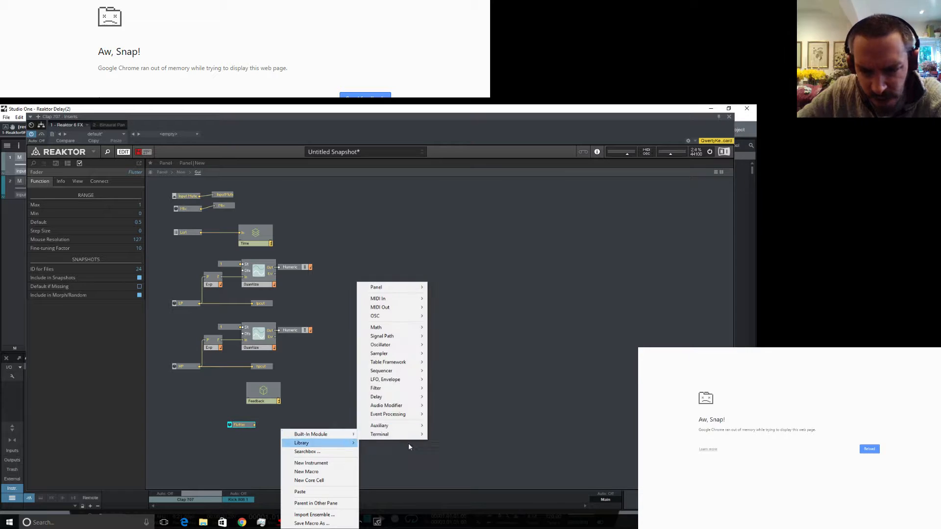
mouse_move(400, 437)
click(444, 454)
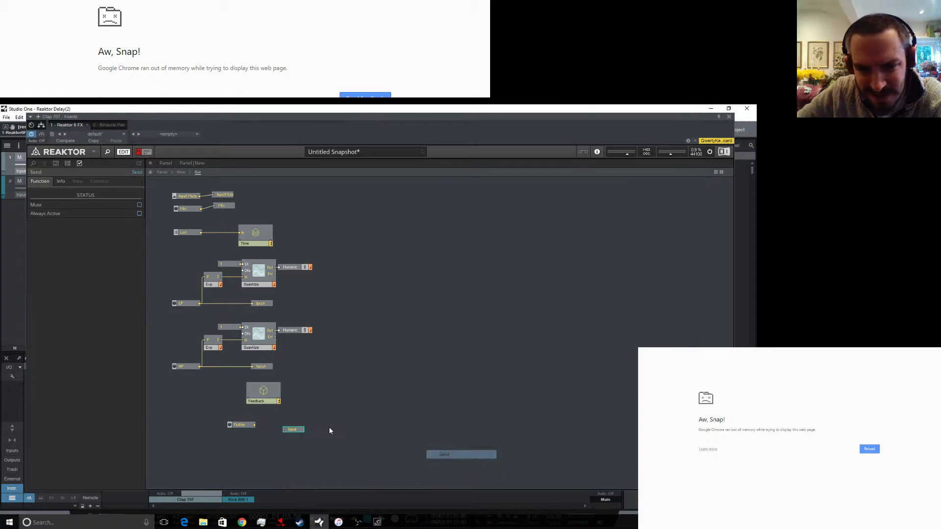
drag(254, 428, 291, 428)
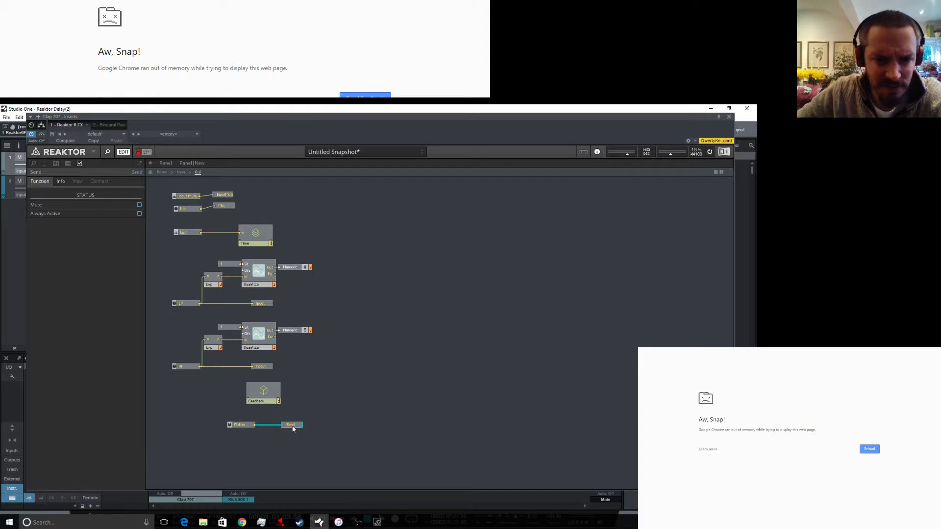
double_click(293, 429)
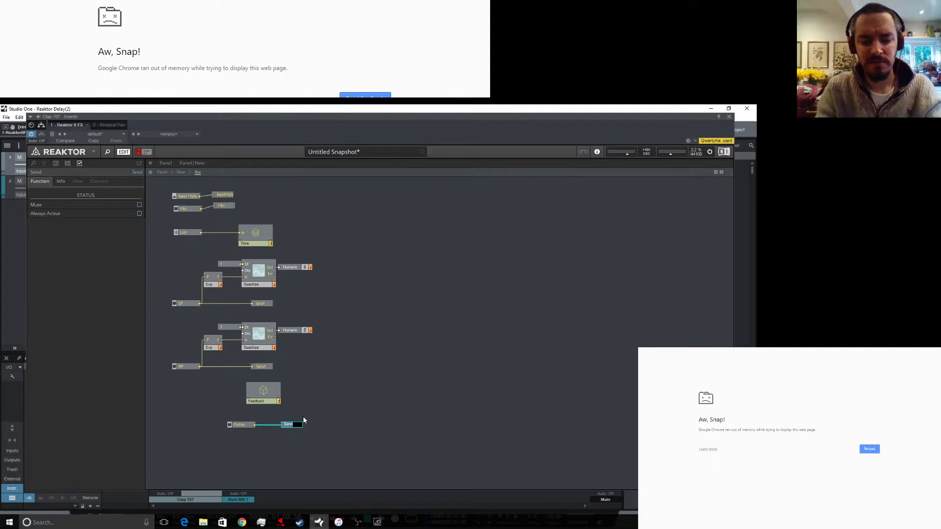
text(Flutter)
key(Return)
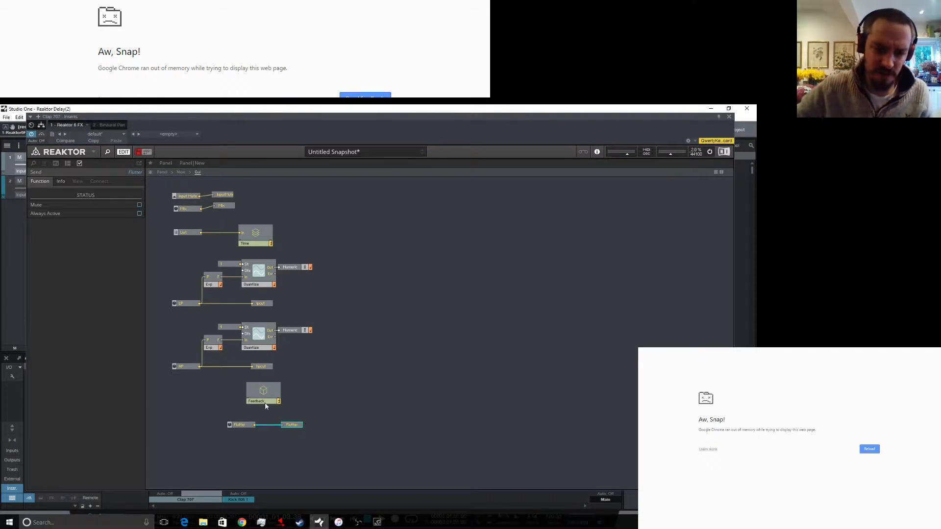
drag(243, 424, 197, 429)
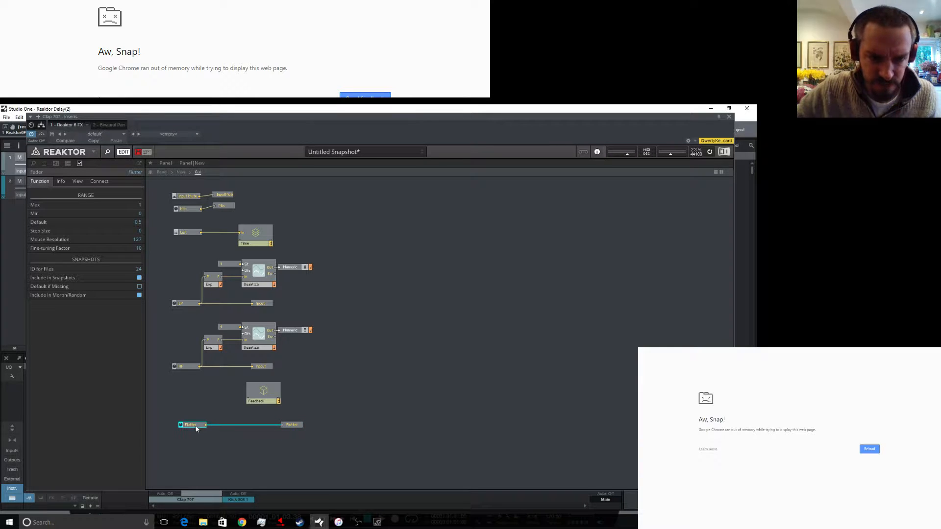
double_click(139, 205)
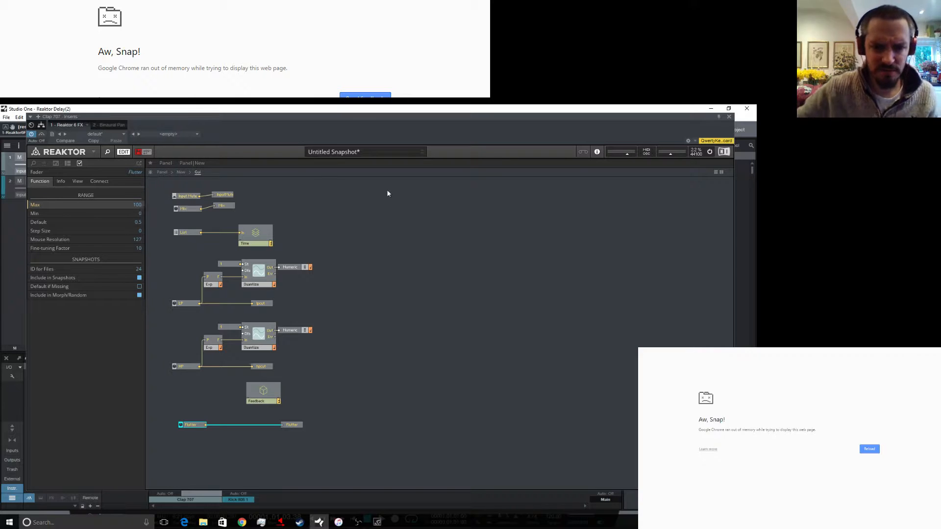
Add a Multiply module below the Flutter wire and connect the Flutter fader to its first input.
right_click(218, 451)
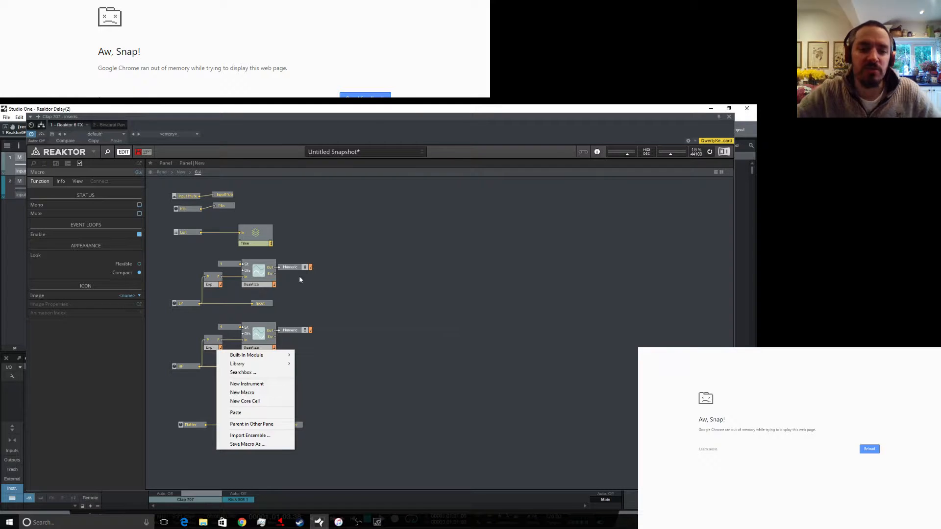
mouse_move(262, 358)
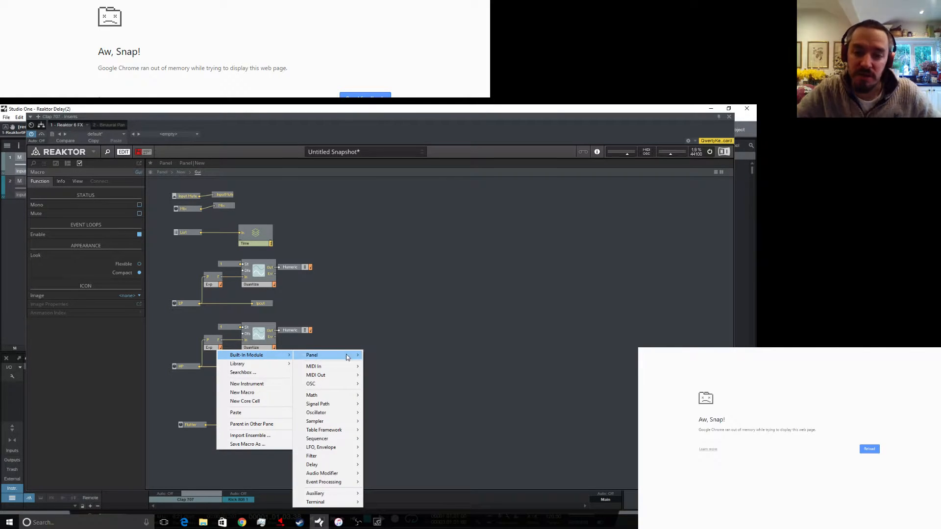
mouse_move(326, 404)
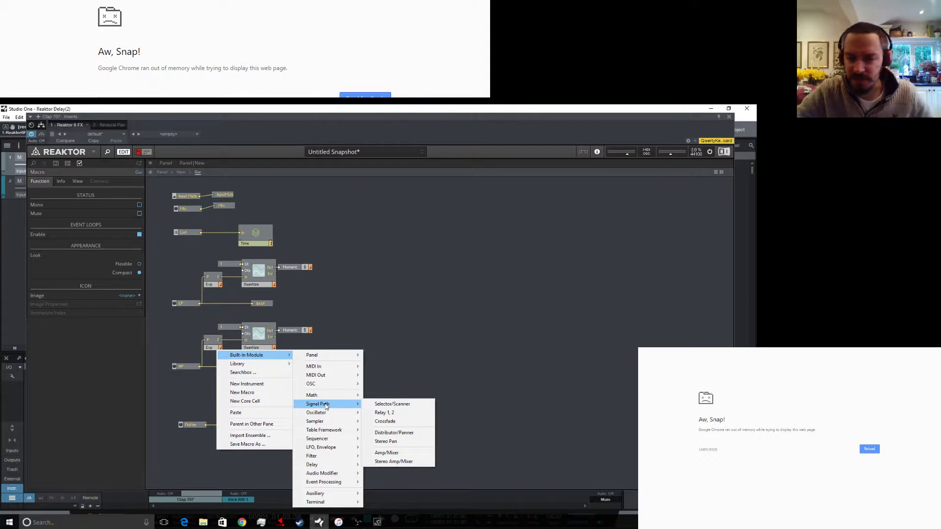
mouse_move(337, 375)
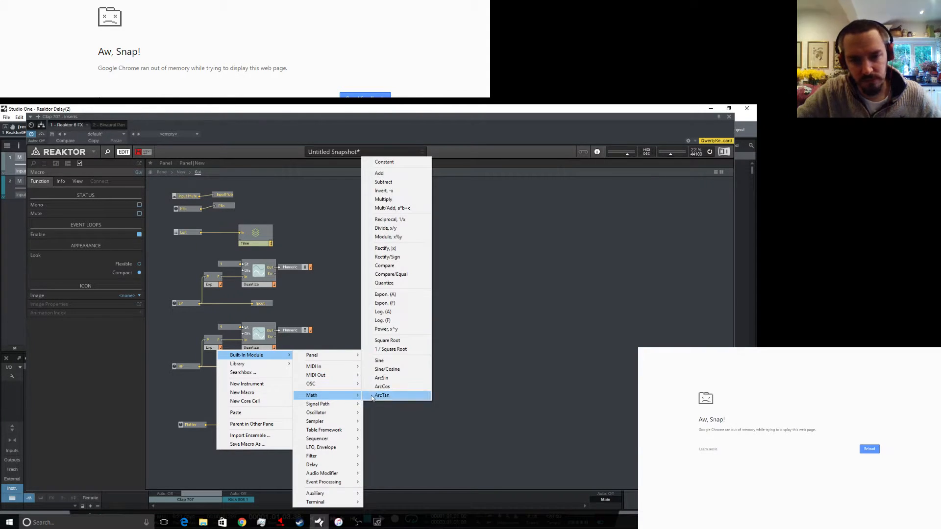
click(383, 199)
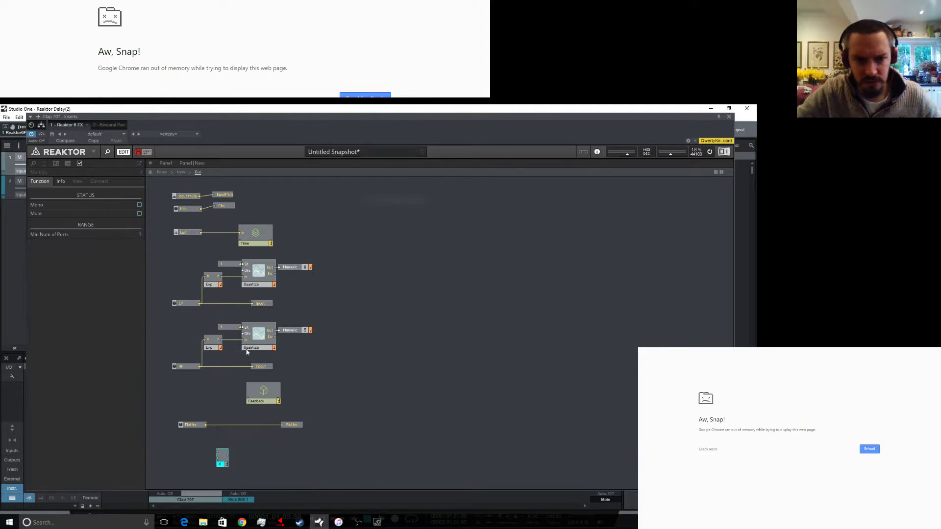
drag(222, 457, 230, 438)
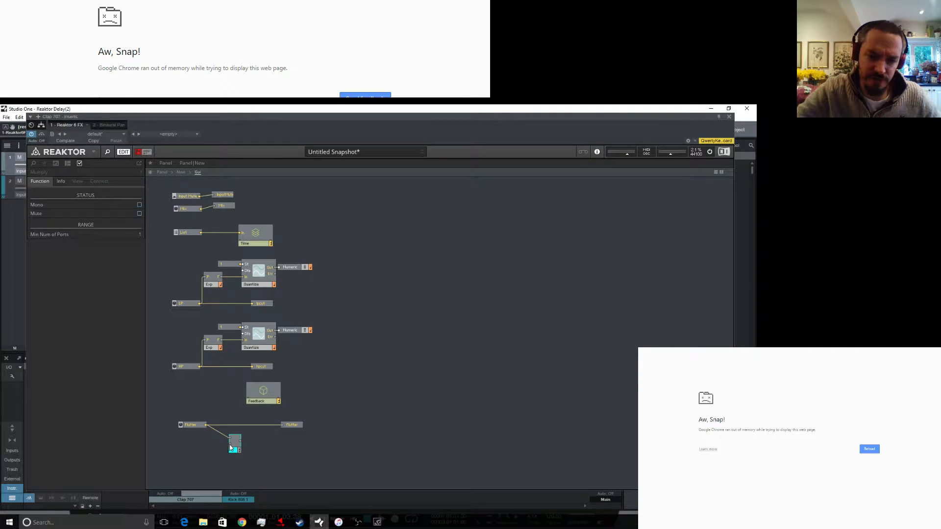
Create a constant on the Multiply module's second input and set its value to 0.2.
right_click(230, 444)
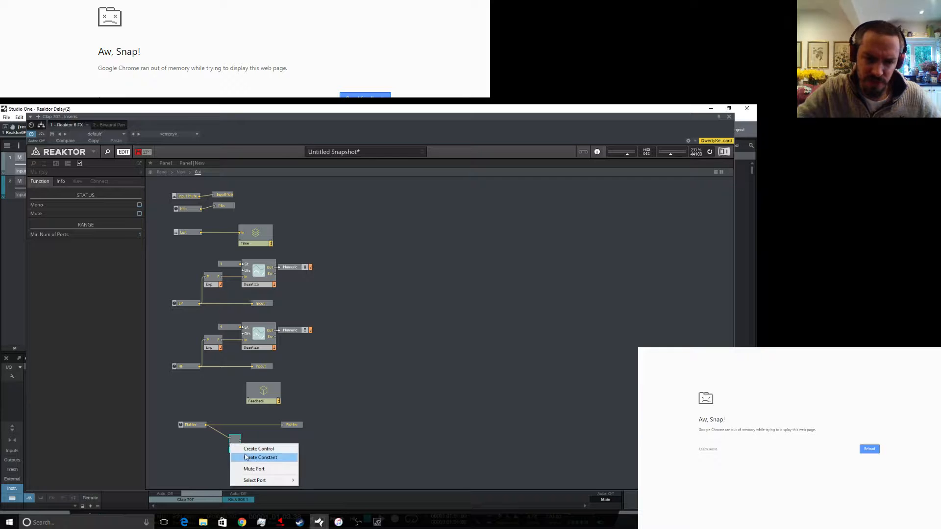
click(284, 458)
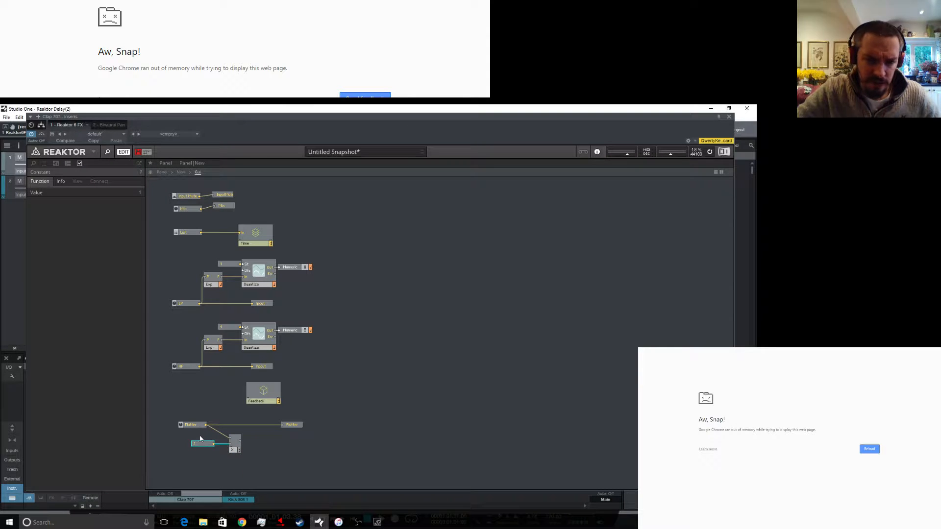
double_click(200, 444)
text(0.2)
key(Return)
Connect the Multiply output to the Flutter Send terminal and line up the Flutter chain's modules in a compact row.
drag(240, 443, 286, 425)
drag(233, 449, 233, 436)
drag(286, 427, 269, 429)
drag(205, 445, 198, 433)
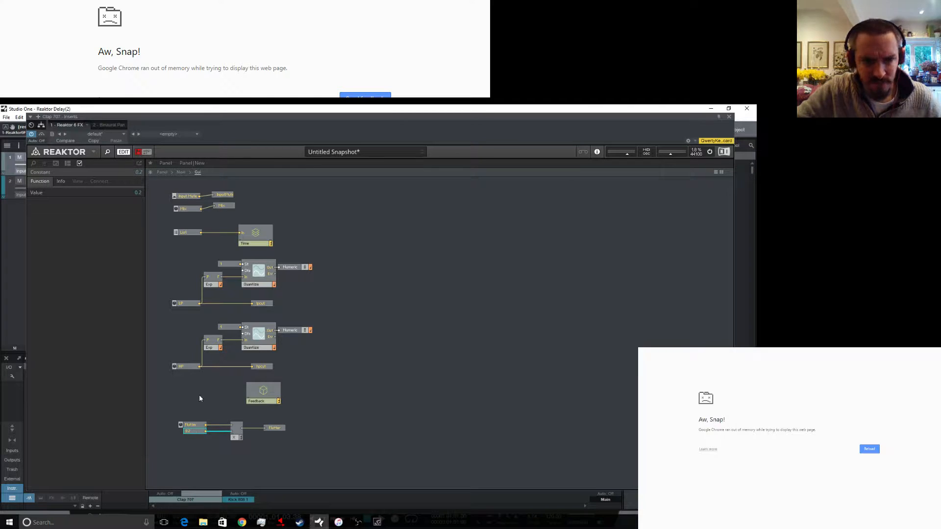
On the control panel, move the Flutter knob below the Feedback controls, raise Feedback, and set Flutter to 100.
click(165, 163)
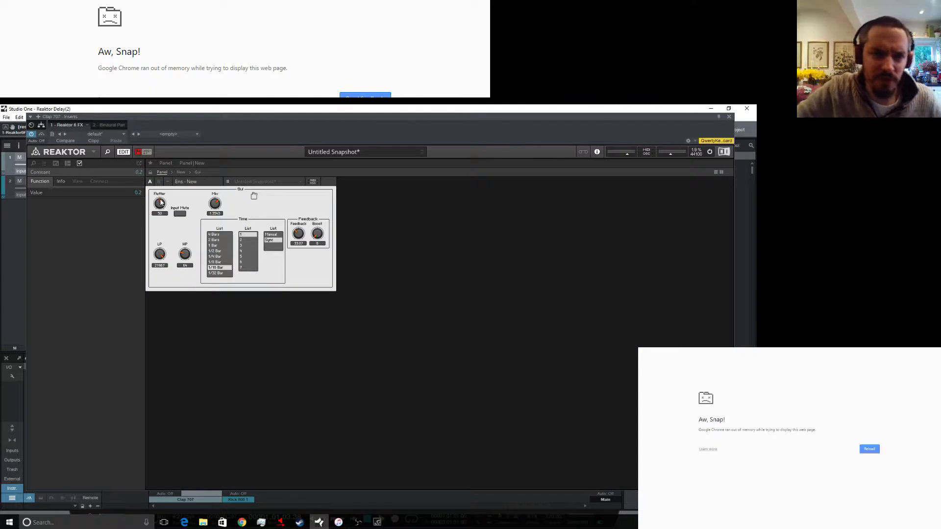
drag(162, 196, 301, 256)
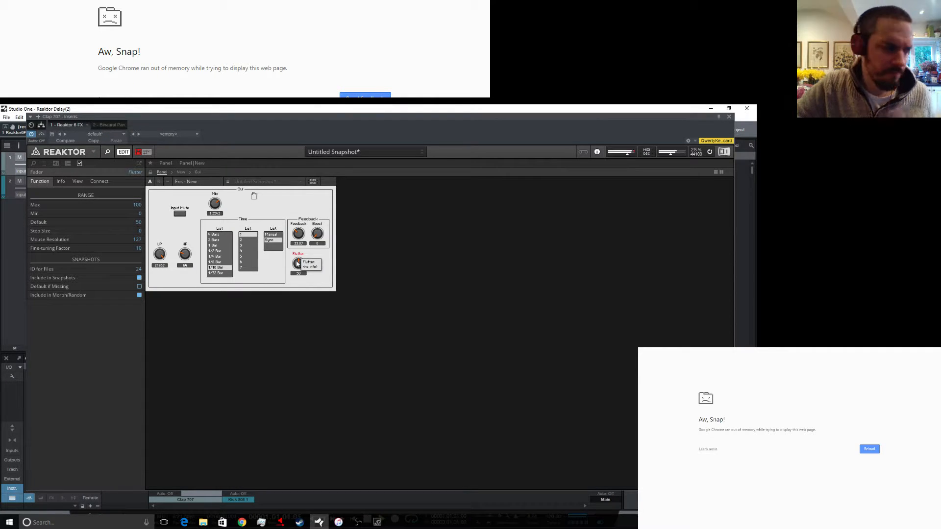
drag(305, 235, 300, 259)
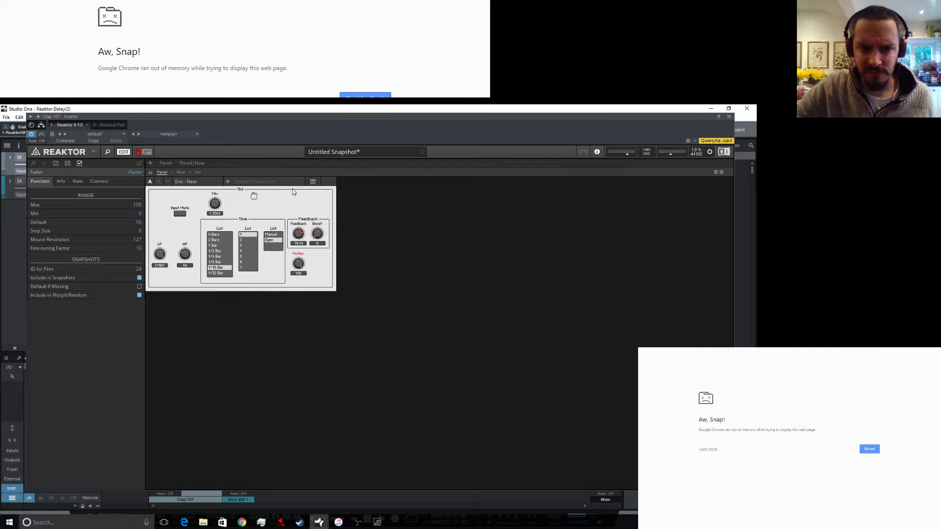
click(139, 151)
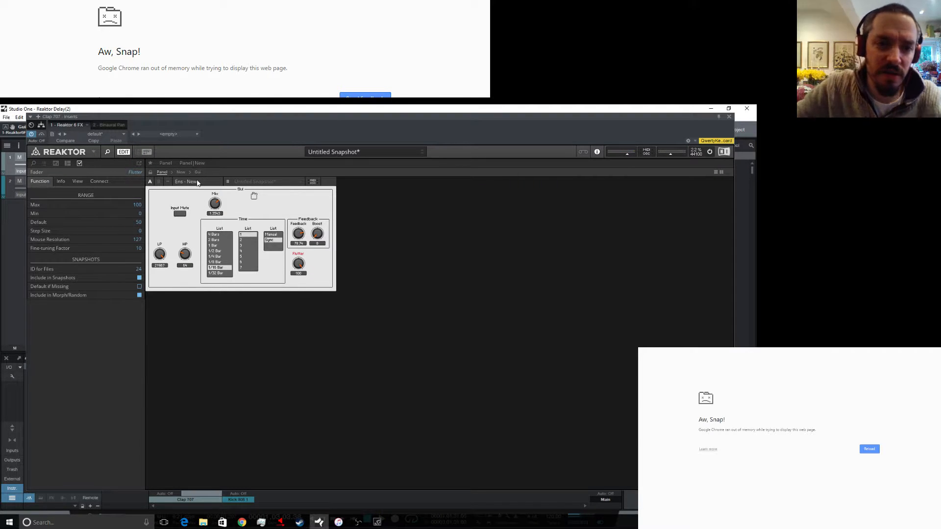
In the Audio Process structure, connect the Receive terminal feeding Slow Random's A input to the Flutter send.
click(182, 173)
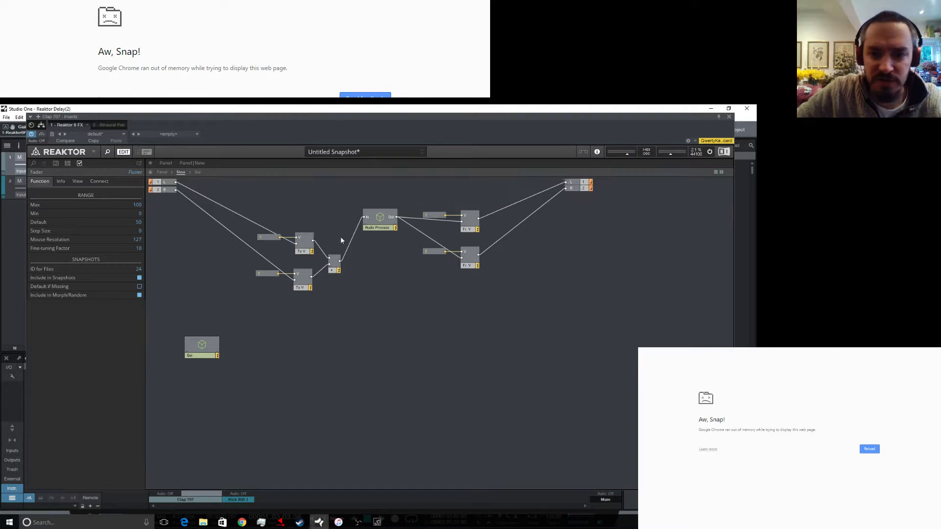
double_click(376, 221)
click(243, 259)
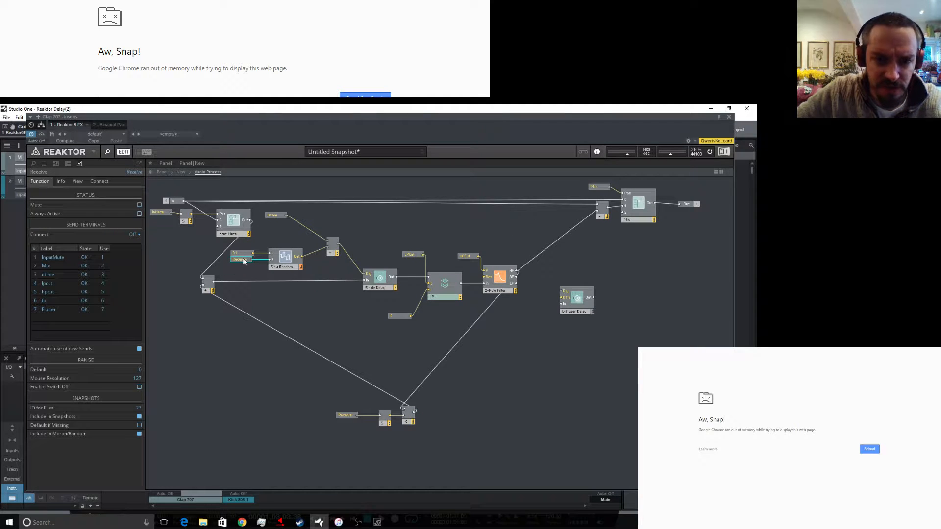
click(136, 235)
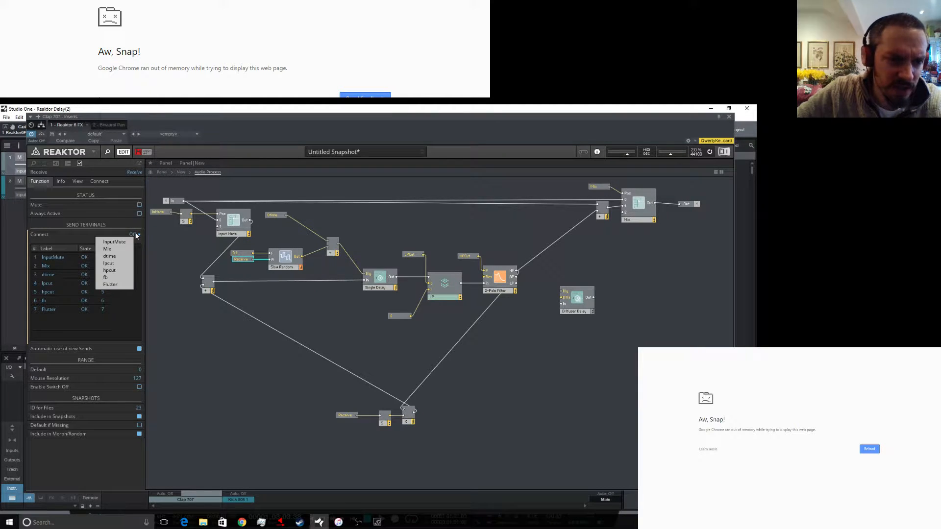
click(113, 287)
click(252, 332)
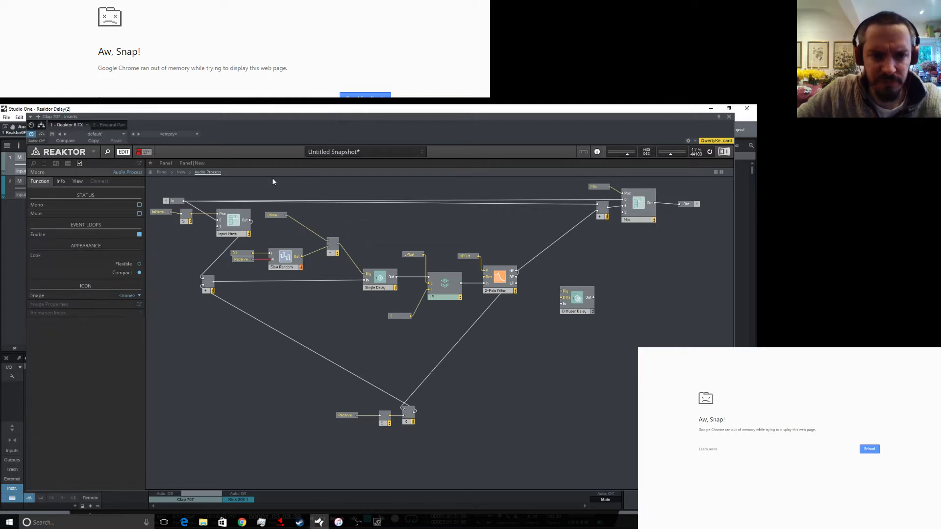
Inspect Slow Random's Flutter Receive in the Audio Process structure and the Flutter knob, Multiply and Send chain in the control macro.
click(244, 261)
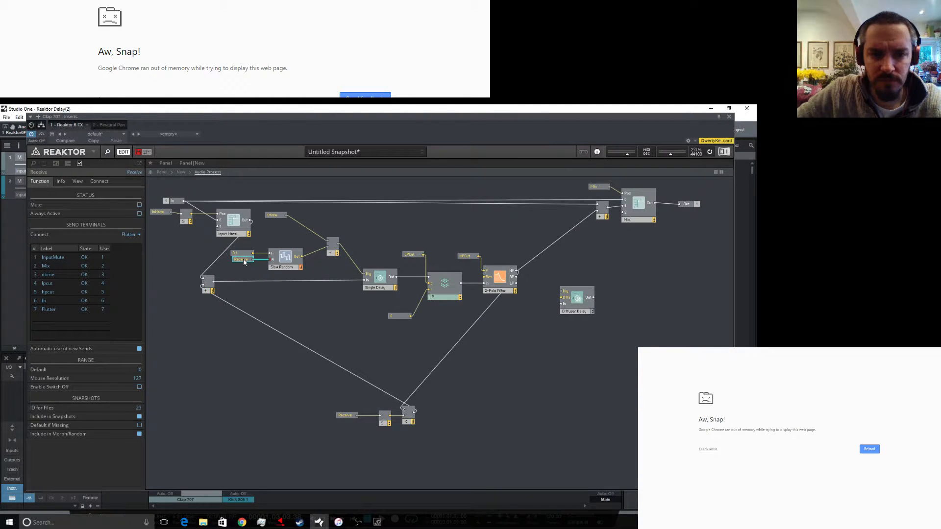
click(163, 172)
click(181, 172)
click(209, 346)
double_click(210, 346)
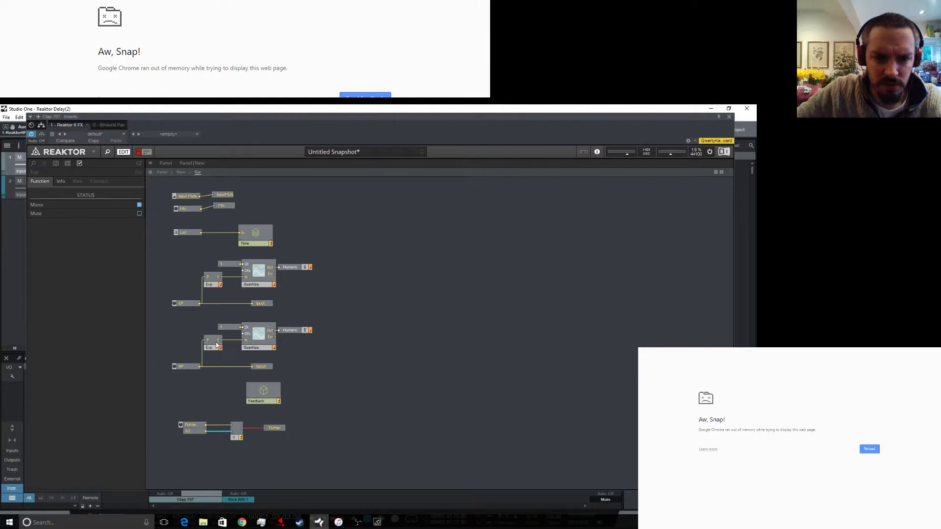
click(277, 428)
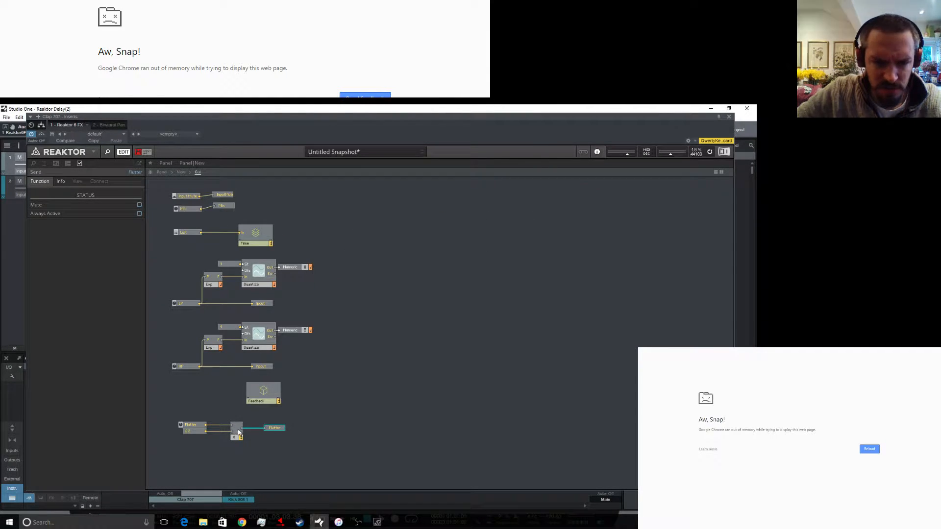
click(235, 431)
click(290, 425)
click(182, 173)
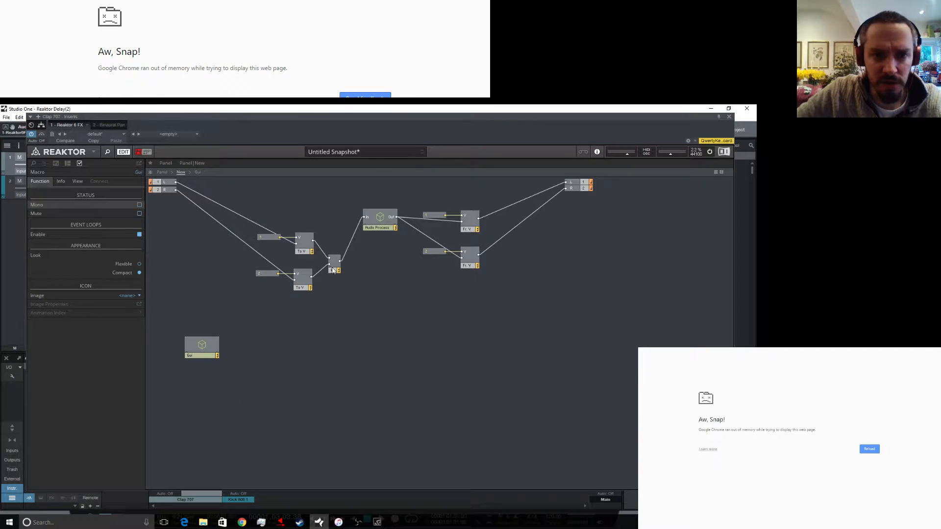
double_click(376, 226)
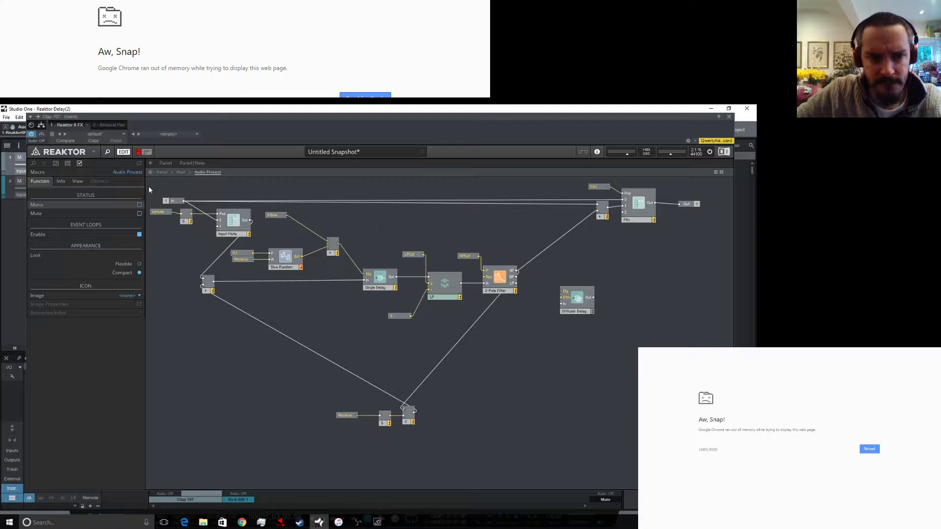
Try the Flutter knob on the control panel at 1.57 and at 43.31.
click(163, 173)
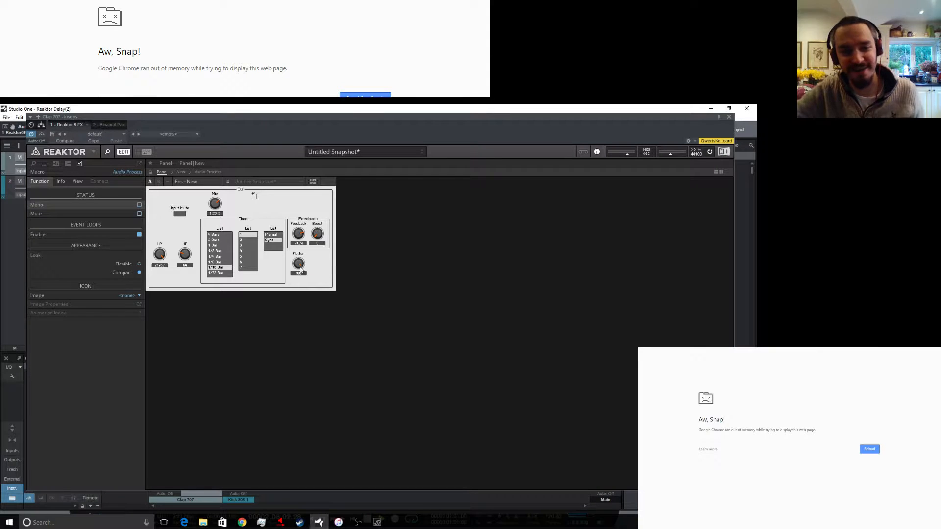
drag(299, 266, 308, 302)
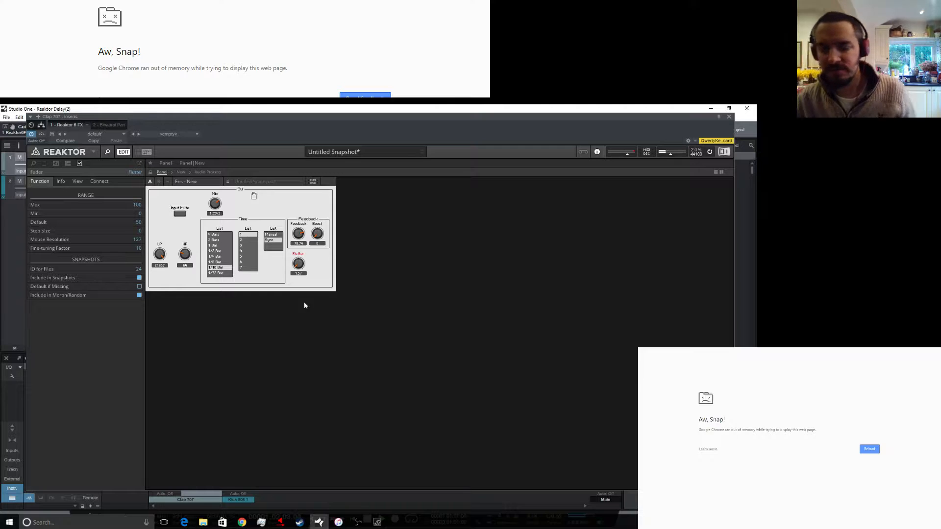
drag(306, 273, 292, 245)
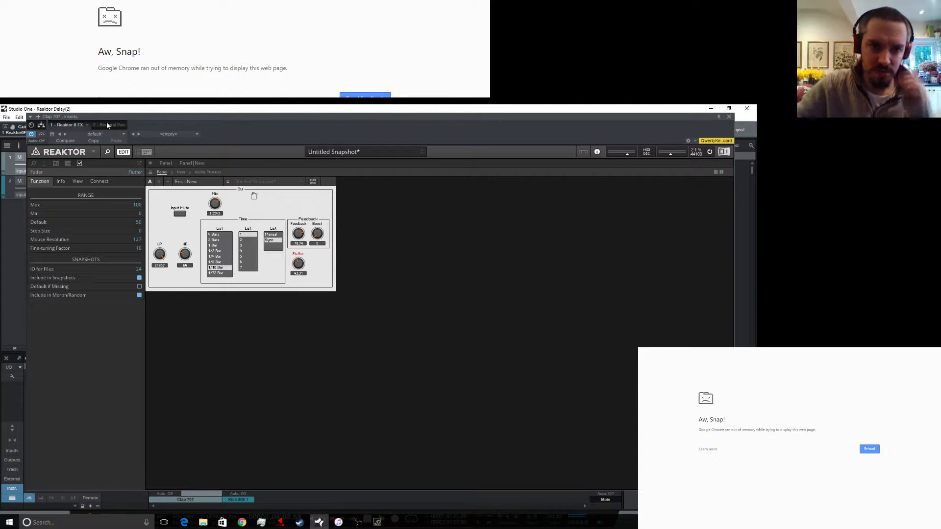
In the Audio Process structure, set the constant feeding Slow Random's F input to 1.
click(180, 173)
click(386, 224)
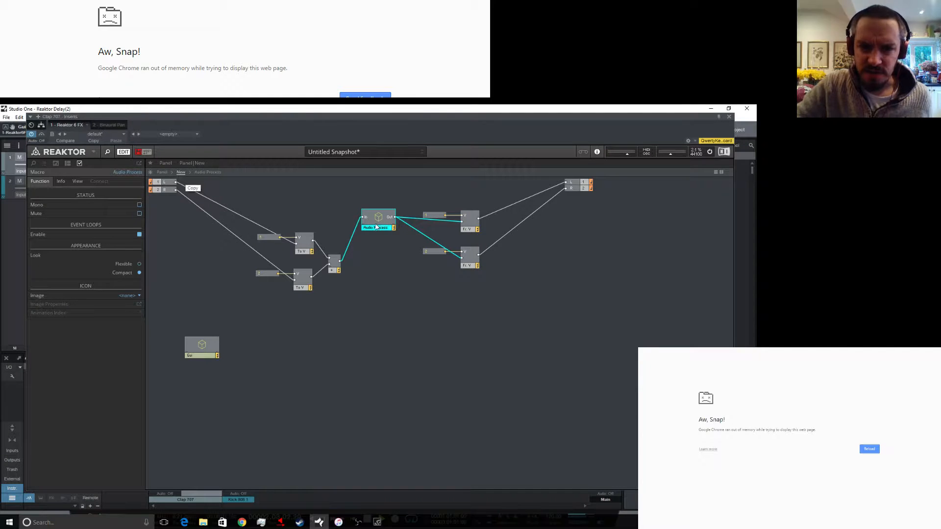
double_click(376, 227)
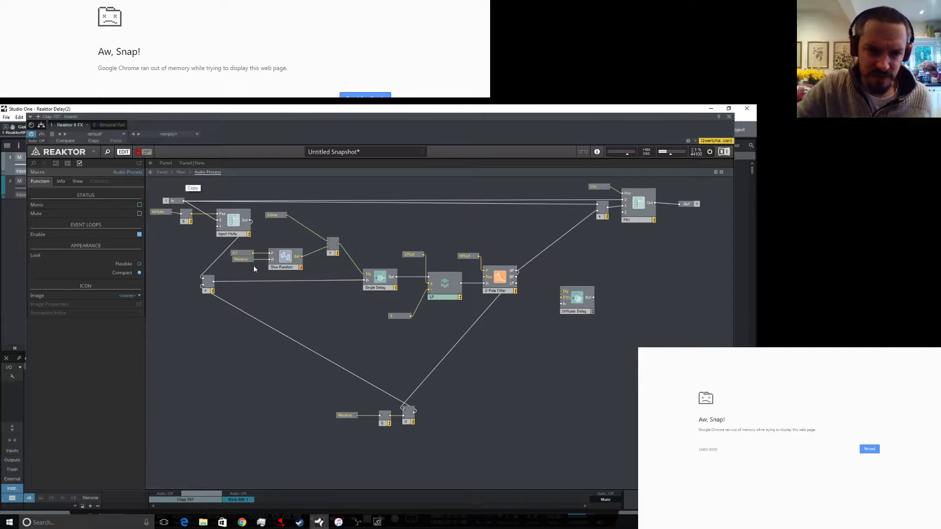
click(239, 254)
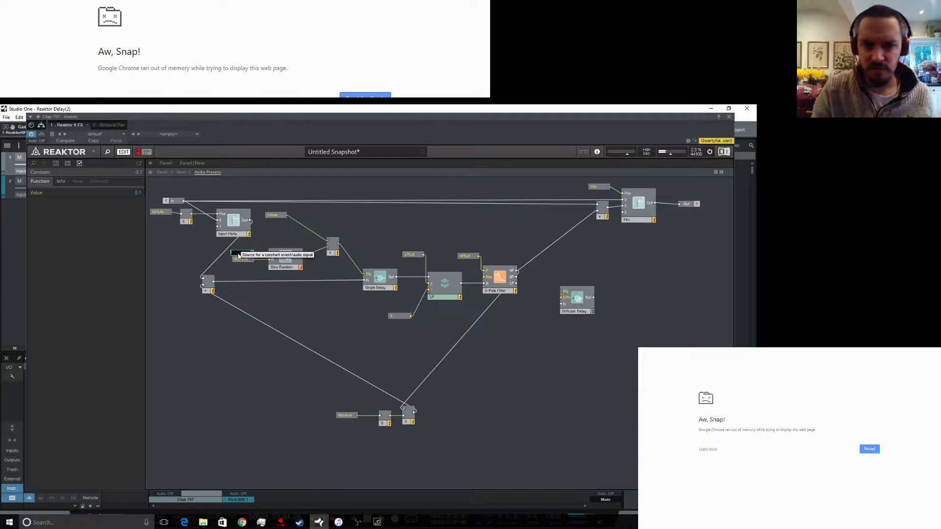
key(Return)
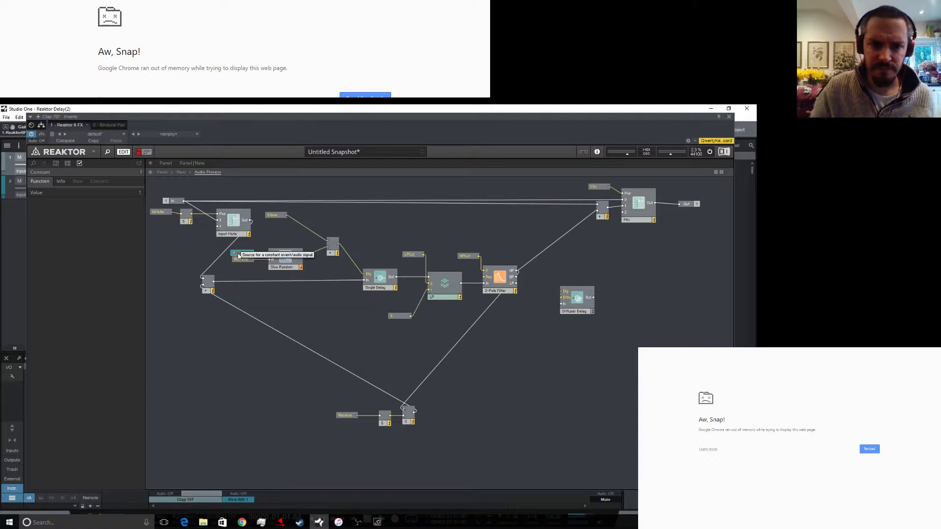
click(180, 172)
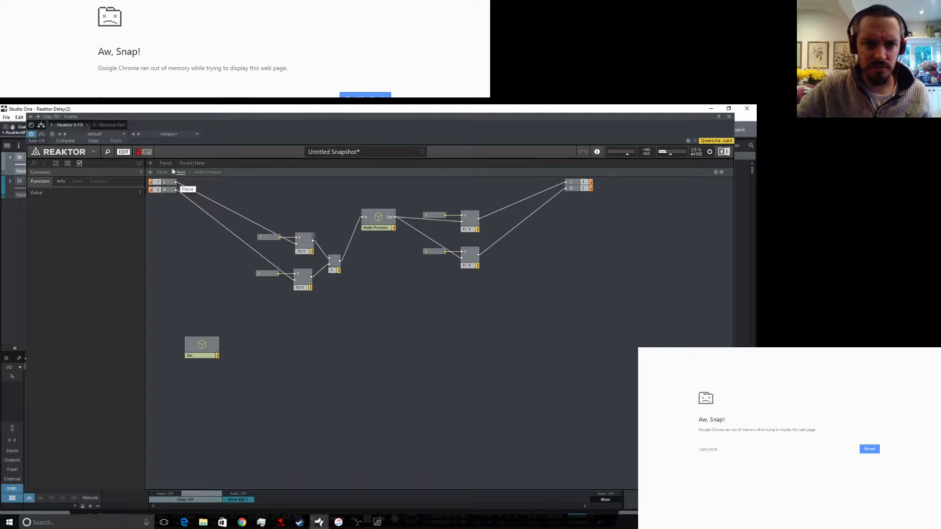
click(199, 173)
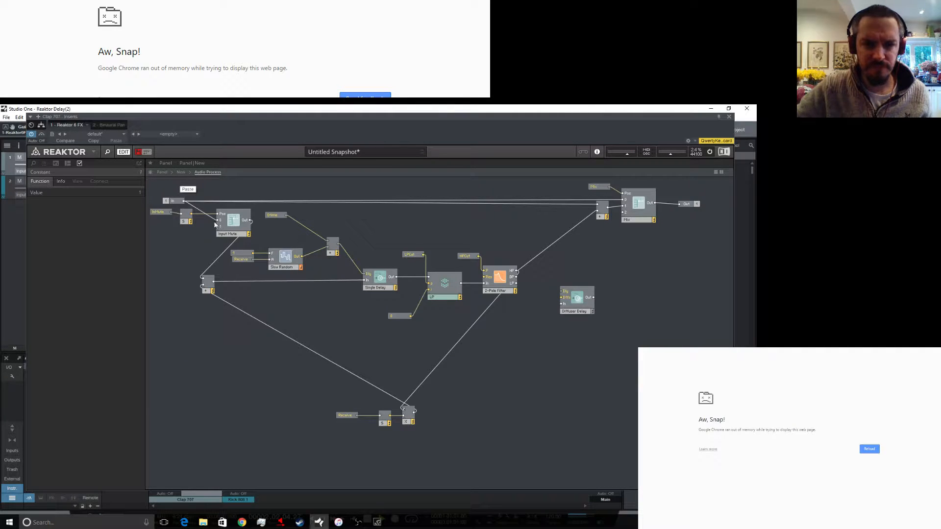
On the control panel, try Flutter at 14.17 with Feedback at 100, and reduce Flutter to 5.51.
click(180, 172)
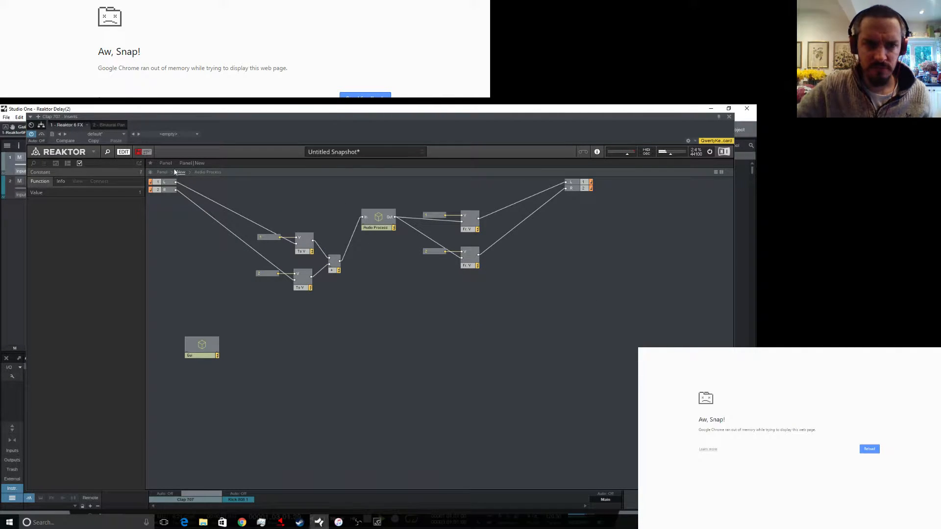
click(161, 172)
drag(301, 264, 297, 280)
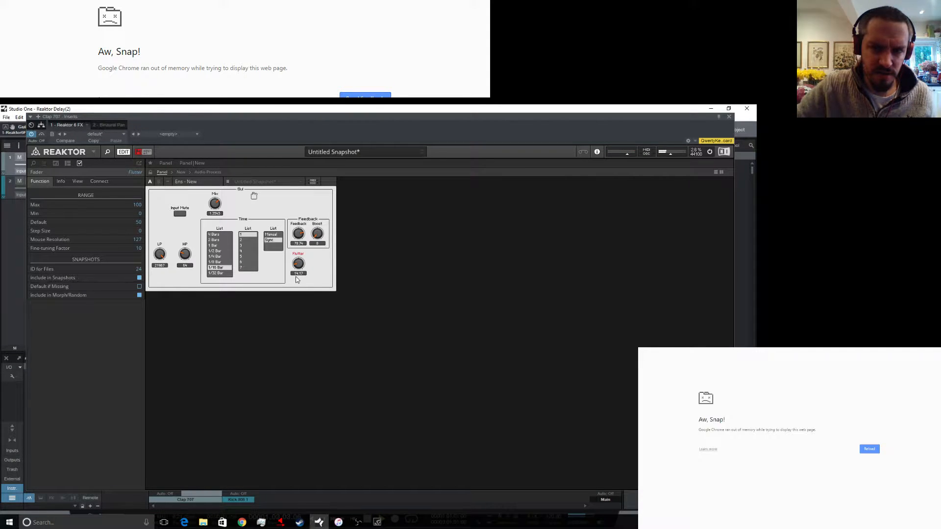
drag(299, 234, 299, 207)
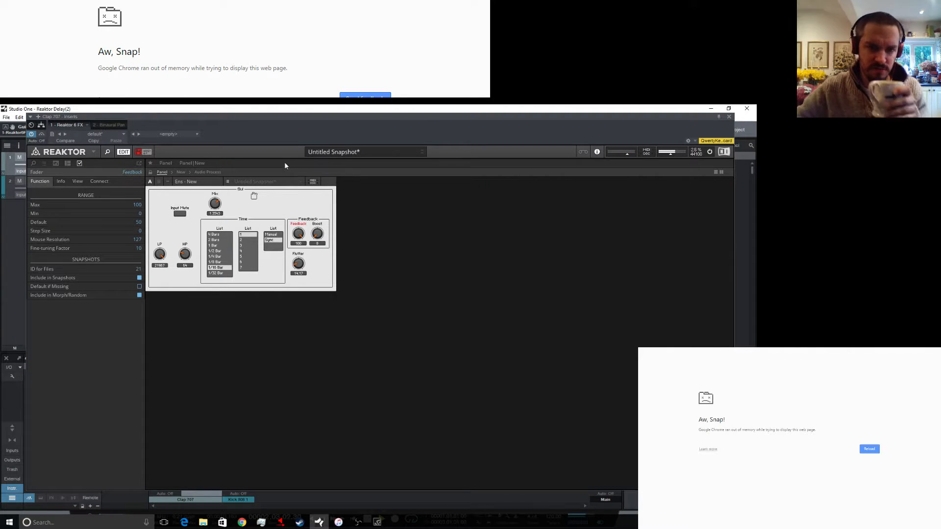
click(299, 265)
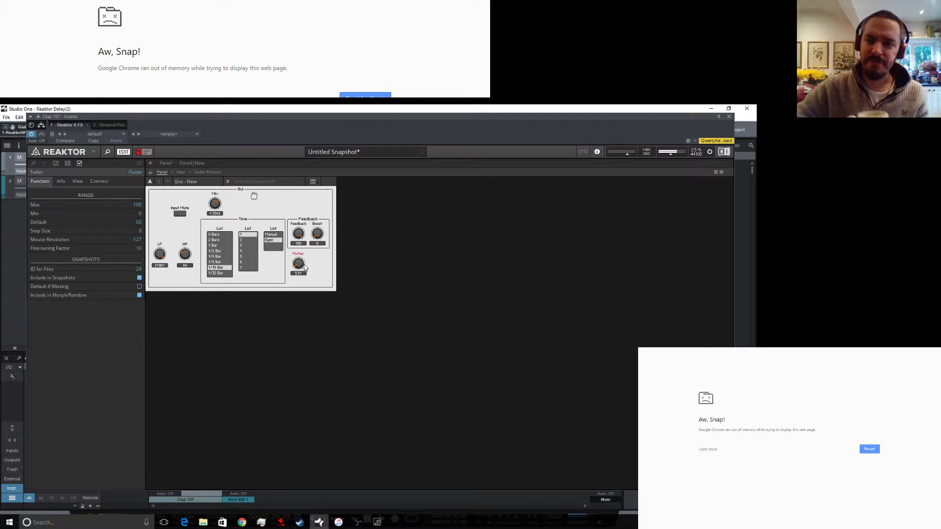
Set Feedback to 94.49 and adjust the LP cutoff.
drag(299, 235, 297, 240)
drag(153, 258, 156, 265)
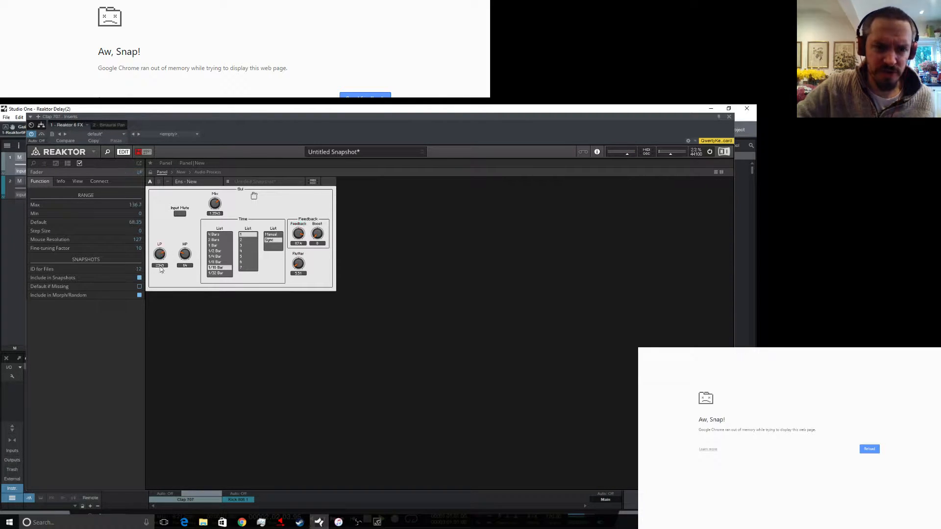
drag(300, 237, 301, 234)
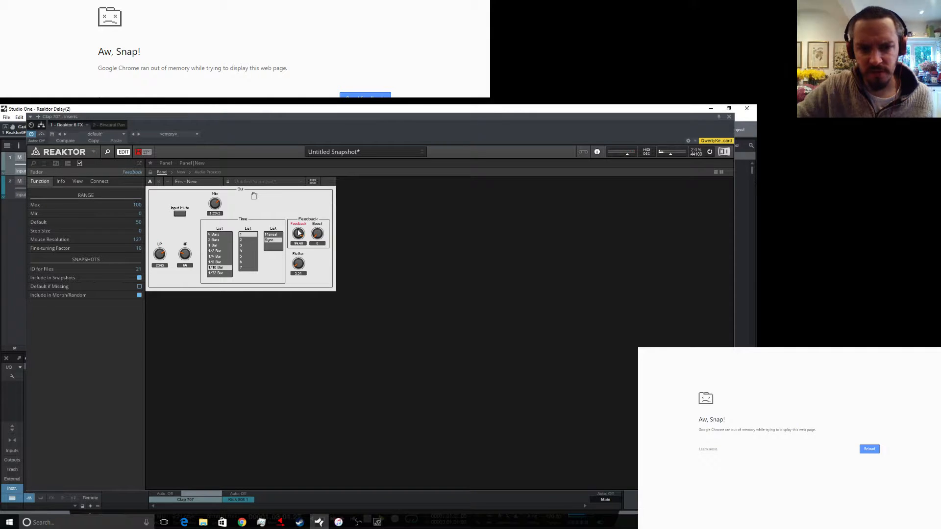
drag(162, 255, 163, 243)
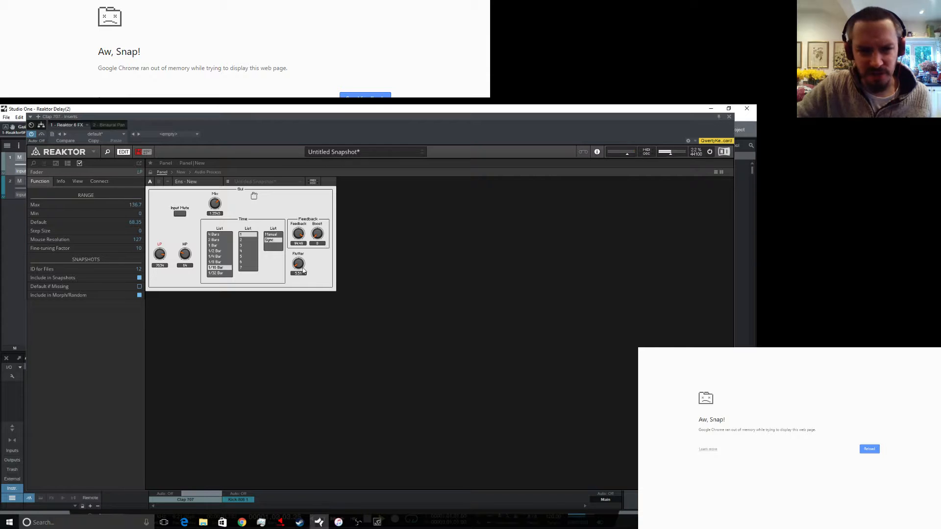
Test Flutter at 100 and at lower amounts, and leave it at 7.09.
drag(300, 264, 302, 179)
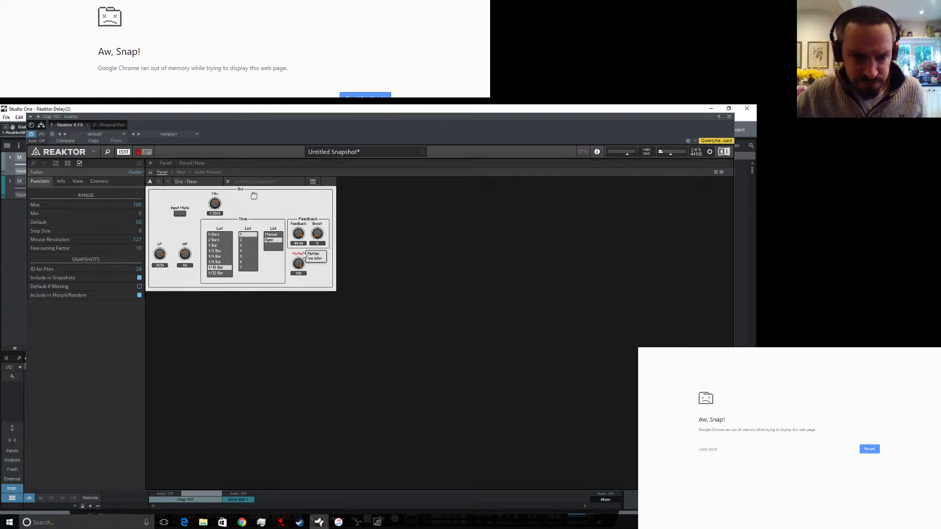
drag(300, 262, 290, 301)
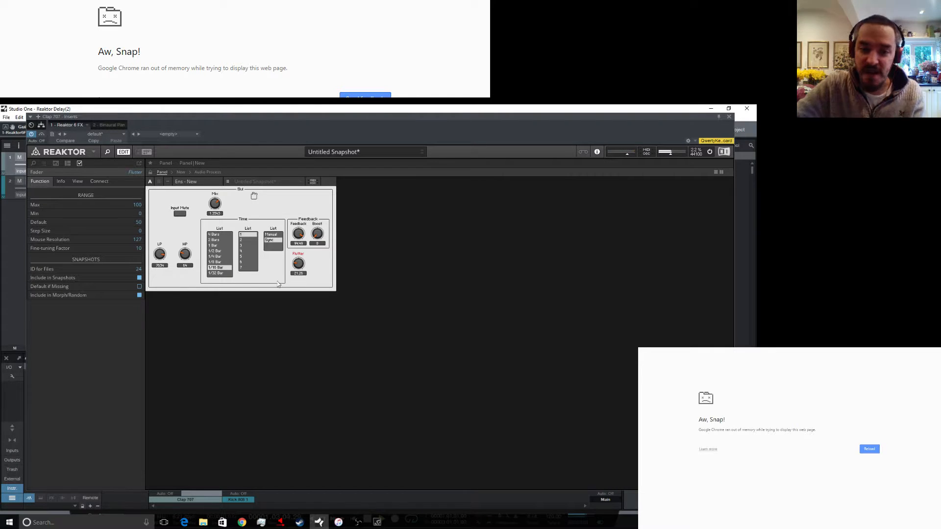
drag(297, 265, 299, 268)
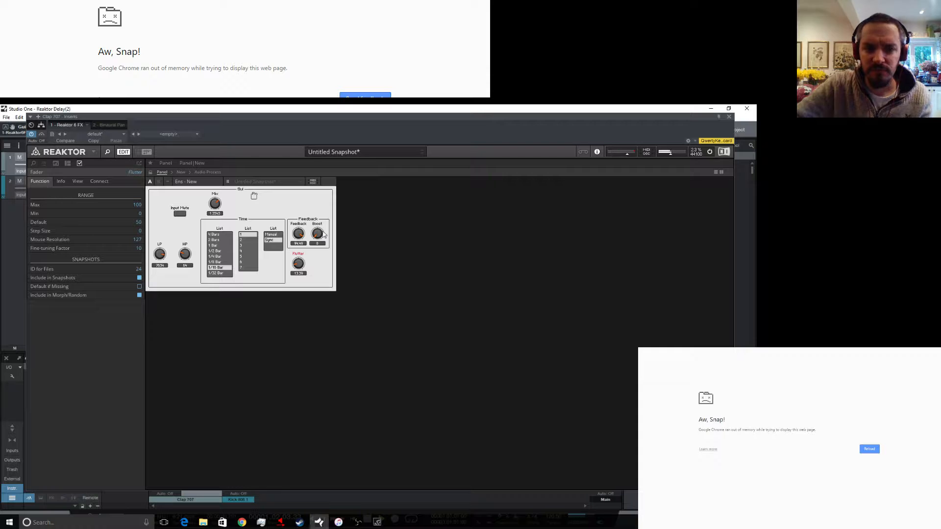
drag(301, 264, 294, 231)
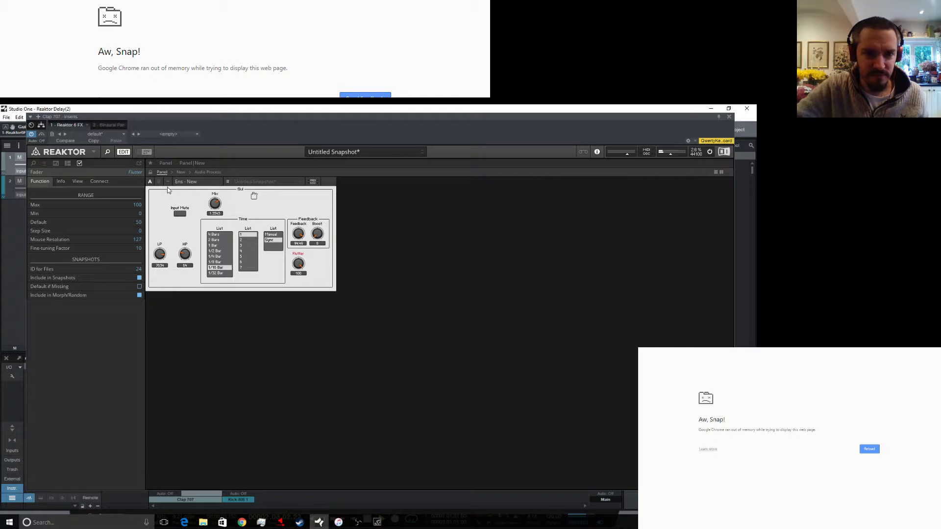
drag(298, 261, 295, 310)
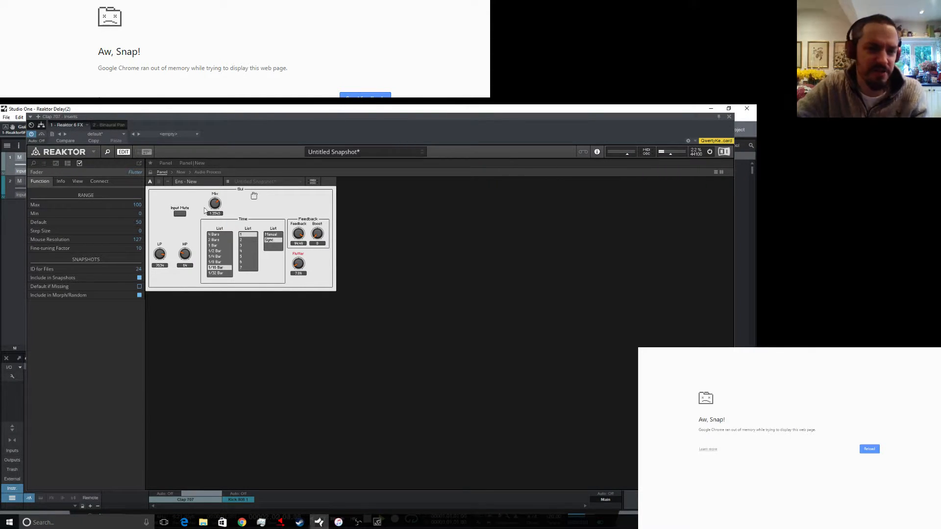
In the Audio Process structure, move the delay-time Receive close to the Add module, just above Slow Random.
click(209, 172)
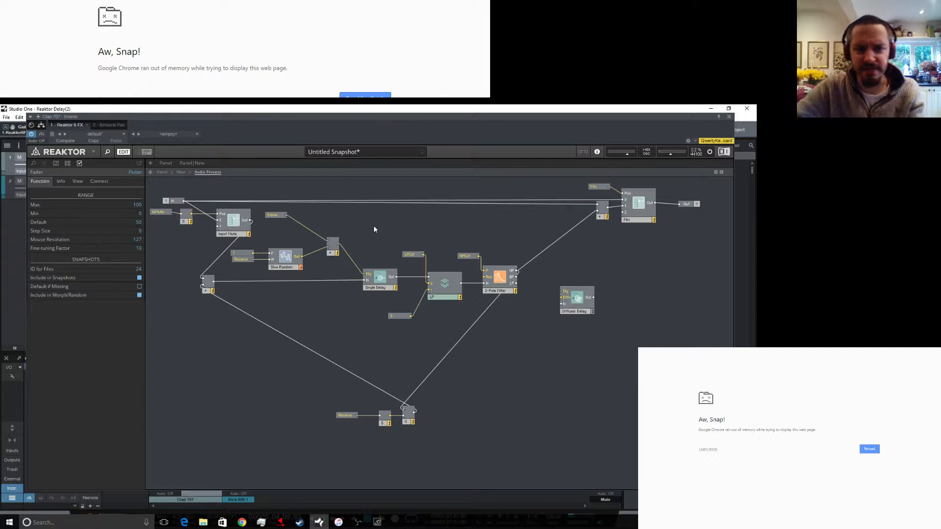
click(499, 390)
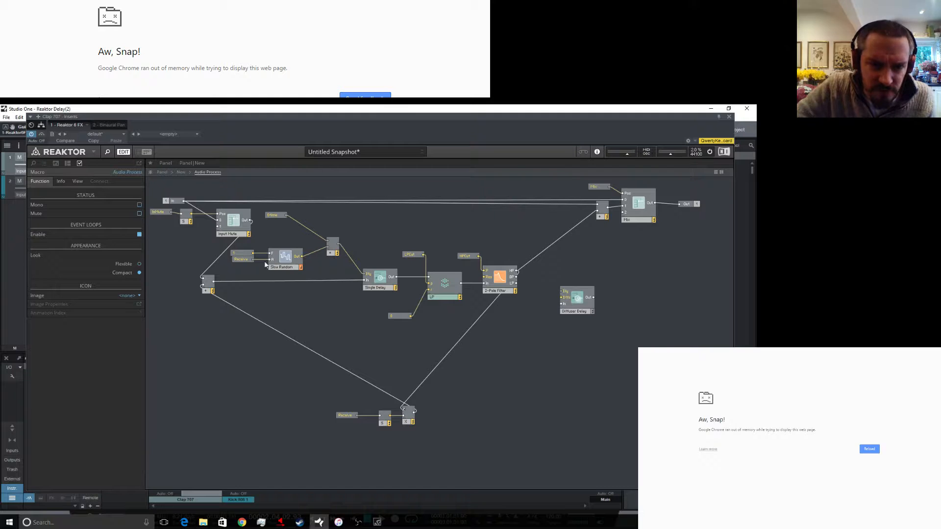
drag(264, 215, 287, 241)
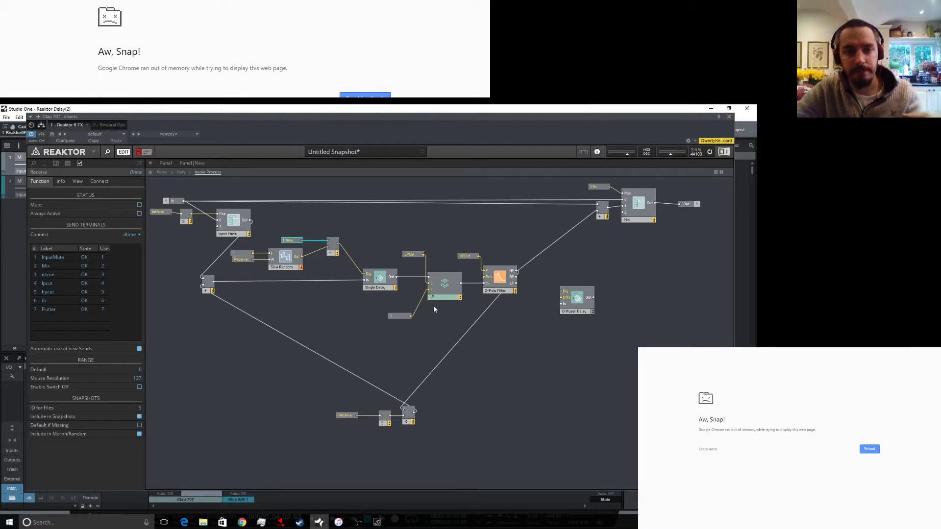
Move the unconnected Diffuser Delay lower and shift the feedback Receive and its two connected modules slightly left as a group.
mouse_move(580, 312)
mouse_down()
mouse_move(603, 294)
mouse_move(581, 311)
mouse_up()
drag(311, 397, 390, 421)
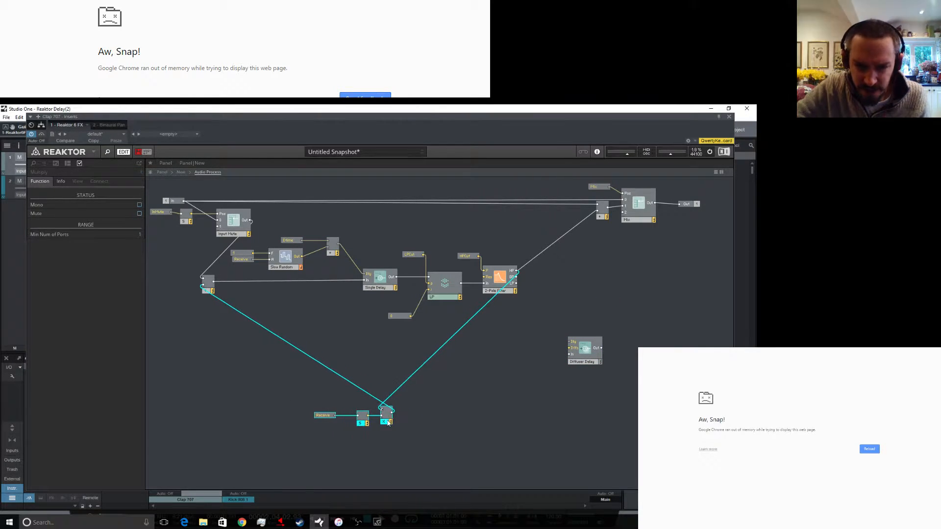
click(311, 425)
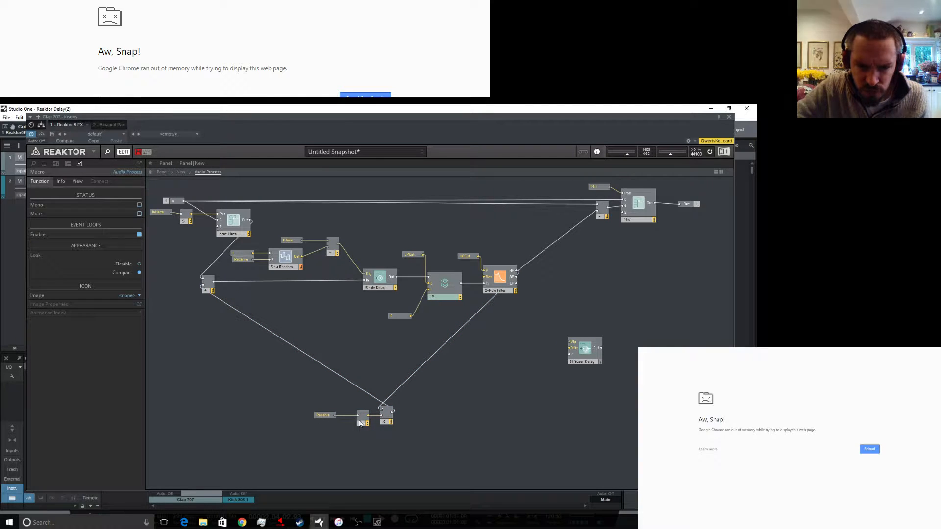
Add a Switch module beside the feedback multiplier in Audio Process and set its minimum number of ports to 2.
mouse_move(359, 422)
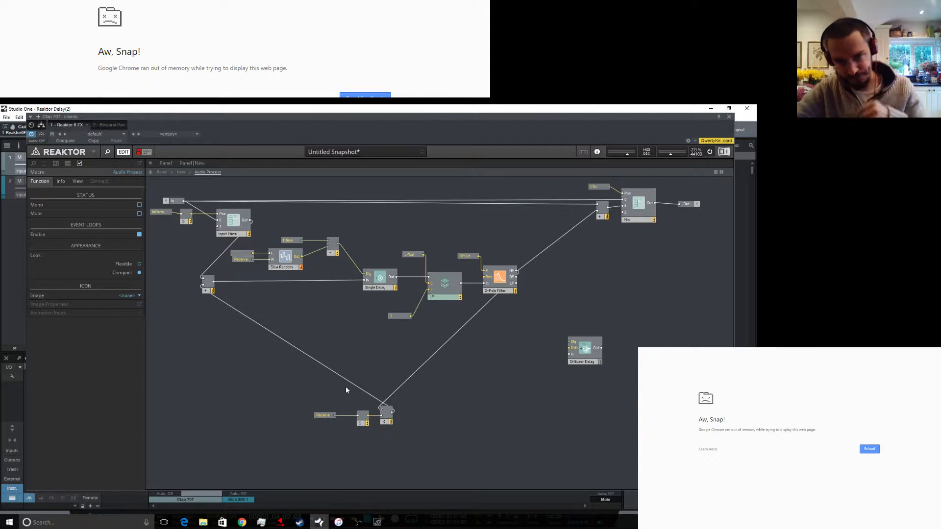
right_click(428, 392)
mouse_move(470, 397)
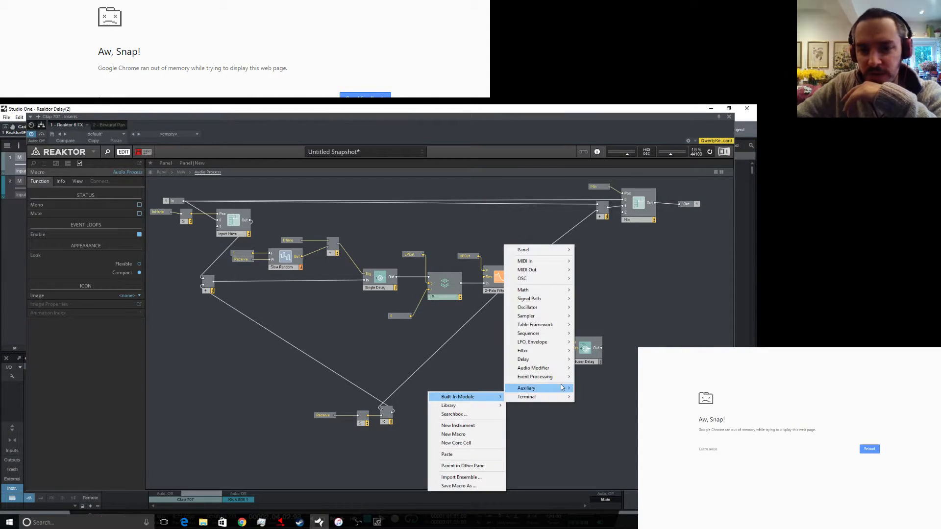
mouse_move(553, 307)
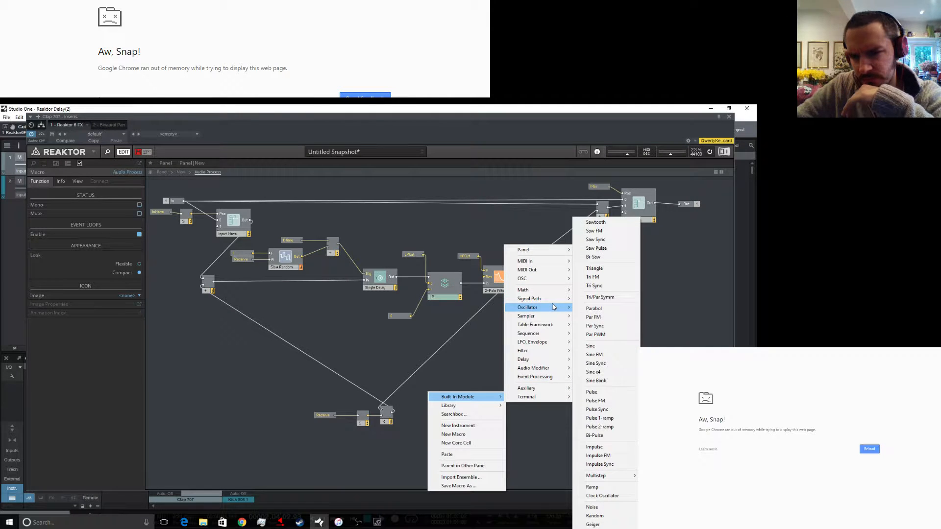
mouse_move(547, 251)
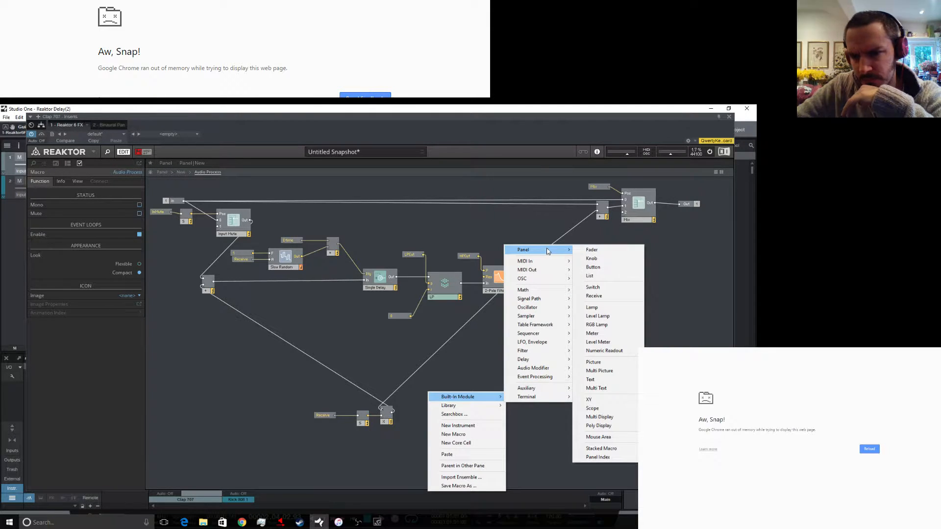
click(593, 287)
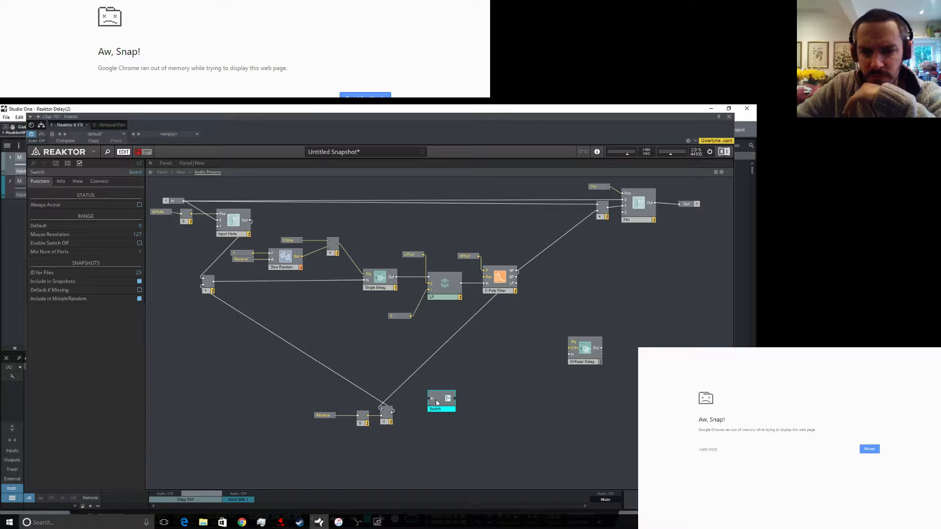
drag(434, 404, 429, 404)
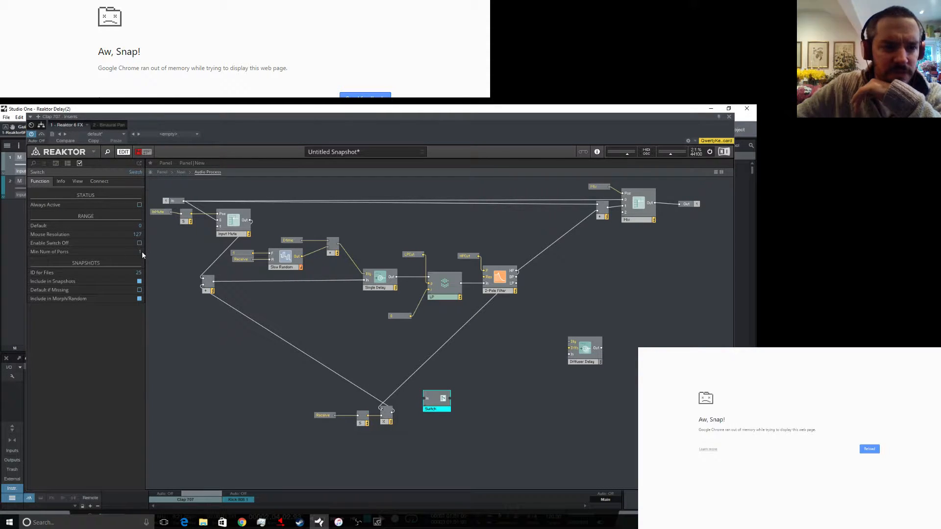
click(142, 252)
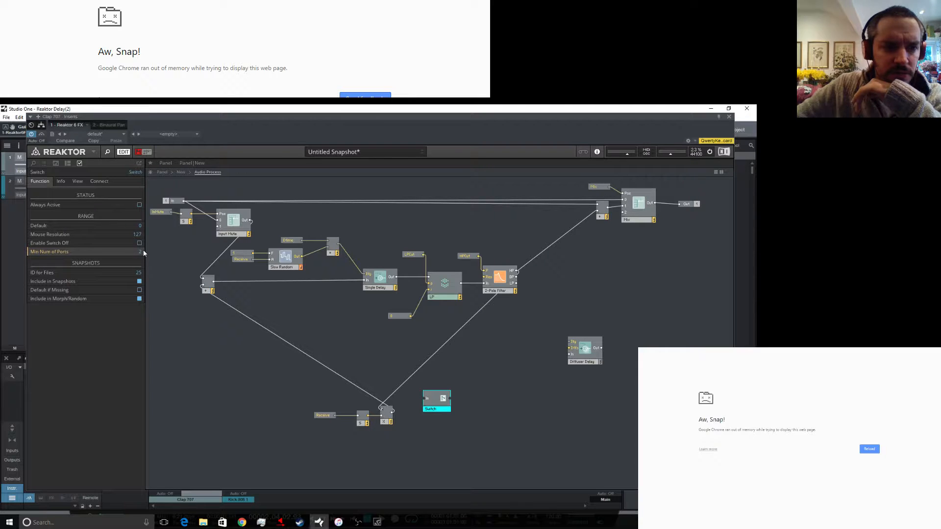
drag(434, 407, 466, 417)
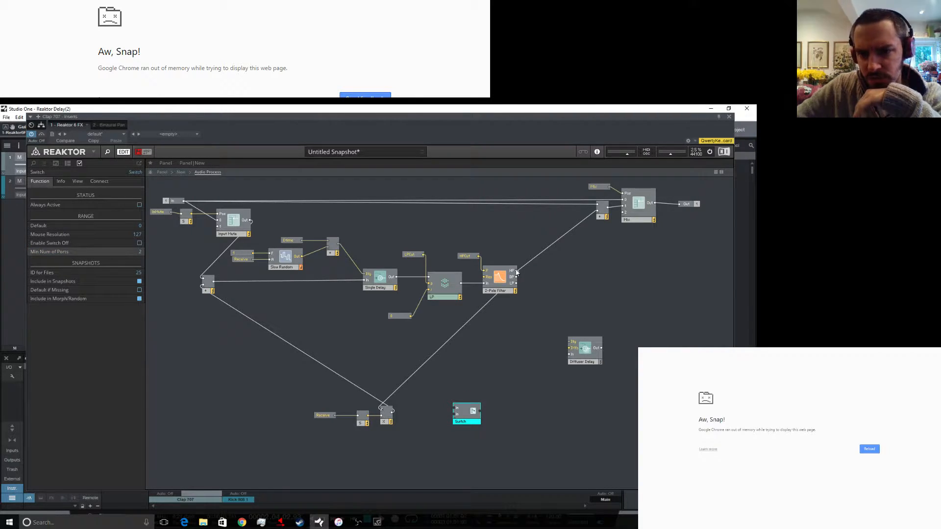
Route the feedback multiplier directly and through a new Invert (-x) module into the Switch, and return the Switch output to the Add module's lower input.
drag(392, 412, 467, 430)
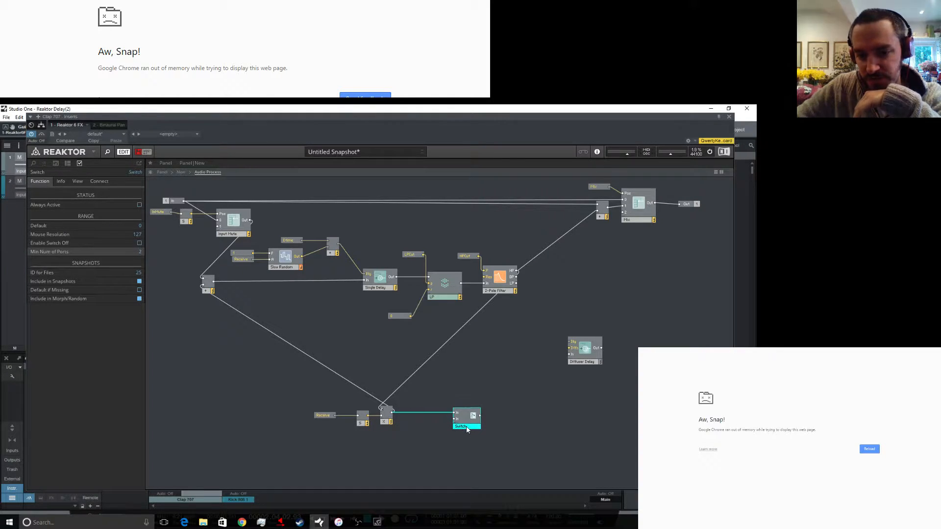
right_click(424, 447)
mouse_move(456, 355)
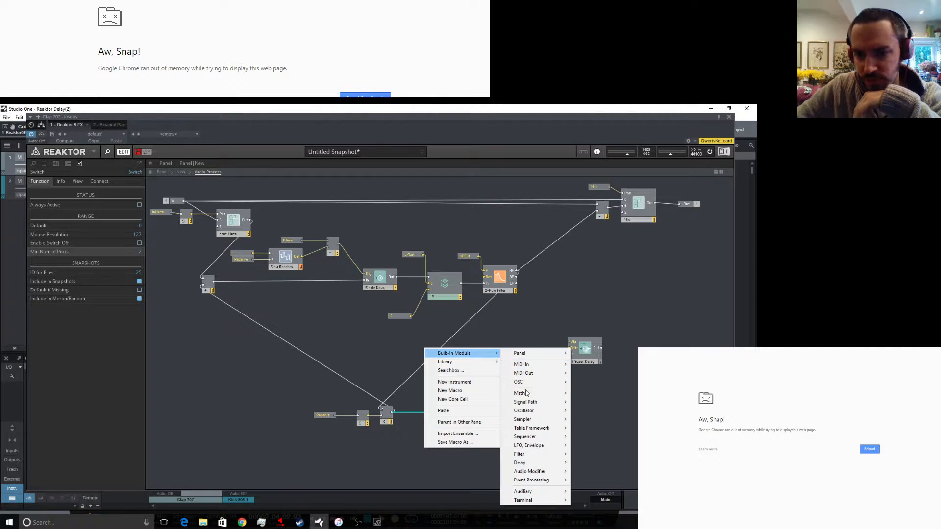
mouse_move(528, 392)
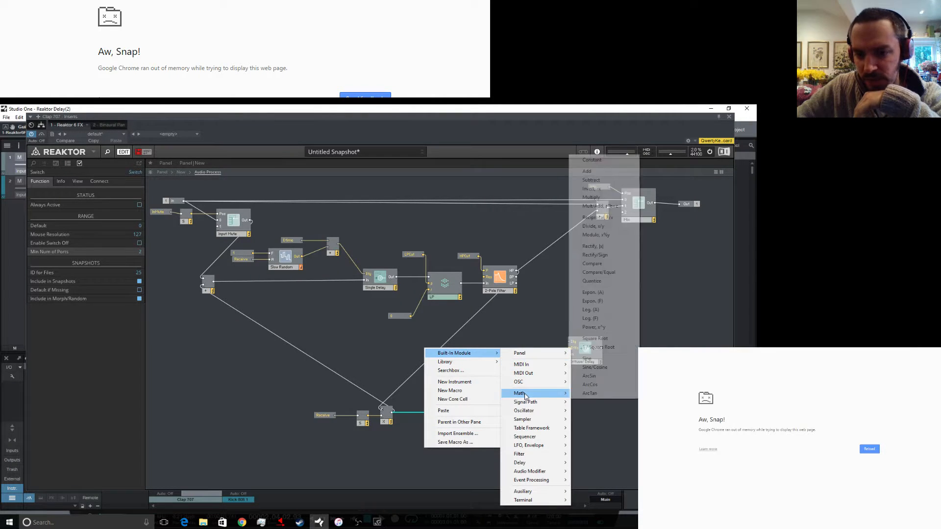
click(603, 190)
drag(429, 450, 428, 430)
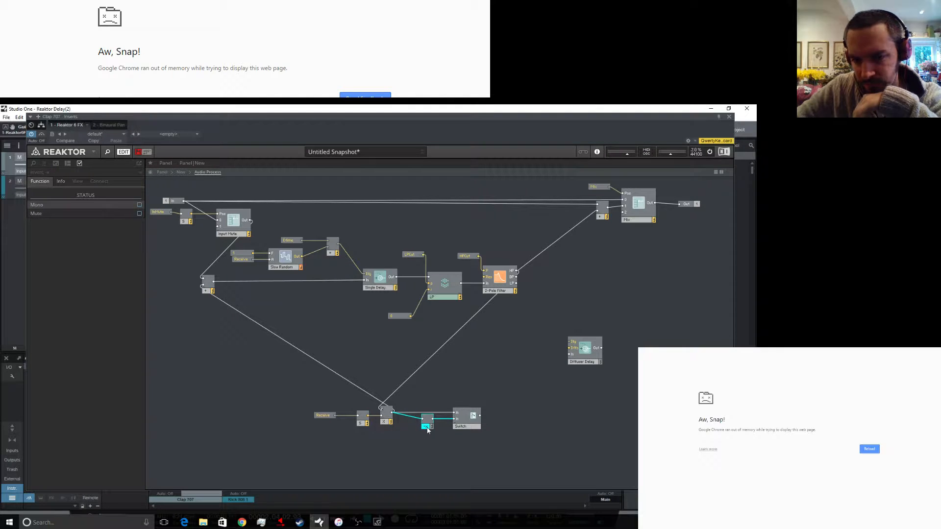
click(447, 448)
drag(481, 418, 205, 287)
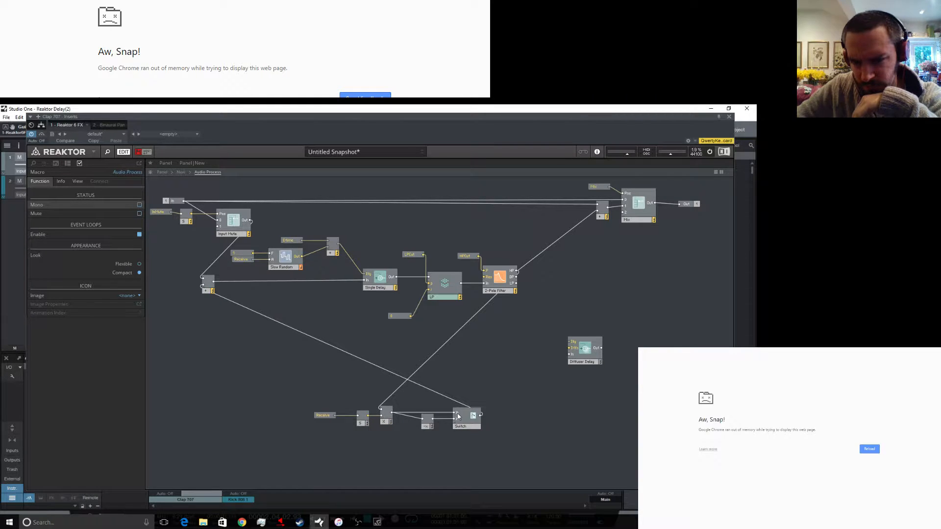
Check the Switch's connection properties and rename the module Invert.
click(463, 426)
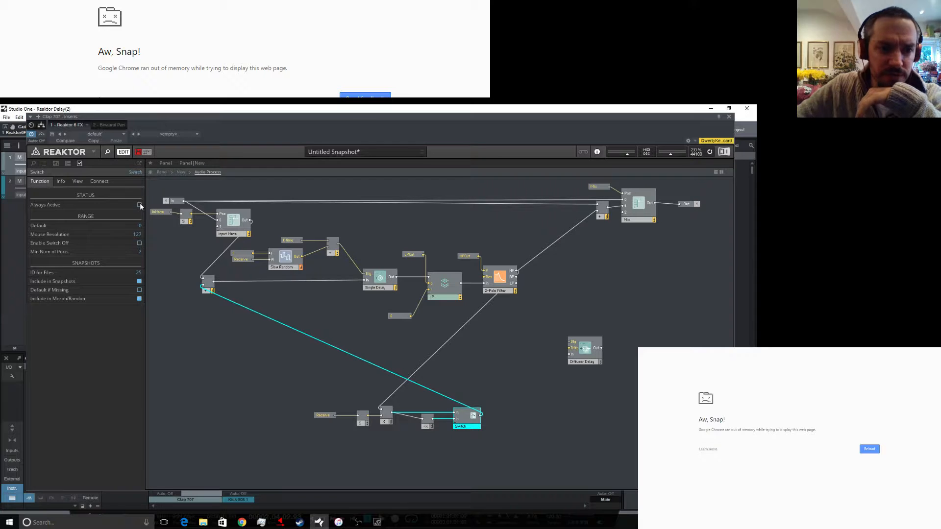
click(99, 182)
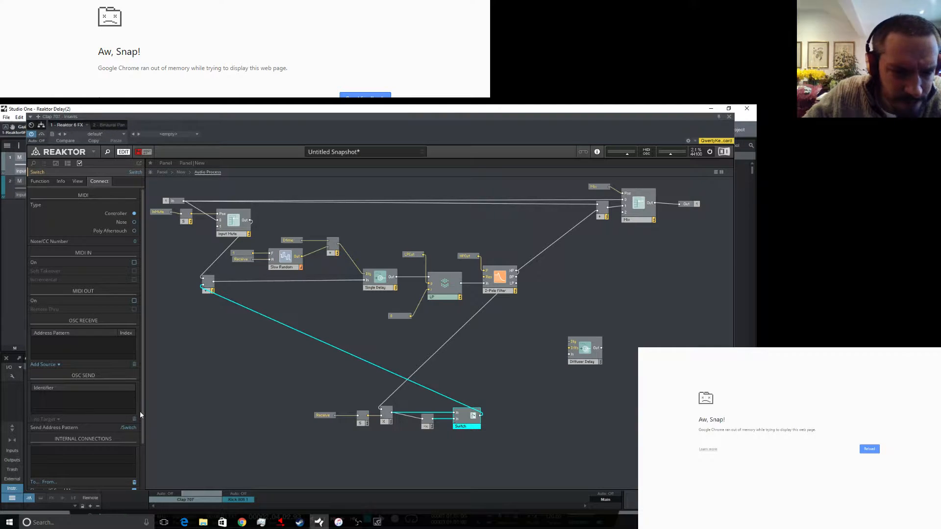
drag(143, 414, 146, 466)
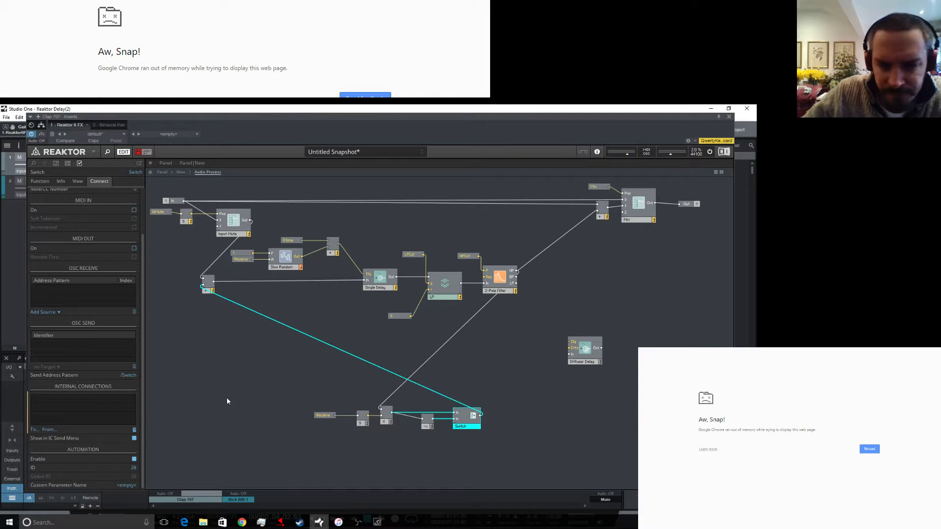
click(195, 340)
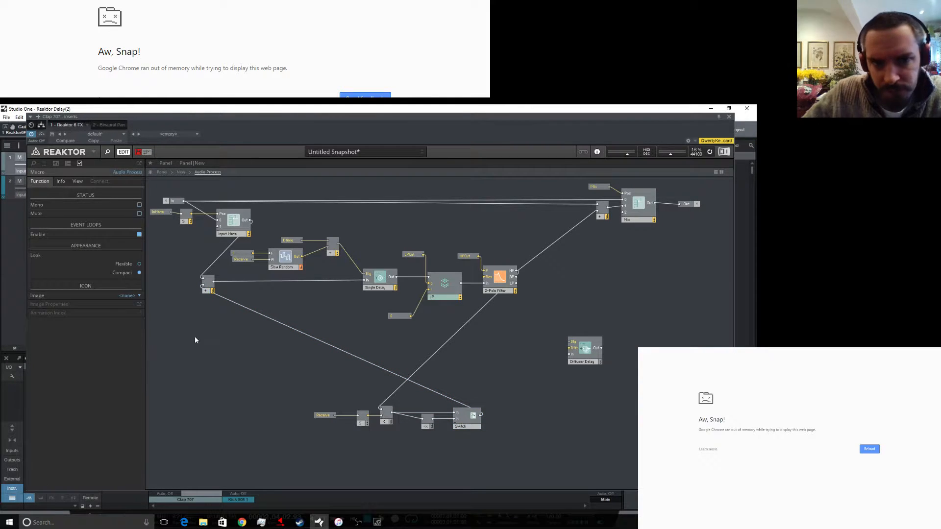
click(464, 430)
key(BackSpace)
key(Return)
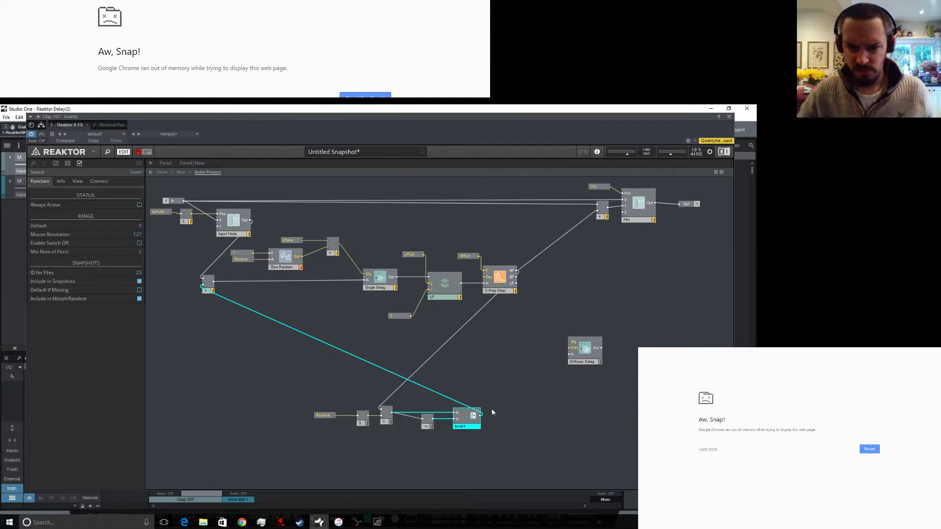
In the Gui macro, add a Switch named Invert with Always Active enabled and a minimum of 2 ports.
click(181, 172)
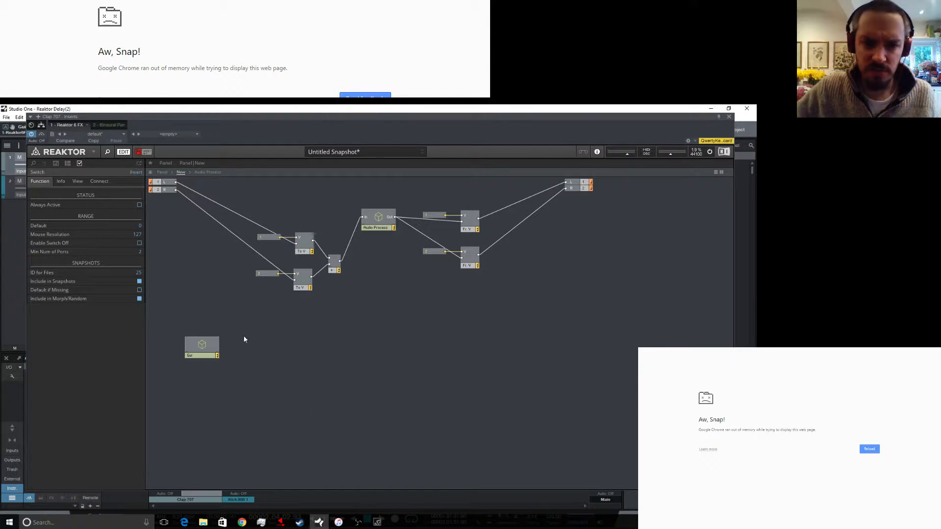
click(201, 346)
double_click(202, 346)
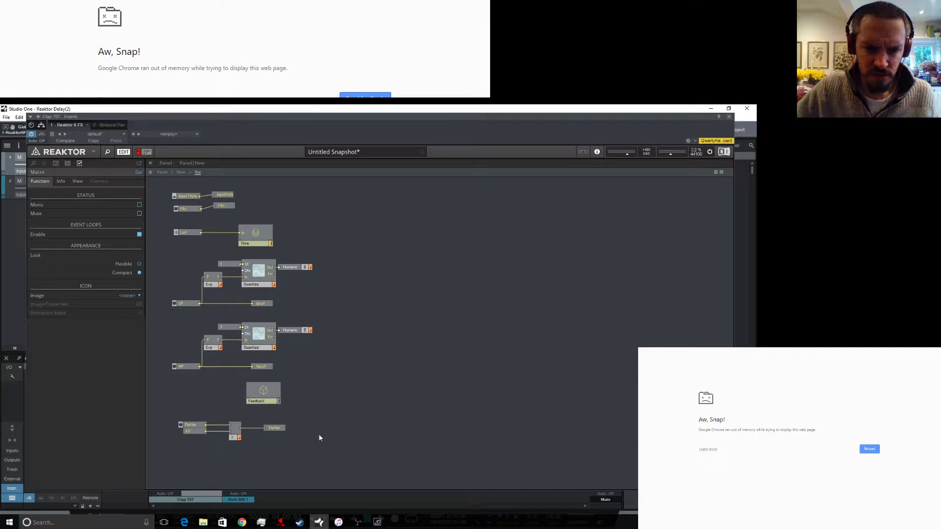
right_click(429, 233)
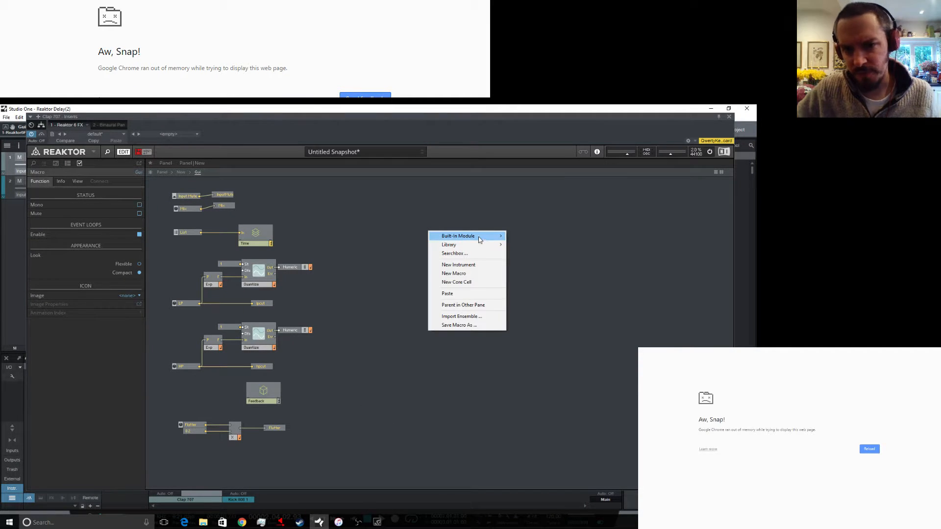
mouse_move(478, 237)
mouse_move(528, 383)
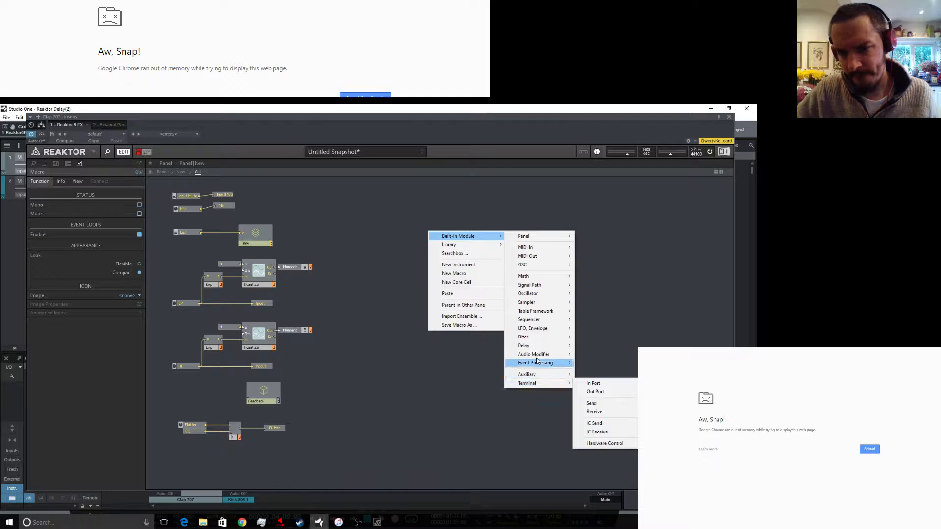
mouse_move(550, 239)
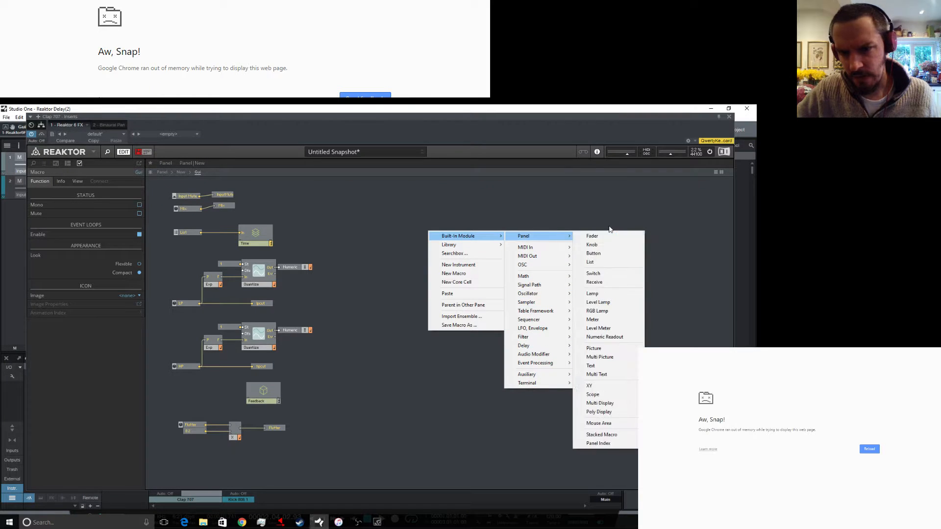
click(609, 274)
drag(455, 251, 443, 252)
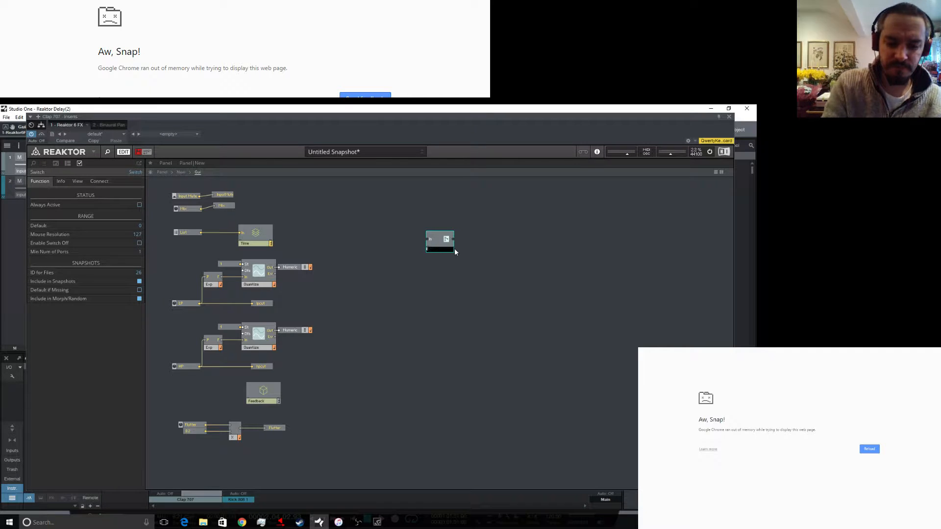
key(Return)
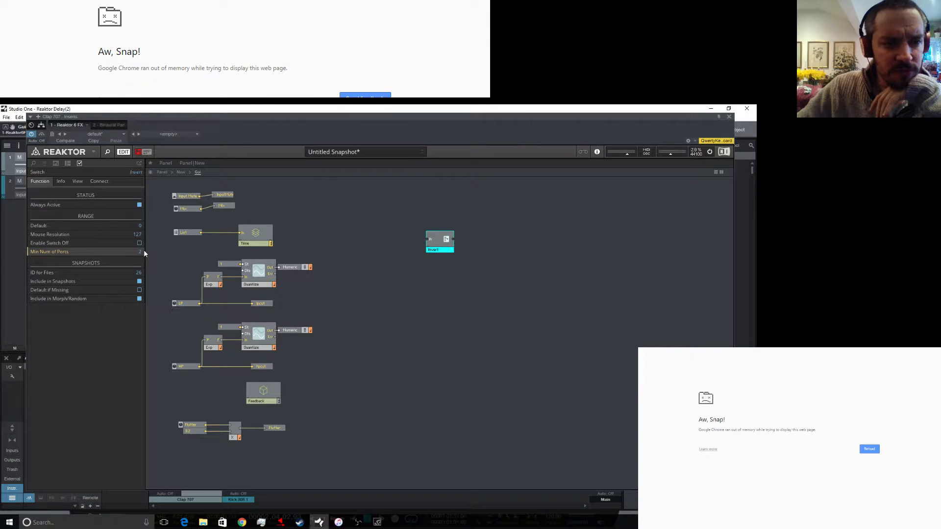
Create an internal connection so that the Invert switch in Audio Process receives from the Gui macro's Invert switch.
click(77, 181)
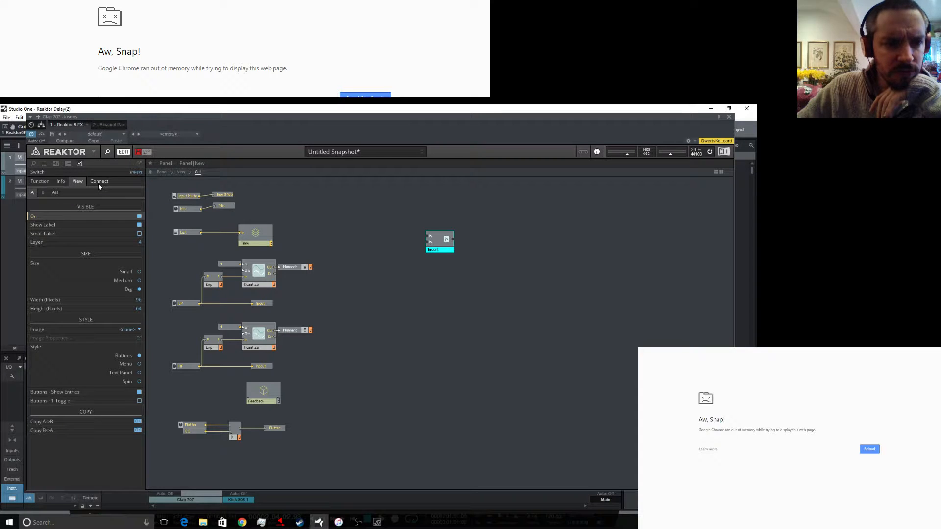
click(98, 181)
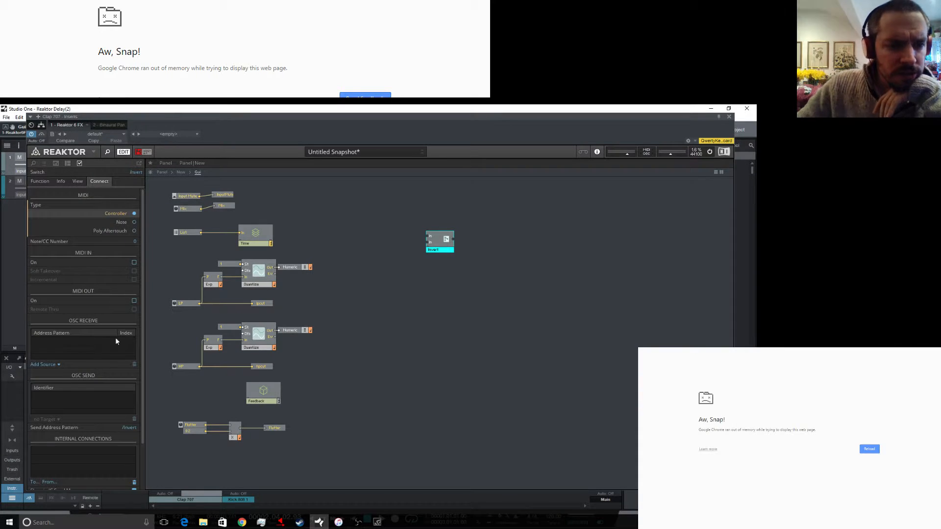
scroll(130, 319, down, 3)
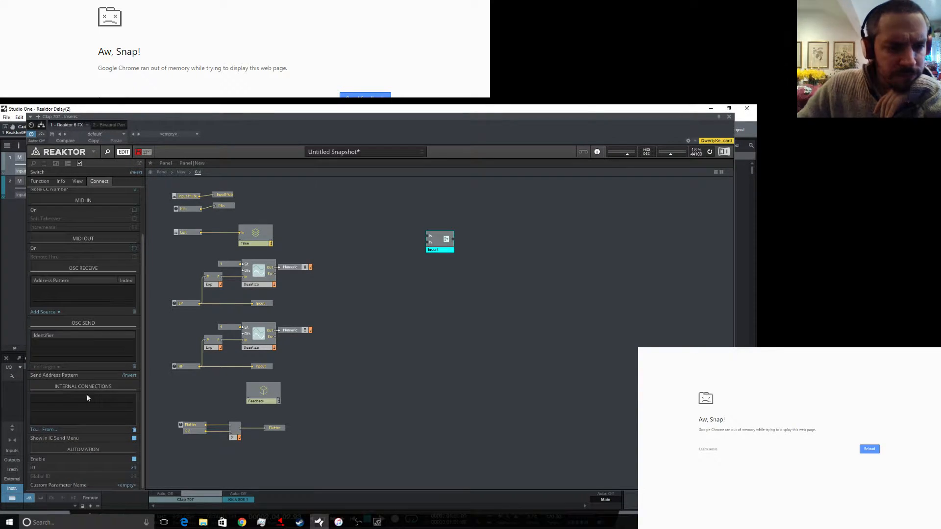
click(35, 430)
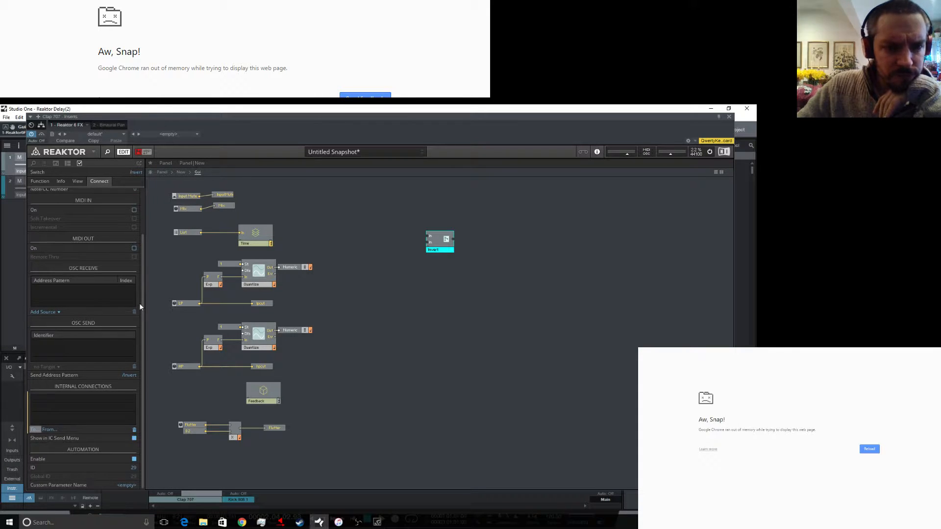
click(181, 172)
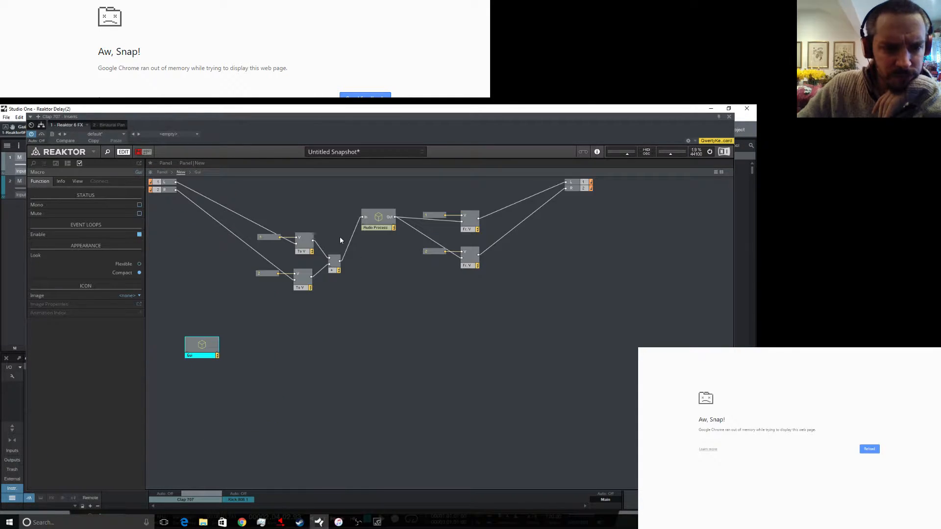
double_click(377, 222)
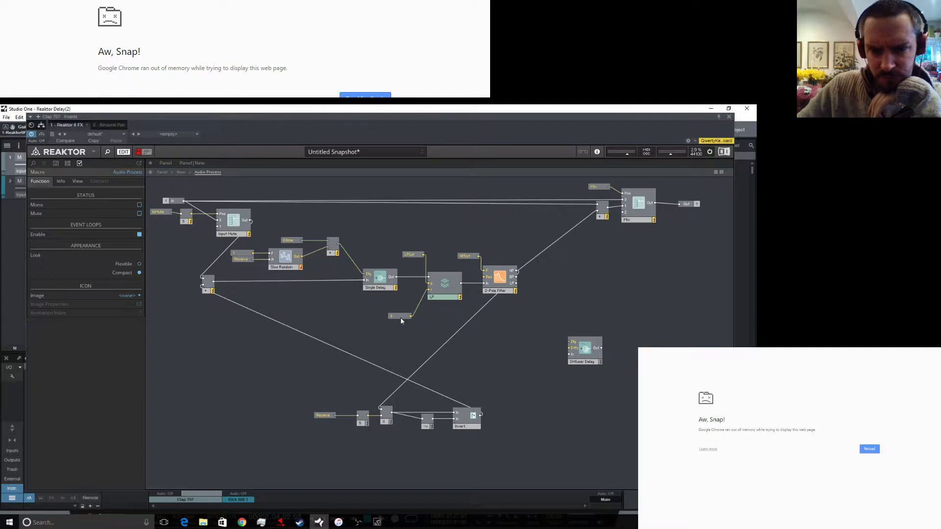
click(472, 426)
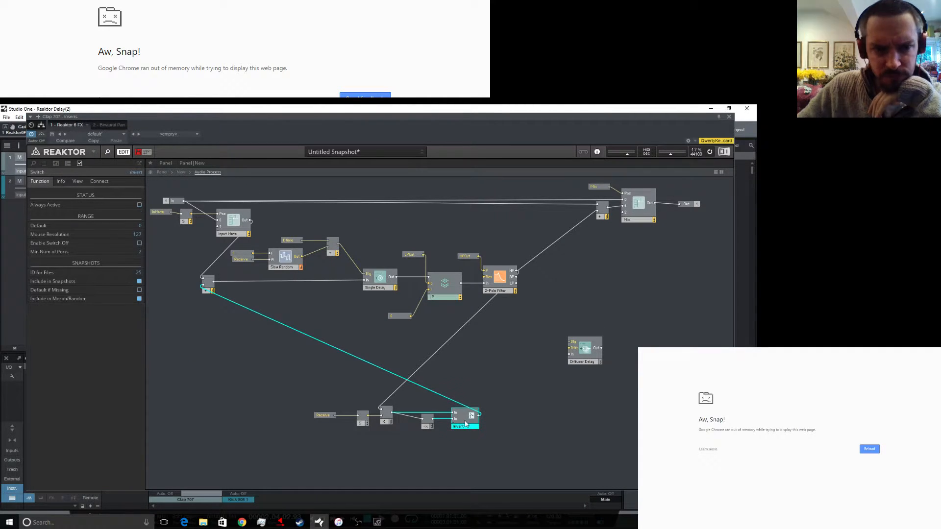
click(99, 181)
scroll(73, 427, down, 1)
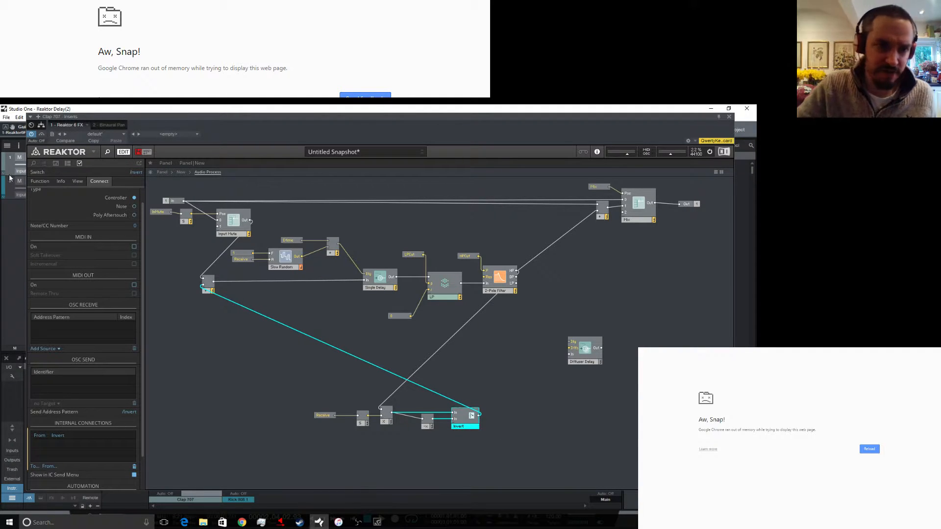
Turn off panel visibility and the label for the Invert switch in Audio Process.
click(77, 181)
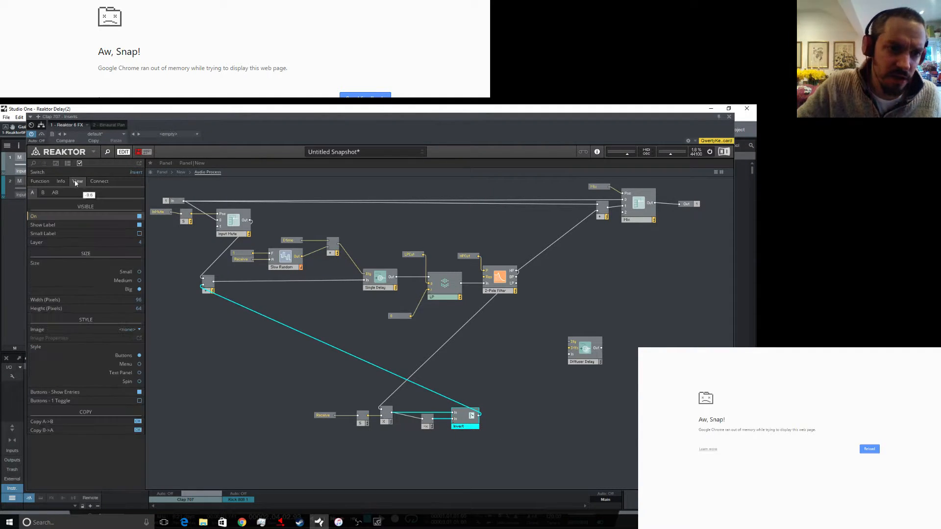
click(139, 216)
click(139, 225)
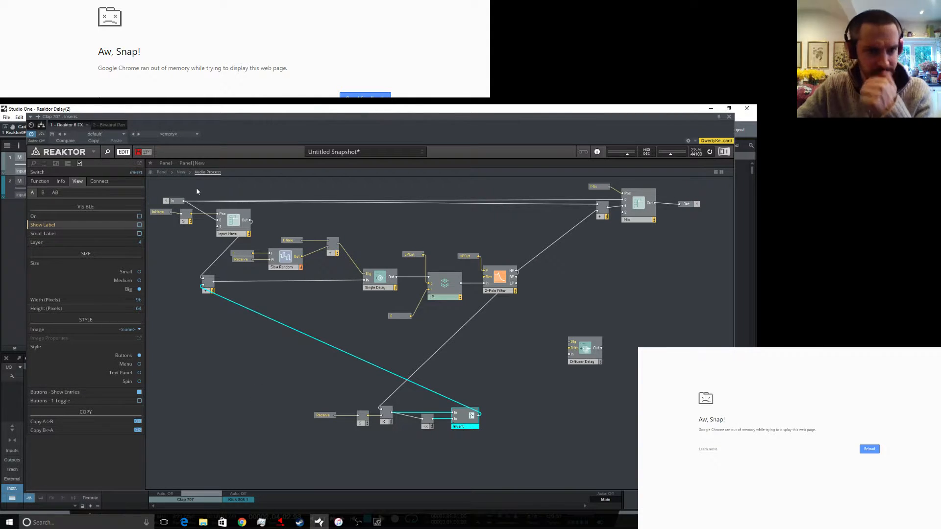
In the Gui macro, add a Constant and connect it to the first input of the Invert switch.
click(163, 172)
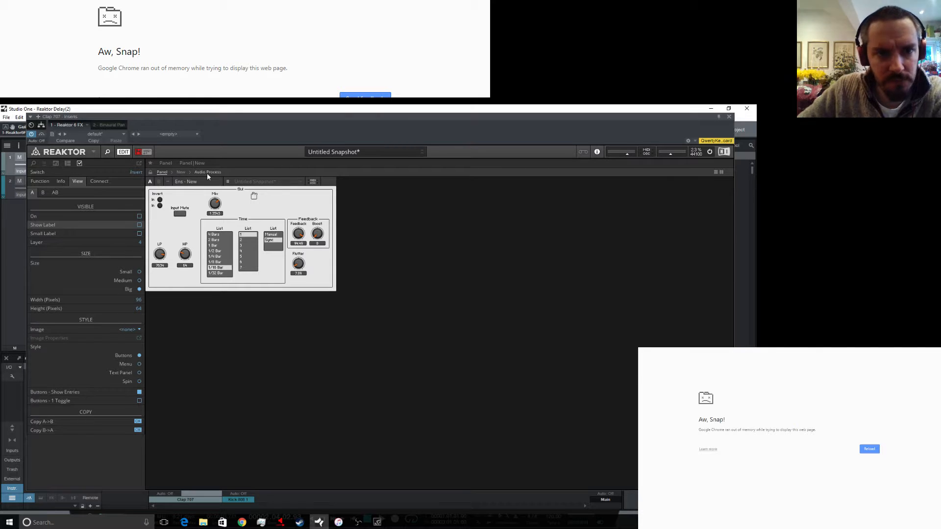
click(180, 172)
click(201, 346)
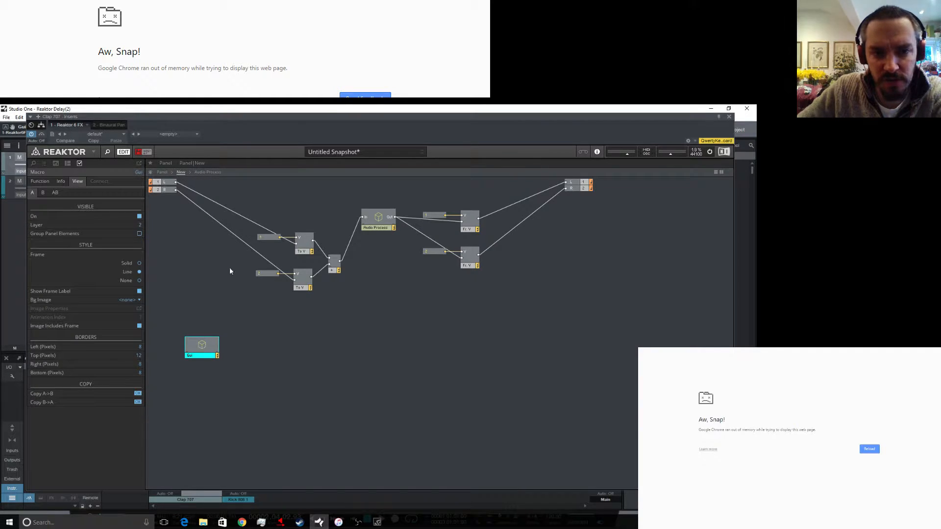
double_click(201, 347)
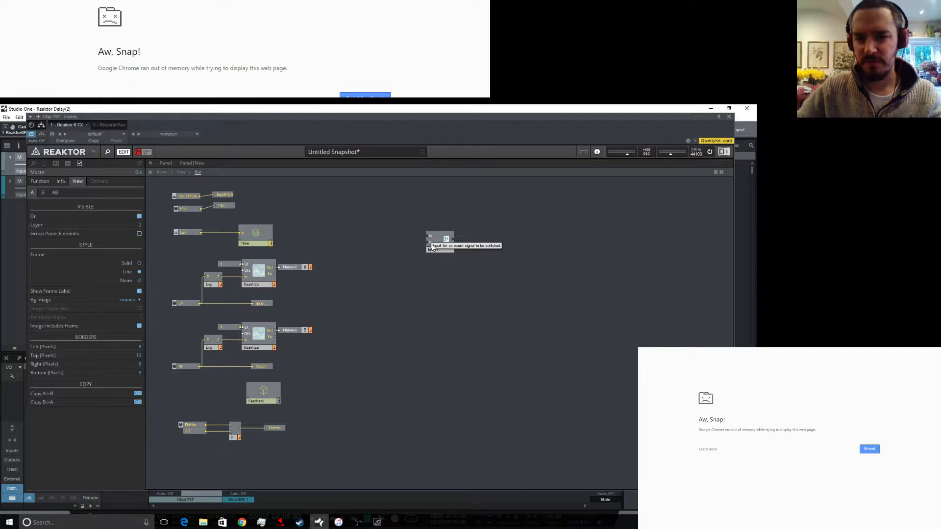
right_click(386, 238)
mouse_move(411, 242)
mouse_move(485, 244)
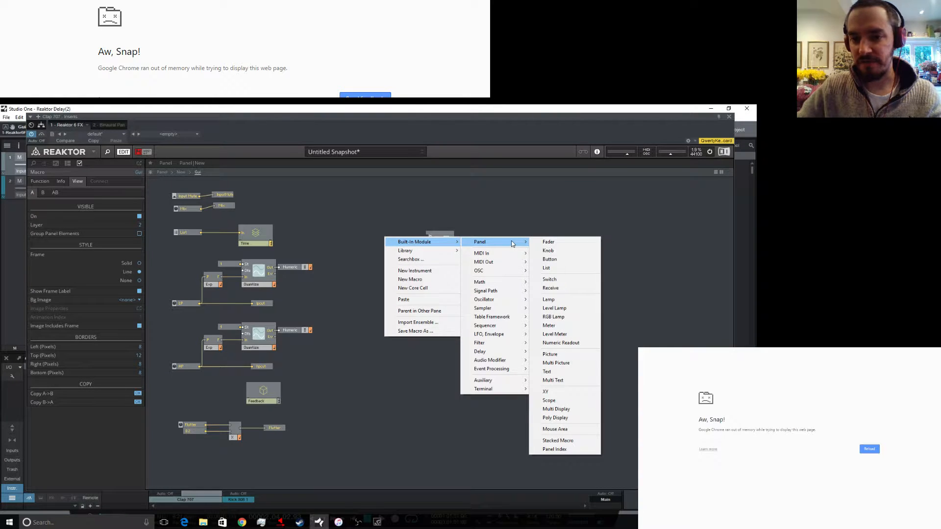
mouse_move(483, 283)
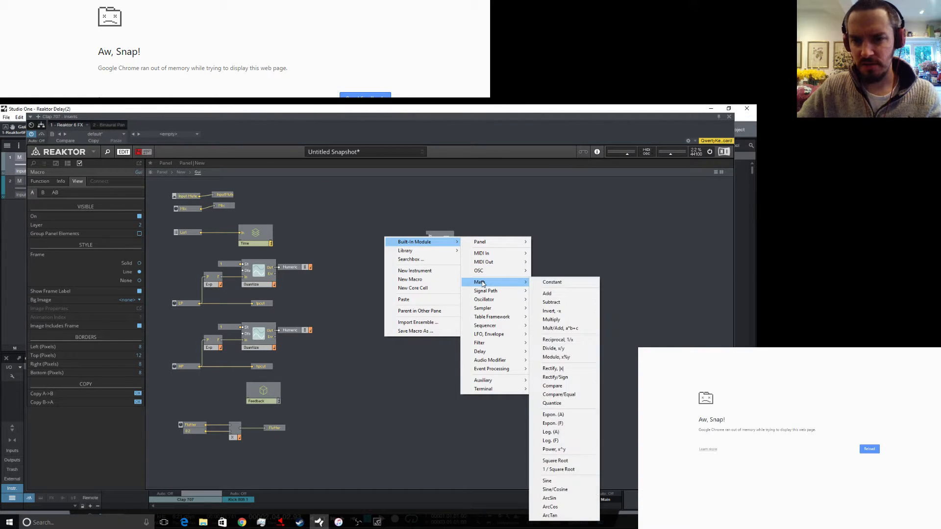
click(552, 283)
drag(412, 234, 429, 236)
right_click(428, 243)
click(487, 246)
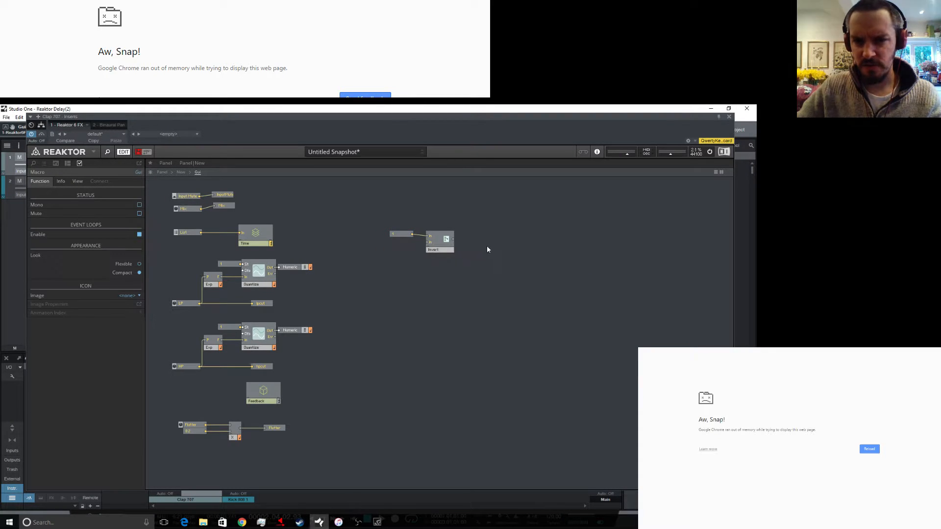
Add a Numeric meter fed by the Invert switch's output, and rename the switch's second port Invert.
right_click(486, 246)
mouse_move(520, 251)
mouse_move(594, 402)
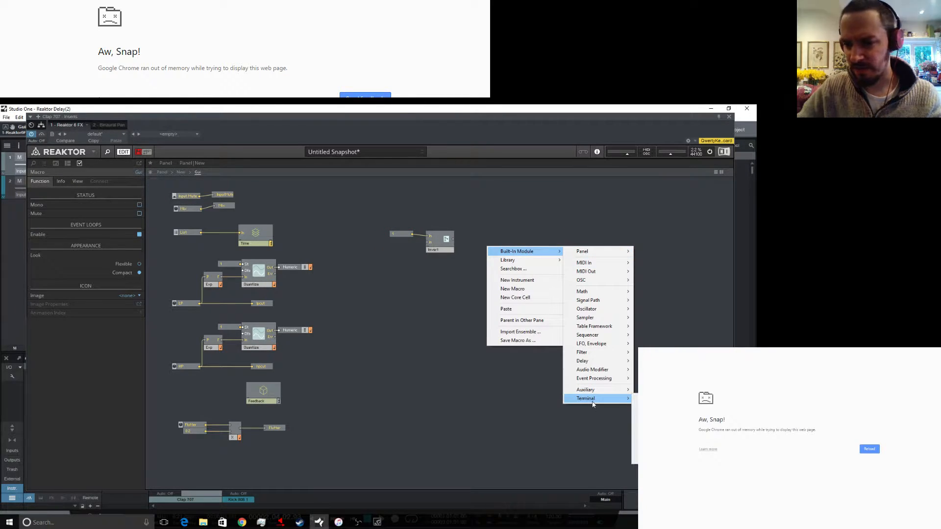
mouse_move(602, 293)
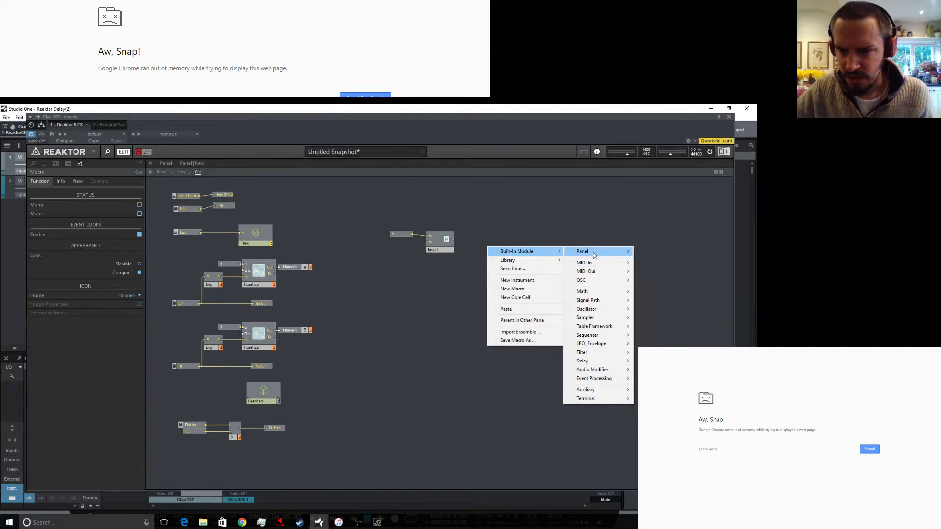
mouse_move(596, 254)
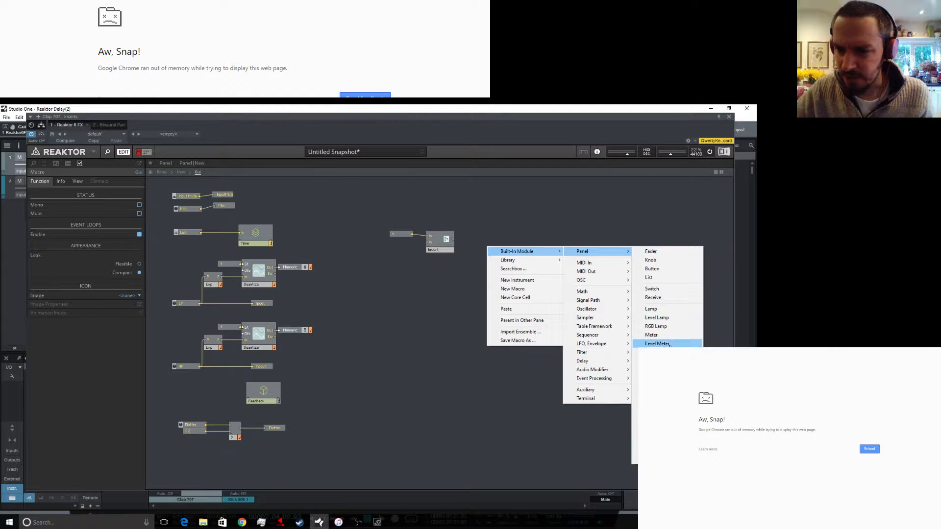
click(652, 335)
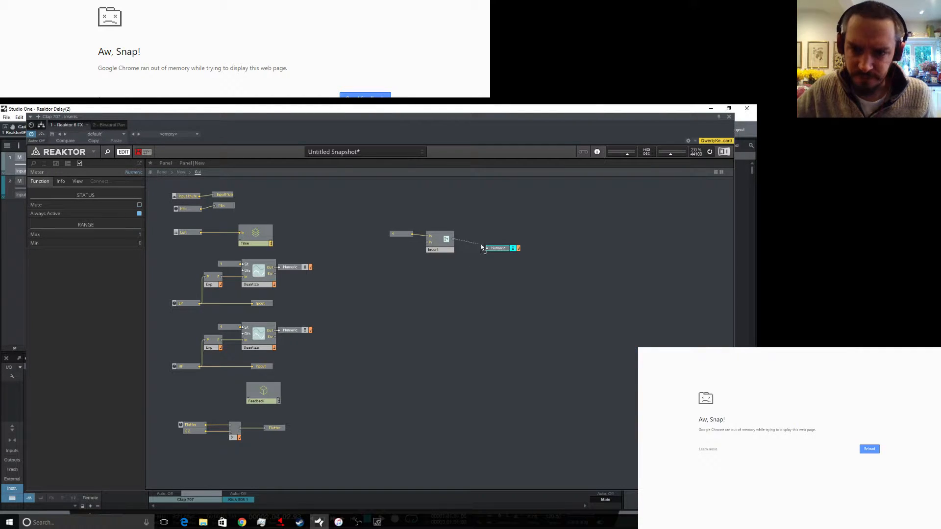
drag(487, 249, 488, 248)
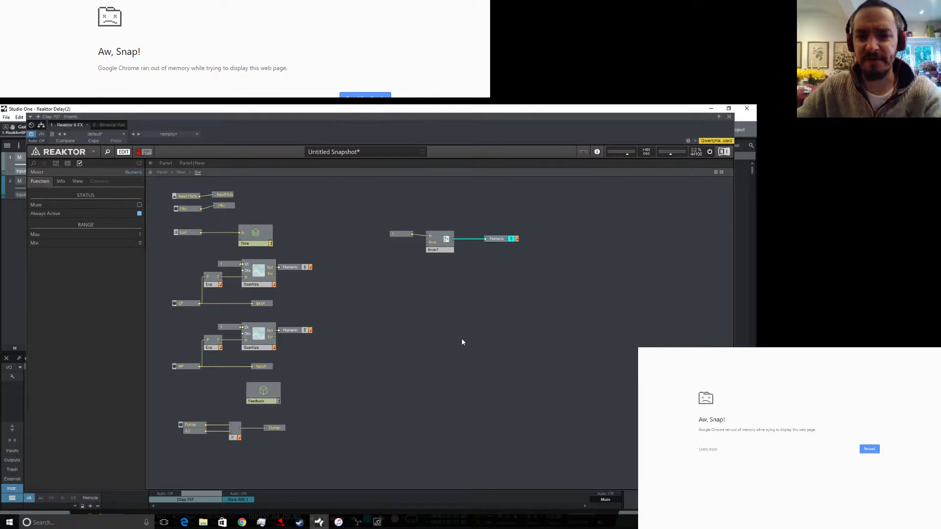
On the panel, move the Invert switch and Numeric meter into clear space beyond the Feedback group and try both switch positions.
click(429, 251)
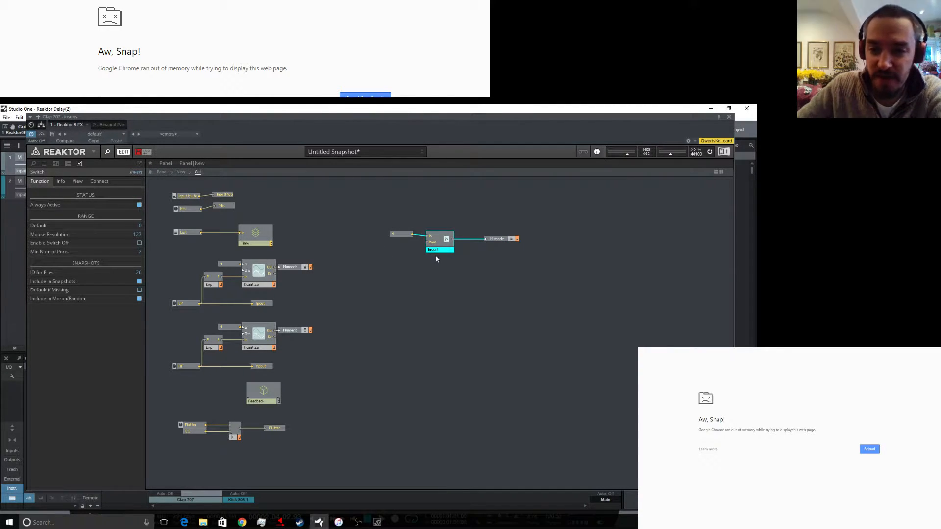
click(170, 162)
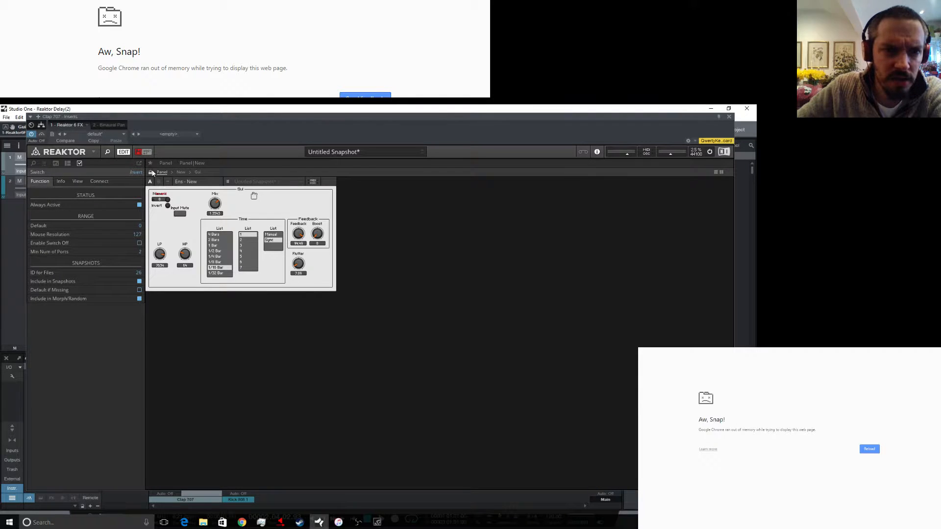
drag(167, 203, 353, 206)
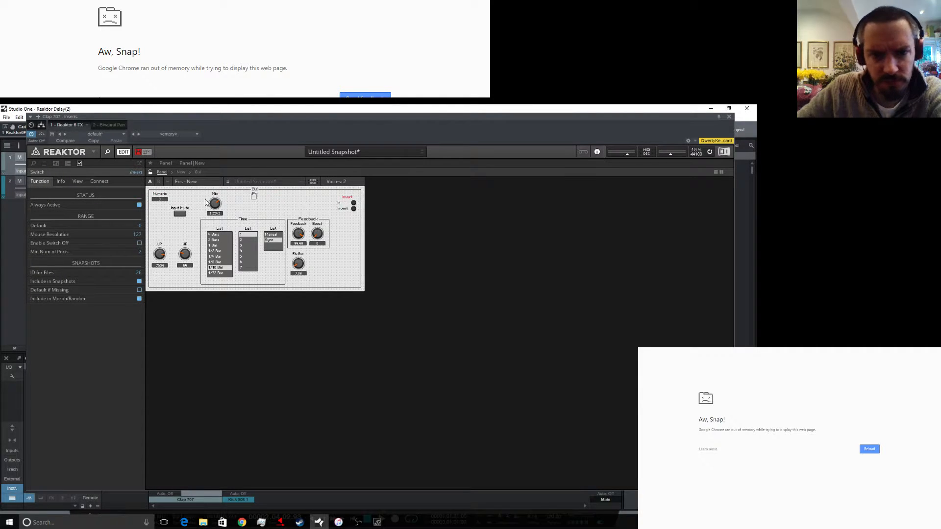
drag(169, 200, 415, 240)
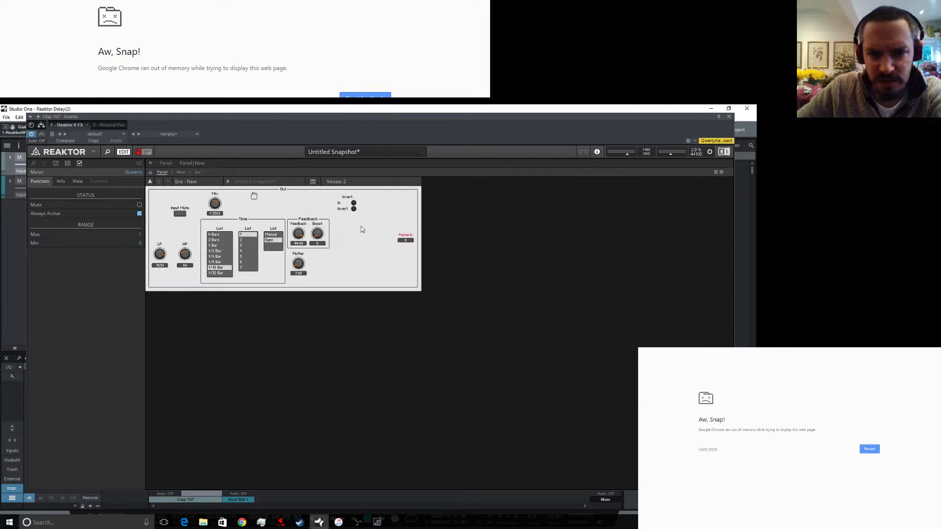
click(354, 203)
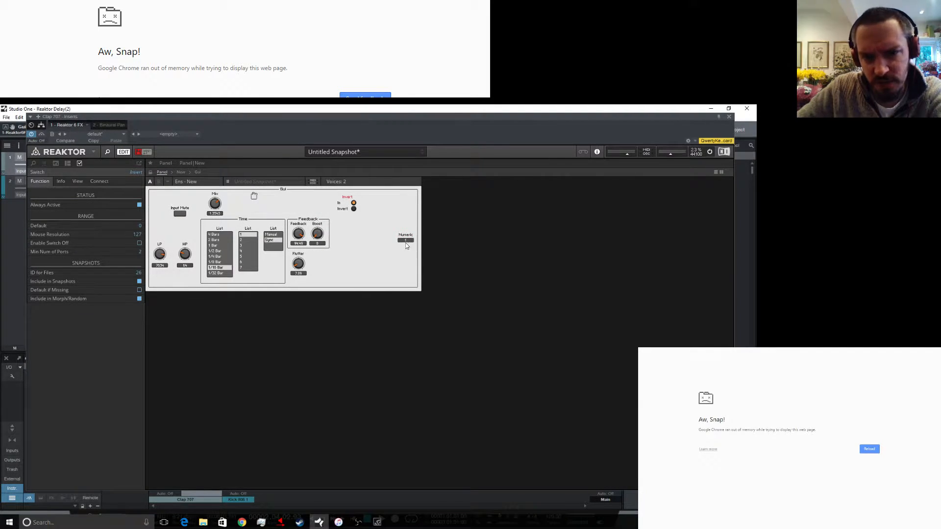
click(354, 209)
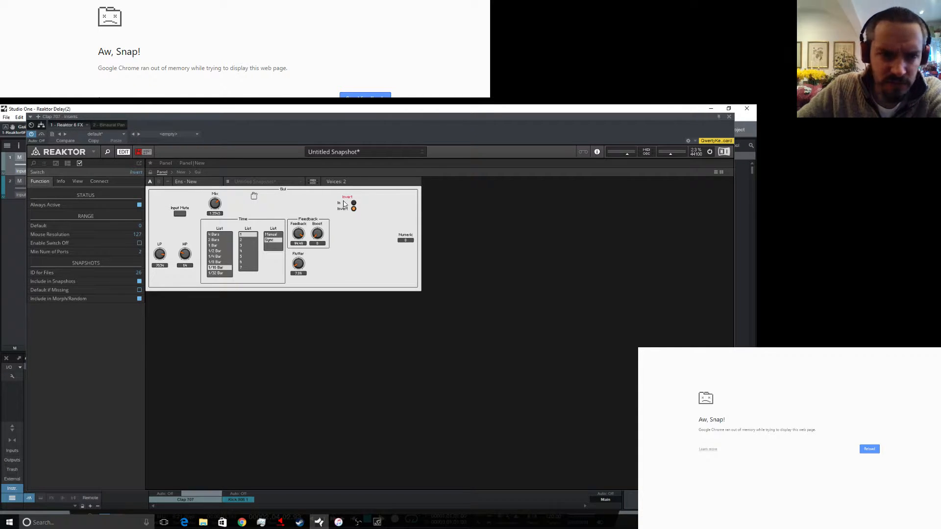
Enable the Buttons - 1 Toggle option for the Invert switch and try the single button.
click(77, 182)
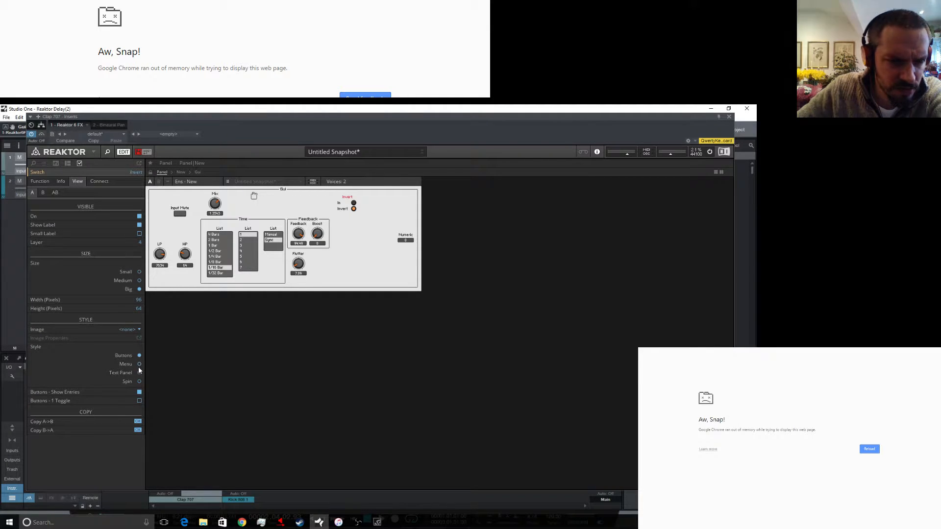
click(139, 401)
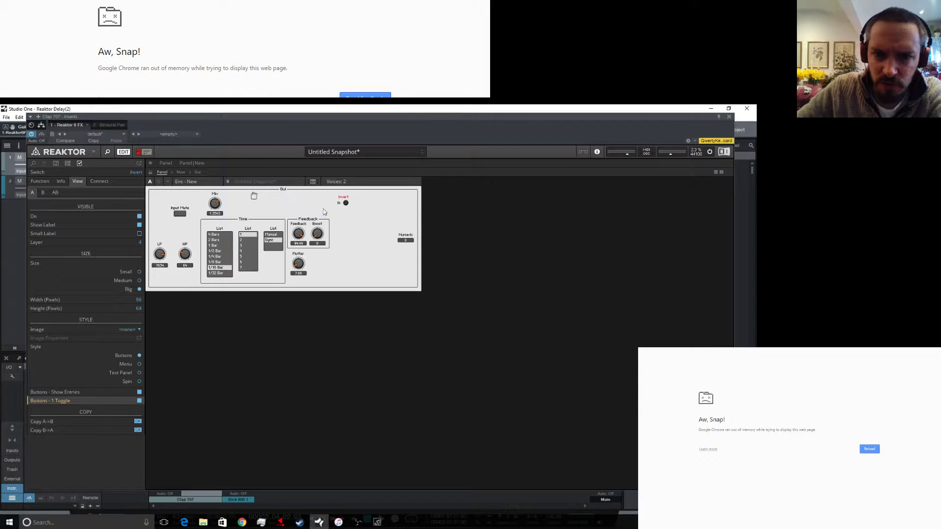
click(346, 203)
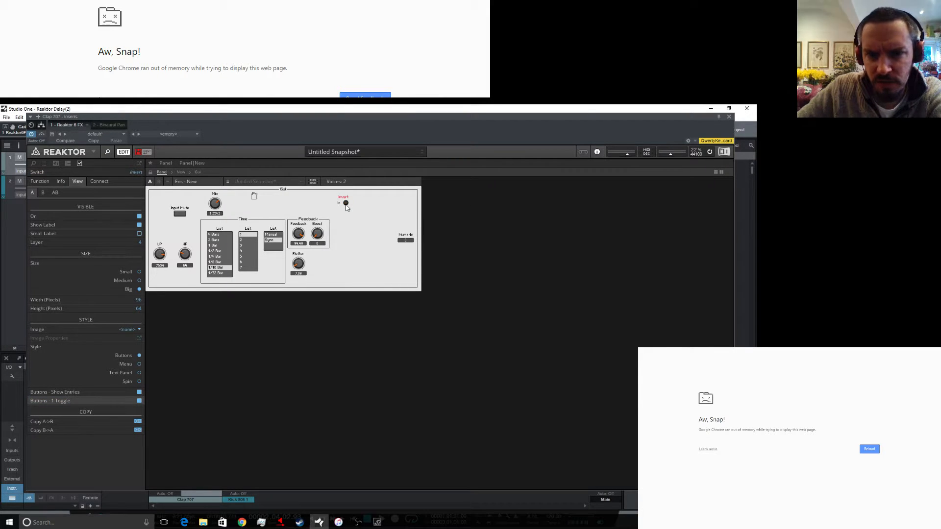
Rename the first port of the Gui's Invert switch Invert, and test toggling it against the Numeric meter on the panel.
click(197, 173)
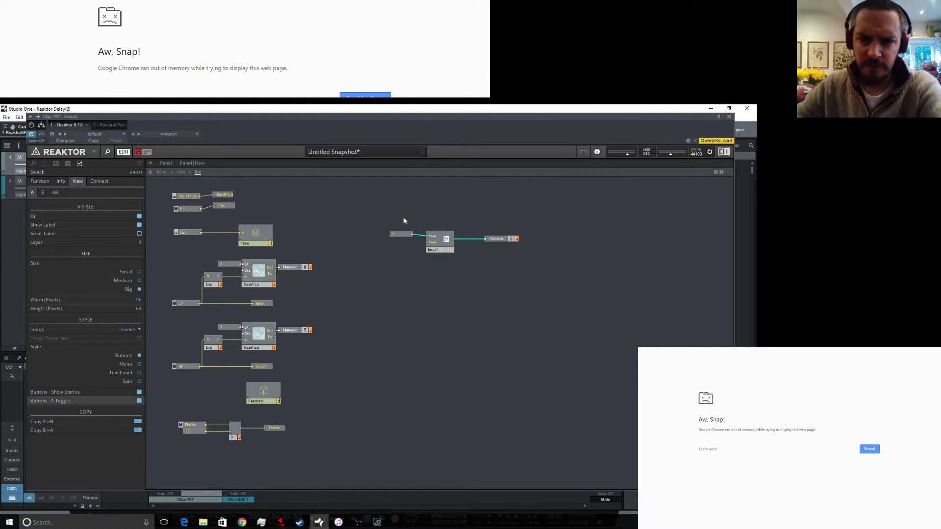
click(403, 235)
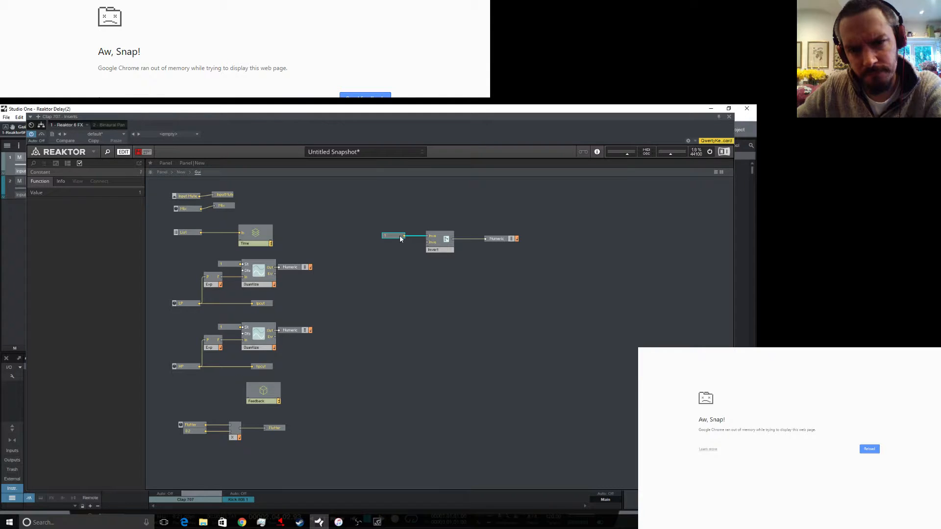
click(161, 172)
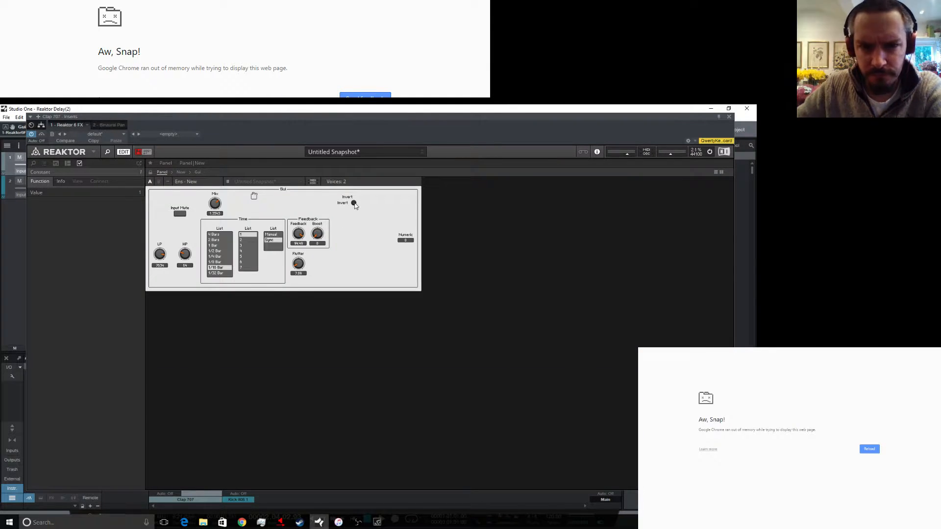
click(354, 204)
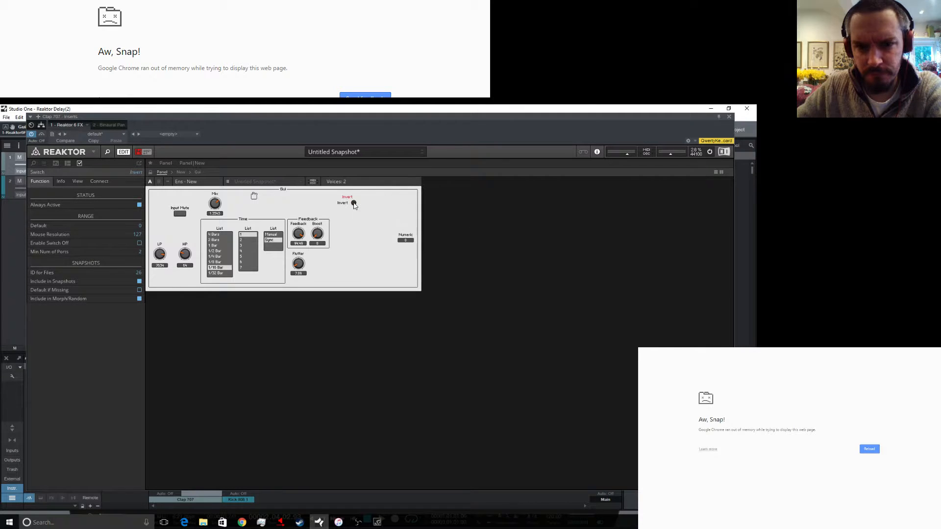
click(354, 204)
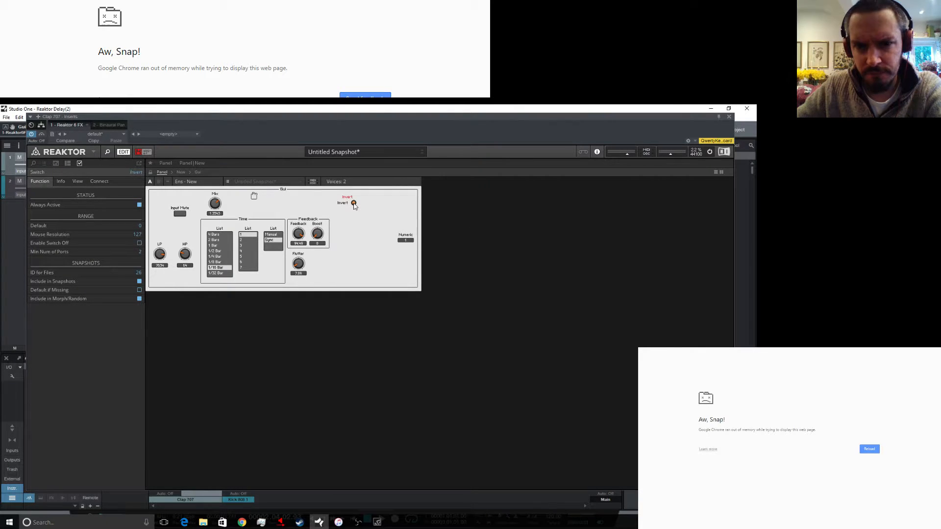
click(354, 204)
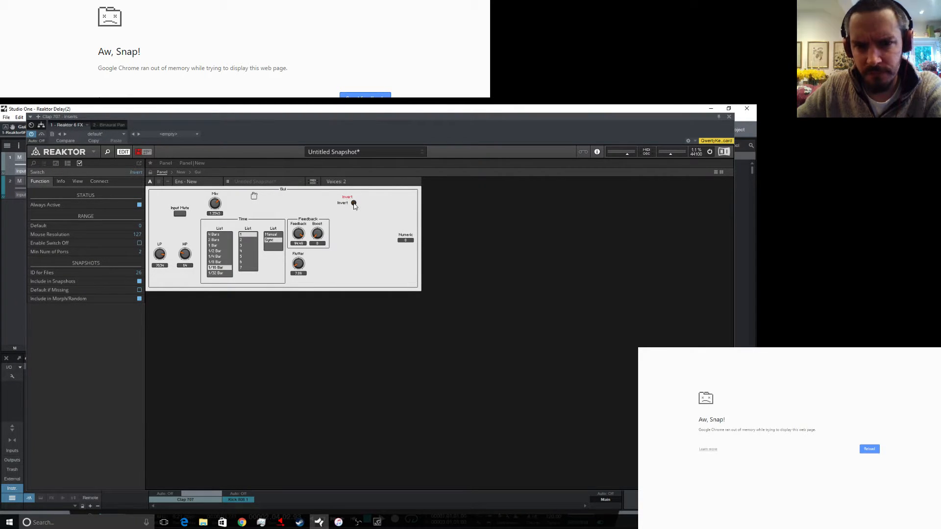
In Audio Process, swap the Invert switch's inputs so the inverted signal feeds the first port and the direct signal the second.
click(189, 172)
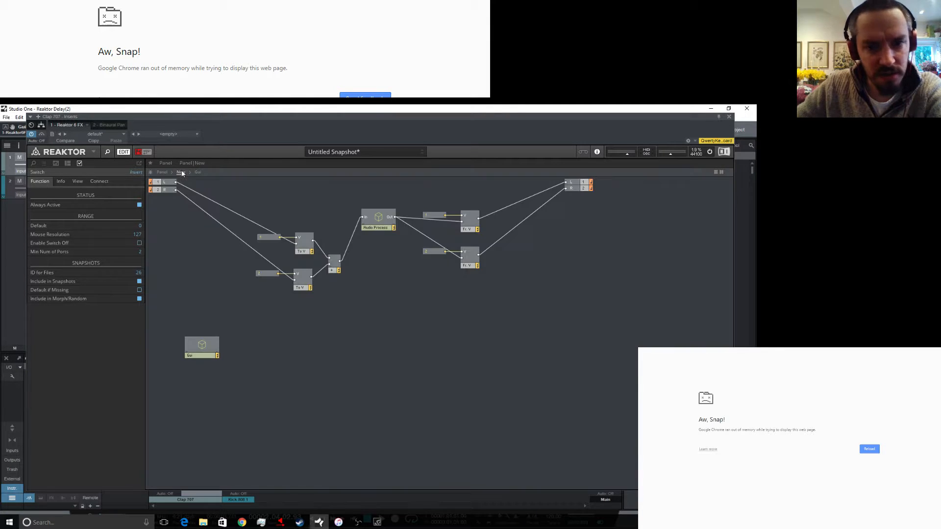
double_click(381, 216)
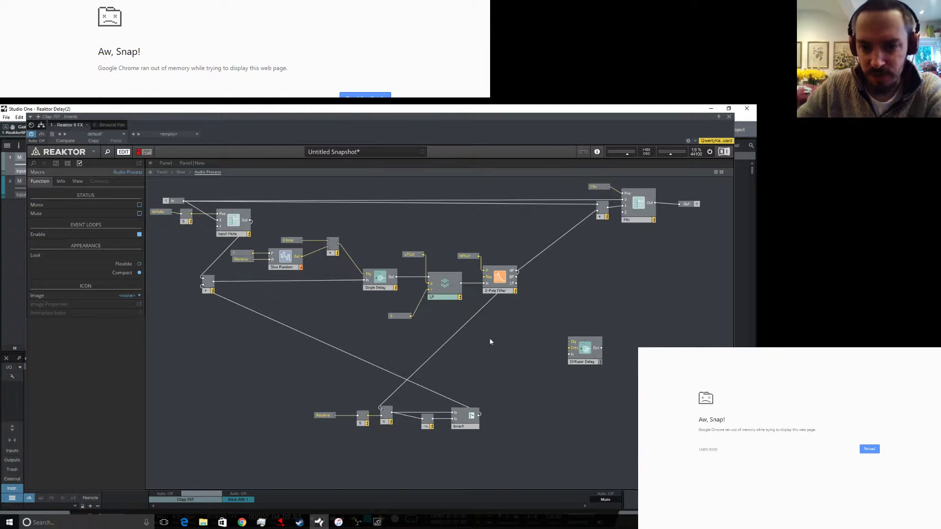
drag(446, 415, 453, 413)
drag(392, 412, 422, 412)
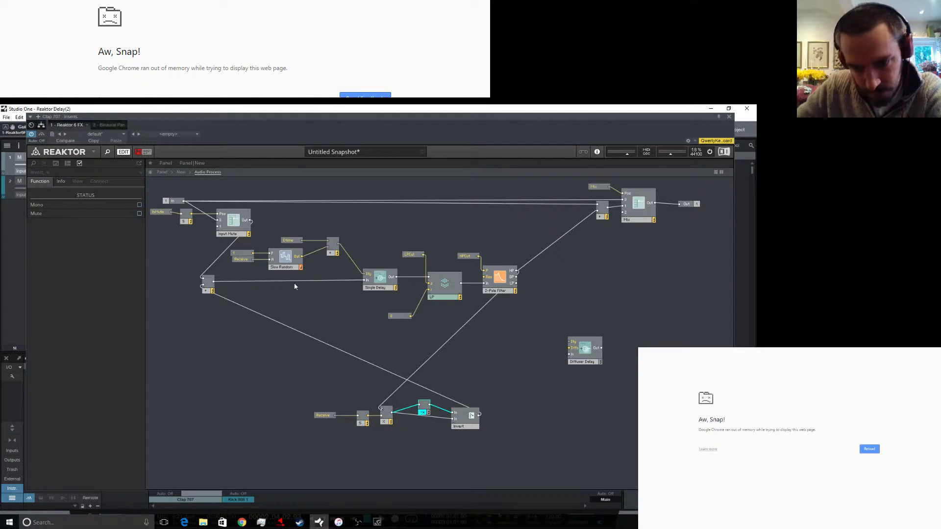
Check the Invert button on the panel and review the feedback wiring in Audio Process.
click(163, 172)
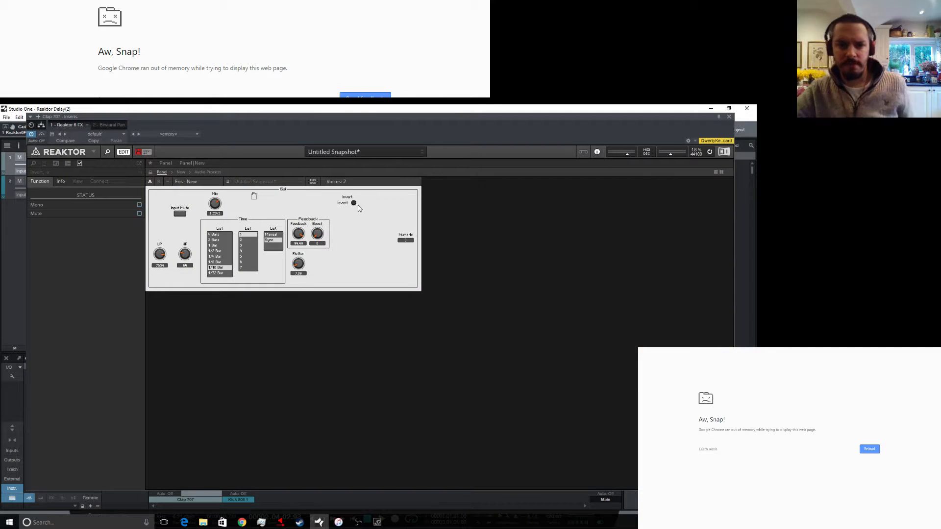
click(353, 203)
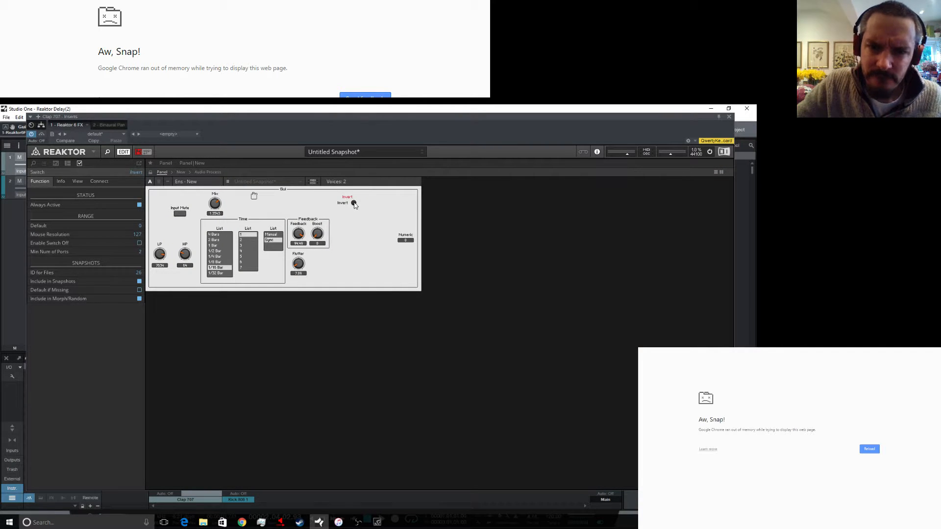
click(181, 172)
double_click(354, 349)
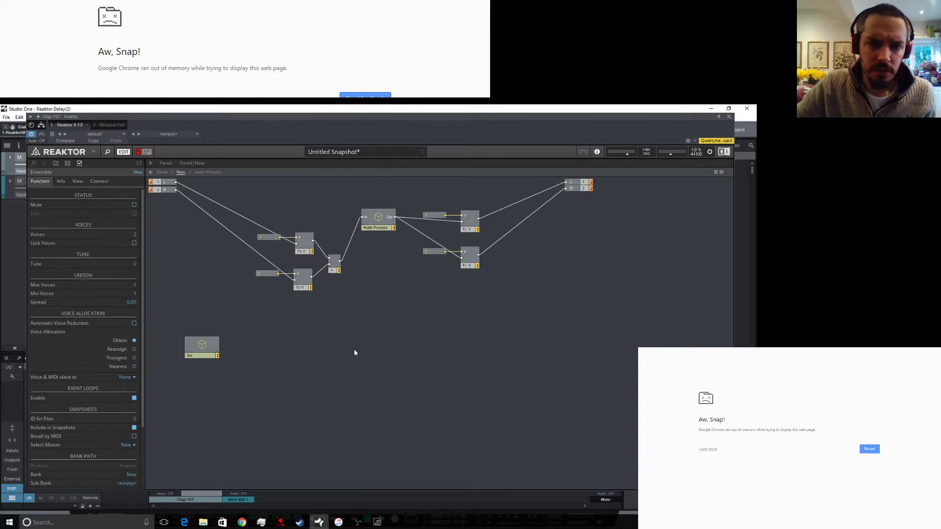
click(213, 172)
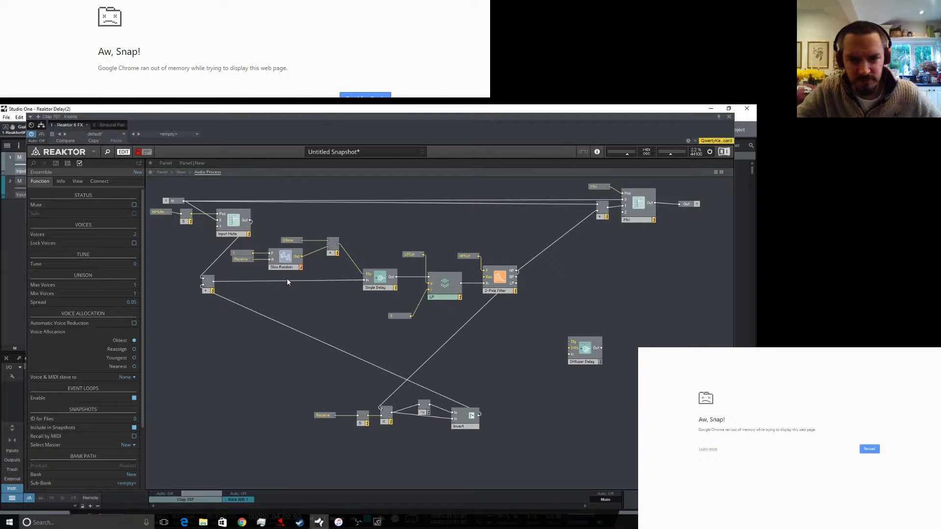
Inspect the Numeric meter on the panel and return to the New structure.
click(163, 173)
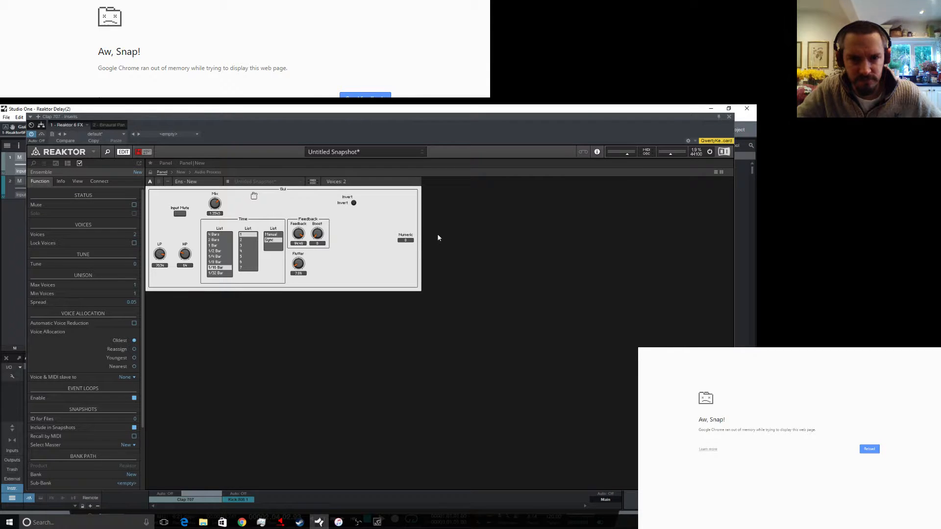
click(402, 239)
right_click(402, 239)
click(395, 277)
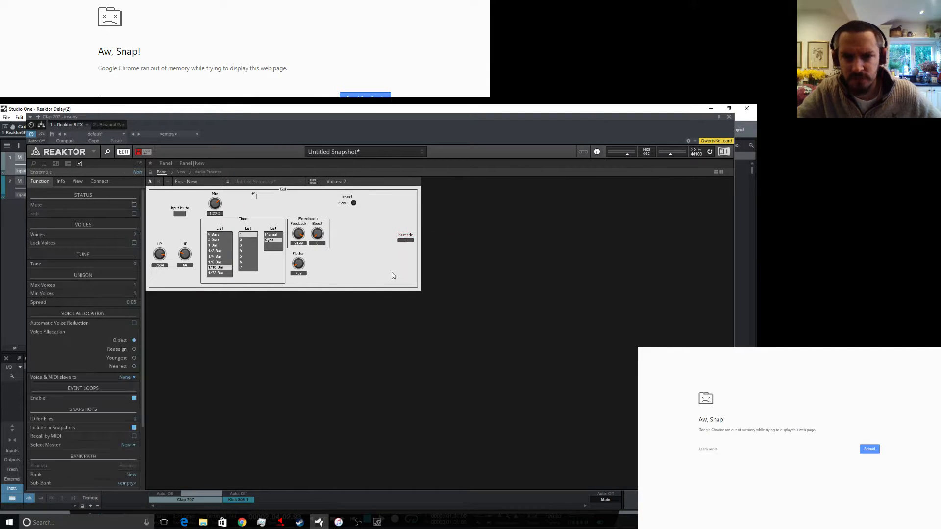
click(181, 172)
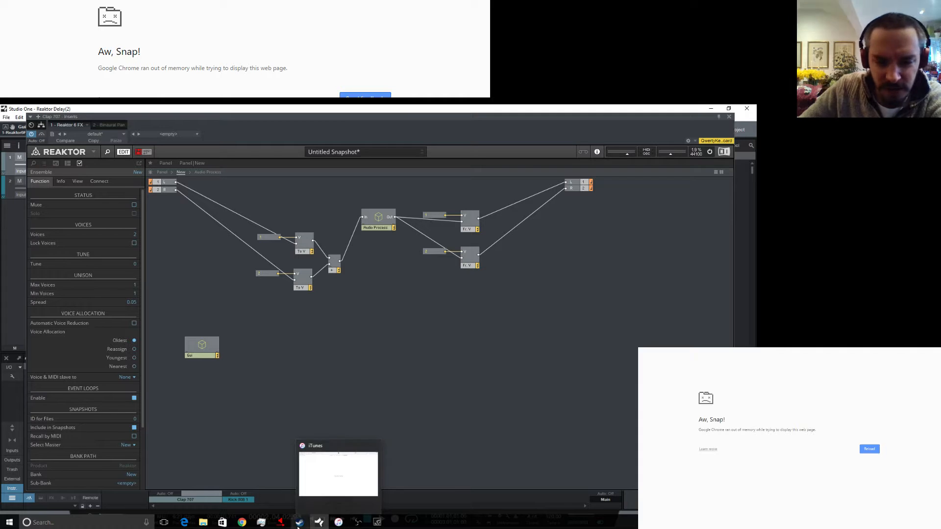
Switch to the crashed Streamlabs tip-jar window in Chrome and try to reload it.
mouse_move(244, 524)
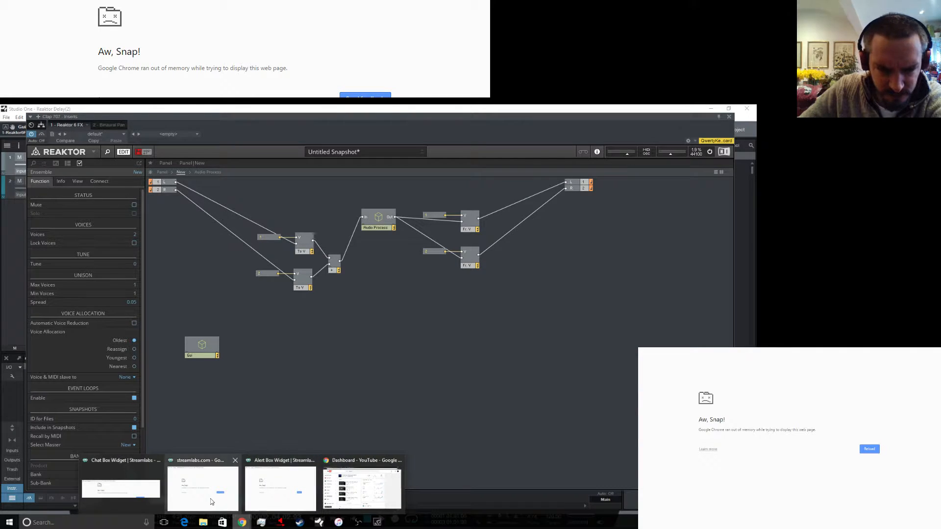
click(207, 499)
click(223, 122)
click(223, 122)
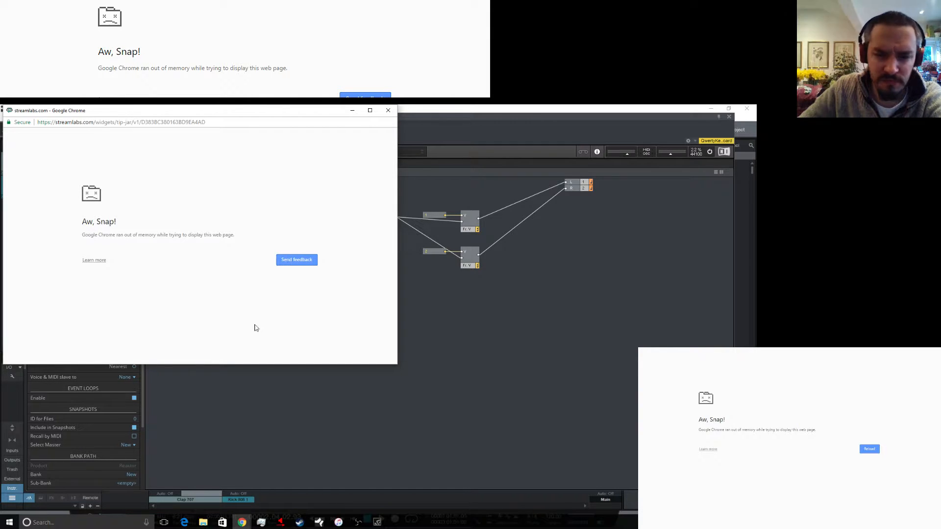
mouse_move(239, 526)
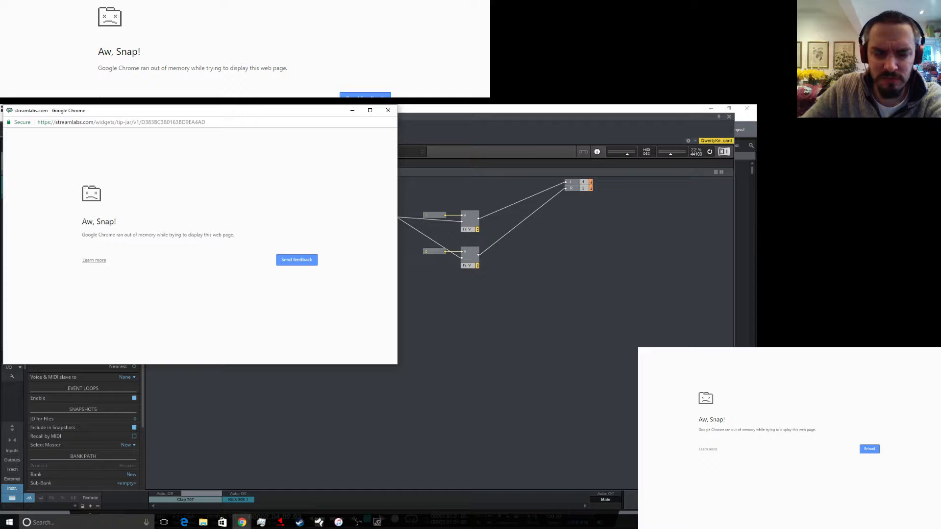
click(242, 522)
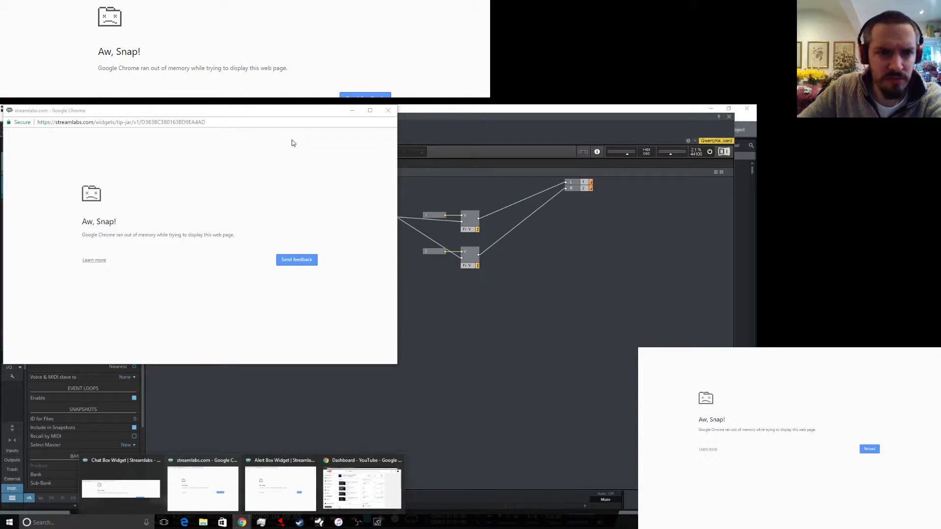
click(279, 177)
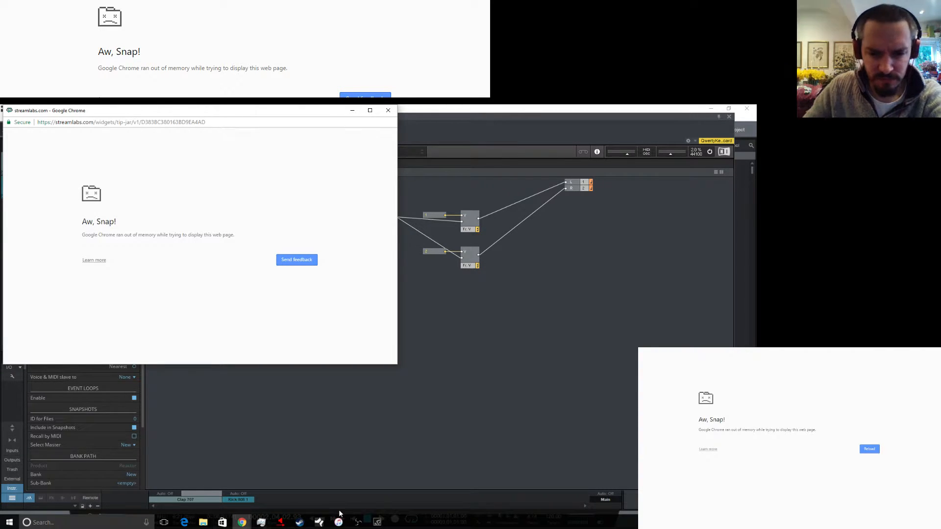
Open Task Manager and examine the resource use of the running Google Chrome processes.
key(ctrl+alt+Delete)
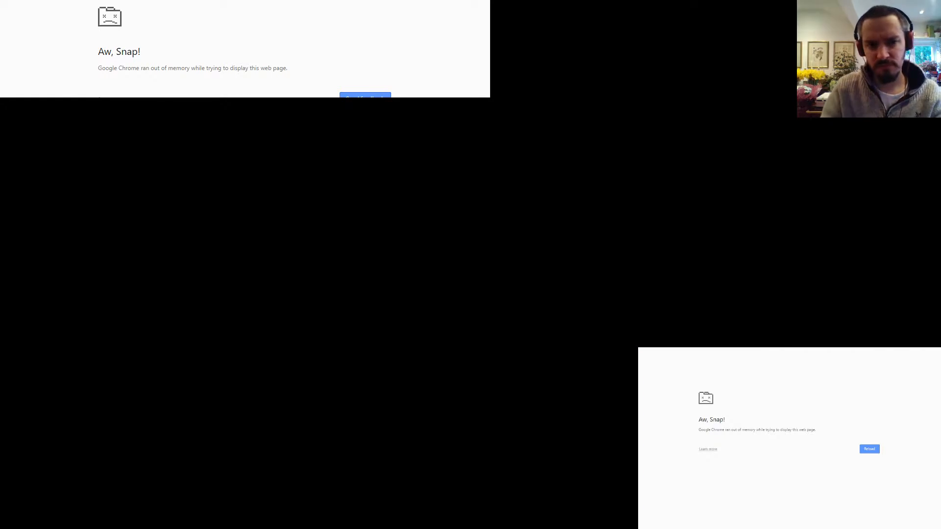
click(374, 319)
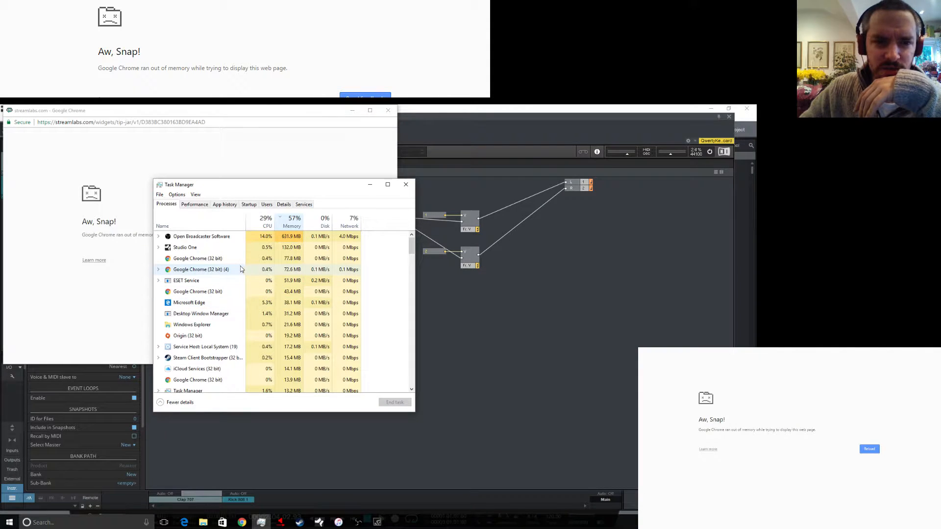
right_click(215, 272)
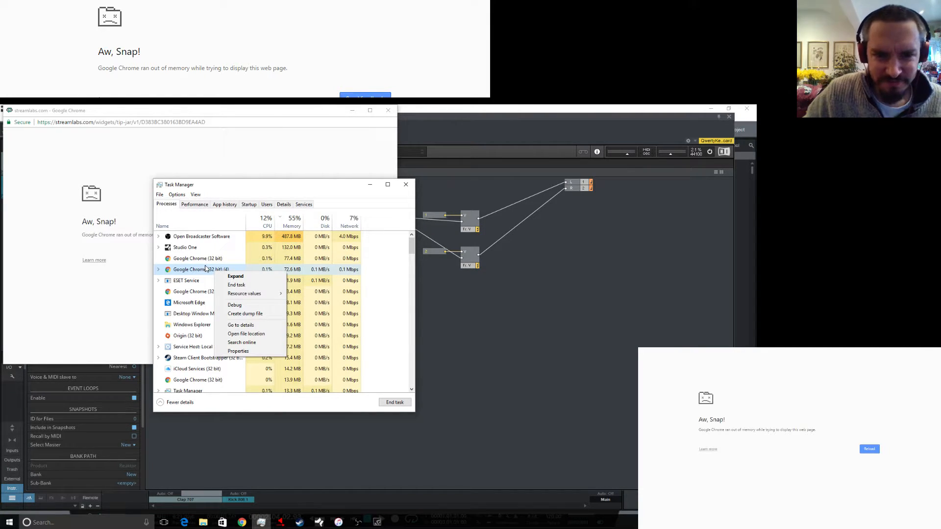
mouse_move(247, 293)
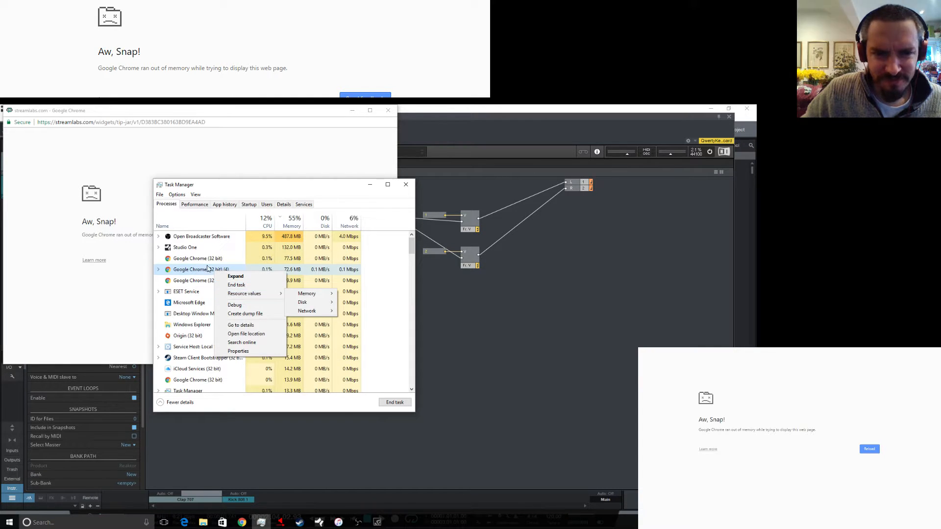
right_click(181, 273)
click(176, 168)
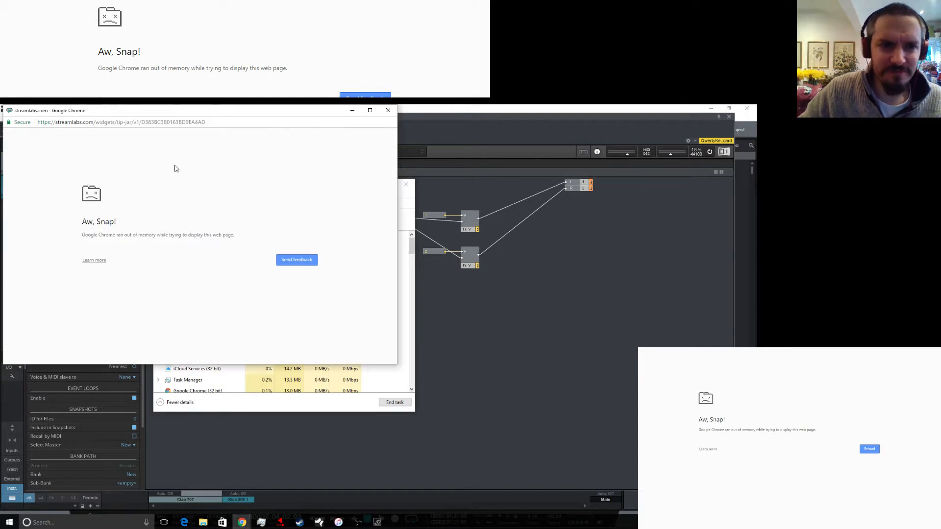
Shift the Streamlabs tip-jar window slightly and select its web address.
drag(204, 116, 16, 138)
right_click(248, 128)
click(228, 130)
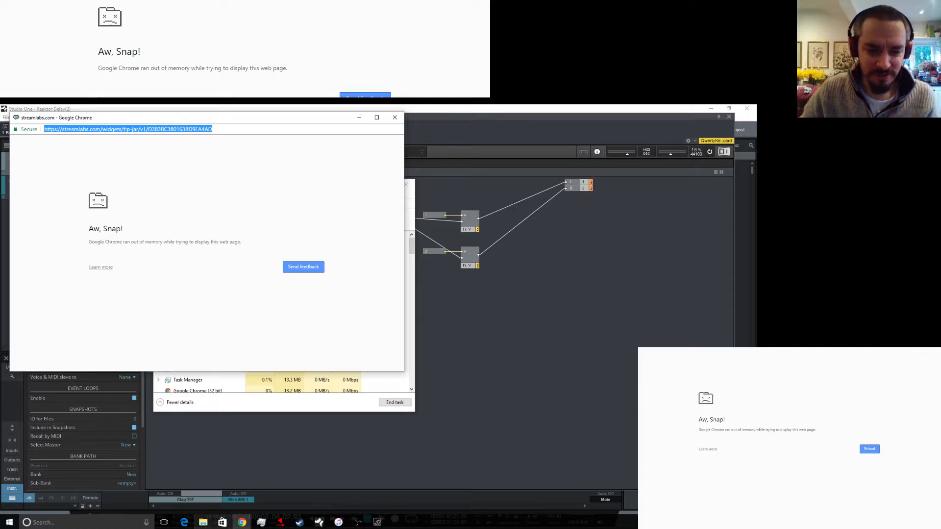
In the main Chrome window, close the YouTube Dashboard and Twitch Video Manager tabs and show the Streamlabs dashboard.
mouse_move(244, 524)
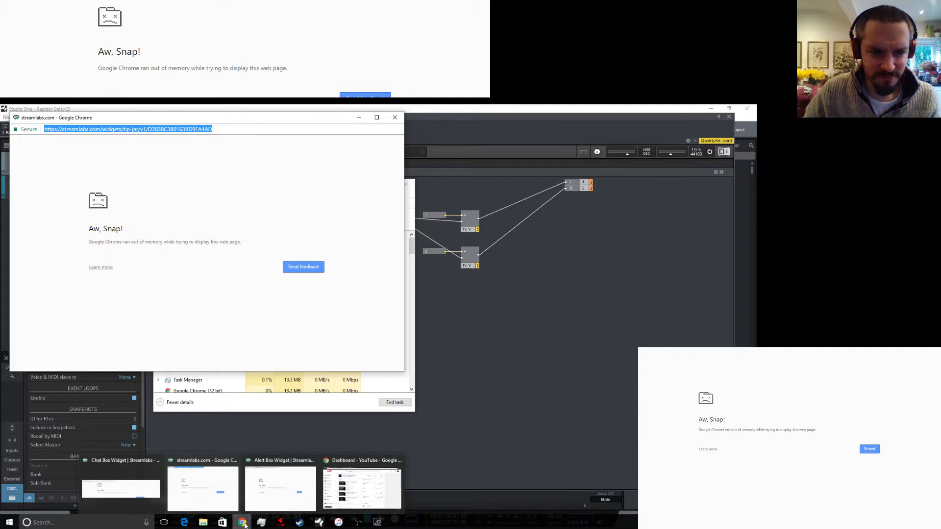
click(365, 493)
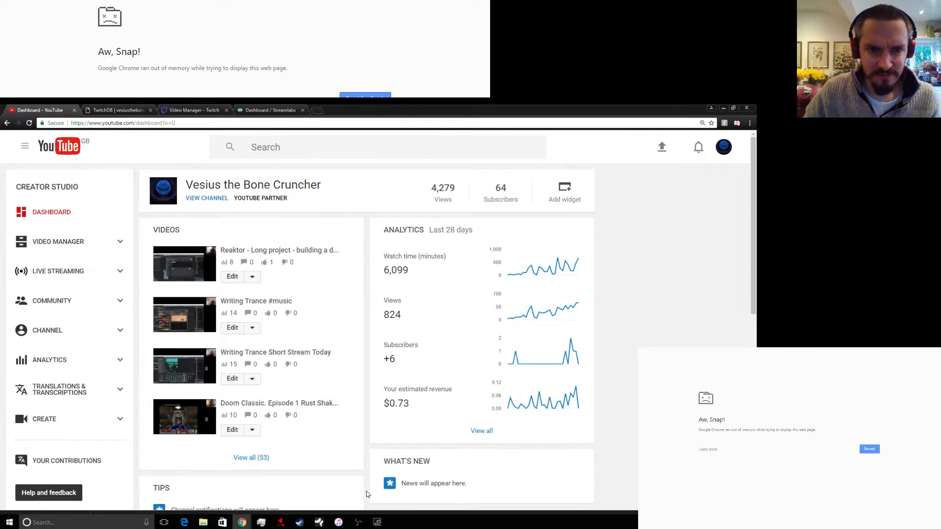
click(74, 110)
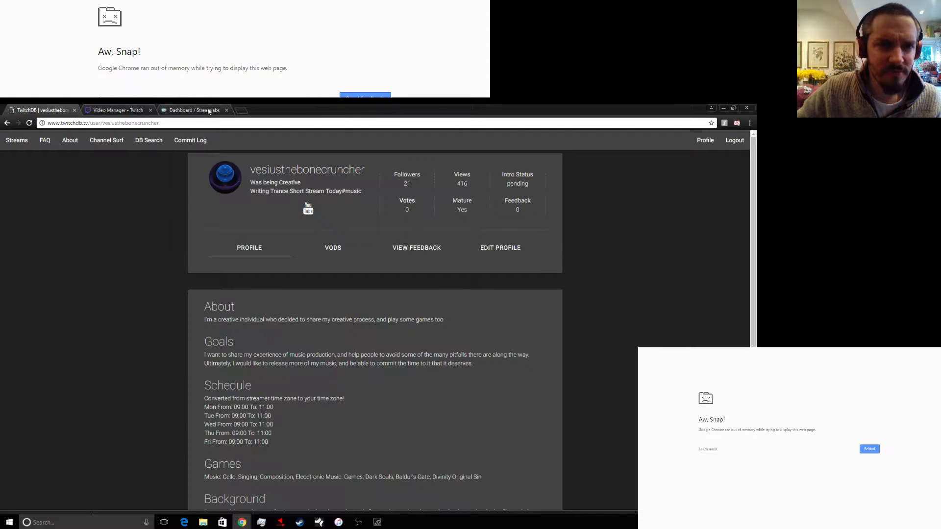
click(207, 110)
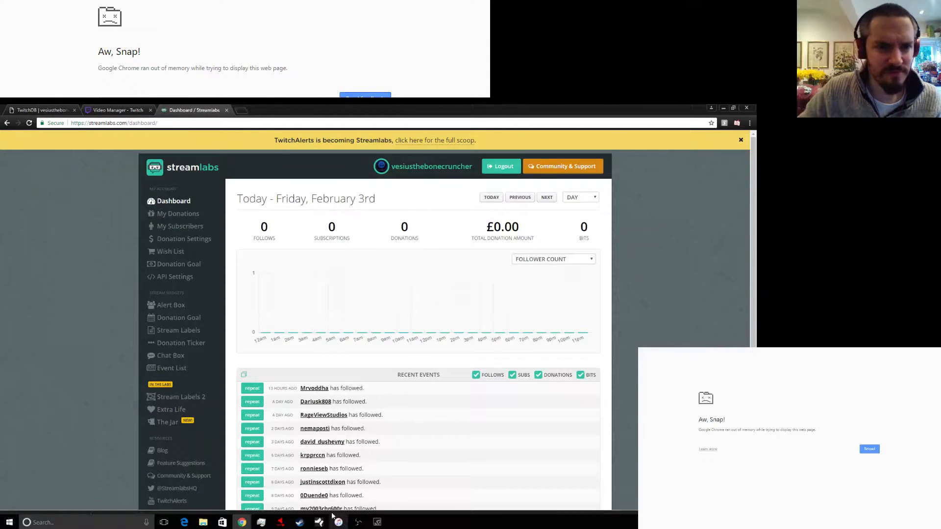
click(150, 110)
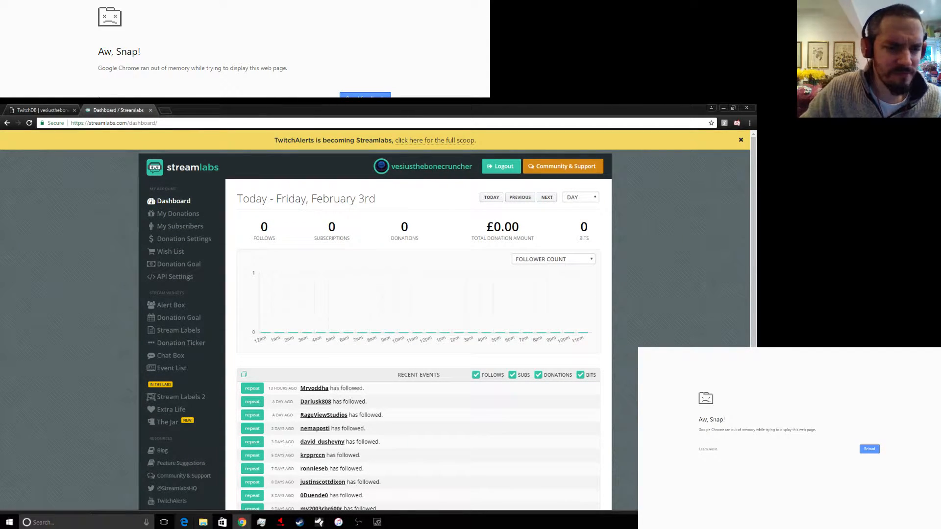
Reload the crashed Streamlabs tip-jar widget from its existing web address.
click(241, 522)
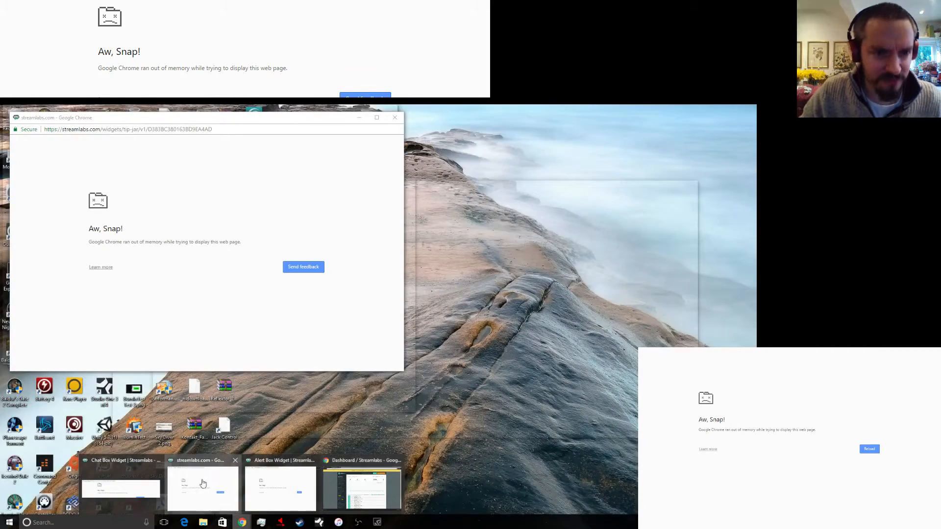
click(196, 488)
click(217, 129)
double_click(217, 128)
key(Return)
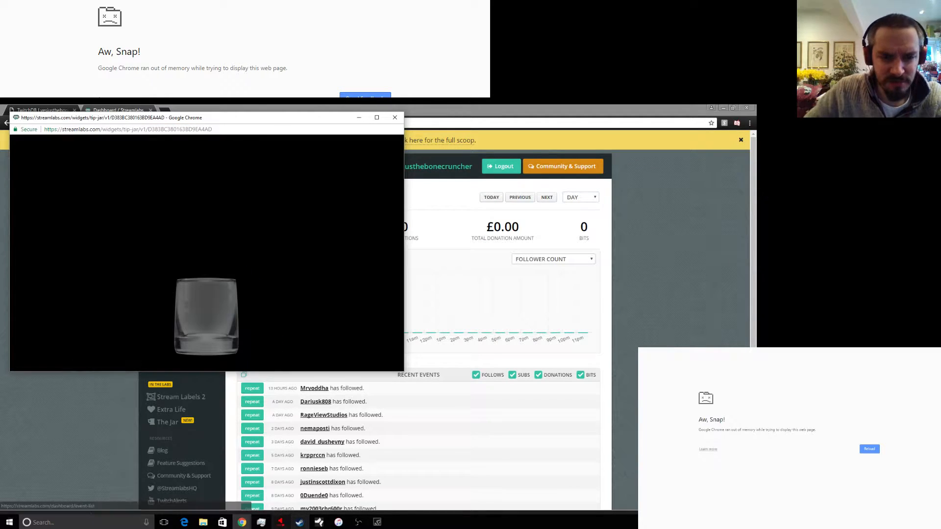
Reload the crashed Alert Box Widget page in its own Chrome window.
mouse_move(242, 522)
click(265, 480)
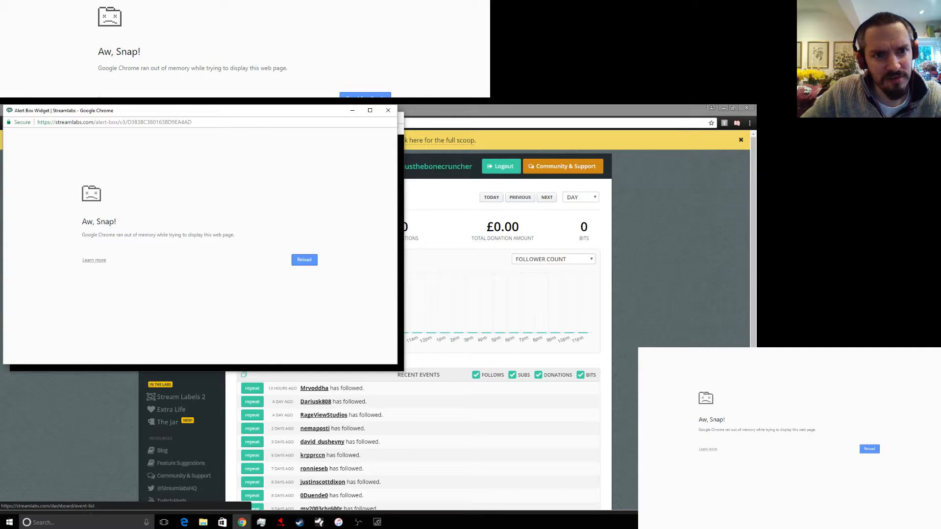
click(200, 119)
key(Return)
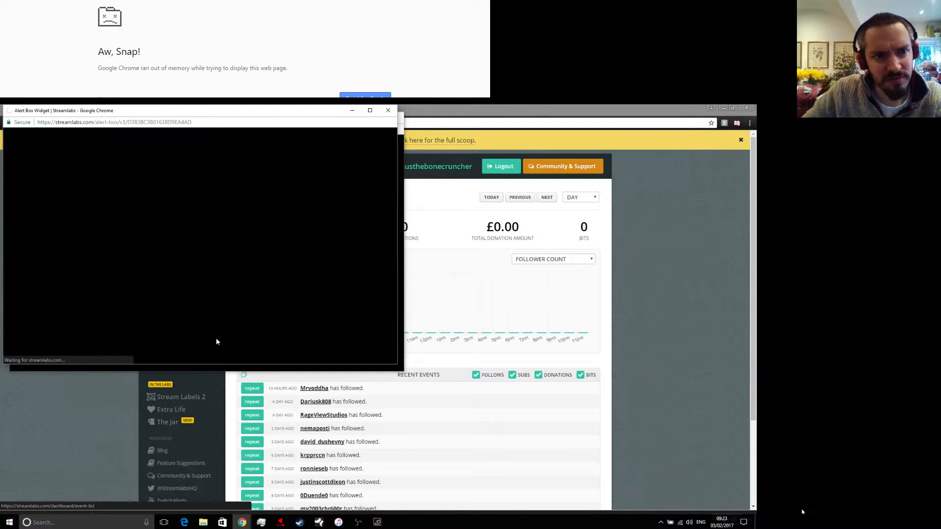
Reload the crashed Chat Box Widget page in its own Chrome window.
mouse_move(242, 522)
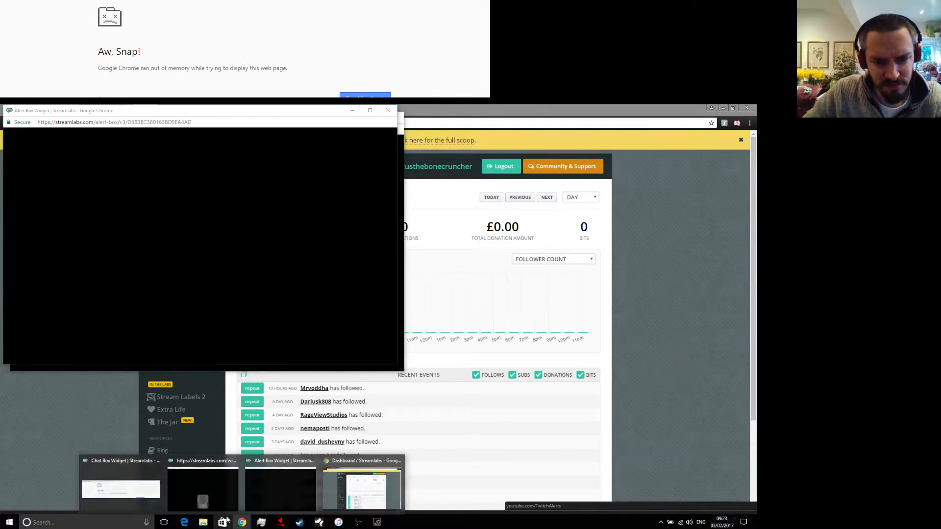
click(136, 496)
click(176, 123)
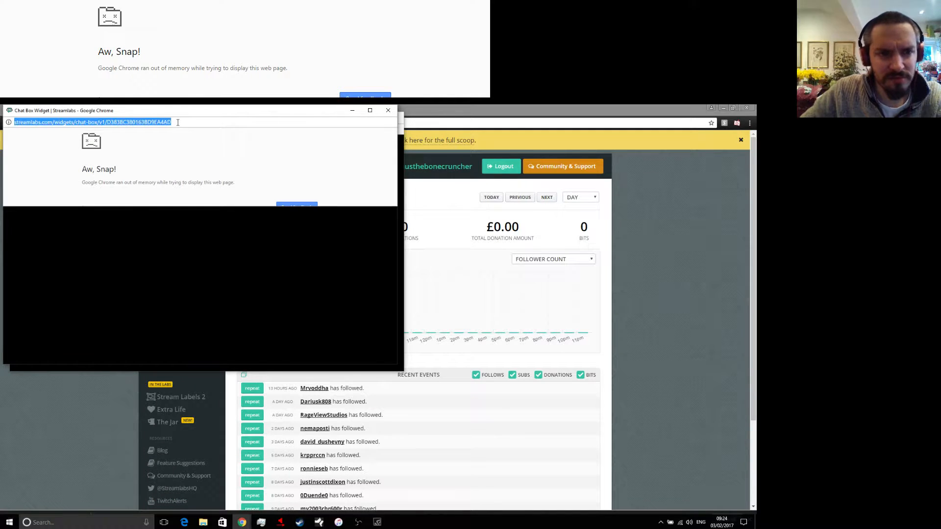
key(Return)
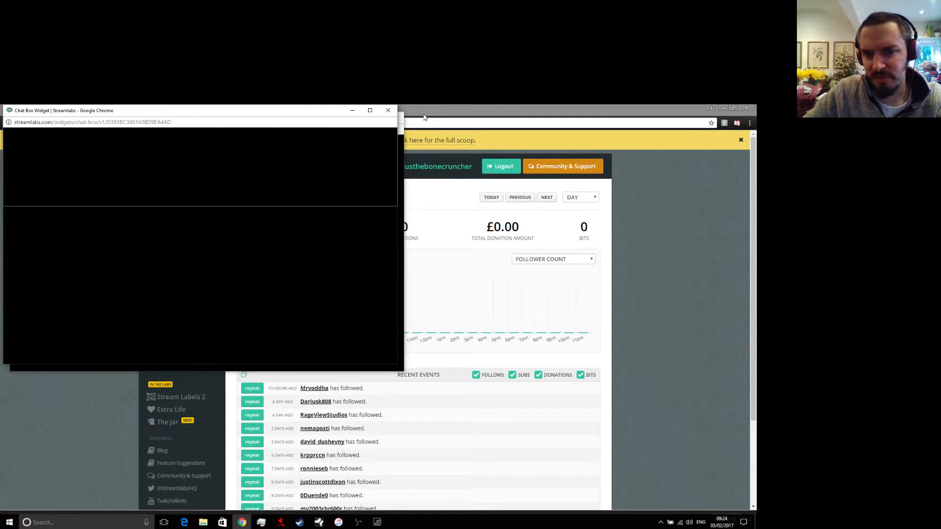
Switch back to Reaktor in Studio One and review the Audio Process structure.
click(319, 523)
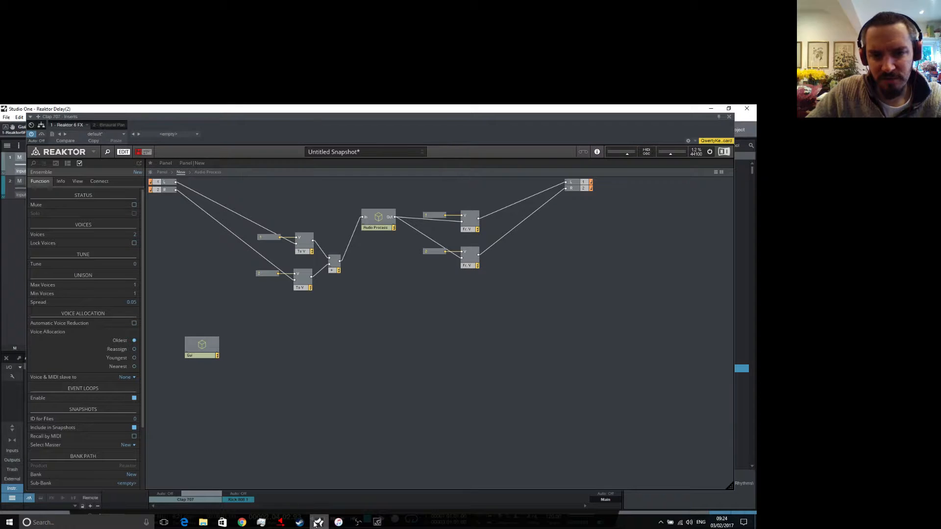
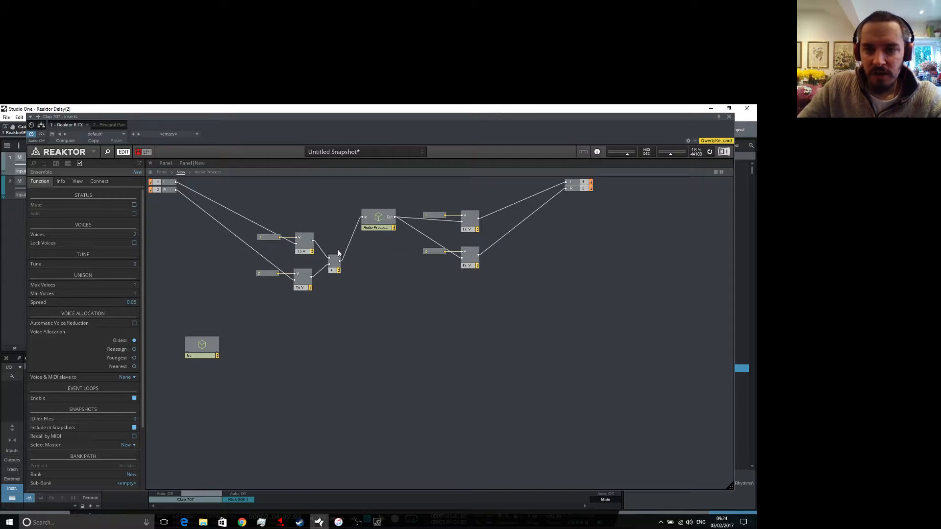
double_click(380, 218)
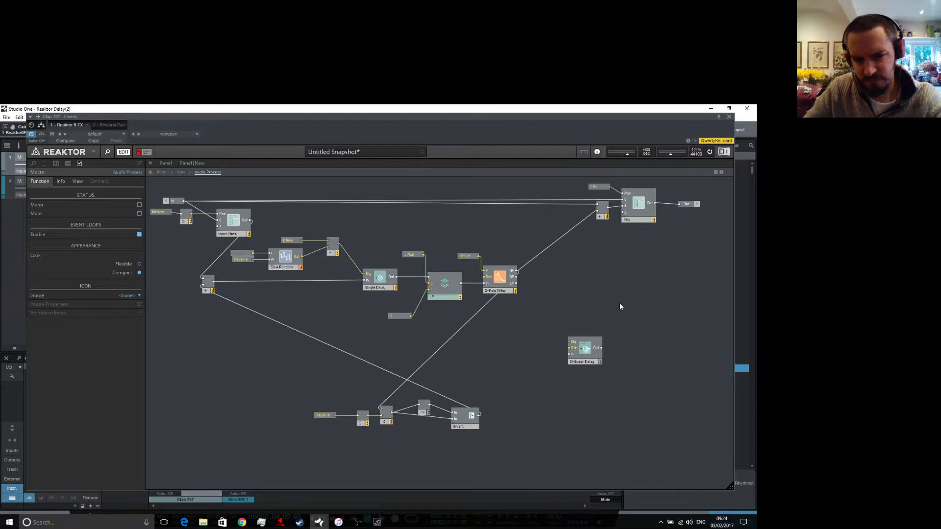
click(185, 173)
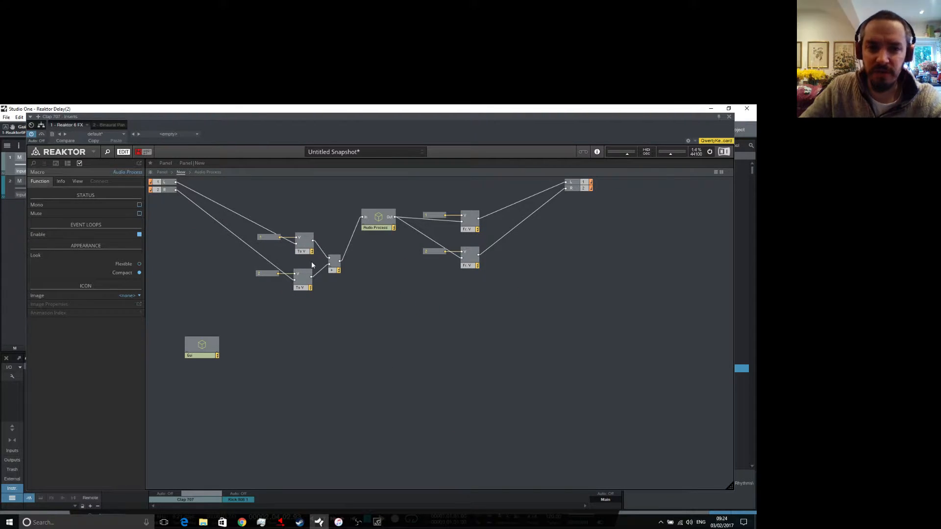
In the Gui macro, delete the Numeric meter connected to the Invert switch.
double_click(208, 348)
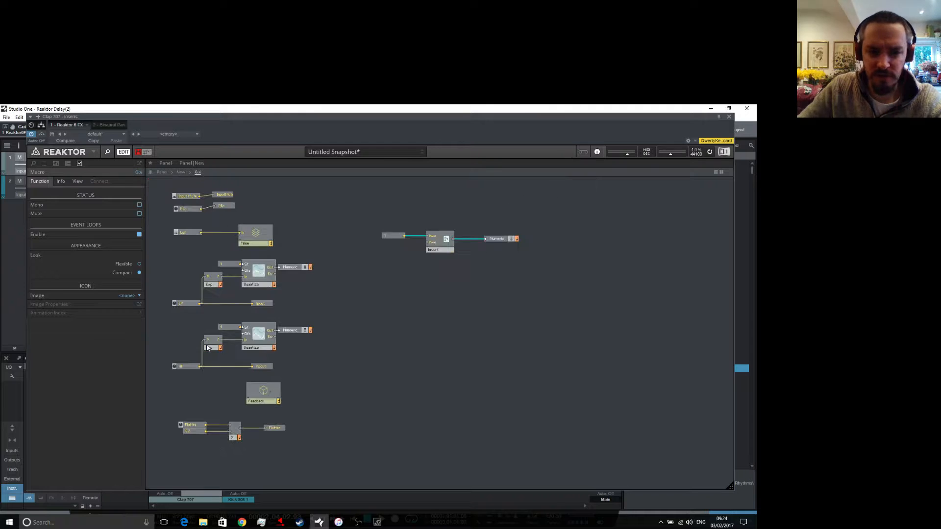
click(496, 239)
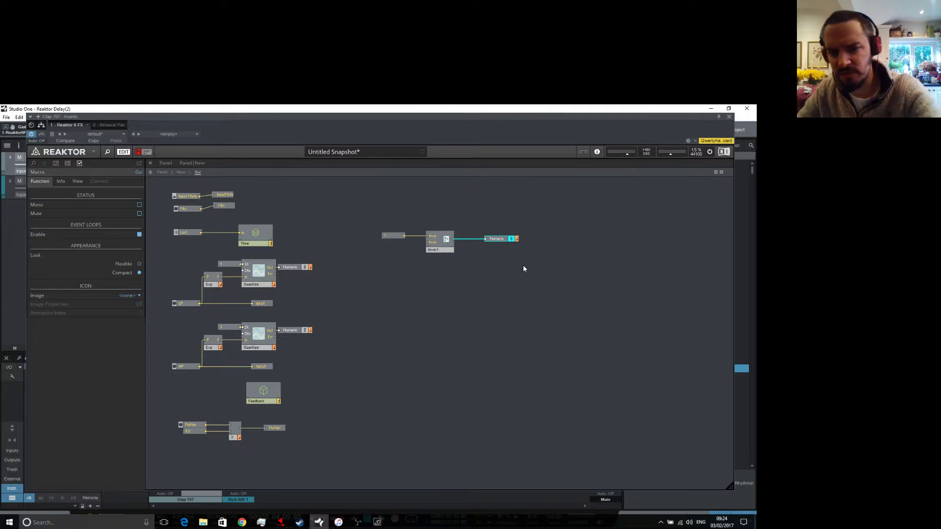
right_click(504, 244)
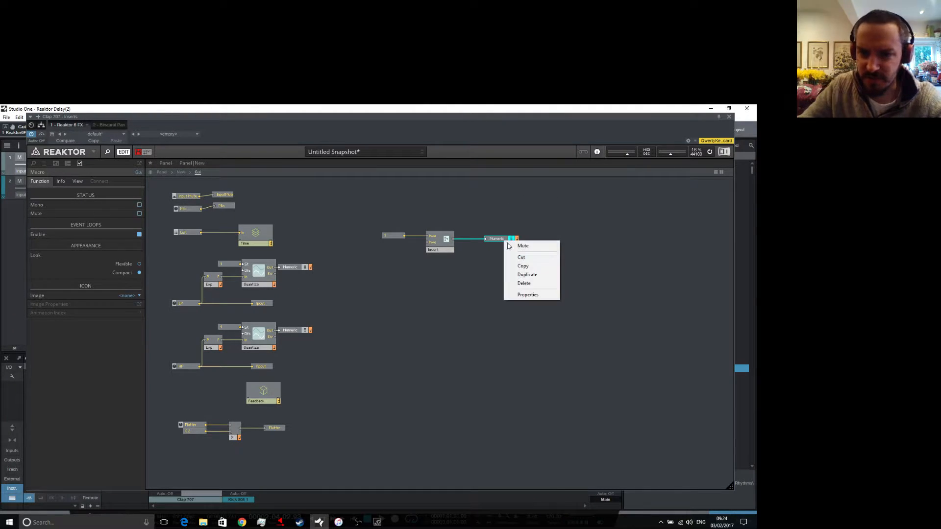
click(526, 281)
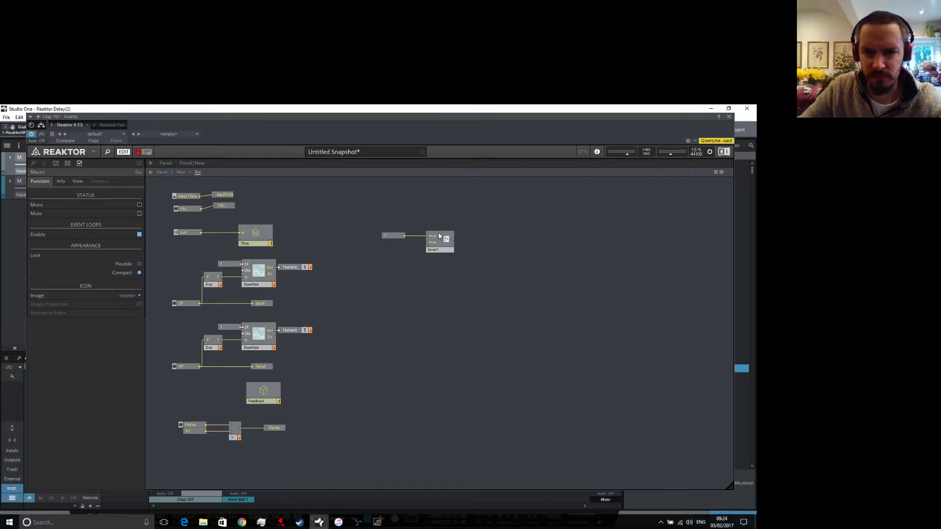
Leave the Gui macro structure for the delay's front panel and turn the Invert switch on.
click(441, 250)
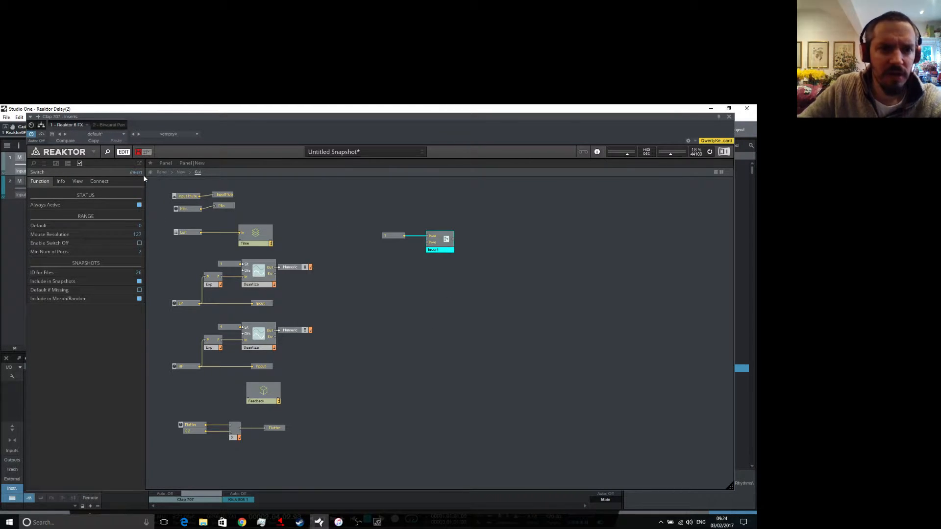
click(161, 173)
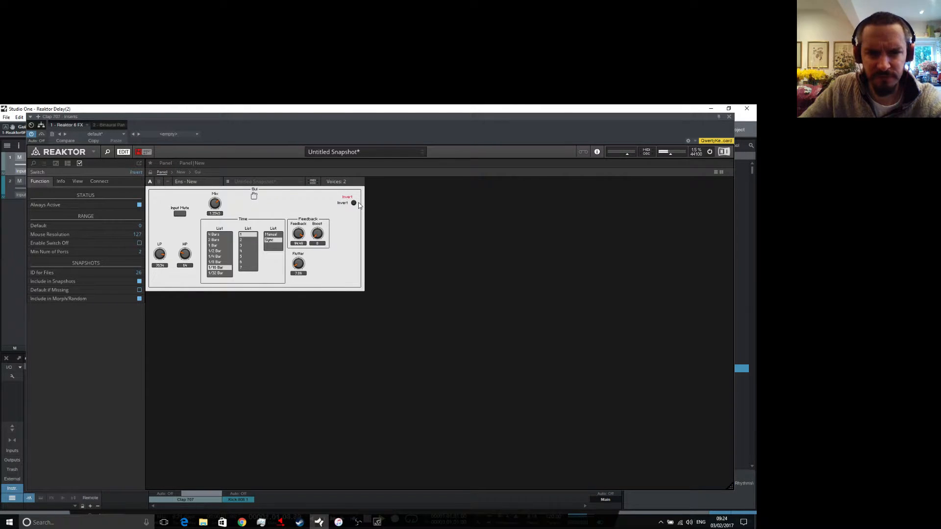
mouse_move(355, 205)
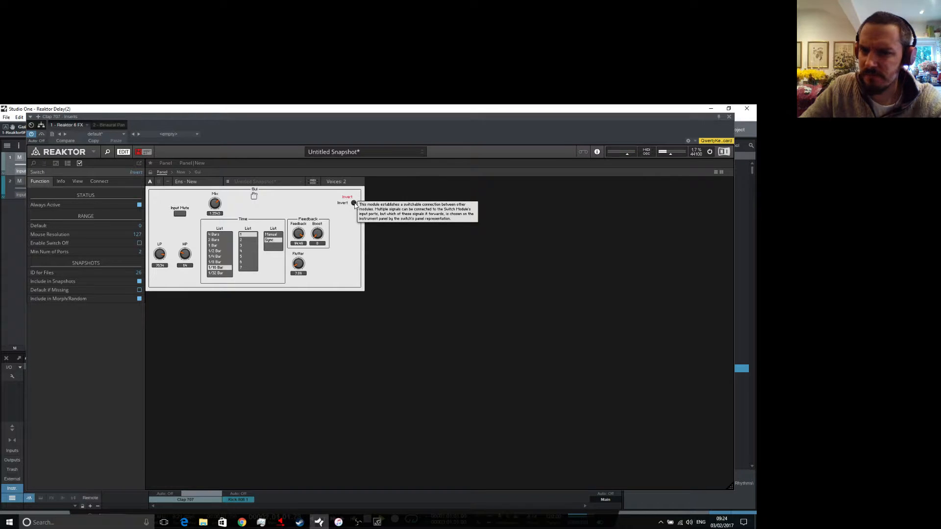
click(355, 204)
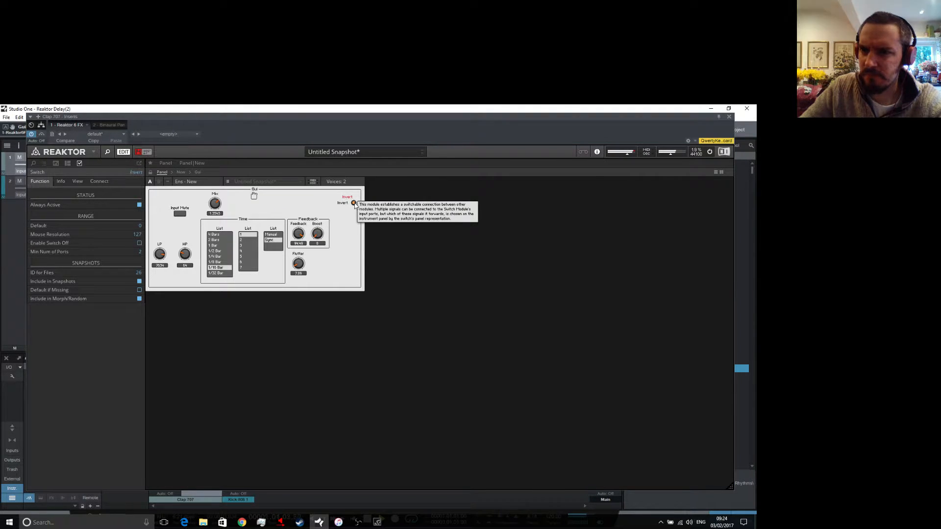
On the delay panel, set Feedback to 100, raise LP to its maximum, and set HP and Flutter to 0.
click(299, 234)
drag(161, 255, 184, 269)
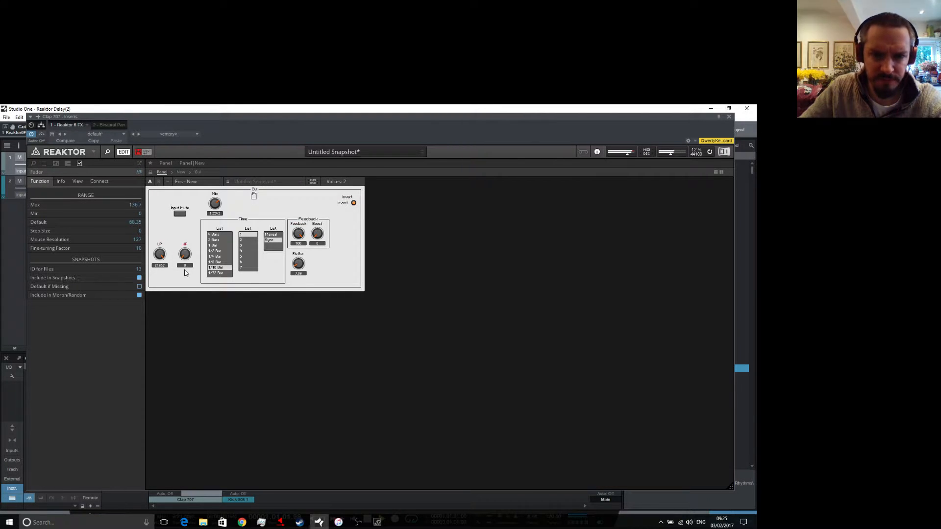
drag(298, 264, 309, 292)
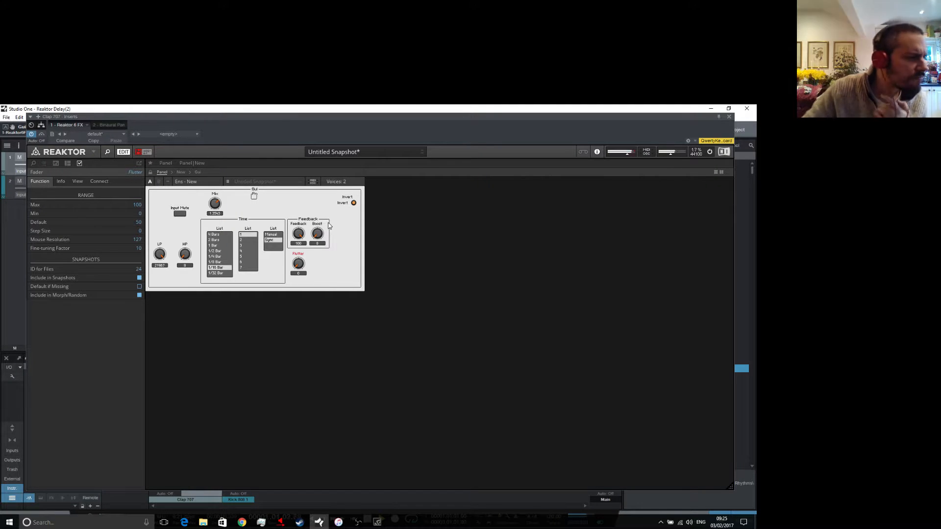
Toggle the Invert switch off, on and off again to compare the sound of the feedback.
click(354, 203)
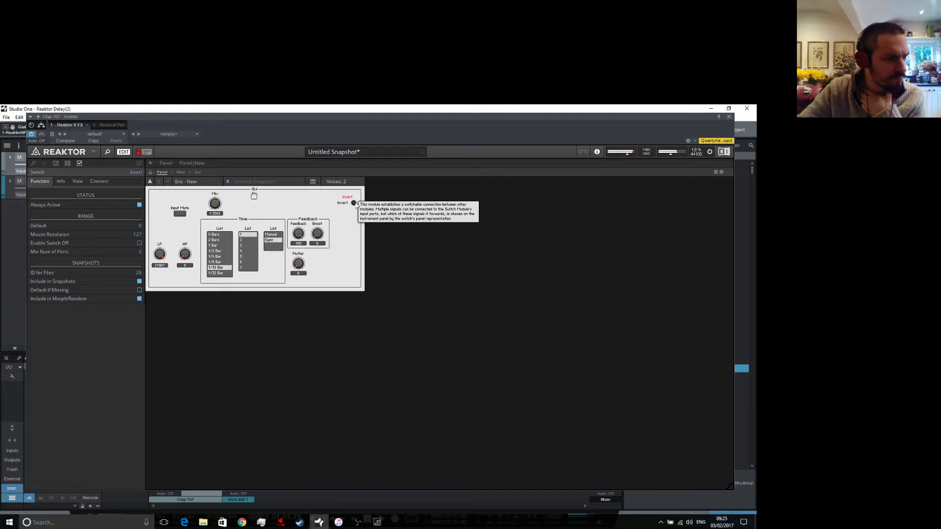
click(354, 203)
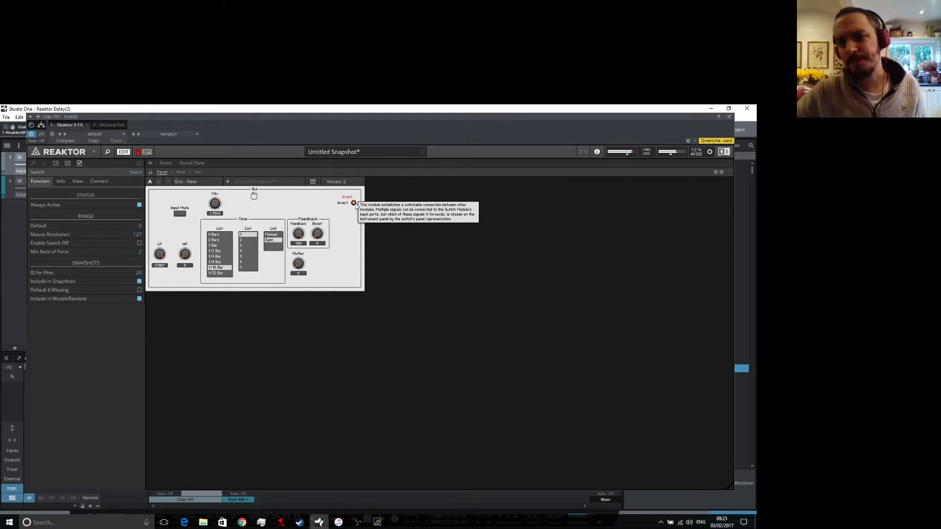
click(354, 203)
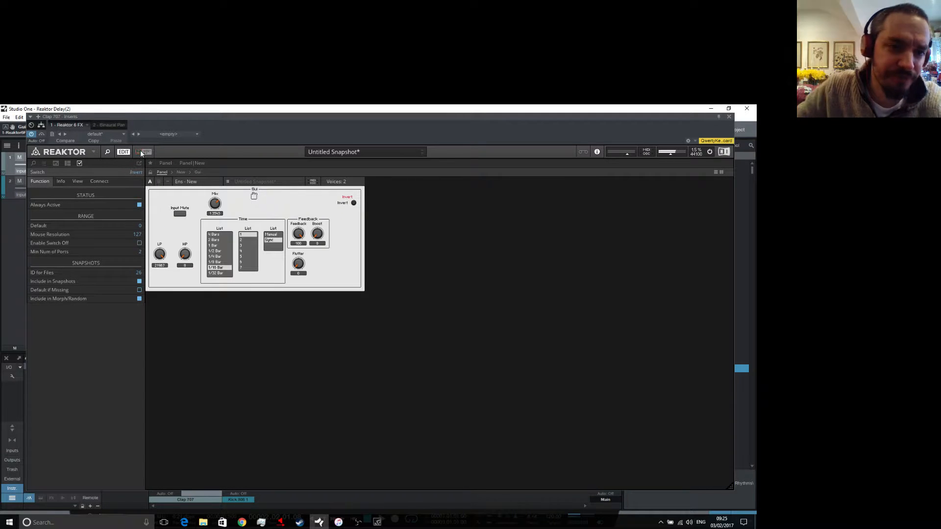
Bring in some Flutter at full Feedback, settling the Flutter knob at about 1.57.
click(300, 267)
drag(298, 236, 301, 193)
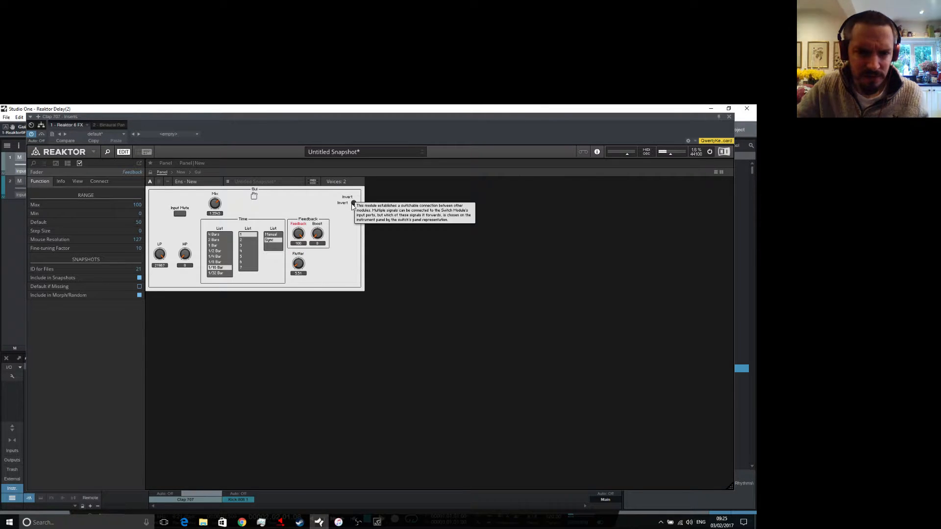
drag(297, 265, 299, 272)
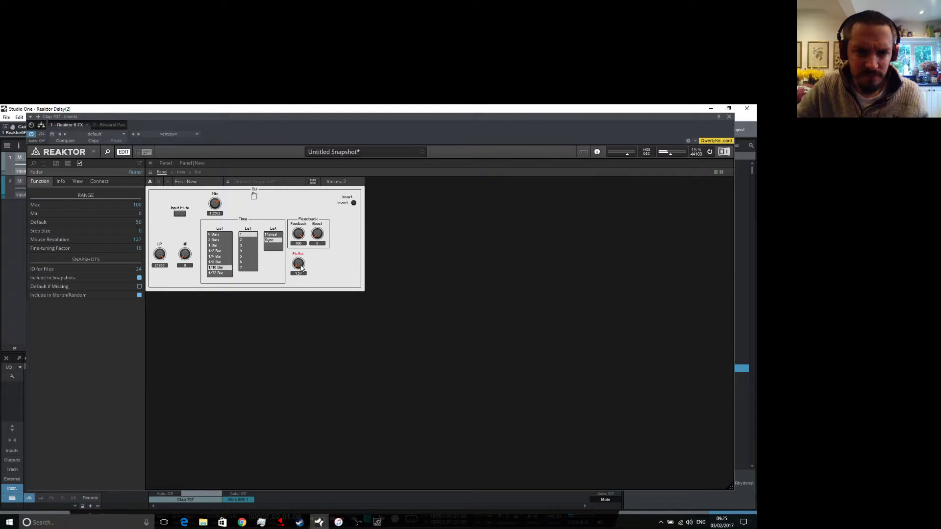
Turn Invert on, lower Feedback slightly below 100, and turn Invert off again.
click(353, 203)
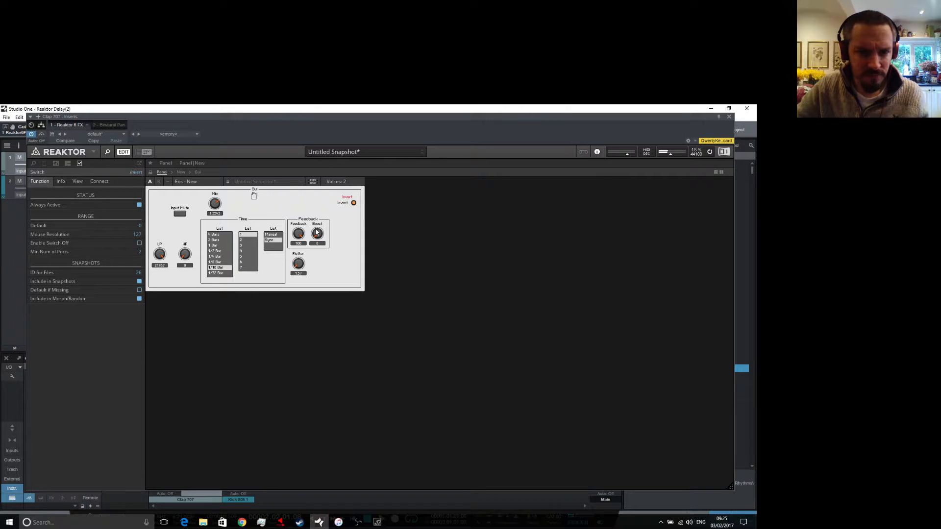
drag(299, 234, 300, 238)
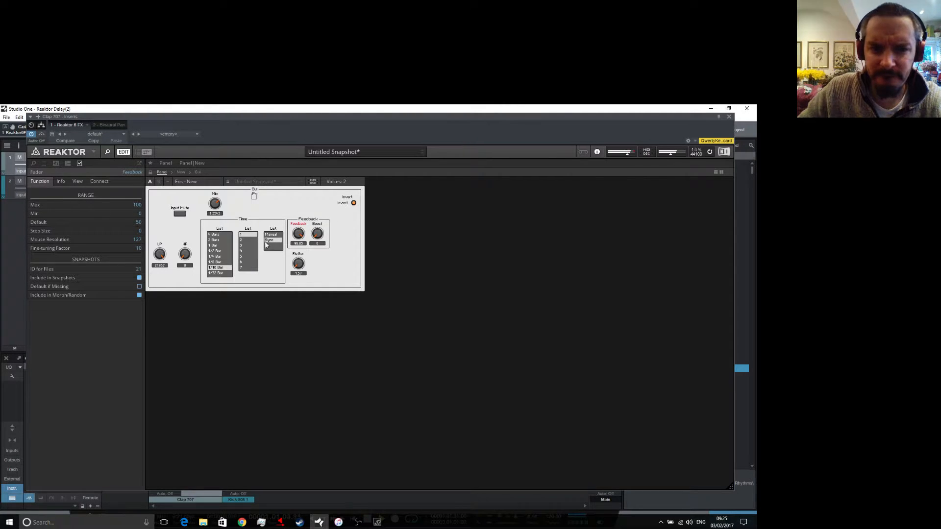
click(354, 204)
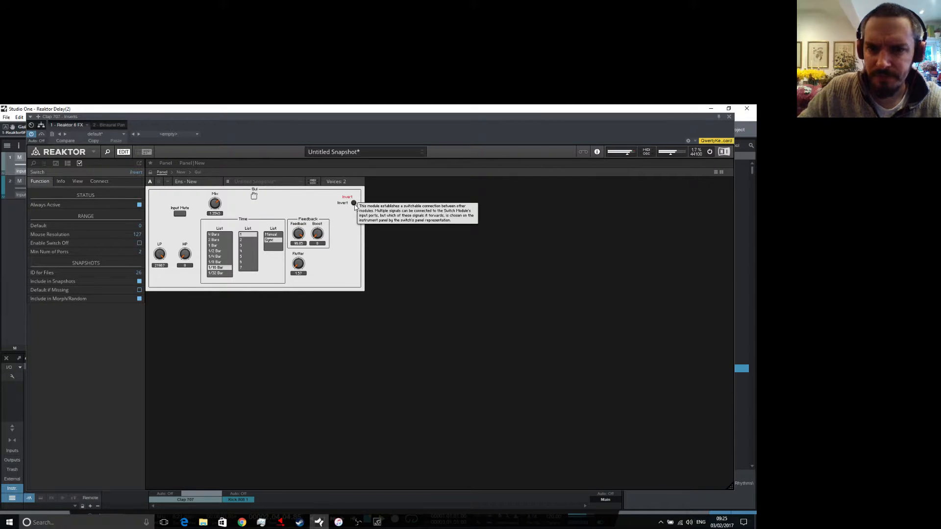
In the Audio Process macro, insert the Diffuser Delay between the 2-Pole Filter's HP output and the feedback multiplier.
click(185, 173)
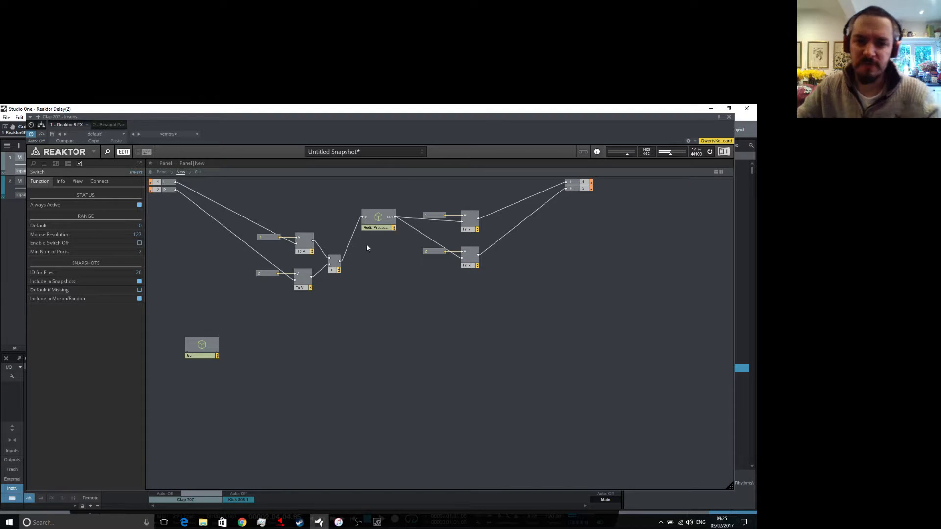
double_click(375, 221)
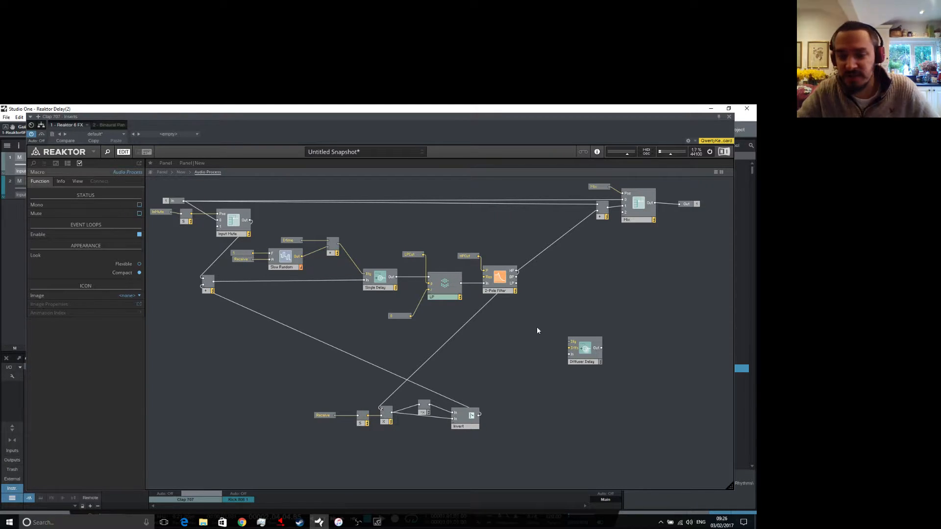
drag(586, 339, 591, 276)
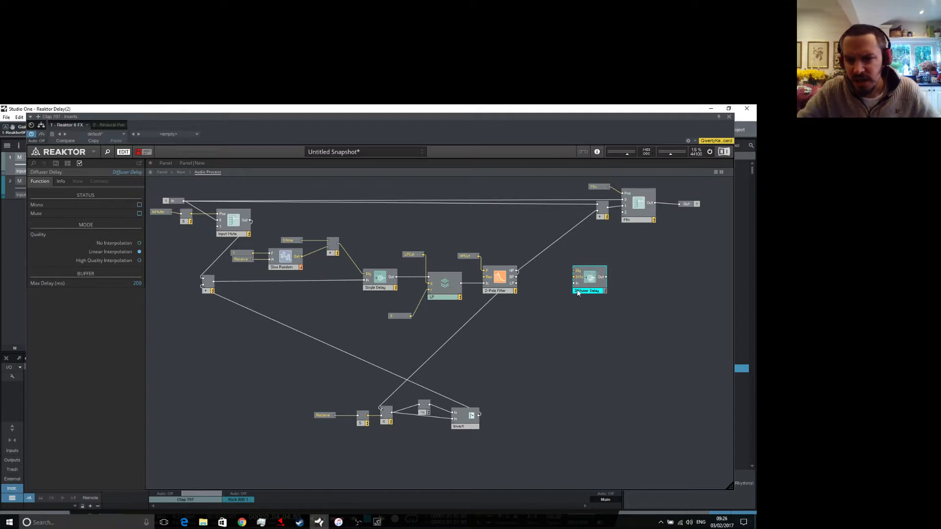
drag(591, 286, 618, 299)
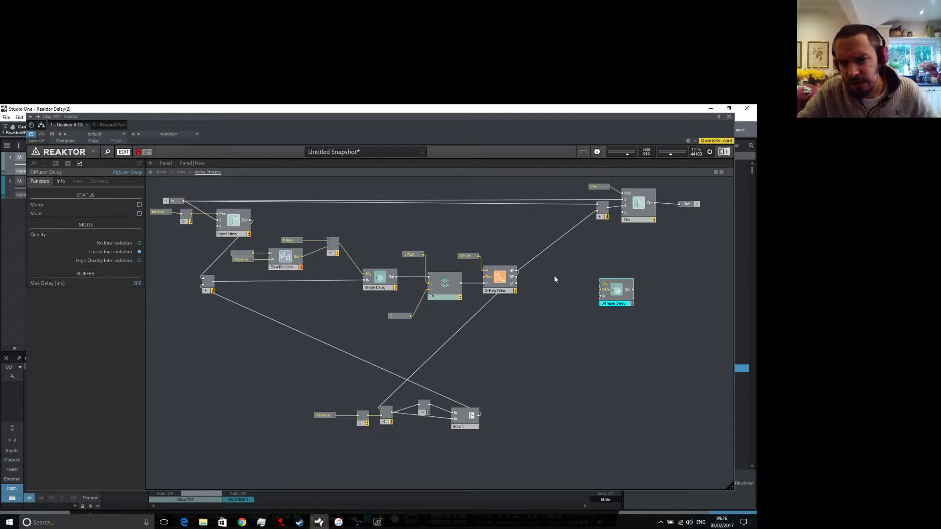
drag(517, 271, 380, 411)
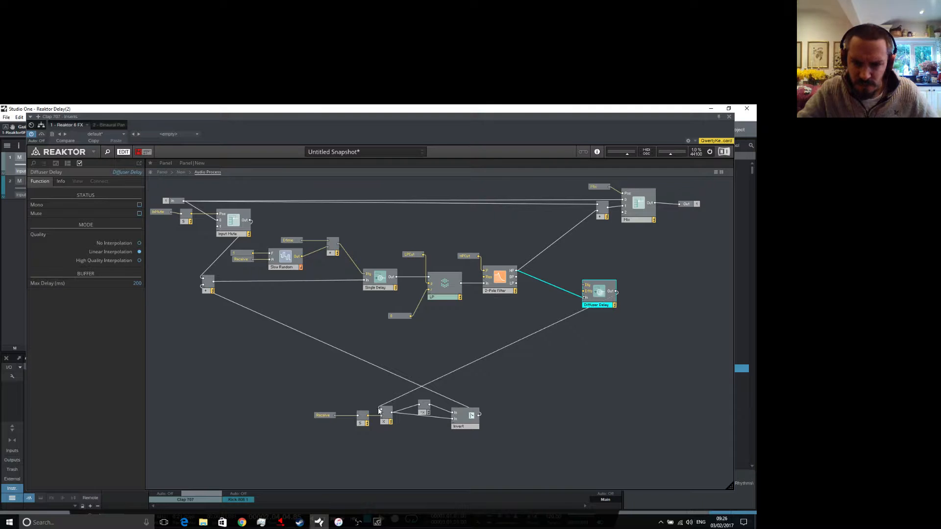
right_click(575, 265)
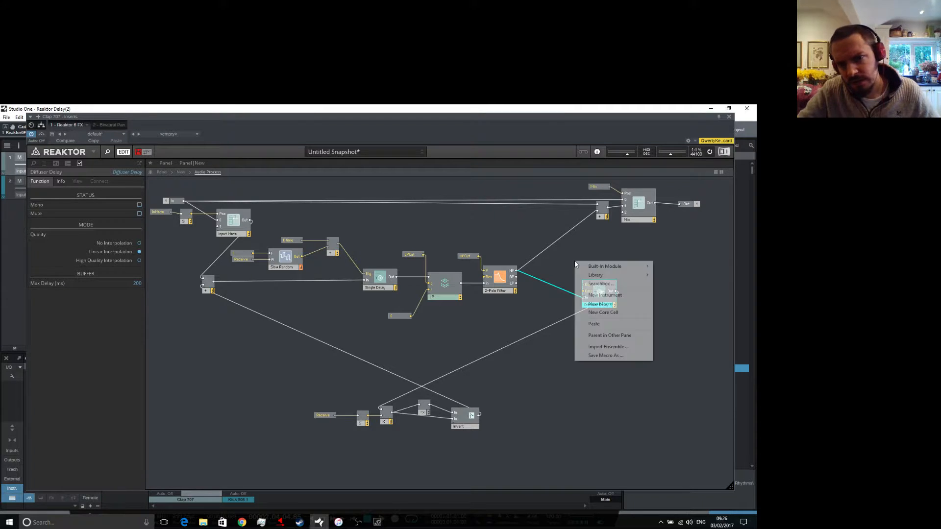
mouse_move(601, 267)
mouse_move(674, 267)
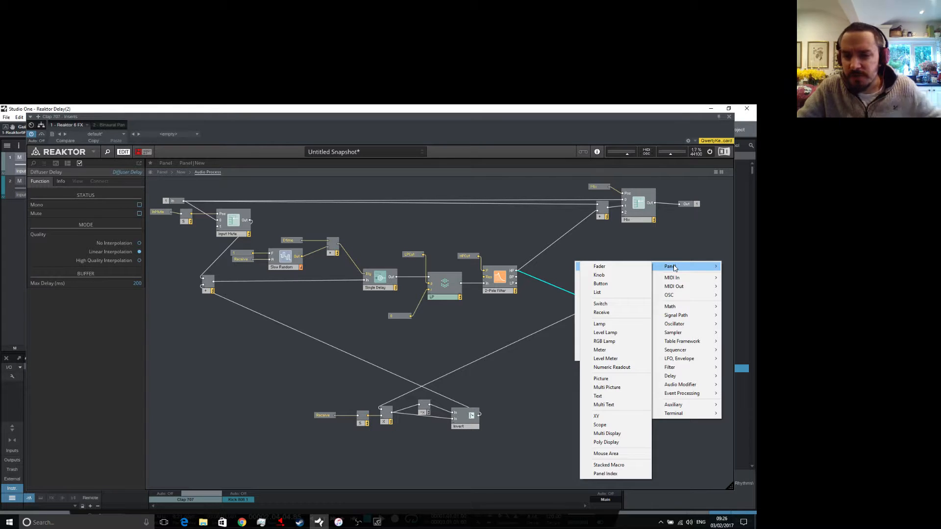
click(501, 308)
Add two Receive terminals and wire them to the delay-time and diffusion inputs of the Diffuser Delay.
right_click(606, 254)
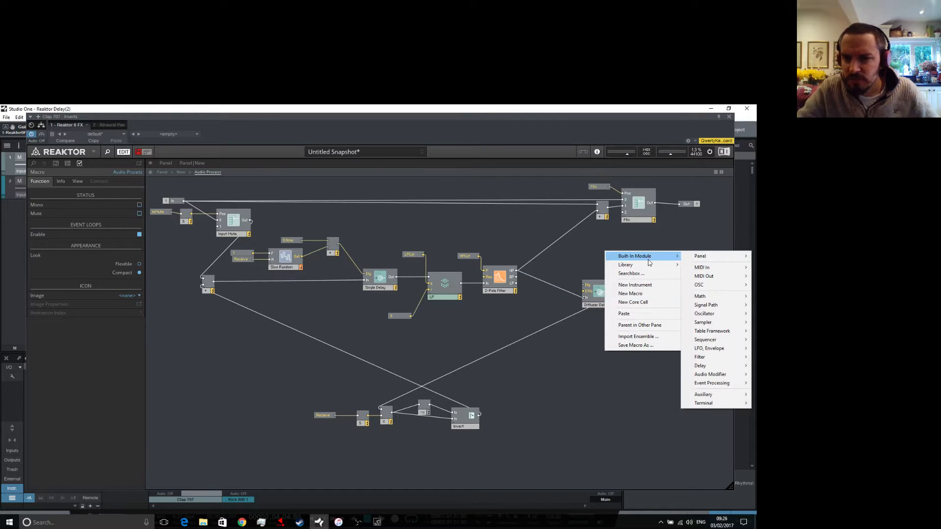
mouse_move(652, 257)
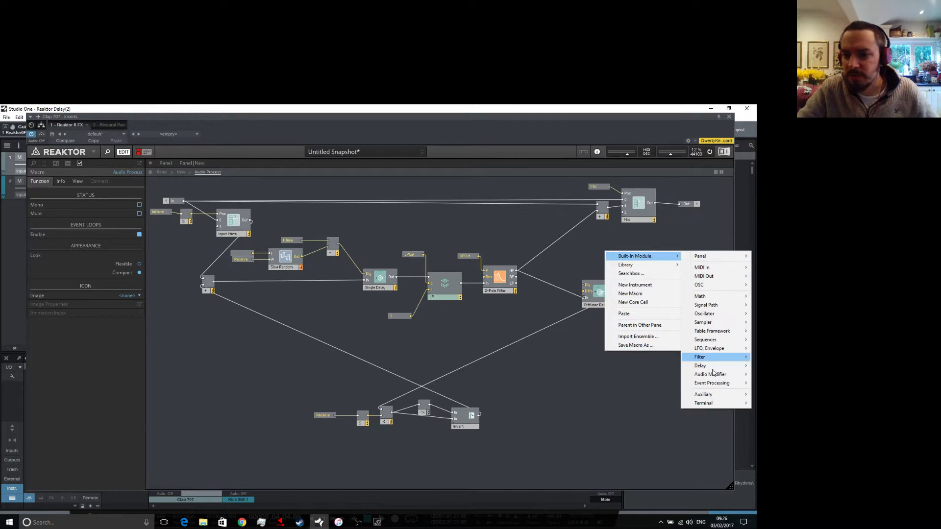
mouse_move(701, 396)
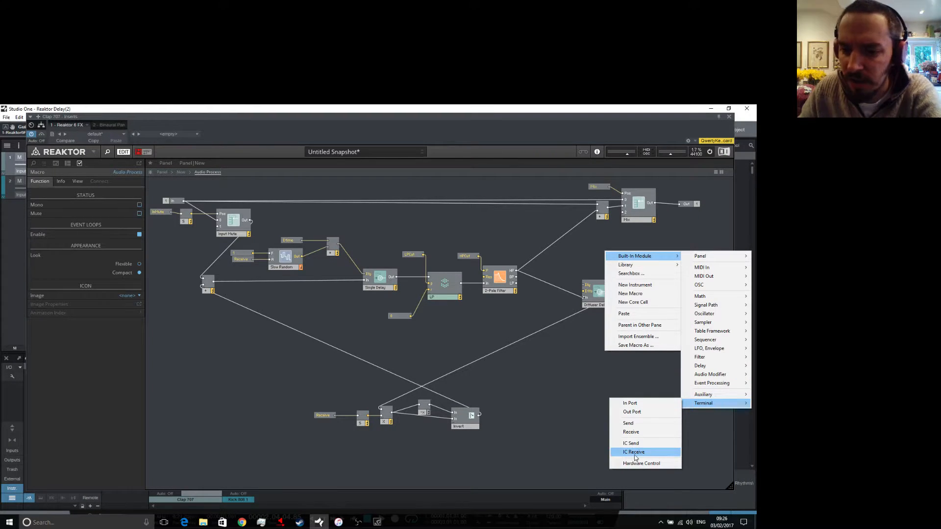
click(635, 431)
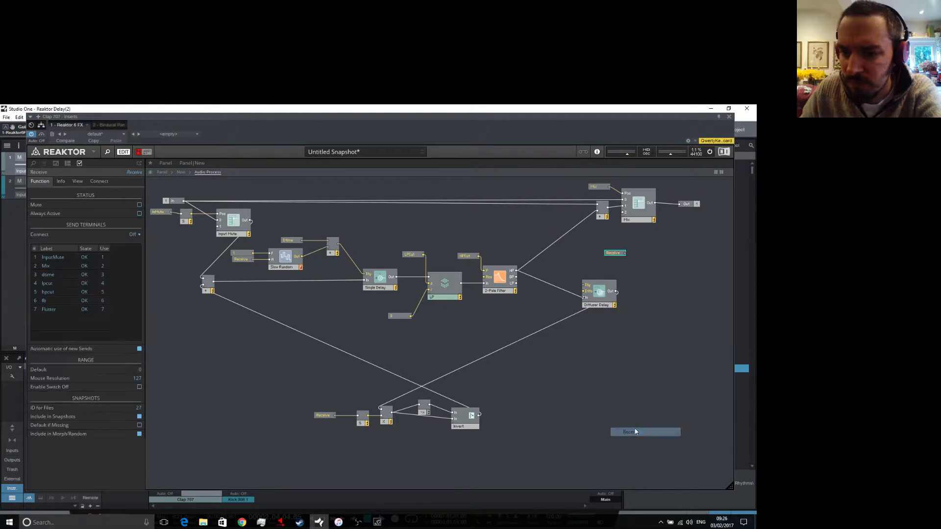
right_click(639, 280)
mouse_move(670, 290)
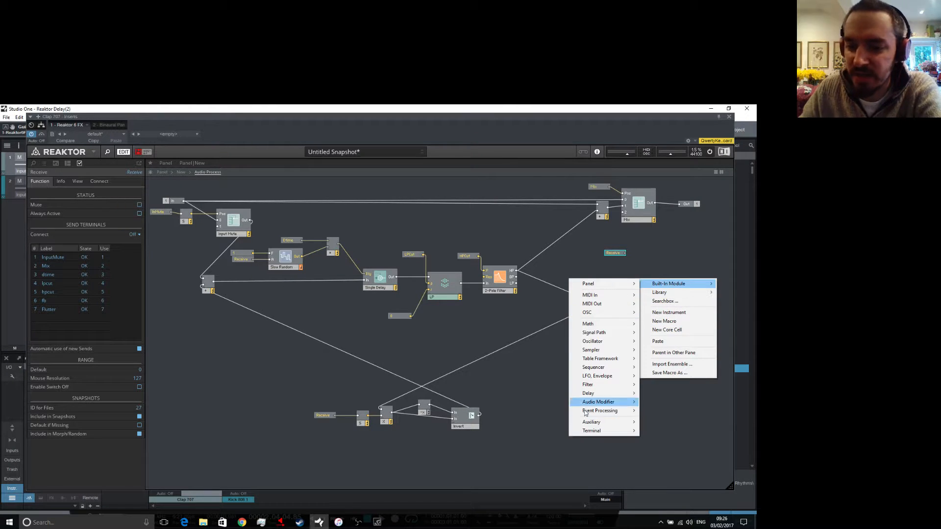
mouse_move(588, 432)
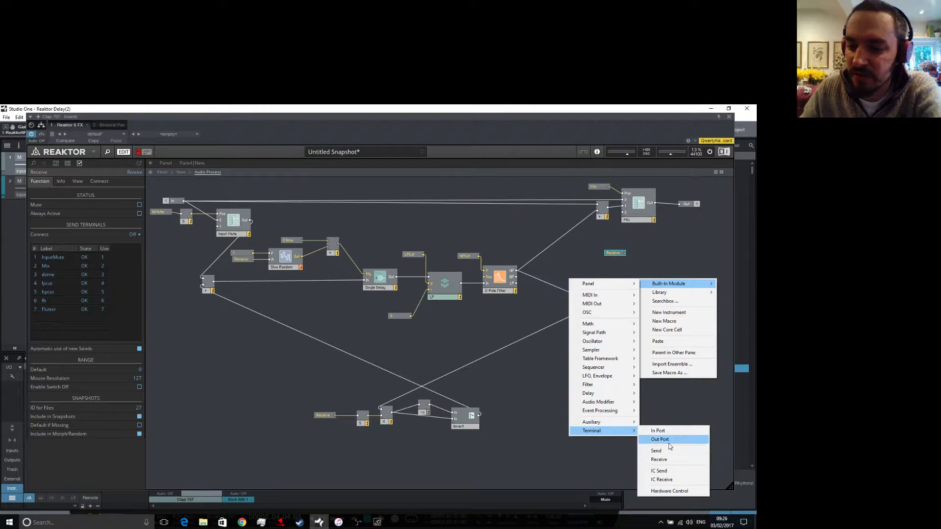
click(666, 461)
drag(613, 254, 588, 284)
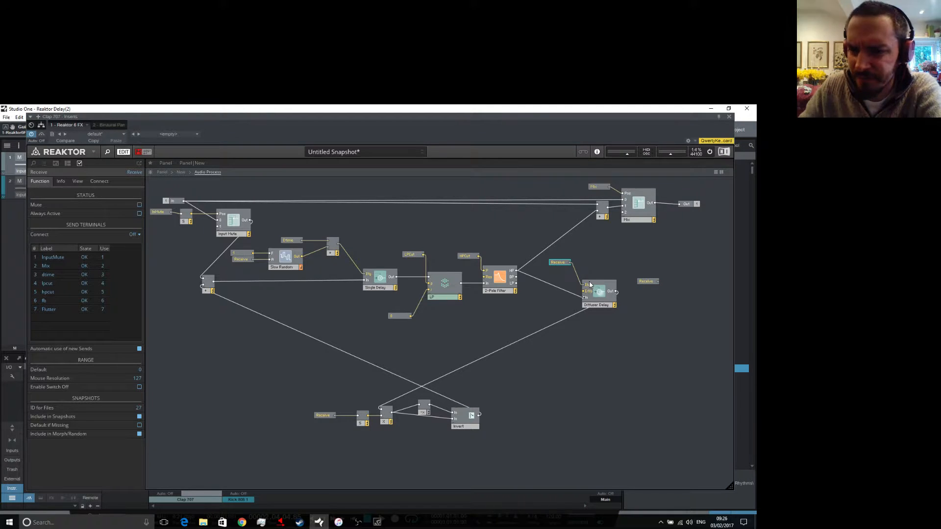
drag(654, 283, 586, 292)
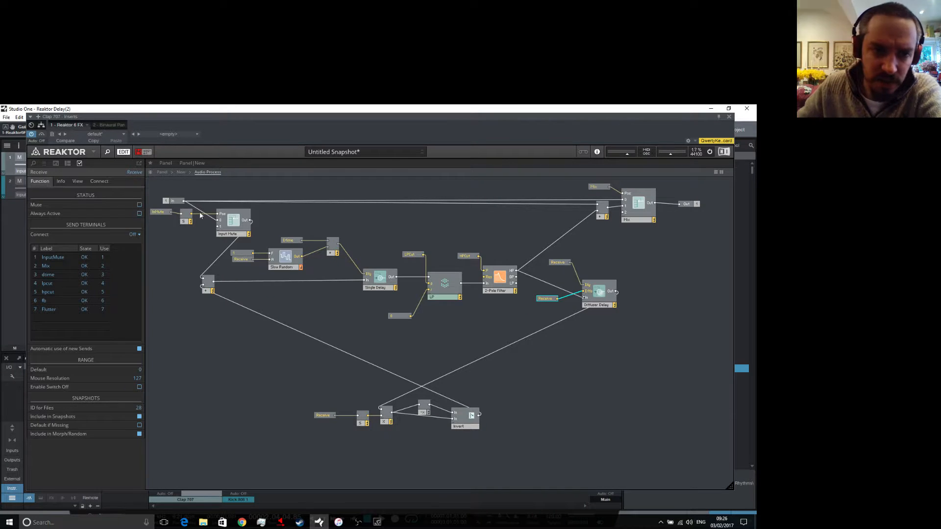
Open the Gui macro, add a Send terminal below the Invert switch, and duplicate it.
click(181, 172)
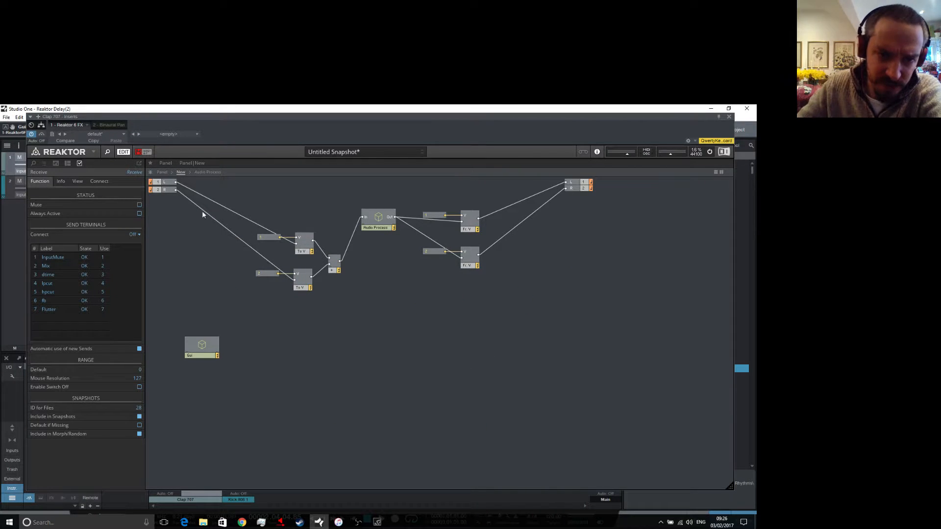
double_click(201, 349)
right_click(440, 297)
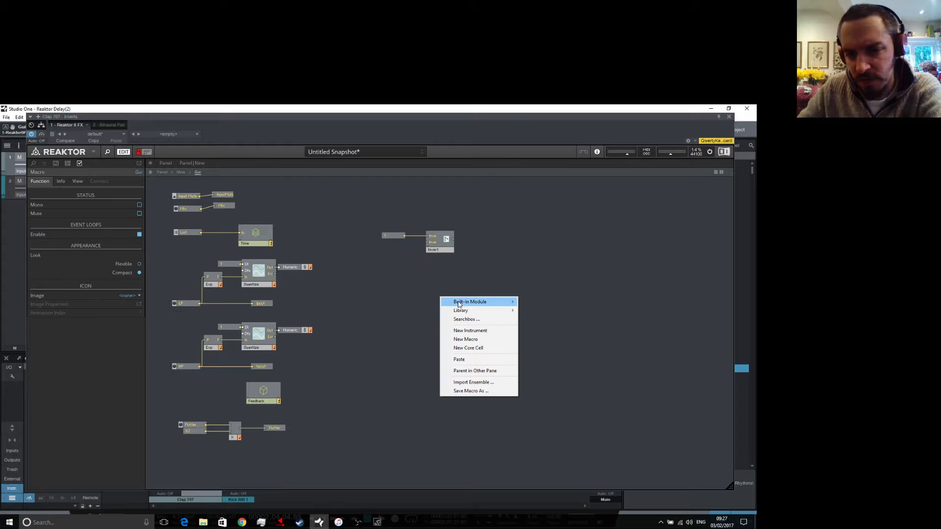
mouse_move(465, 303)
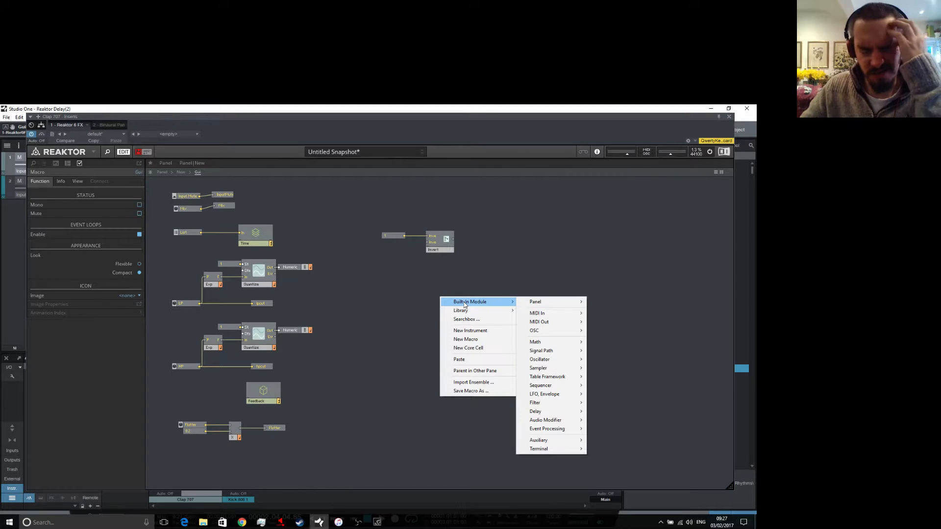
mouse_move(574, 448)
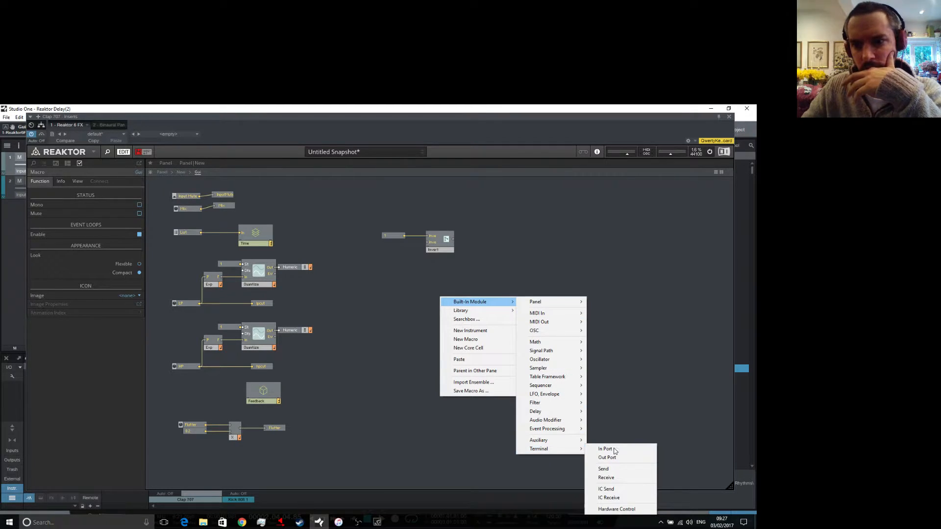
click(608, 469)
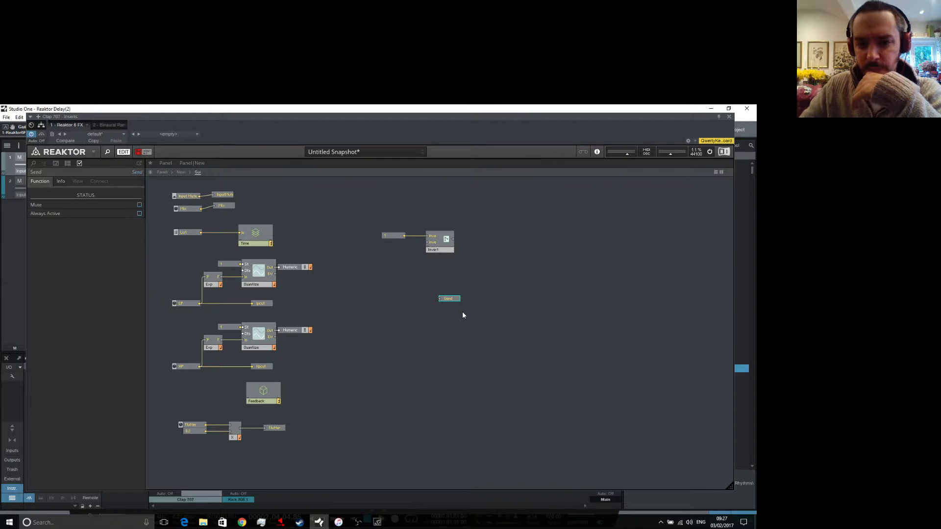
right_click(447, 300)
click(471, 331)
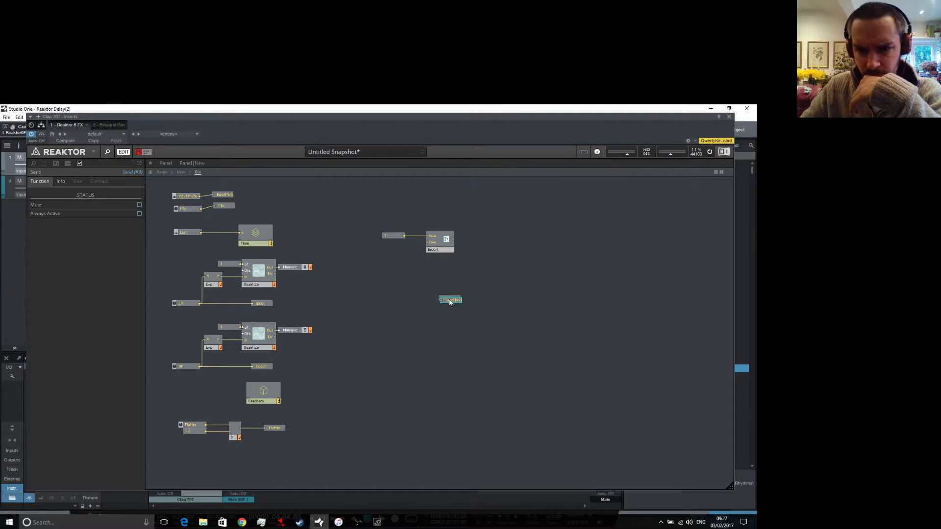
Name the two new Send terminals Size and Rotation, and space them apart by moving Rotation lower.
click(450, 299)
click(452, 299)
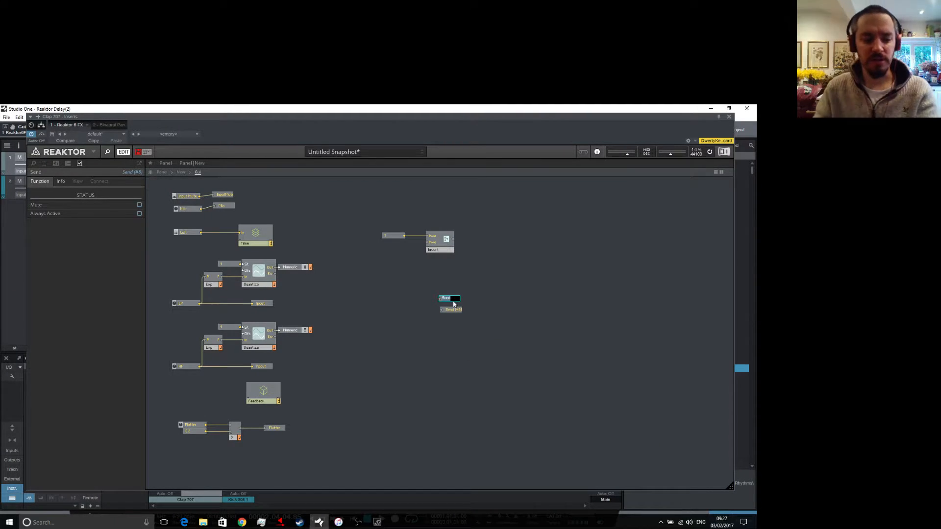
text(Size)
key(Return)
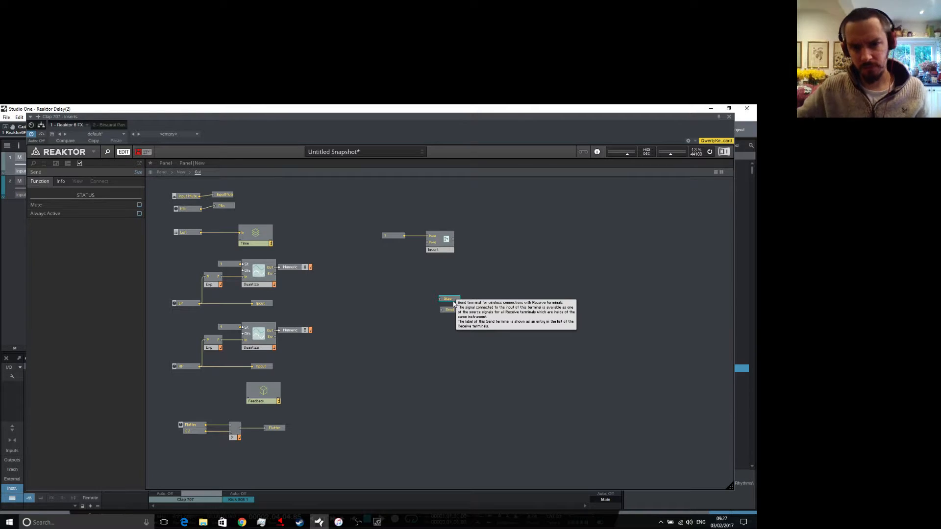
click(448, 310)
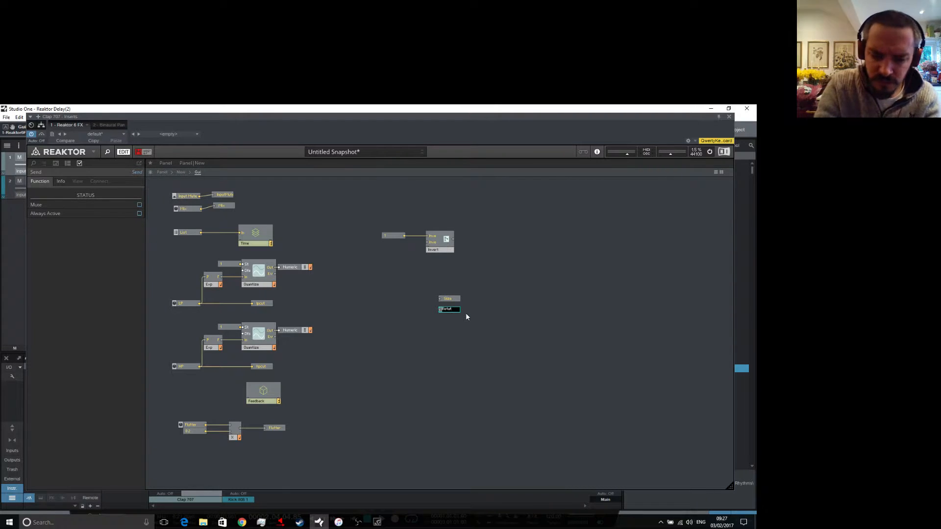
text(Rotation)
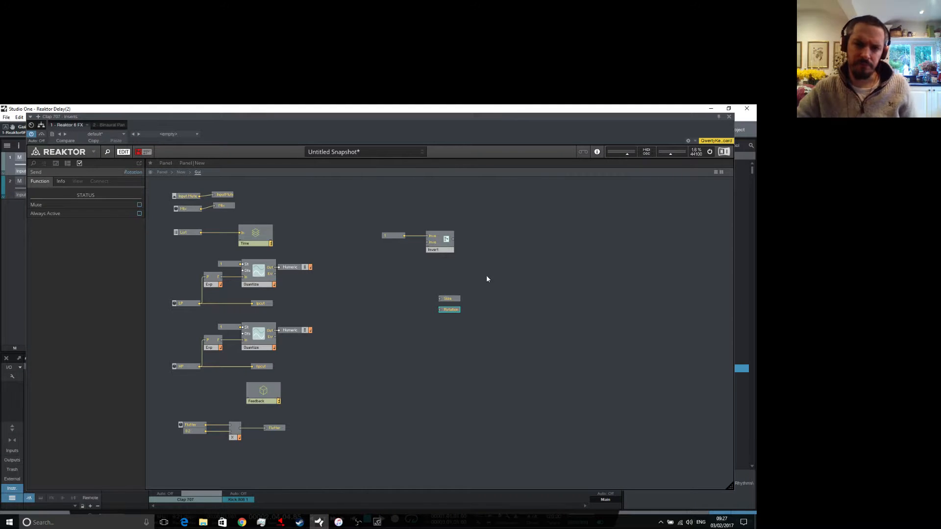
click(521, 298)
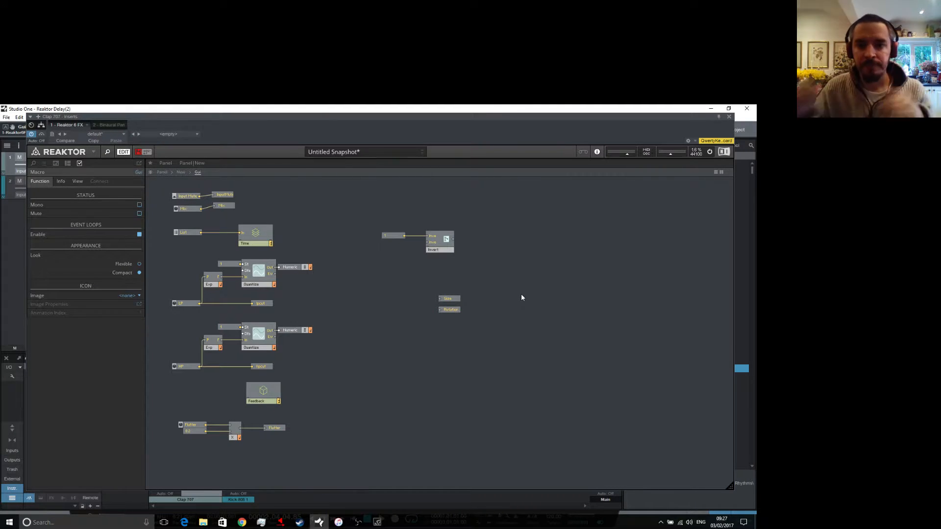
drag(448, 310, 450, 330)
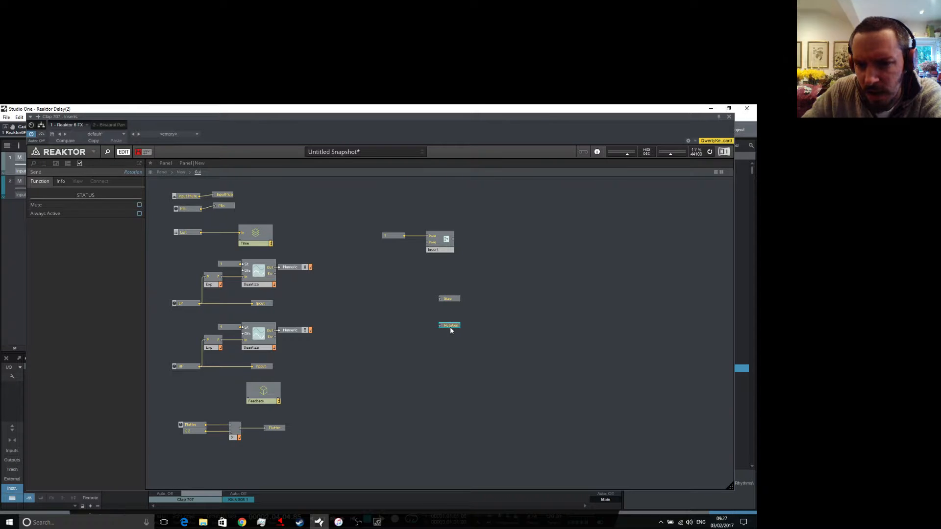
right_click(448, 335)
mouse_move(474, 342)
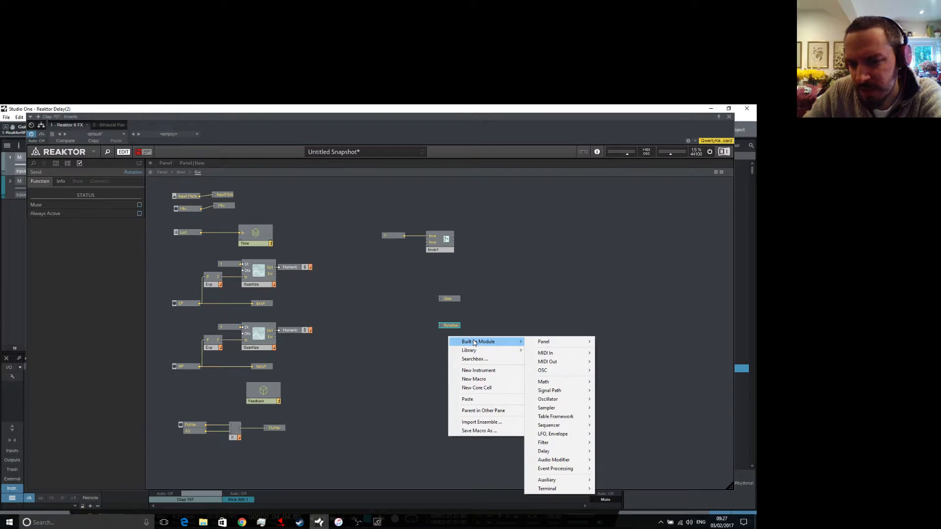
click(390, 347)
right_click(383, 326)
right_click(384, 299)
Add a knob beside the Size Send terminal, set its maximum to 20, and wire it to that terminal.
right_click(384, 298)
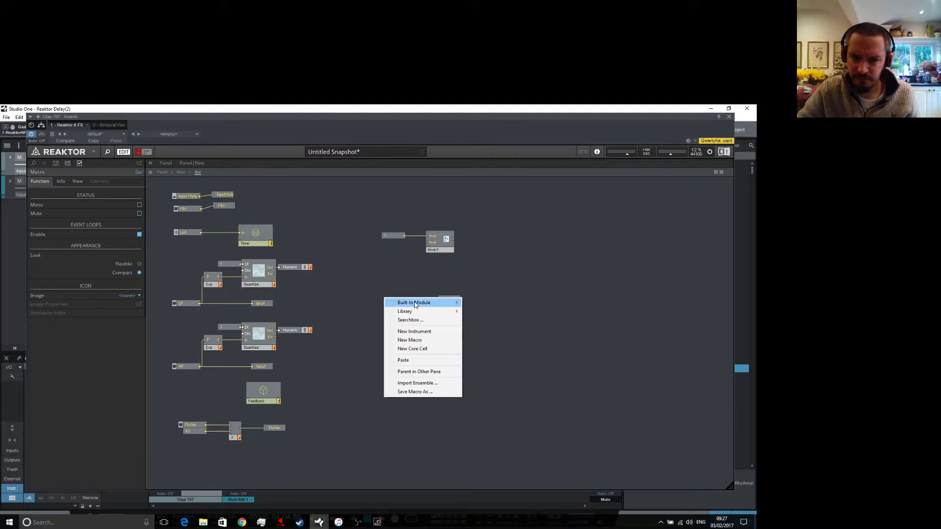
mouse_move(416, 304)
mouse_move(488, 306)
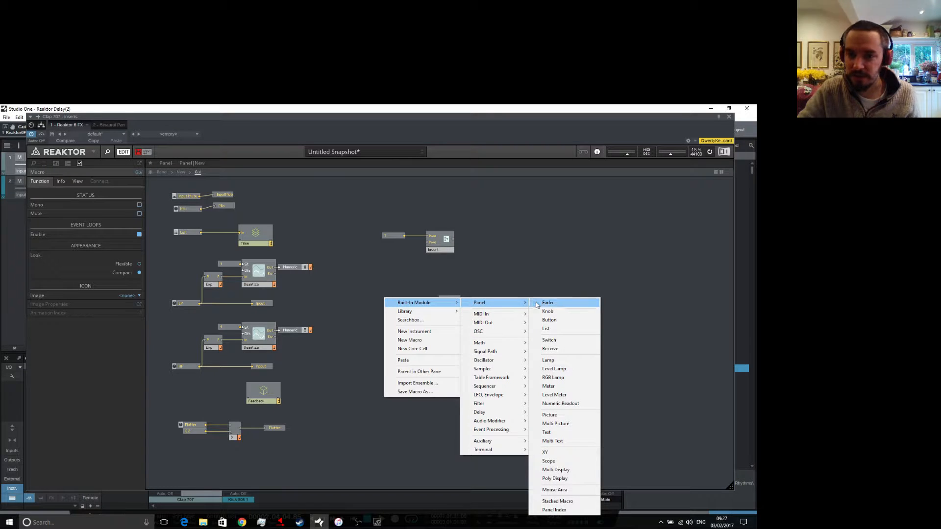
click(539, 311)
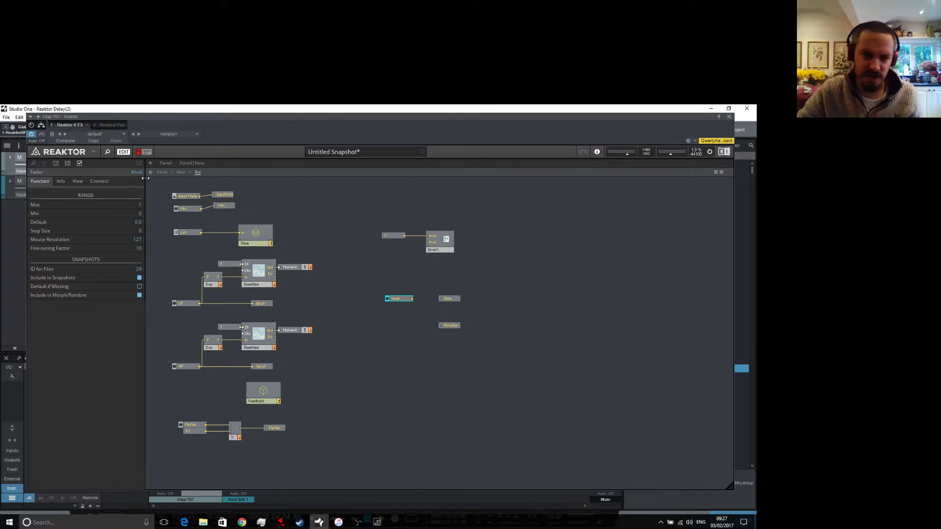
click(141, 205)
text(20)
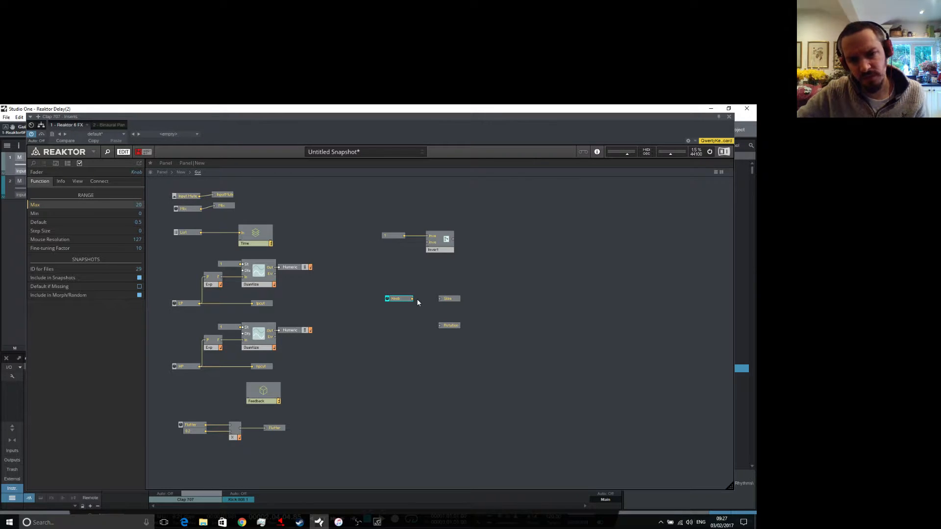
drag(411, 298, 441, 301)
Add a second knob below the first one and wire it to the Rotation Send terminal.
right_click(392, 333)
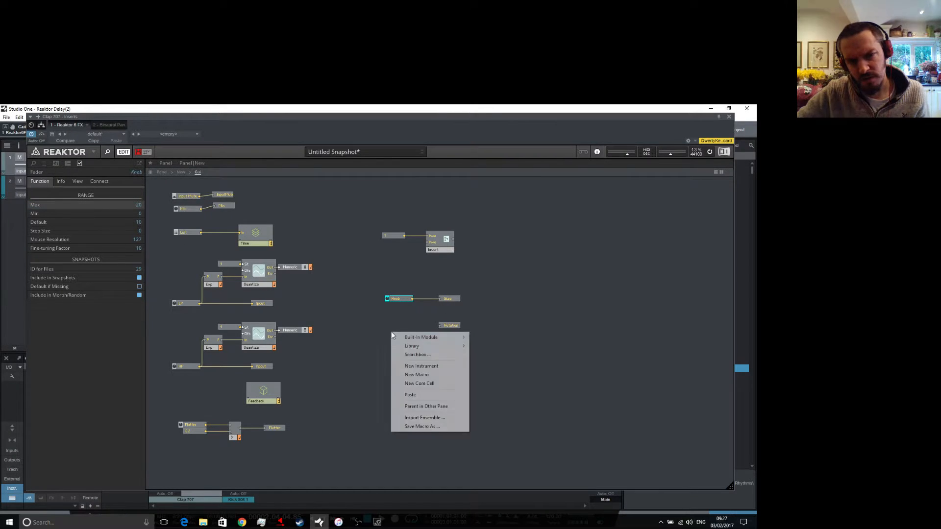
click(427, 324)
drag(399, 298, 399, 297)
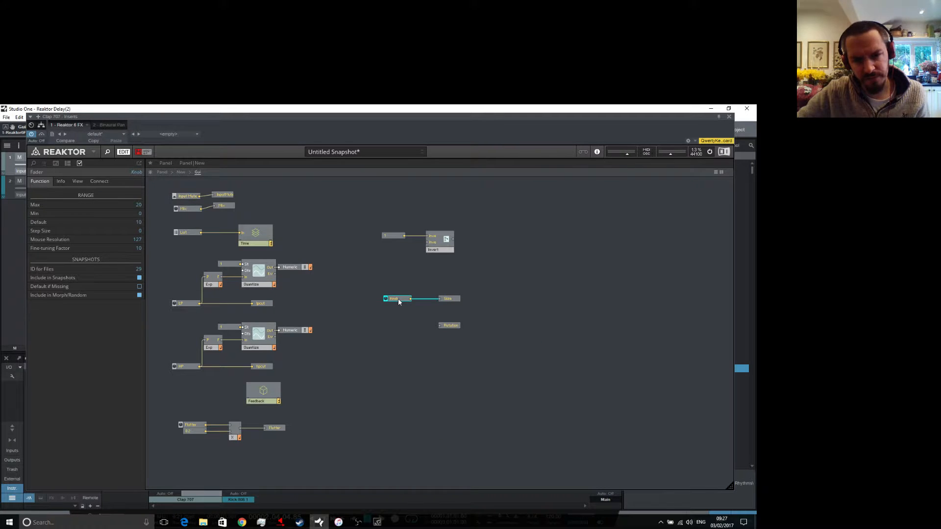
right_click(398, 326)
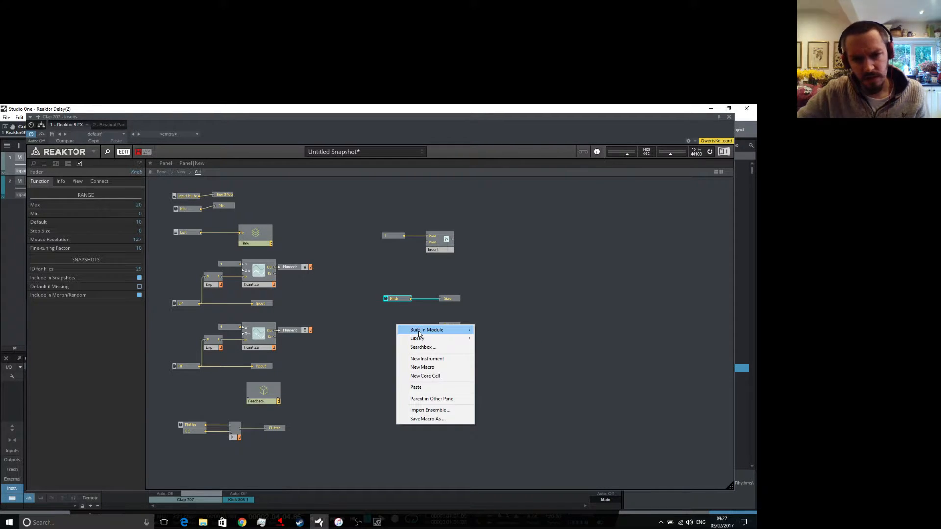
mouse_move(429, 329)
mouse_move(514, 332)
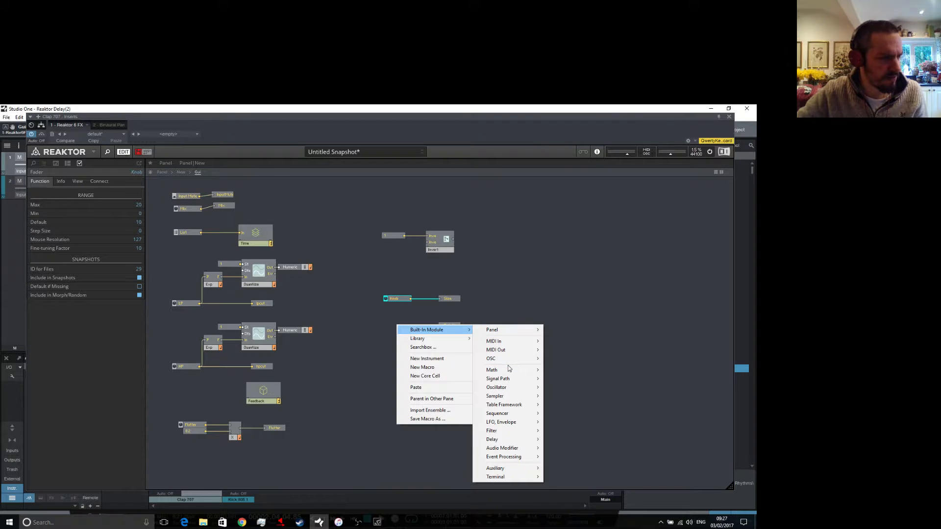
mouse_move(509, 370)
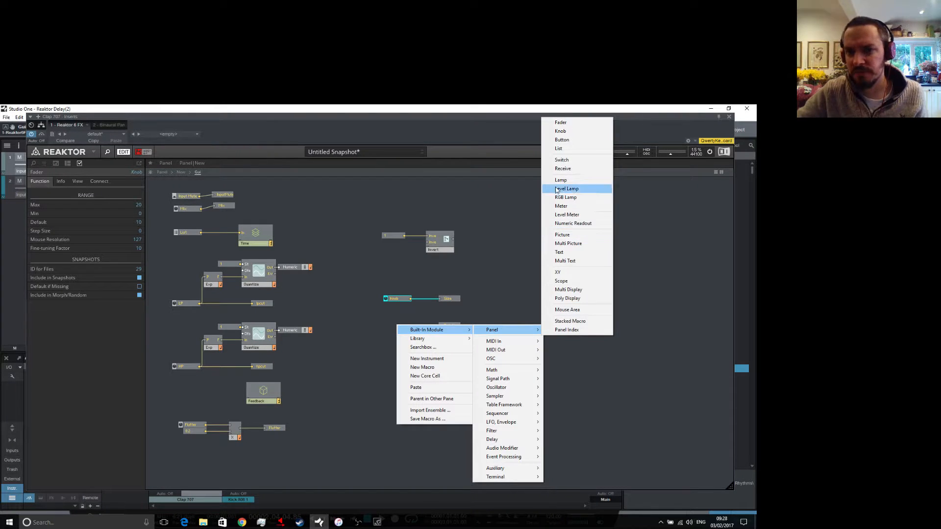
click(561, 131)
drag(412, 329, 441, 325)
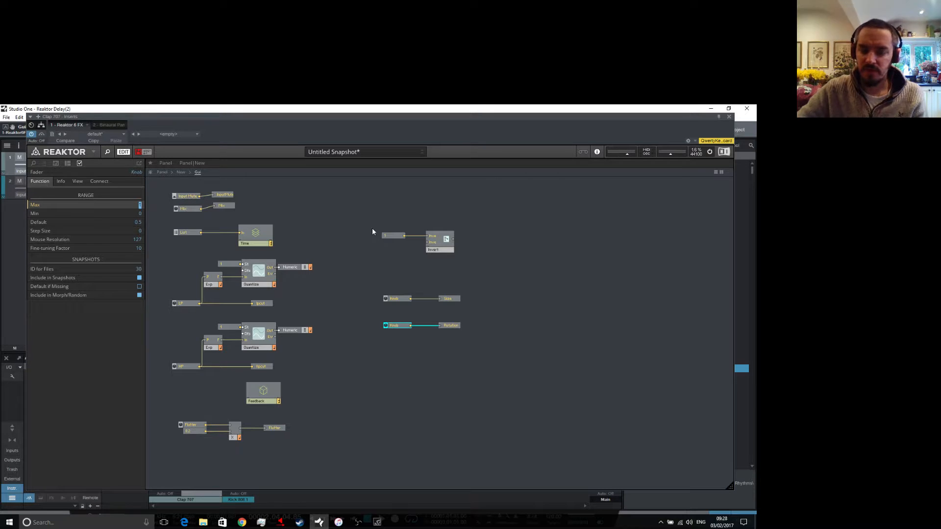
click(357, 227)
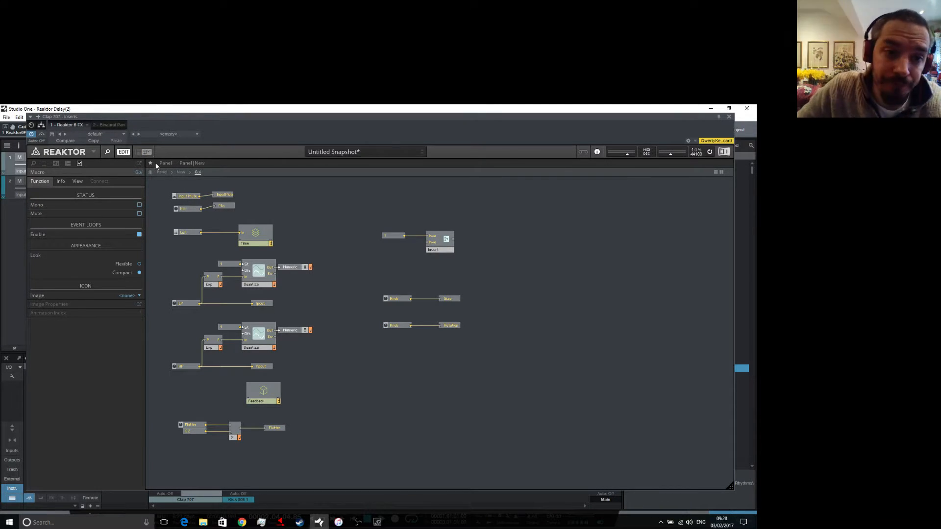
Show the instrument panel and place the two new knobs side by side below the Invert switch.
click(166, 172)
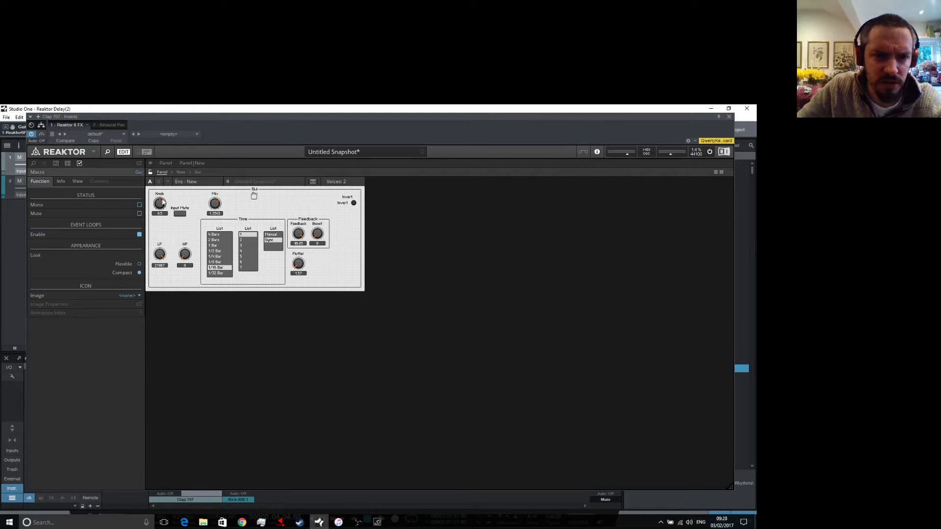
drag(159, 204, 358, 244)
drag(160, 203, 380, 244)
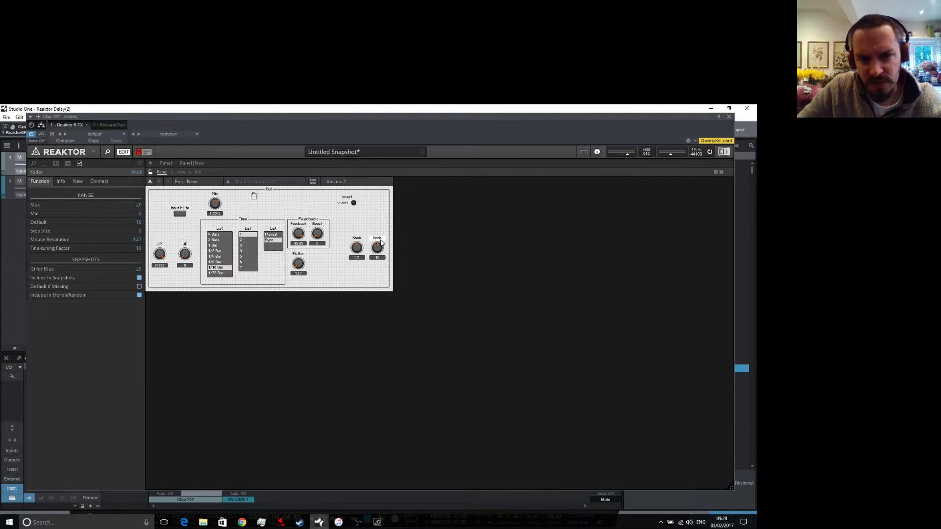
Rename the knob with maximum 20 to Size and the other new knob to Rotation.
double_click(378, 238)
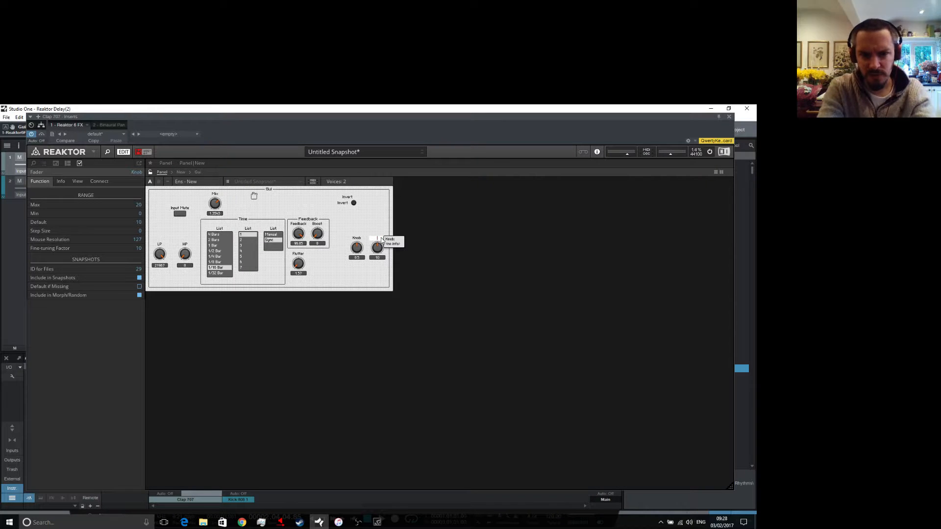
text(Size)
key(Return)
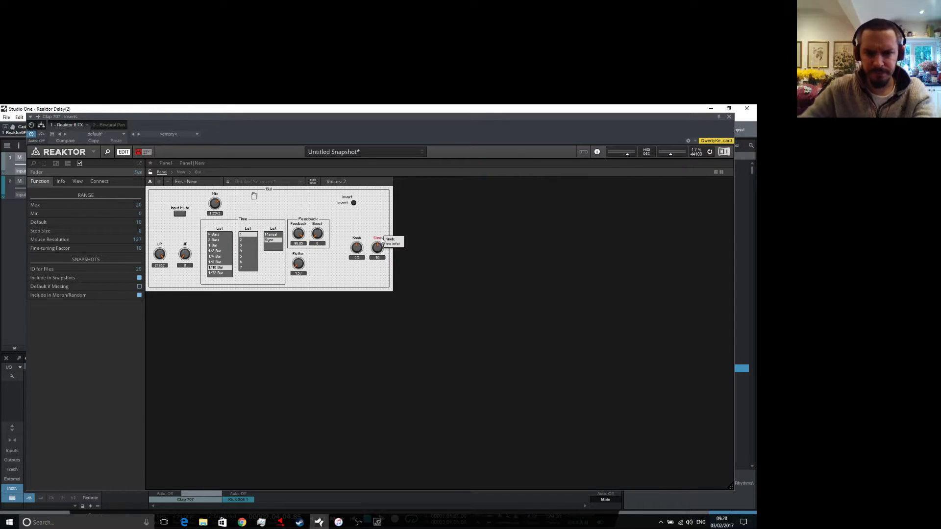
click(360, 240)
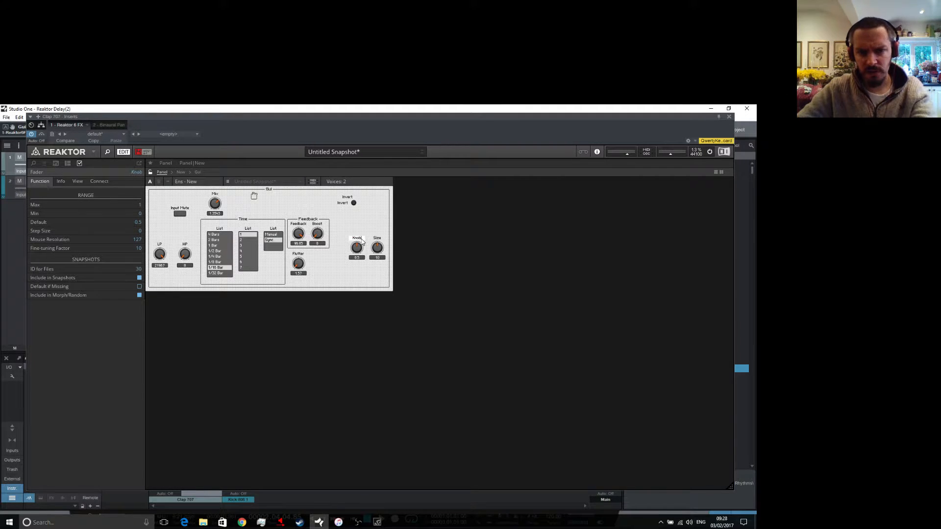
key(BackSpace)
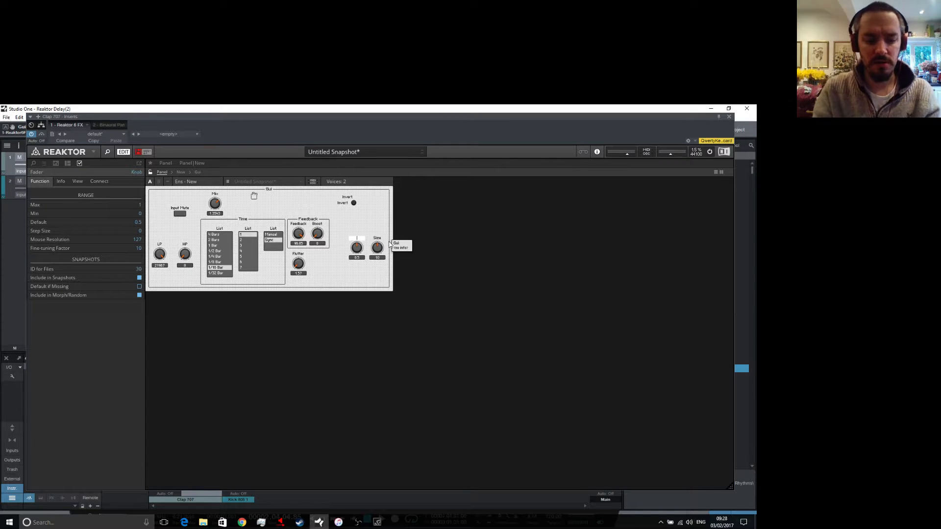
text(Rotation)
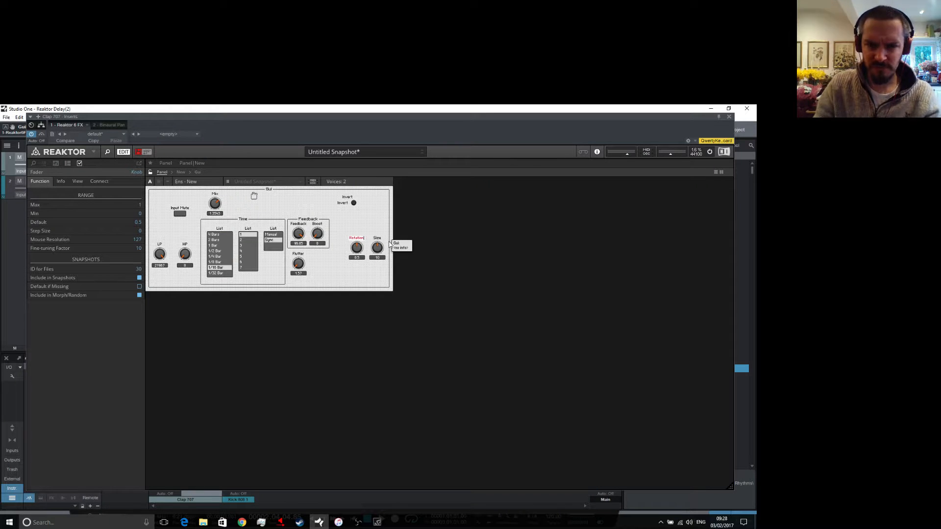
key(Return)
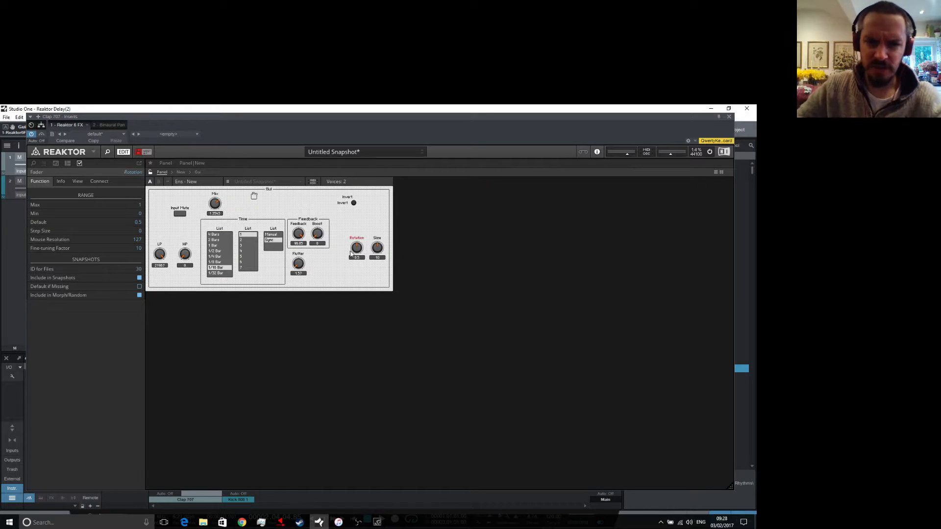
Test the delay by raising Size, setting Flutter to 0, adjusting Feedback slightly, and lowering Rotation.
click(377, 248)
drag(375, 219, 375, 220)
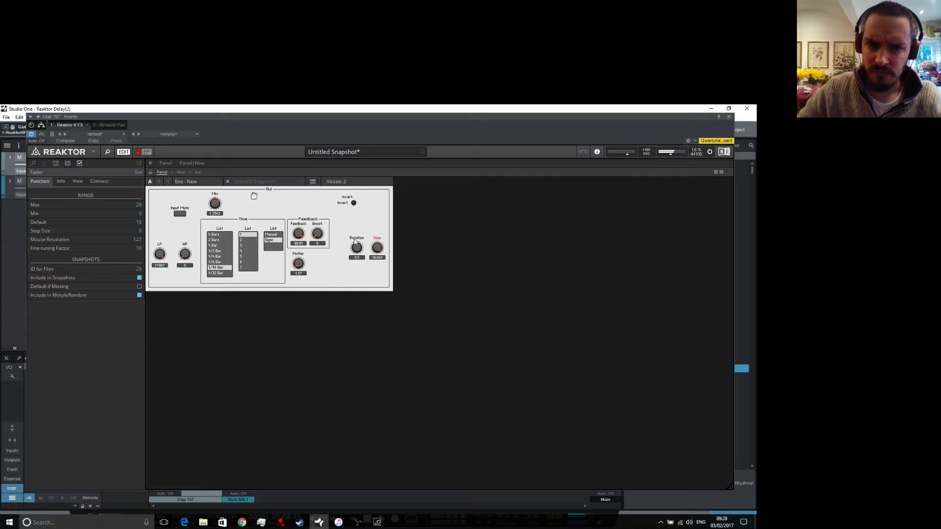
drag(295, 265, 309, 293)
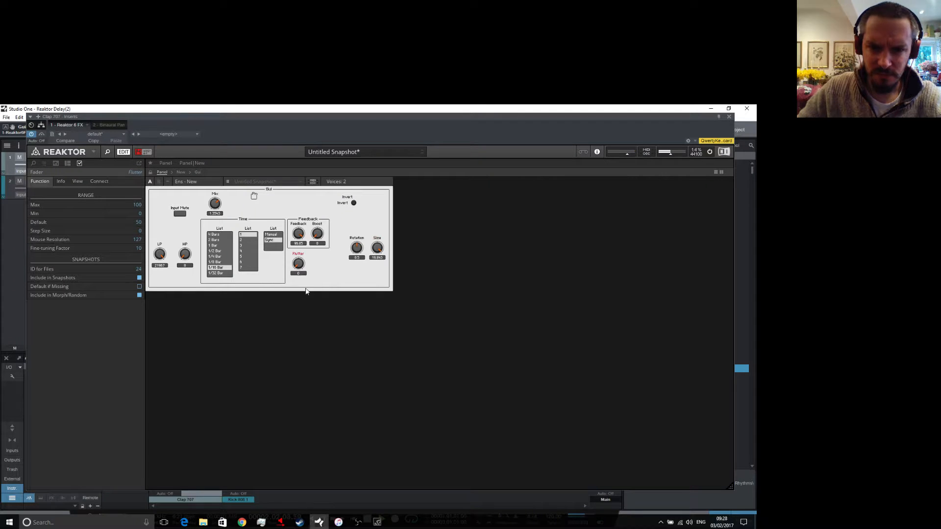
click(302, 236)
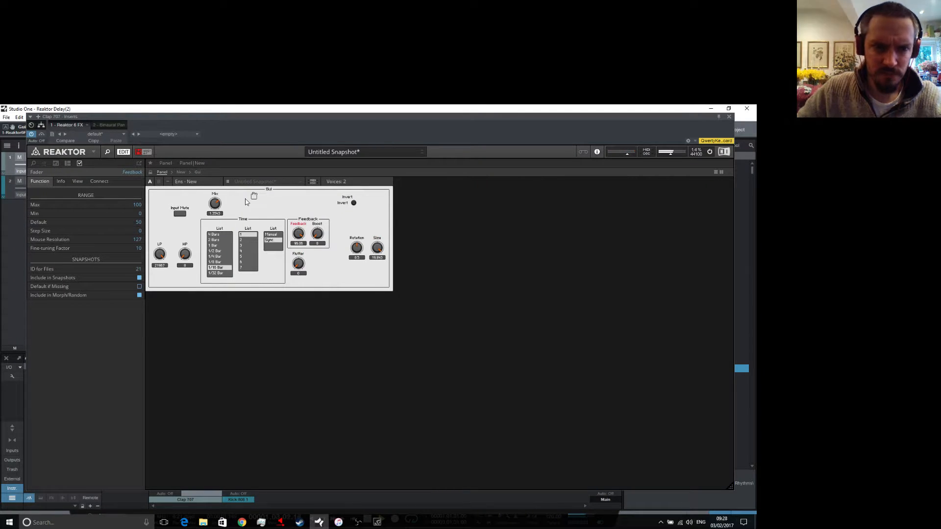
drag(356, 248, 376, 265)
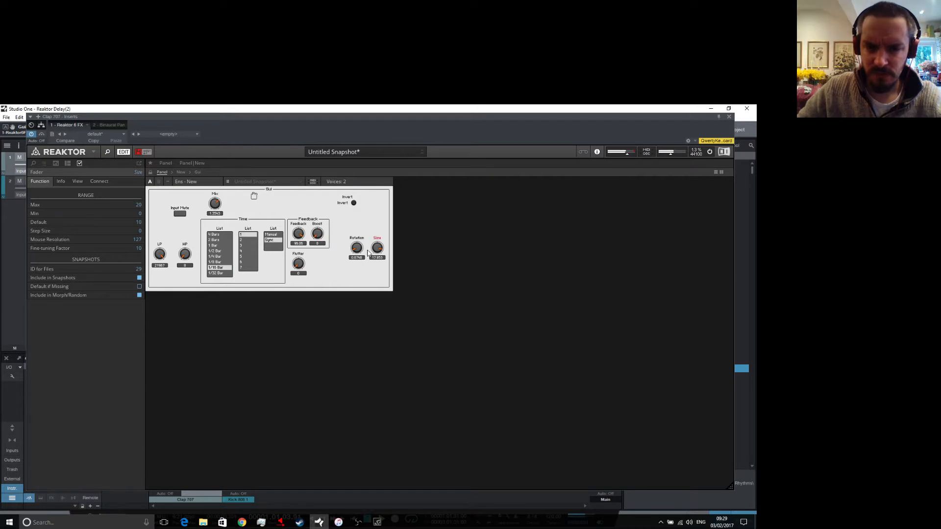
In the Audio Process macro, connect the Receive terminal on the Diffuser Delay's delay-time input to the Size send.
click(197, 173)
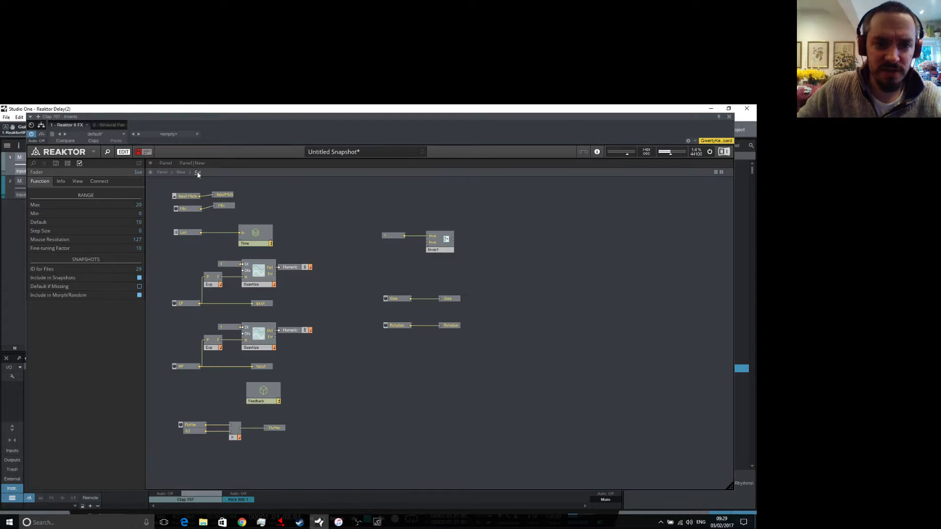
double_click(352, 286)
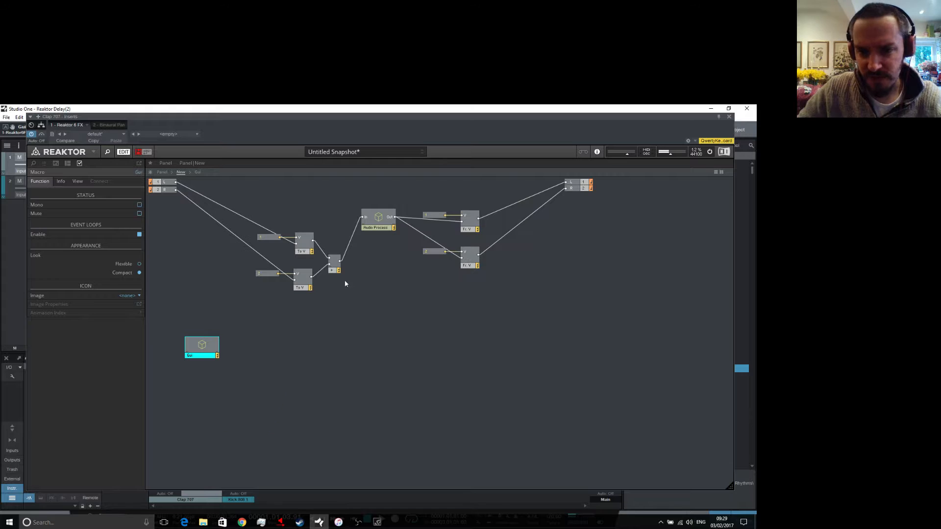
double_click(382, 229)
click(560, 265)
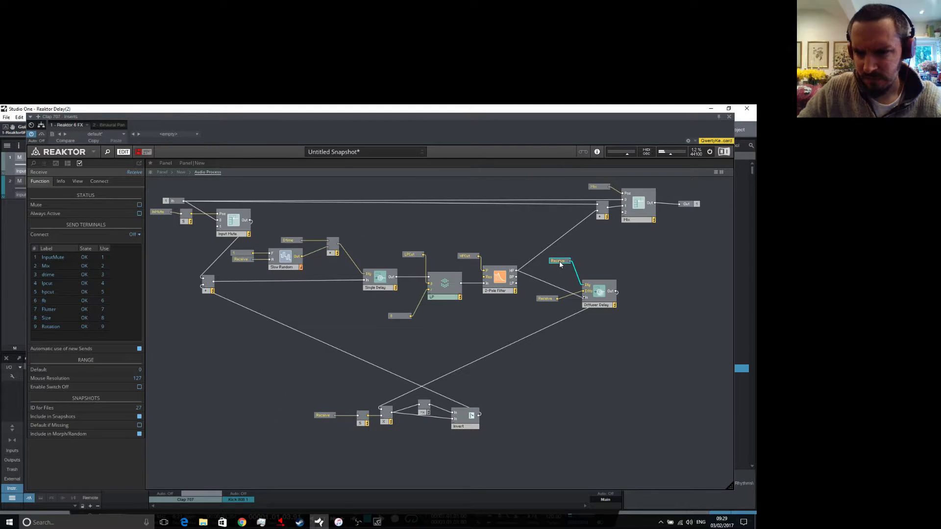
click(141, 235)
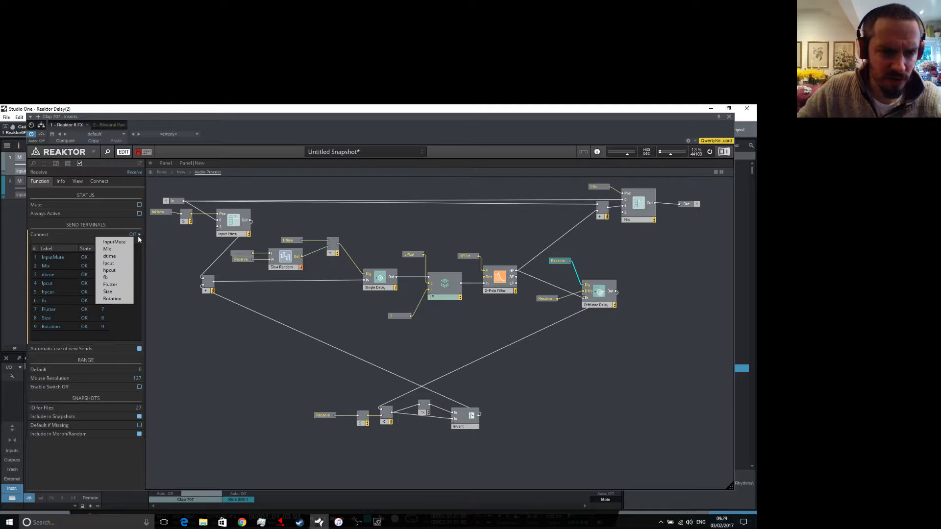
click(114, 297)
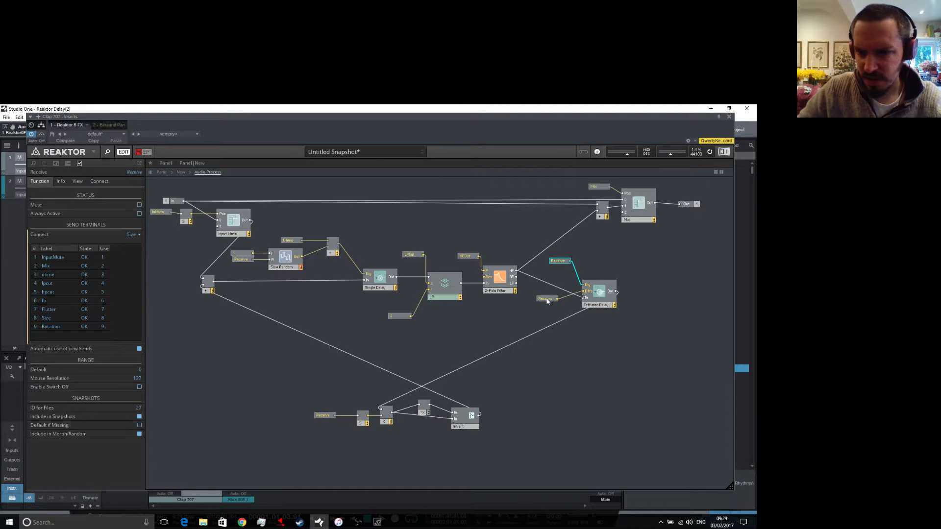
Connect the other Receive terminal feeding the Diffuser Delay, just below the Size one, to the Rotation send.
click(546, 299)
click(138, 235)
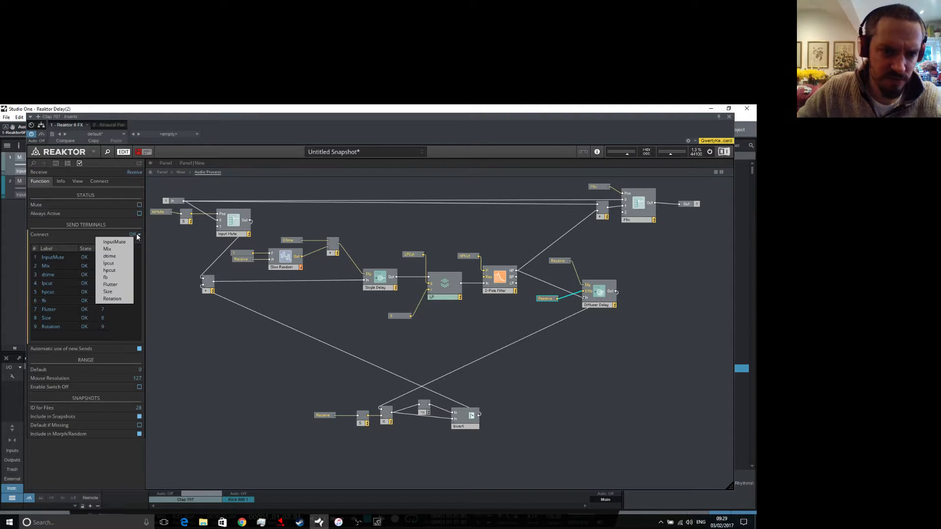
click(113, 302)
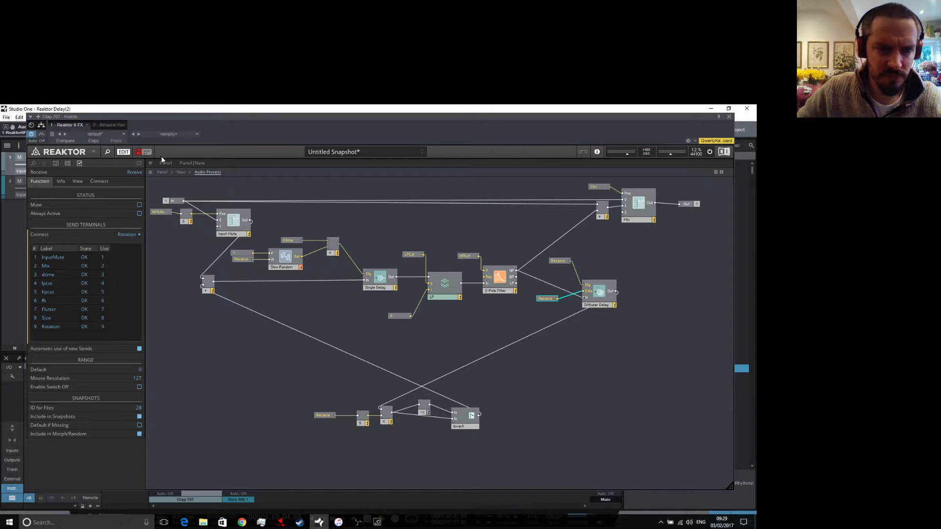
Show the instrument panel and test the delay by raising Rotation, lowering Size to about 1.1, and switching Invert on.
click(162, 173)
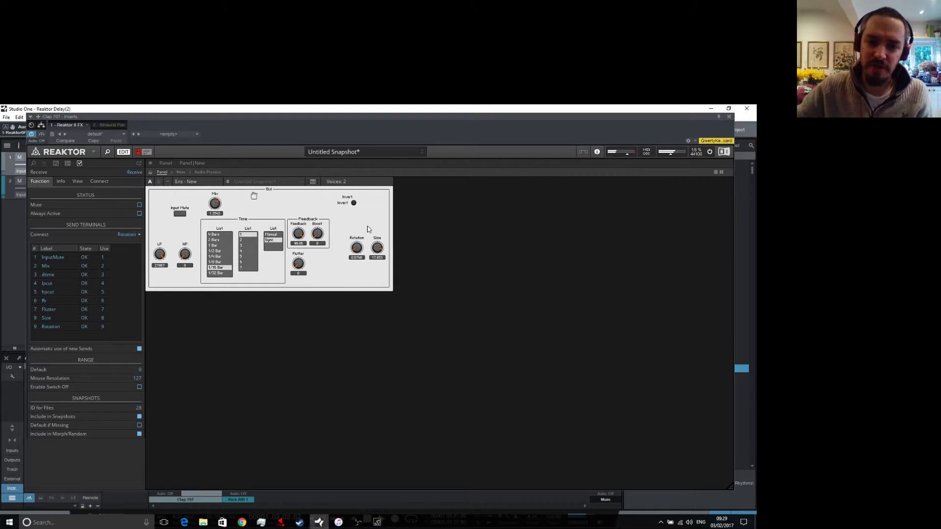
click(358, 239)
drag(358, 239, 358, 228)
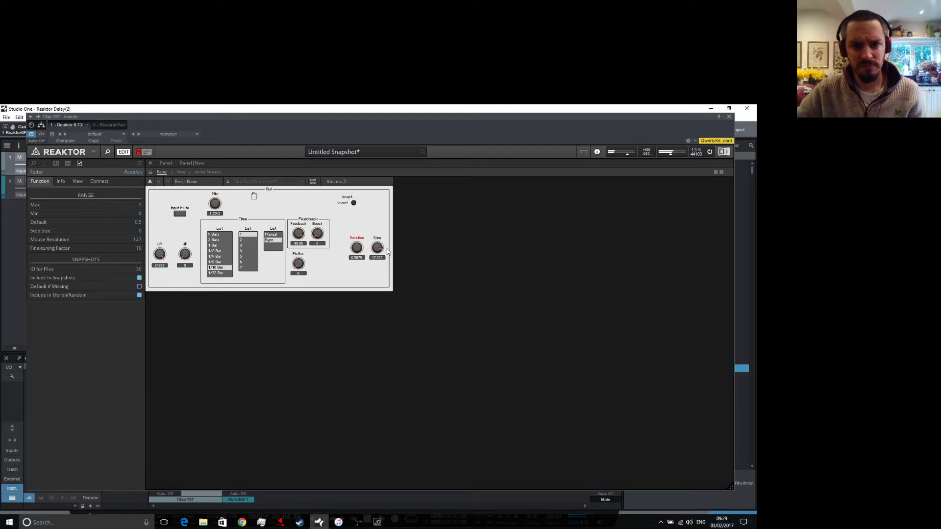
drag(379, 248, 385, 288)
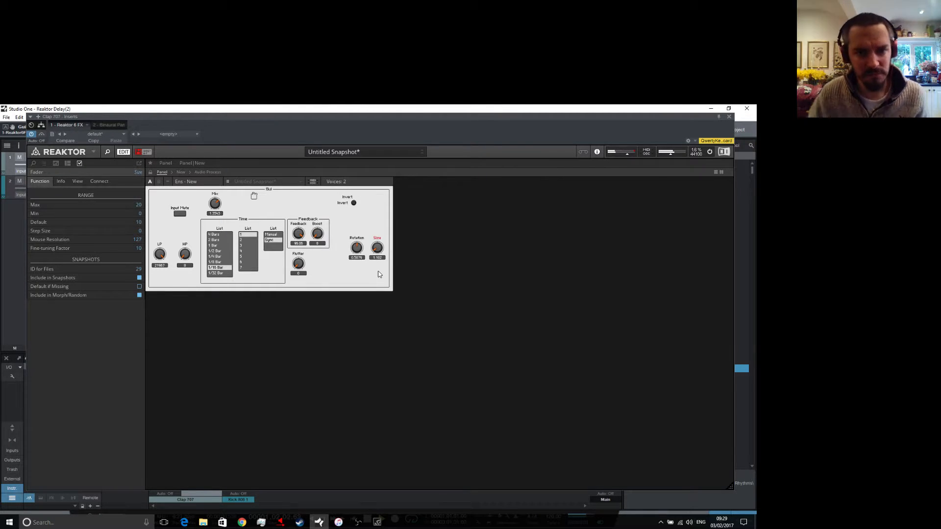
click(354, 202)
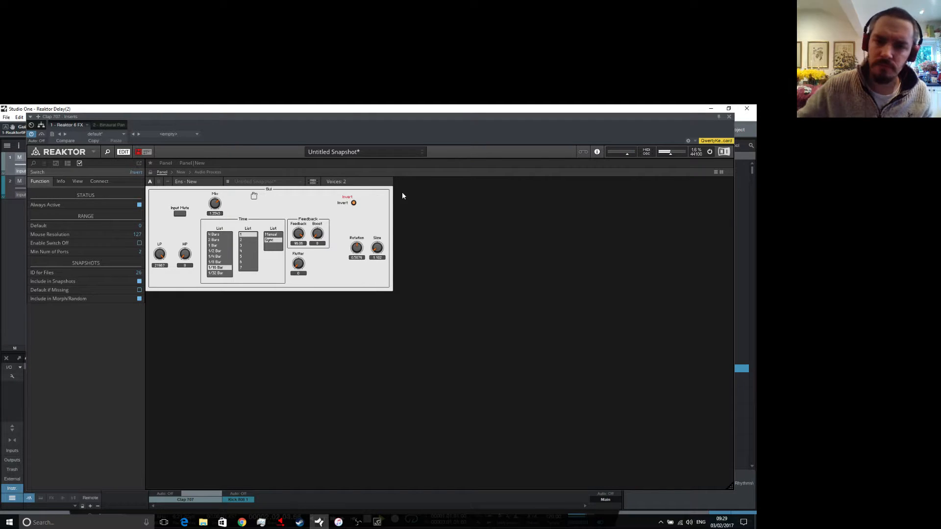
Test the inverted delay by raising Size to 20, lowering it to about 0.82, and reducing Rotation slightly.
click(378, 243)
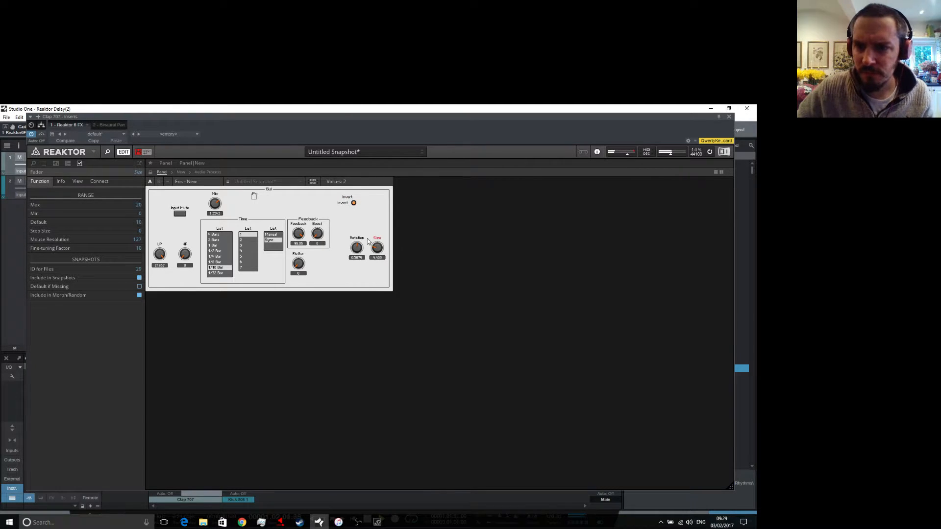
drag(380, 251, 386, 202)
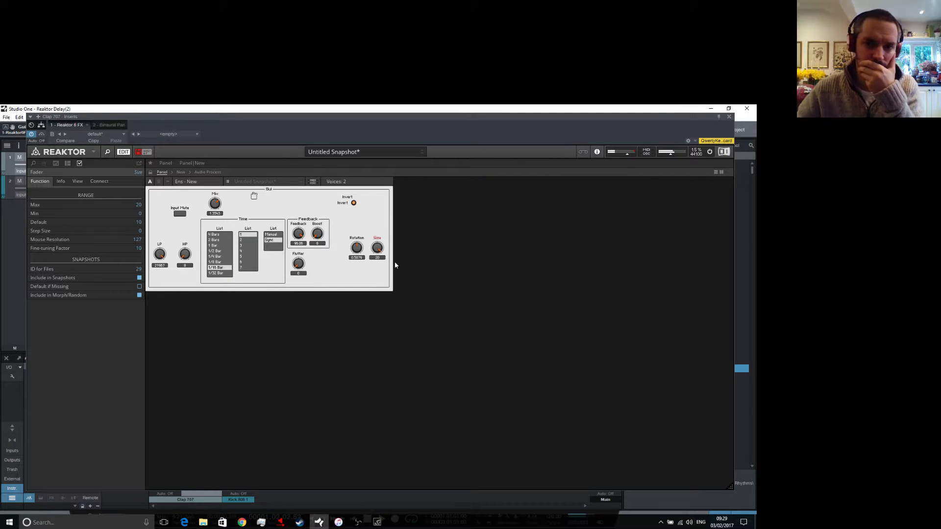
drag(382, 238, 362, 250)
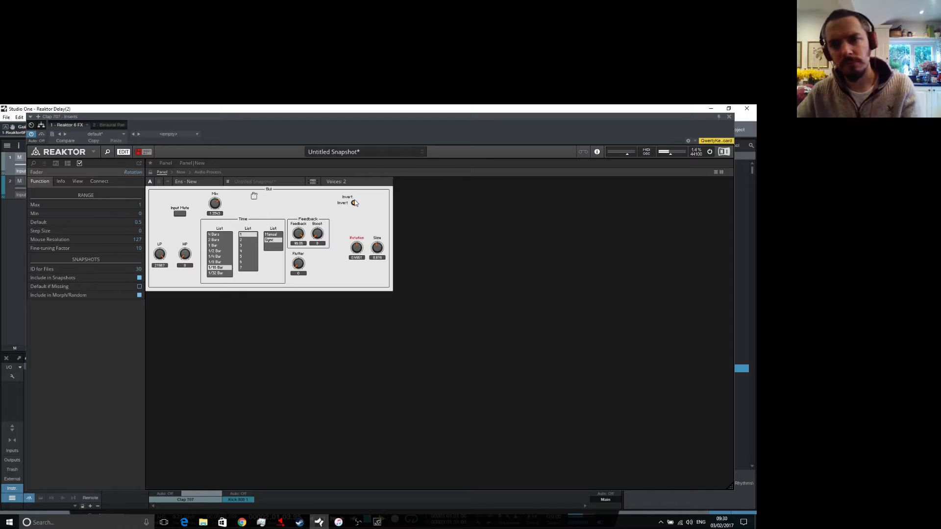
click(182, 172)
double_click(351, 290)
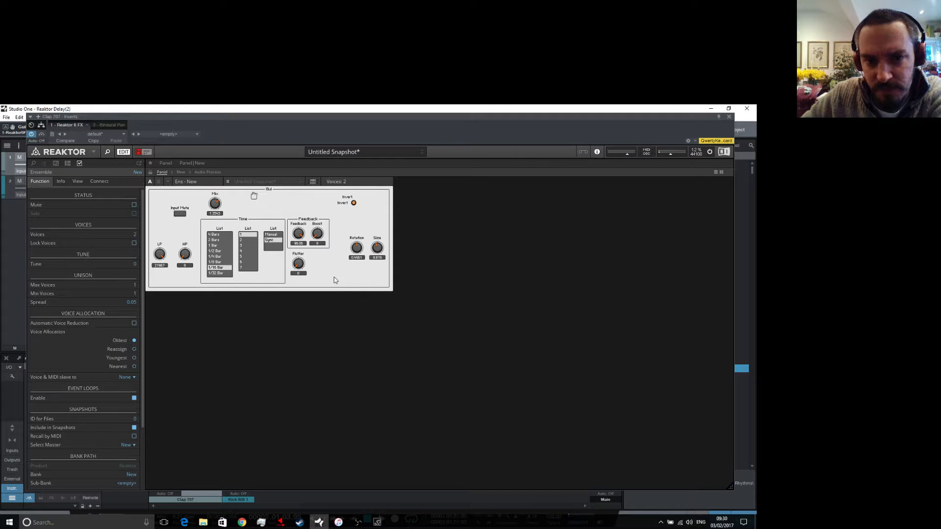
Examine the Diffuser Delay module's input connections inside the Audio Process macro, and return to the New instrument structure.
click(181, 172)
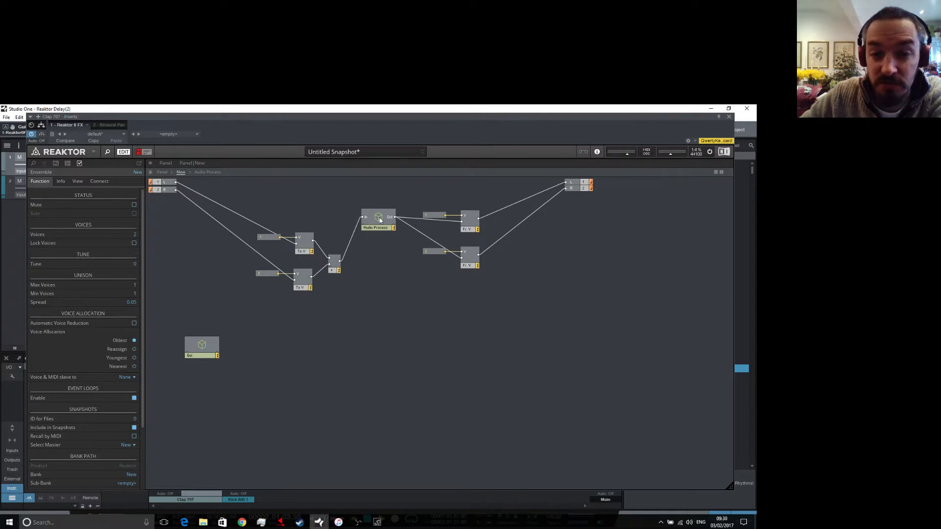
double_click(380, 220)
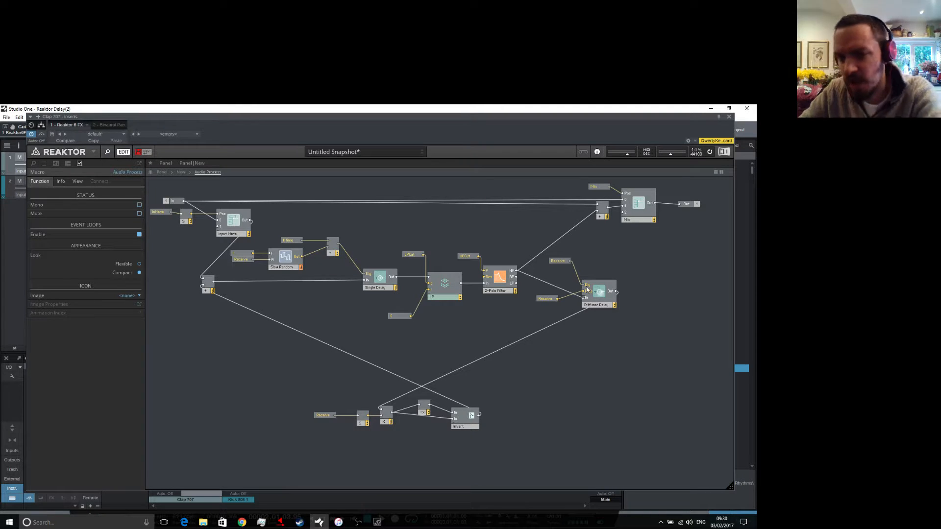
mouse_move(587, 289)
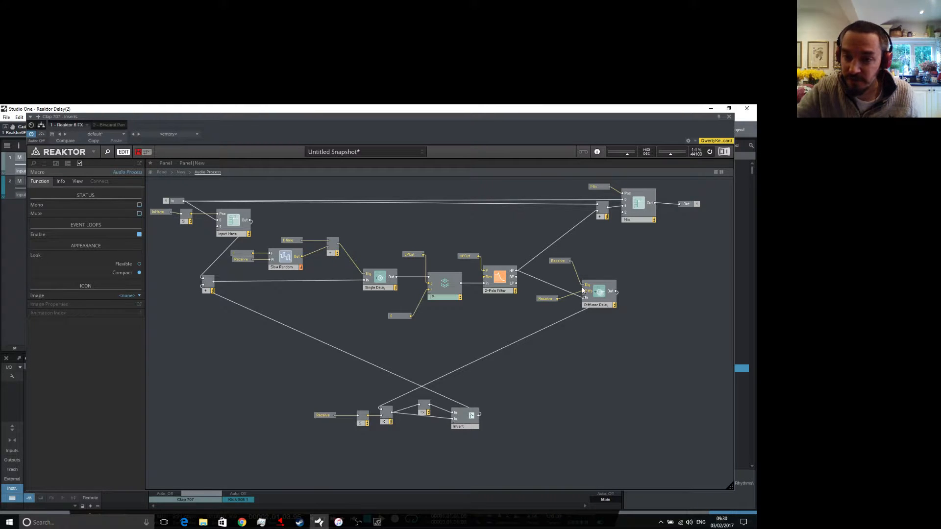
click(180, 173)
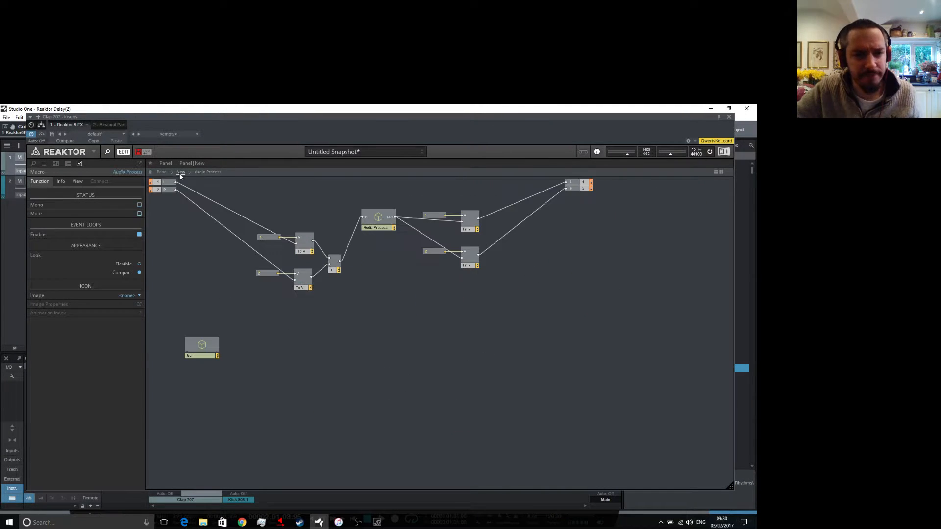
In the Gui macro, shift the Rotation knob away from its send and place two stacked To Voice modules below it.
click(194, 347)
double_click(194, 347)
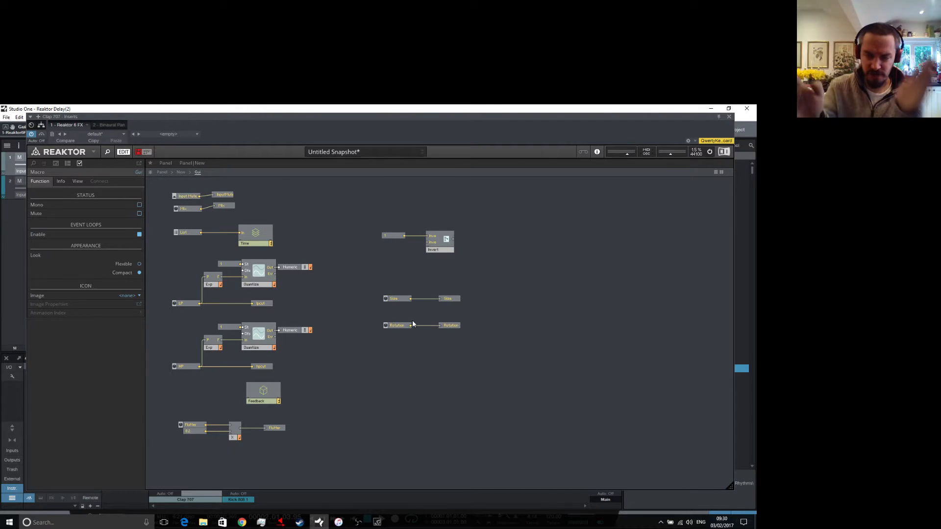
drag(398, 326, 387, 325)
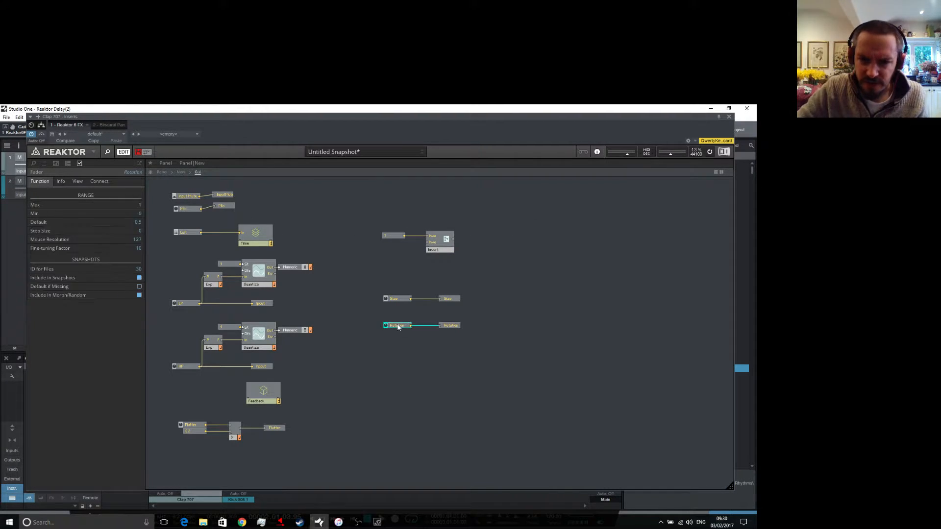
right_click(395, 352)
mouse_move(435, 359)
mouse_move(529, 505)
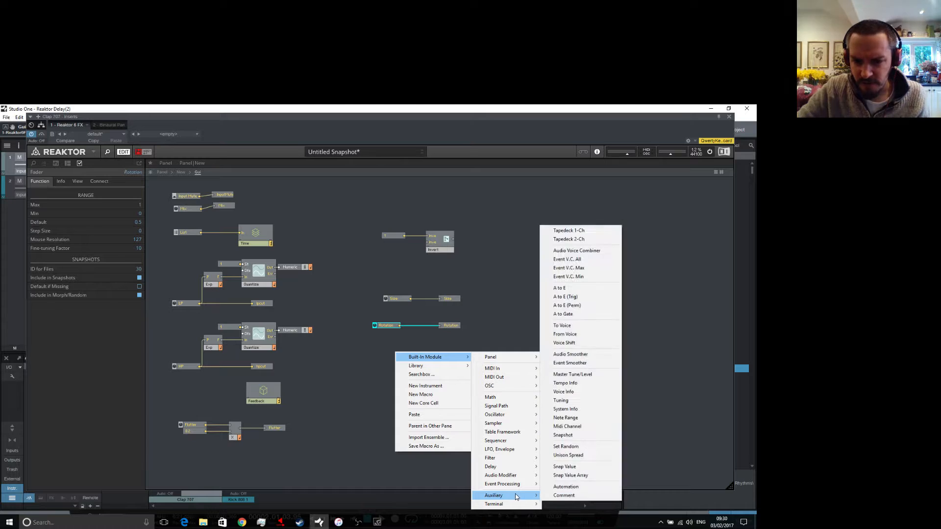
click(567, 327)
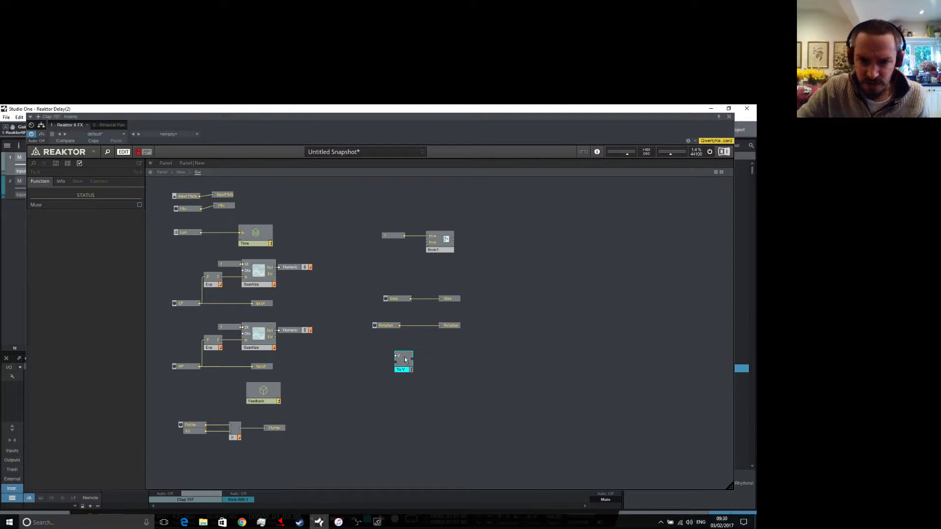
drag(405, 371, 414, 365)
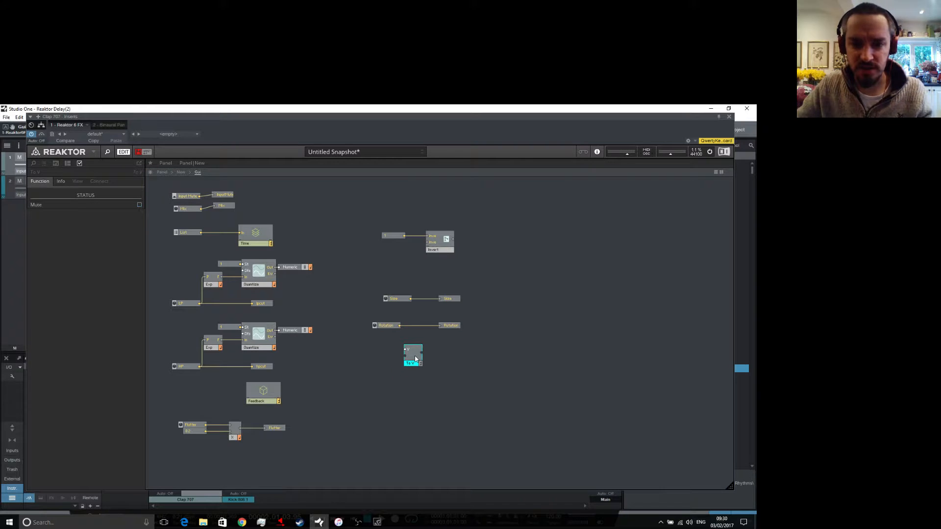
right_click(417, 363)
click(437, 392)
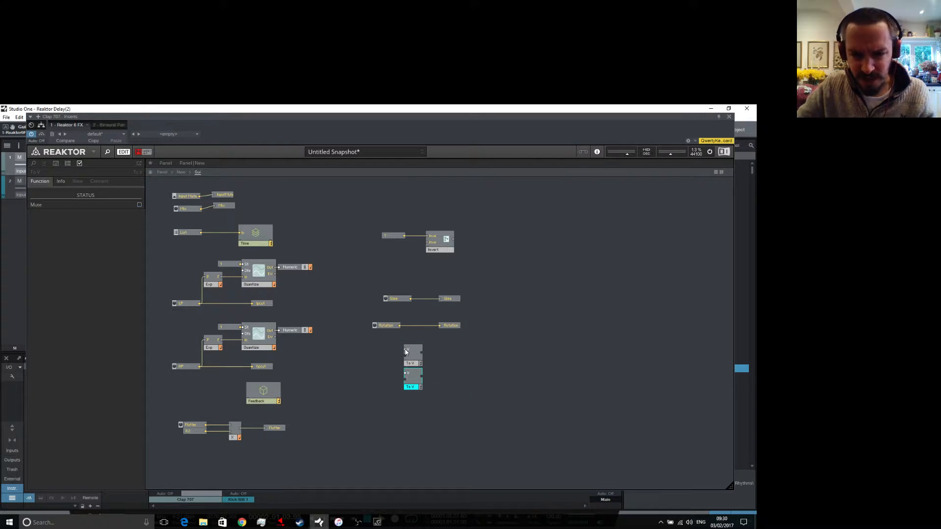
Create constants for the V inputs of both To Voice modules, with 1 on the upper and 2 on the lower.
right_click(406, 351)
click(430, 361)
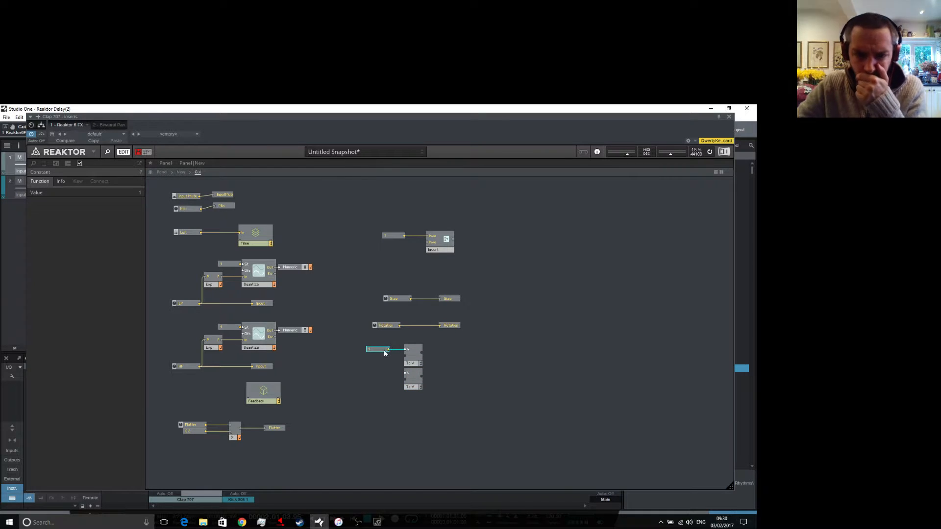
click(367, 375)
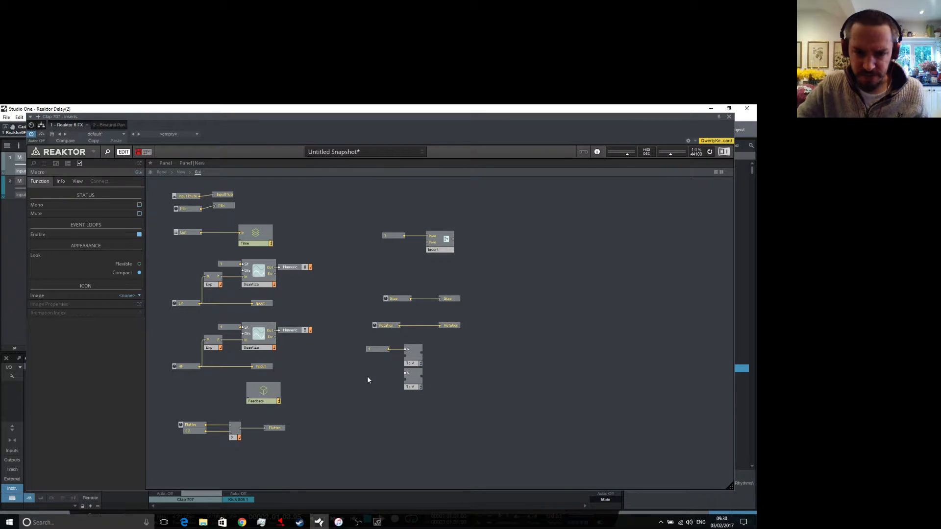
right_click(404, 372)
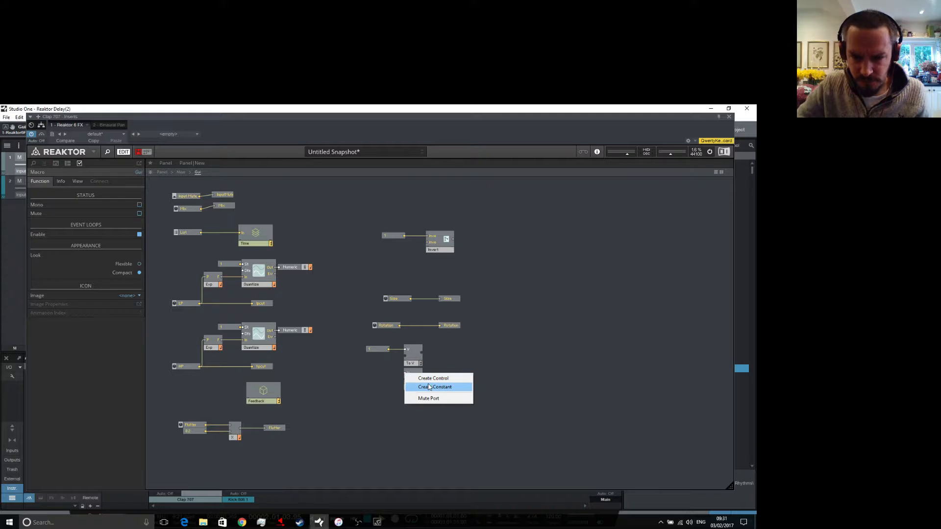
click(426, 387)
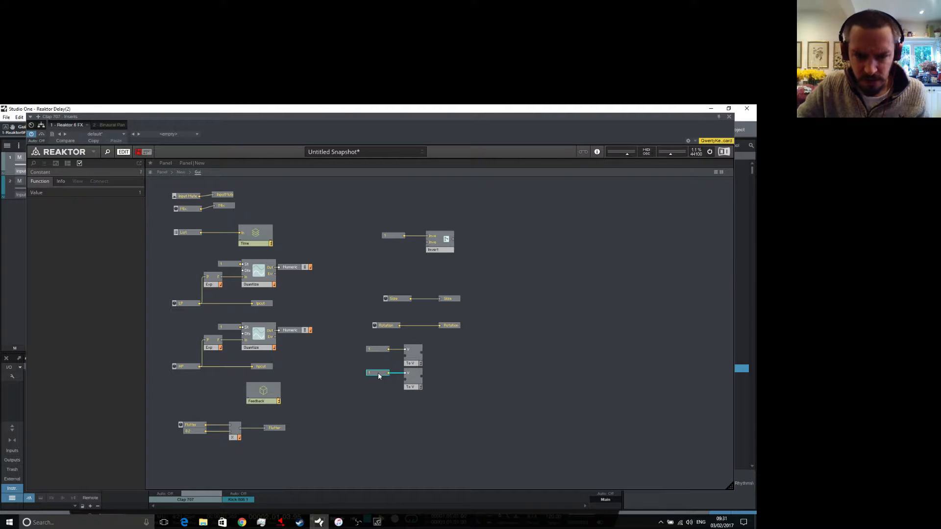
text(2)
key(Return)
click(387, 395)
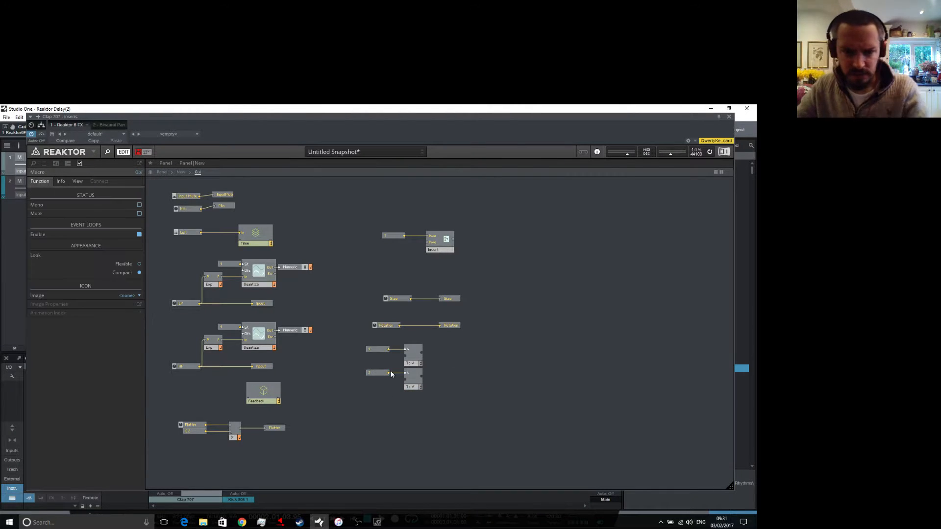
Move the Rotation knob further from its send and add an Invert math module beside the To Voice modules.
drag(392, 326, 380, 326)
right_click(459, 361)
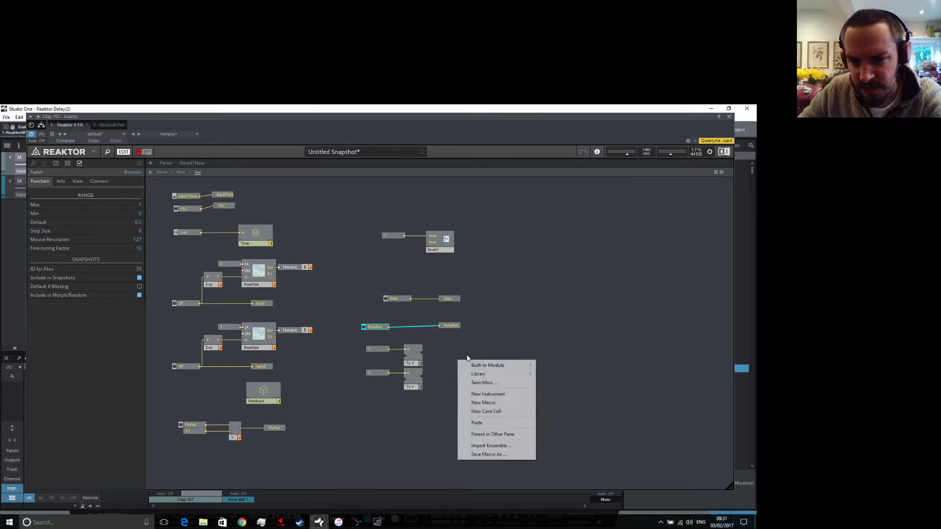
mouse_move(499, 366)
mouse_move(581, 411)
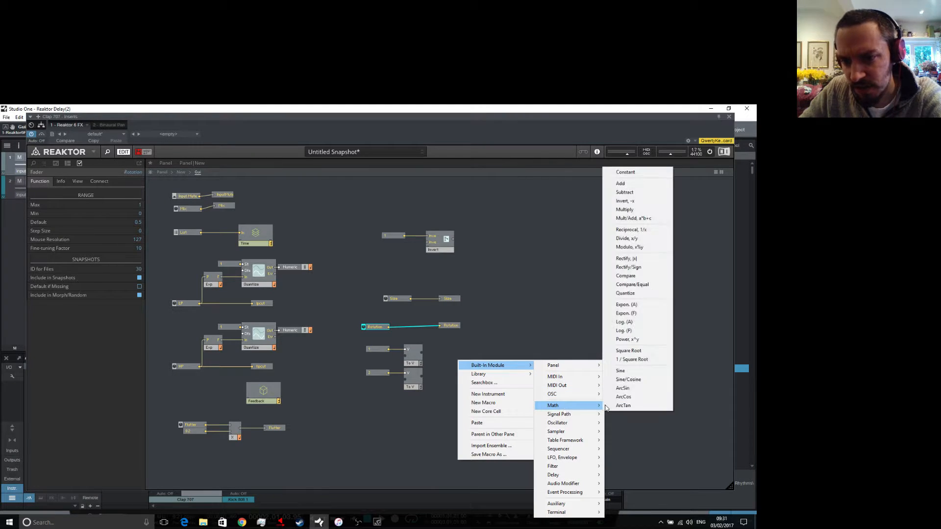
click(631, 201)
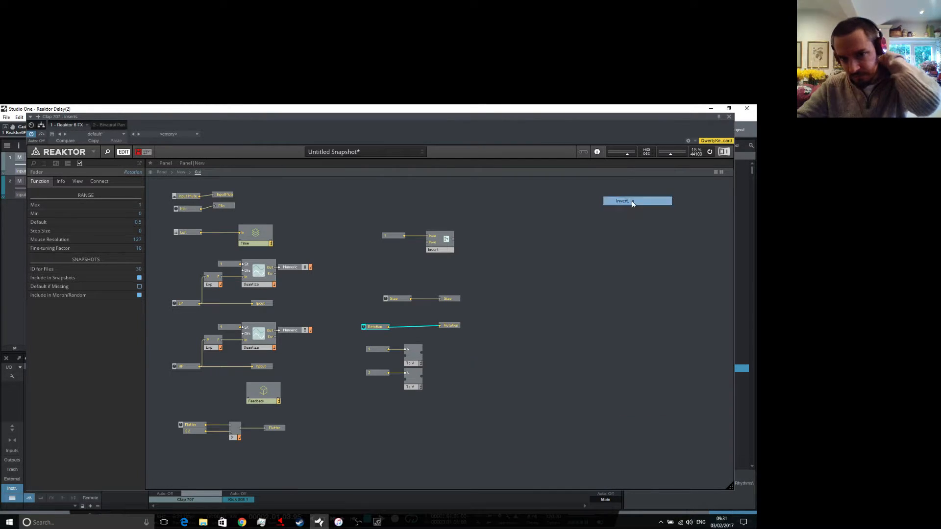
Set the Rotation knob's minimum to -1 and default to 0, and move it clear of the new modules.
click(375, 328)
double_click(140, 214)
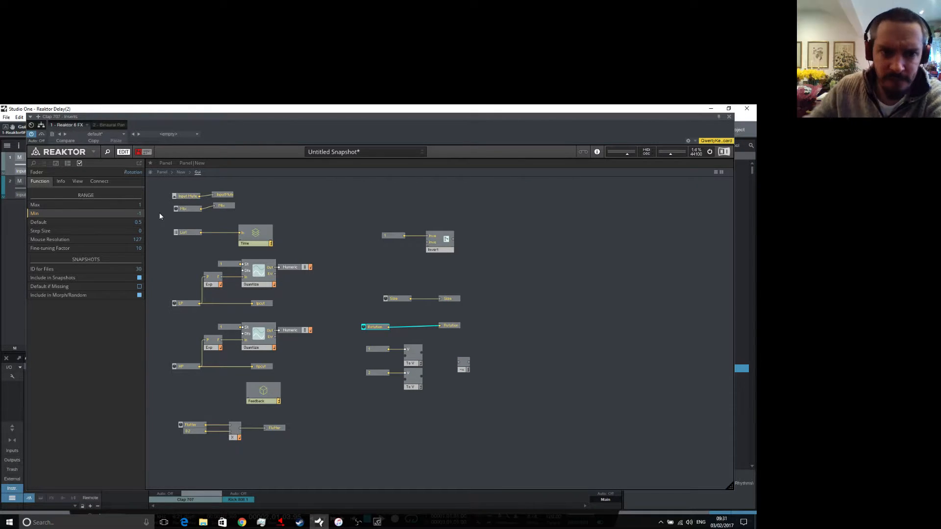
drag(377, 327, 362, 331)
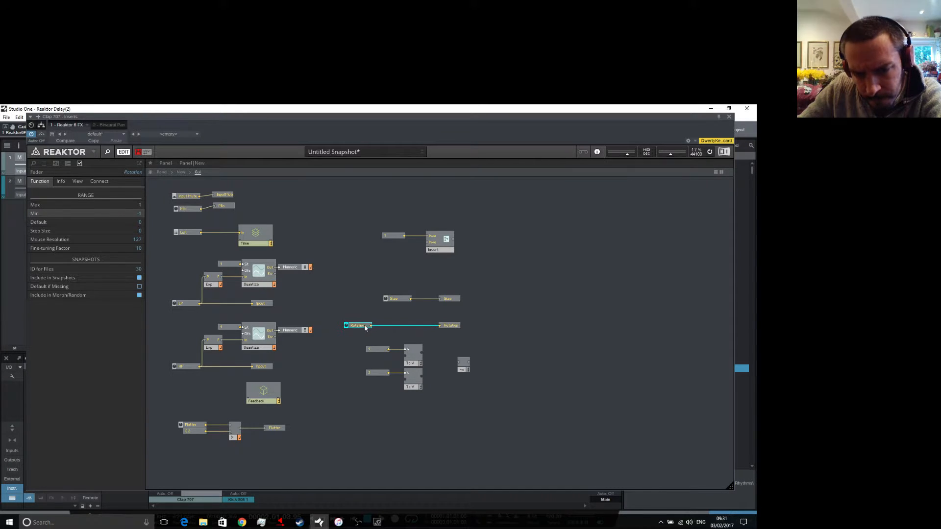
Wire Rotation directly to the upper To Voice module and through the Invert module to the lower one.
drag(463, 369, 405, 356)
drag(372, 327, 381, 375)
drag(371, 328, 390, 382)
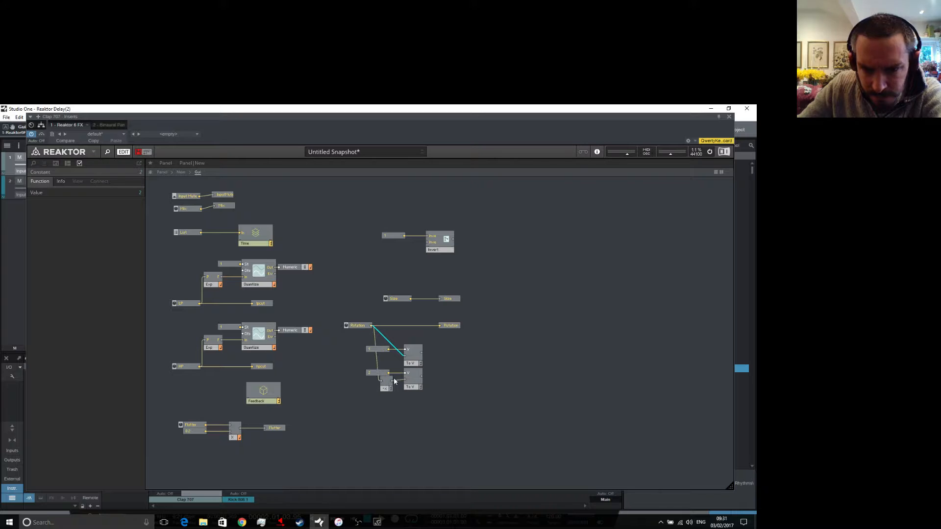
Add an Add module that sums both To Voice outputs, and feed its output to the Rotation send.
right_click(425, 357)
mouse_move(469, 365)
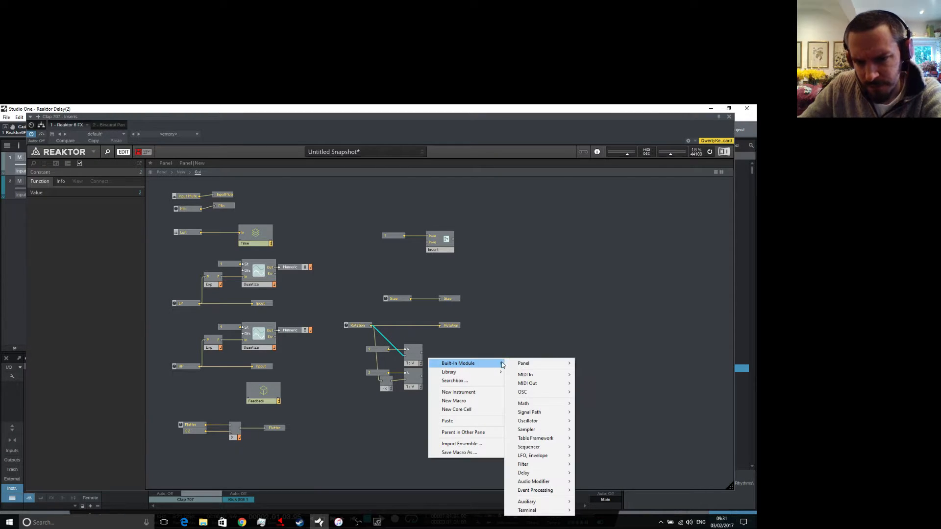
mouse_move(524, 404)
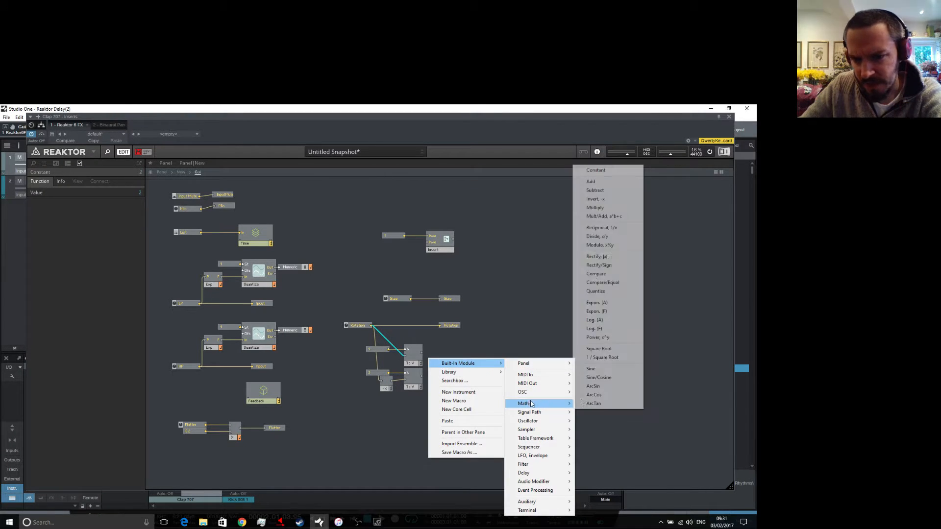
click(609, 184)
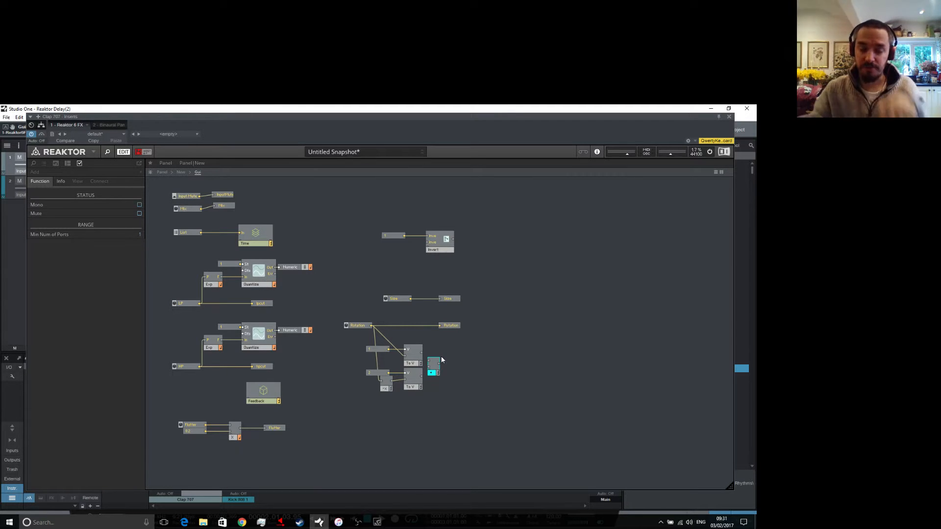
drag(422, 353, 469, 350)
click(428, 391)
Set the Invert module feeding the lower To Voice module to Mono.
click(380, 389)
drag(380, 391, 383, 391)
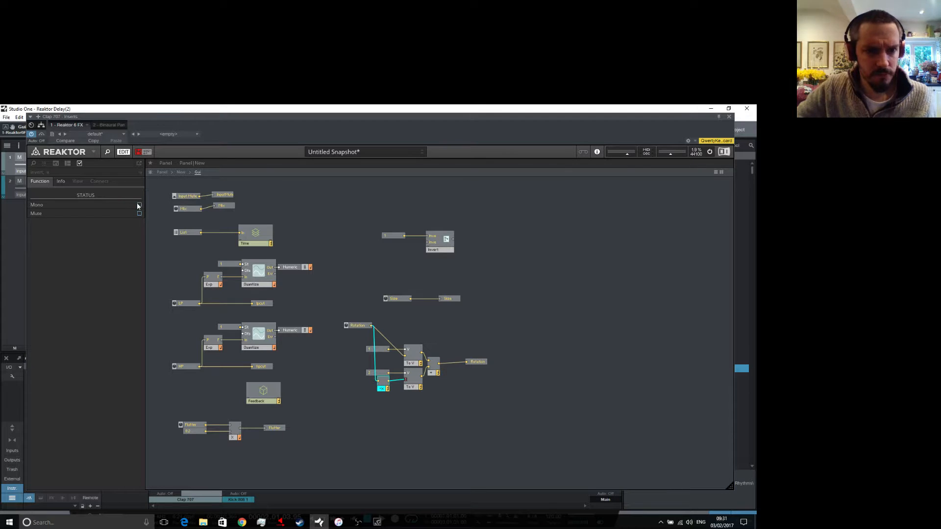
click(437, 413)
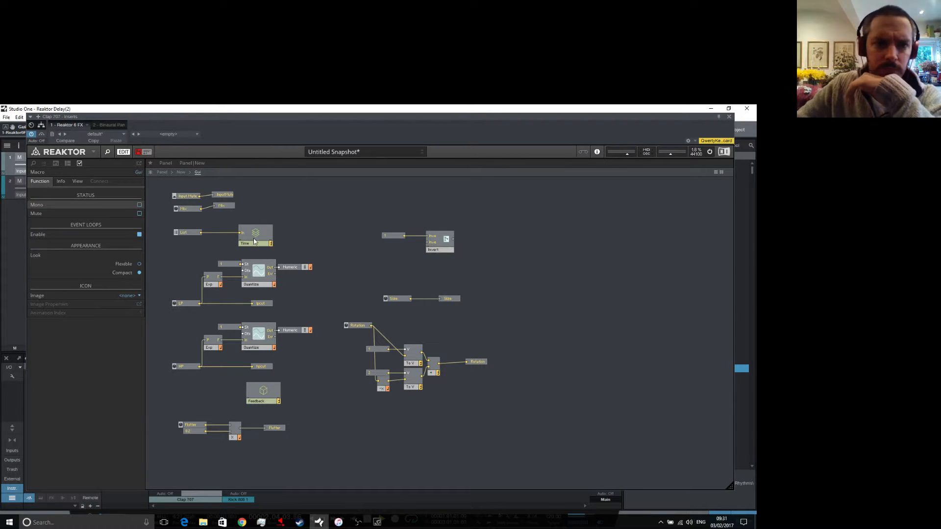
Return to the instrument panel and sweep the Rotation knob through negative and positive values, ending at about 0.65.
click(162, 172)
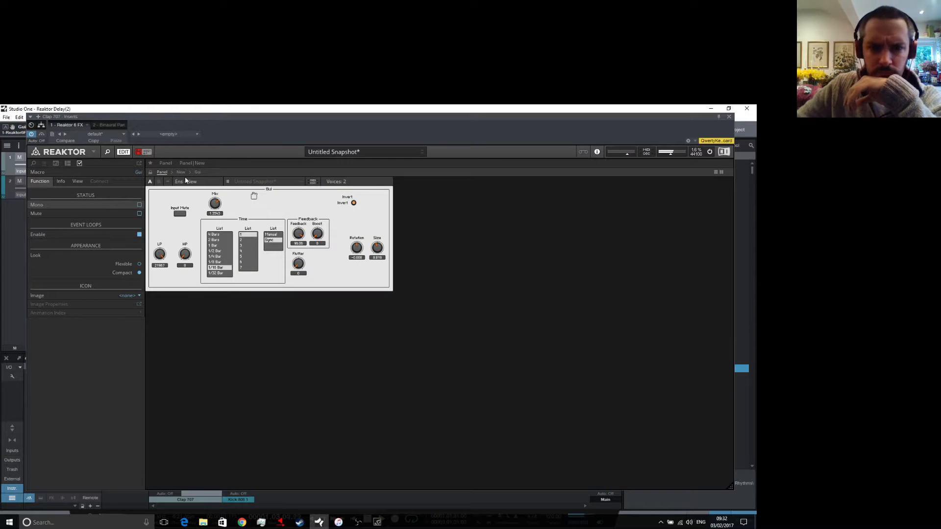
click(359, 249)
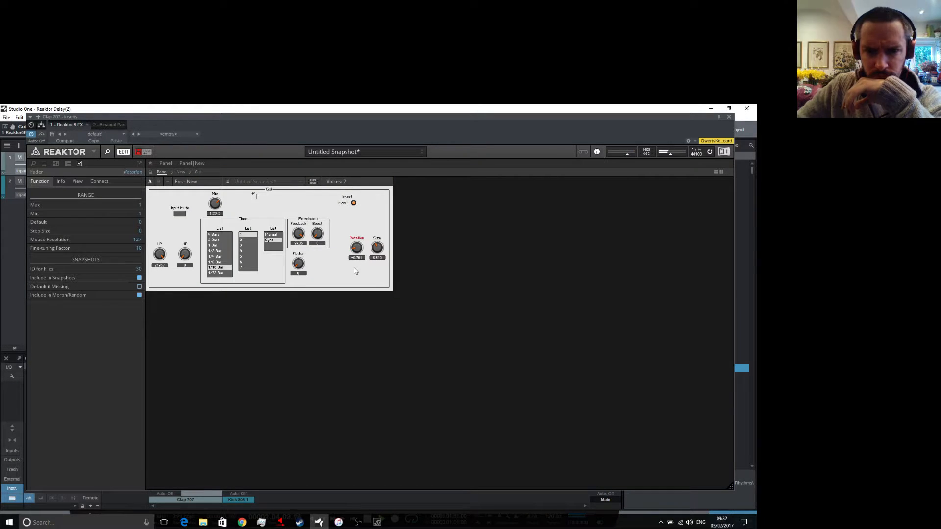
drag(359, 255, 359, 218)
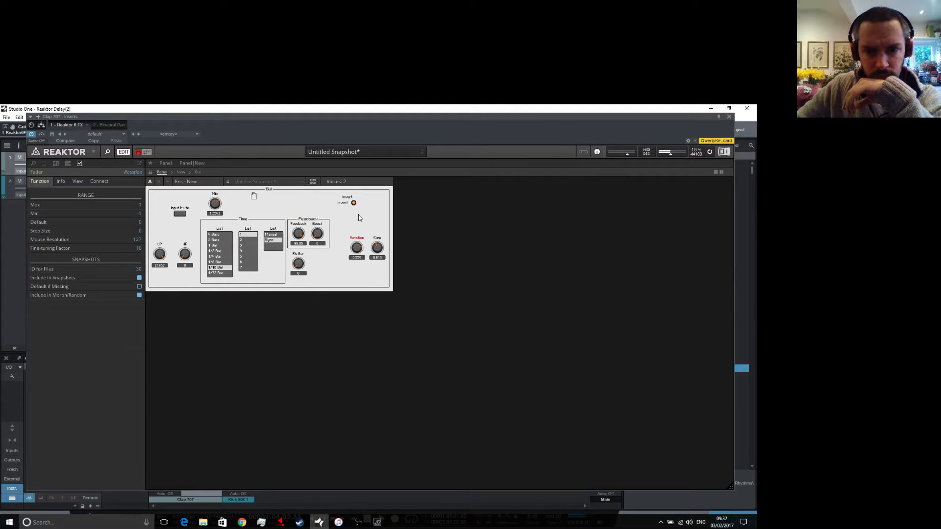
drag(359, 216, 357, 238)
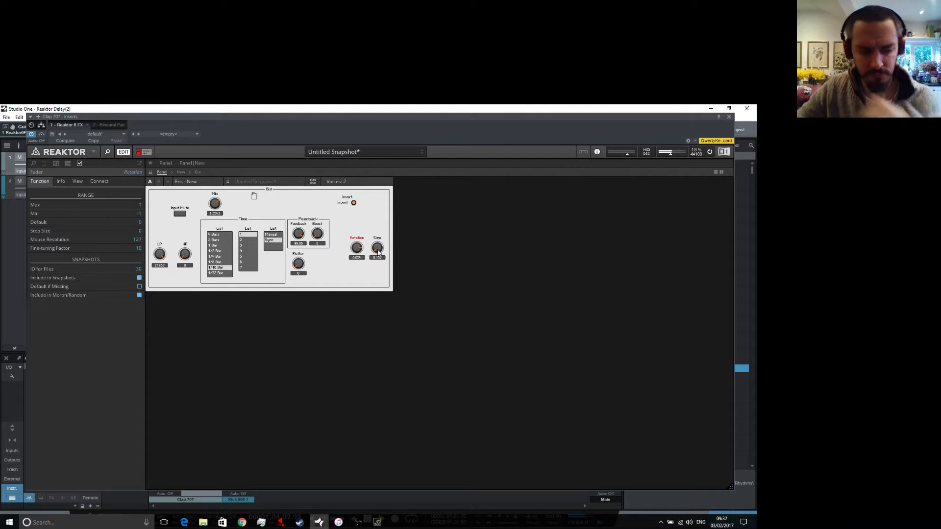
Try several values on the Size knob, ending at its maximum of 20.
drag(378, 256, 373, 197)
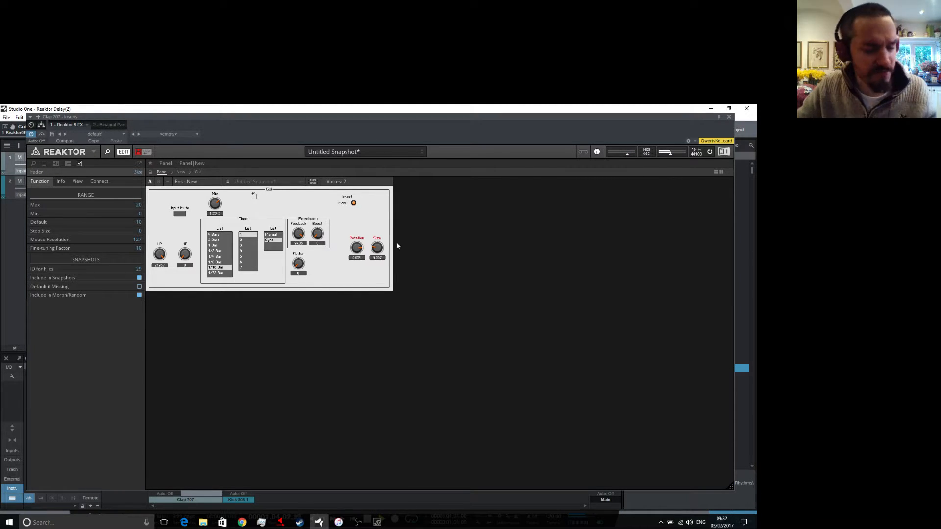
drag(378, 251, 382, 270)
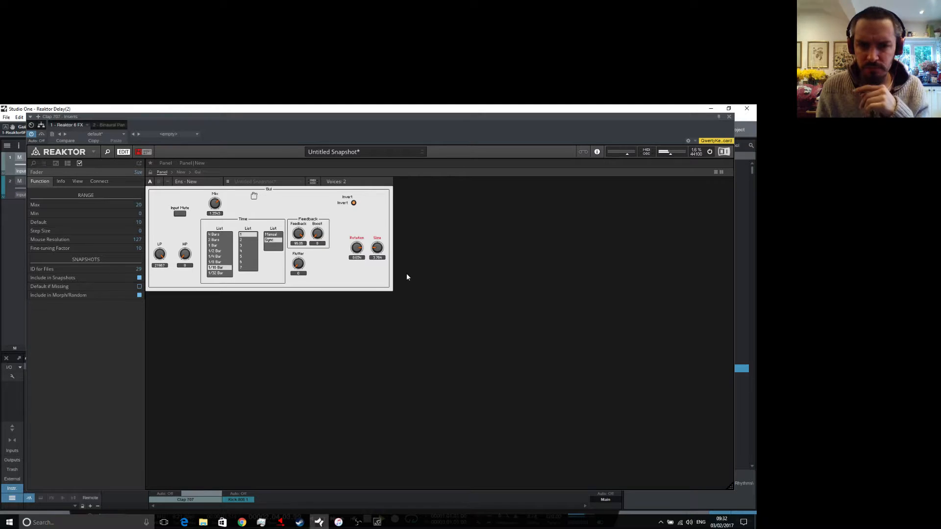
drag(377, 251, 376, 139)
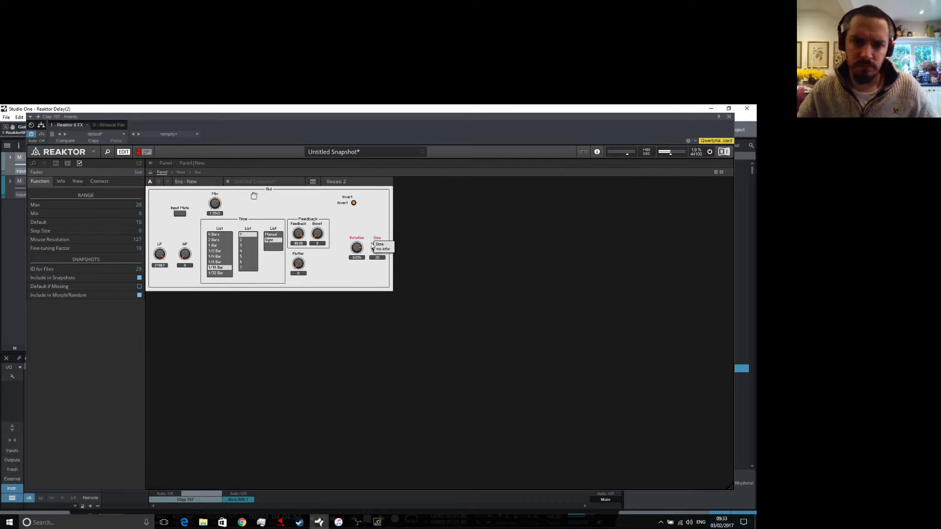
Select 3 in the Time section's numbered list and lower the Size knob to just under 5.
click(244, 247)
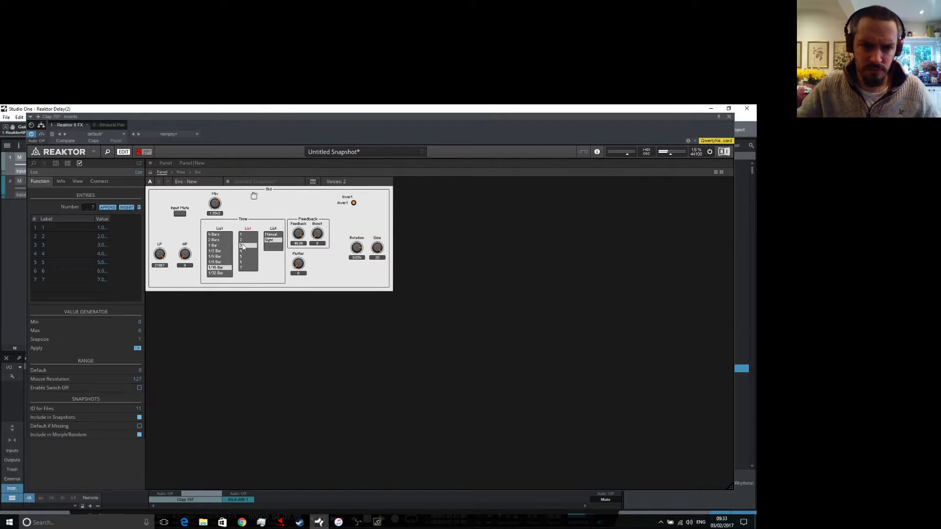
click(377, 248)
drag(375, 278, 374, 286)
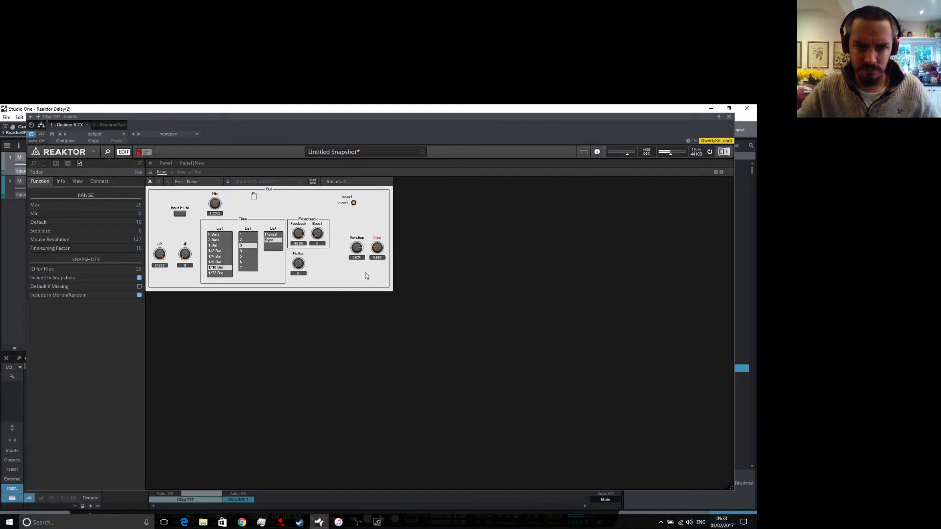
Set the Rotation knob to 0.5.
click(359, 257)
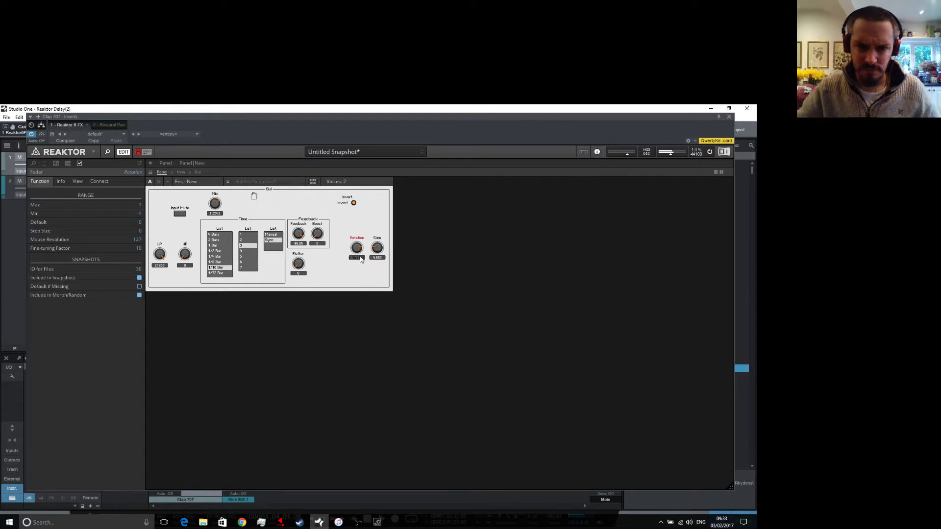
text(0.5)
key(Return)
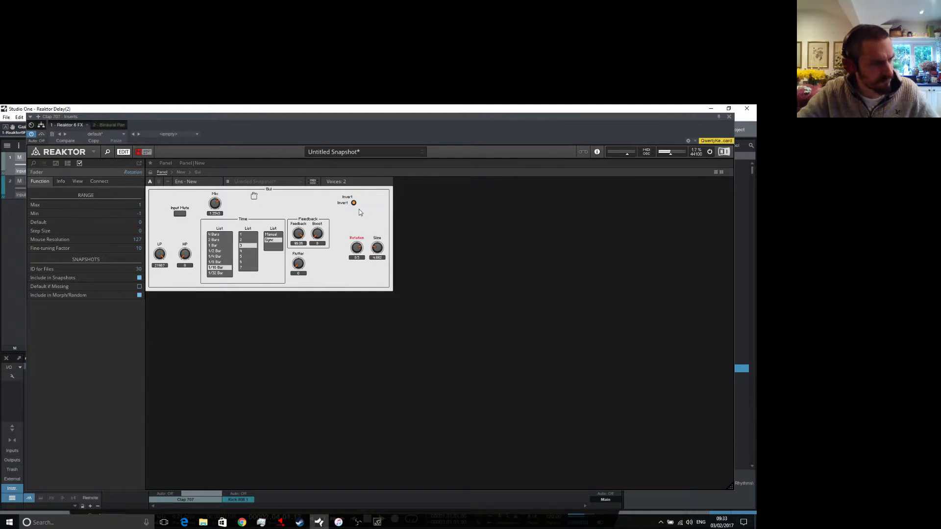
Lower the LP filter cutoff and try different values on the Size knob.
mouse_move(161, 251)
mouse_down()
mouse_move(164, 272)
mouse_move(166, 265)
mouse_up()
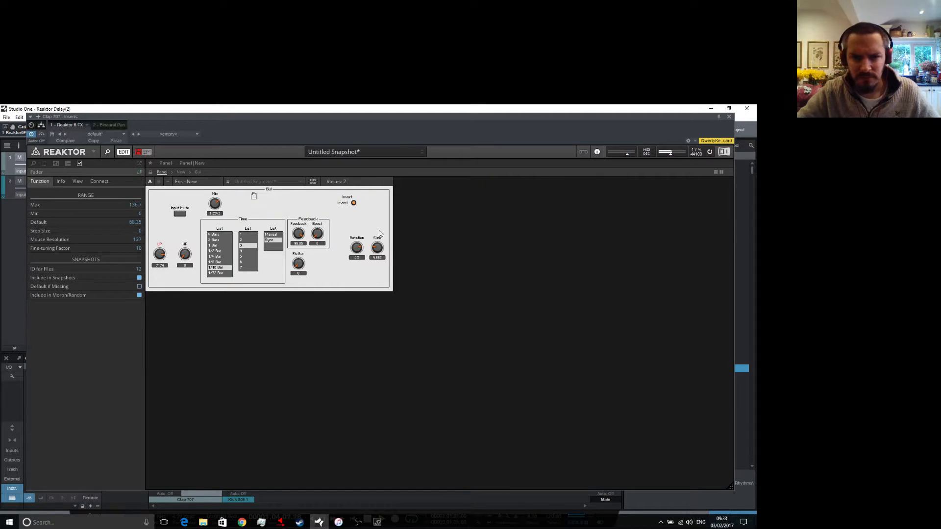
drag(382, 248, 380, 244)
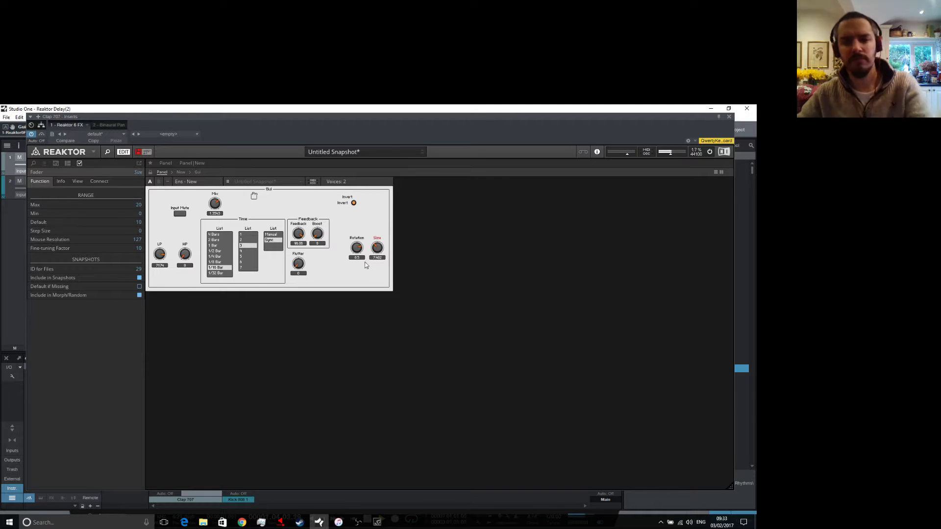
drag(380, 246, 384, 249)
Inside the Audio Process macro, add a Multiply module above the Single Delay and wire the Slow Random output into it.
click(184, 173)
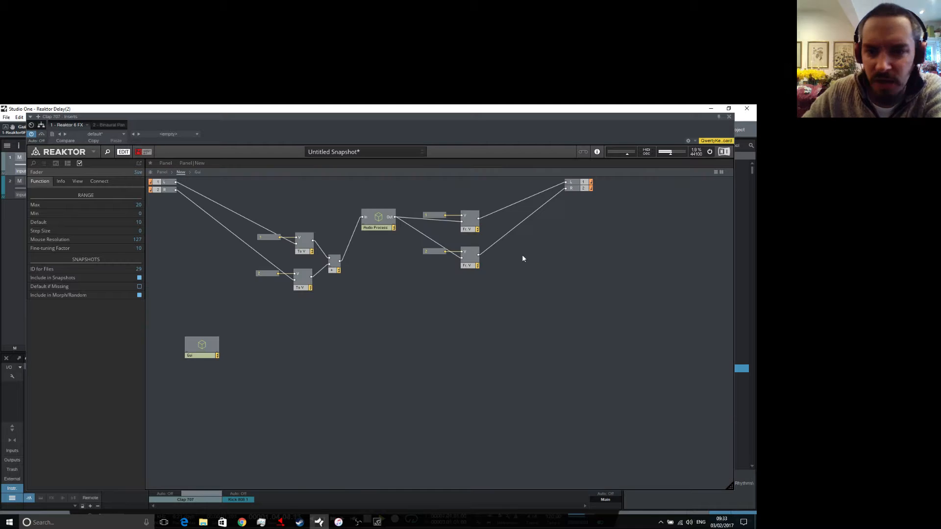
double_click(378, 217)
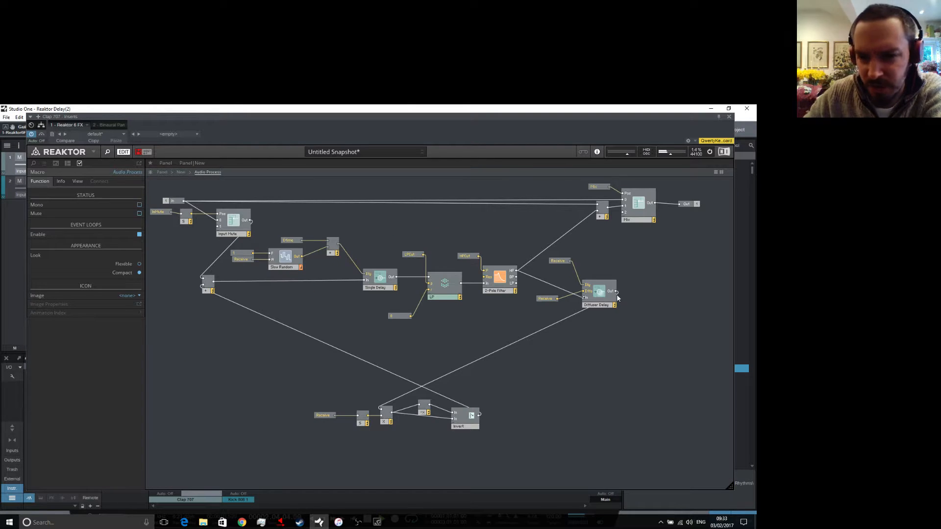
drag(561, 261, 551, 266)
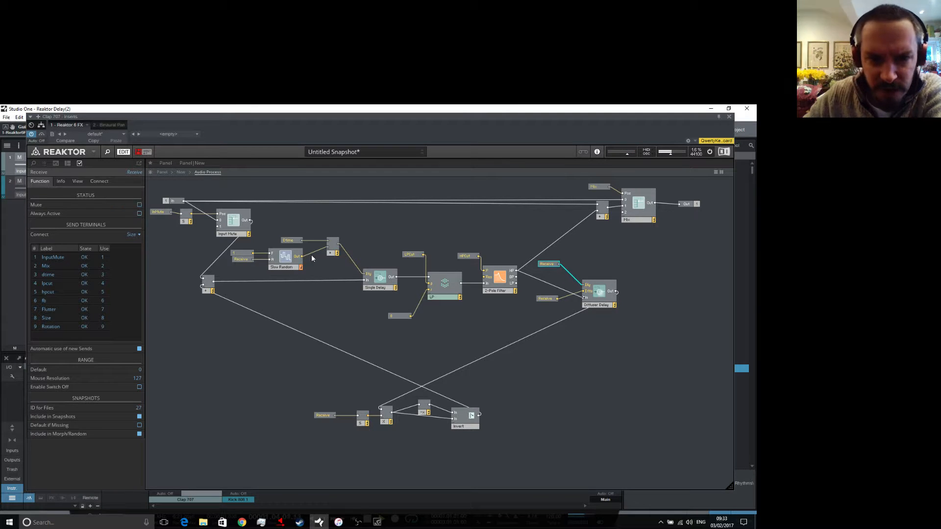
right_click(405, 220)
mouse_move(422, 226)
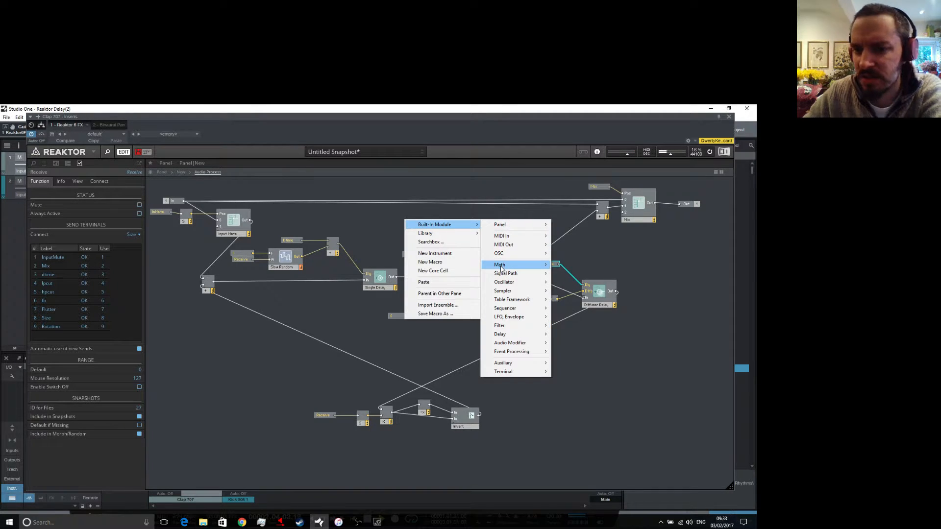
mouse_move(501, 268)
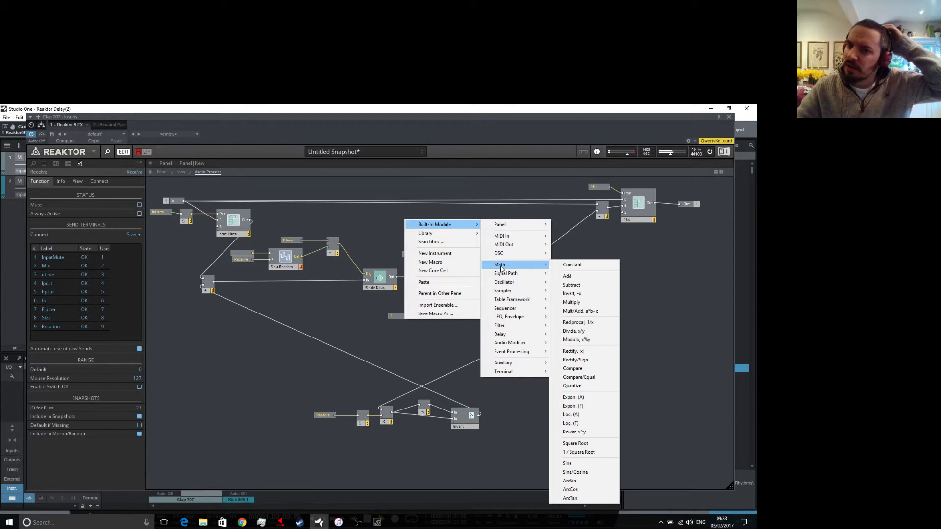
click(582, 304)
drag(300, 257, 402, 225)
Create a constant of 0.1 on the free input of the new Multiply module.
right_click(405, 223)
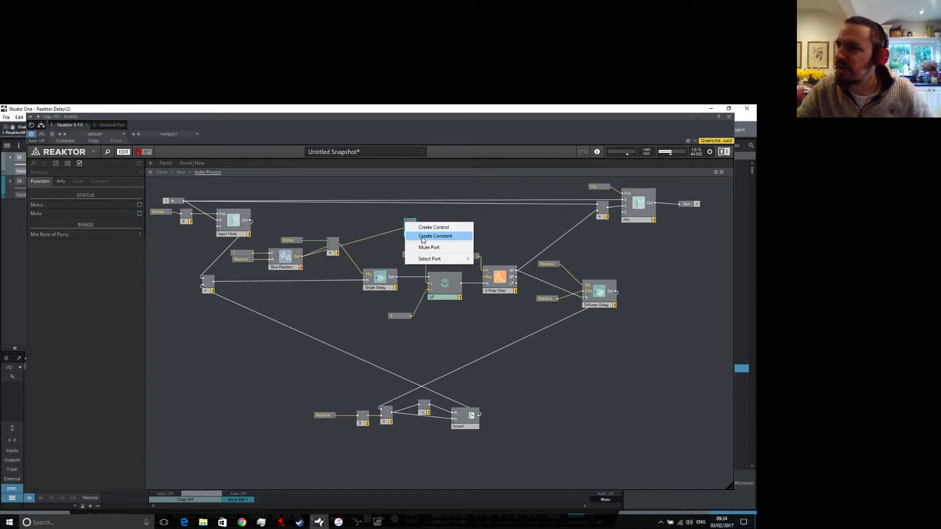
click(422, 237)
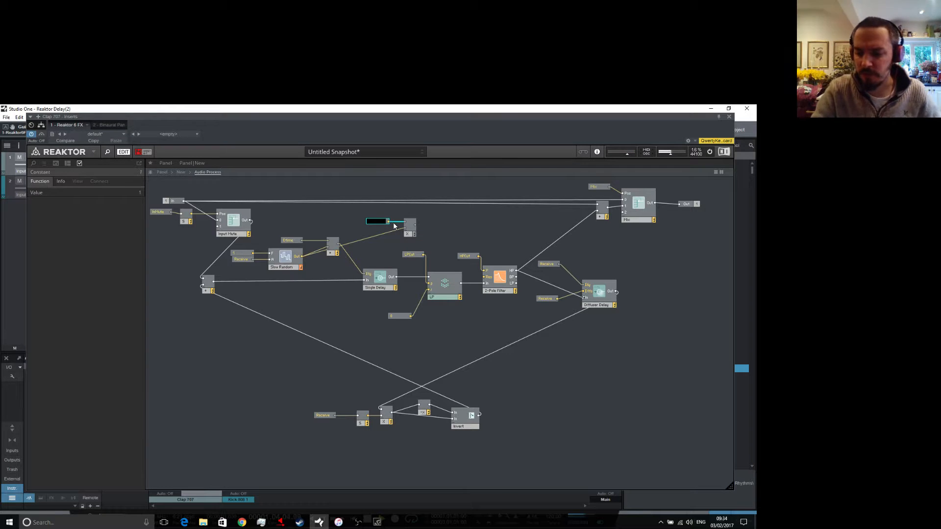
text(0.1)
key(Return)
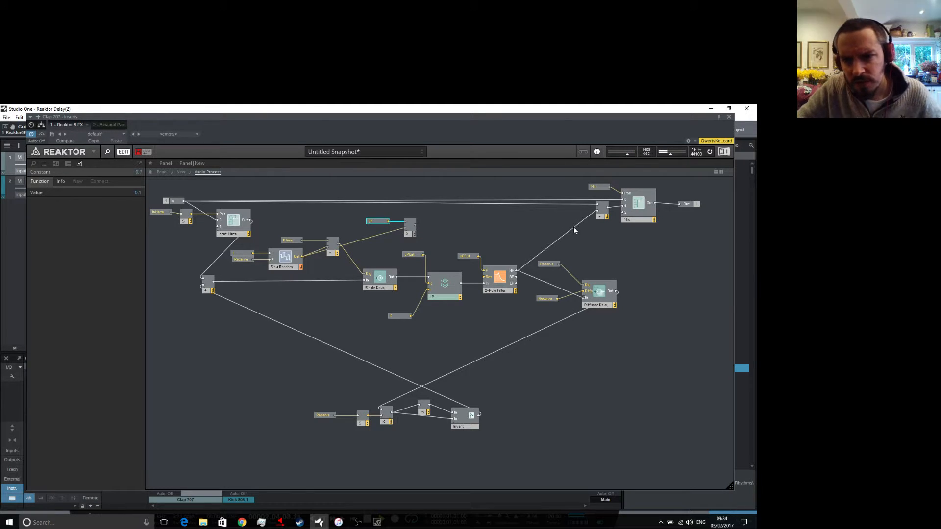
Insert an Add module that sums the scaled Slow Random signal with the Size Receive and feeds the Diffuser Delay's Dly input.
right_click(581, 245)
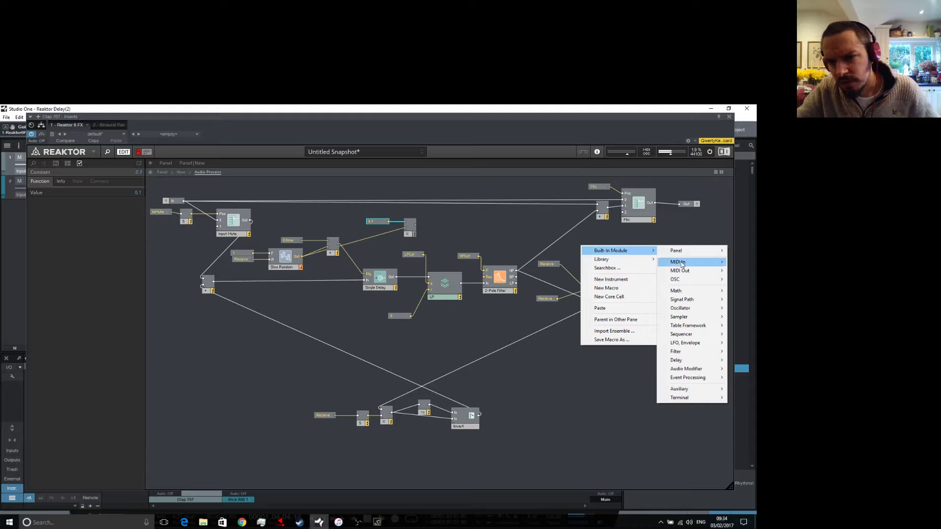
mouse_move(677, 291)
click(618, 304)
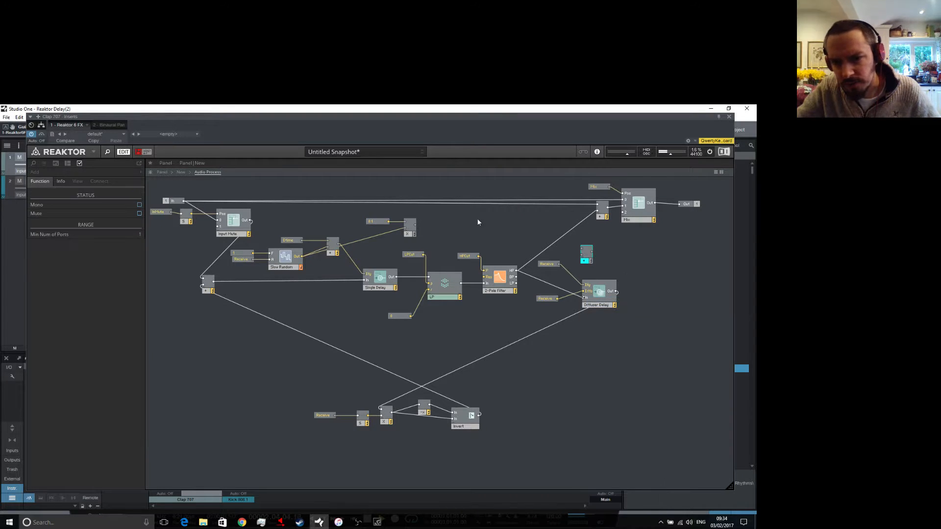
drag(415, 226, 585, 285)
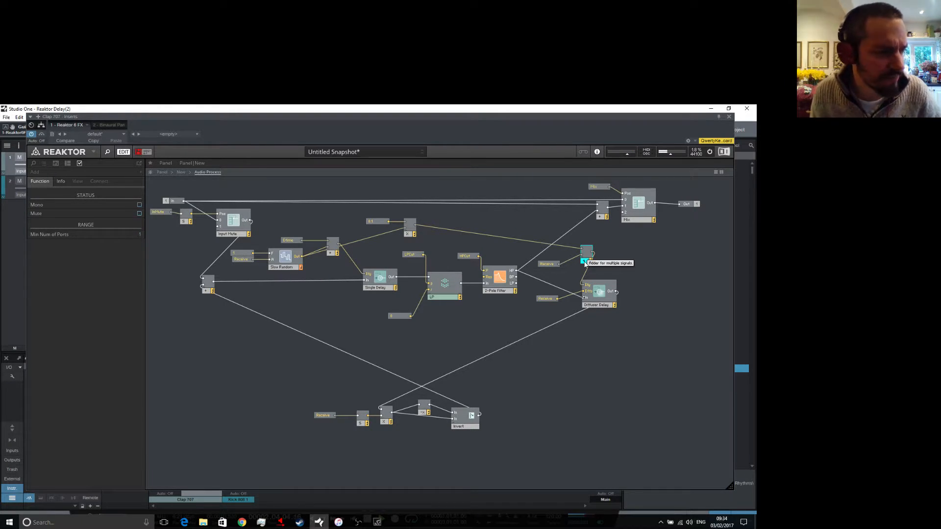
Return to the instrument panel and raise the Flutter knob to just under 8.
click(181, 172)
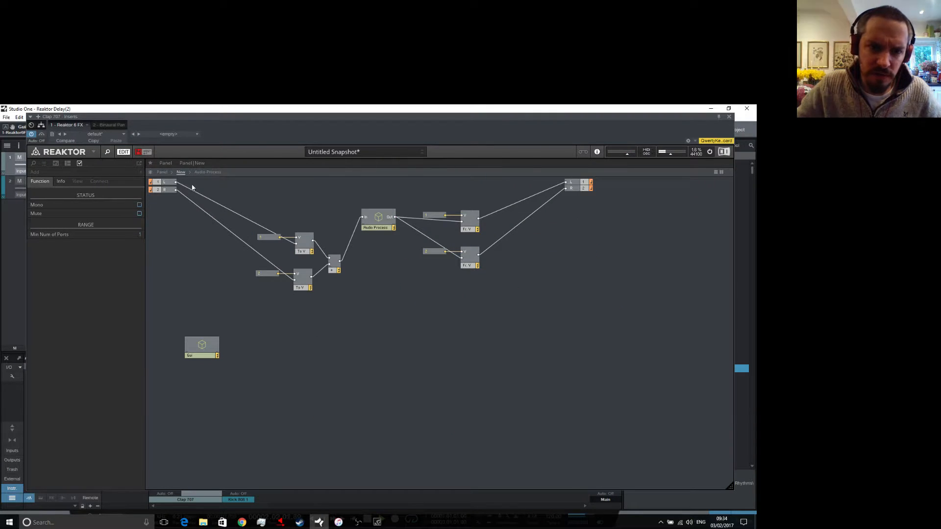
click(166, 163)
click(301, 267)
drag(302, 267, 306, 264)
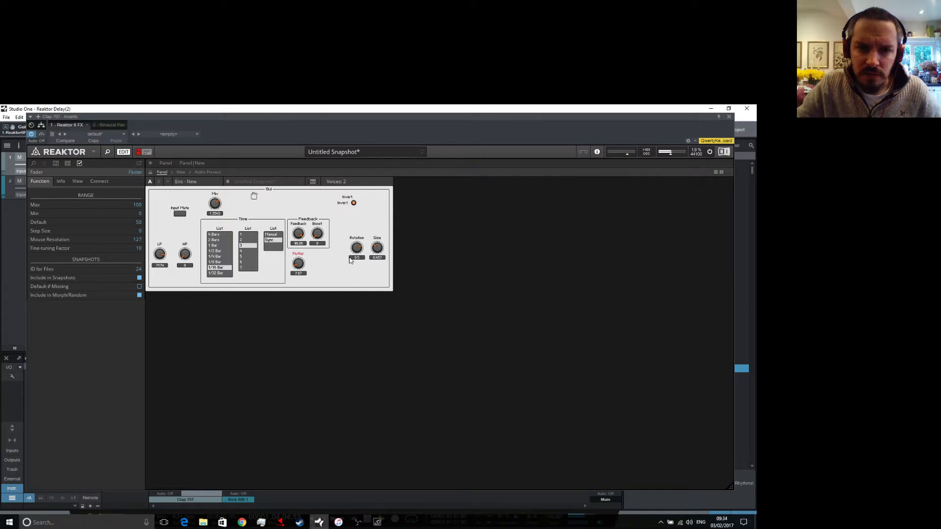
Set the constant scaling the Slow Random signal in the Audio Process macro to 0.01.
click(180, 172)
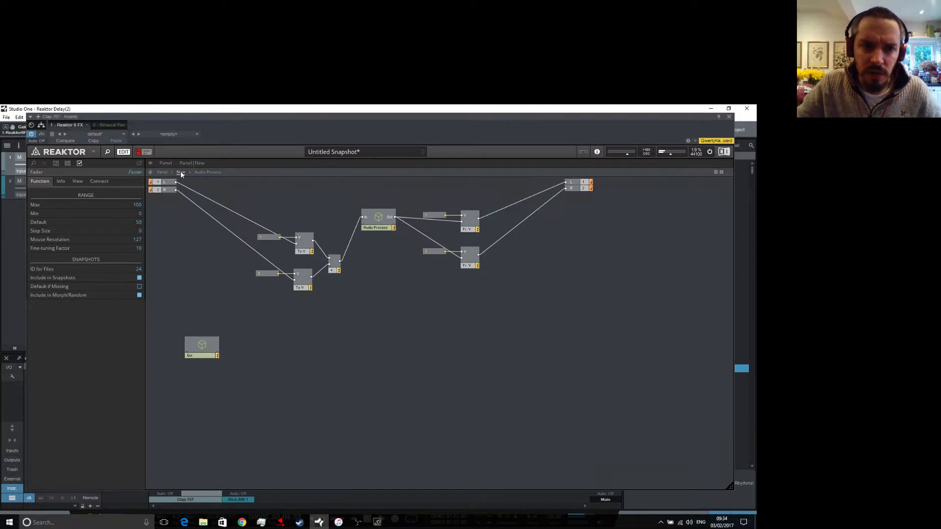
click(208, 172)
click(377, 221)
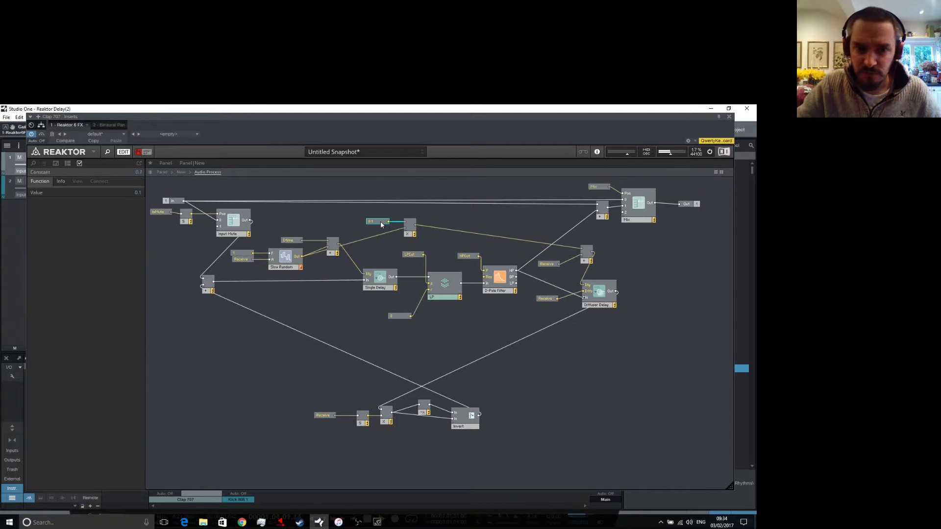
text(0.01)
key(Return)
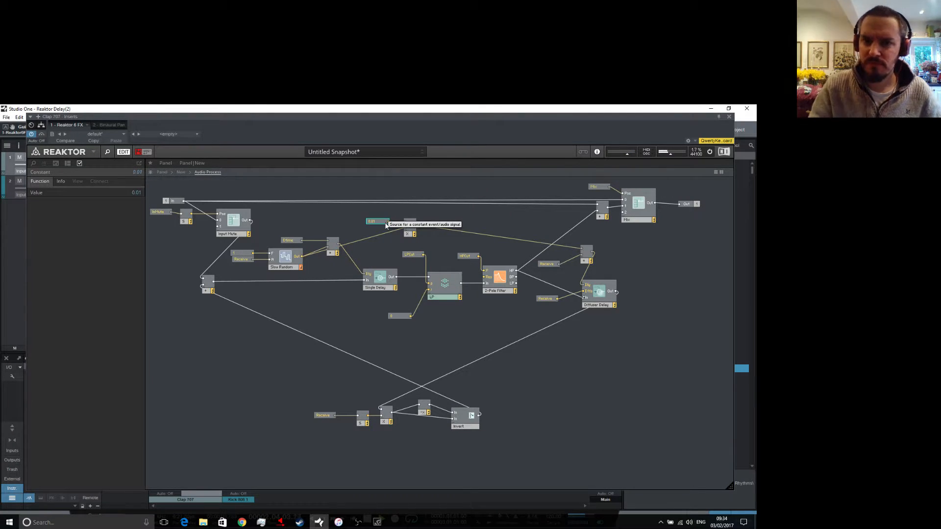
Back on the instrument panel, raise Flutter further, then open the LP cutoff fully and lower it again.
click(180, 172)
click(163, 172)
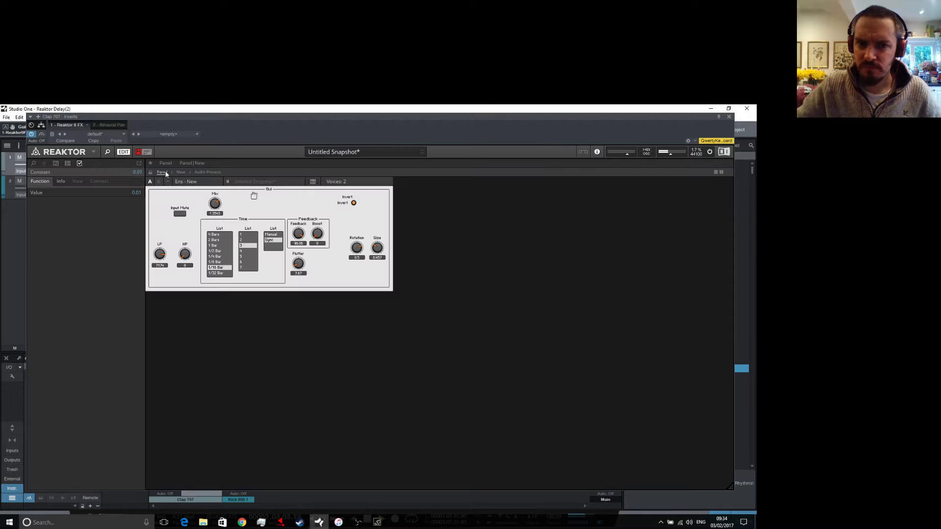
drag(307, 260, 293, 249)
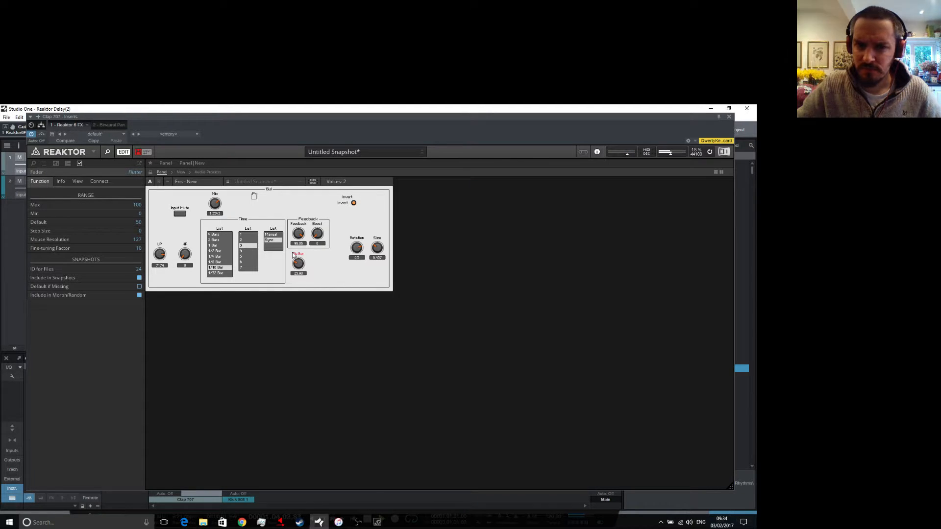
drag(161, 254, 157, 207)
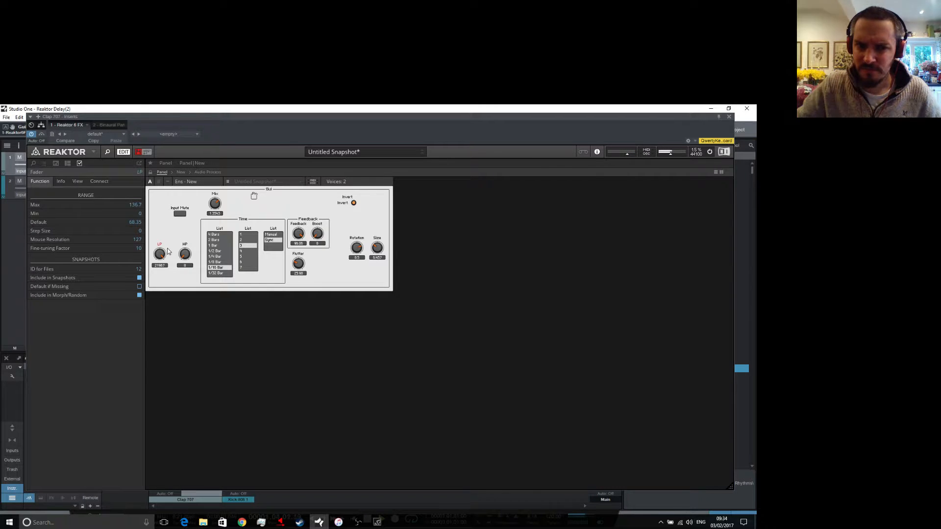
mouse_move(164, 255)
mouse_down()
mouse_move(163, 289)
mouse_move(163, 256)
mouse_up()
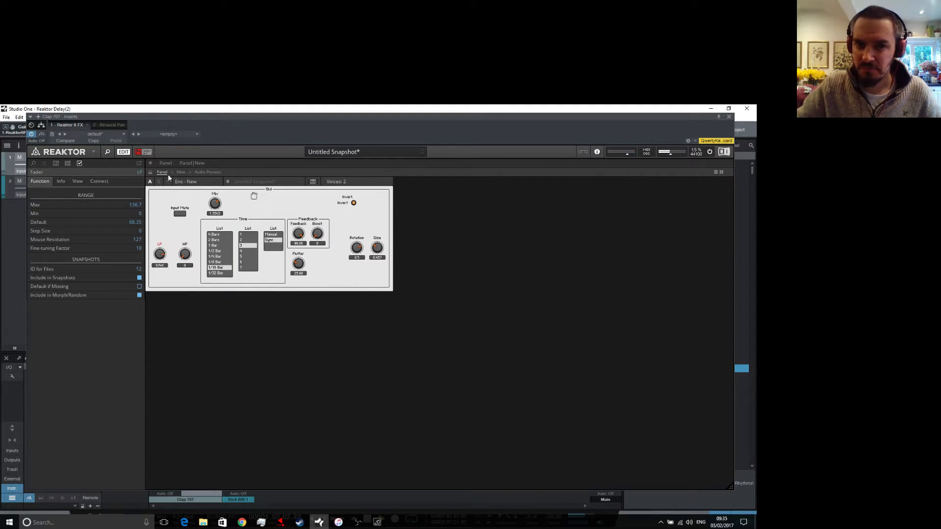
Examine the Audio Process structure and the Diffuser Delay's interpolation and buffer properties.
click(206, 173)
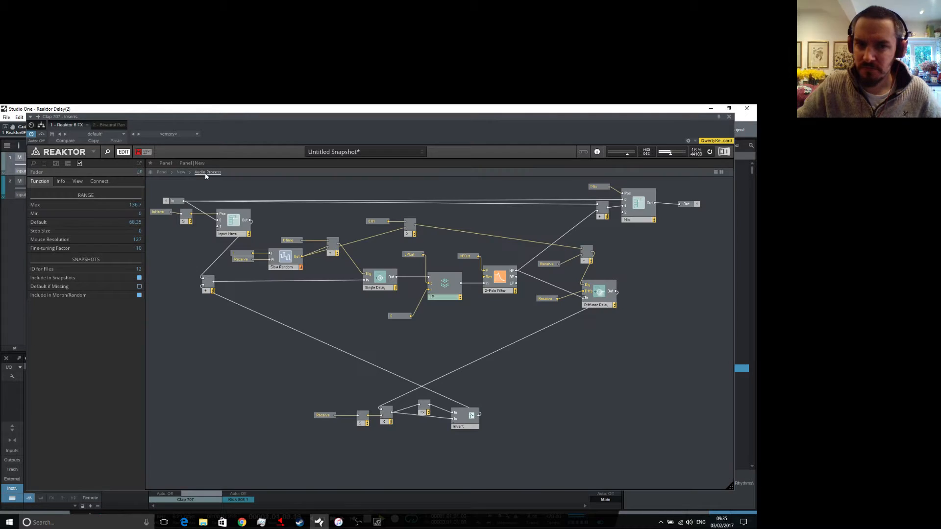
click(180, 172)
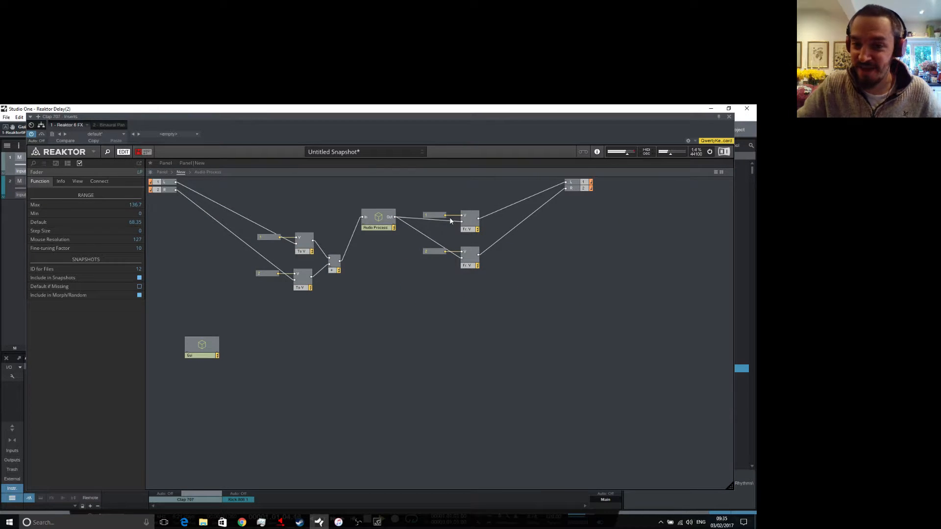
double_click(383, 224)
click(593, 283)
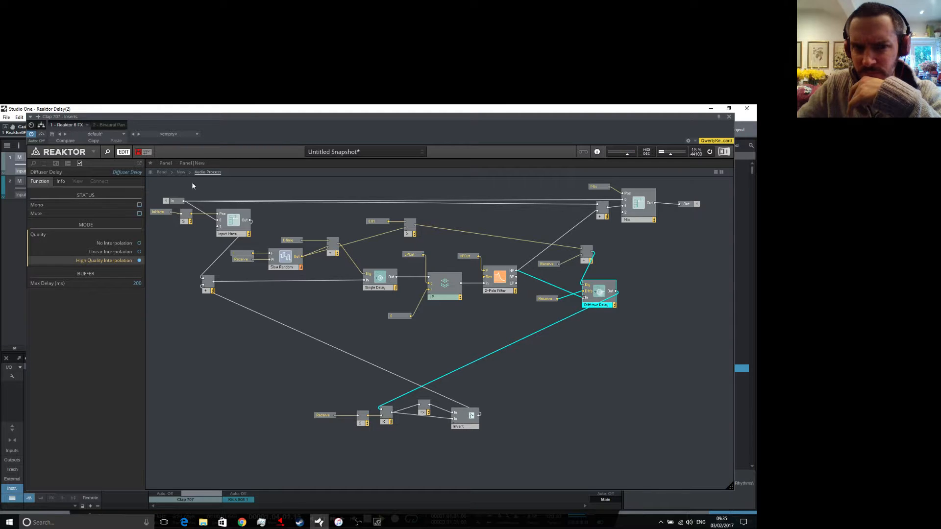
On the instrument panel, open the LP cutoff fully, adjust Feedback, and raise Flutter to 100 and Size to 20.
click(162, 172)
click(160, 253)
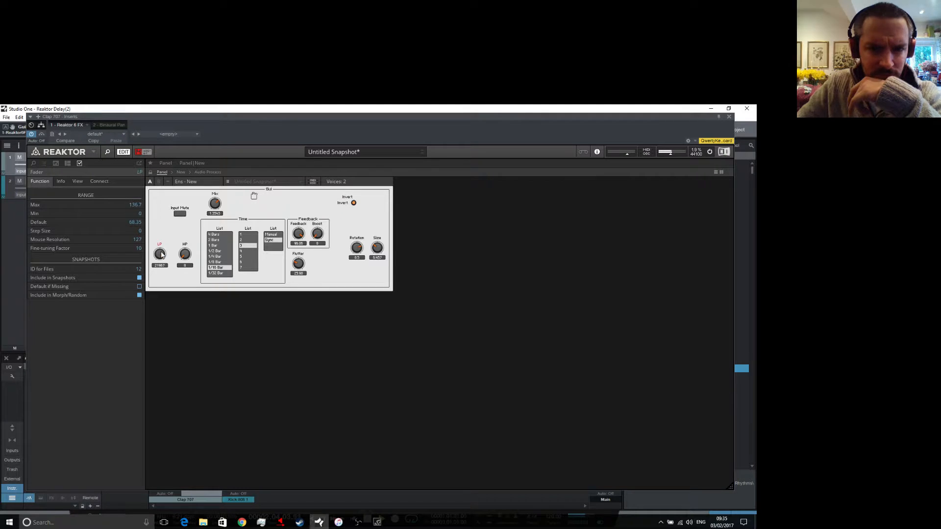
drag(299, 233, 301, 243)
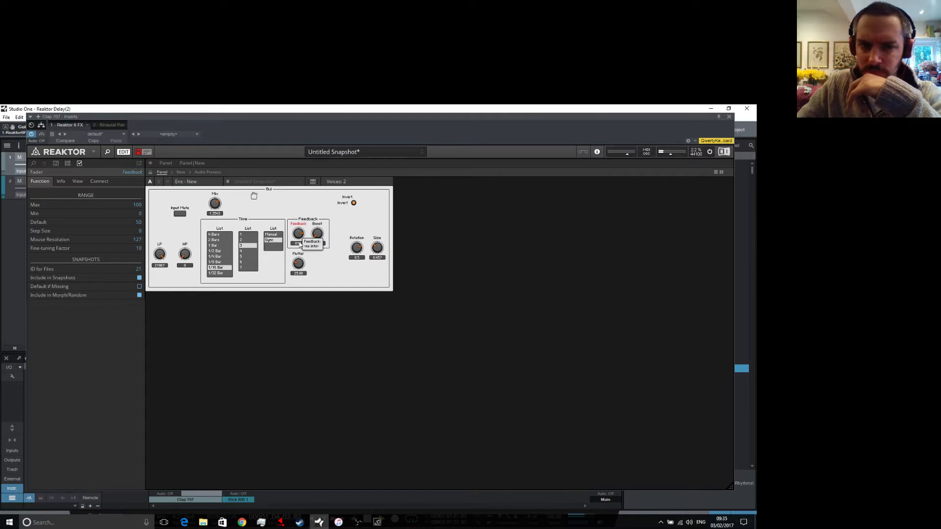
drag(298, 264, 308, 147)
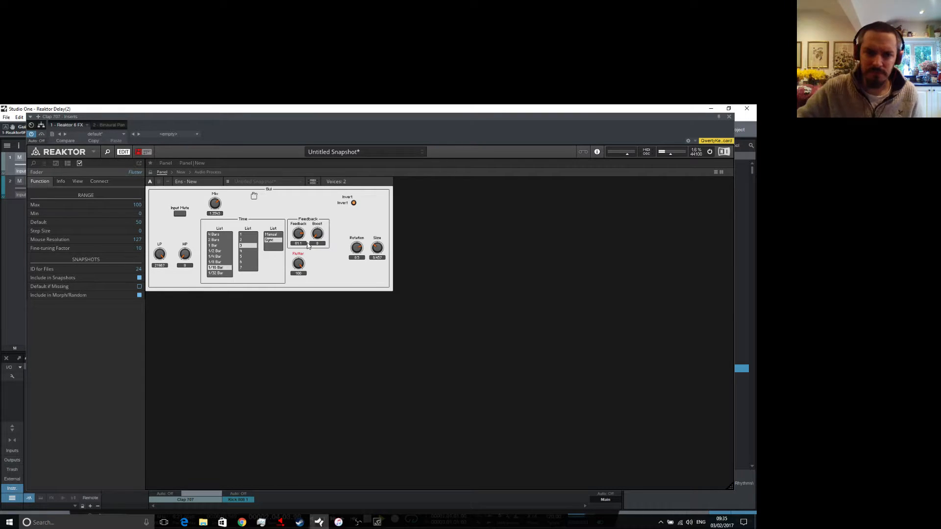
click(376, 246)
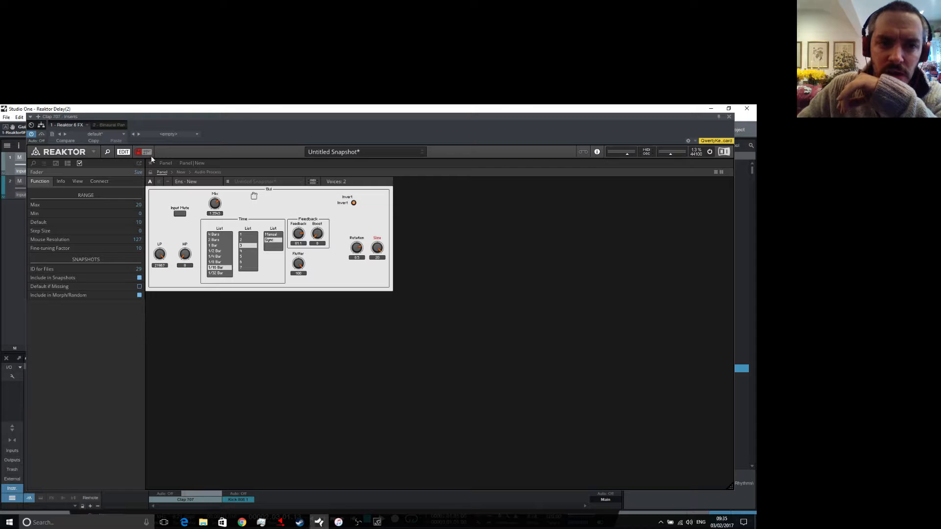
Rearrange the Audio Process structure, moving the Diffuser Delay with its Multiply, Add, constant and Receive modules below the main delay and filter chain.
click(199, 173)
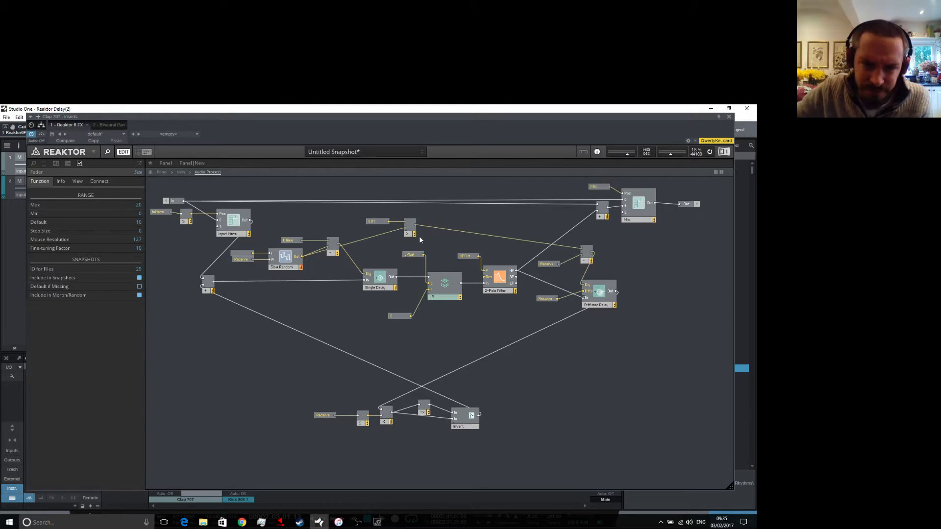
drag(410, 234, 313, 374)
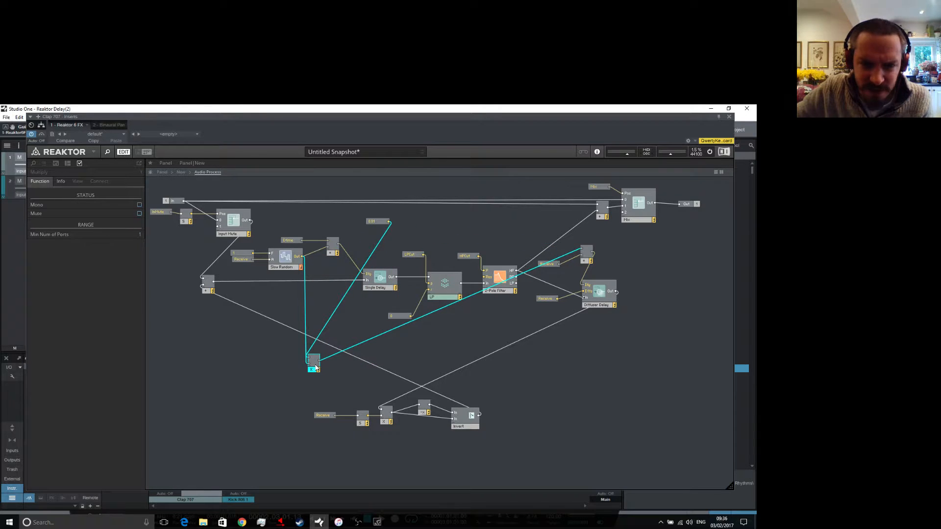
drag(379, 222, 287, 356)
drag(603, 305, 542, 370)
drag(543, 304, 476, 355)
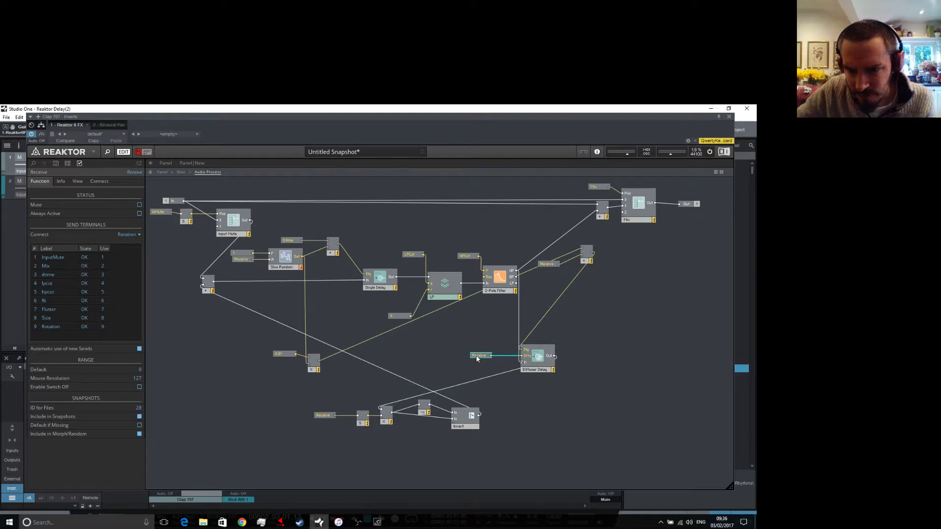
drag(588, 250, 445, 351)
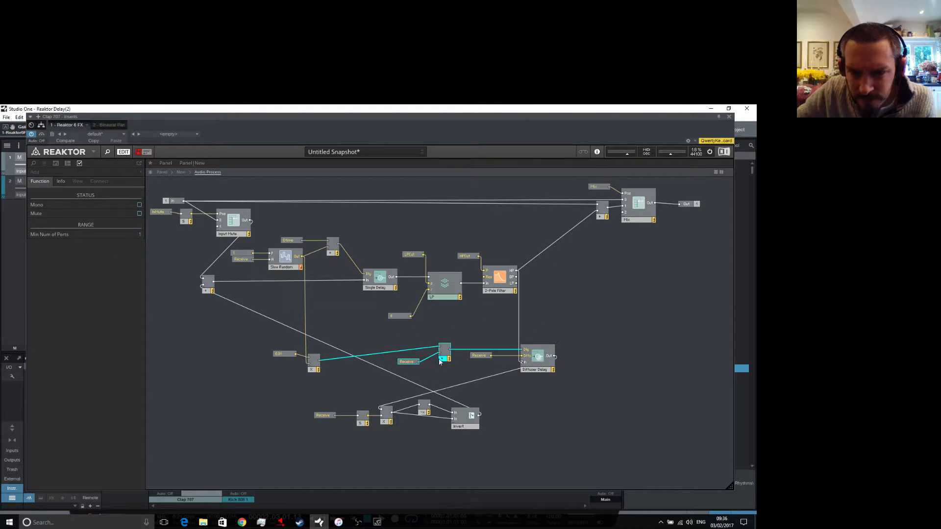
Place the Size Receive beside the Add module and rename the Receive feeding the Diffuser Delay as Rotation.
click(412, 359)
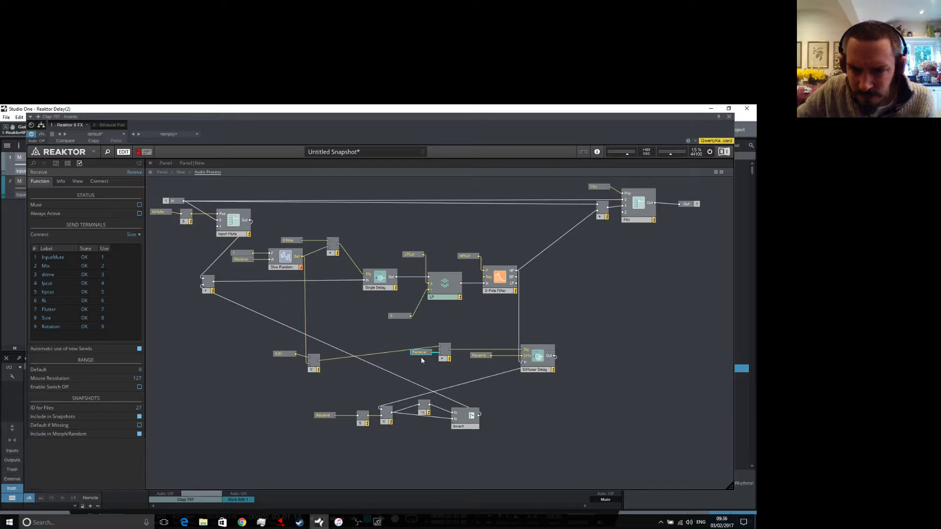
click(435, 364)
click(486, 356)
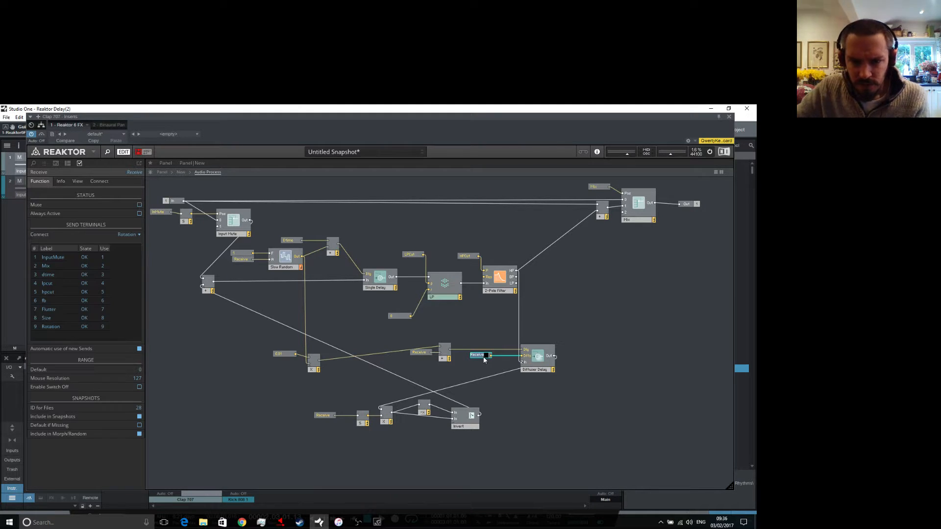
text(Fl)
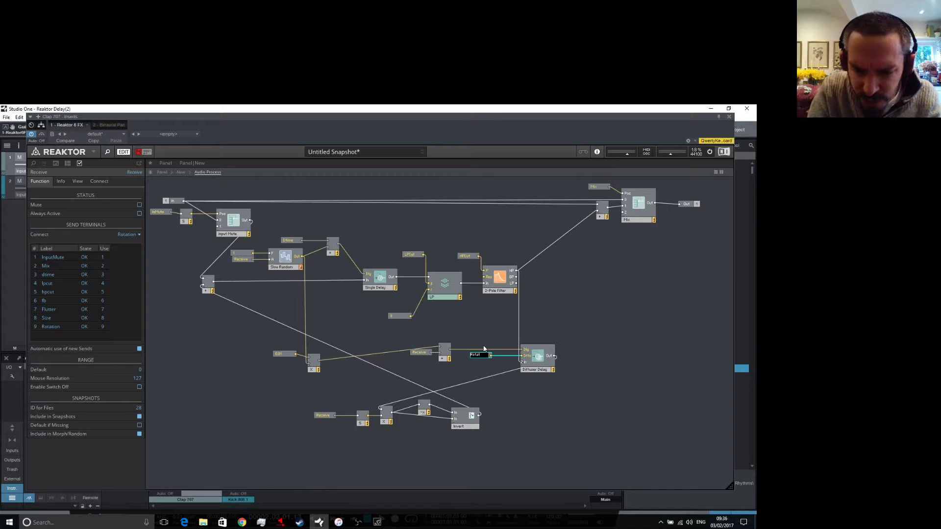
key(Return)
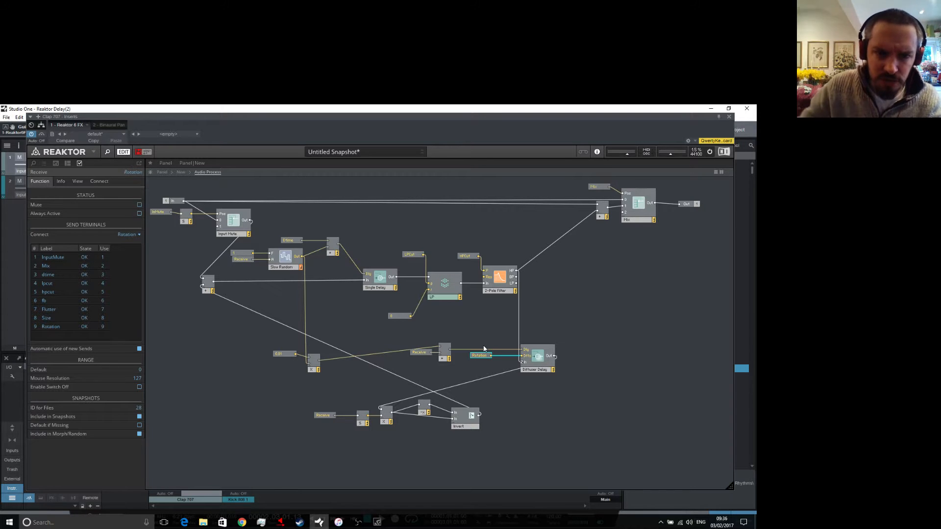
Rename the Receive feeding Slow Random as Flutter and the one feeding the diffuser's Add module as Size.
click(241, 259)
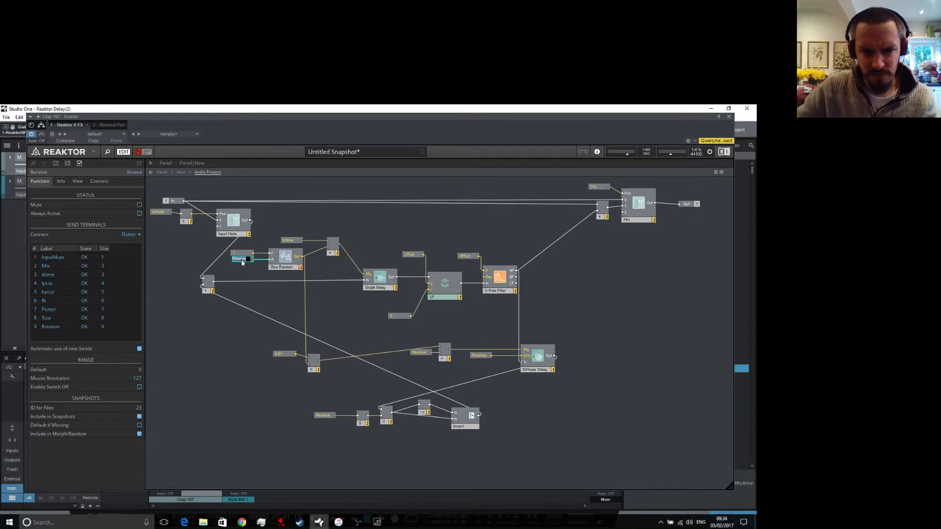
text(Flutter)
key(Return)
click(421, 351)
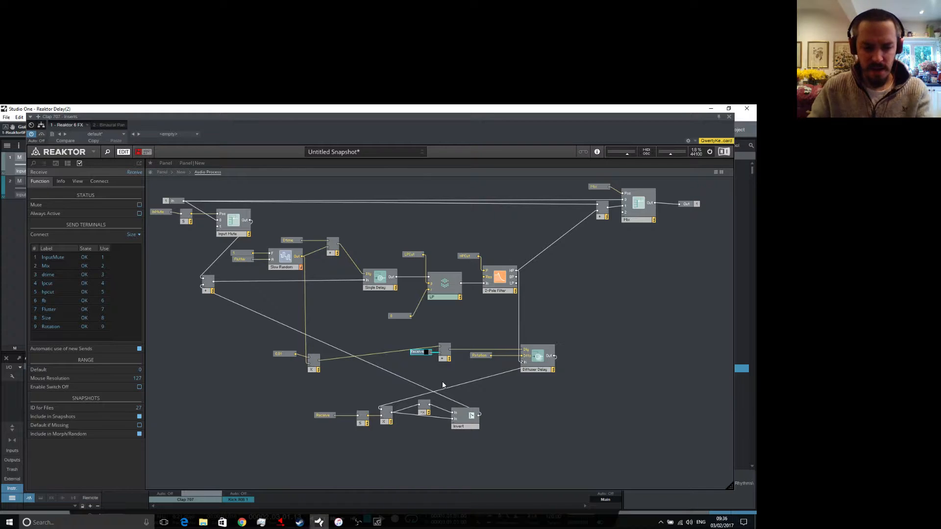
text(Size)
key(Return)
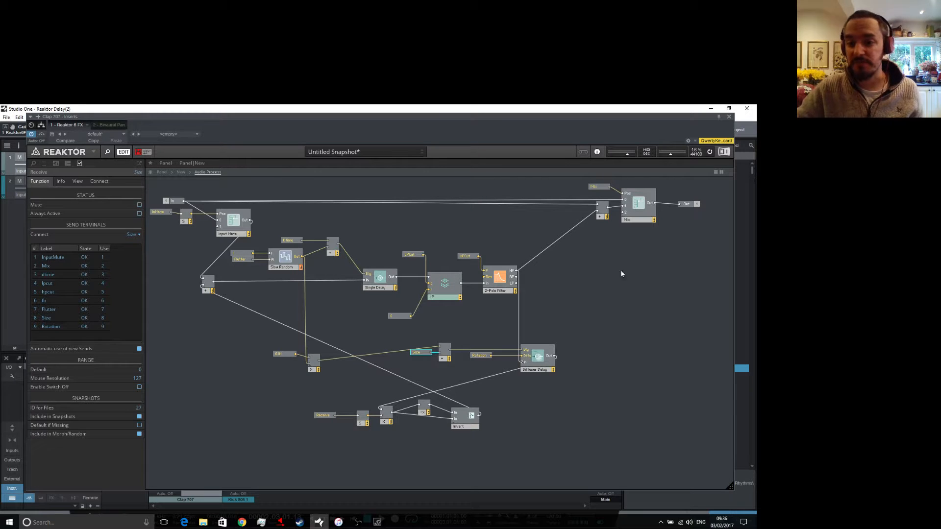
Add a Selector/Scanner module to the Audio Process structure and set its minimum number of ports to 2.
right_click(595, 277)
mouse_move(618, 281)
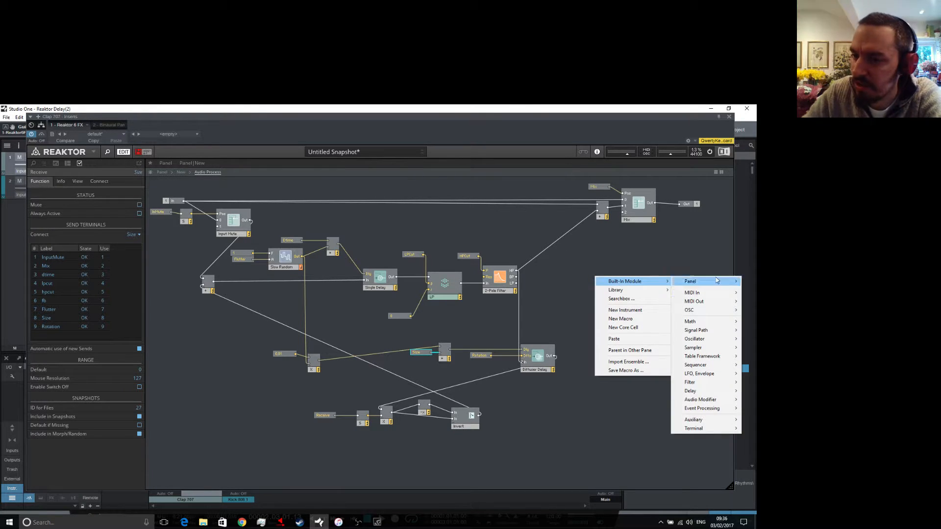
mouse_move(703, 334)
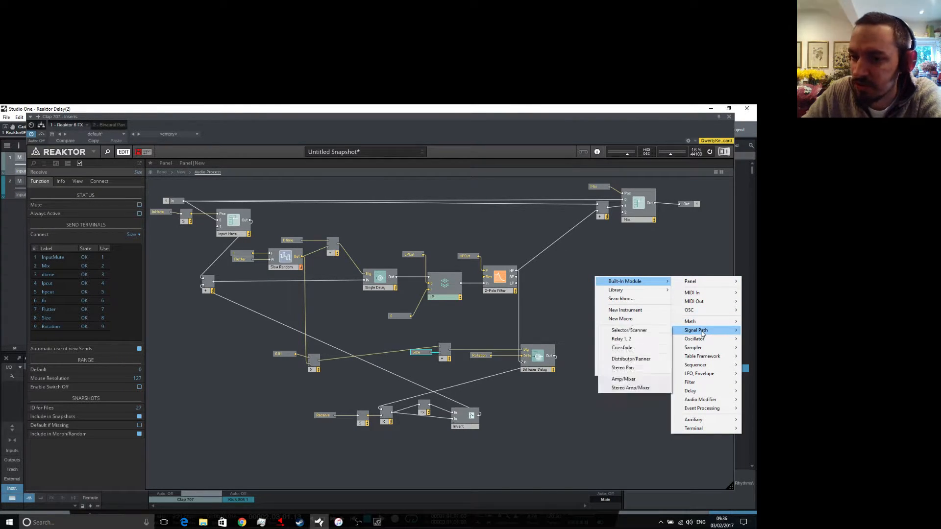
click(619, 329)
drag(605, 293, 603, 291)
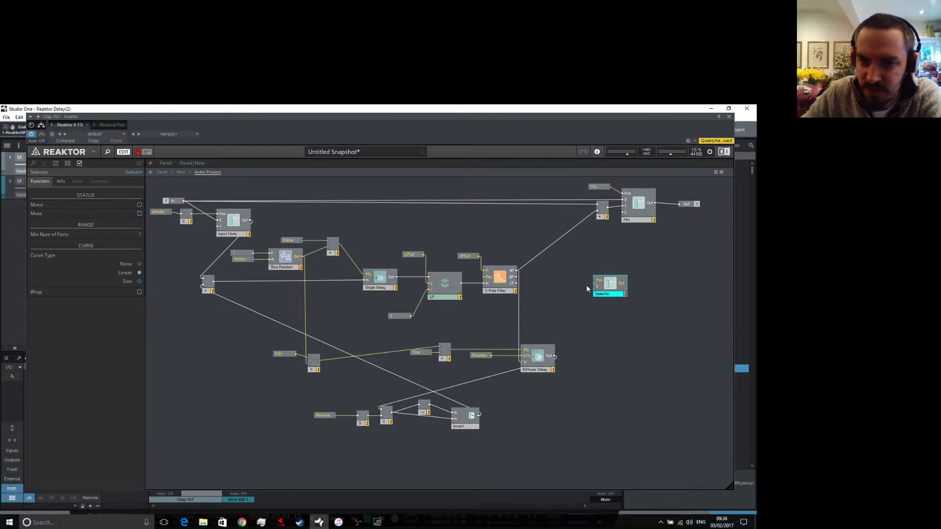
drag(140, 235, 144, 234)
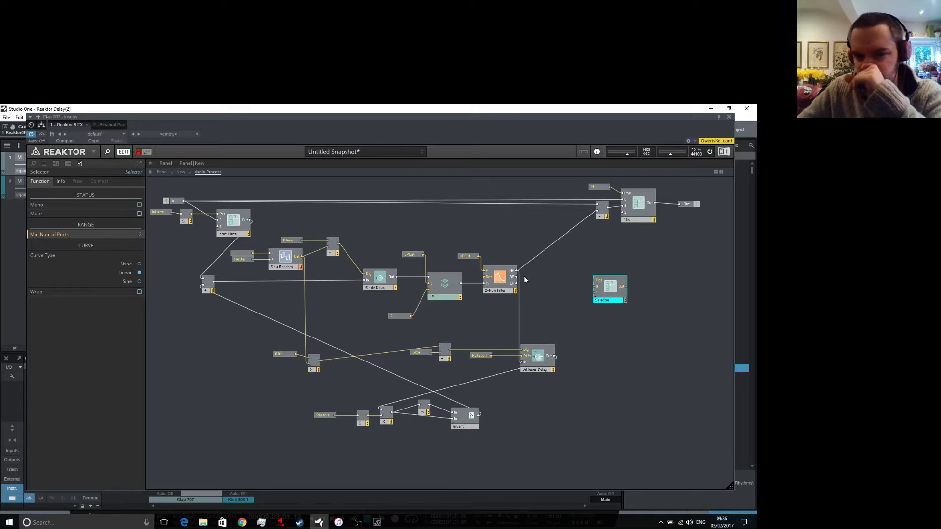
Wire the 2-Pole Filter's HP and Diffuser Delay outputs into the Selector, and its output to the Add before Mix and the feedback Multiply.
drag(517, 271, 596, 286)
drag(554, 357, 600, 210)
drag(589, 273, 387, 415)
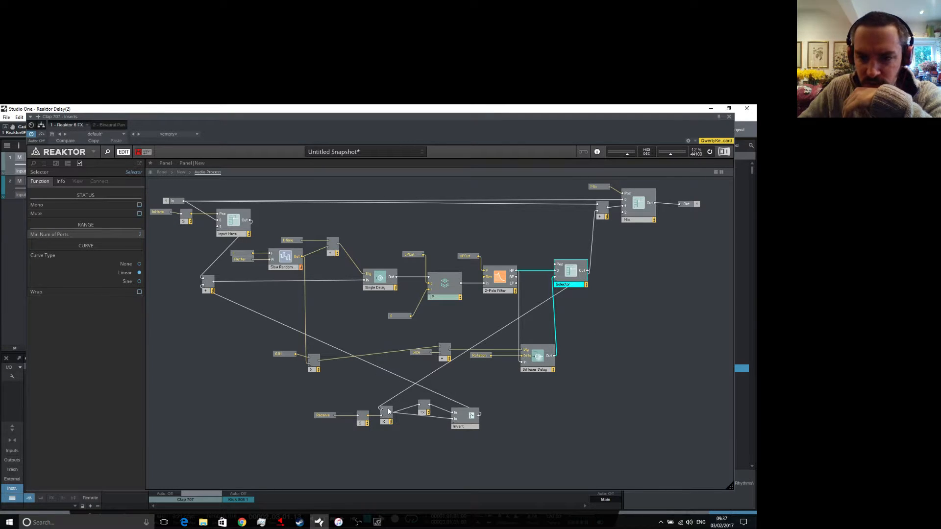
Move the Selector beside the Diffuser Delay and shift the feedback and Invert modules lower in the structure.
drag(579, 287, 607, 365)
click(581, 417)
drag(346, 414, 462, 460)
click(561, 415)
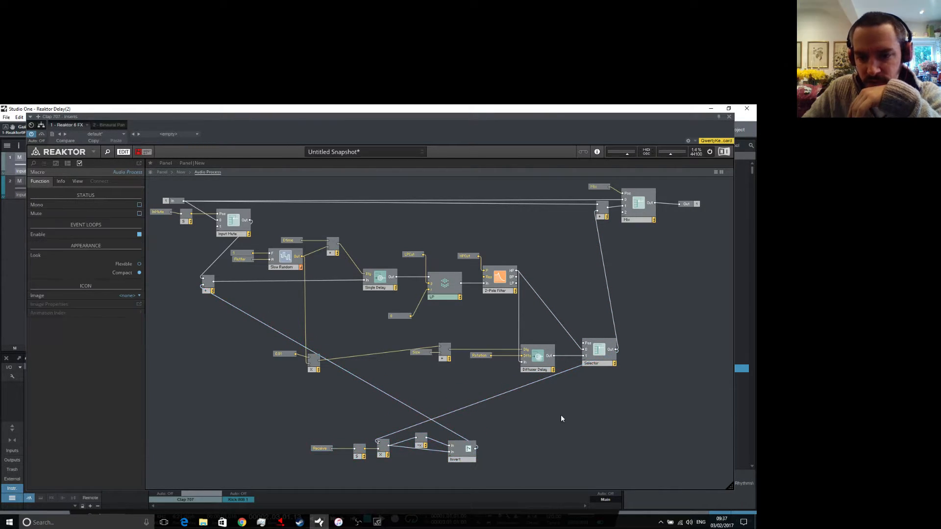
Add a Receive terminal, connect it to the Selector's Pos input, and name it Diffusion.
right_click(571, 292)
mouse_move(605, 298)
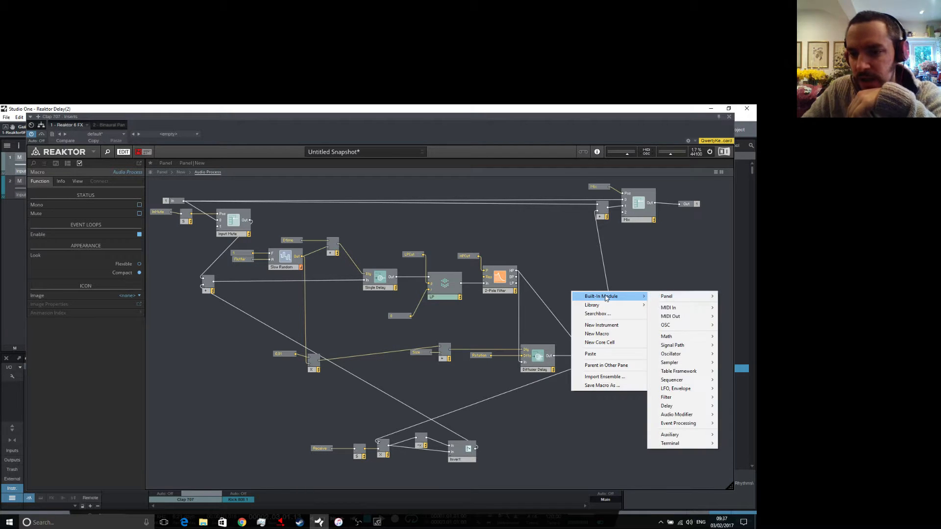
mouse_move(672, 445)
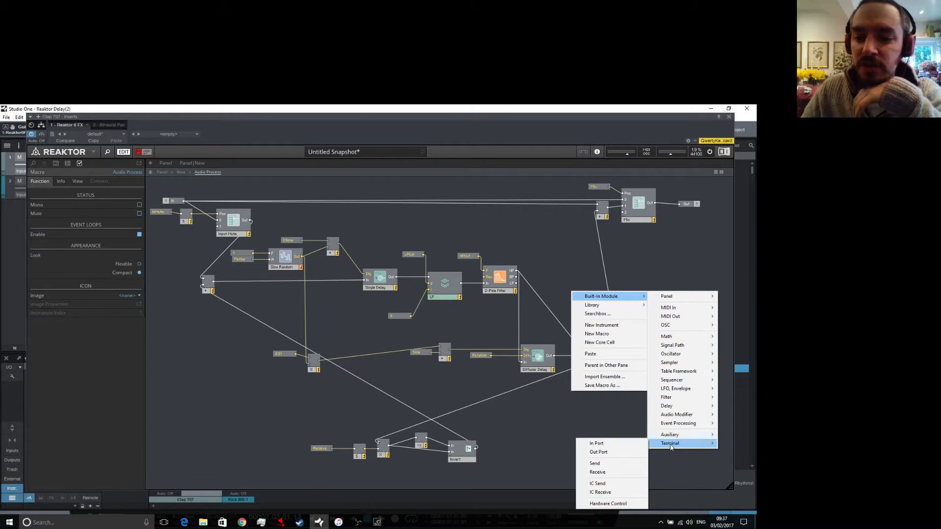
click(611, 472)
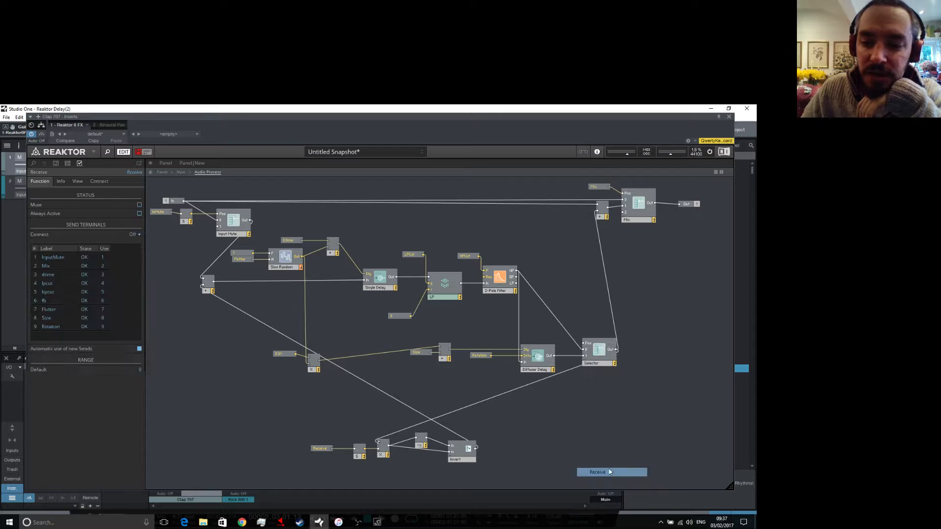
drag(577, 297, 583, 343)
click(539, 334)
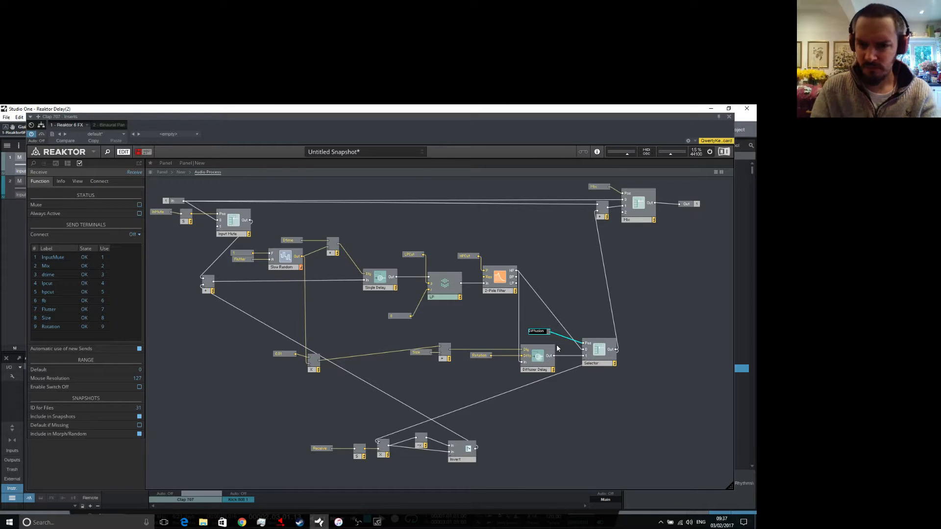
click(557, 231)
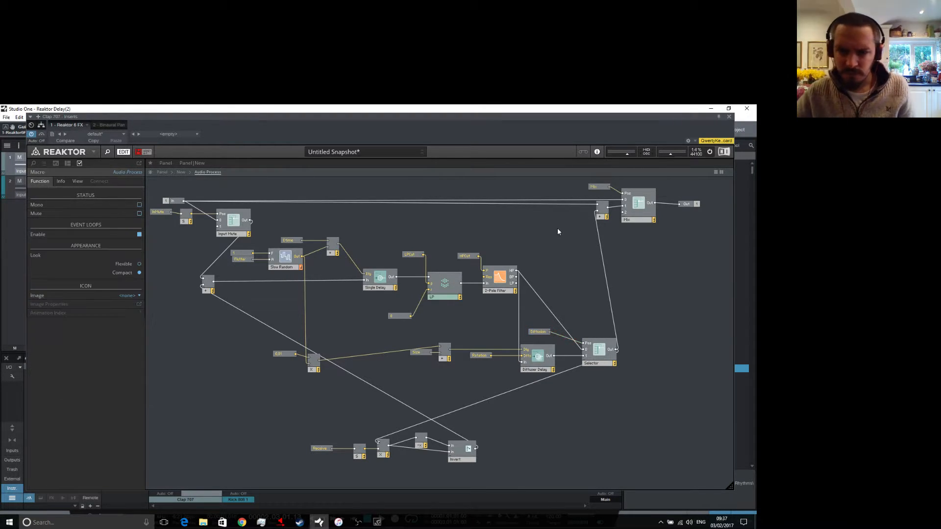
Open the Gui macro's structure and add a Knob below the Rotation modules.
click(181, 172)
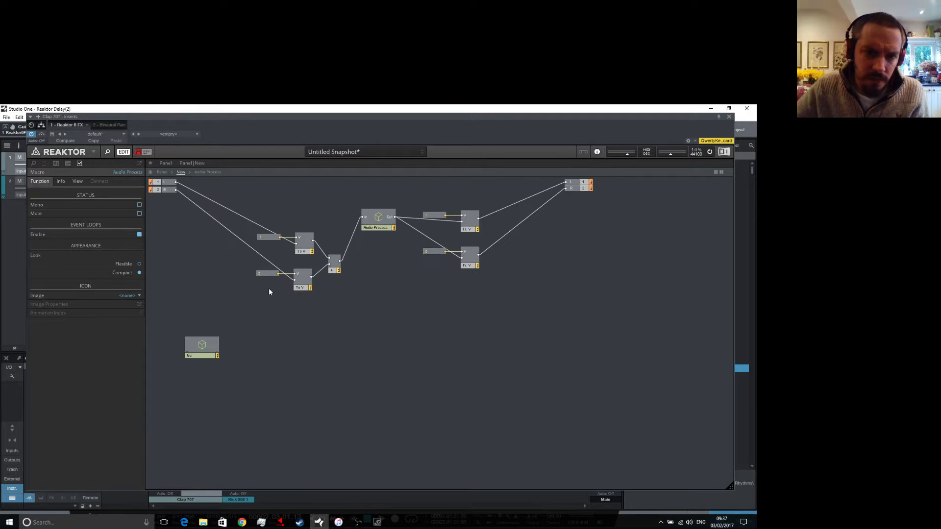
click(204, 343)
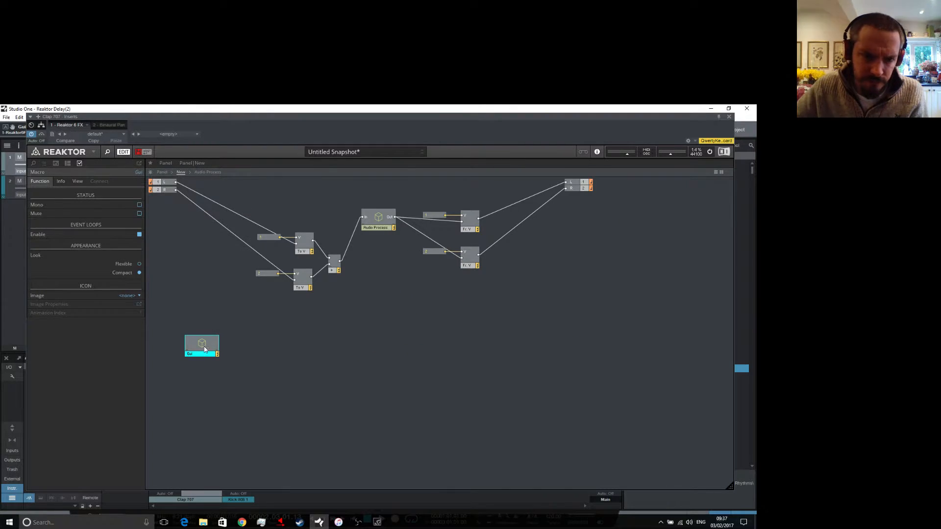
double_click(205, 345)
right_click(394, 412)
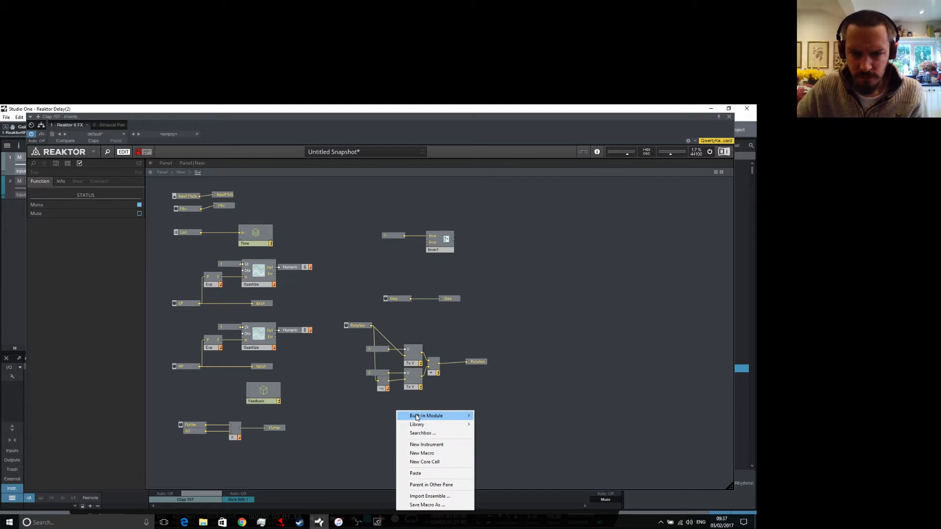
mouse_move(436, 415)
mouse_move(519, 269)
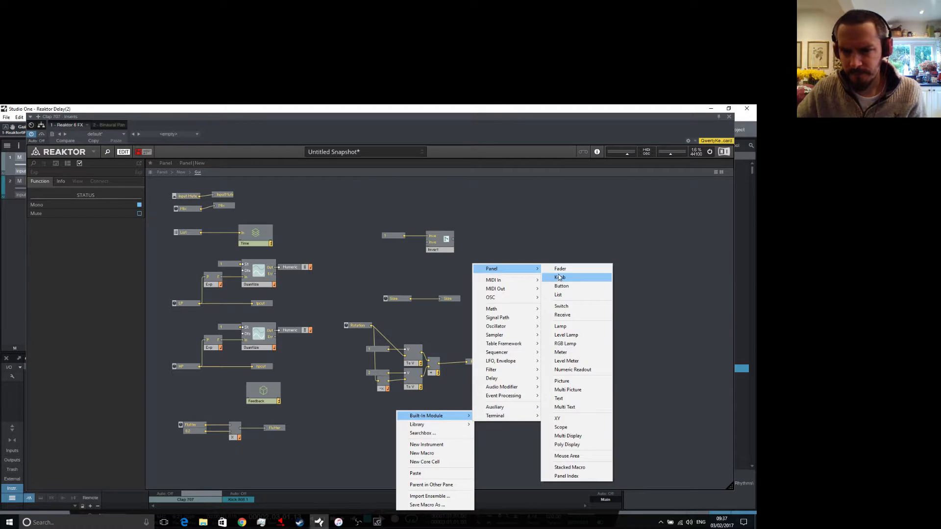
click(560, 277)
Add a Send terminal, wire the new knob into it, and name the Send Diffusion.
right_click(457, 413)
mouse_move(501, 416)
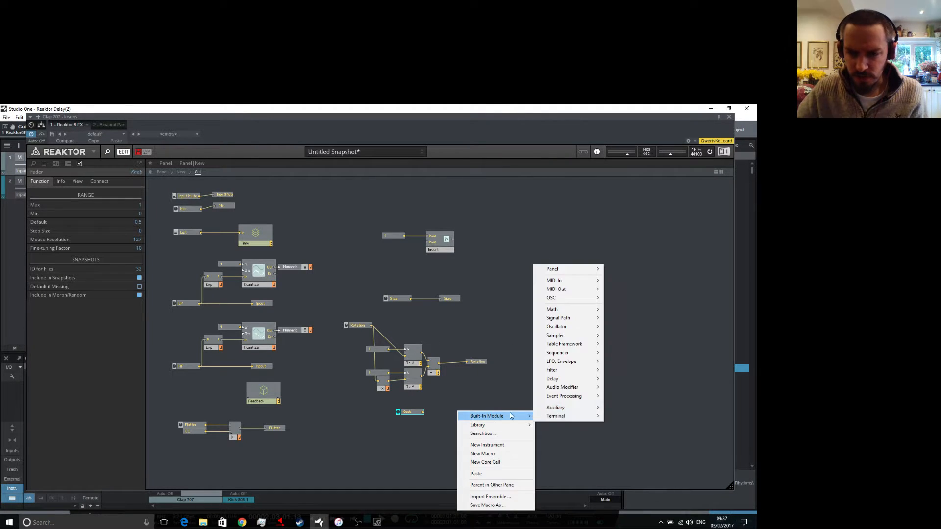
mouse_move(561, 418)
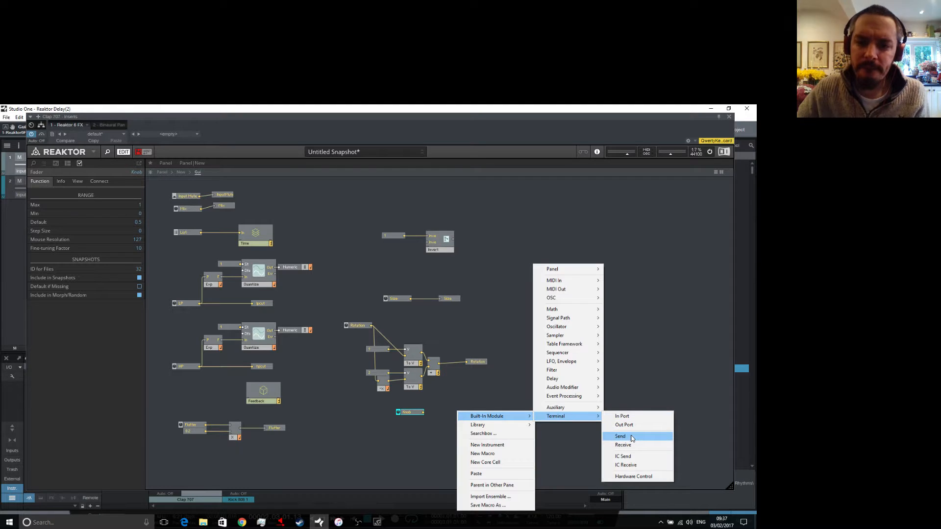
click(621, 436)
drag(422, 413, 465, 413)
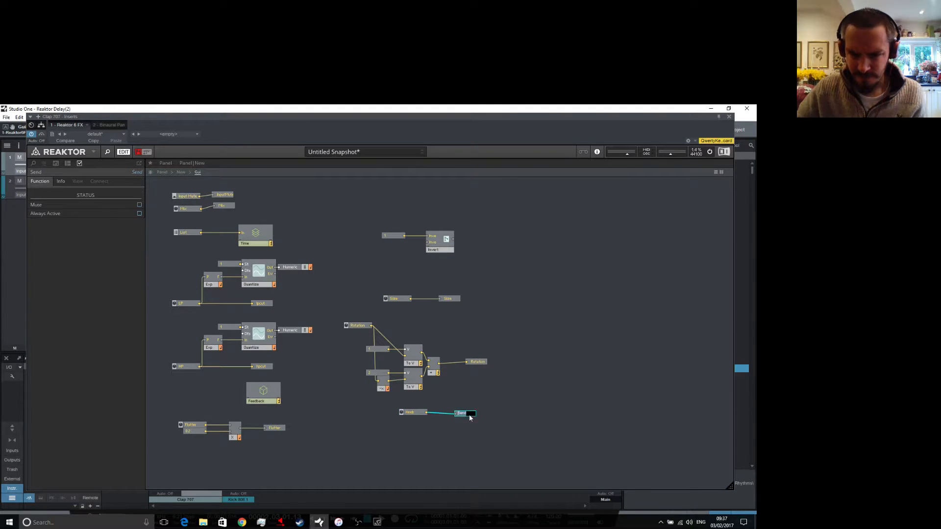
text(Diffusion)
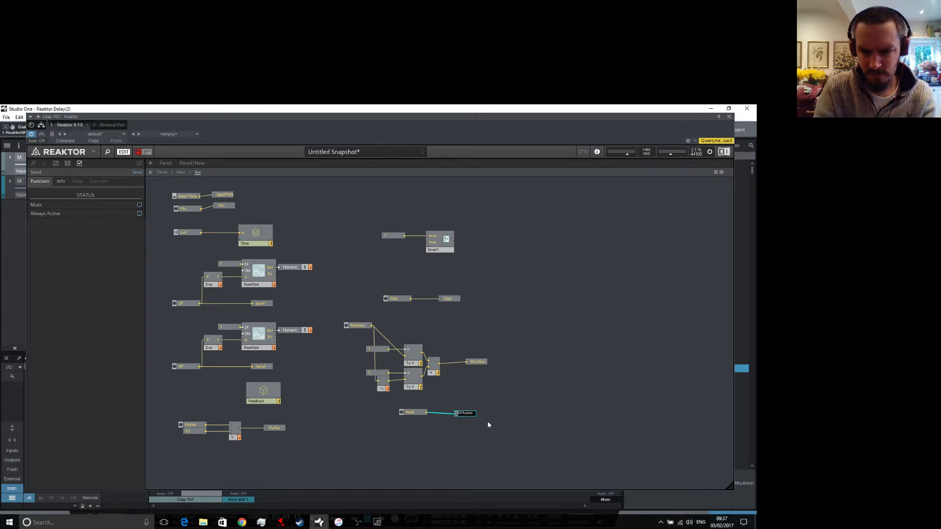
key(Return)
Rename the new knob Diffusion, move it farther from its Send, and set its maximum to 100.
double_click(408, 412)
text(Diffusion)
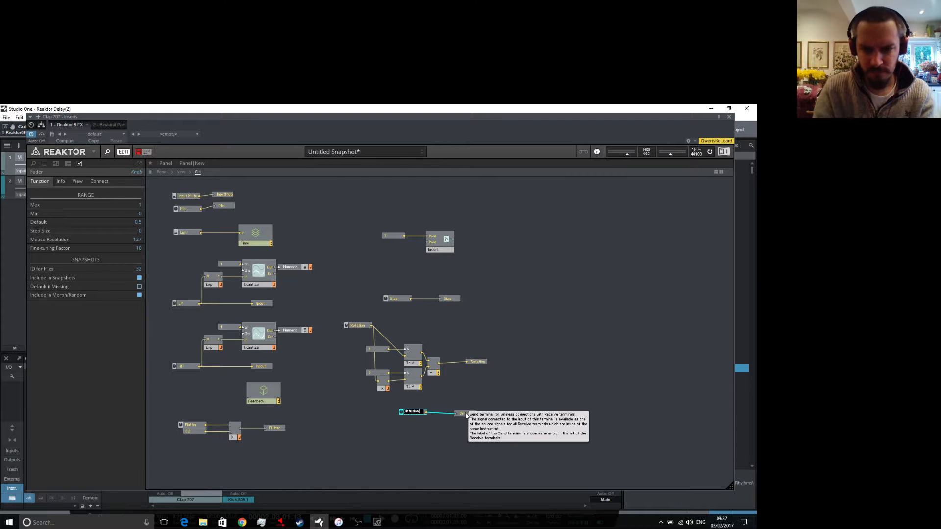
key(Return)
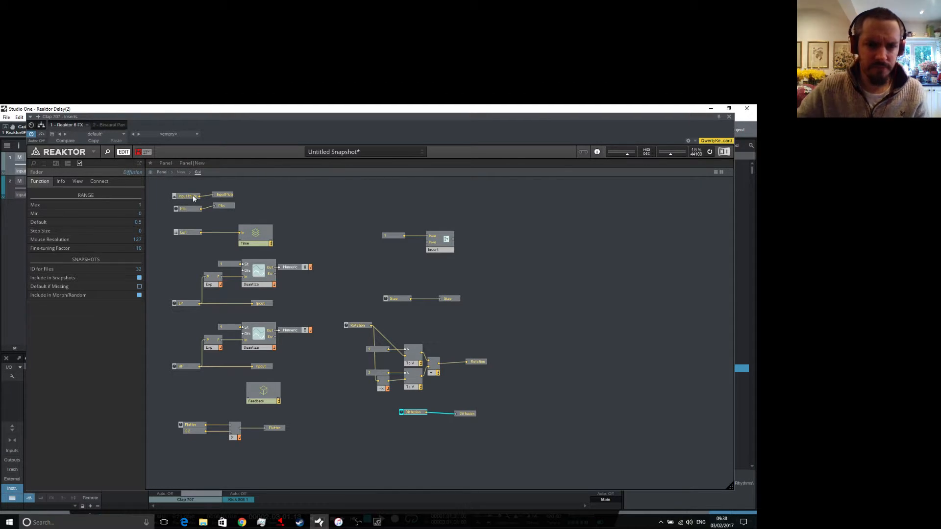
drag(412, 416, 377, 417)
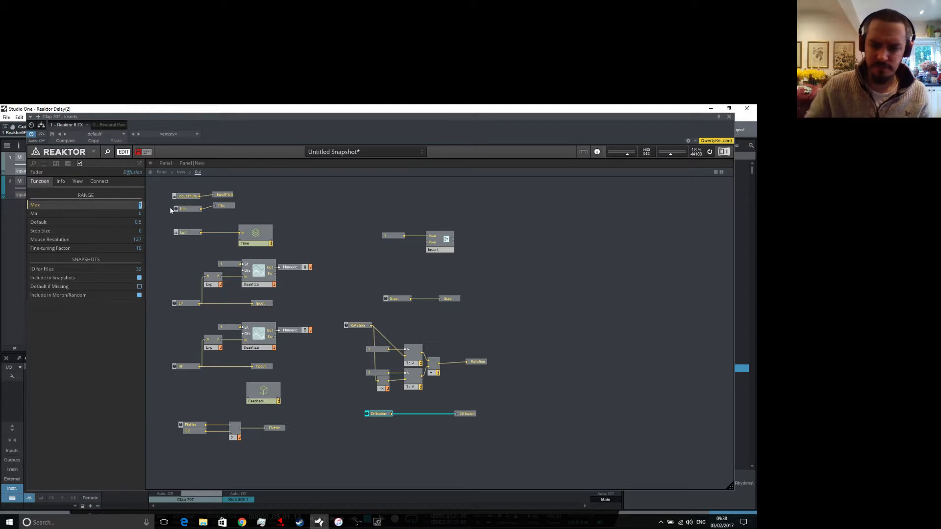
Insert a Multiply module with a 0.01 constant between the Diffusion knob and its Send, and tidy the chain.
right_click(393, 434)
mouse_move(424, 342)
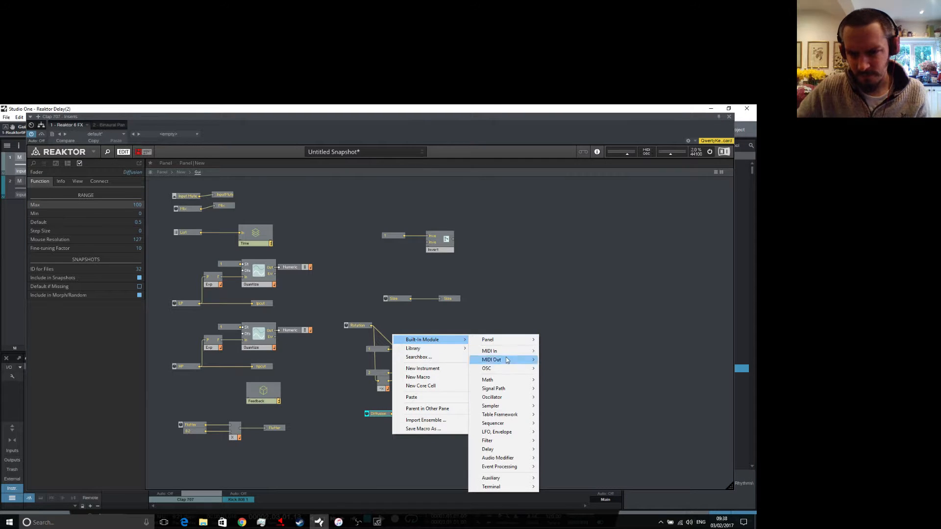
mouse_move(507, 381)
click(575, 184)
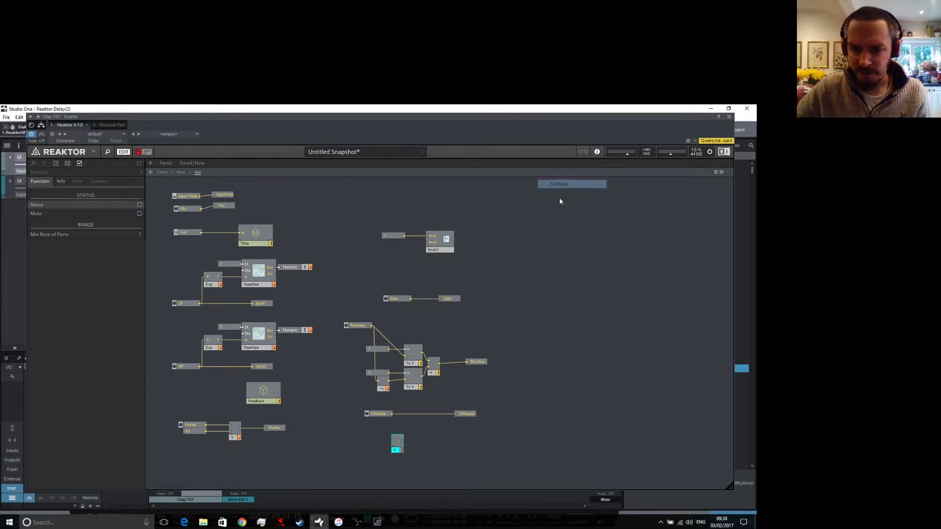
drag(398, 447, 413, 429)
right_click(413, 436)
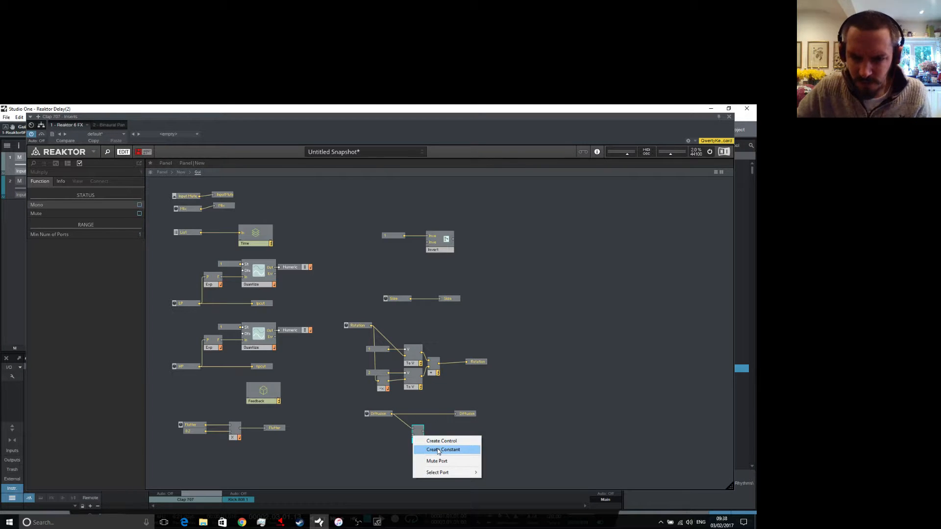
click(431, 449)
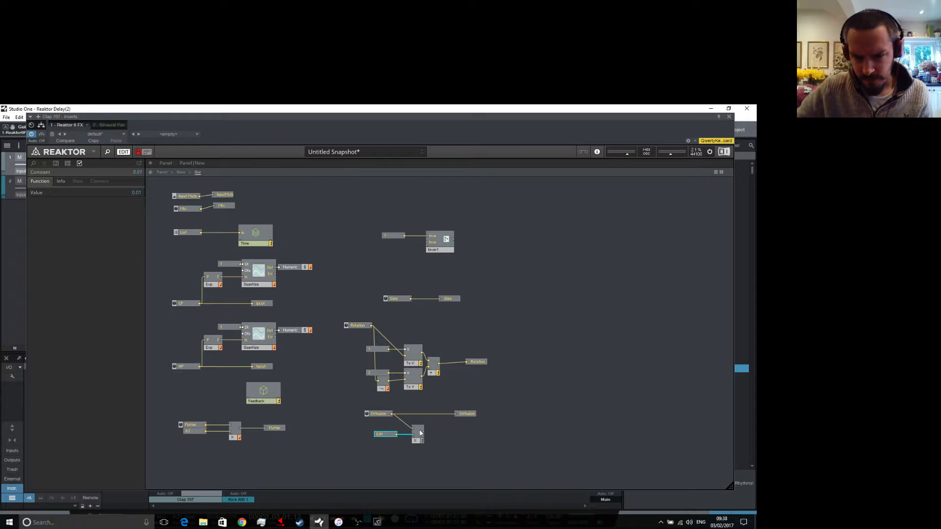
drag(461, 418, 457, 415)
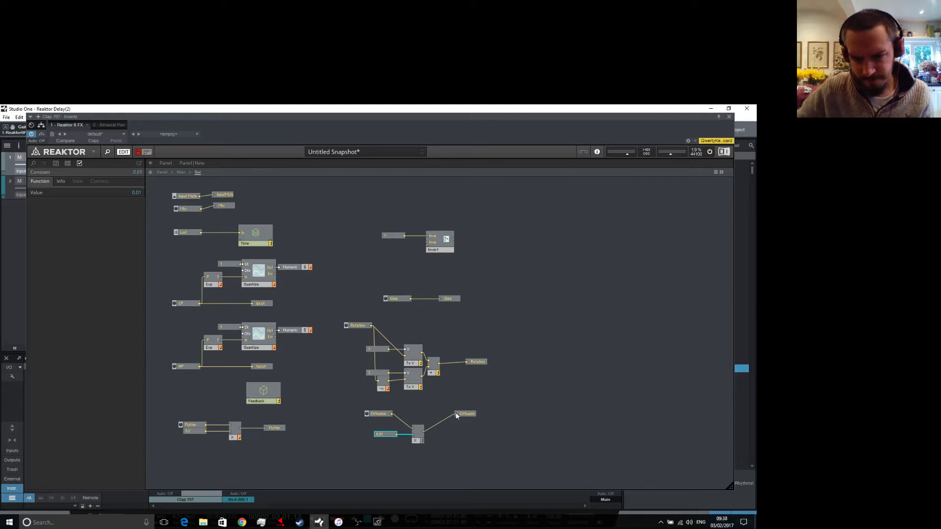
drag(414, 442, 454, 417)
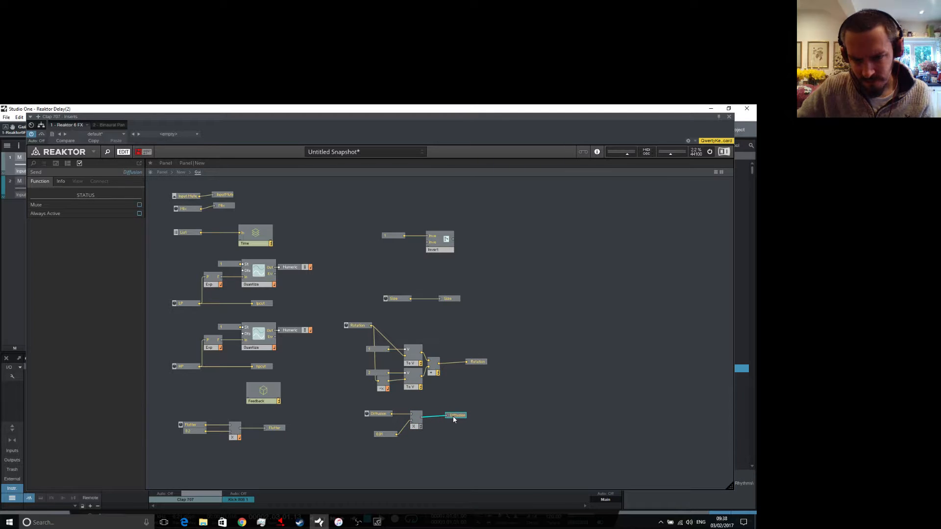
Align the 0.01 constant beneath the Diffusion knob in the Gui structure, and place the Diffusion knob beside Size on the unlocked panel.
drag(383, 435, 382, 422)
click(390, 441)
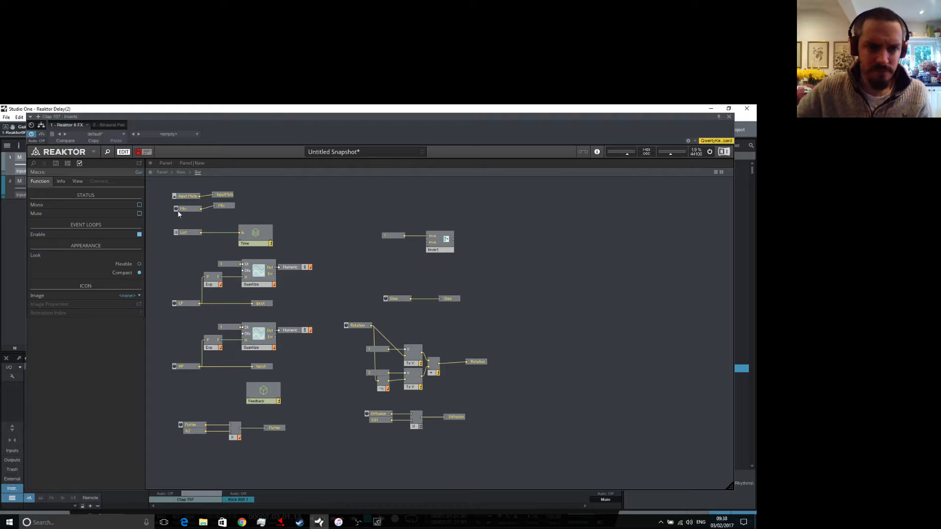
click(182, 173)
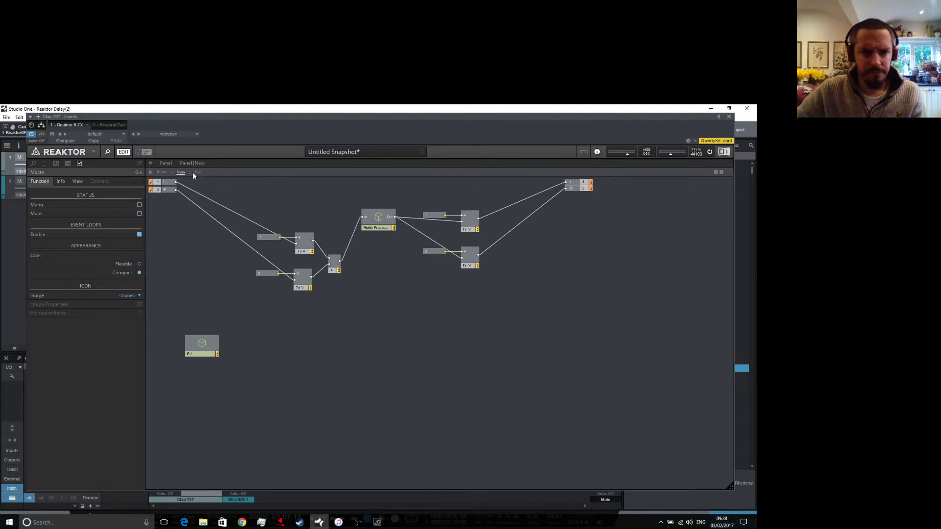
click(162, 173)
click(150, 172)
drag(160, 202, 405, 242)
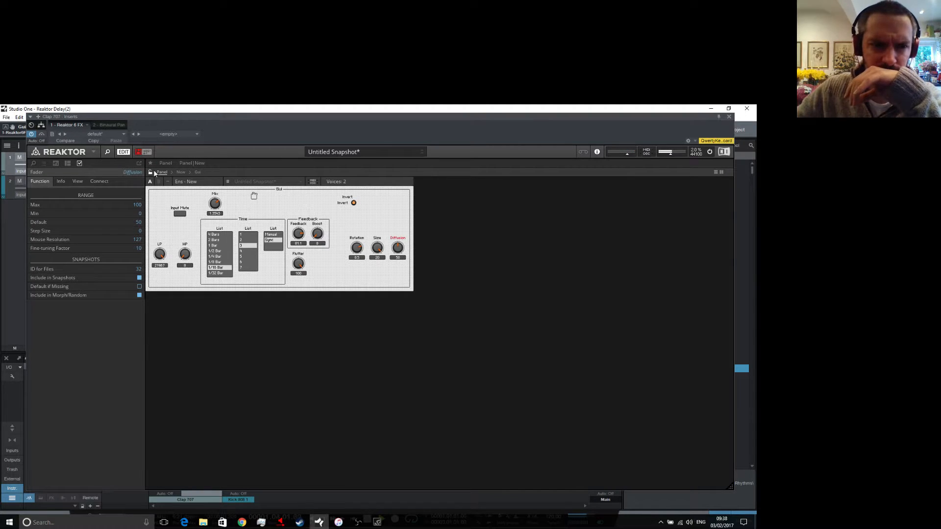
Lower Size to about 2.8 and sweep the Diffusion knob up to 100 and down to 0 to test it.
click(377, 248)
drag(380, 276, 382, 294)
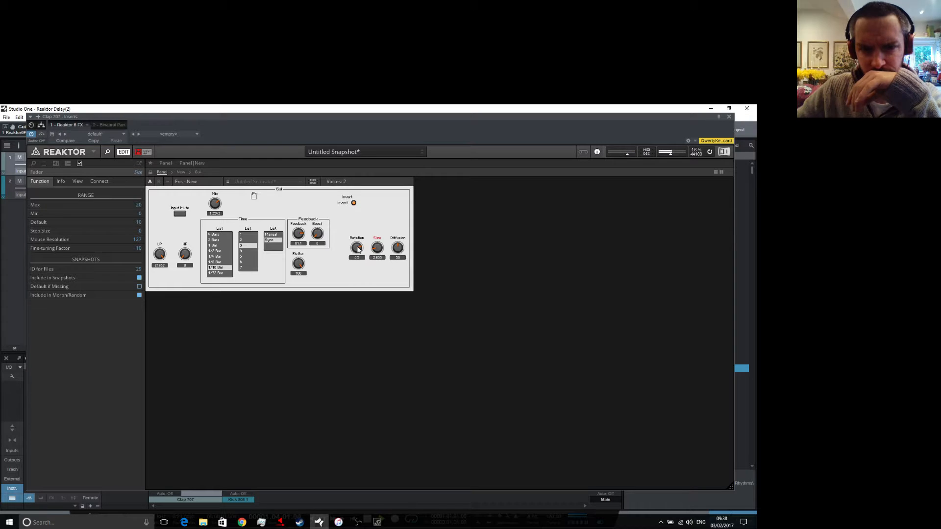
drag(399, 251, 393, 203)
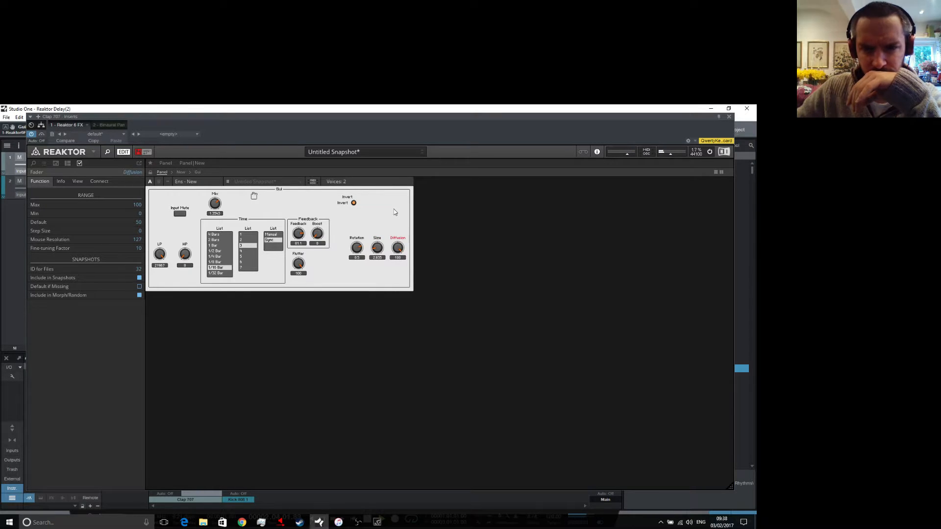
drag(401, 248, 412, 328)
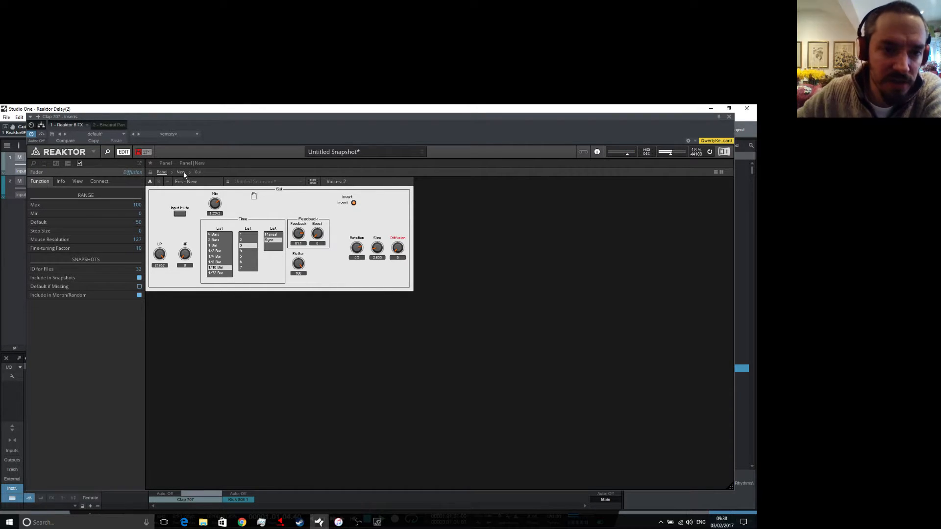
Connect the Receive feeding the Selector in the Audio Process macro to the Diffusion send, and return to the panel.
click(198, 172)
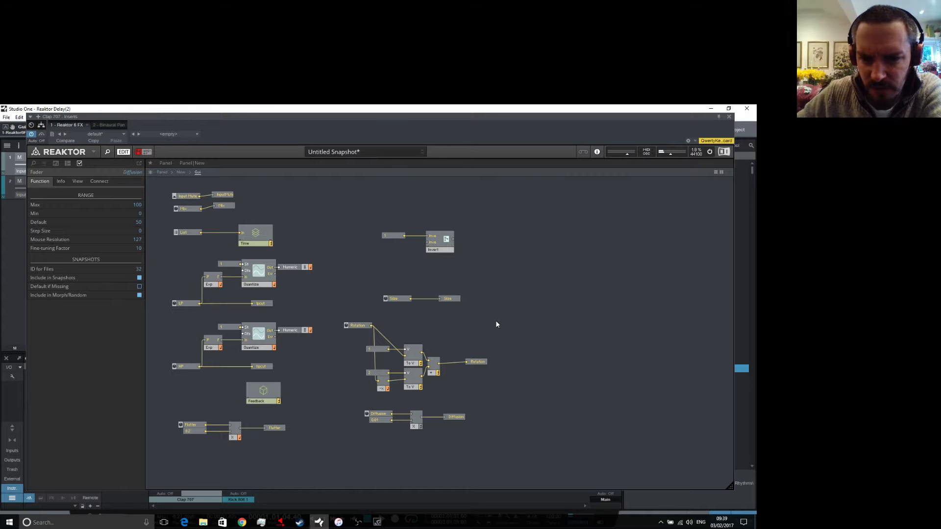
double_click(392, 248)
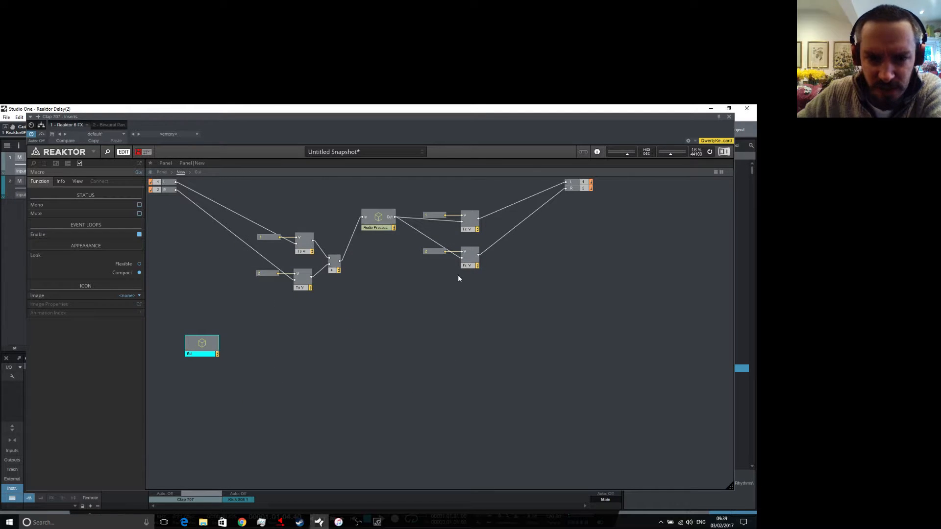
double_click(375, 219)
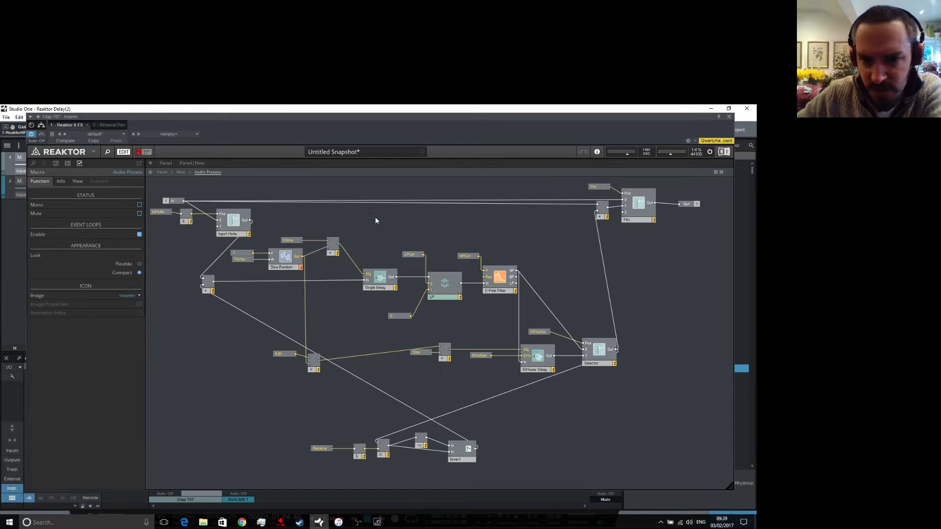
click(538, 332)
click(136, 235)
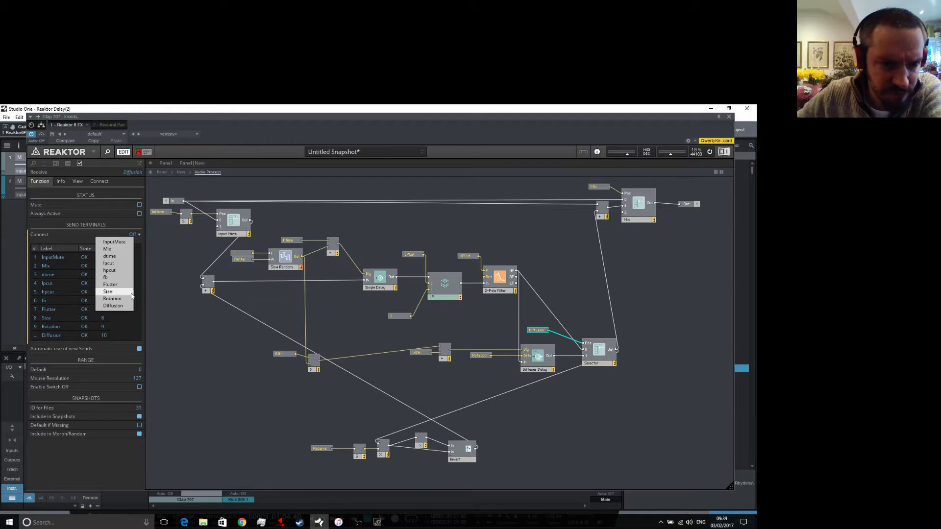
click(115, 305)
click(162, 172)
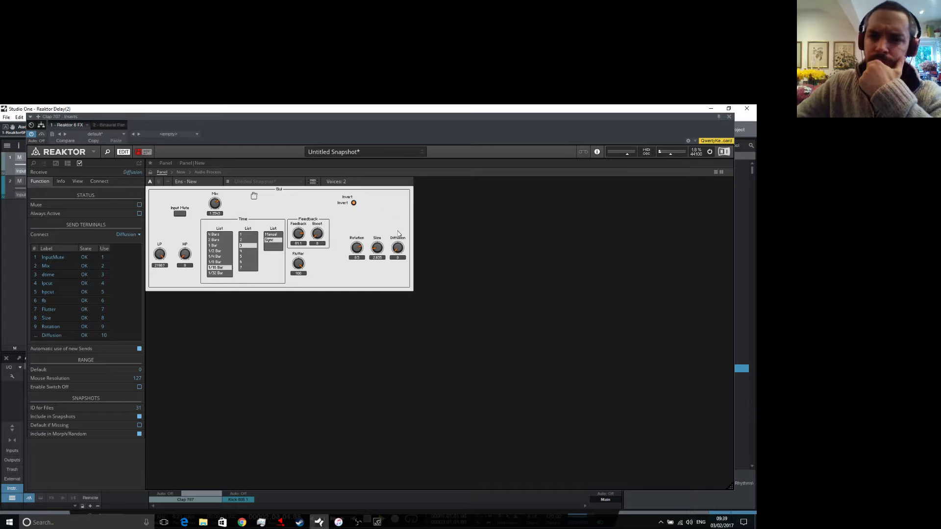
Try Flutter at 0 with Diffusion at 0 and 100, and raise Flutter to about 13.4.
drag(400, 250, 400, 295)
drag(300, 264, 307, 292)
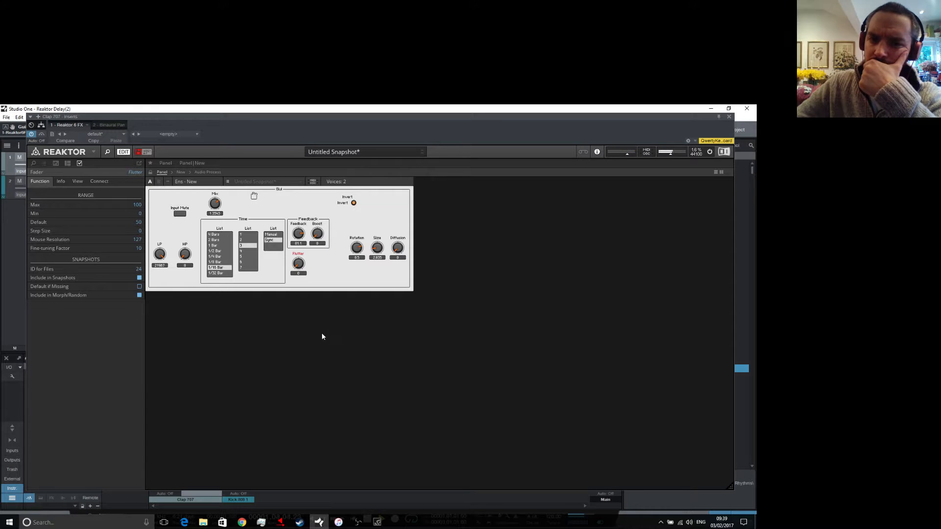
drag(400, 249, 391, 143)
drag(300, 267, 308, 260)
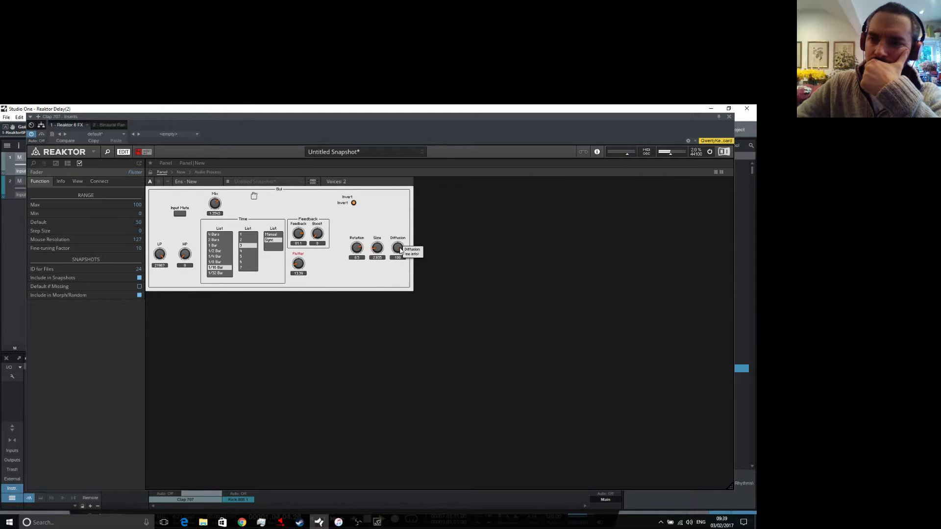
Turn Invert off and compare the sound with Diffusion at 0 and at 100.
click(354, 203)
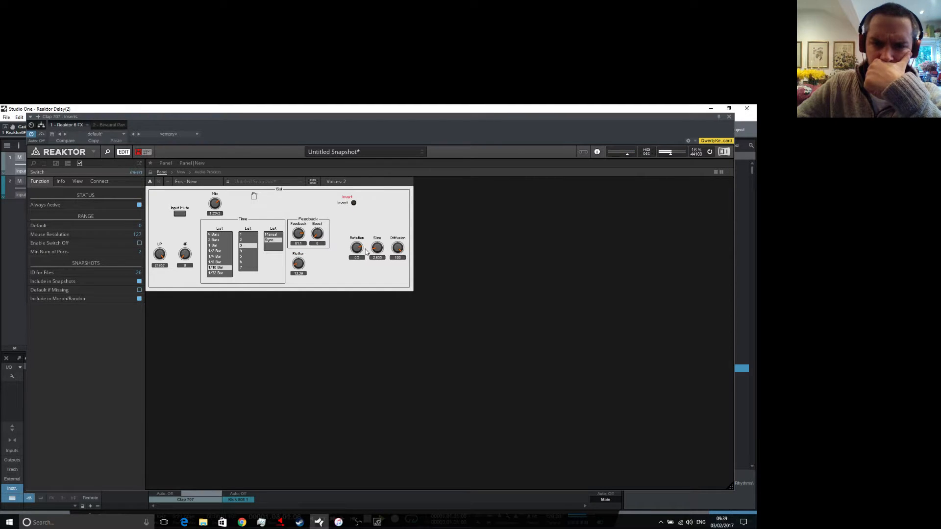
drag(400, 250, 400, 290)
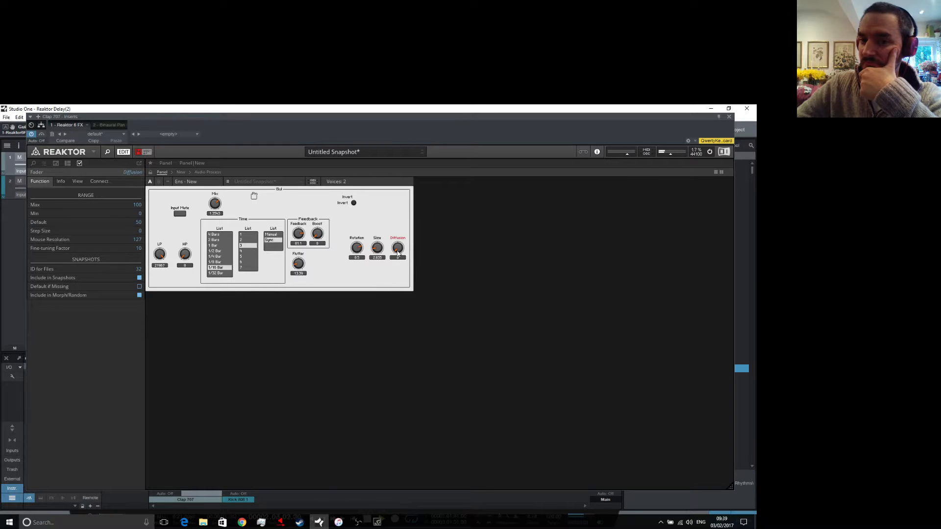
drag(399, 251, 390, 173)
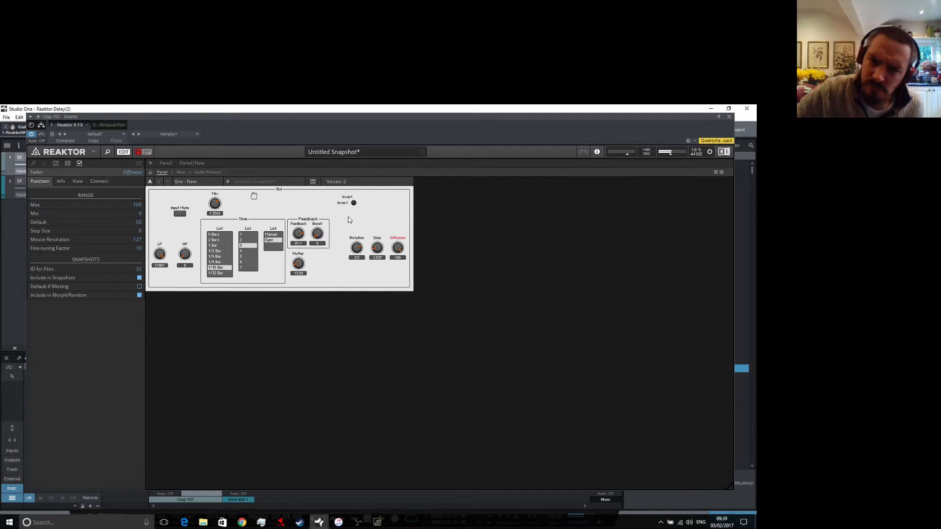
Set Size to about 4.6, Flutter to about 37 and Diffusion to about 48, and turn Invert on.
drag(378, 249, 400, 250)
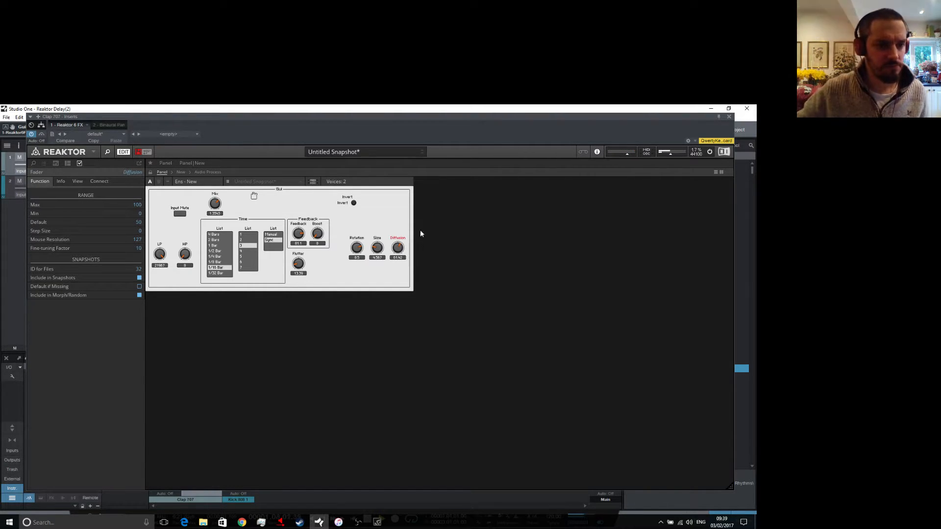
drag(296, 270, 300, 253)
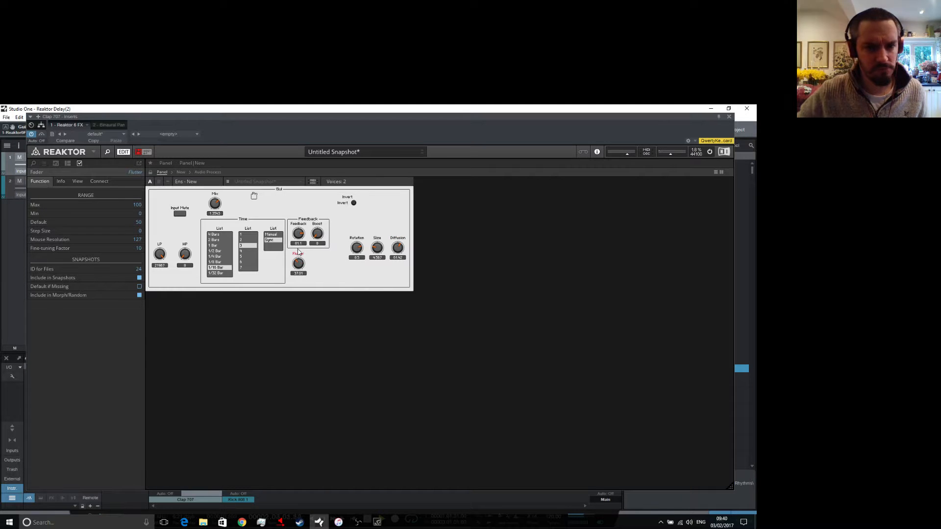
drag(404, 250, 389, 249)
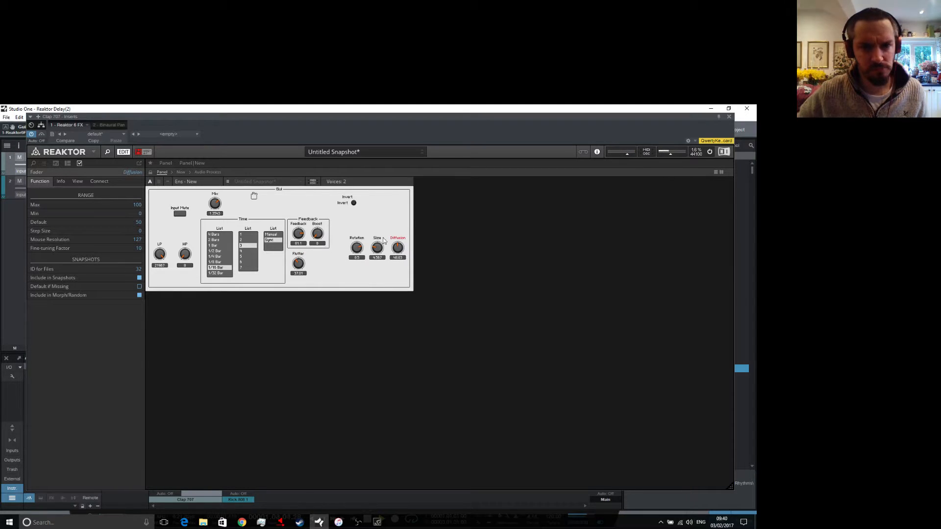
click(353, 203)
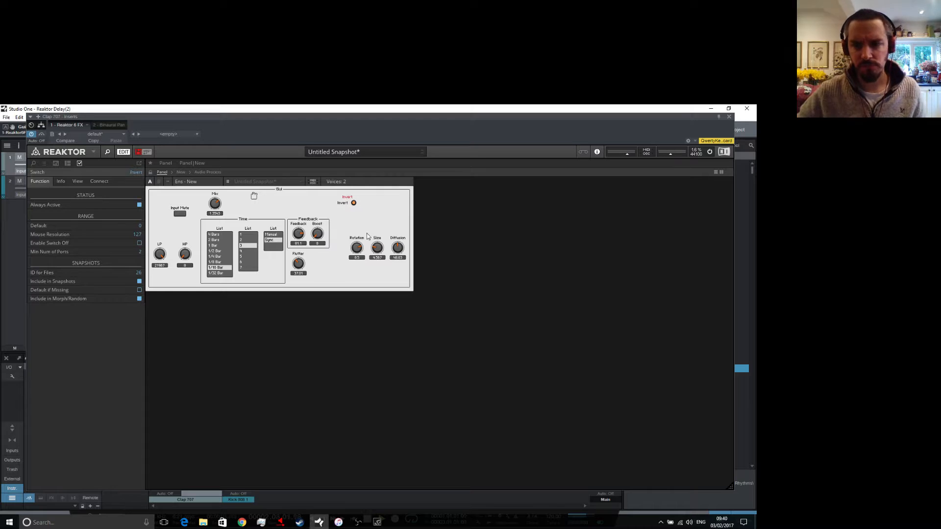
Lower Flutter, try Rotation negative before setting it to about 0.58, and raise Size to about 10.4.
drag(297, 269, 298, 279)
mouse_move(361, 248)
mouse_down()
mouse_move(356, 271)
mouse_move(358, 256)
mouse_move(349, 259)
mouse_up()
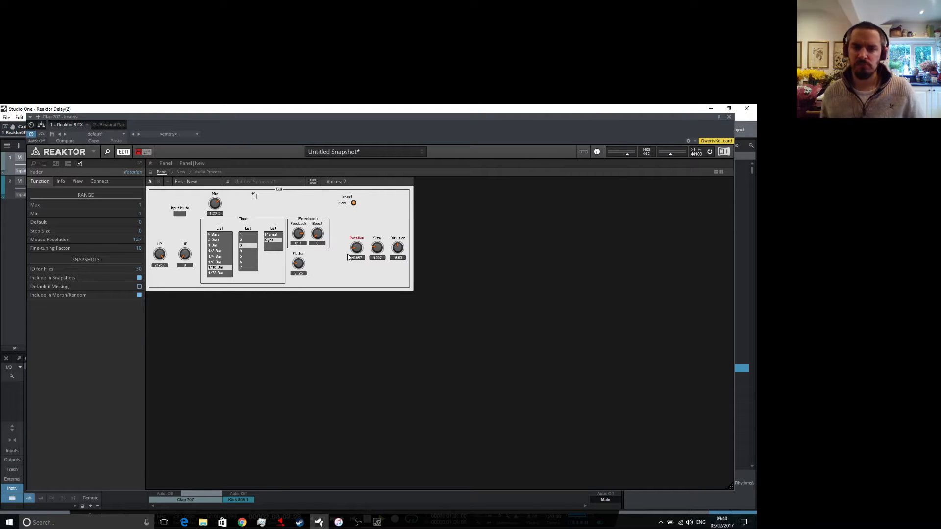
mouse_move(300, 263)
mouse_down()
mouse_move(308, 232)
mouse_move(302, 273)
mouse_up()
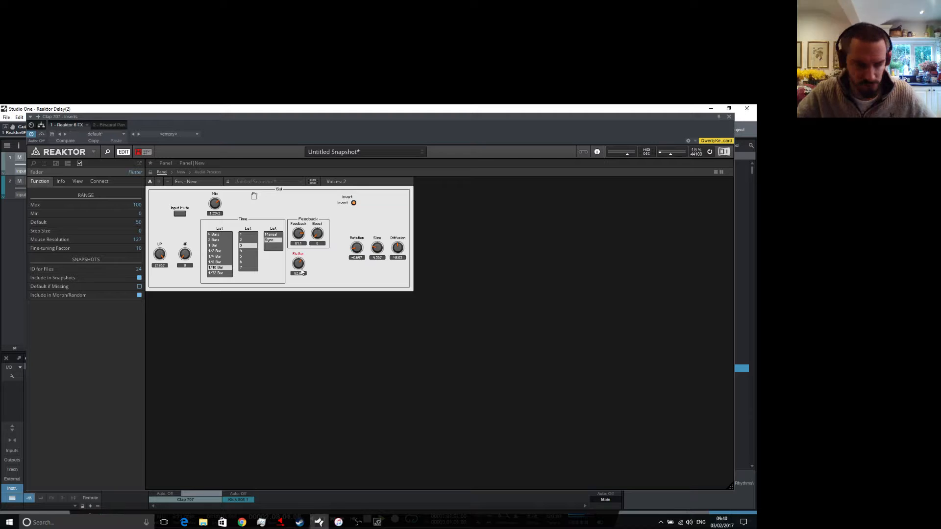
drag(357, 251, 366, 215)
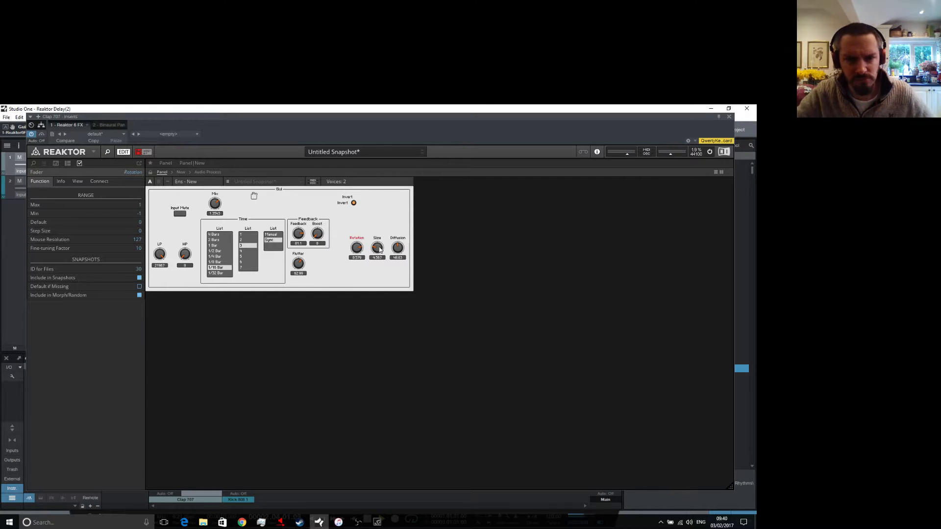
drag(380, 250, 380, 235)
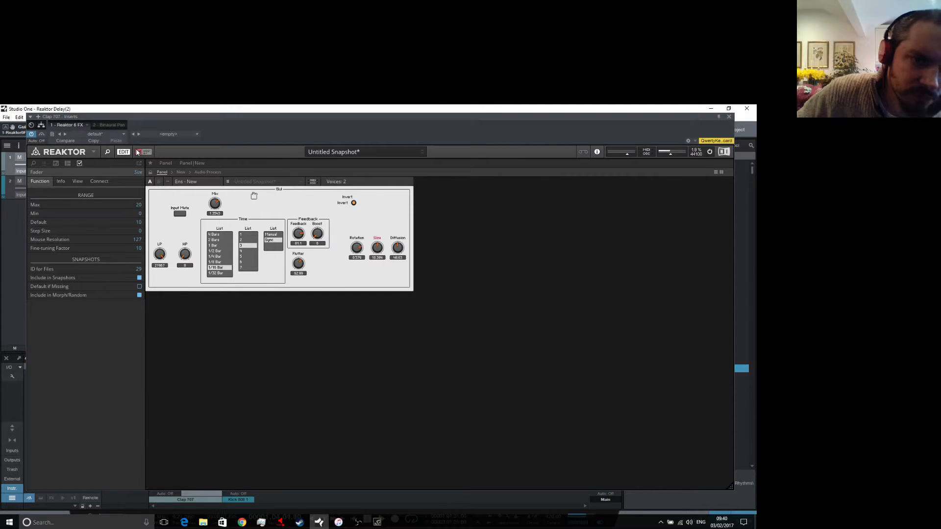
Cut all the Size, Rotation and Diffusion modules from the Gui macro's structure and add a new macro in their place.
click(184, 172)
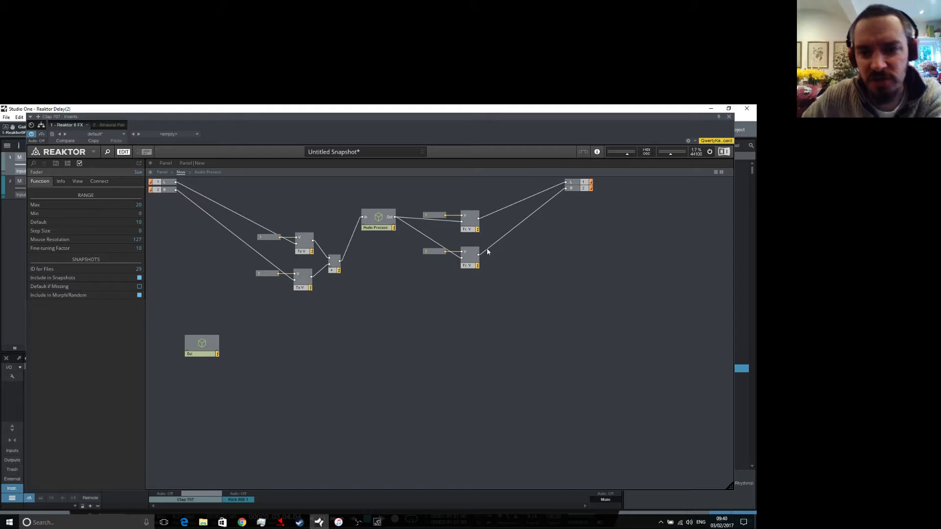
double_click(204, 345)
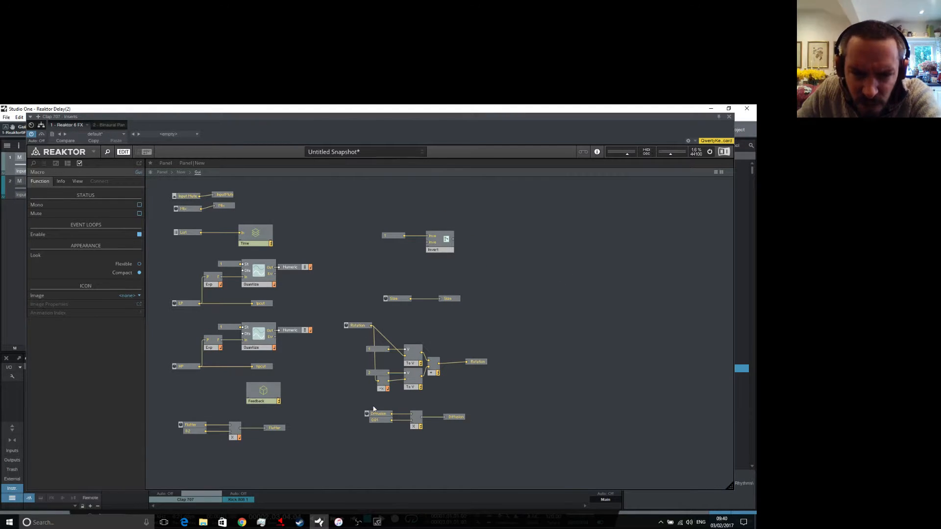
drag(331, 283, 562, 472)
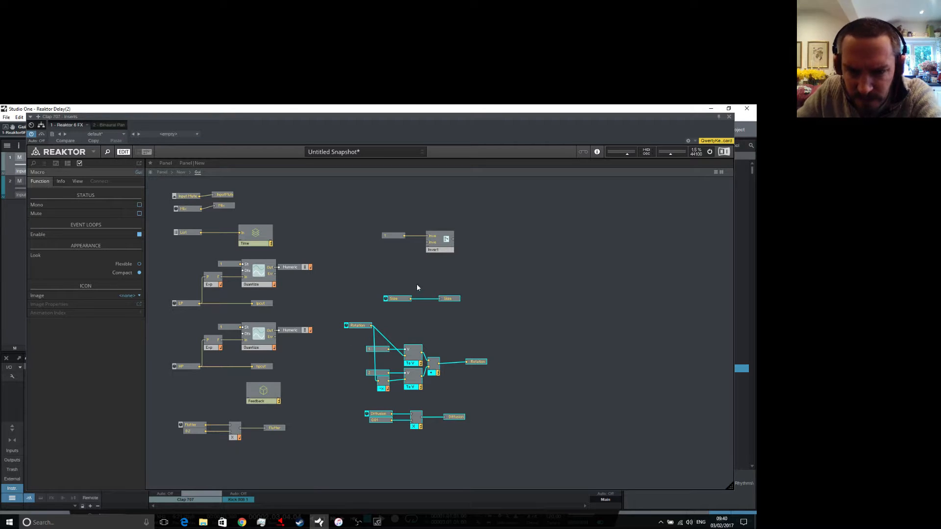
right_click(399, 300)
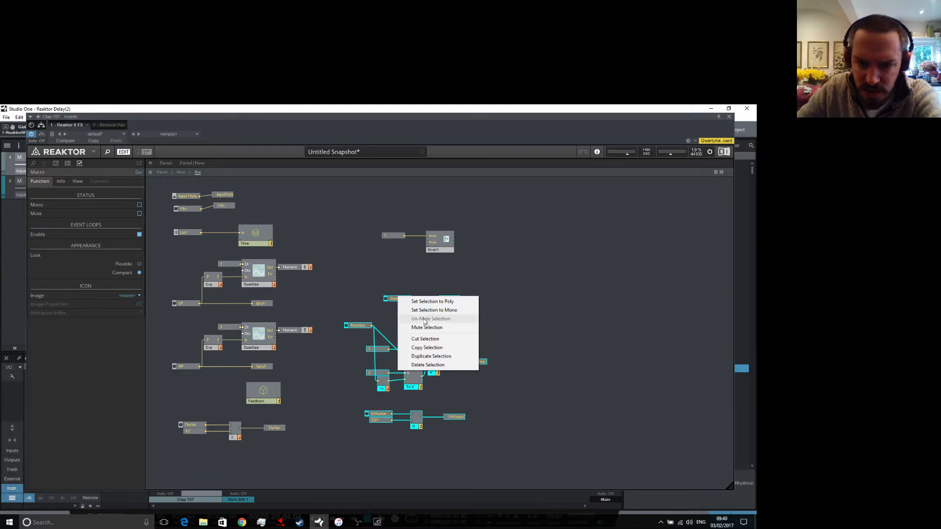
click(416, 339)
right_click(416, 311)
click(453, 351)
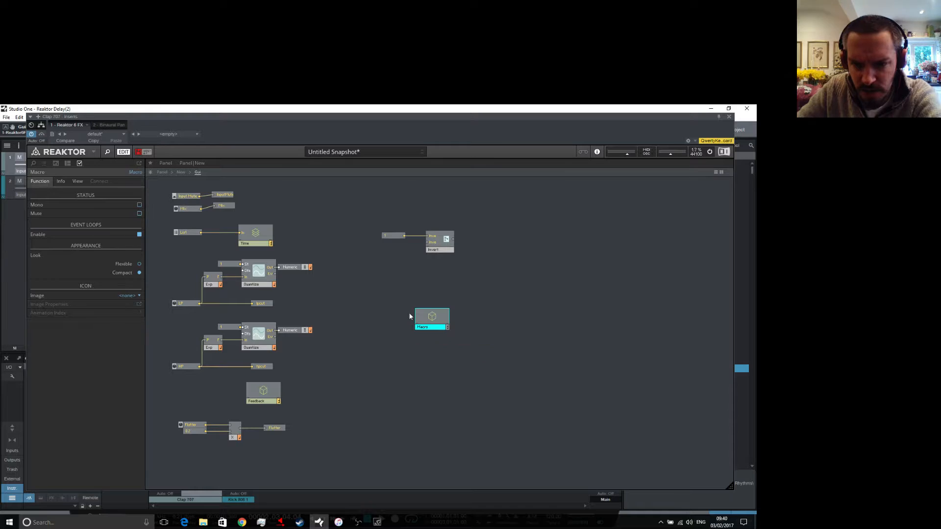
Paste the cut Size, Rotation and Diffusion modules into the new macro.
double_click(430, 317)
right_click(335, 300)
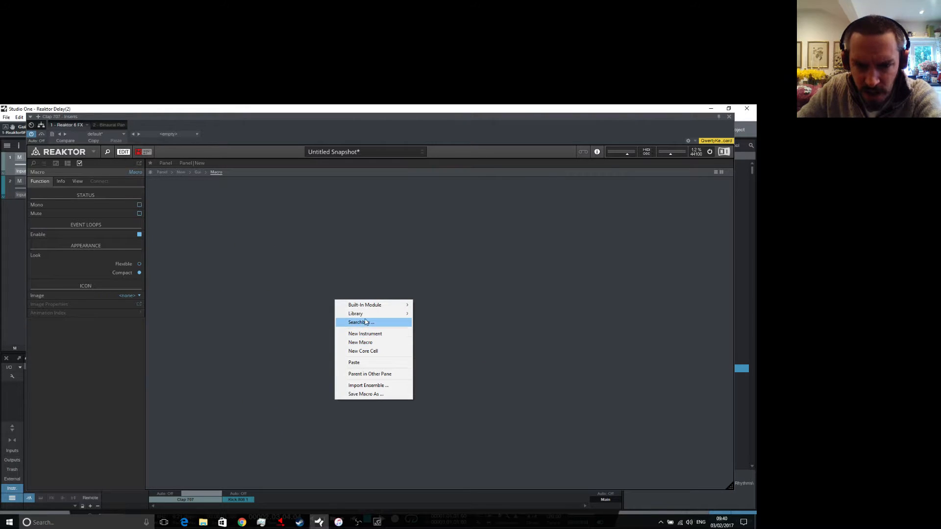
click(360, 362)
Rename the Diffusion knob inside the new macro as Mix.
click(371, 420)
double_click(372, 420)
text(S)
key(Return)
click(274, 330)
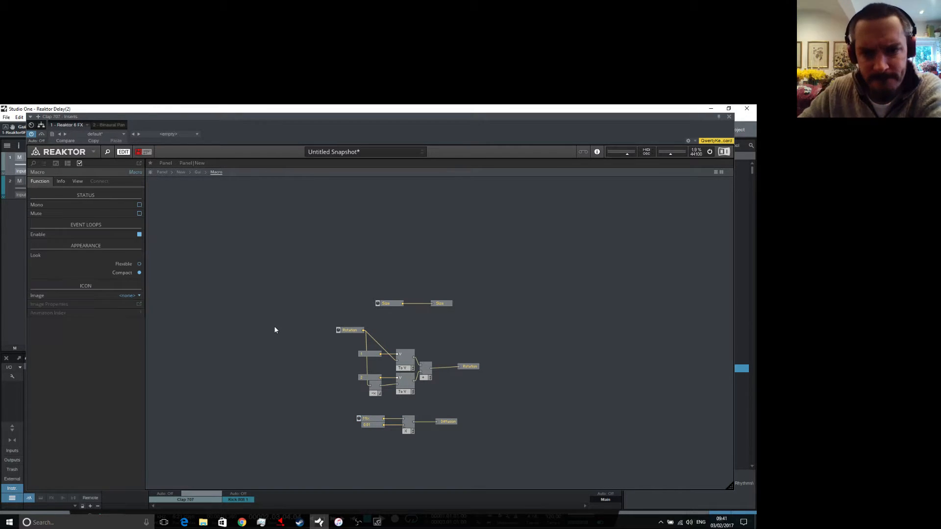
Rename the new macro in the Gui structure as Diffusion and show the panel.
double_click(290, 244)
double_click(431, 327)
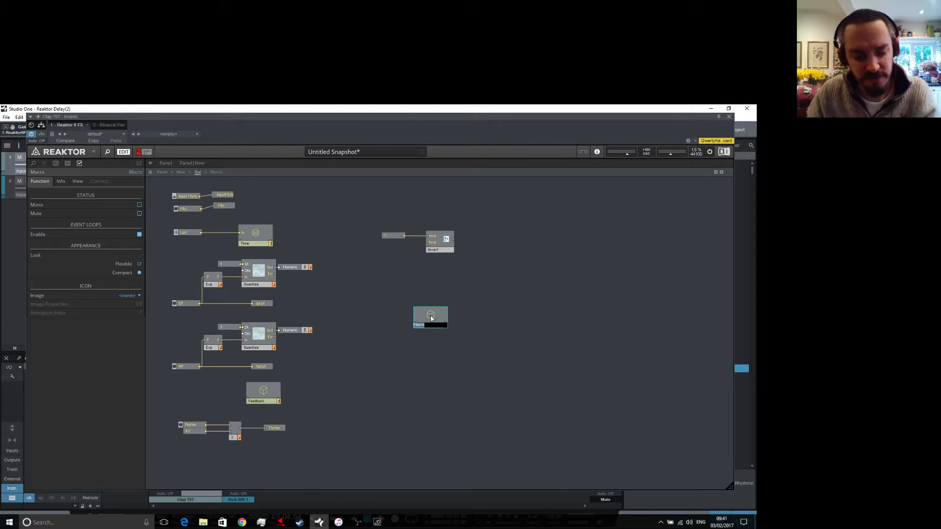
text(F)
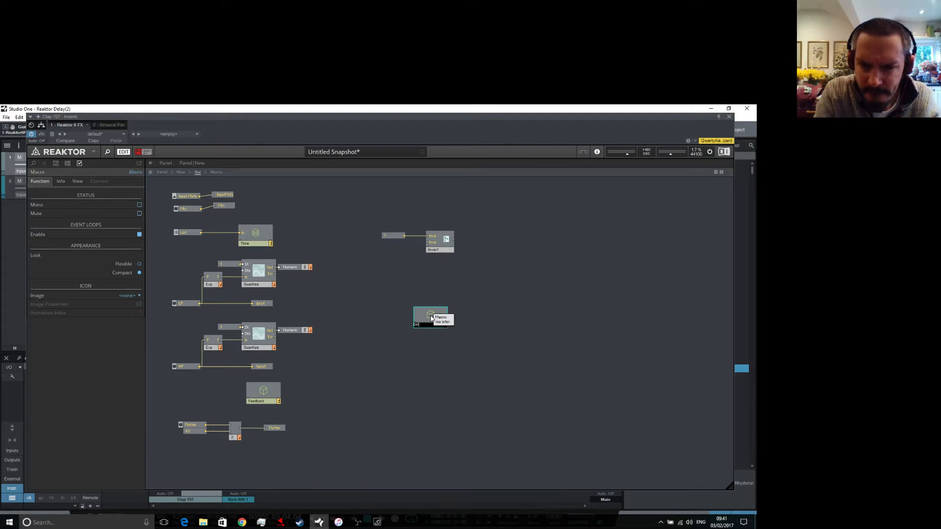
key(Return)
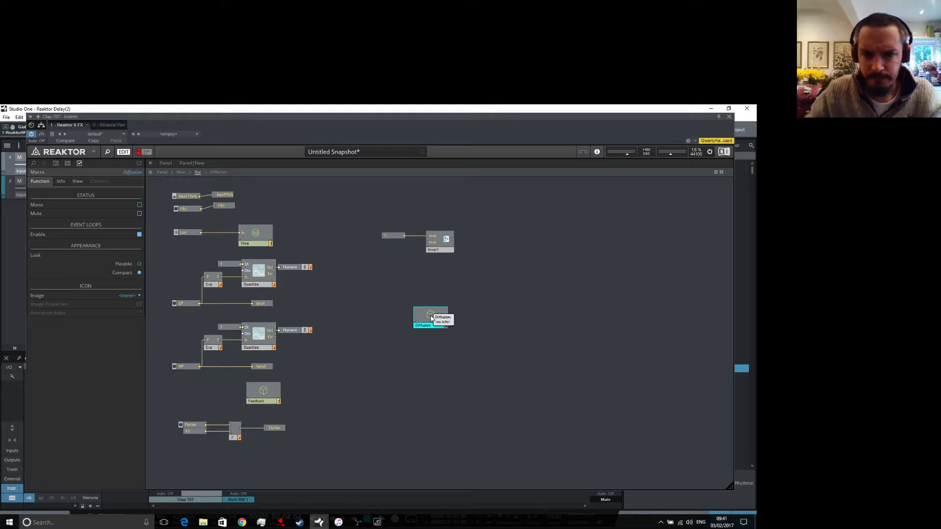
click(163, 173)
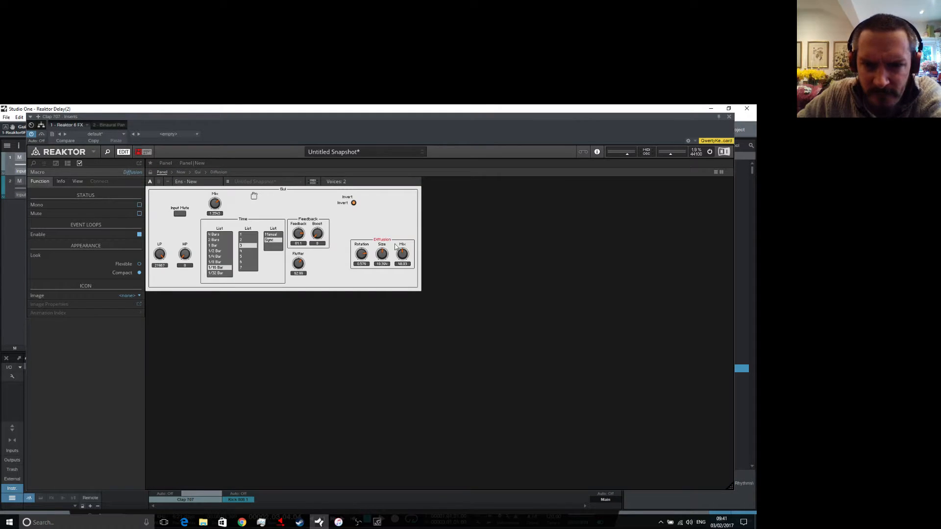
Move the Diffusion group directly beside the Feedback group on the panel and shift its Mix knob slightly closer to Size.
click(150, 173)
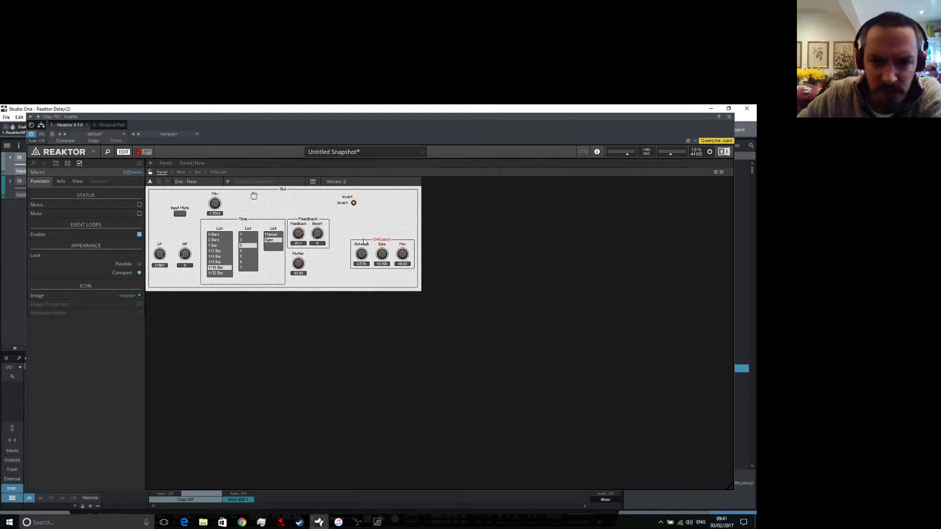
drag(381, 245, 363, 224)
click(145, 153)
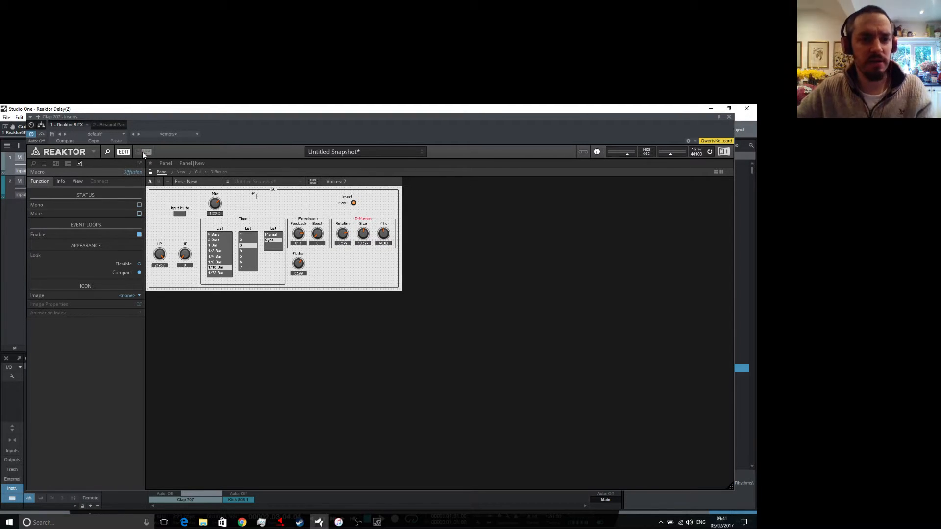
mouse_move(384, 232)
mouse_down()
mouse_move(381, 217)
mouse_move(383, 235)
mouse_up()
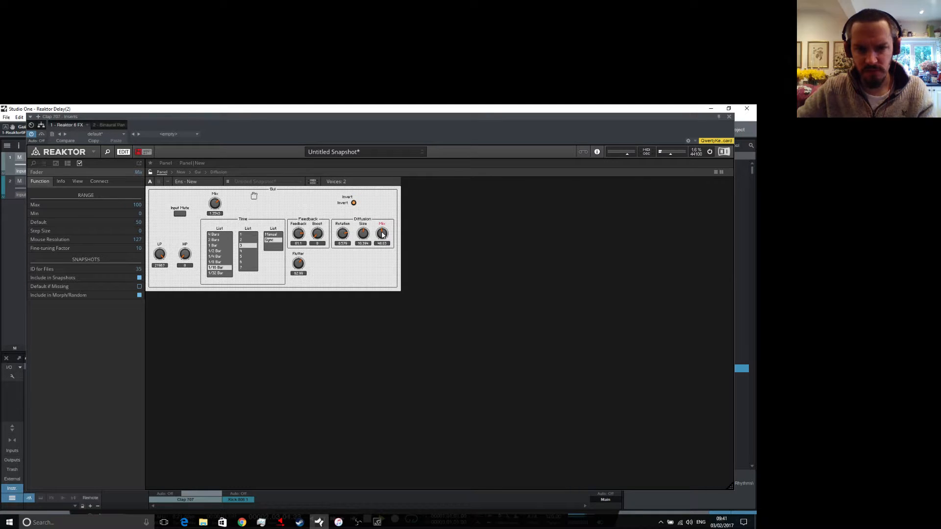
Raise the Diffusion group's Mix knob to about 80 and lower its Size knob to about 3.78.
click(150, 173)
drag(381, 237, 364, 211)
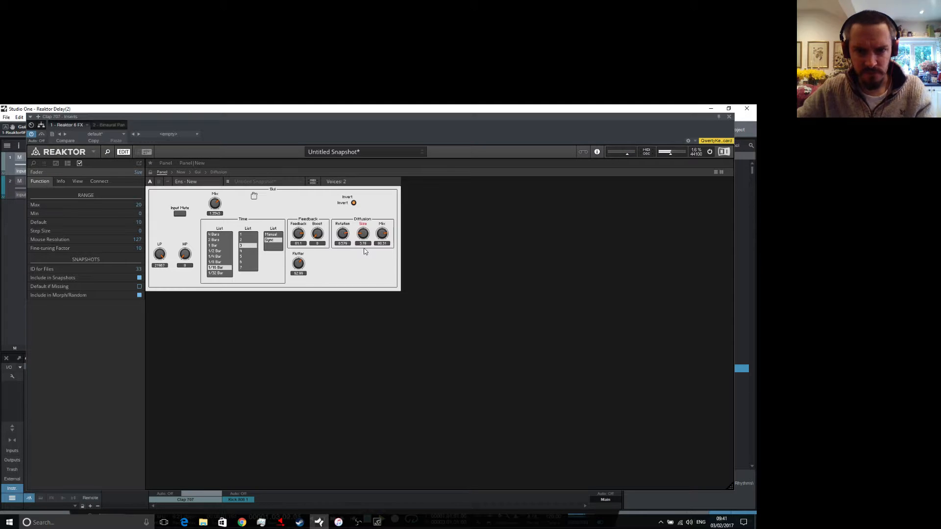
Reconnect the Diffusion receive module in the Audio Process macro to the Diffusion send terminal.
click(219, 173)
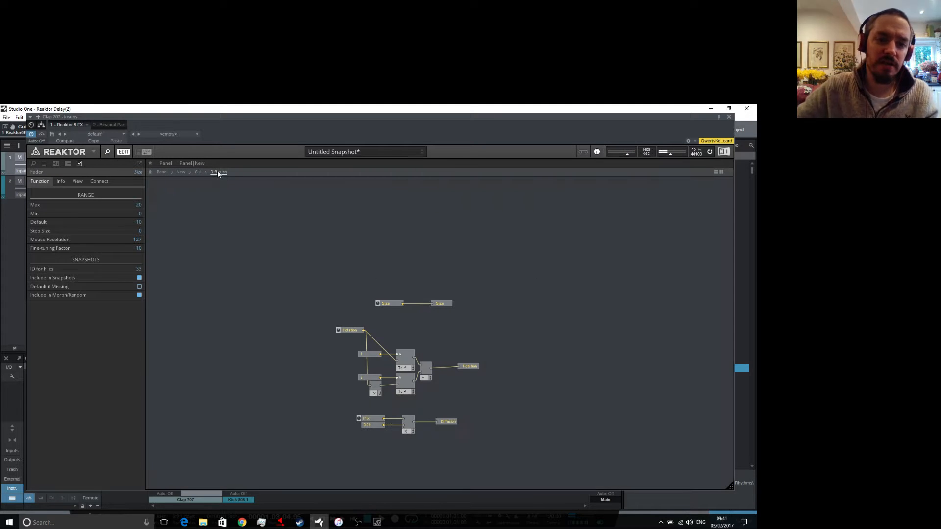
double_click(333, 239)
click(375, 290)
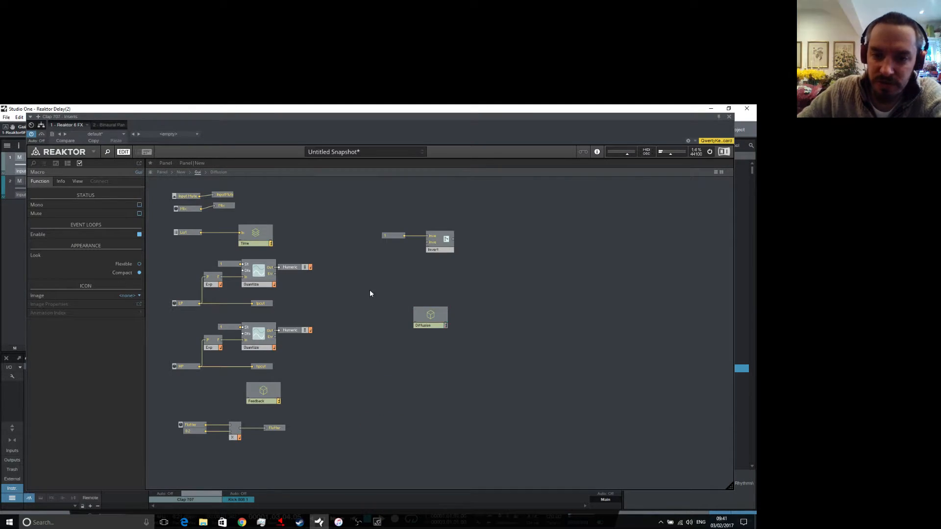
double_click(363, 289)
double_click(377, 223)
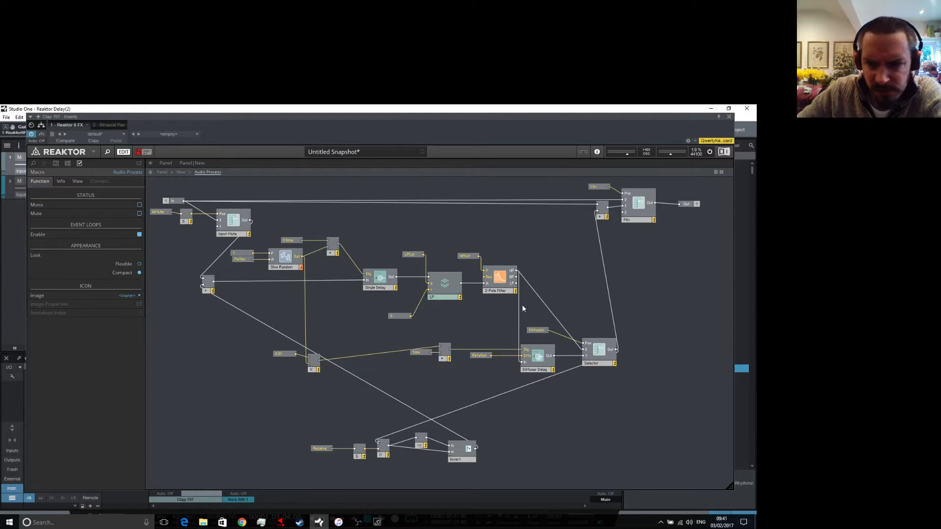
click(539, 331)
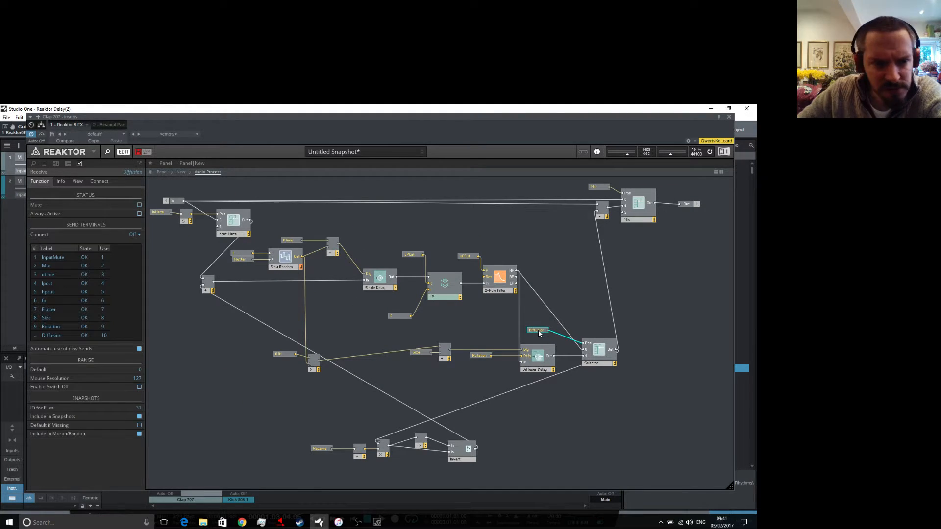
click(135, 235)
click(116, 309)
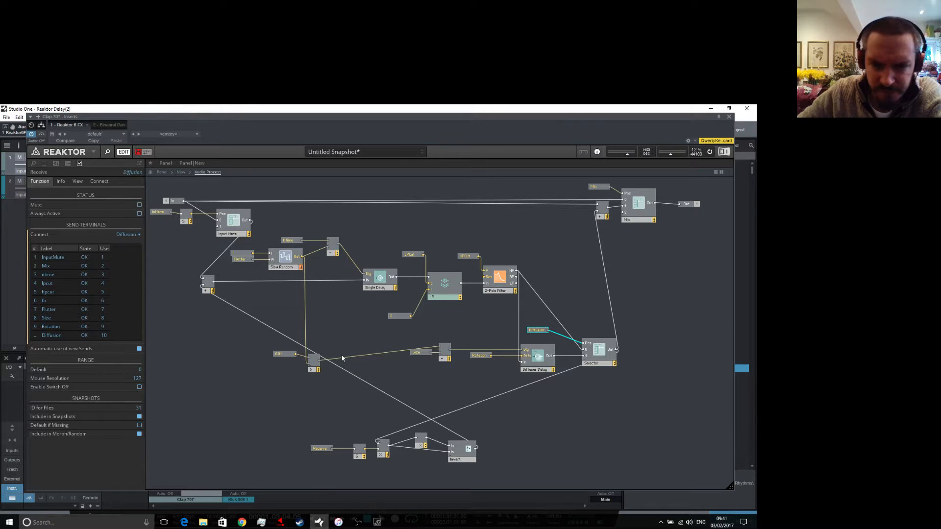
Reconnect the Size and Rotation receive modules in Audio Process to the Size and Rotation send terminals.
click(426, 355)
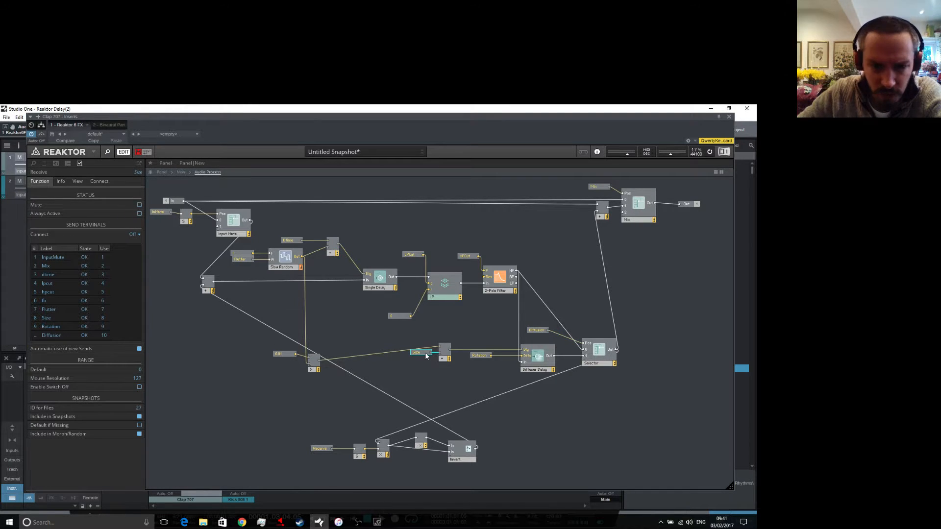
click(133, 236)
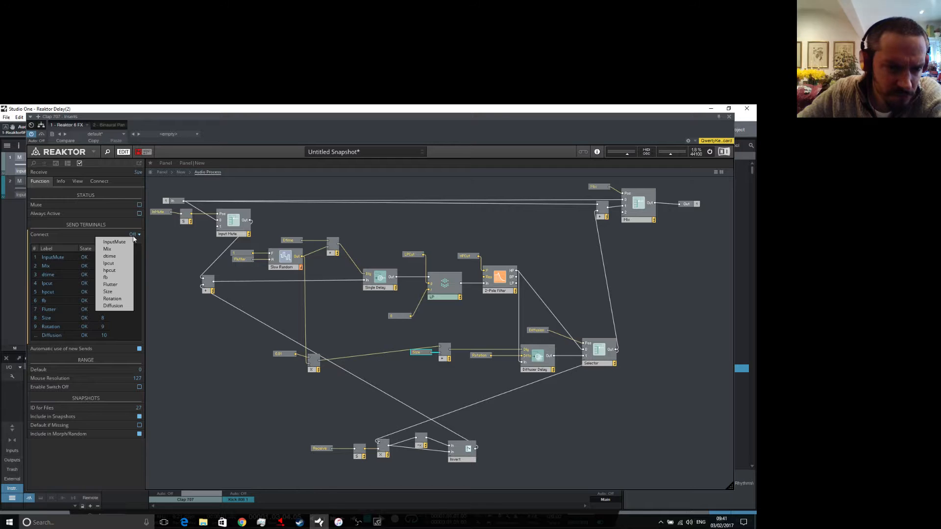
click(117, 292)
click(478, 357)
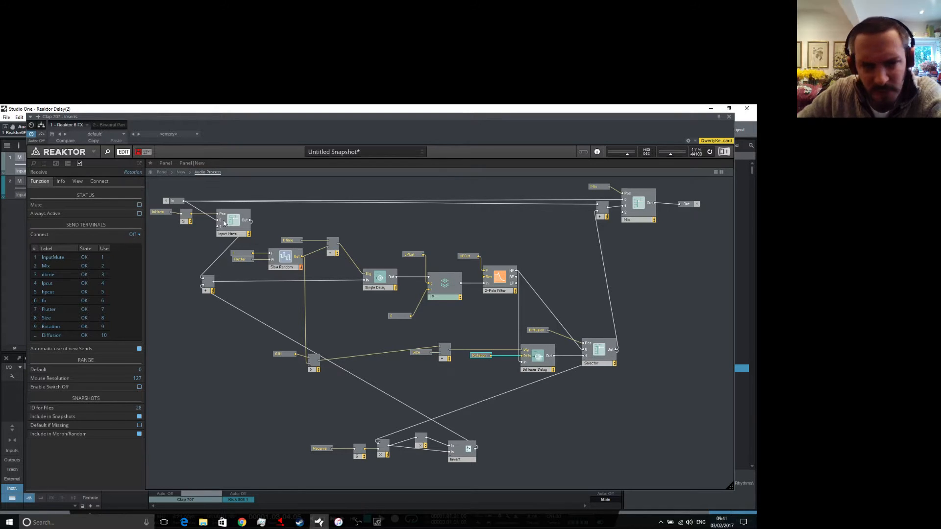
click(134, 234)
click(112, 299)
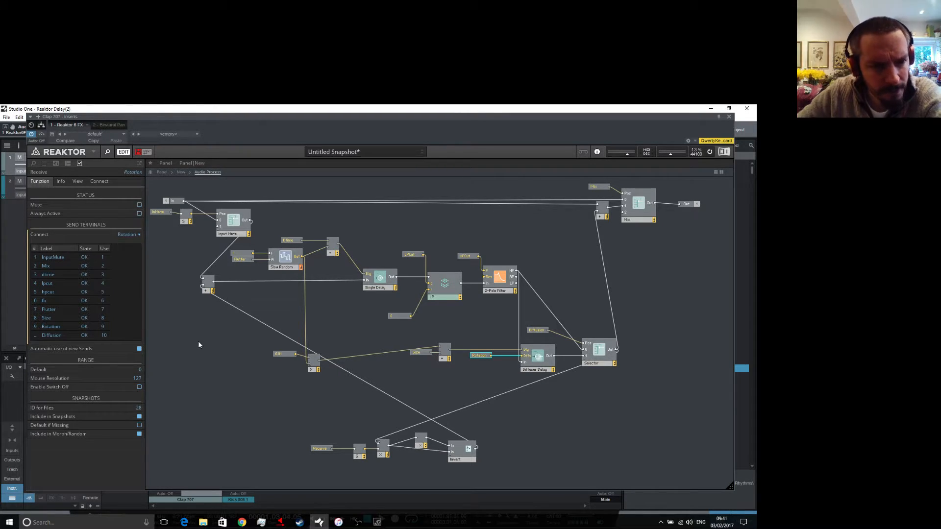
click(198, 340)
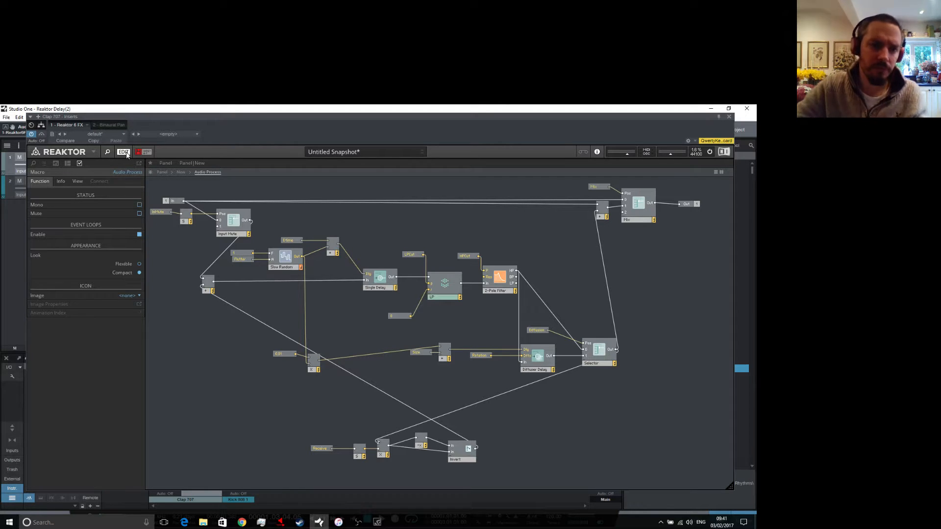
Lower the Diffusion group's Mix knob on the panel to about 34.
click(162, 173)
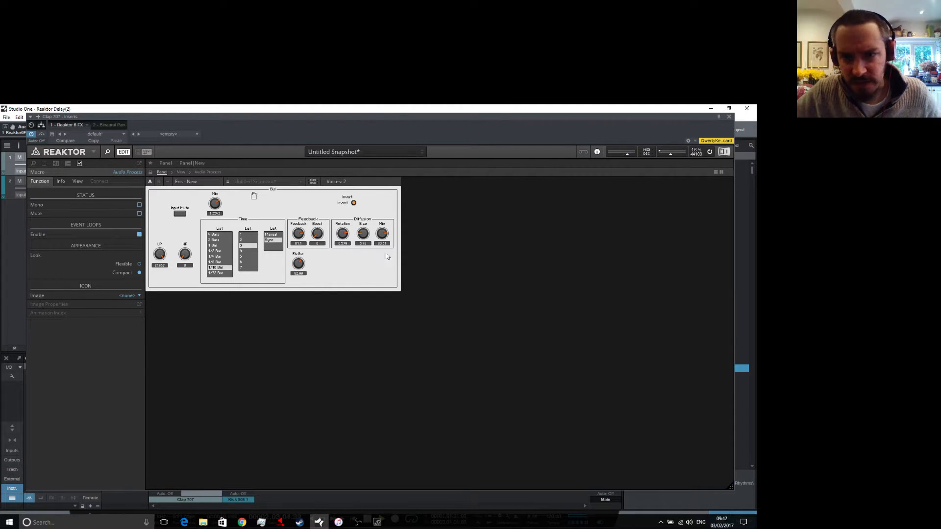
drag(382, 234, 398, 265)
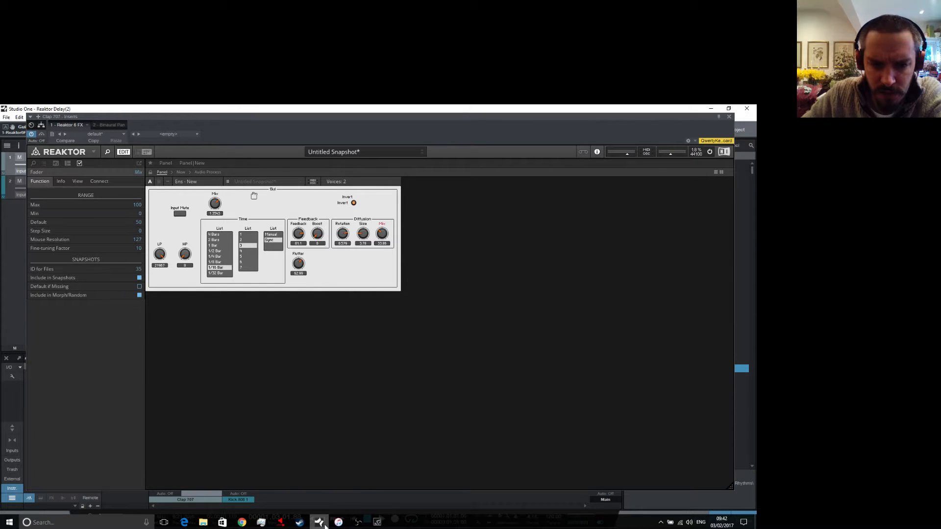
Examine the signal routing in the Audio Process structure and return to the panel.
mouse_move(324, 527)
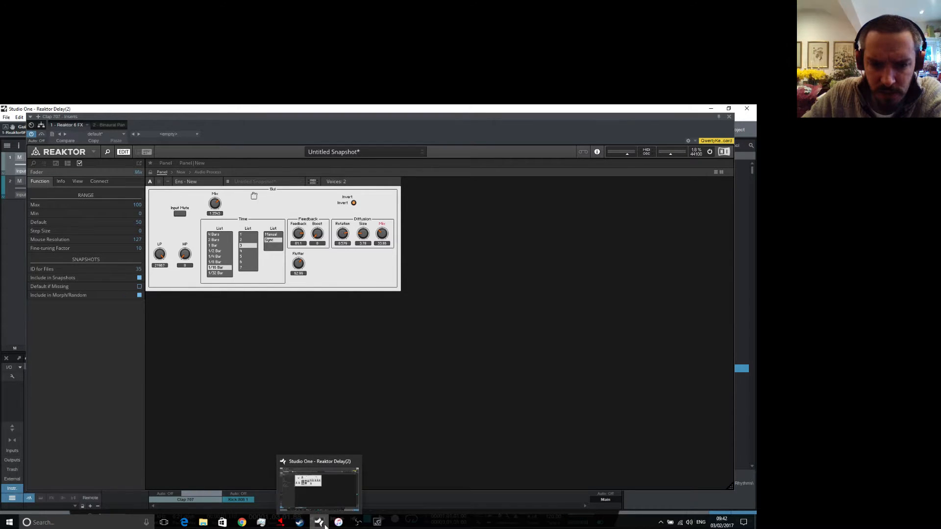
click(325, 499)
click(331, 270)
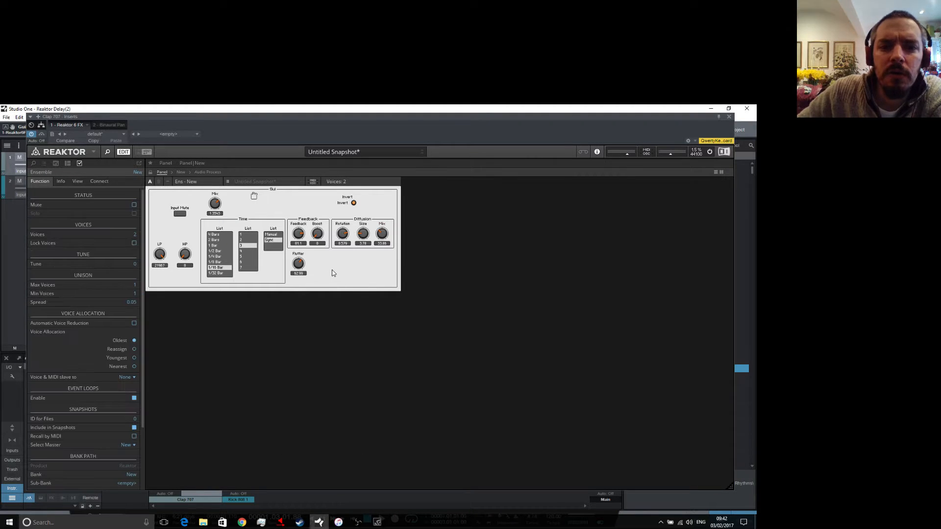
click(201, 173)
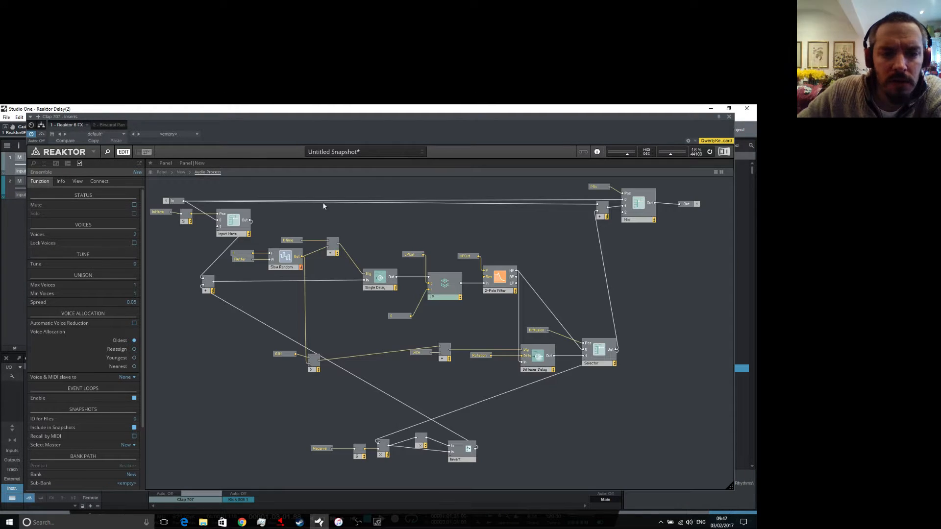
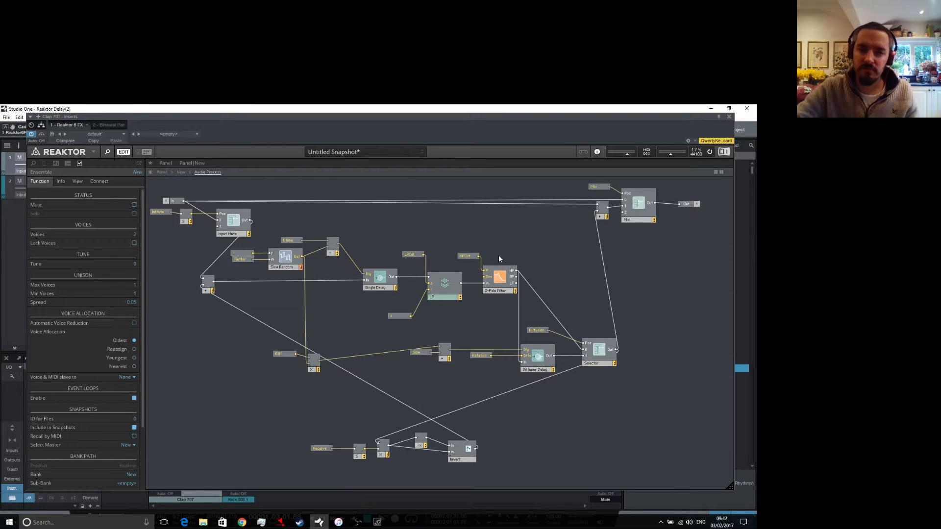
click(162, 172)
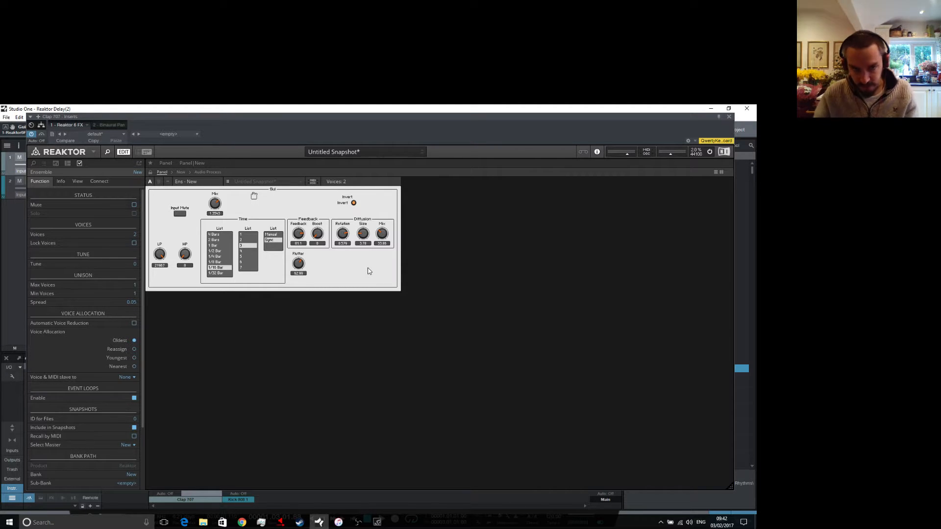
Switch the delay time mode to Manual, turn the Diffusion Mix down to 0 and disable Invert.
click(276, 236)
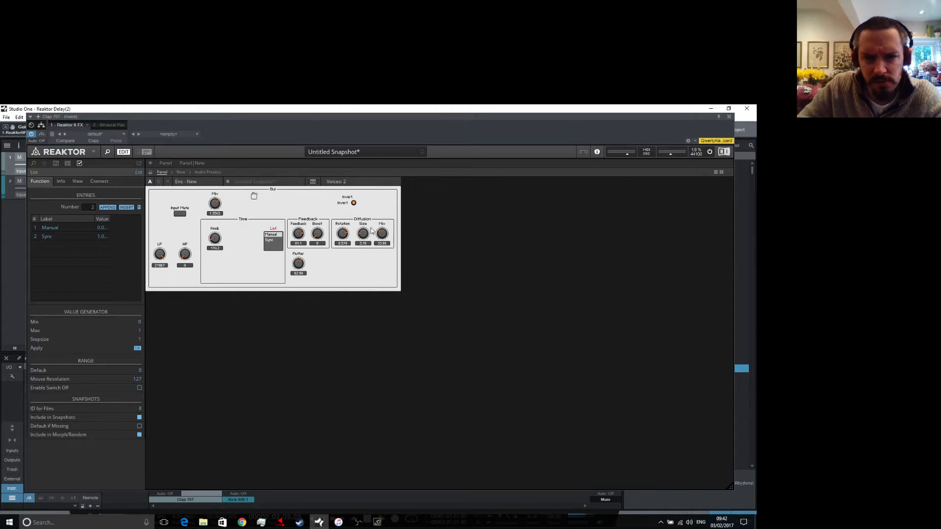
drag(382, 234, 385, 287)
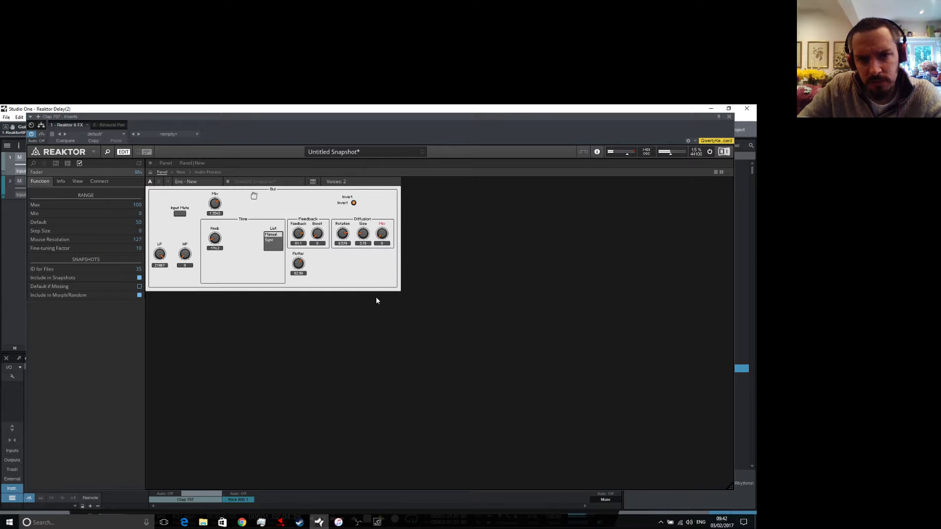
click(353, 203)
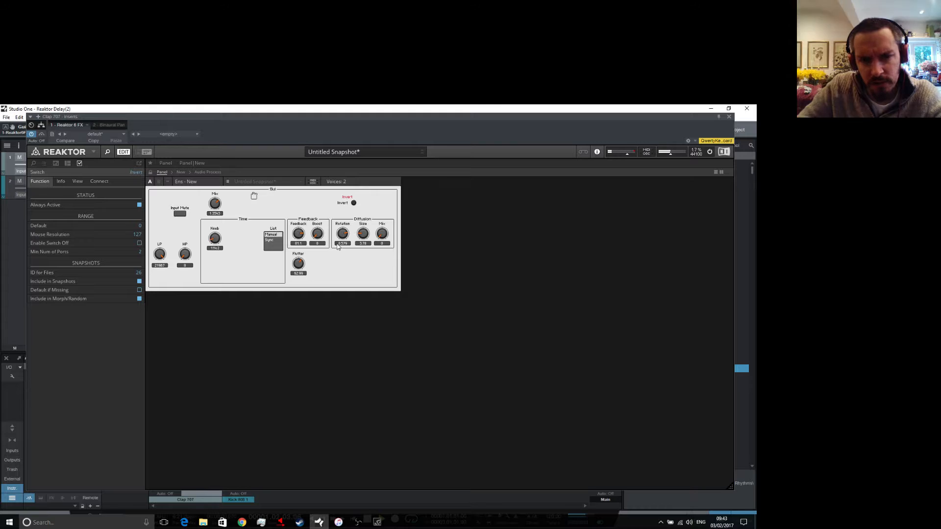
Lower Flutter, raise Feedback, and set the filter knobs to about 3004 for LP and 1182 for HP.
drag(301, 264, 296, 294)
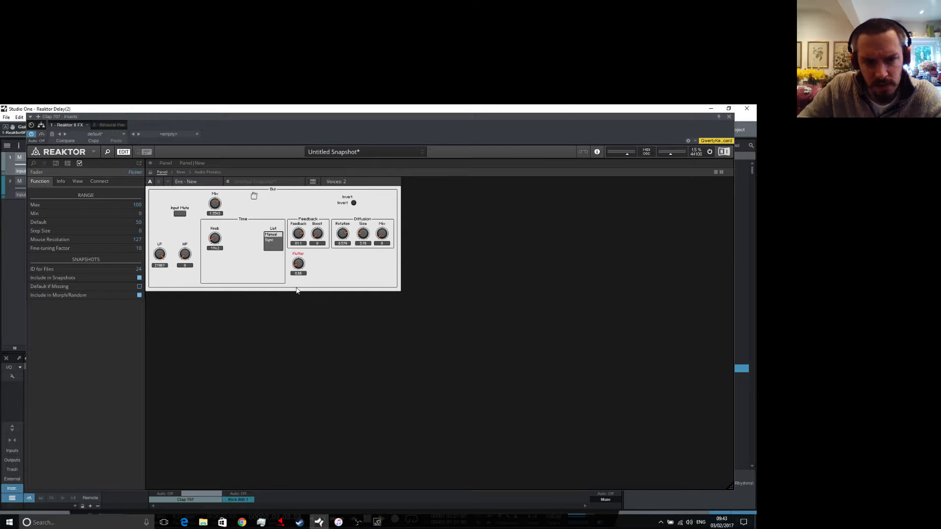
drag(300, 240, 300, 237)
mouse_move(164, 255)
mouse_down()
mouse_move(162, 269)
mouse_move(186, 248)
mouse_move(160, 260)
mouse_up()
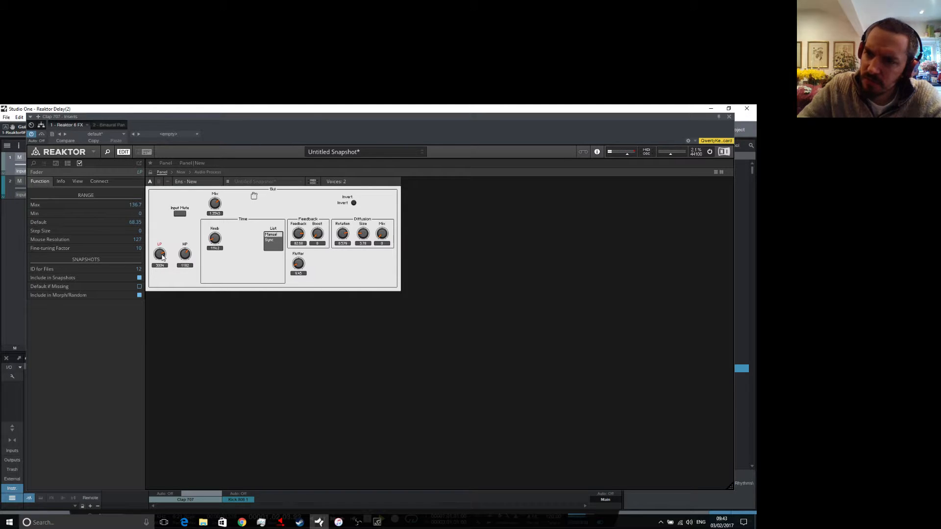
Make room beside the LP fader in the Gui structure, add a Multiply module and wire the fader's output into it.
click(179, 172)
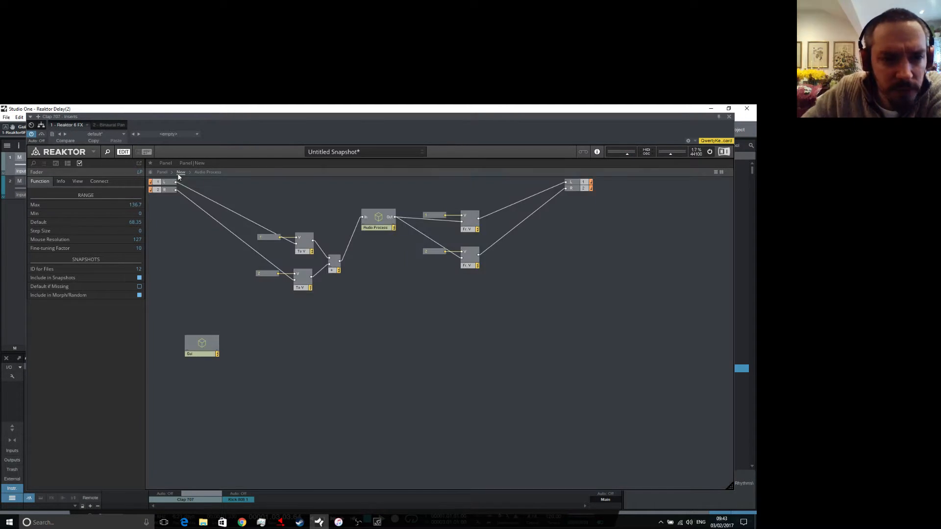
double_click(195, 339)
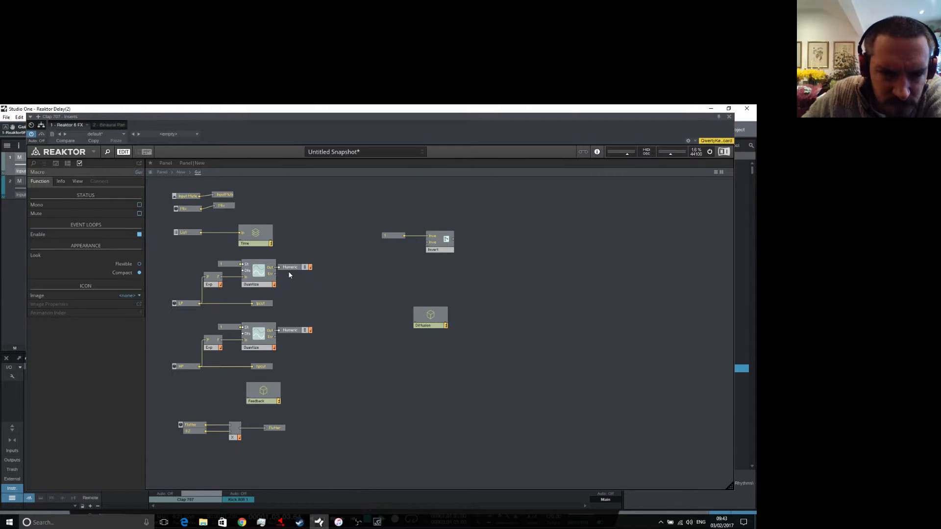
drag(264, 303, 270, 304)
drag(191, 305, 172, 305)
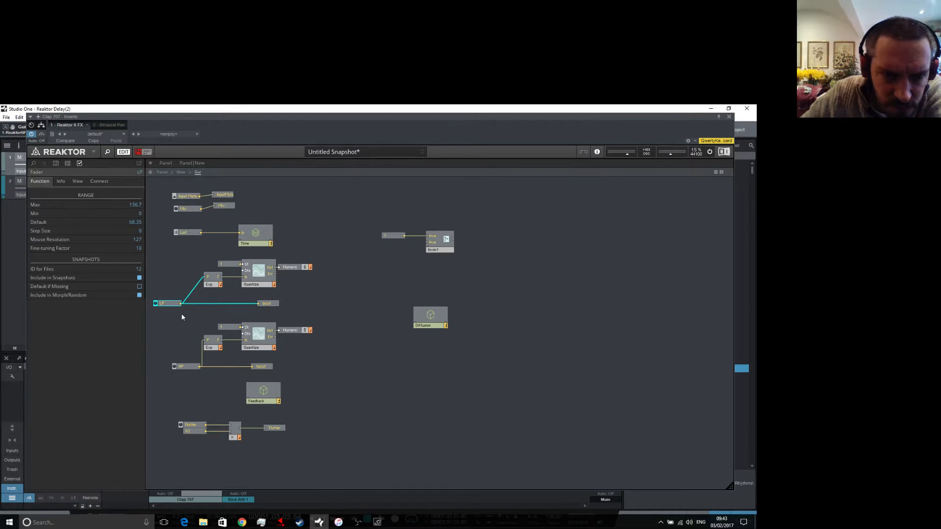
right_click(180, 317)
mouse_move(226, 319)
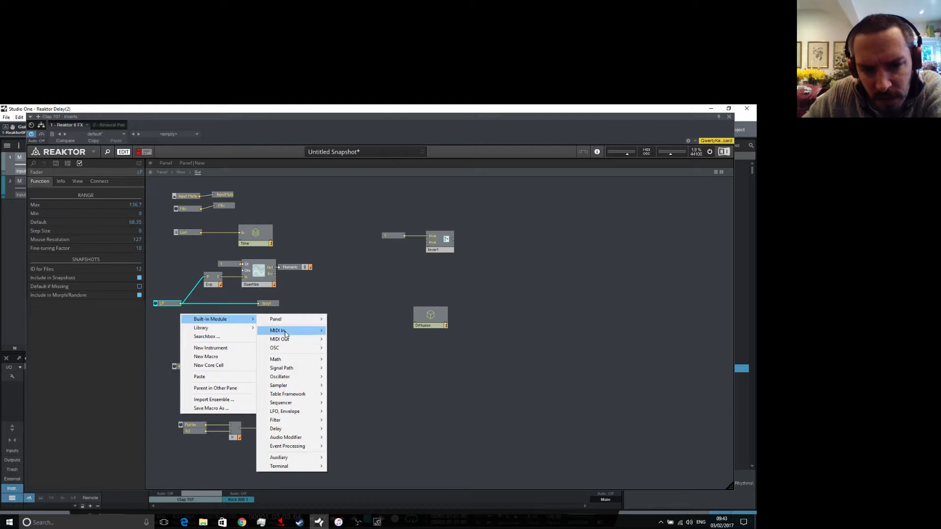
mouse_move(284, 360)
click(360, 165)
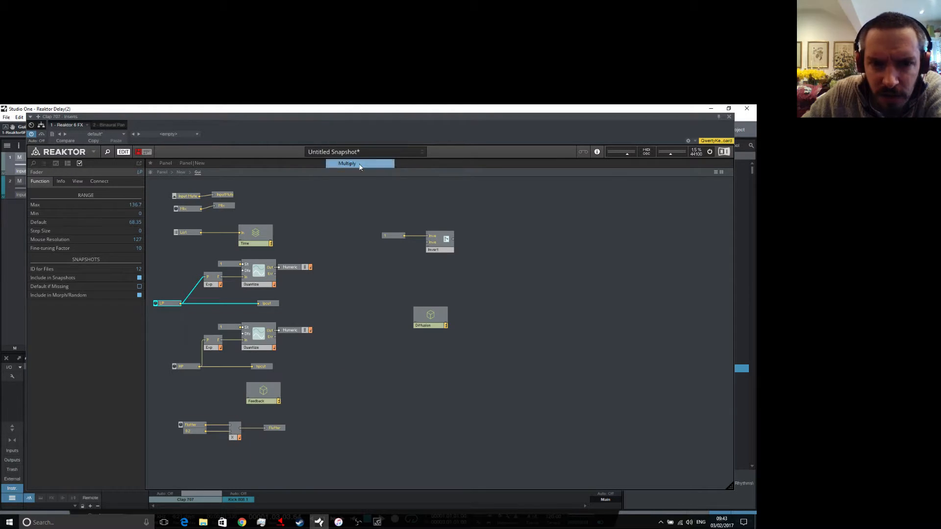
mouse_move(181, 303)
mouse_down()
mouse_move(180, 316)
mouse_move(165, 307)
mouse_up()
Set the LP fader's maximum to 1 and move the Multiply module slightly away from the fader.
click(170, 305)
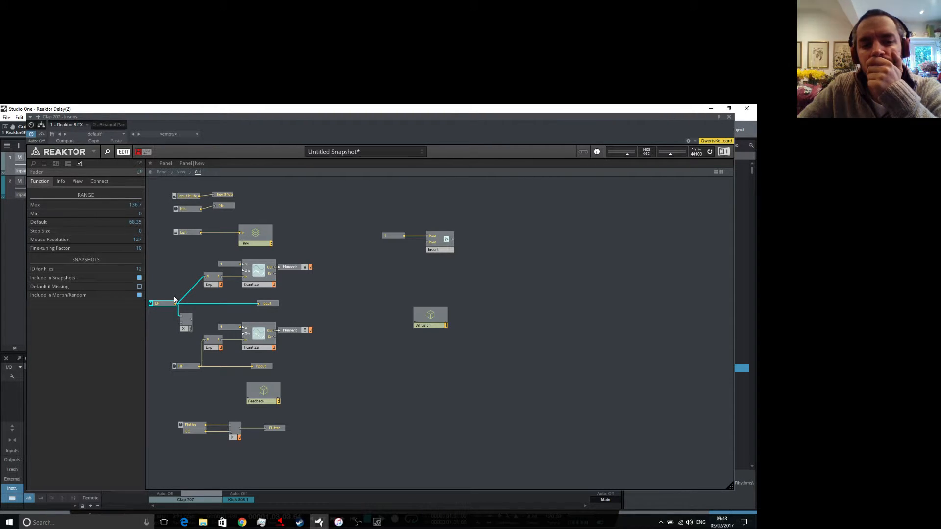
double_click(136, 205)
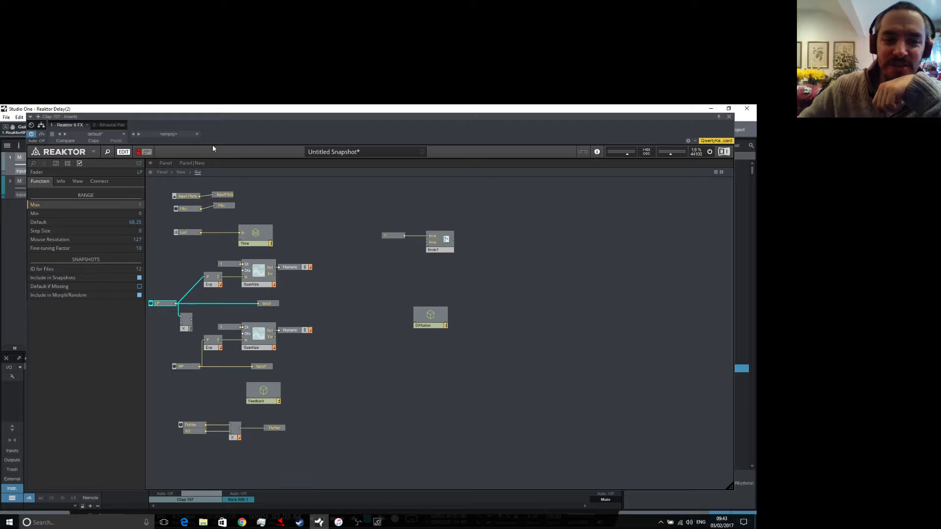
drag(188, 325, 200, 320)
right_click(326, 297)
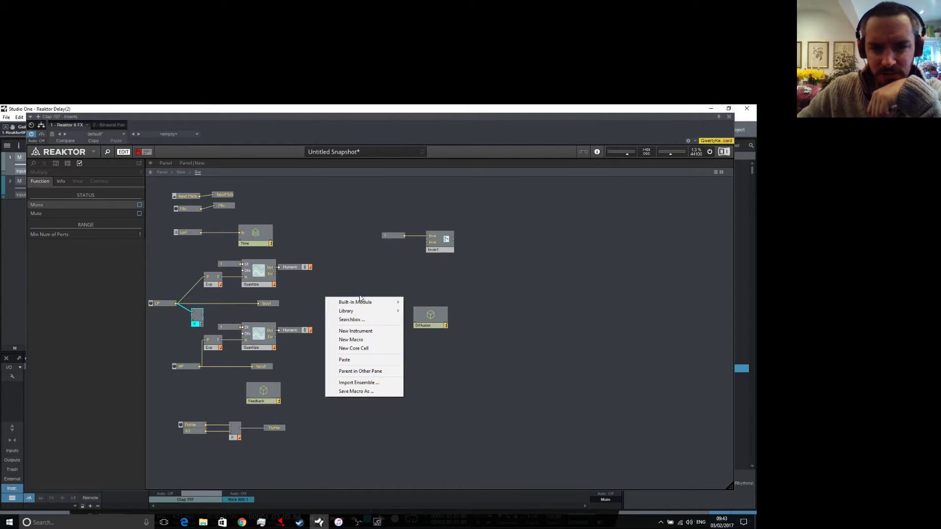
click(272, 297)
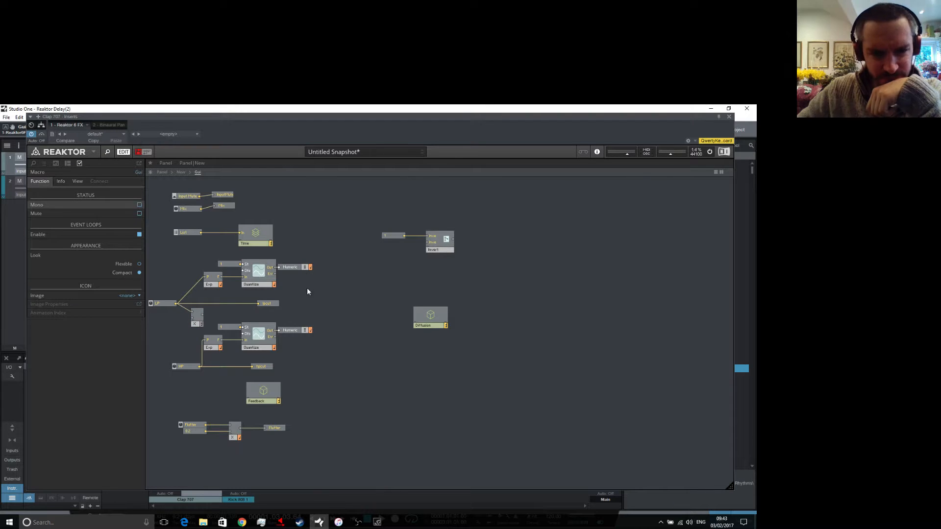
Move the LP readout chain (Exp, Quantize, Numeric) and the LP send further from the fader to make room for more modules.
drag(187, 246, 256, 280)
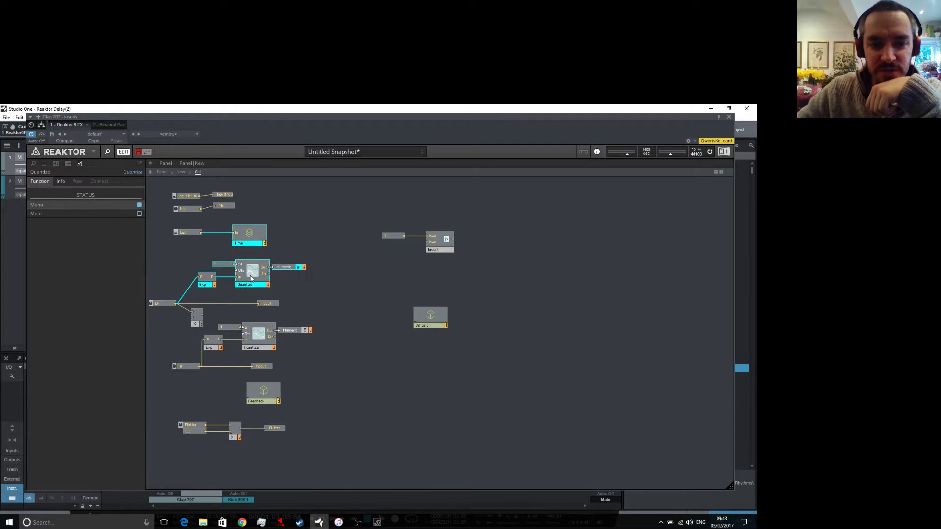
click(196, 262)
drag(172, 254, 317, 274)
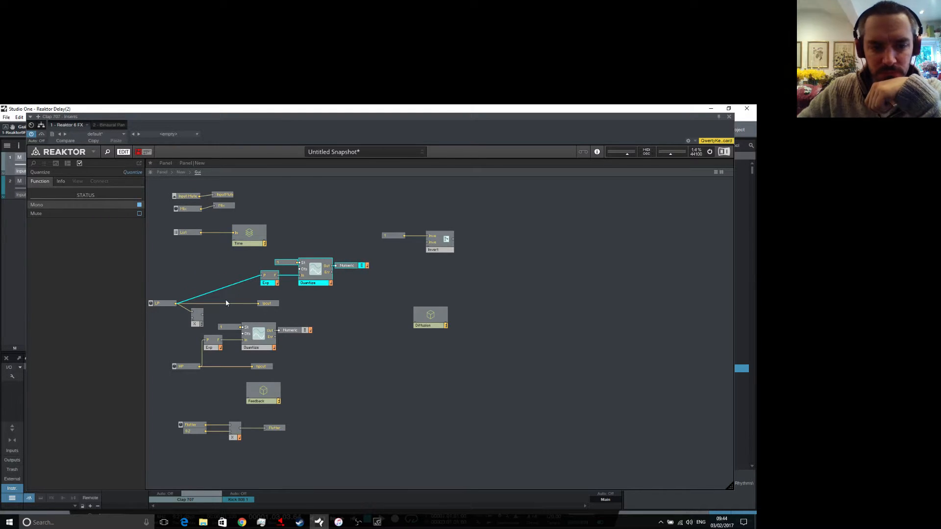
drag(274, 306, 358, 305)
drag(198, 318, 201, 316)
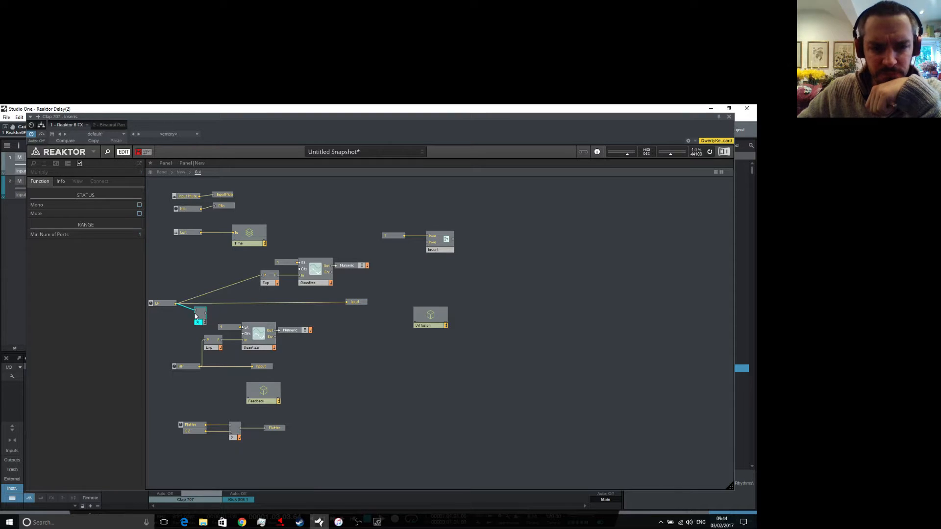
Disconnect the LP fader from its send and Exp module, then wire it into both inputs of the adjacent Multiply module.
click(223, 303)
key(Delete)
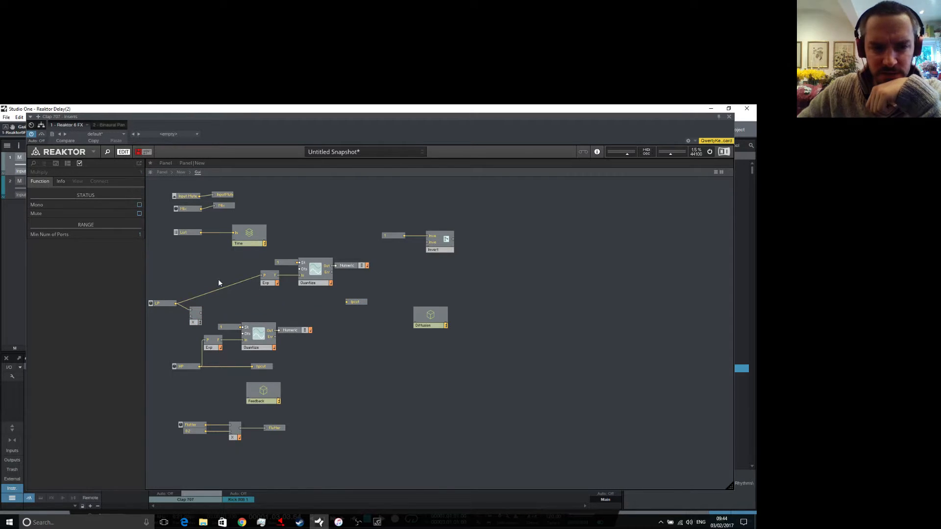
click(223, 288)
key(Delete)
drag(196, 323, 202, 304)
drag(163, 306, 197, 303)
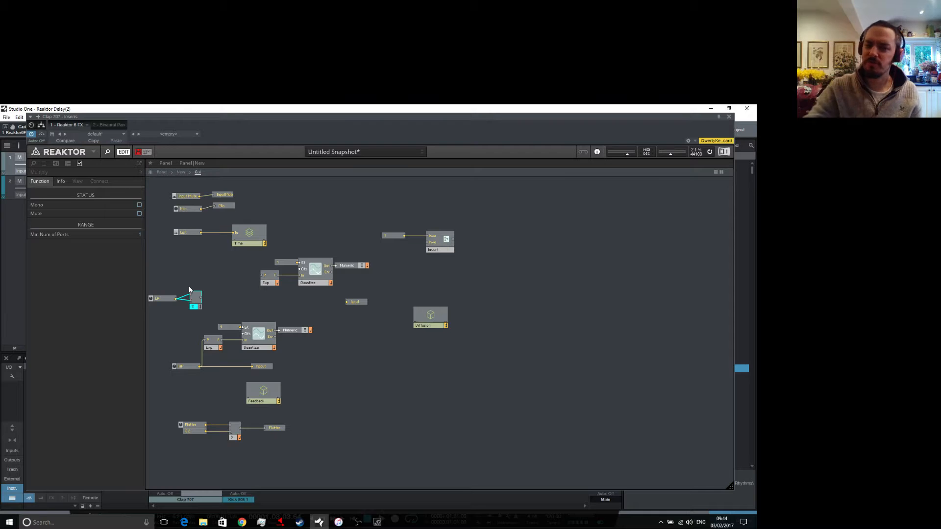
drag(202, 304, 195, 283)
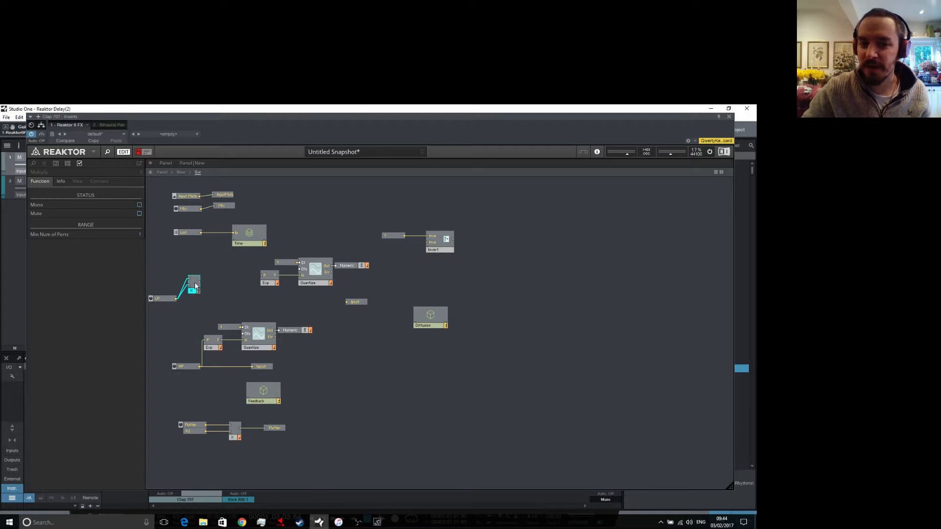
Insert an Add module after the Multiply and feed it both the Multiply output and the LP fader.
right_click(210, 302)
click(209, 293)
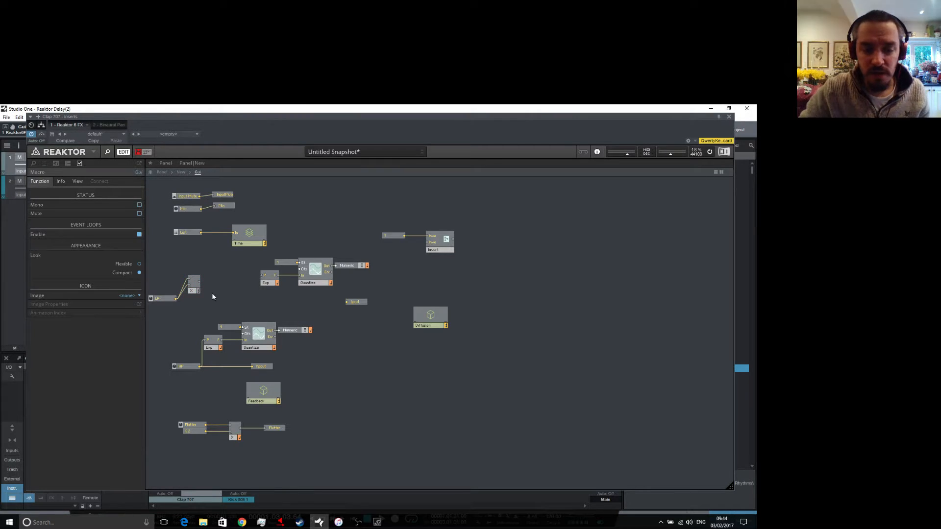
drag(196, 286, 201, 288)
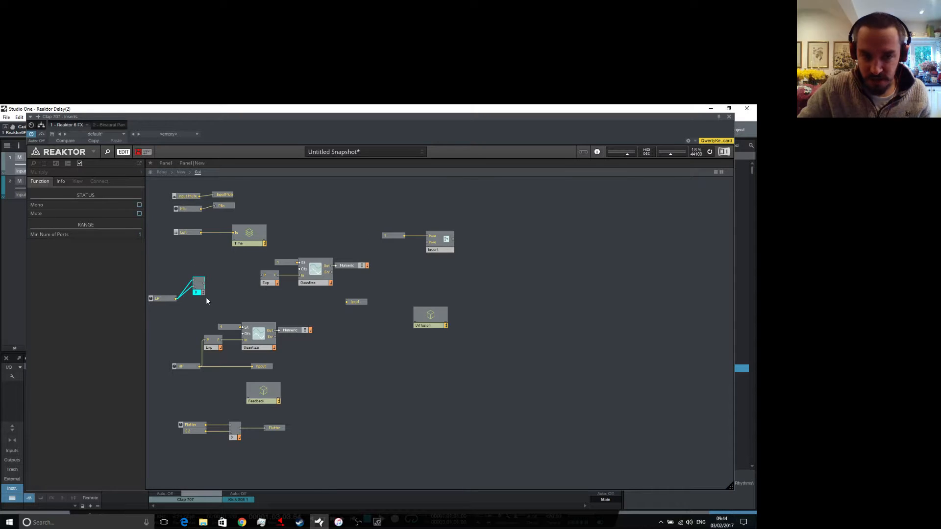
right_click(209, 304)
mouse_move(214, 307)
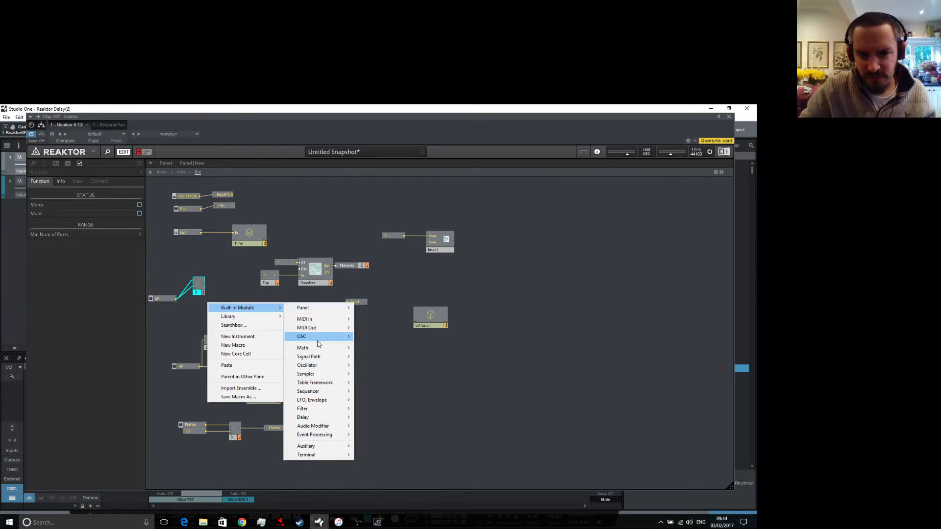
mouse_move(317, 348)
click(378, 115)
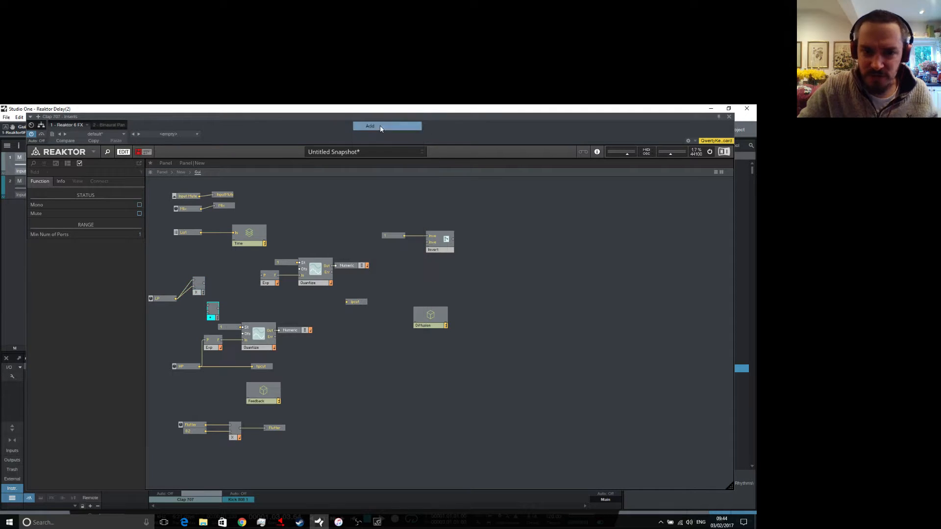
mouse_move(213, 312)
mouse_down()
mouse_move(221, 304)
mouse_move(190, 300)
mouse_move(218, 297)
mouse_up()
click(216, 275)
Insert a second Multiply module after the Add module and wire the Add output into it.
right_click(241, 298)
mouse_move(268, 303)
mouse_move(338, 343)
click(408, 328)
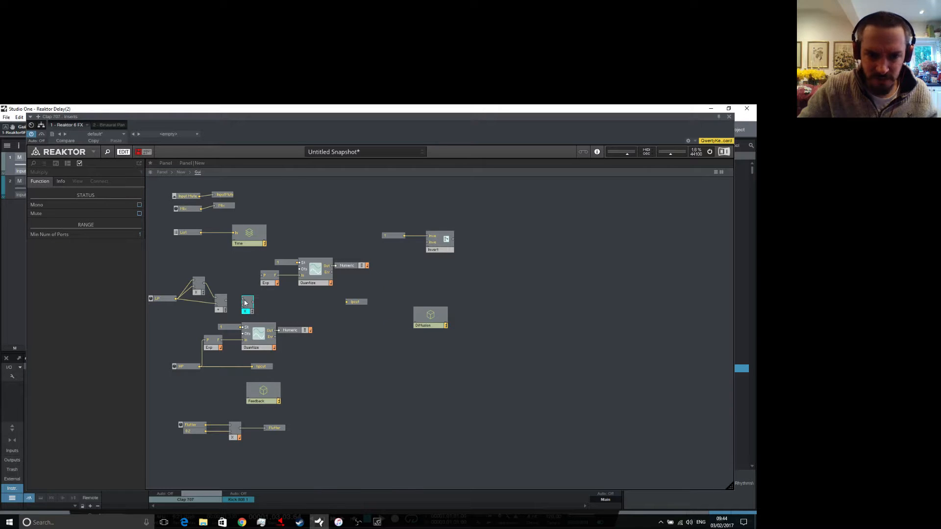
drag(227, 302, 242, 299)
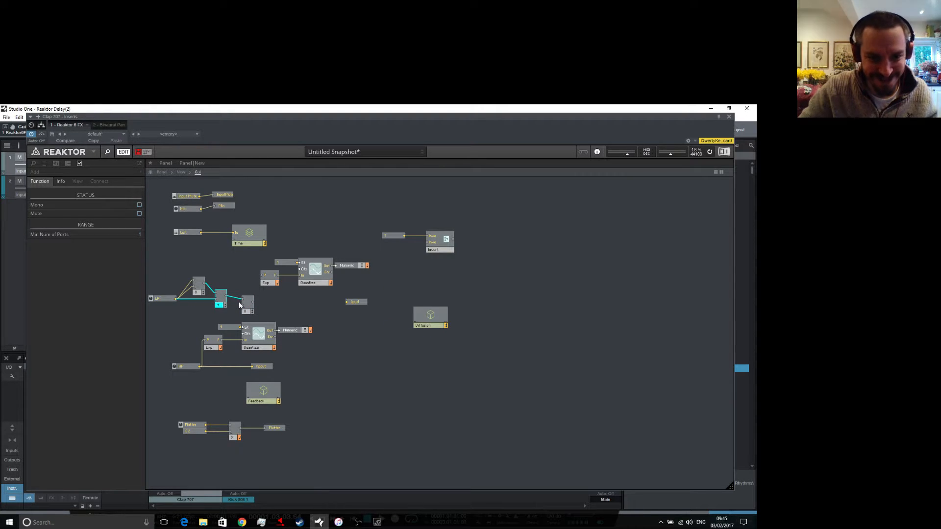
Create a constant of 0.5 on the second Multiply's free input and place it below the LP chain.
click(170, 298)
right_click(243, 305)
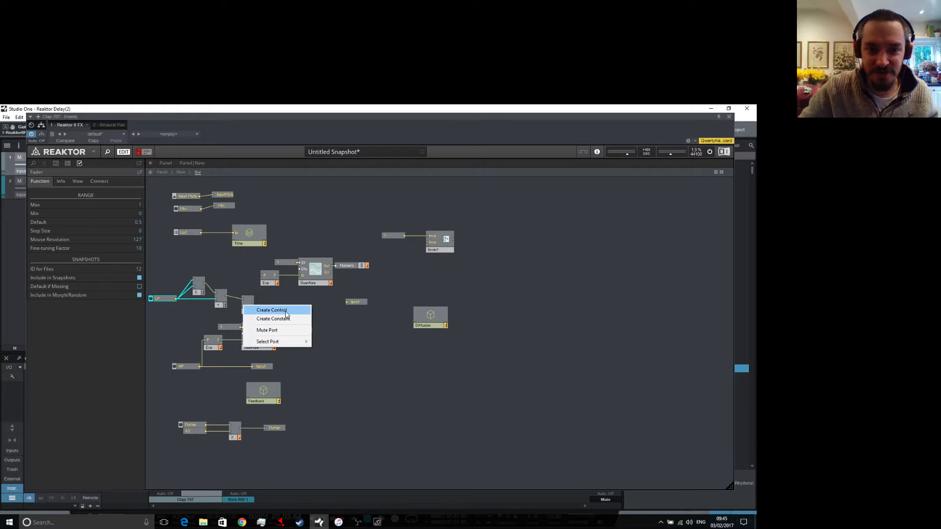
click(280, 319)
drag(201, 315, 197, 316)
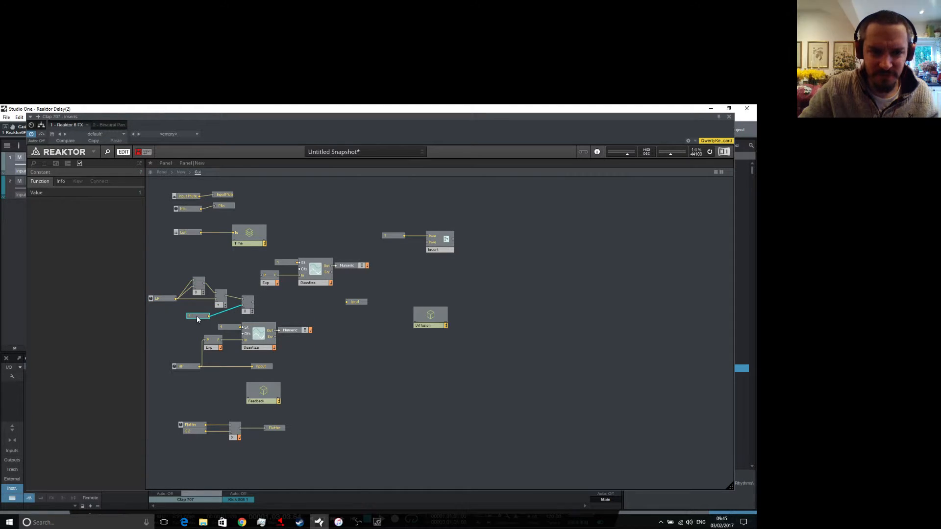
double_click(197, 316)
text(0.5)
key(Return)
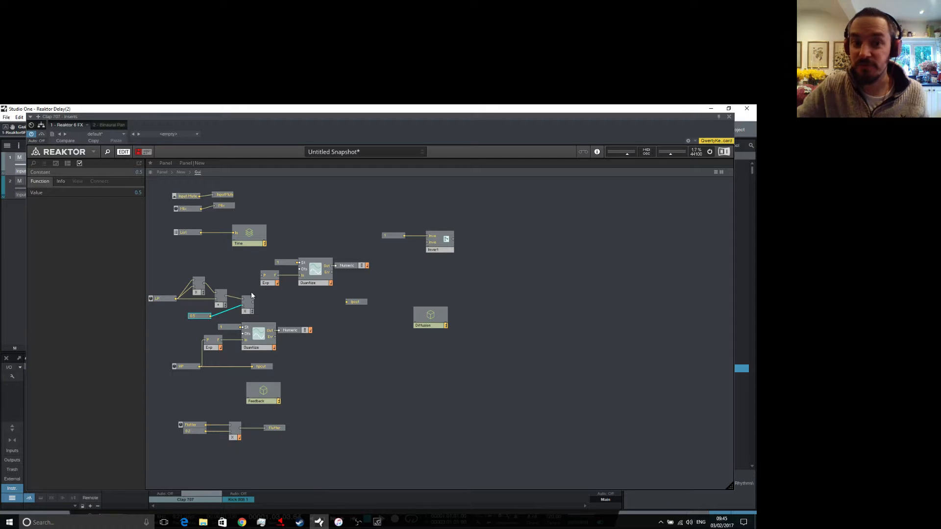
Align the second Multiply with the LP chain and wire its output into the upper Exp module.
click(251, 307)
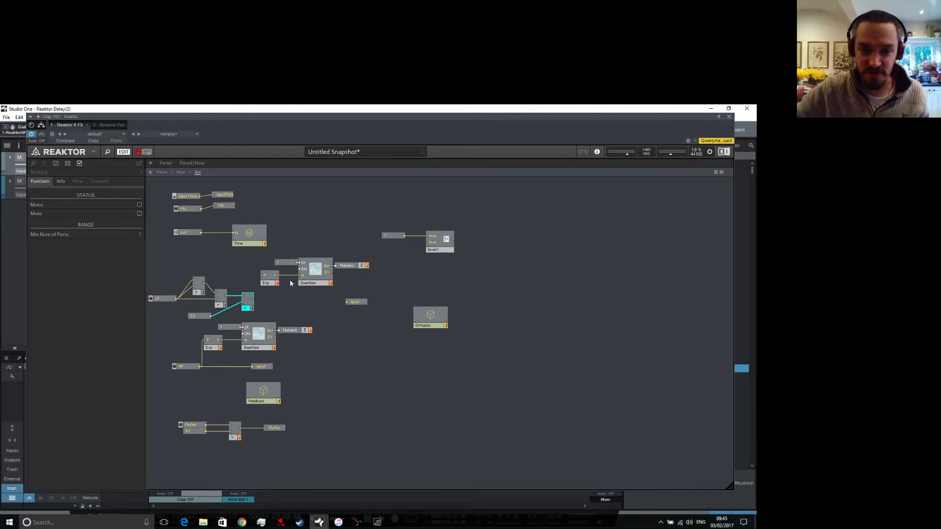
drag(253, 299, 261, 275)
click(248, 307)
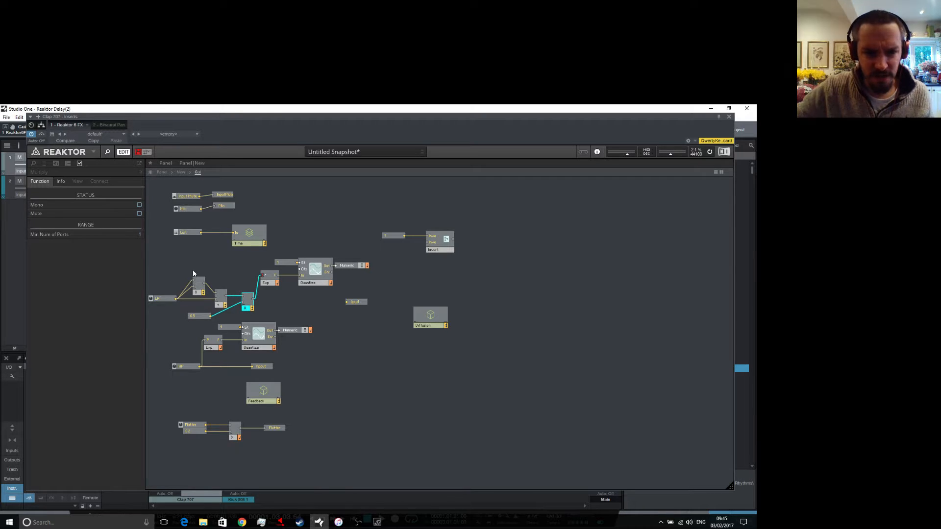
Set the two Multiply modules and the Add module in the LP chain to Mono.
click(202, 290)
shift+click(224, 304)
shift+click(246, 309)
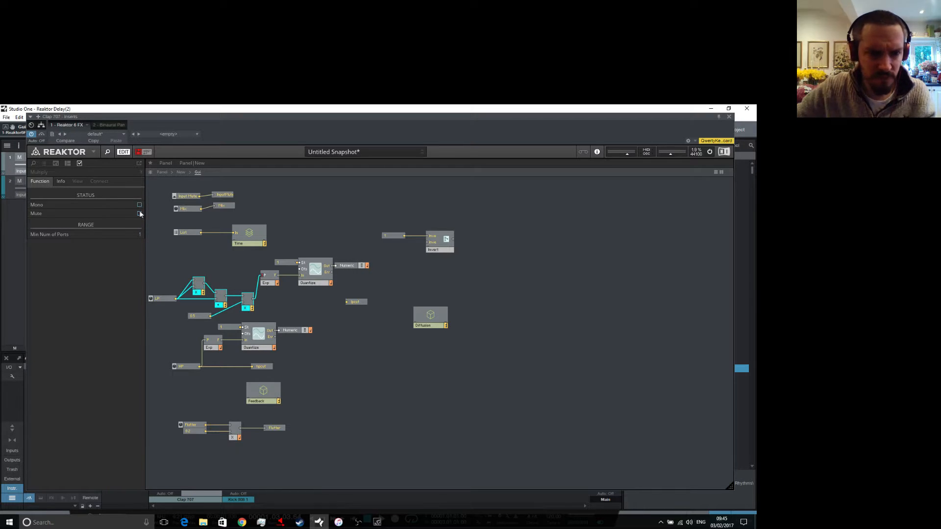
click(140, 205)
click(223, 305)
click(198, 293)
click(139, 205)
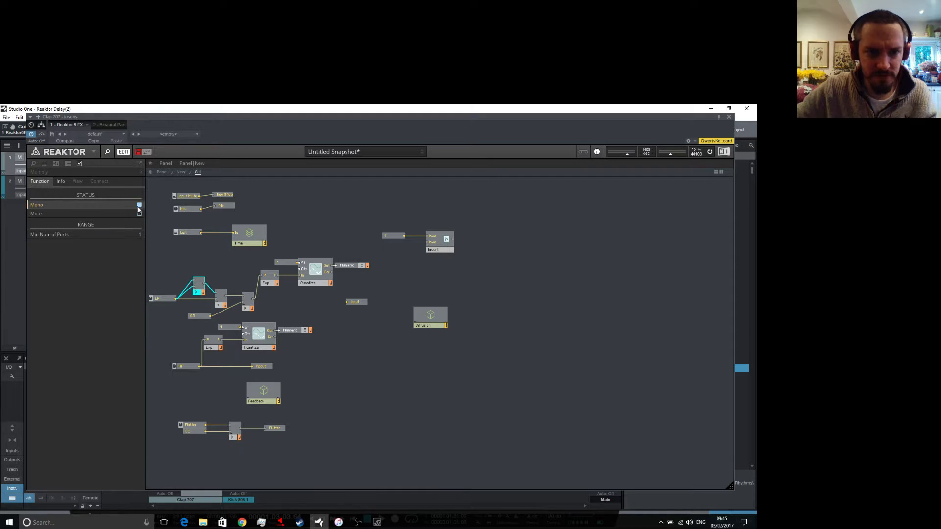
Wire the second Multiply's output into the LP send and try the LP knob on the panel.
drag(255, 302, 348, 302)
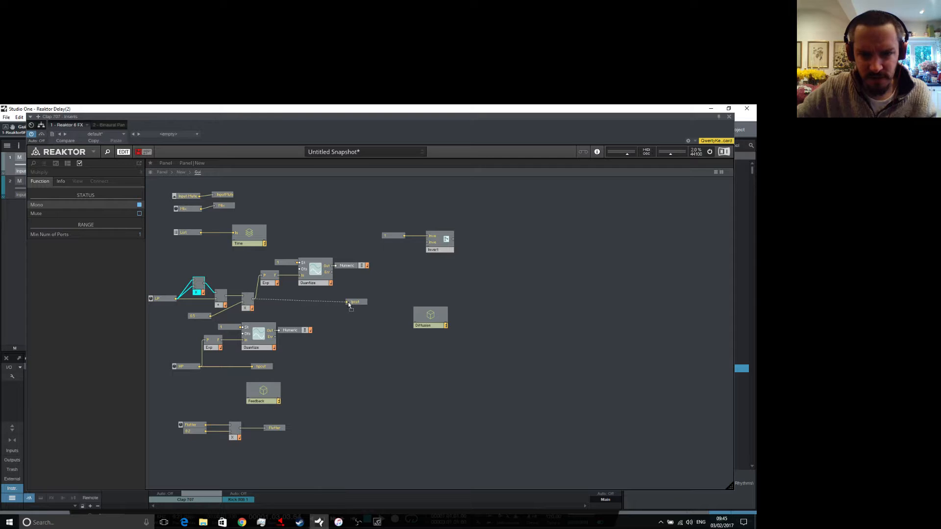
click(354, 302)
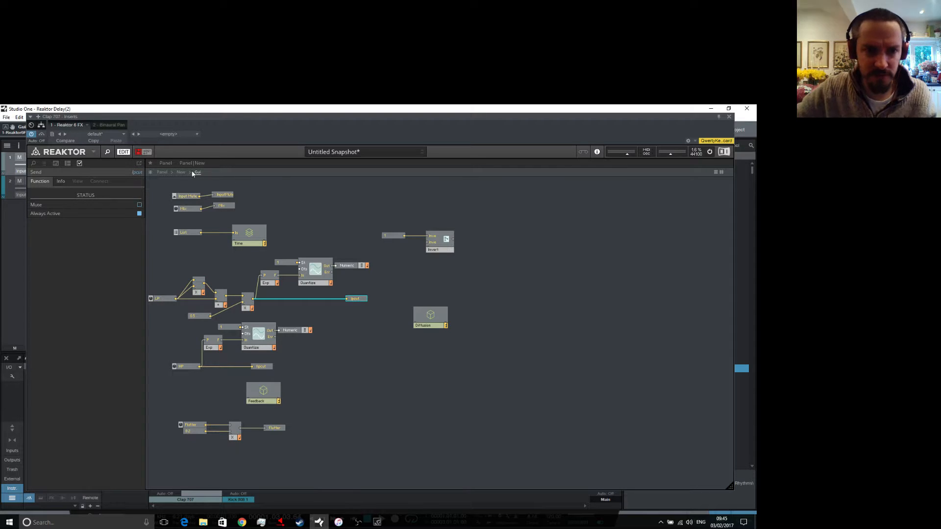
click(165, 162)
click(165, 251)
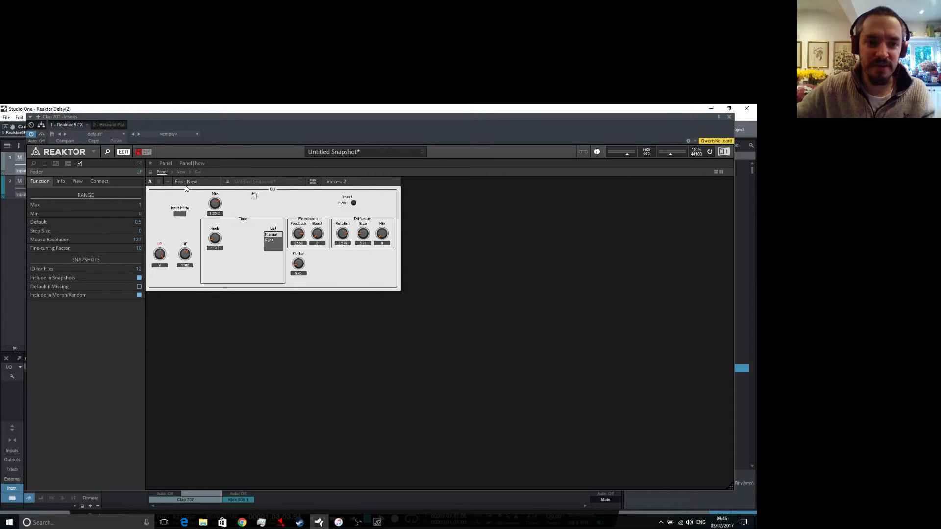
Insert a third Multiply module in the Gui structure and wire the second Multiply's output into it.
click(197, 172)
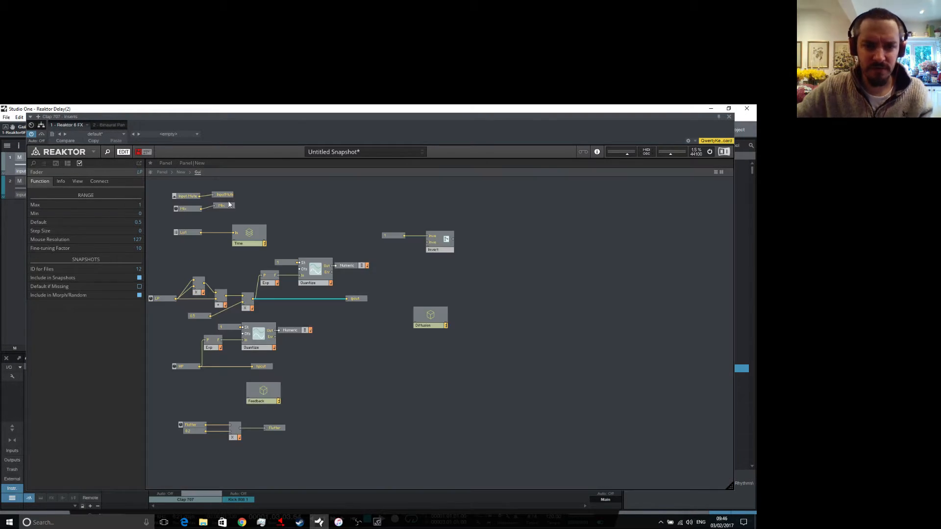
drag(269, 285, 240, 306)
right_click(273, 308)
mouse_move(309, 312)
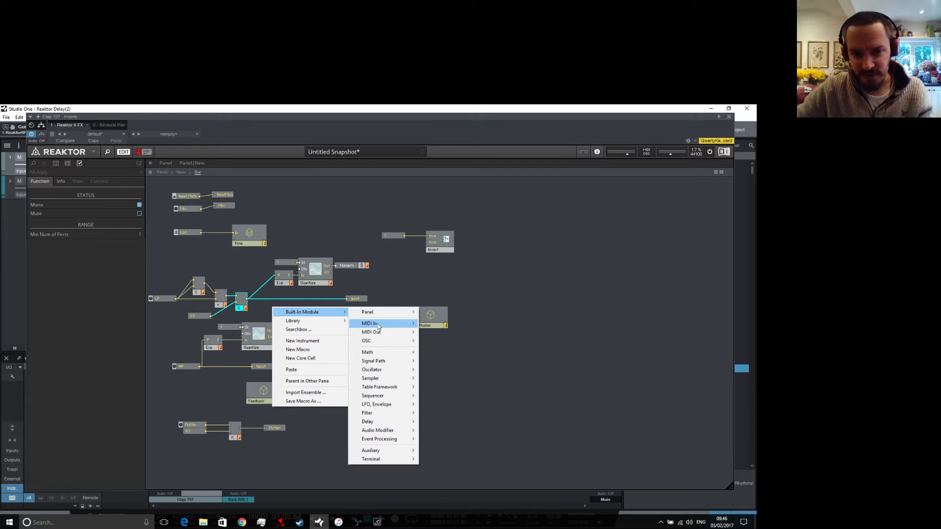
mouse_move(375, 353)
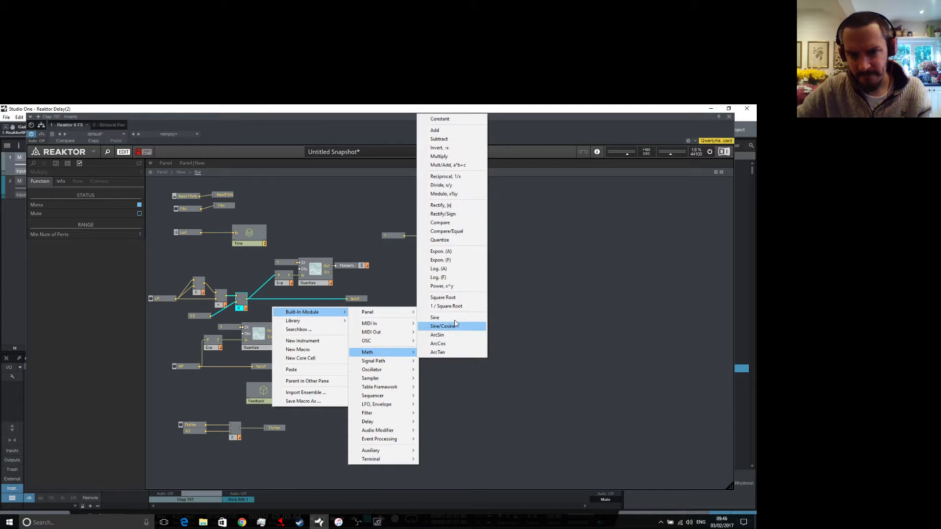
click(442, 157)
mouse_move(280, 317)
mouse_down()
mouse_move(270, 302)
mouse_move(278, 305)
mouse_up()
Create a constant of 136.7 on the third Multiply's free input.
right_click(277, 310)
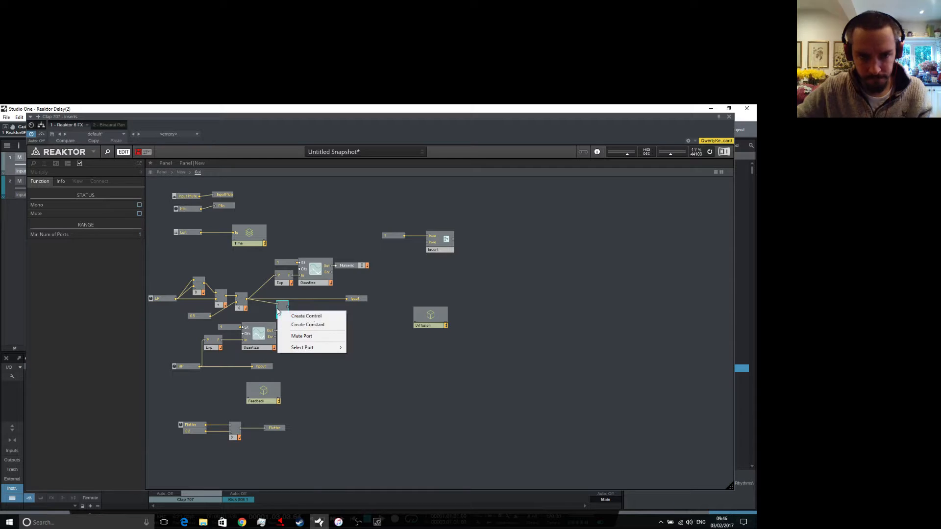
click(311, 325)
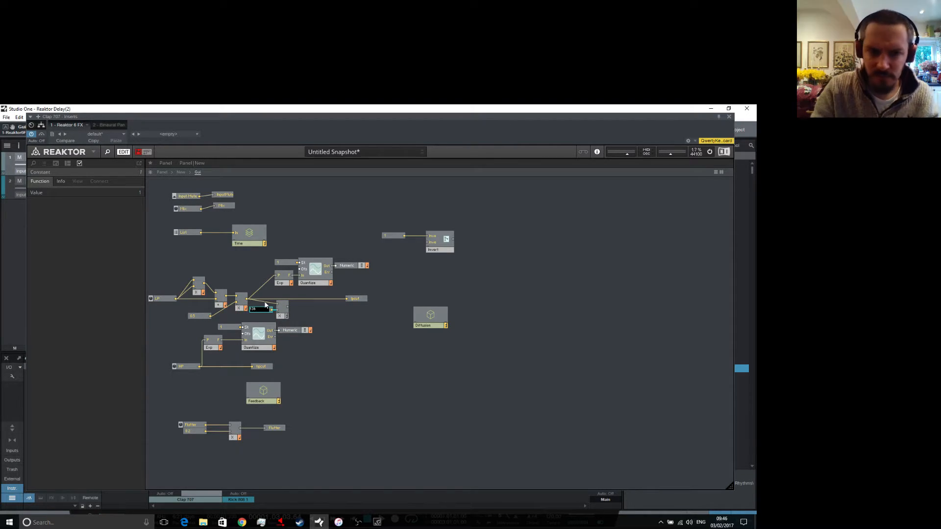
key(Return)
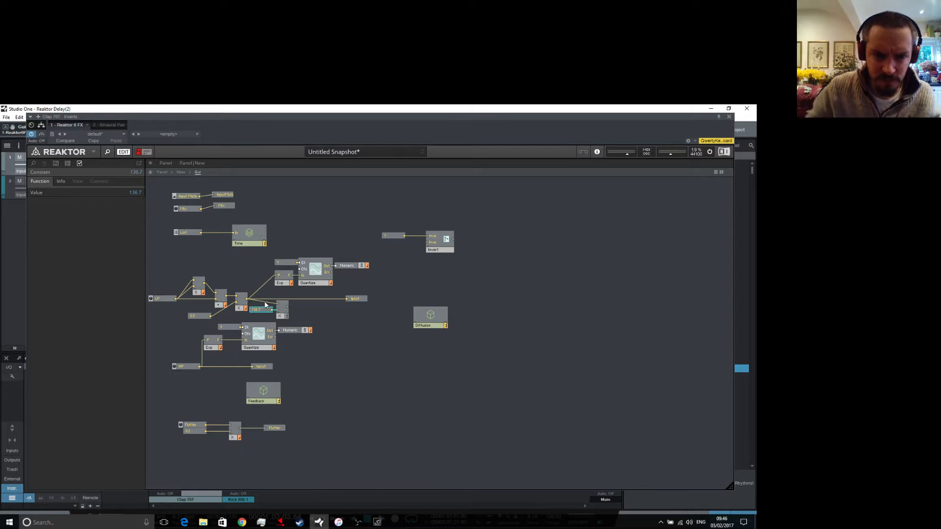
Wire the third Multiply's output into the LP chain's Exp module and the LP send.
drag(288, 307, 277, 276)
drag(289, 307, 346, 299)
click(281, 315)
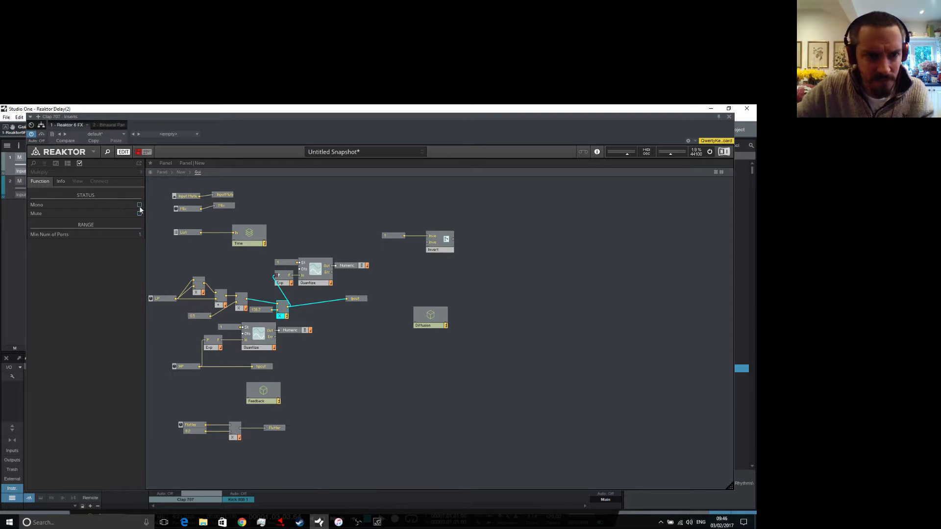
Place the third Multiply in line with the LP chain, set it to Mono and reconnect its 136.7 constant from above.
drag(286, 316, 259, 295)
click(300, 315)
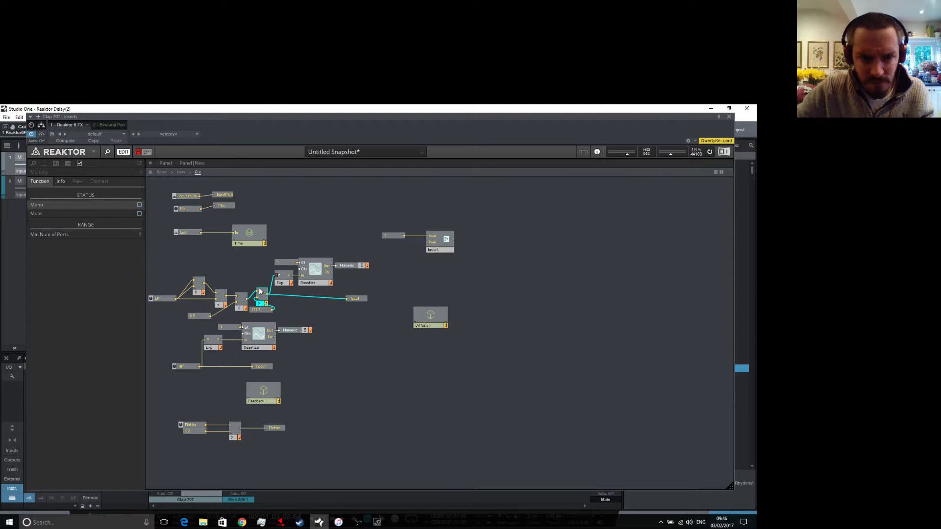
click(266, 308)
click(263, 311)
drag(253, 284, 240, 260)
click(266, 309)
drag(266, 306, 256, 296)
drag(260, 298, 263, 301)
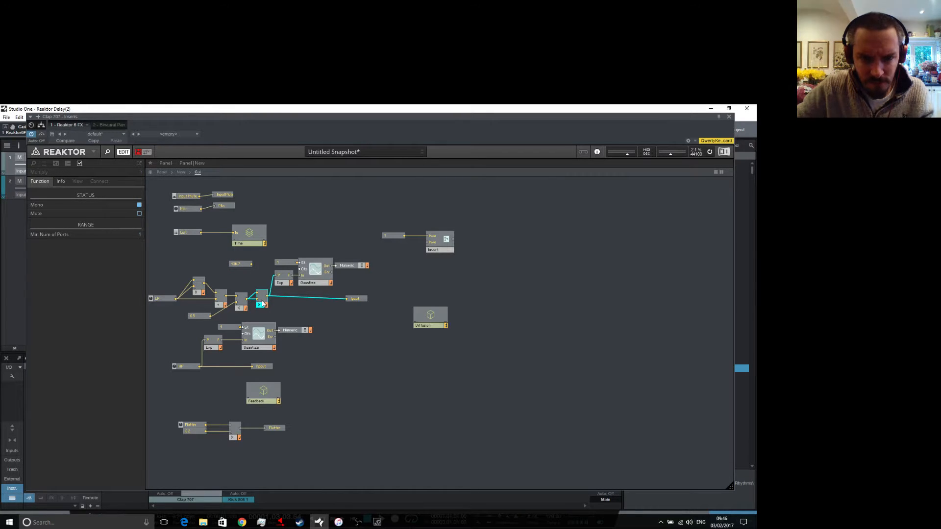
drag(251, 264, 259, 298)
drag(359, 302, 347, 297)
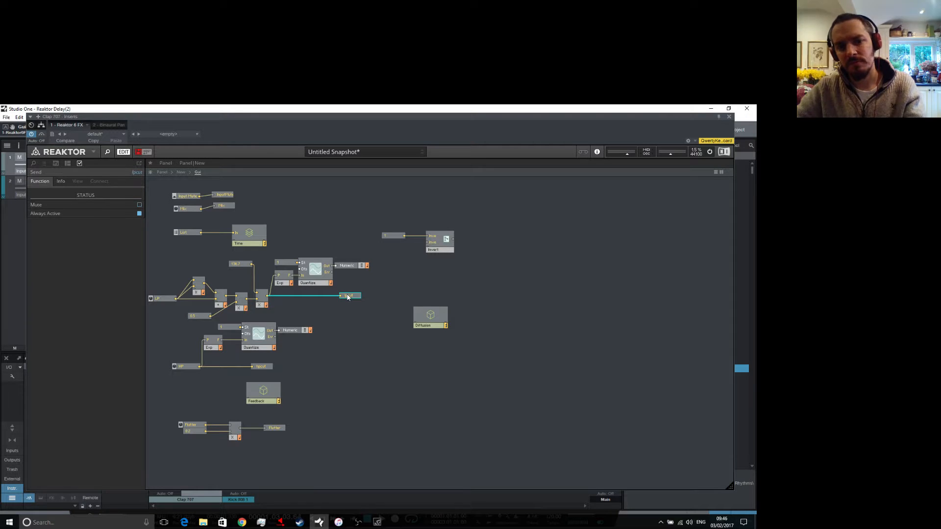
Adjust the panel's filter knobs to about 2687 for LP and 4362 for HP.
click(163, 173)
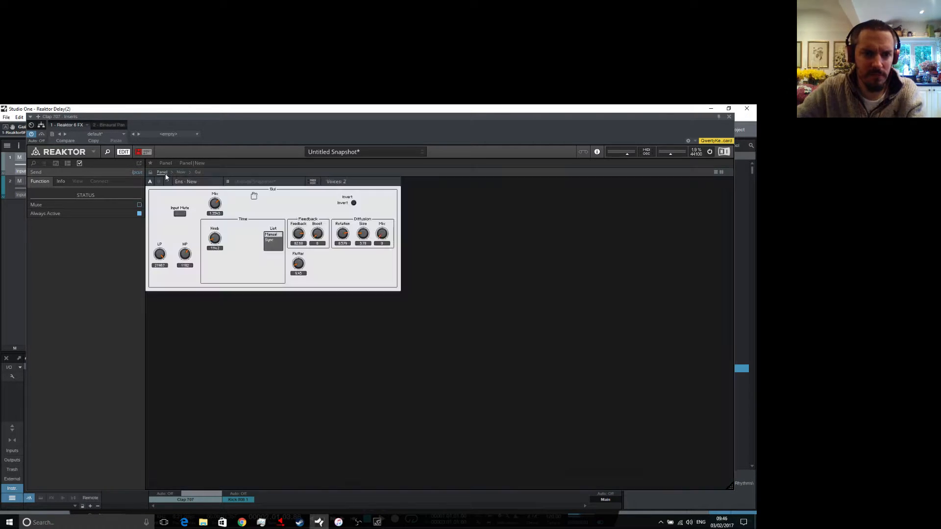
click(165, 255)
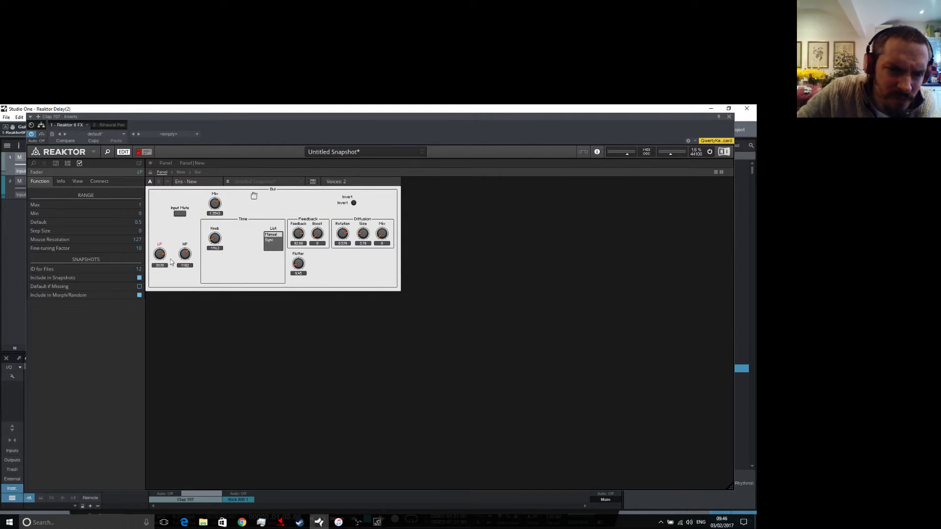
click(190, 258)
drag(192, 250, 193, 251)
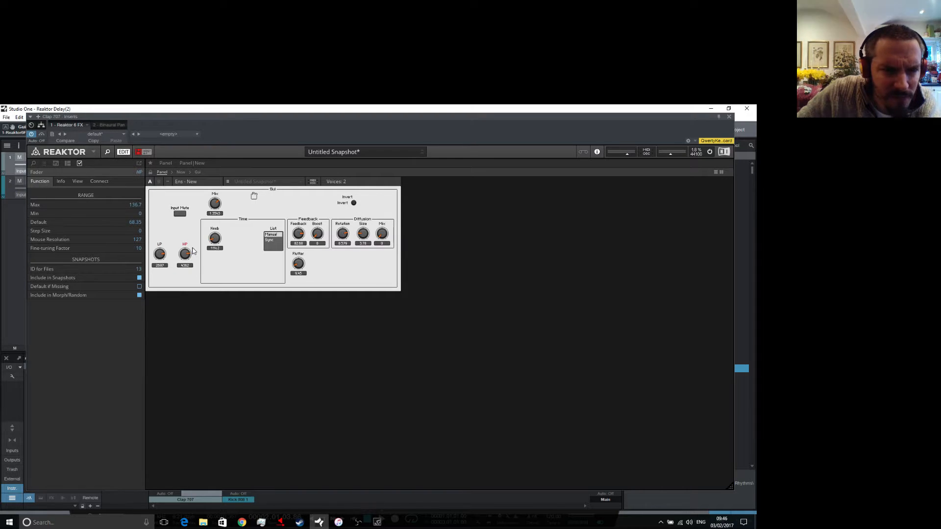
Lower the panel's LP and HP filter knobs, setting HP to about 411, and return to the Gui macro's structure.
drag(186, 258, 168, 270)
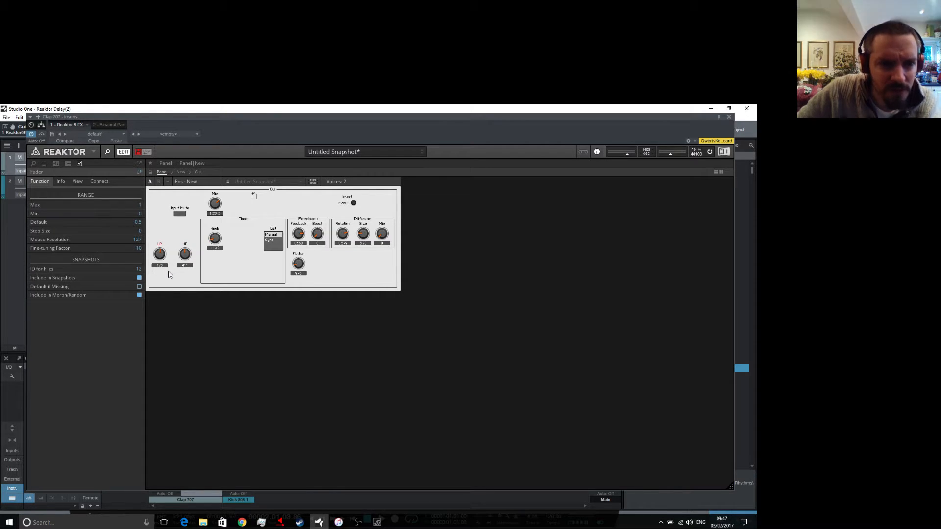
click(197, 173)
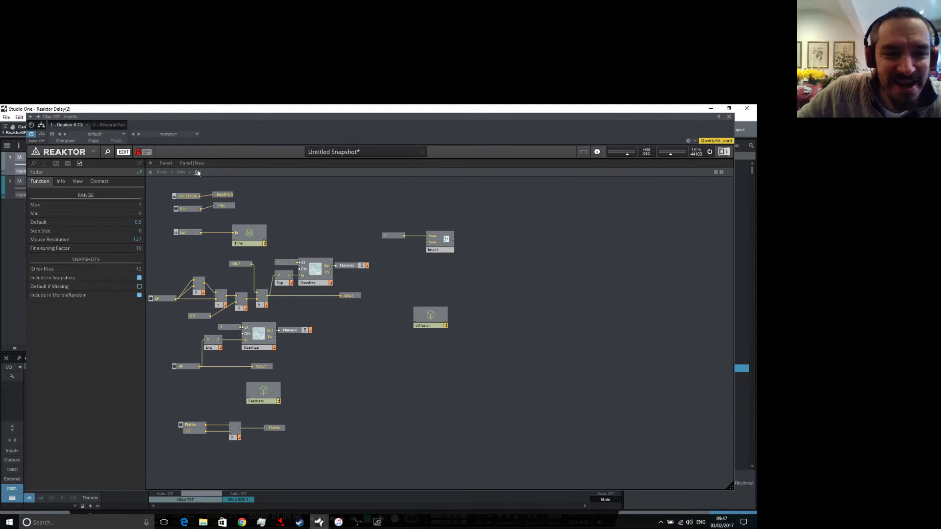
Insert a mono Invert, -x module between the first Multiply and the Add module in the LP chain.
click(202, 280)
drag(202, 280, 200, 271)
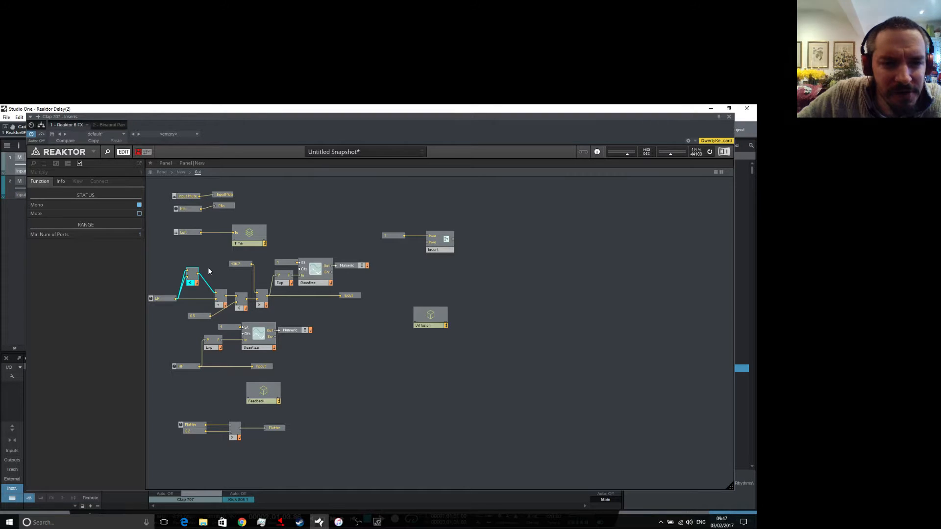
right_click(209, 271)
mouse_move(242, 273)
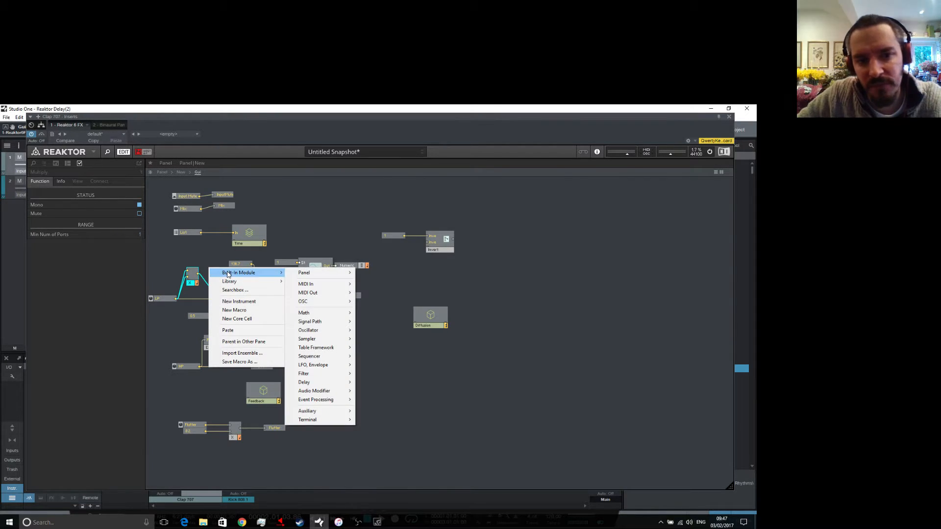
mouse_move(329, 319)
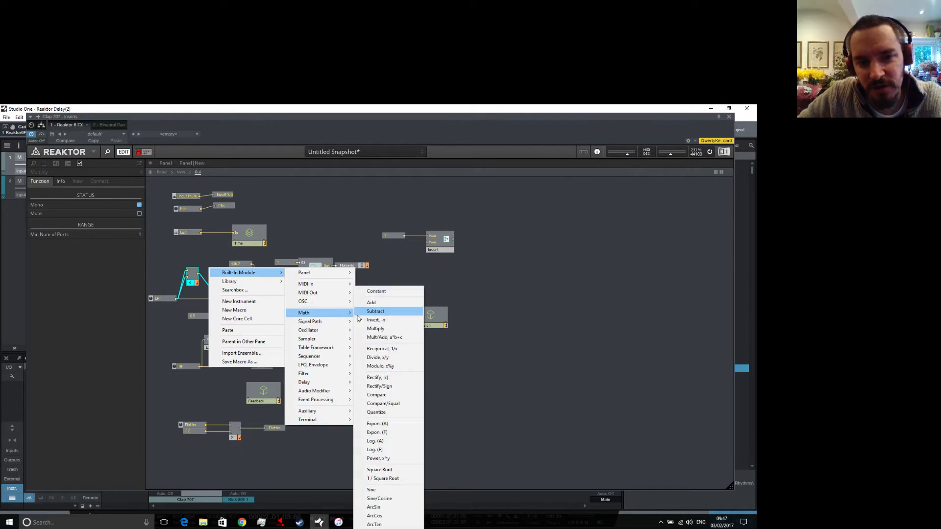
click(384, 321)
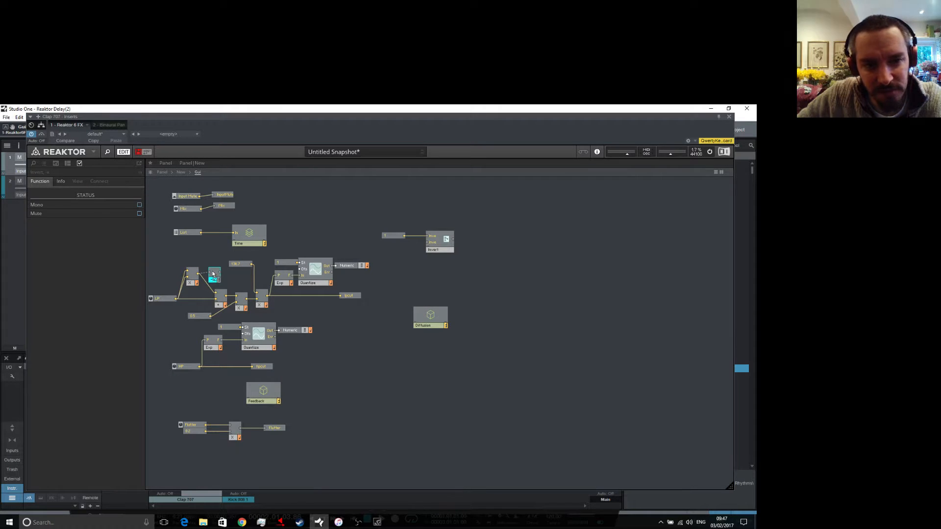
drag(220, 274, 216, 292)
click(140, 204)
Test the LP knob's response on the panel, ending at a reading of about 8.
click(182, 172)
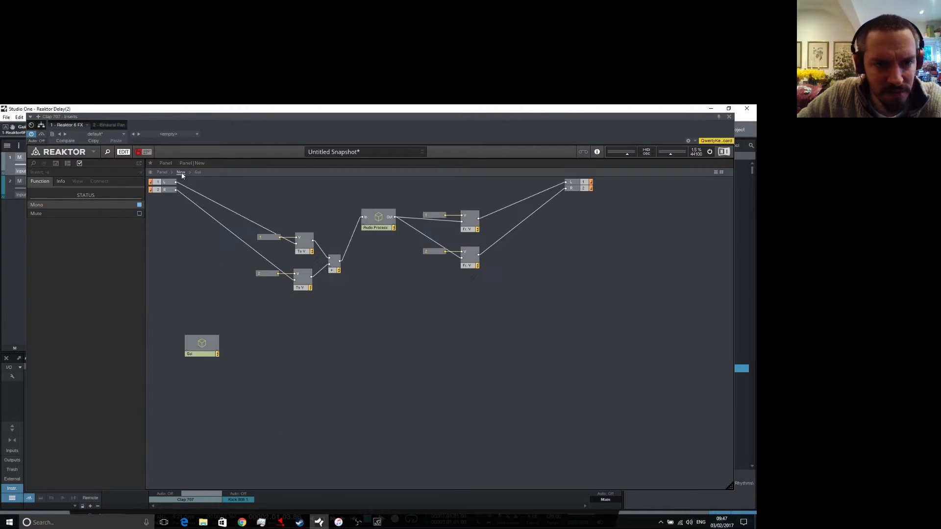
click(162, 173)
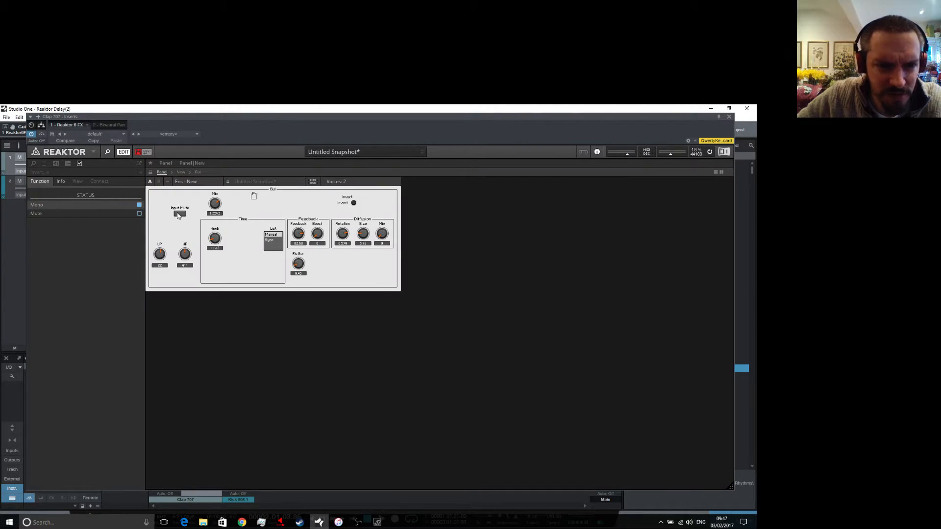
click(166, 258)
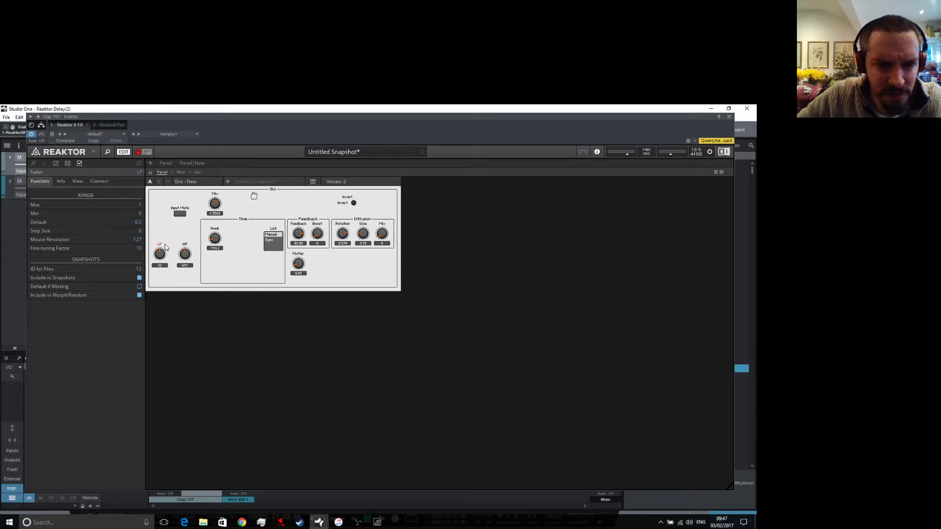
mouse_move(161, 251)
mouse_down()
mouse_move(168, 226)
mouse_move(174, 249)
mouse_move(164, 250)
mouse_up()
mouse_move(172, 264)
mouse_down()
mouse_move(175, 237)
mouse_move(173, 281)
mouse_up()
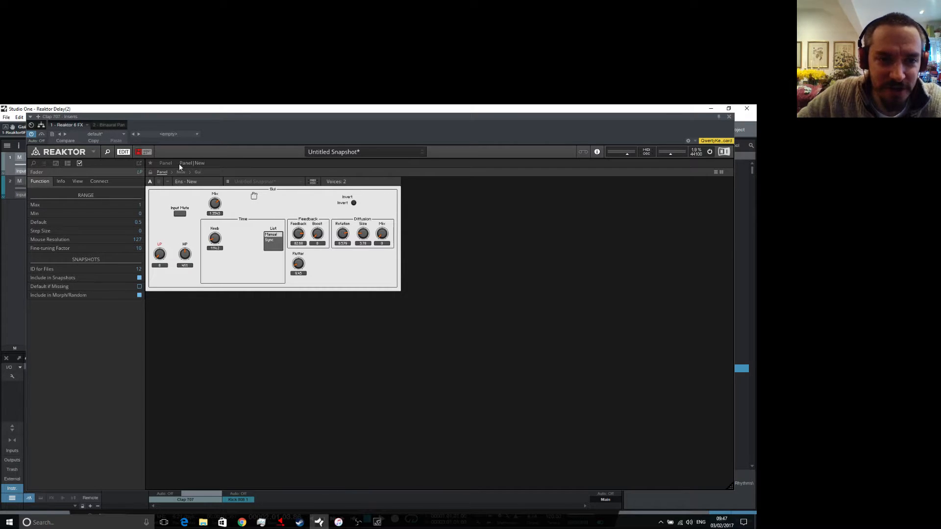
Disconnect the Invert module from the LP chain's Add module and delete it.
click(197, 172)
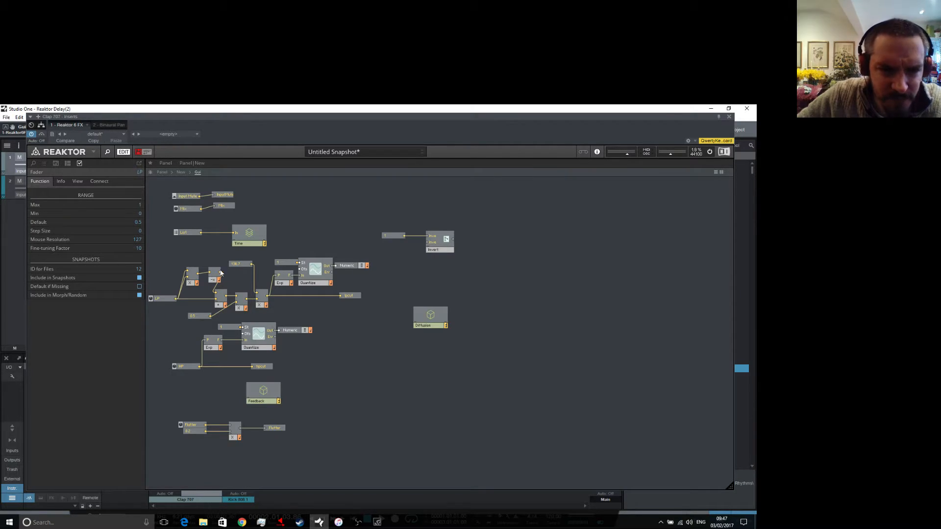
drag(215, 280, 212, 274)
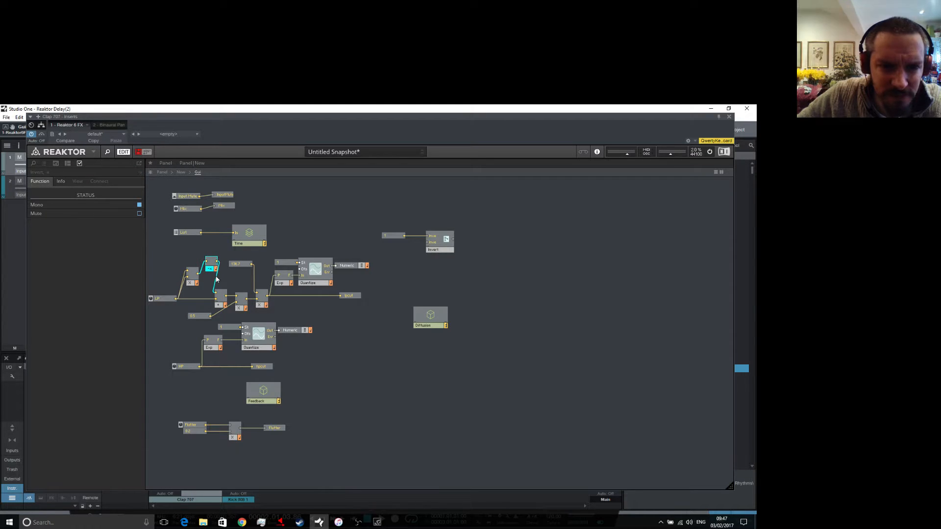
click(219, 277)
right_click(219, 278)
click(241, 282)
click(211, 269)
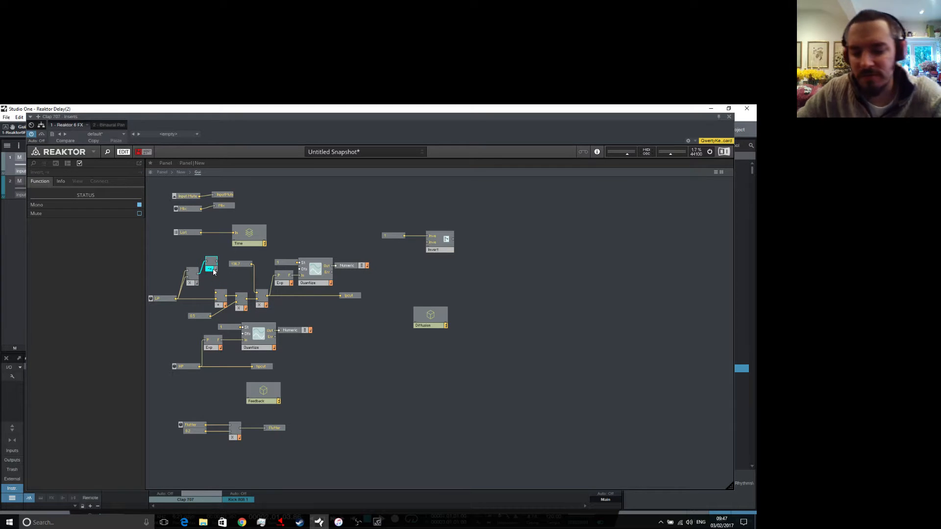
key(Delete)
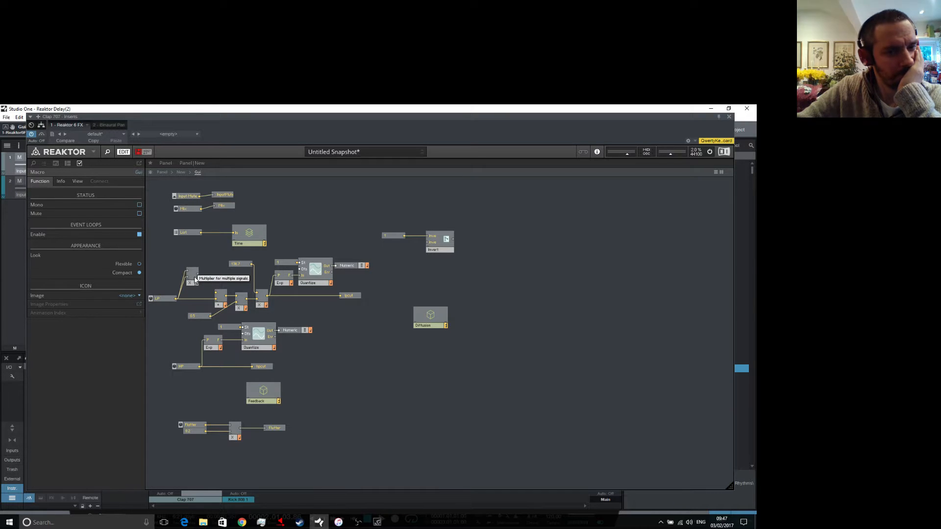
Move the first LP Multiply aside to the far side of the chain and create a constant above it.
click(163, 300)
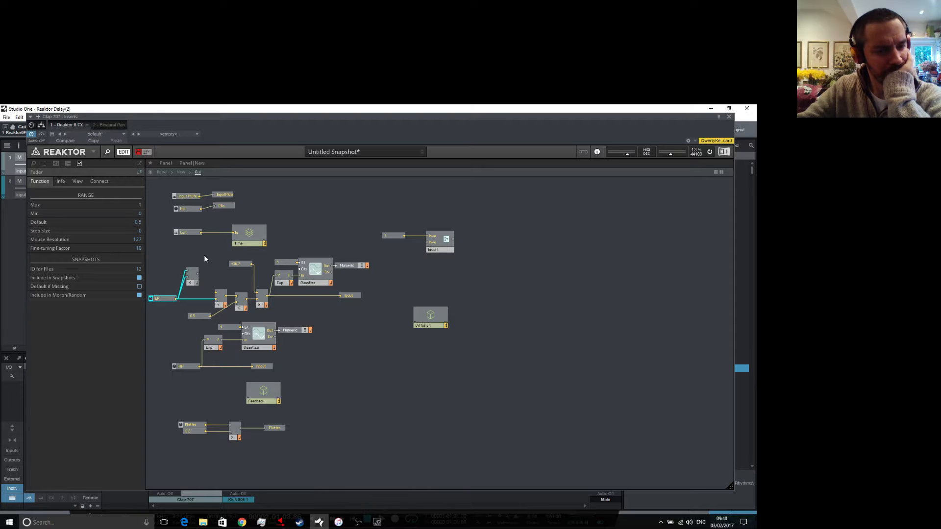
drag(193, 280, 167, 275)
right_click(183, 256)
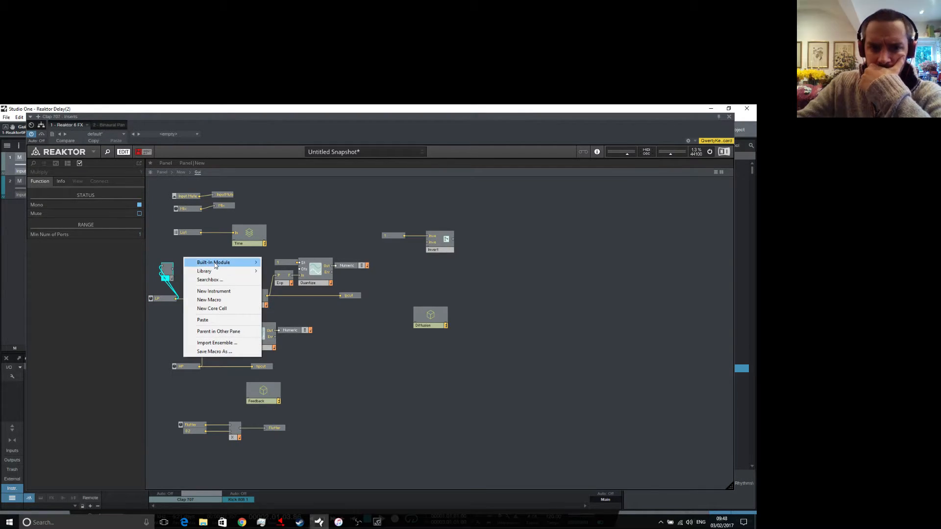
mouse_move(216, 266)
mouse_move(287, 308)
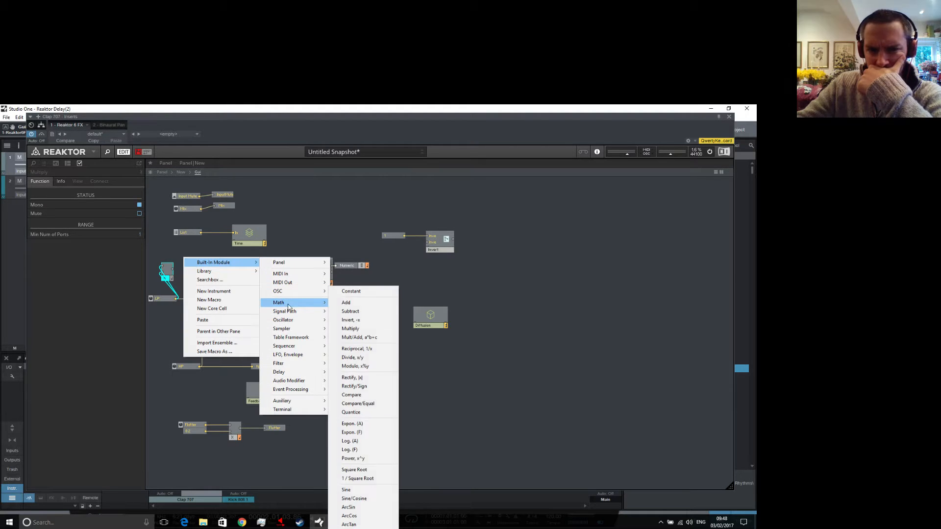
click(351, 291)
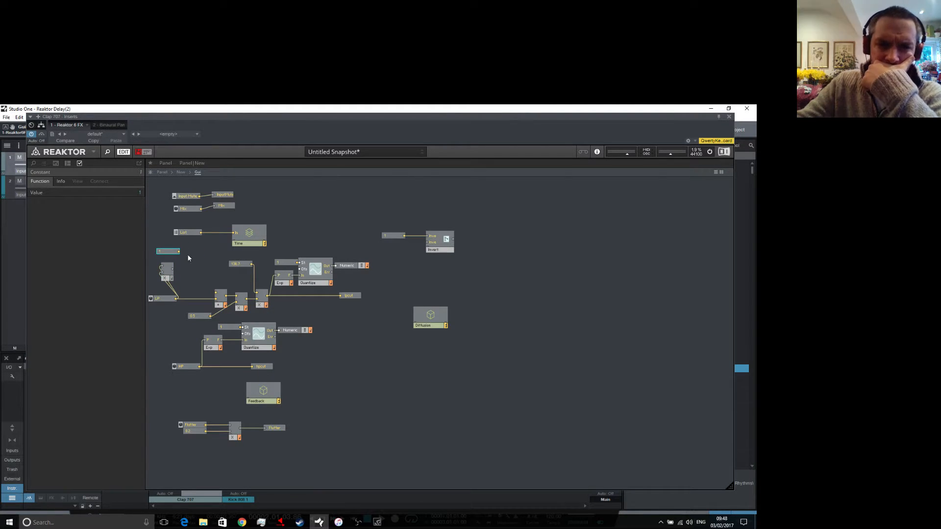
Add a Subtract module beside the Multiply, wiring the constant to its first input and the Multiply to its second.
right_click(186, 255)
mouse_move(216, 262)
mouse_move(299, 304)
click(351, 310)
drag(179, 251, 190, 260)
right_click(210, 254)
click(181, 265)
Add a Numeric Readout on the Subtract module's output and set the Subtract to Mono.
right_click(214, 257)
mouse_move(224, 260)
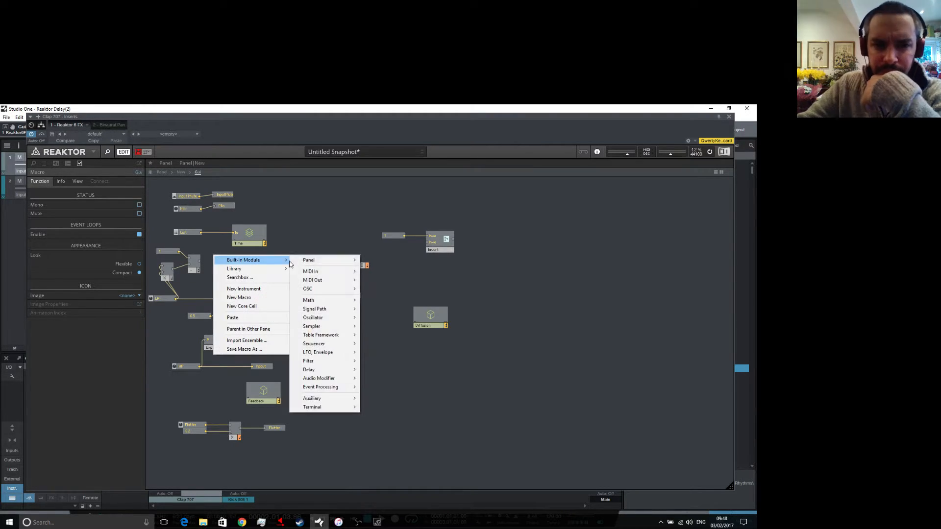
mouse_move(331, 301)
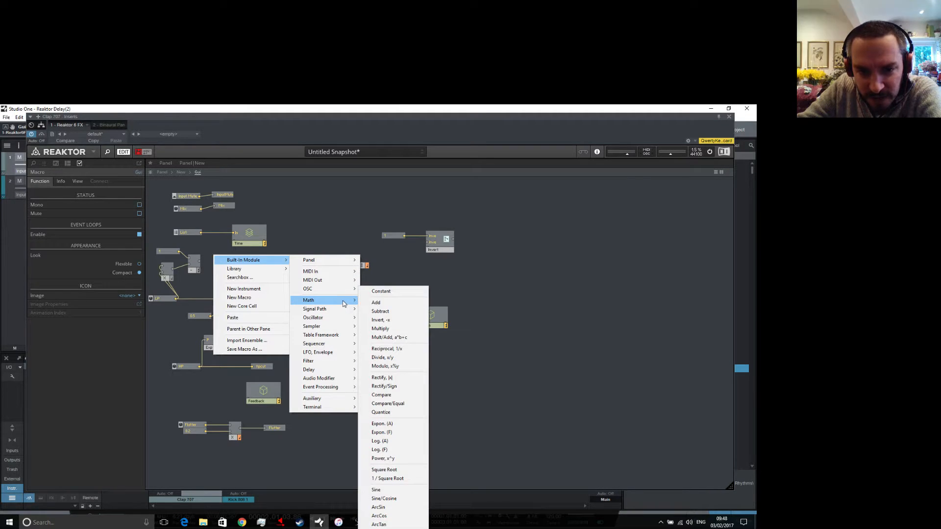
mouse_move(329, 265)
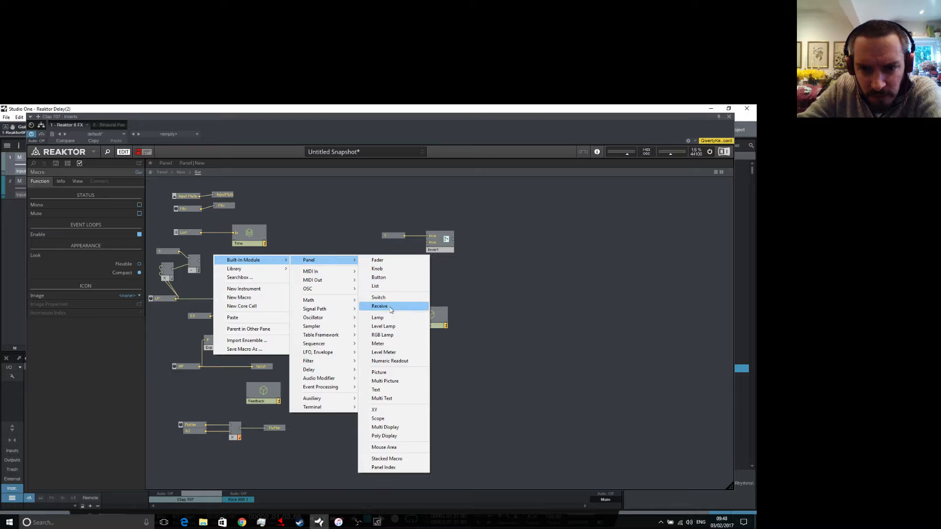
click(409, 361)
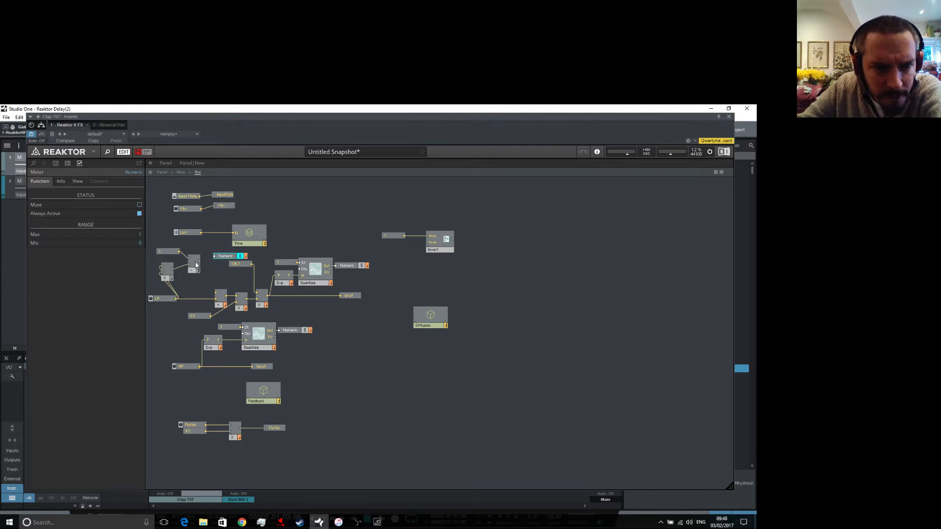
click(195, 262)
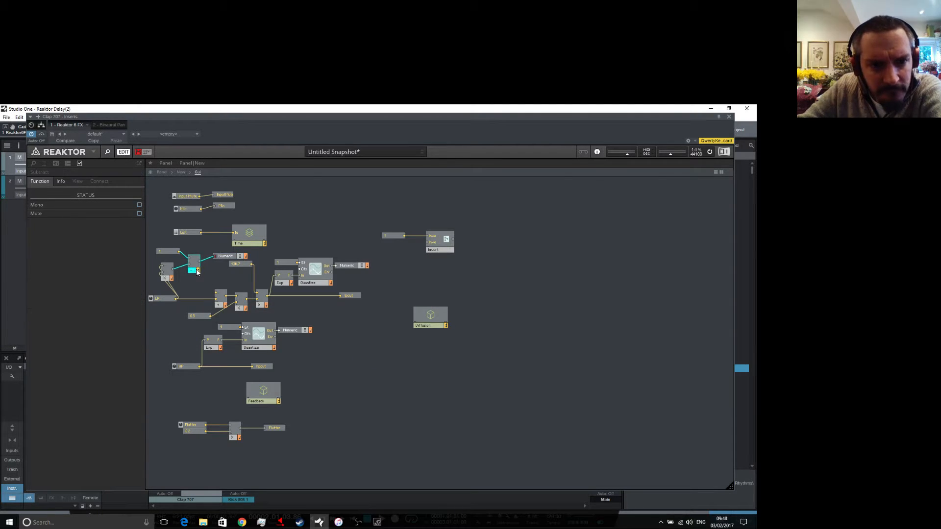
click(139, 205)
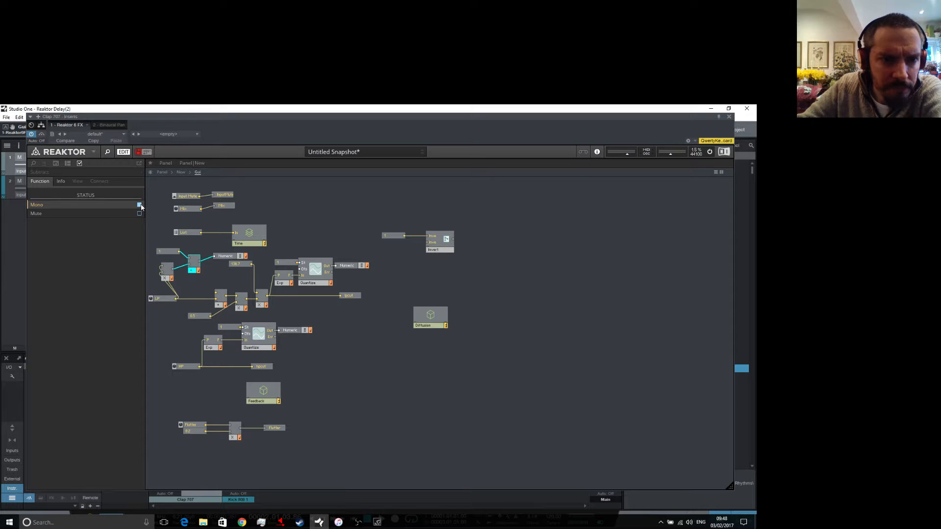
Sweep the panel's LP knob to its maximum to check the Subtract readout, and reopen the Gui macro's structure.
click(163, 172)
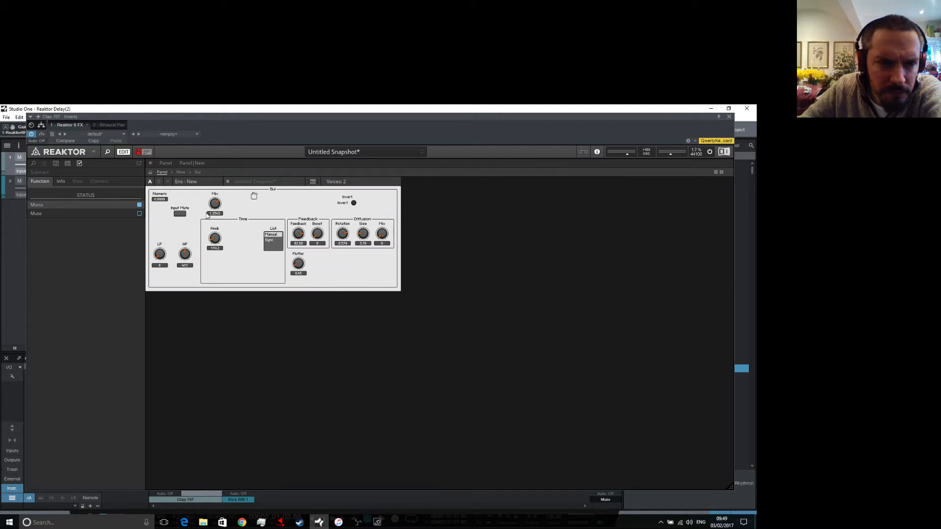
drag(162, 254, 176, 159)
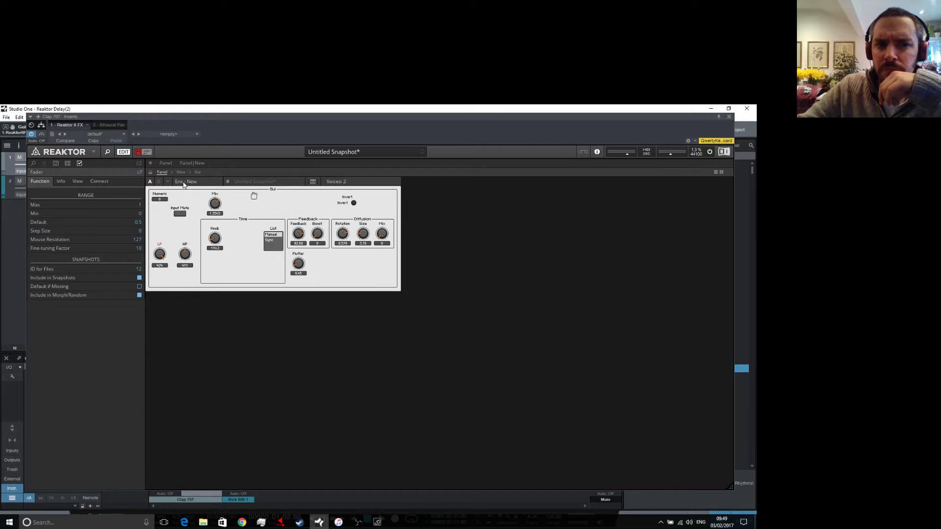
click(181, 172)
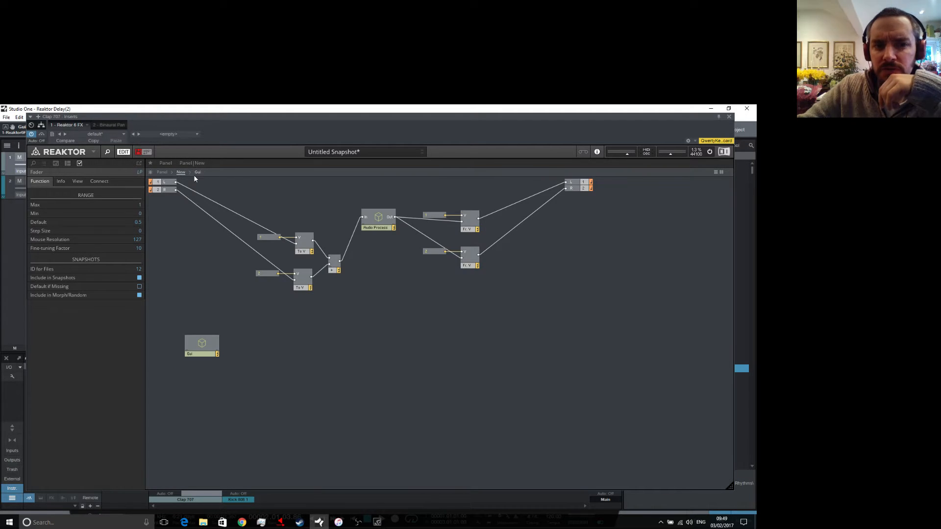
click(205, 342)
double_click(204, 342)
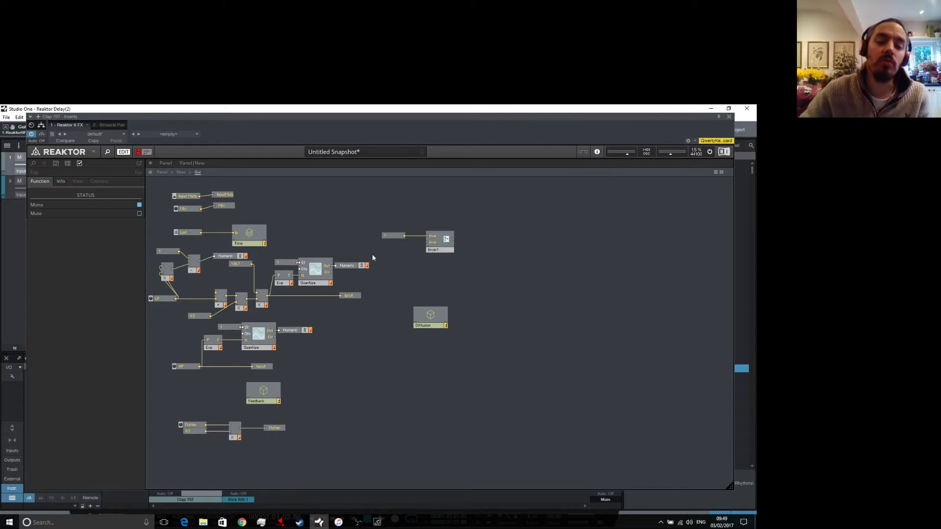
Add a Ctrl. Shaper 1 BP module, place it below the LP knob module and set it to Mono.
right_click(355, 346)
mouse_move(392, 351)
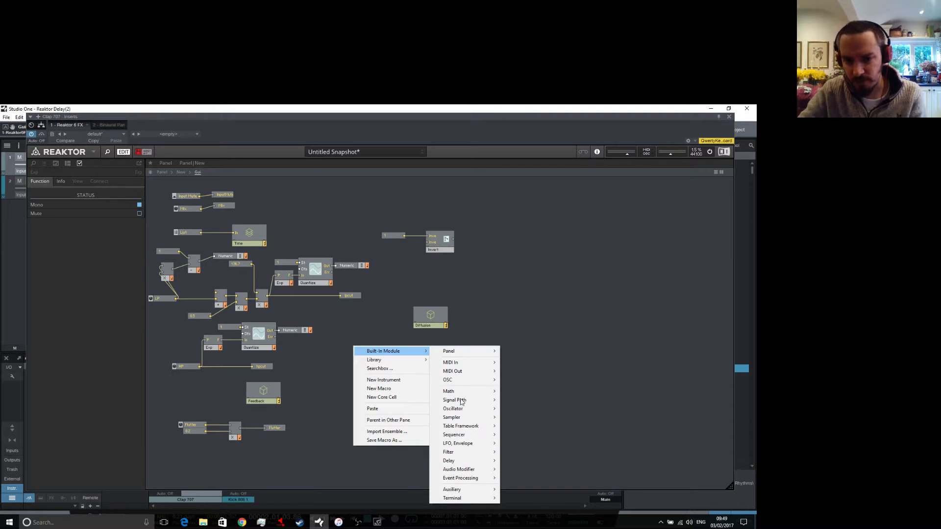
mouse_move(469, 478)
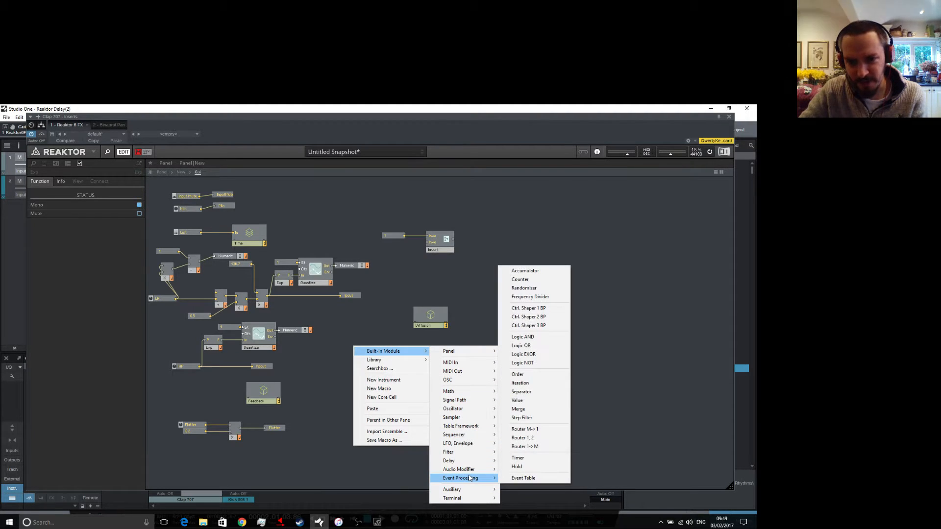
click(547, 309)
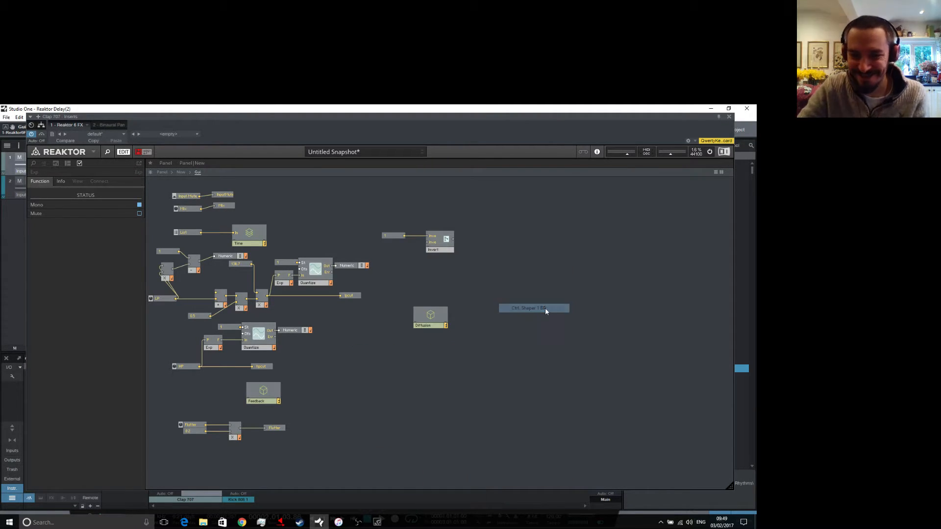
drag(378, 367, 165, 333)
drag(205, 295, 171, 340)
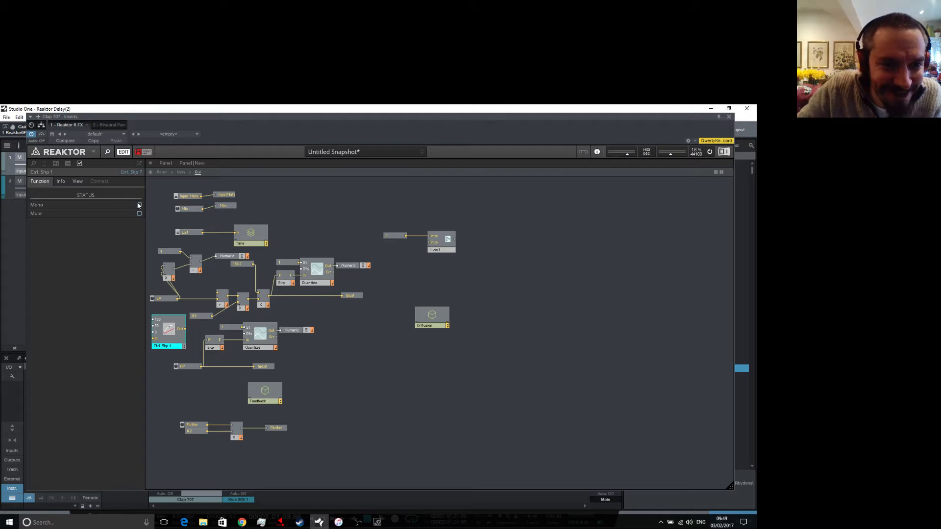
click(139, 205)
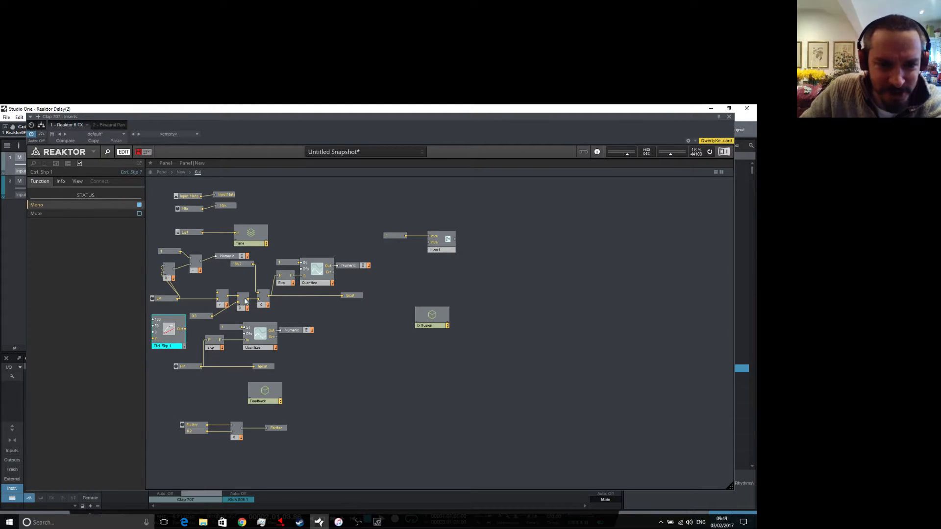
Delete the LP curve's Add, second Multiply and their constant, along with the first Multiply, Subtract and its constant.
drag(255, 314, 194, 305)
key(Delete)
drag(155, 245, 195, 275)
key(Delete)
Place the control shaper between the LP knob and the remaining Multiply, and read its module description.
drag(168, 342, 218, 305)
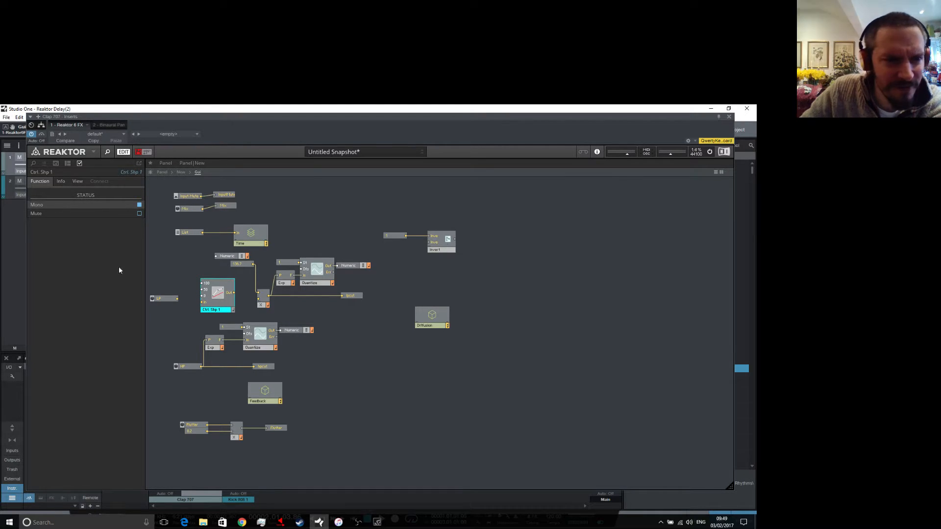
click(60, 181)
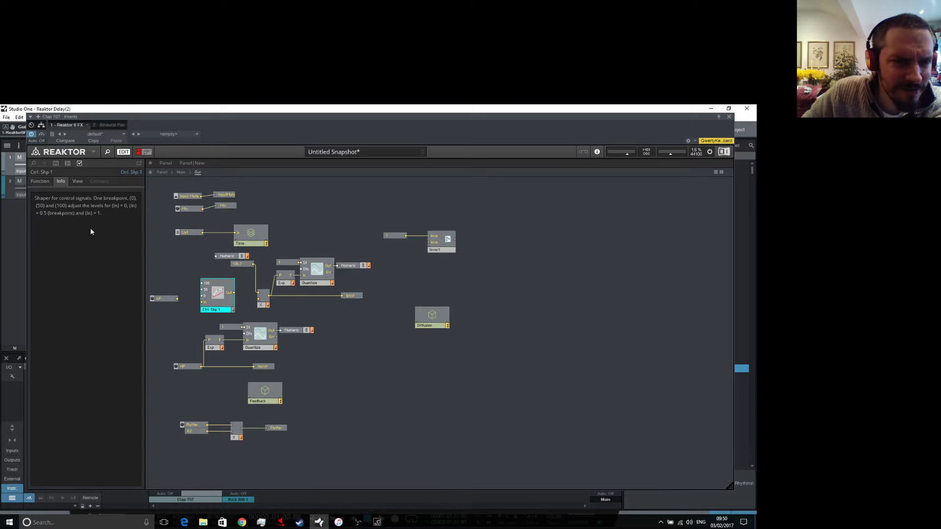
Create a constant for the control shaper's 50 breakpoint input and set it to 0.75.
right_click(203, 290)
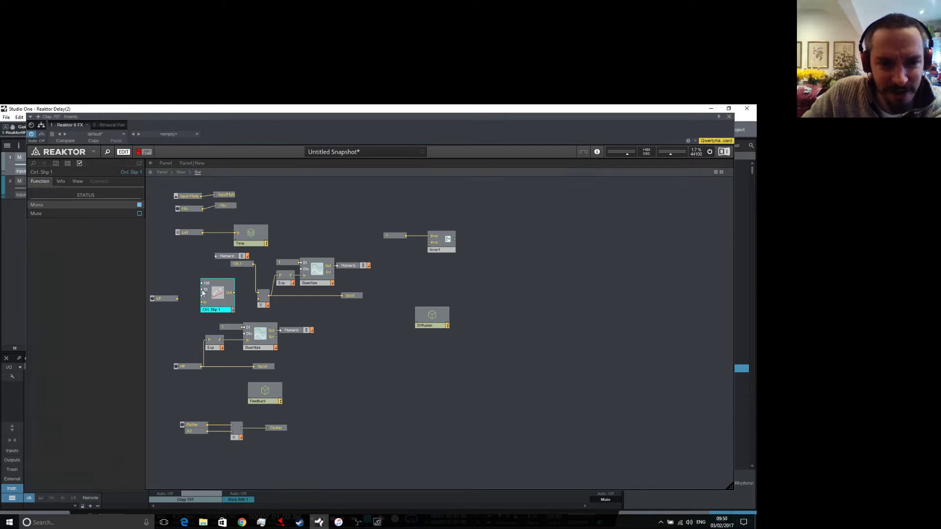
click(215, 304)
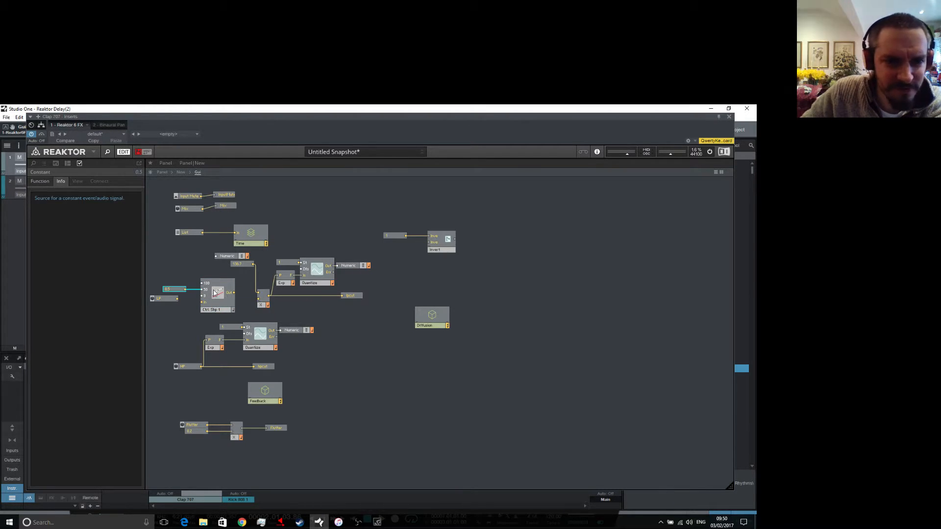
double_click(173, 289)
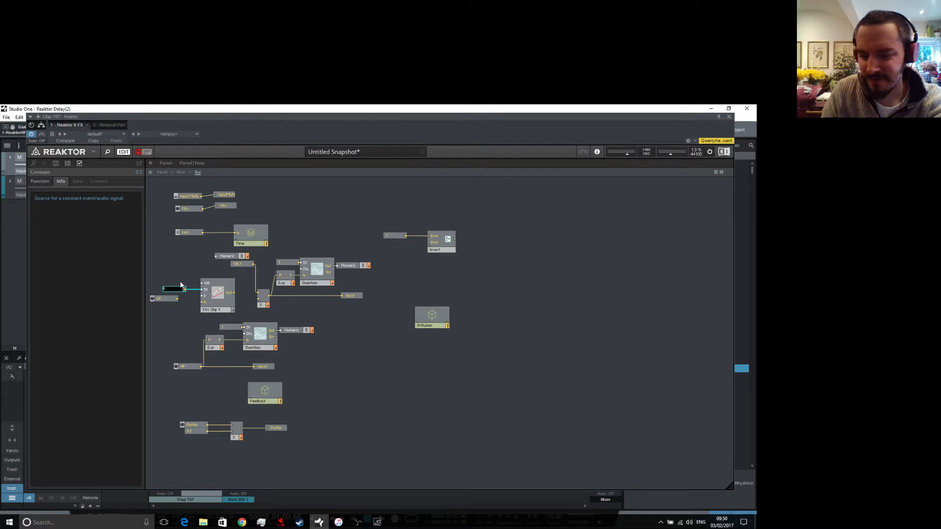
text(0.75)
key(Return)
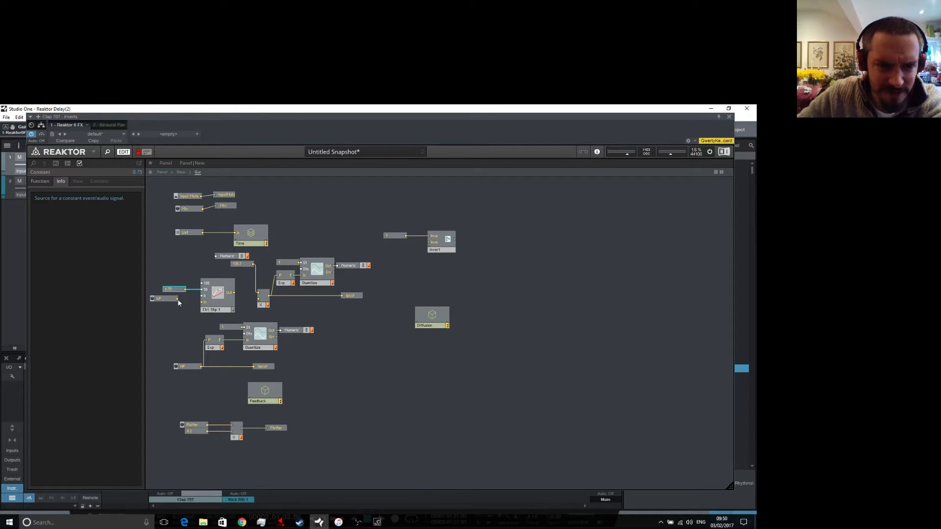
Create default constants for the control shaper's 100 and 0 inputs.
right_click(202, 283)
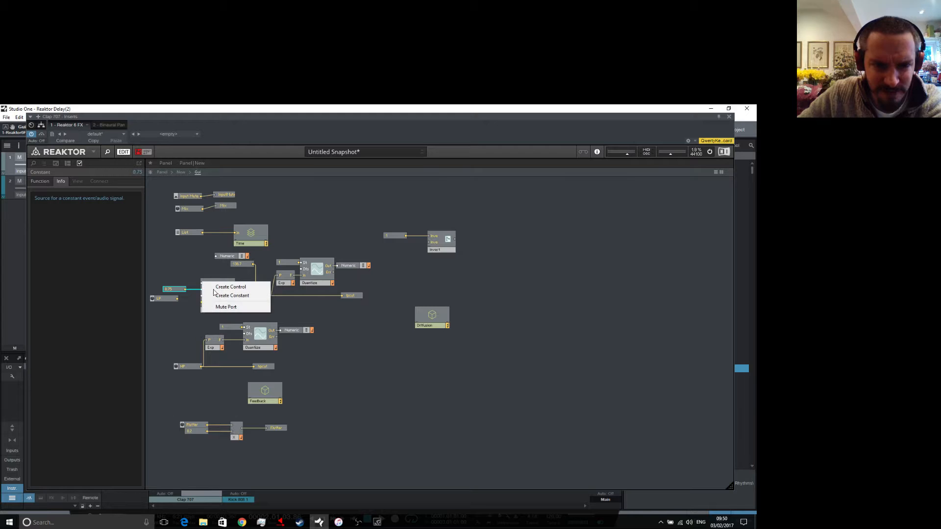
click(247, 296)
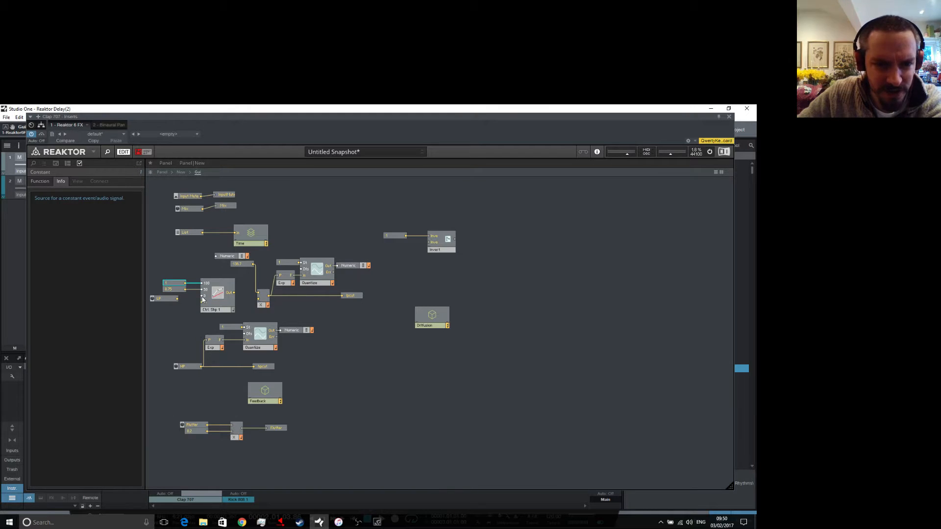
right_click(203, 296)
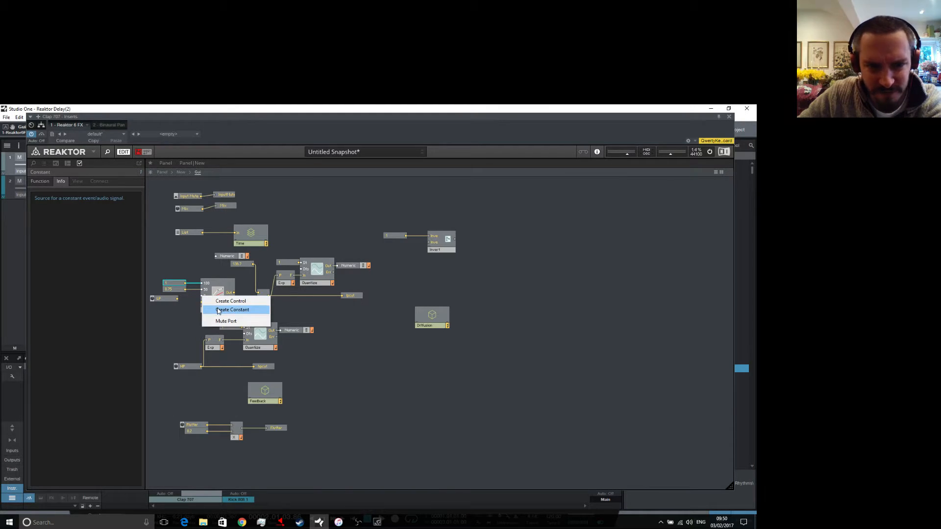
click(218, 309)
Move the LP knob module below the shaper's constants, and wire it through the shaper into the Multiply.
drag(168, 265, 218, 300)
click(177, 310)
drag(157, 299, 201, 301)
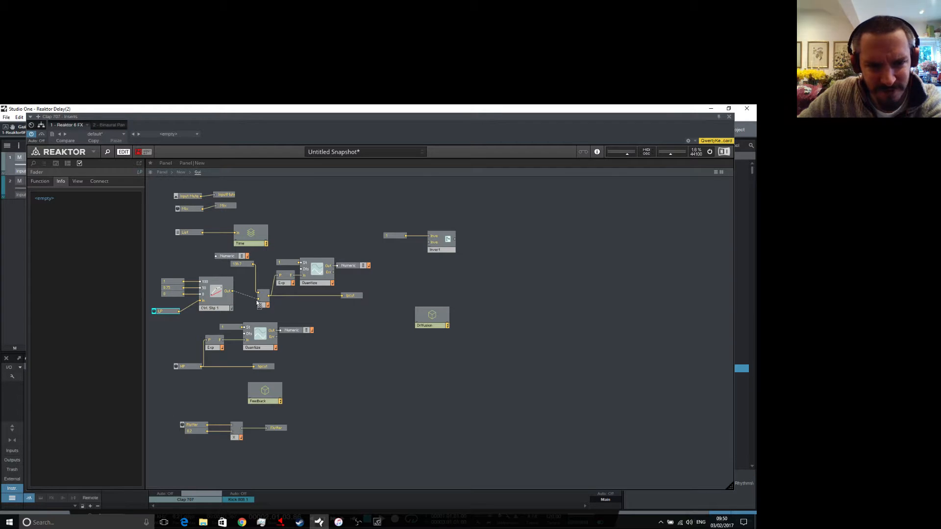
Sweep the LP and HP knobs on the instrument panel to check their frequency response.
click(162, 172)
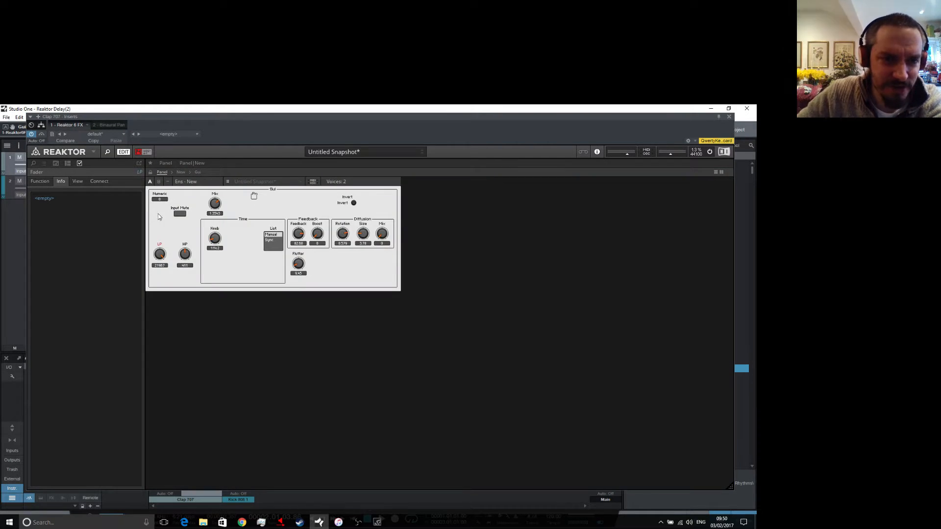
drag(160, 255, 190, 257)
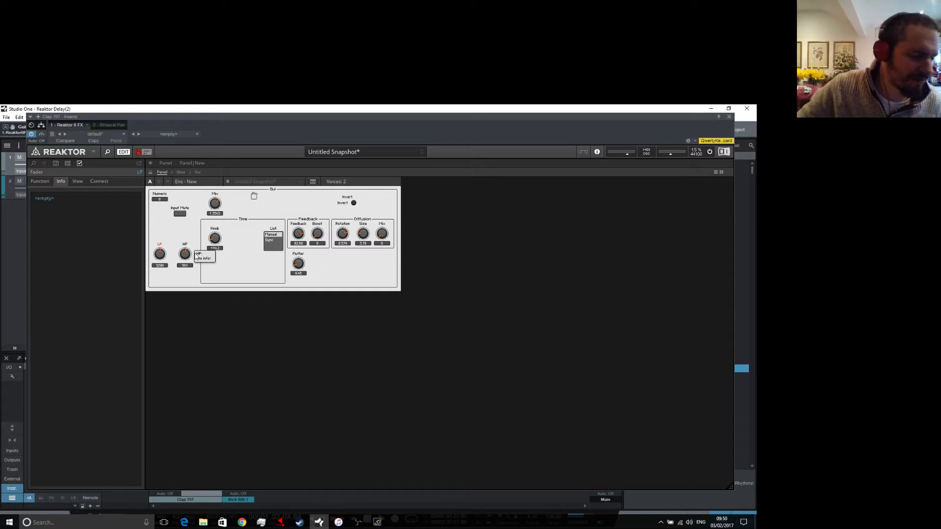
drag(163, 254, 164, 259)
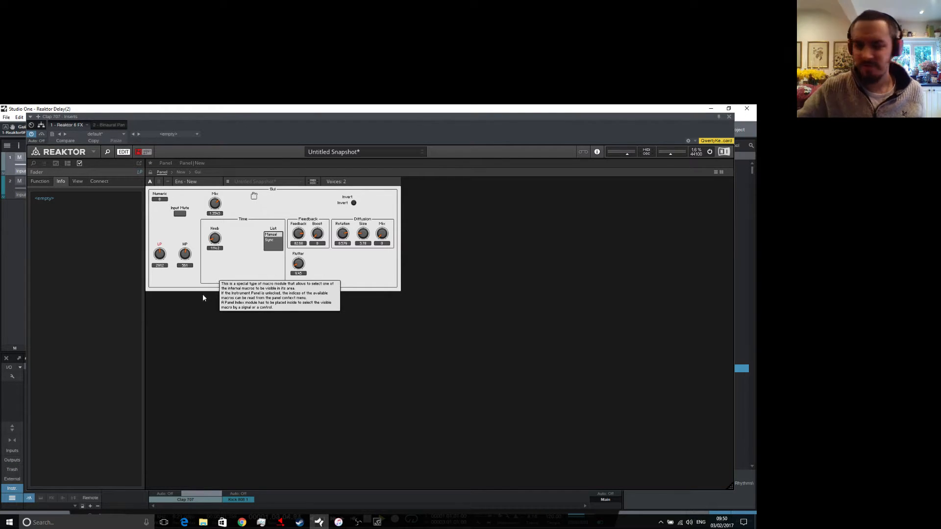
mouse_move(158, 259)
mouse_down()
mouse_move(171, 273)
mouse_move(186, 264)
mouse_move(185, 272)
mouse_move(165, 251)
mouse_move(170, 259)
mouse_up()
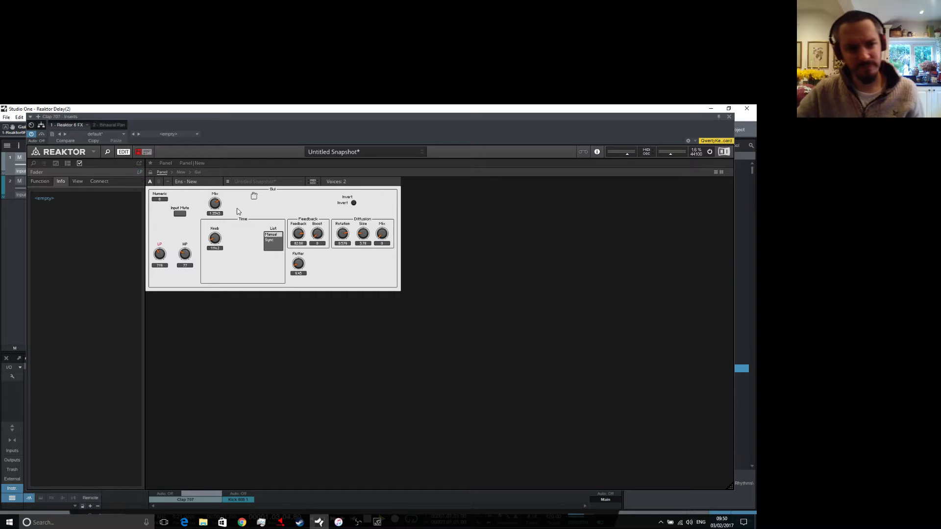
drag(160, 254, 160, 255)
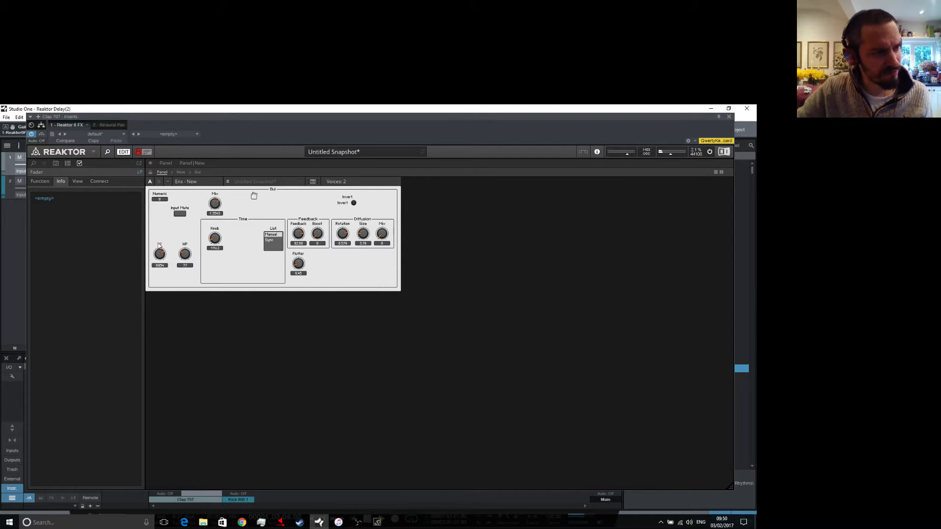
Return to the Gui structure and set the shaper's 50 breakpoint constant to 0.6.
click(198, 173)
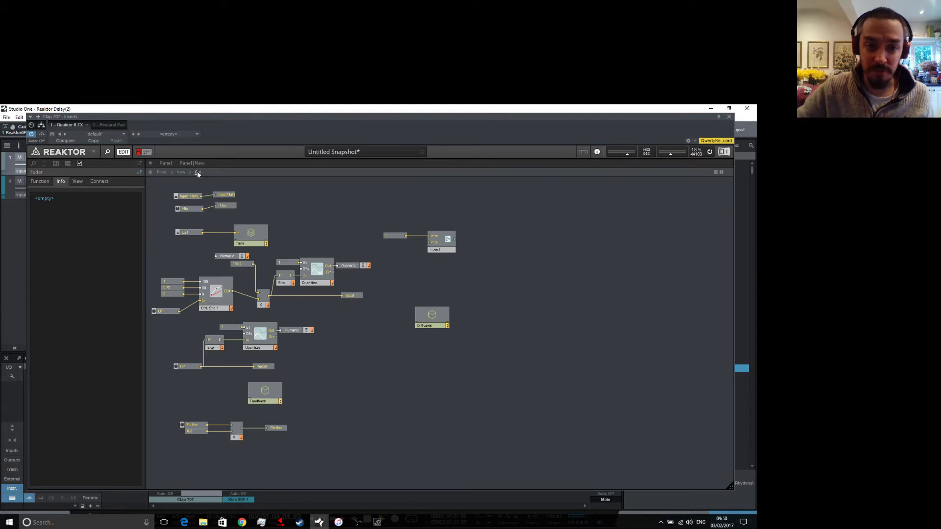
click(177, 291)
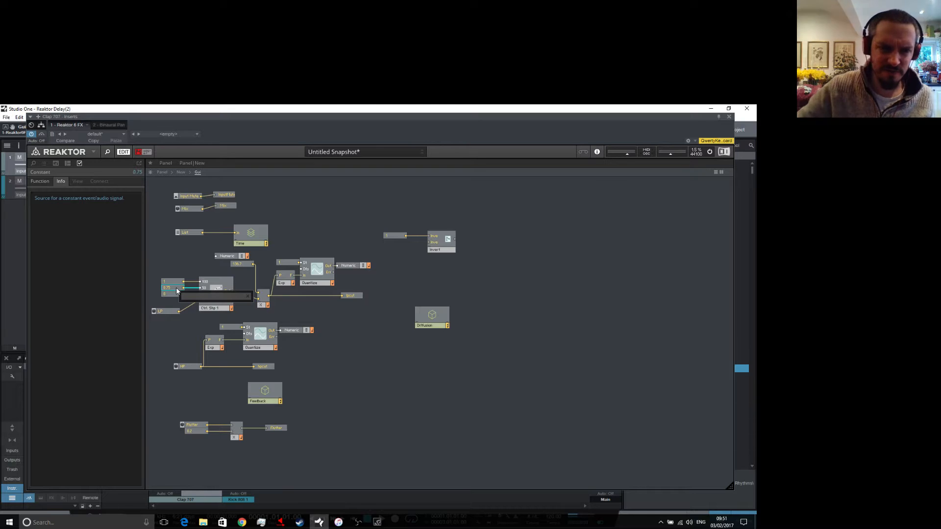
double_click(174, 291)
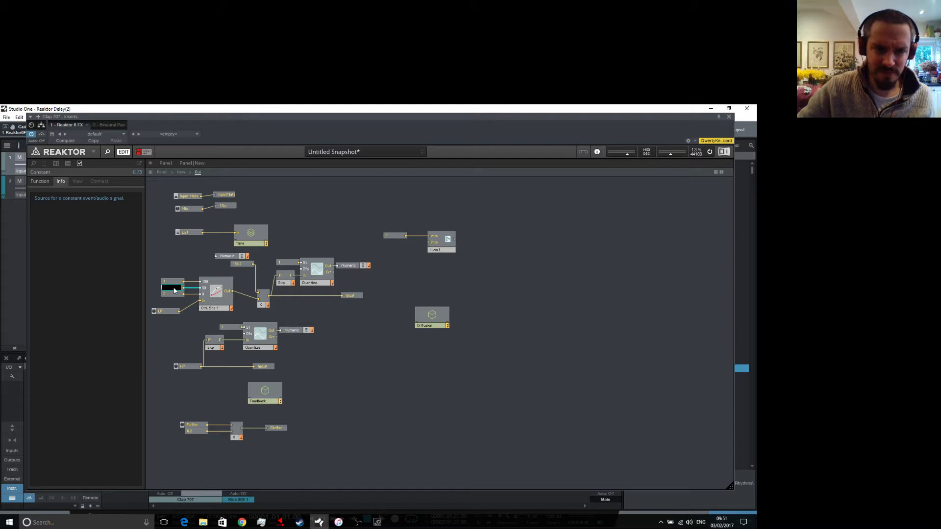
text(0.6)
key(Return)
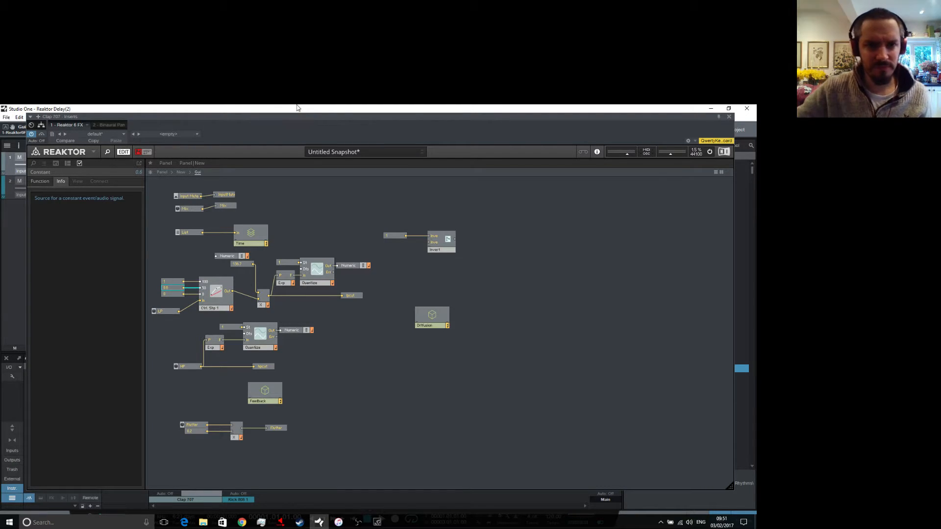
Start playback in the host, reopen the effect's panel and sweep the LP knob to audition the reshaped curve.
click(729, 117)
key(space)
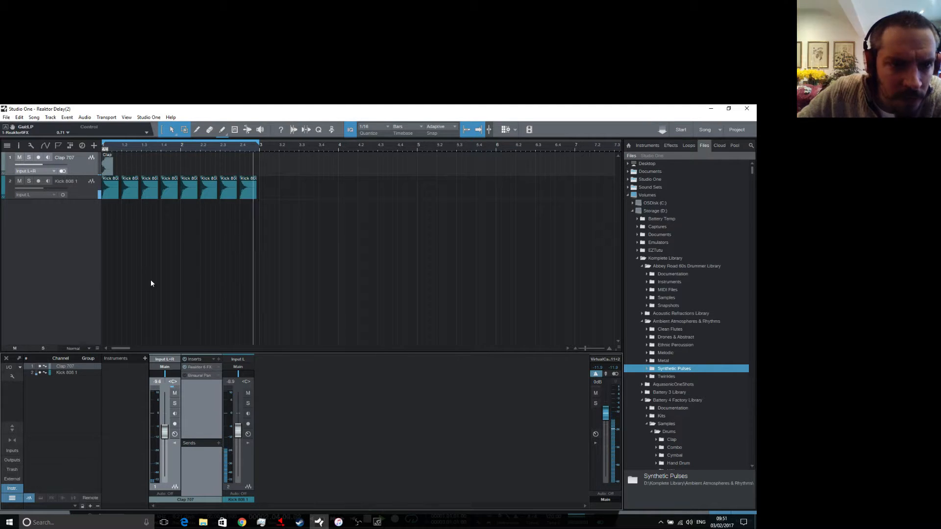
click(201, 368)
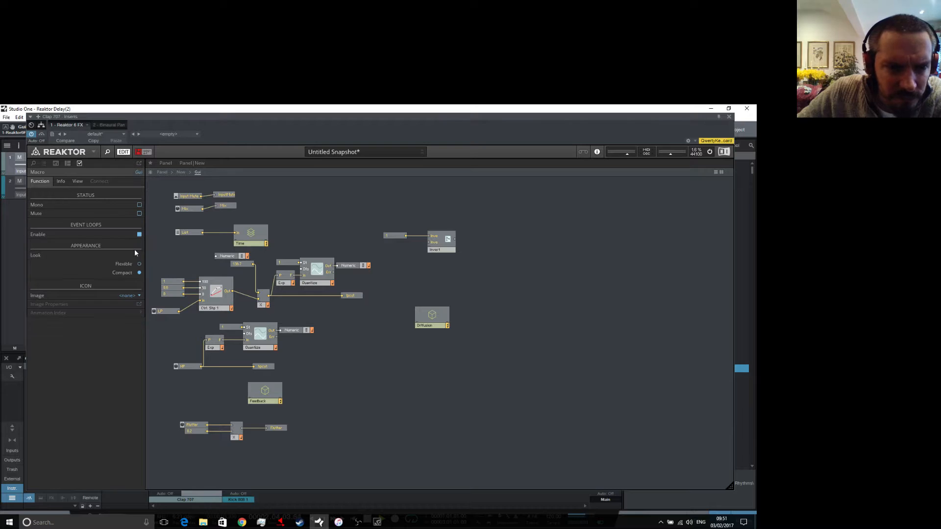
click(181, 172)
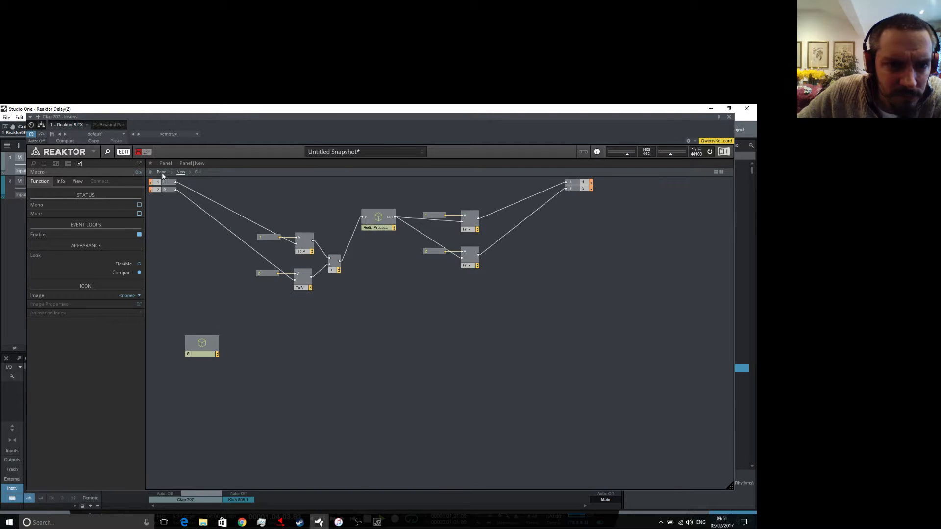
click(162, 172)
click(163, 259)
drag(163, 259, 162, 249)
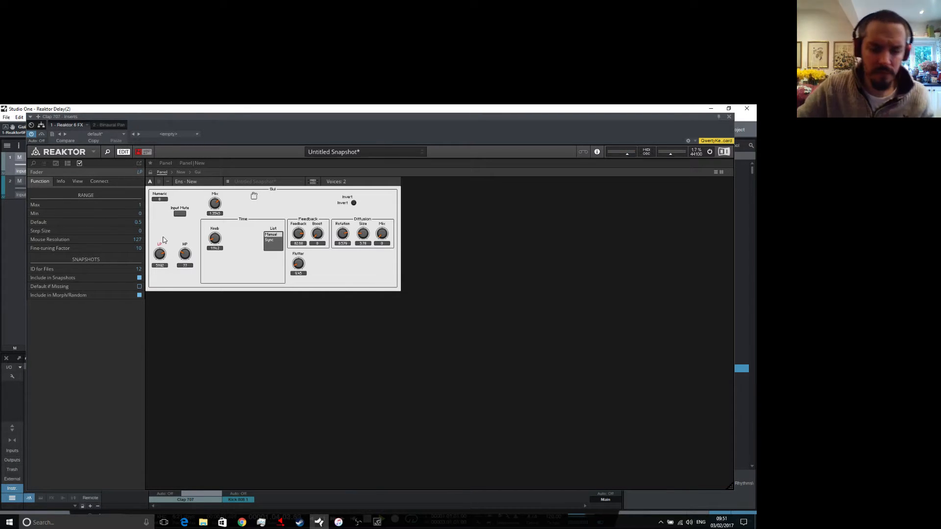
Duplicate the control shaper with its three constants in the Gui structure and place the copy below the HP knob module.
click(198, 172)
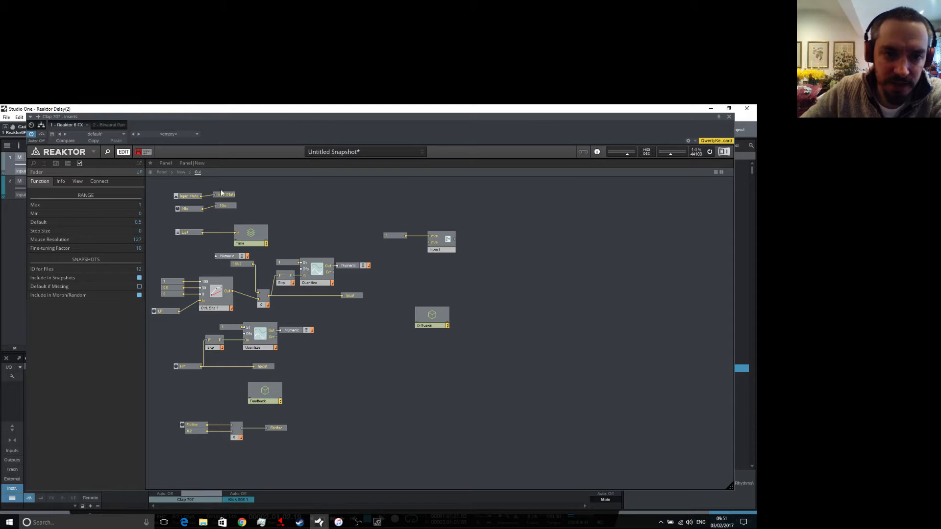
click(326, 374)
drag(165, 267, 214, 298)
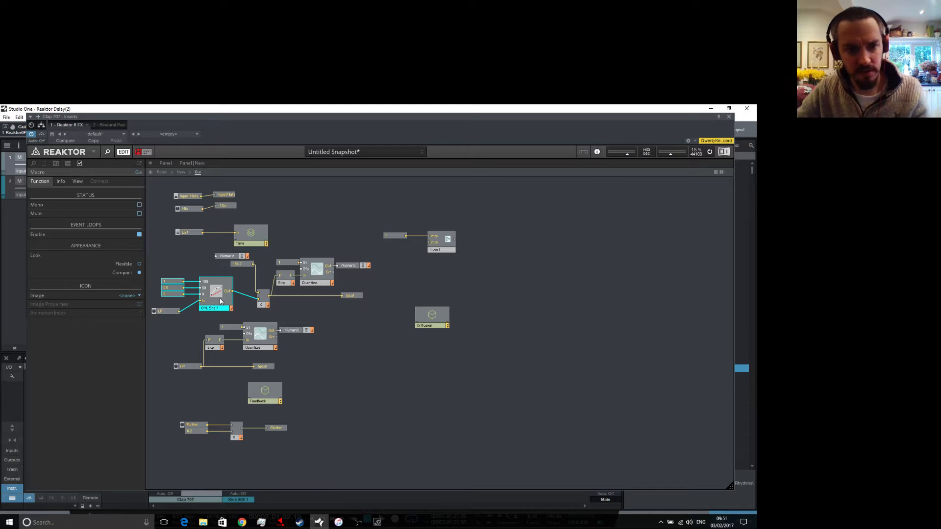
right_click(214, 300)
click(243, 357)
drag(223, 297, 210, 392)
Delete the duplicated control shaper with its constants, and undo that deletion.
right_click(186, 332)
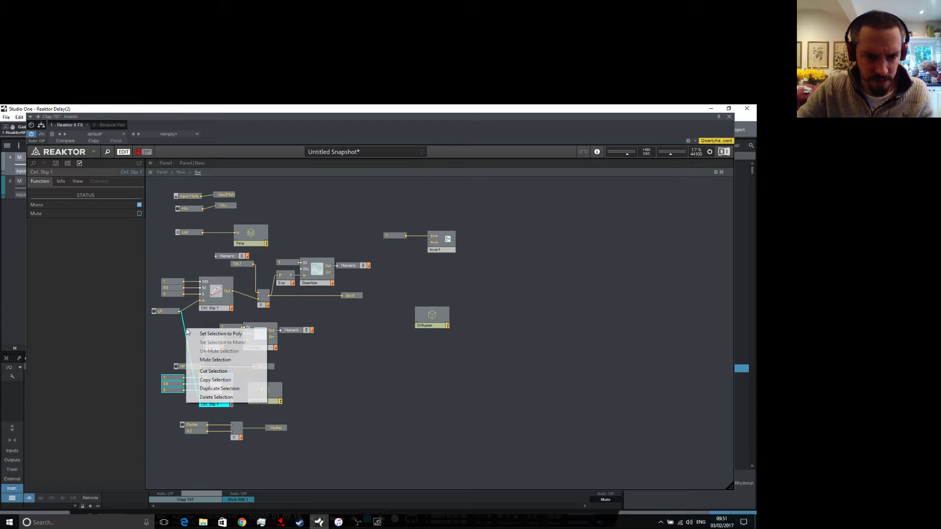
click(217, 397)
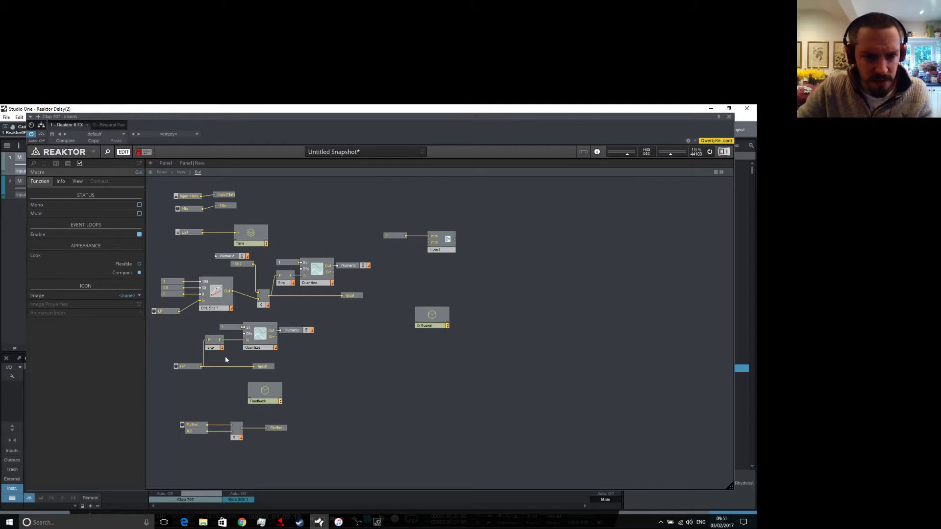
right_click(189, 337)
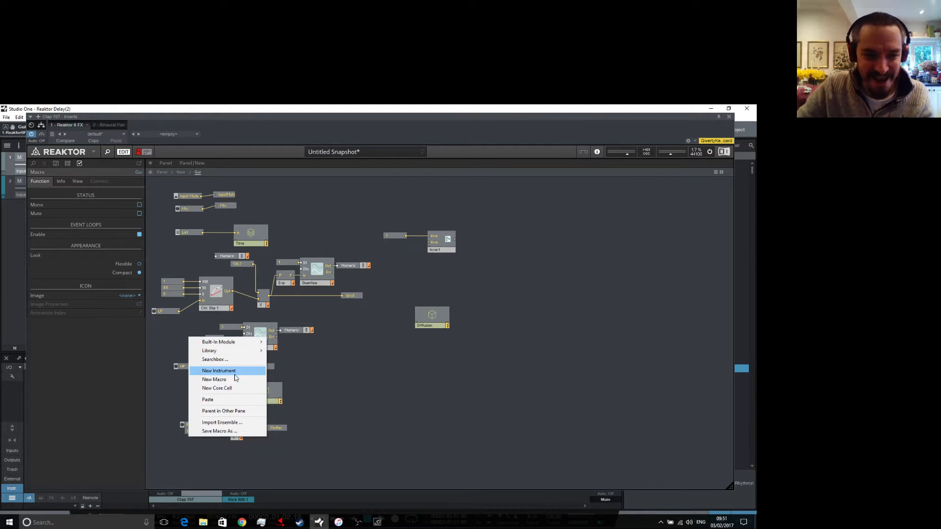
click(93, 152)
mouse_move(106, 172)
click(152, 173)
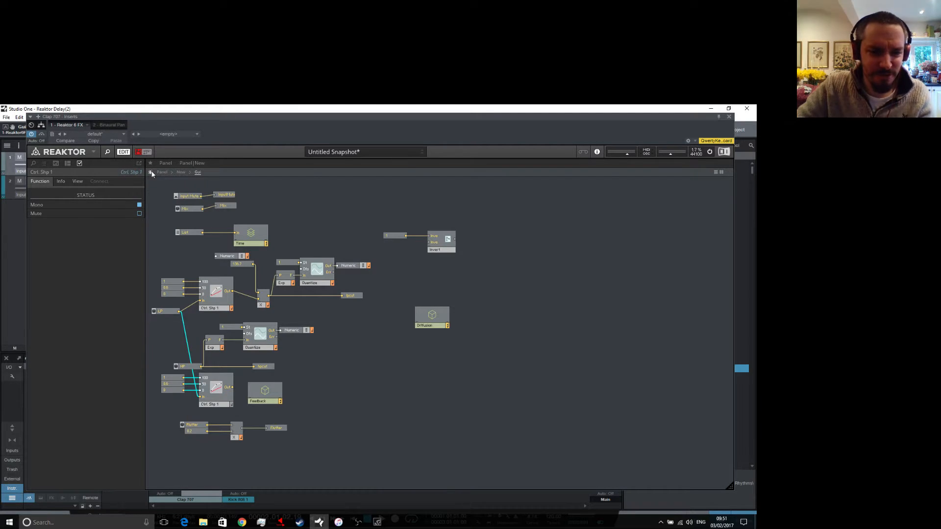
Remove the LP cable from the duplicated shaper, and move the Feedback macro and HP send away to make room.
click(158, 348)
right_click(187, 339)
click(196, 346)
drag(265, 392, 258, 472)
click(278, 390)
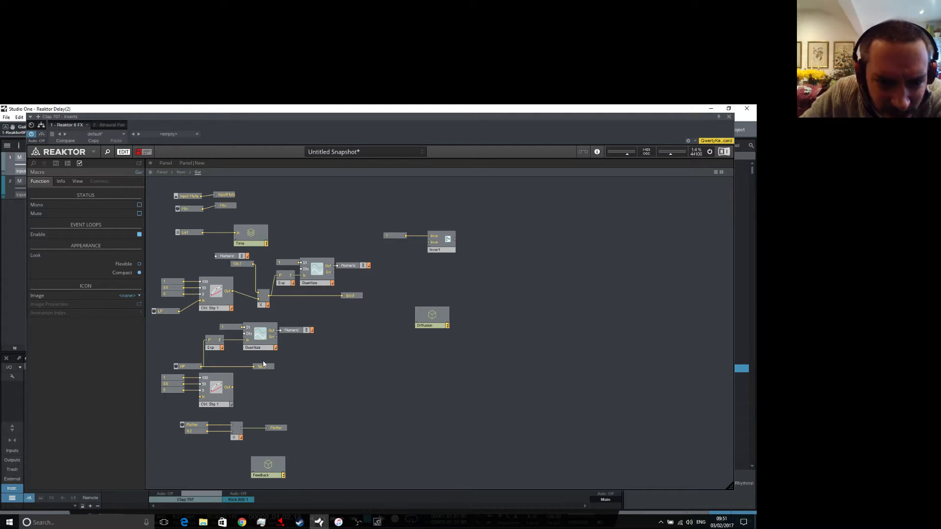
drag(256, 366, 350, 365)
Copy the LP chain's Multiply with its constant, and paste the pair beside the HP control shaper.
drag(274, 310, 249, 264)
right_click(267, 304)
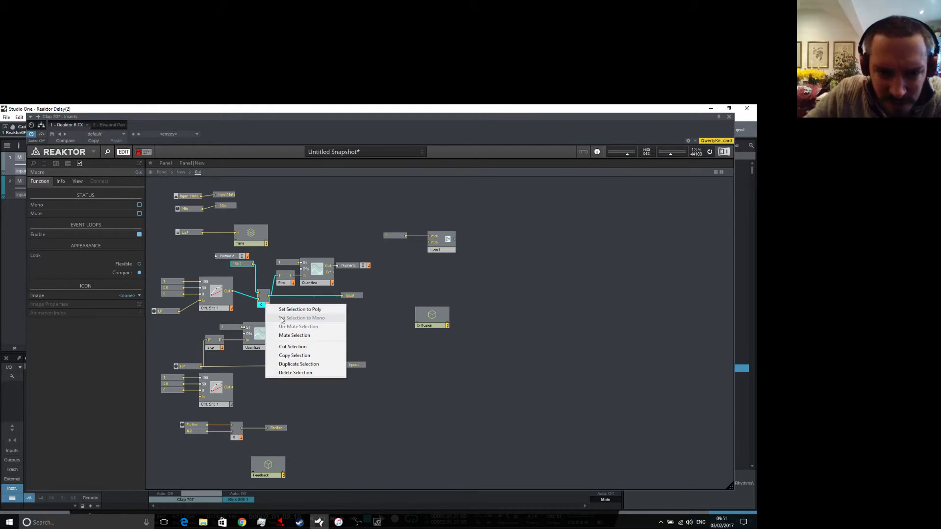
click(291, 358)
right_click(288, 381)
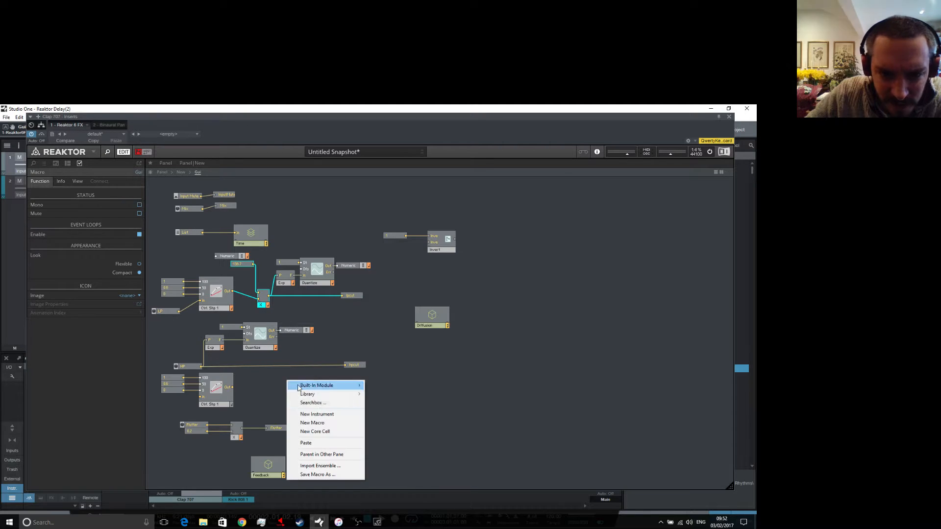
click(316, 444)
drag(321, 424, 287, 409)
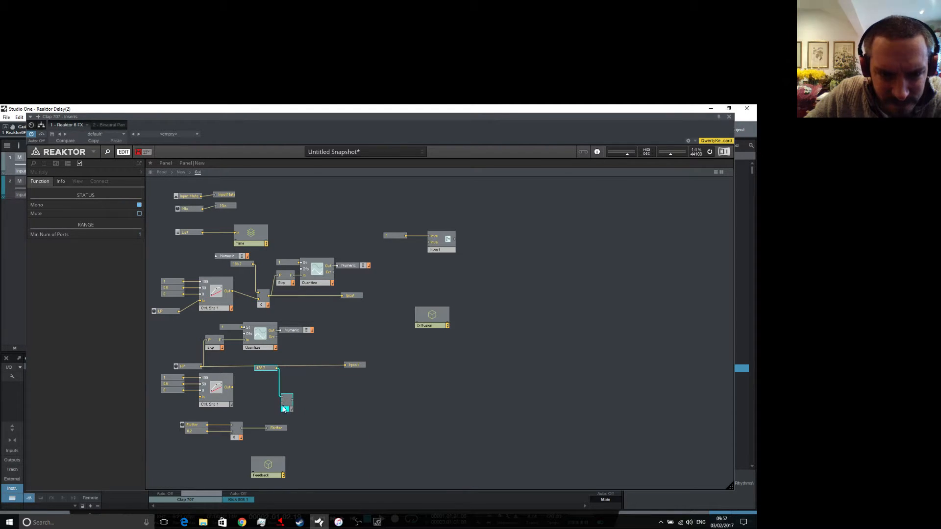
Wire the HP knob through its shaper into the copied Multiply, and feed the result to the HP send and Exp module.
drag(233, 387, 282, 402)
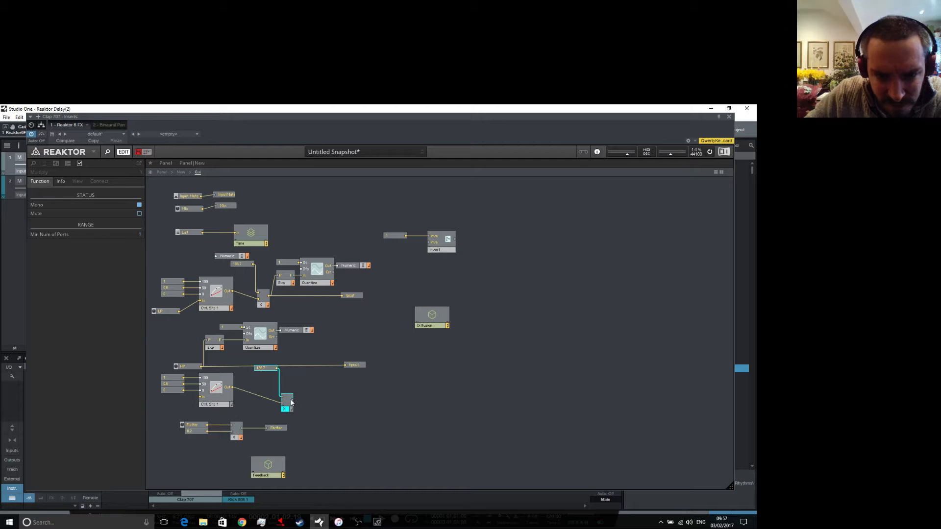
drag(347, 368, 345, 367)
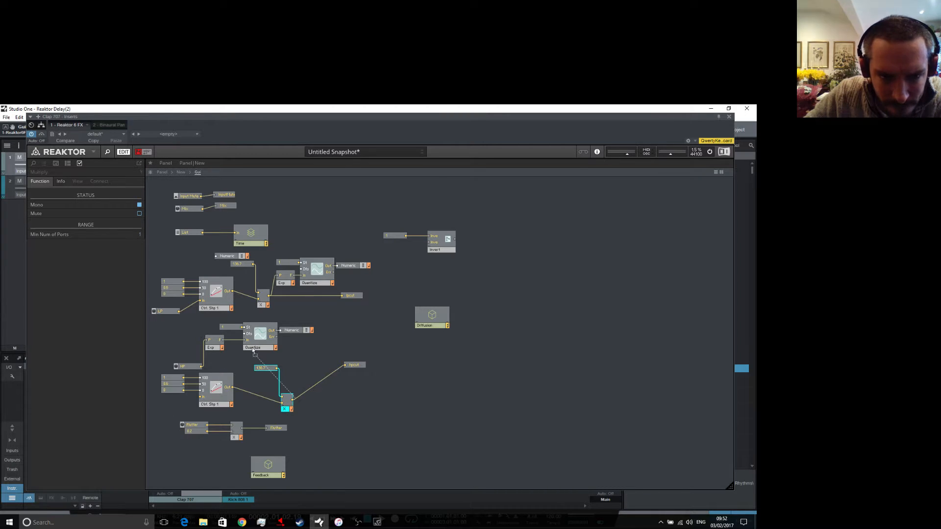
drag(293, 400, 175, 390)
Shift the HP Exp, Quantize and numeric readout group clear of the shaper, and move the Multiply's constant above its cable.
click(341, 425)
drag(191, 324, 345, 344)
click(246, 356)
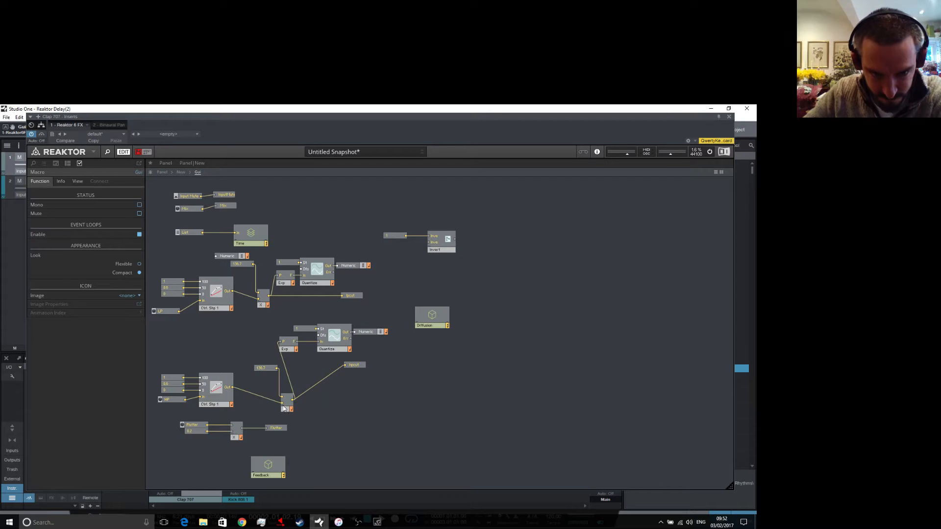
drag(269, 370, 247, 353)
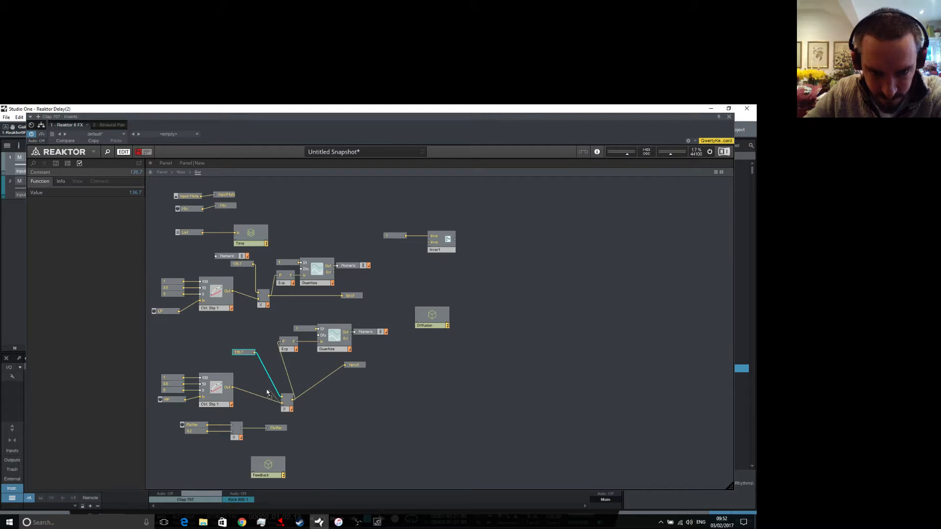
Line up the HP chain's Multiply beside the control shaper's output, and bring the HP send close to it.
drag(238, 389, 282, 404)
drag(287, 411, 271, 396)
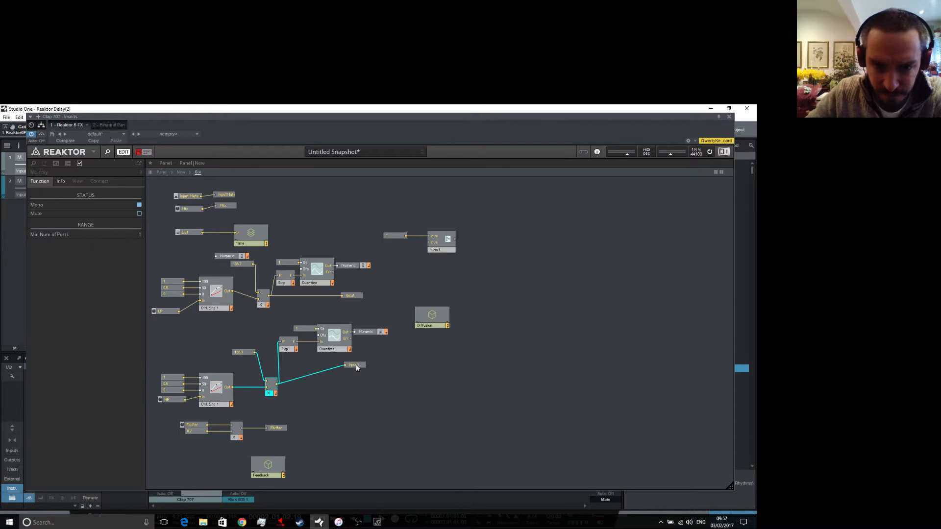
drag(356, 365, 322, 381)
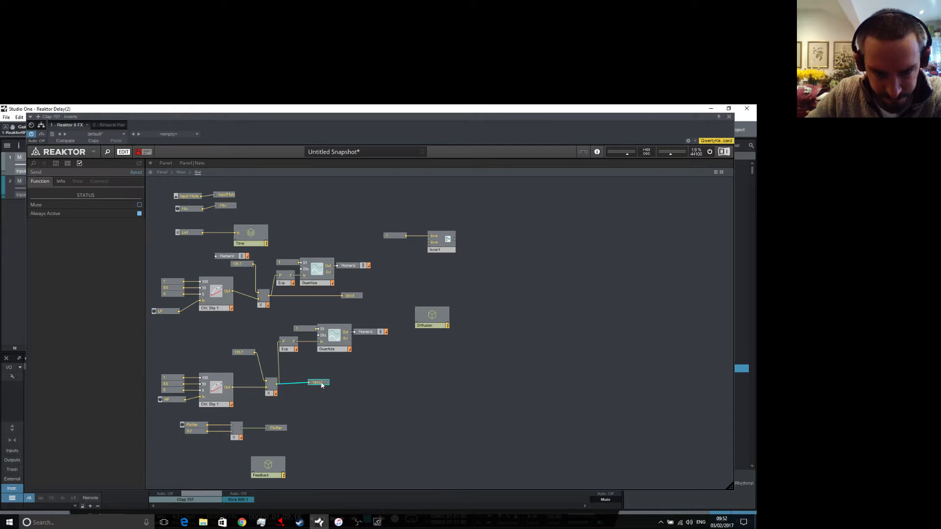
Show the instrument panel and switch the delay's Time mode to Sync.
click(165, 172)
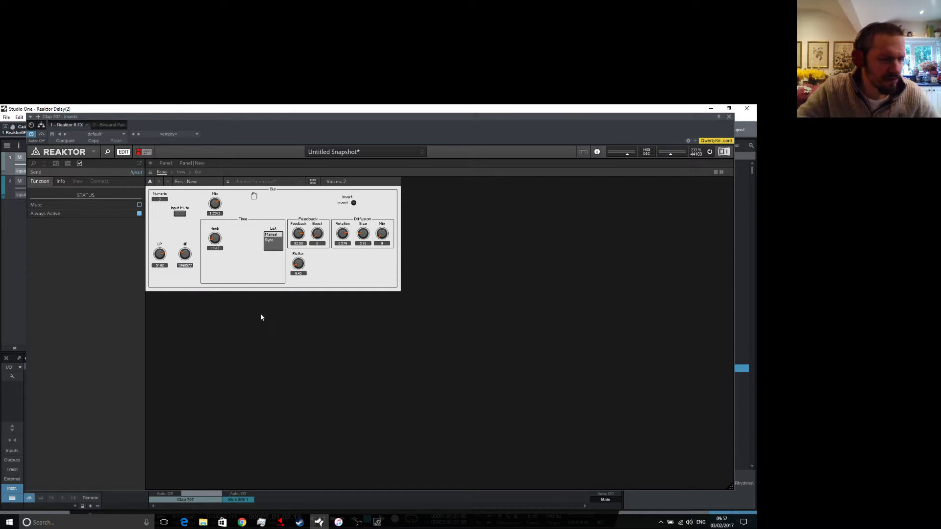
click(269, 240)
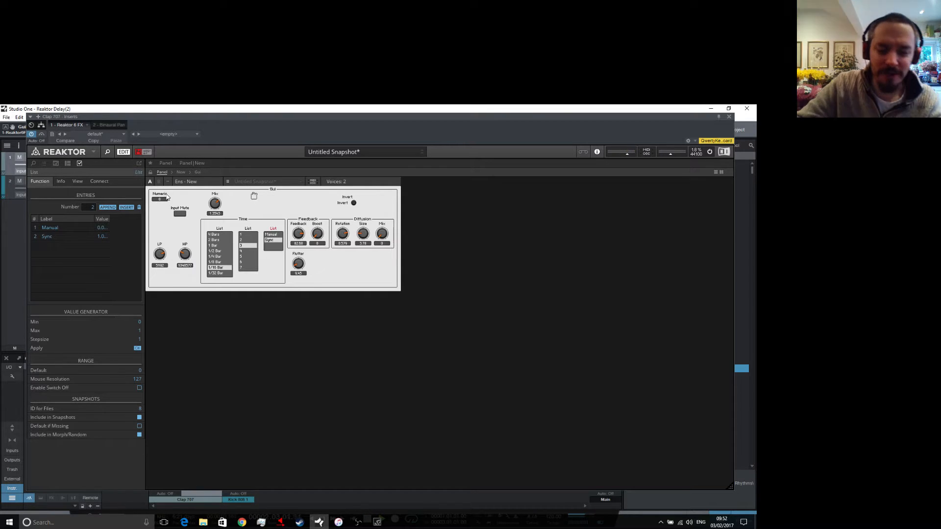
Return to the Gui macro's structure and set the HP knob's maximum to 1.
click(181, 172)
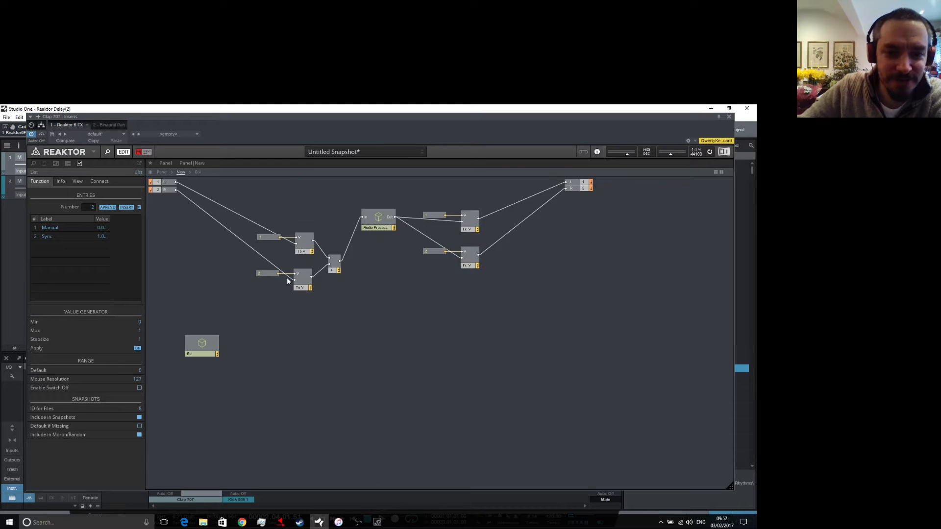
double_click(378, 219)
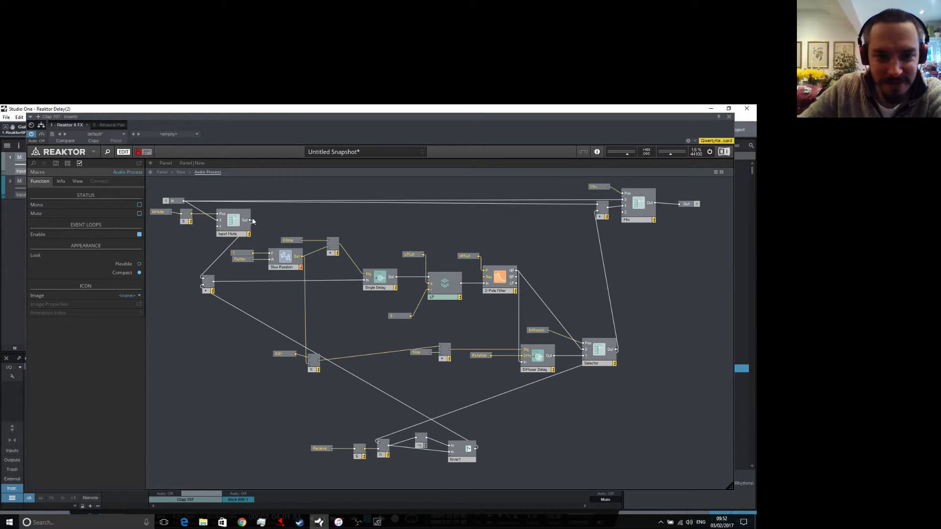
double_click(196, 336)
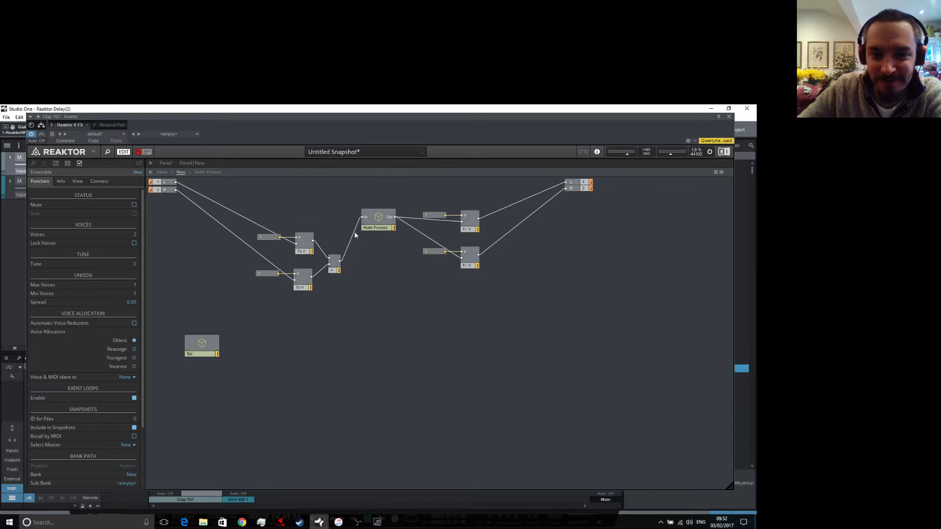
click(206, 352)
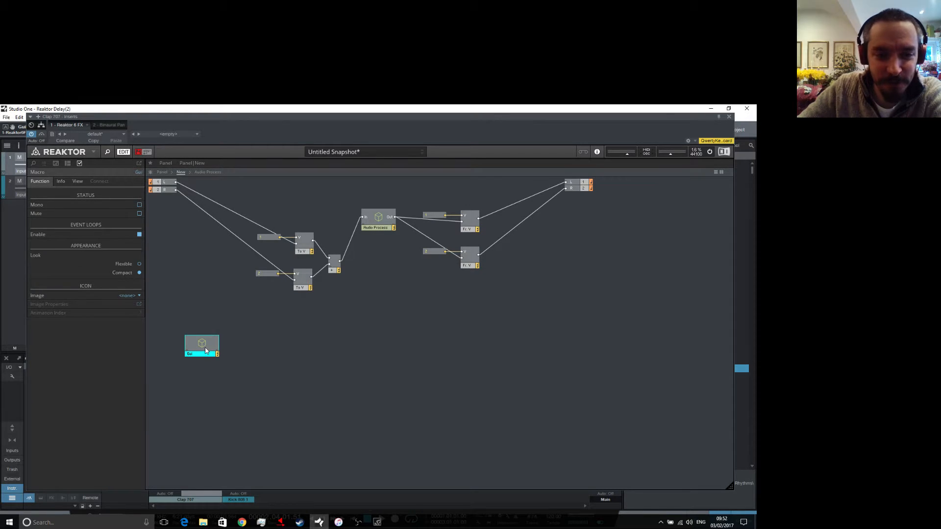
double_click(205, 350)
click(170, 400)
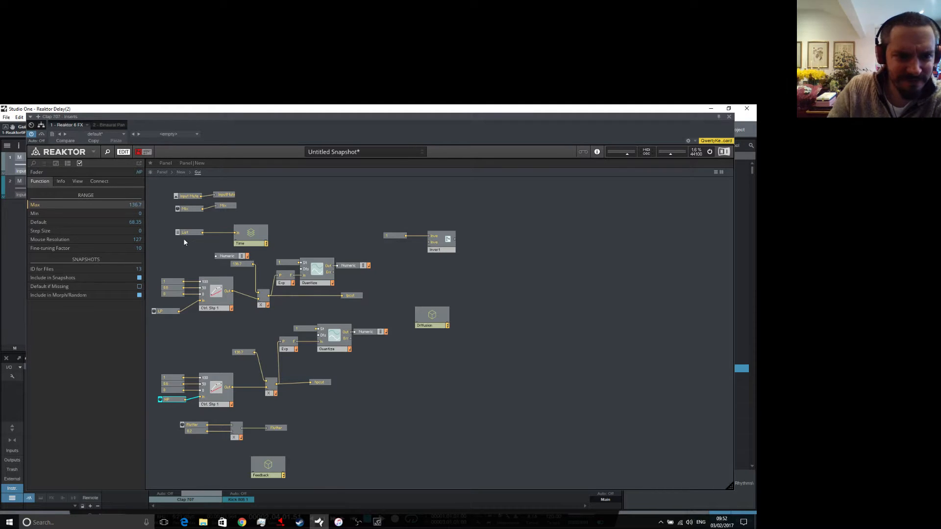
key(BackSpace)
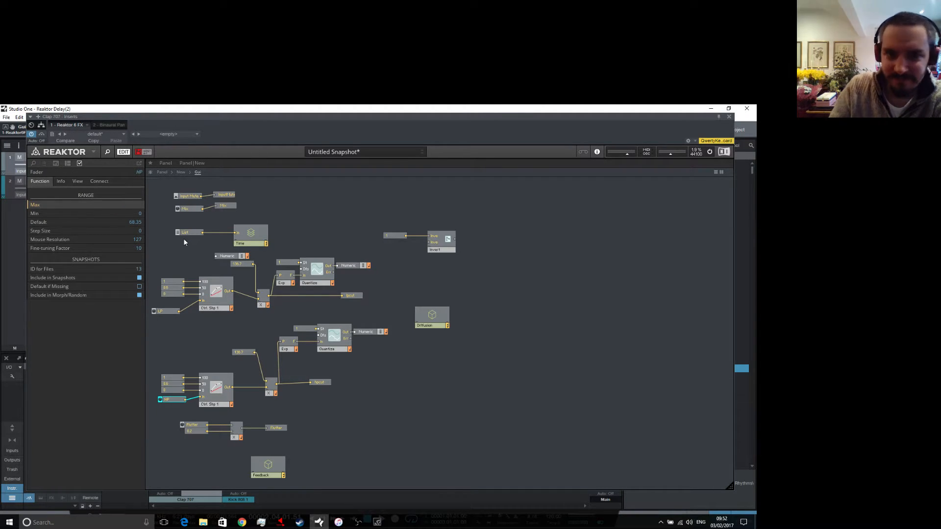
click(243, 180)
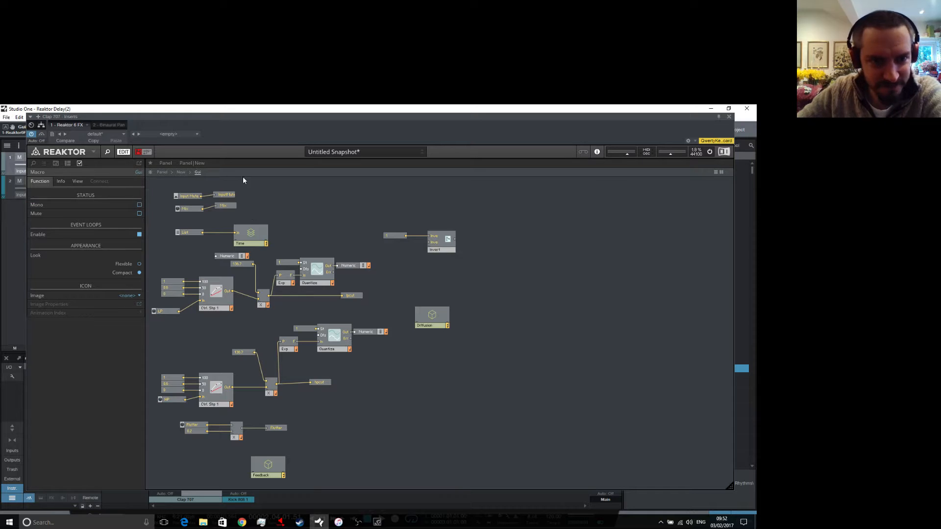
Raise the HP knob's cutoff on the instrument panel and set the synced delay time to 1/8 Bar.
click(169, 172)
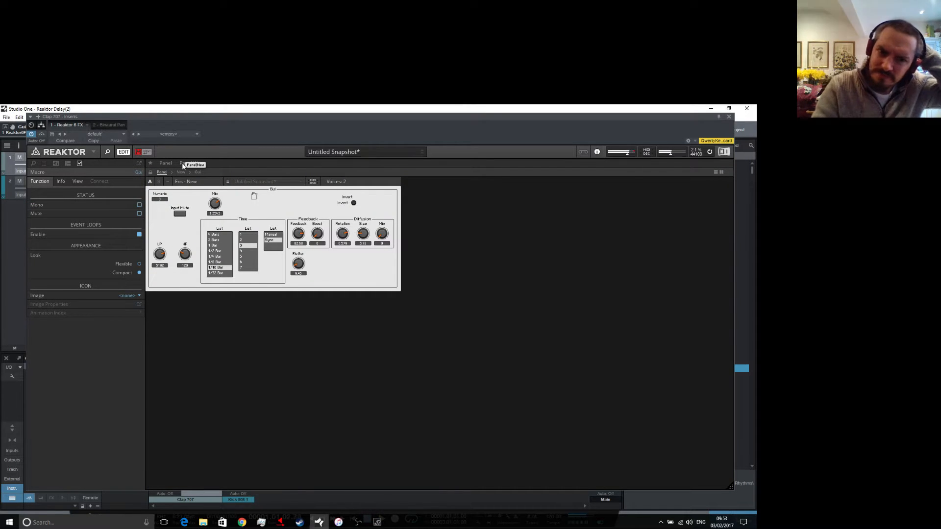
drag(183, 254, 185, 247)
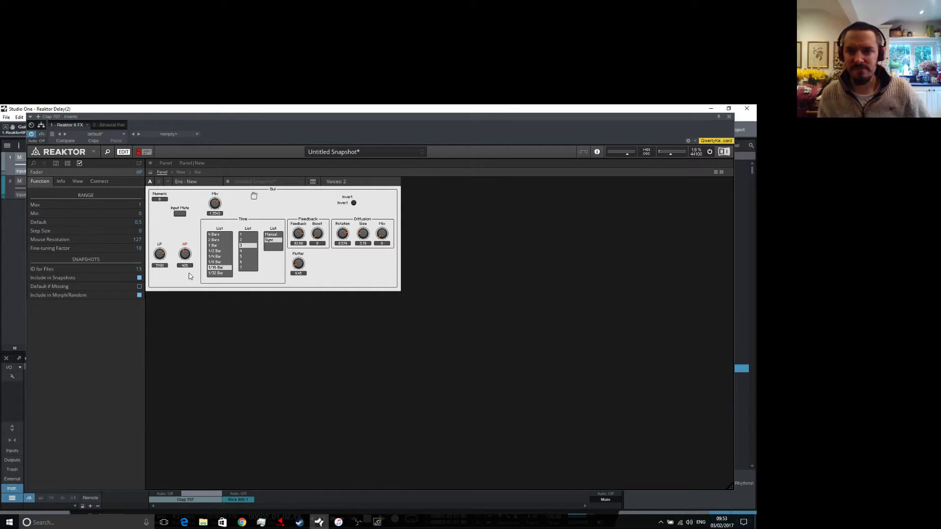
drag(189, 251, 190, 250)
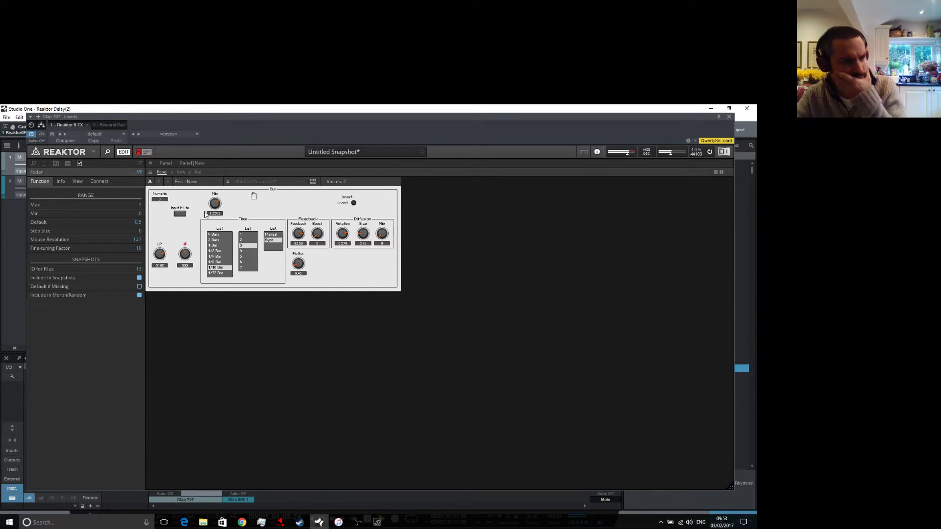
click(216, 262)
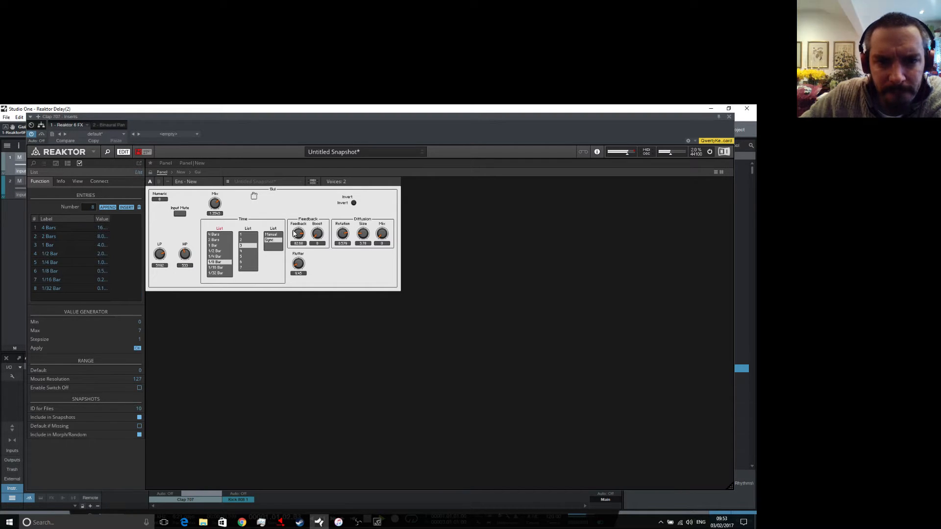
Set Feedback to 88.98, Flutter to 25.98, diffusion Mix to 45.67 and Size to 9.134, and switch Invert on.
drag(298, 235, 296, 257)
drag(384, 238, 363, 219)
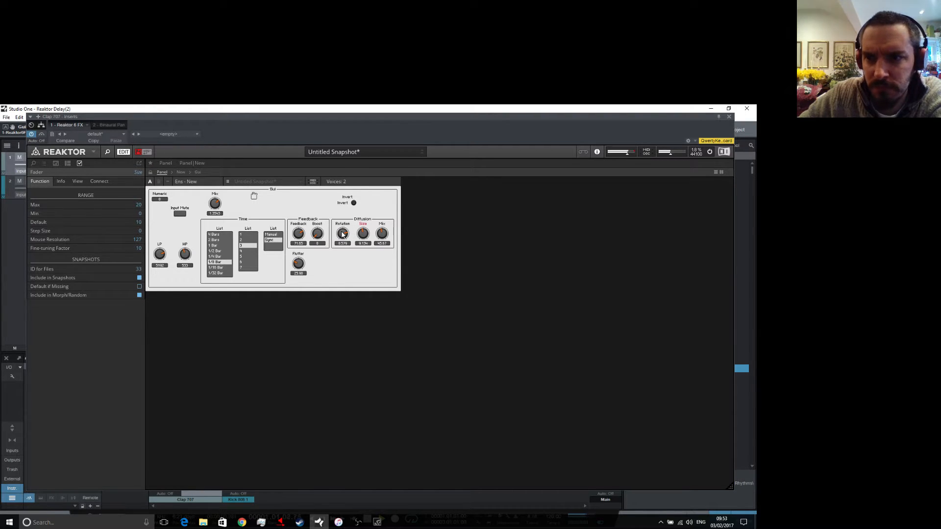
drag(298, 234, 300, 227)
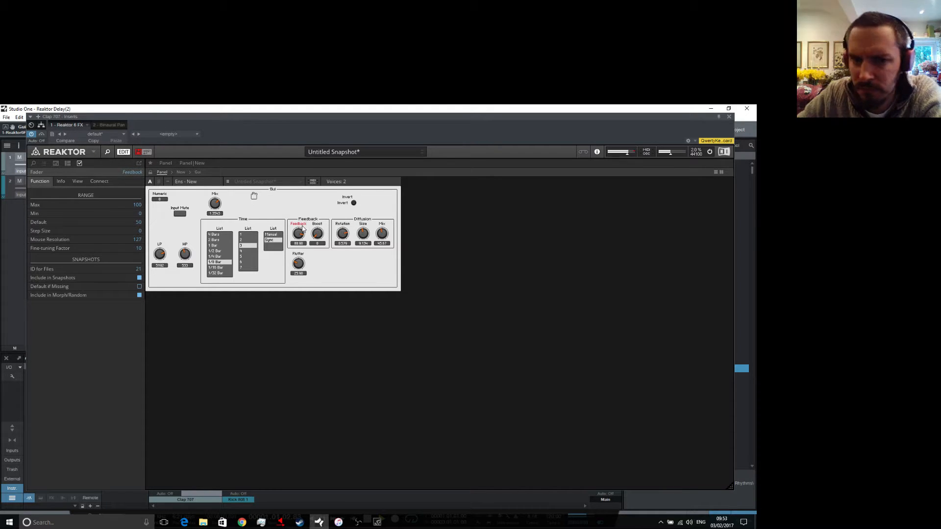
click(354, 204)
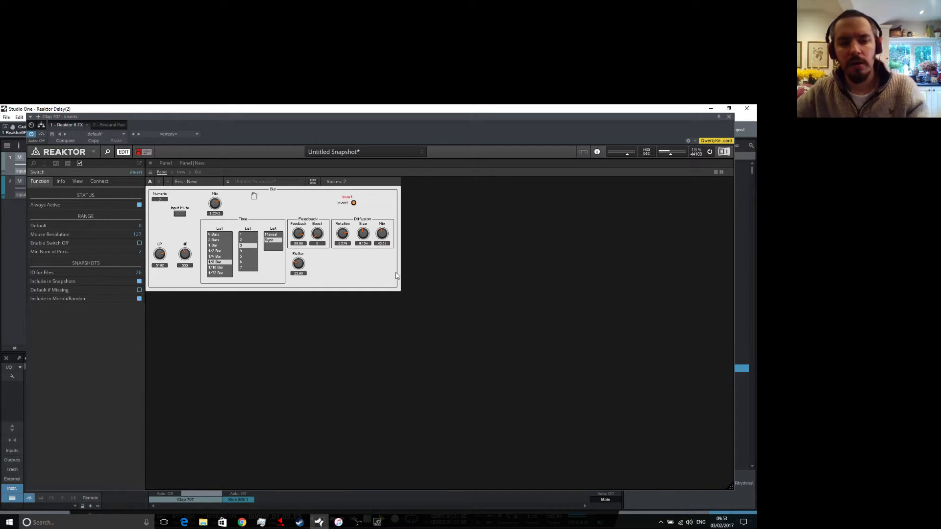
Inside the Diffusion macro, wire the Rotation knob straight to the Rotation send, bypassing the To Voice modules and Add.
click(185, 172)
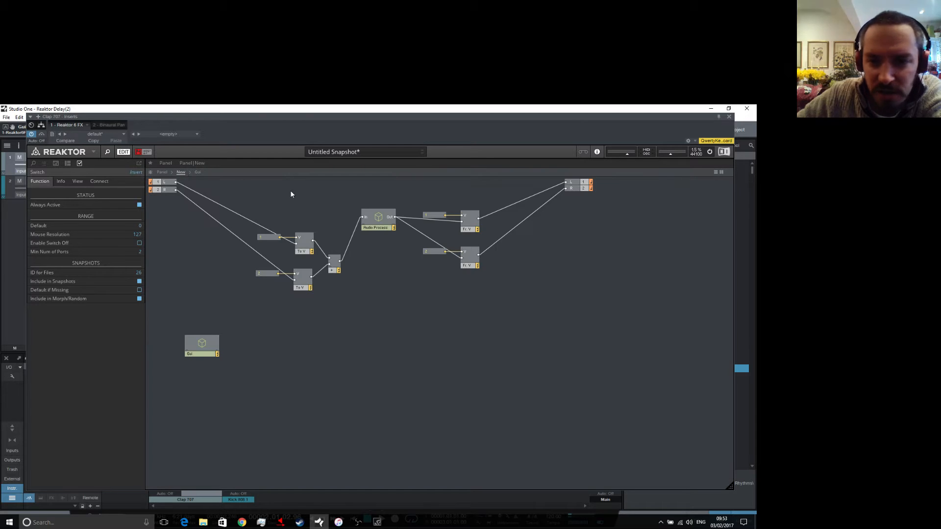
double_click(377, 222)
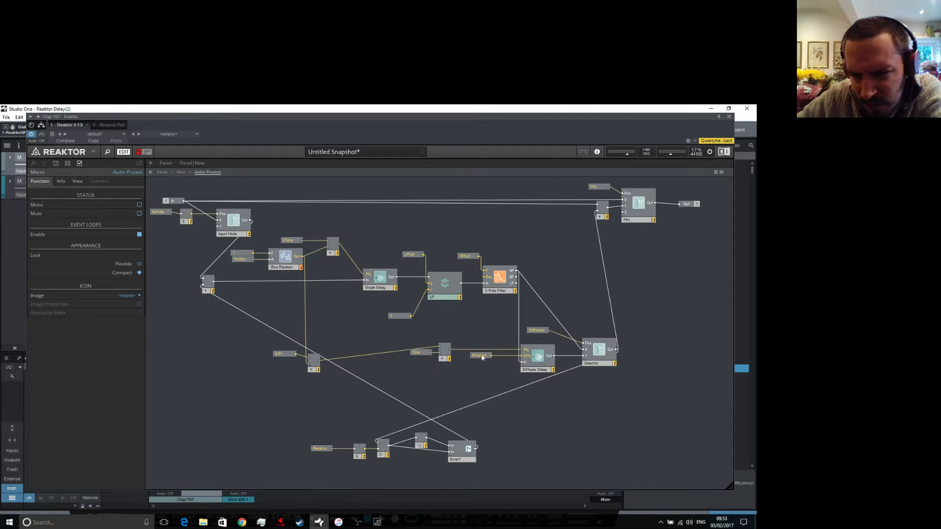
click(181, 172)
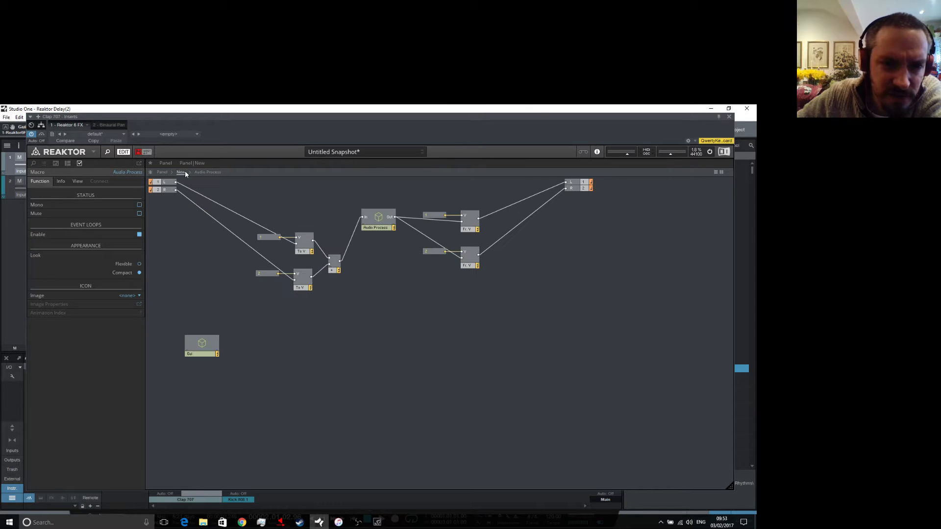
double_click(212, 343)
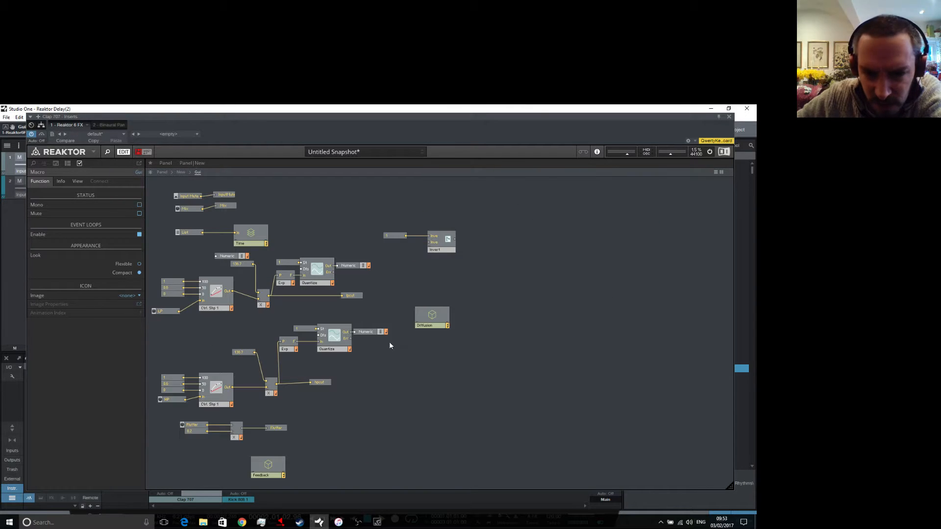
double_click(433, 312)
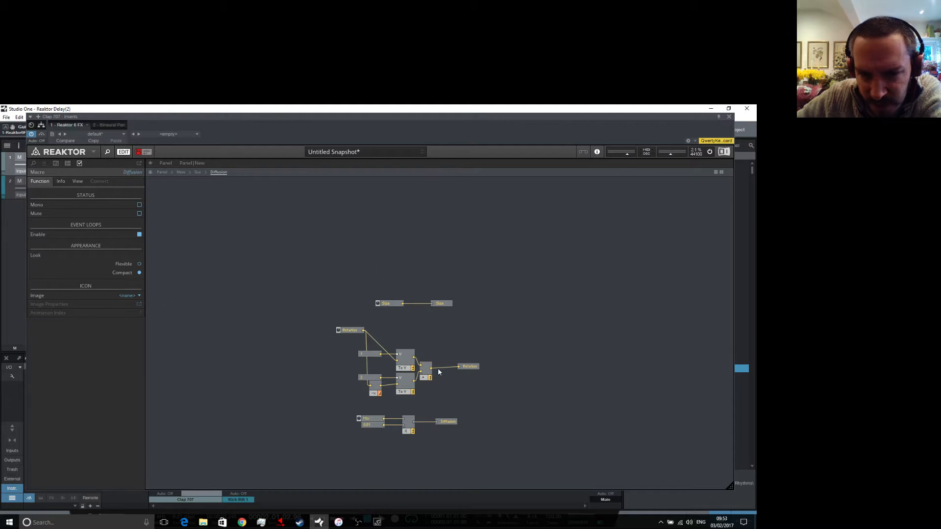
drag(469, 368, 465, 336)
drag(365, 332, 457, 334)
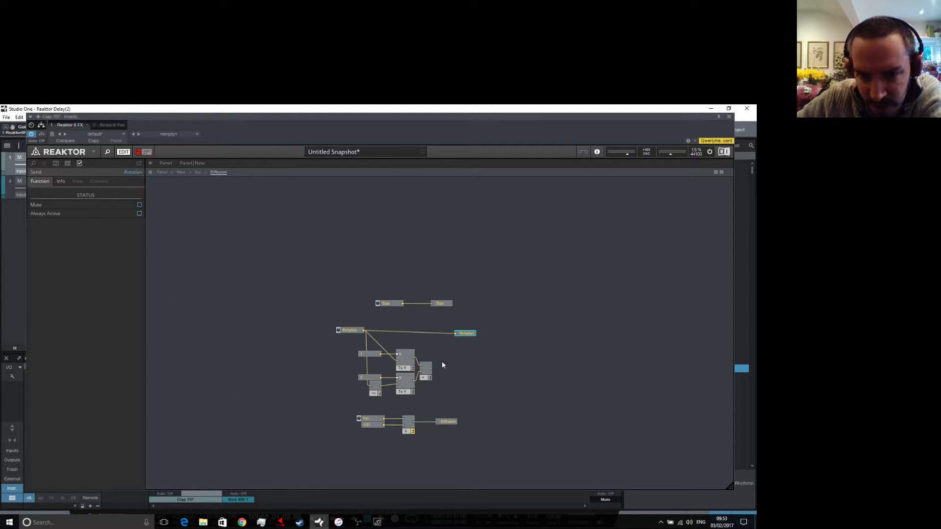
On the instrument panel, try negative and positive diffusion Rotation, and set Size to 4.094 and Mix to 76.38.
click(196, 174)
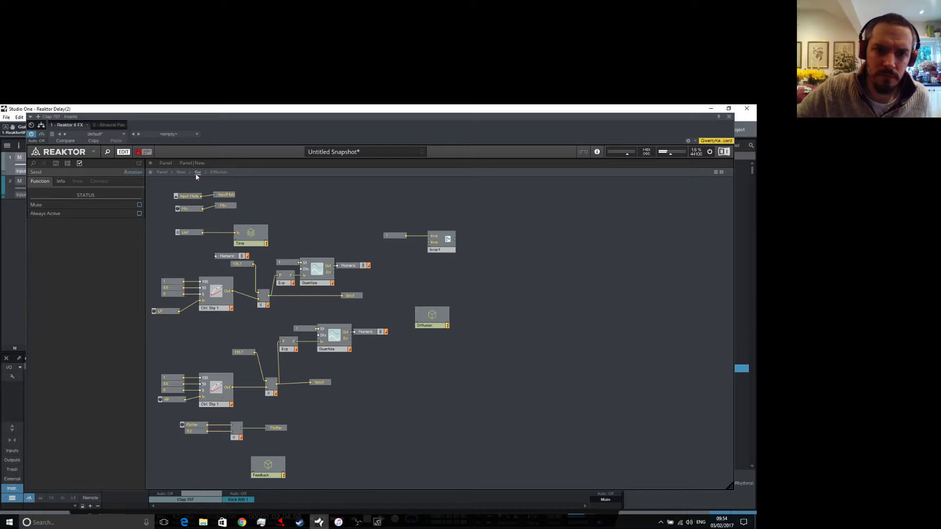
click(182, 172)
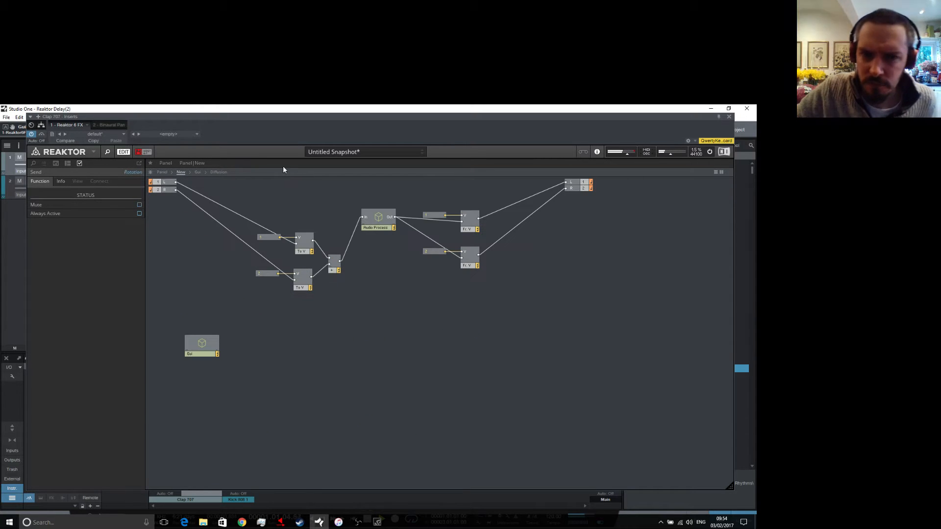
click(161, 172)
click(343, 235)
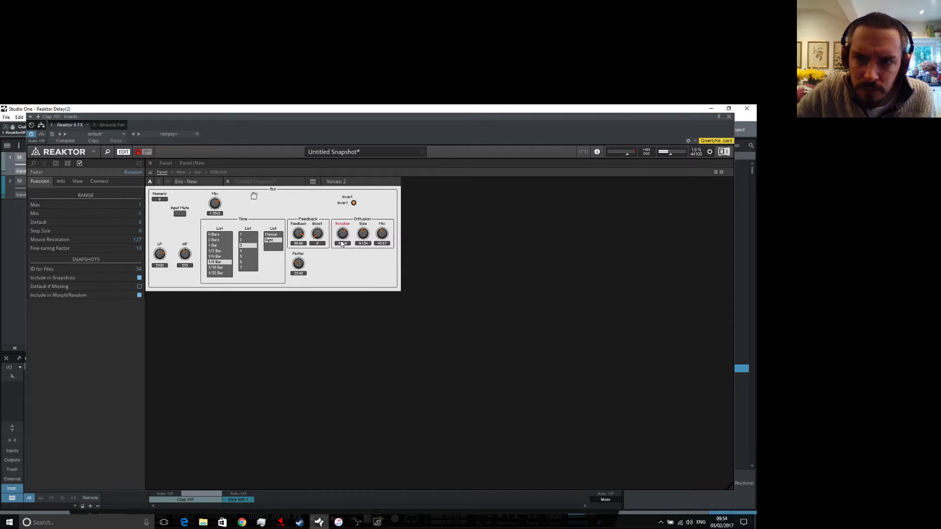
drag(342, 245, 341, 250)
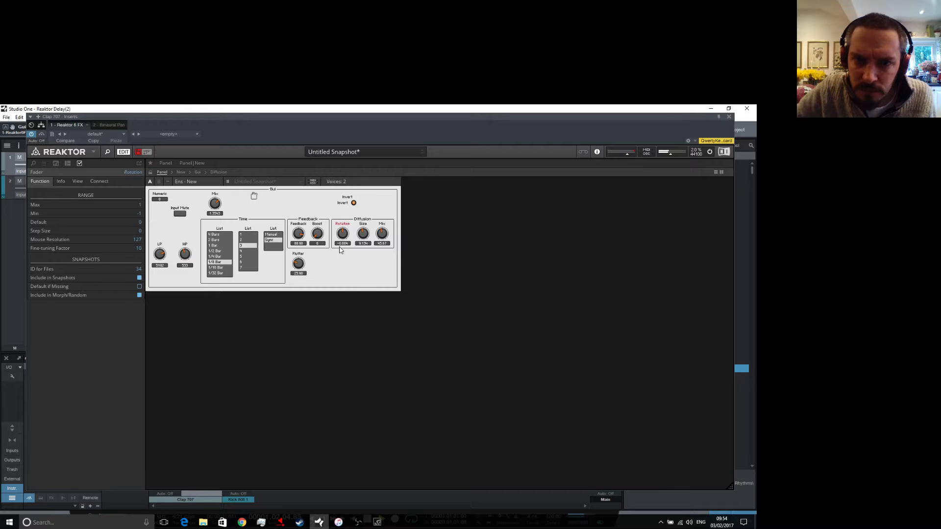
drag(362, 234, 344, 246)
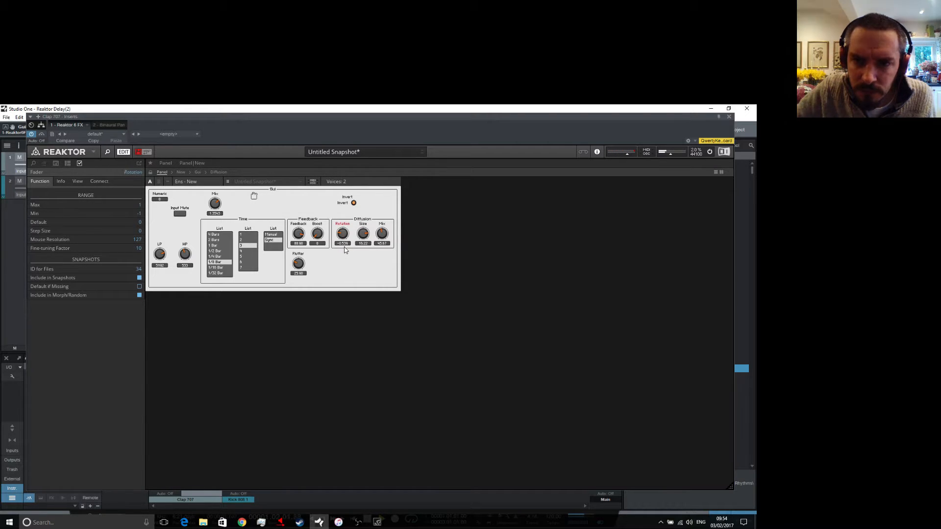
drag(381, 234, 381, 207)
drag(343, 235, 371, 261)
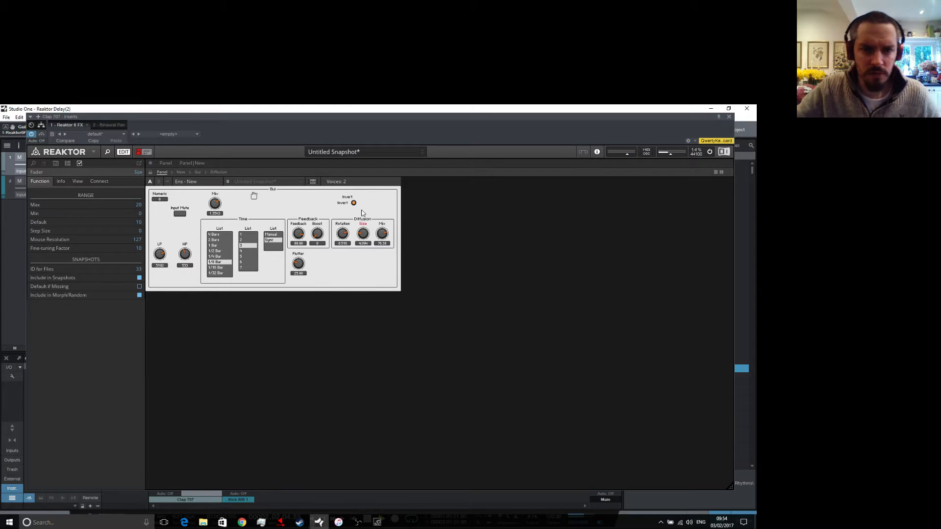
Raise Feedback to 100 and Boost to 50, and turn the HP cutoff up further.
drag(298, 235, 288, 221)
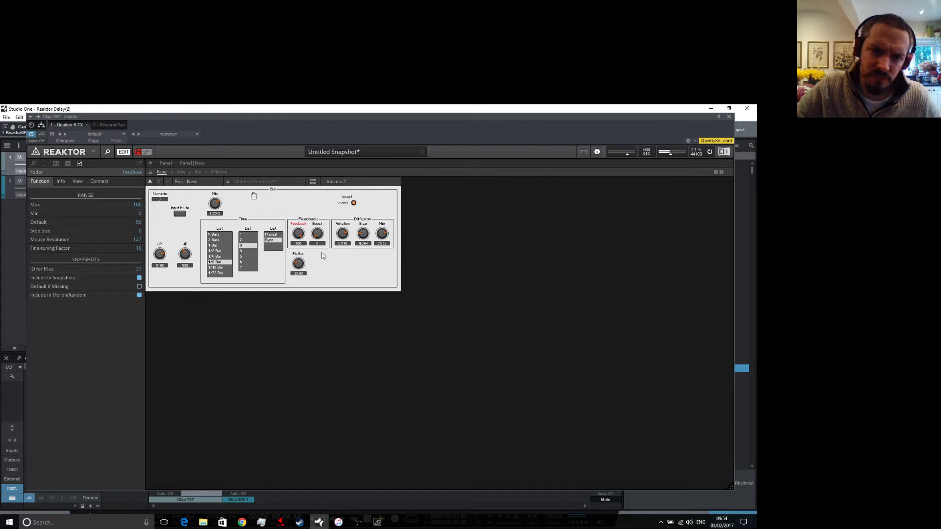
drag(319, 238, 324, 201)
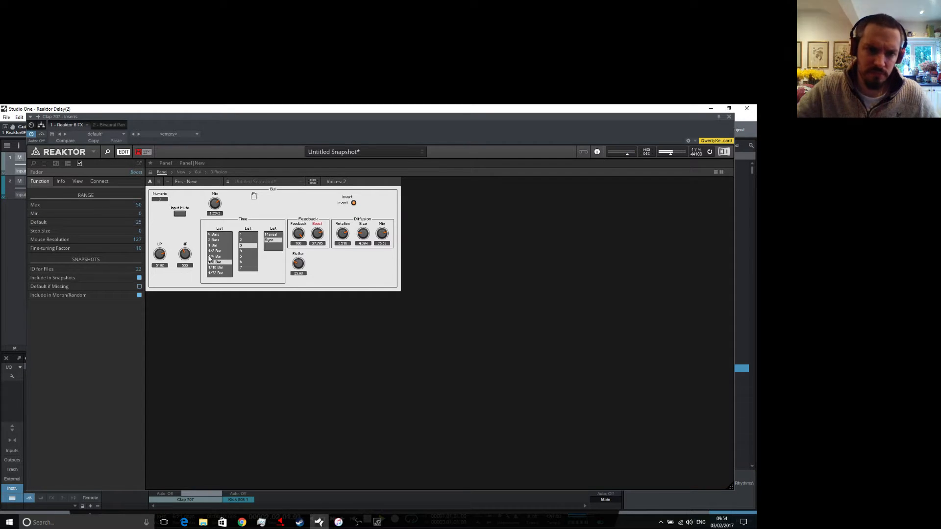
click(190, 255)
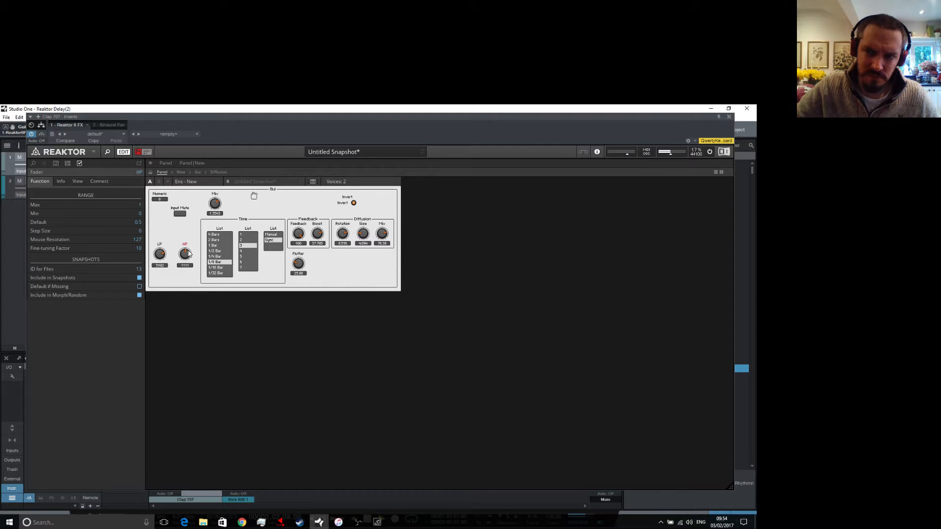
drag(189, 252, 190, 254)
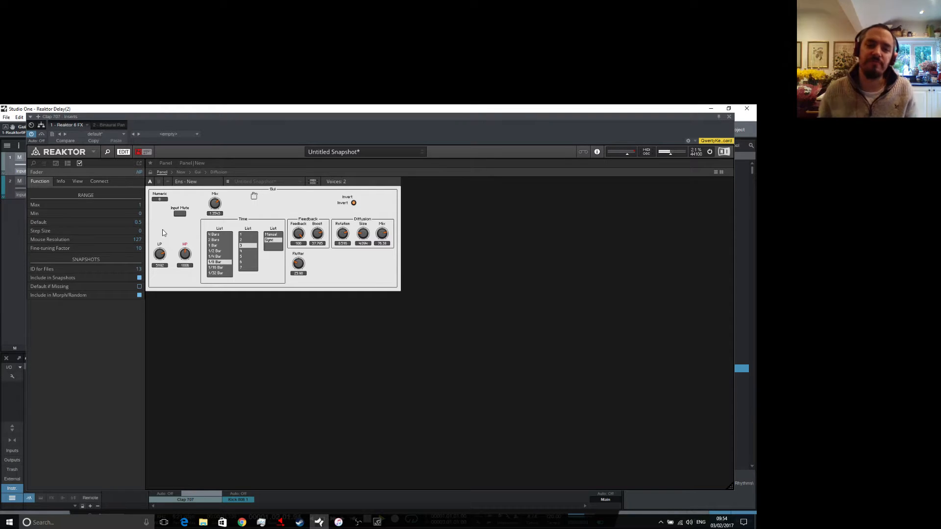
click(318, 234)
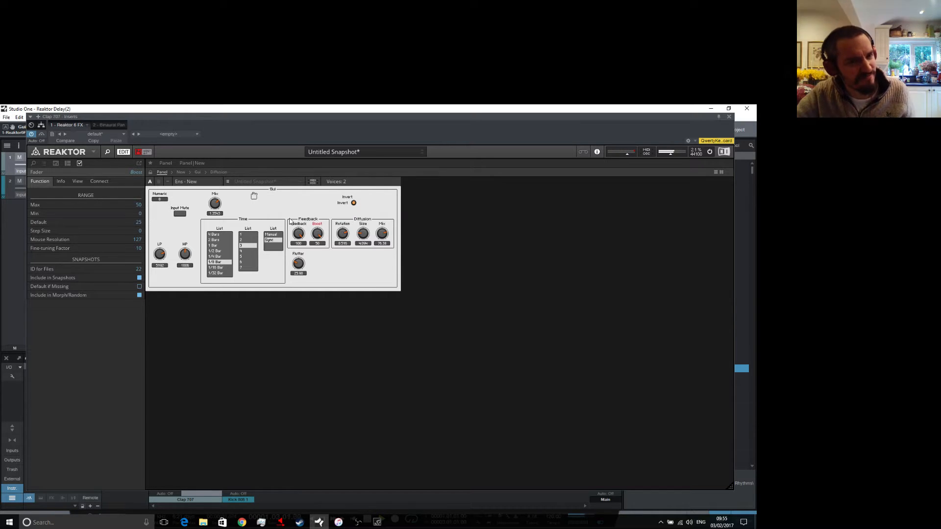
Set the LP cutoff to 4255 and the delay time to 1/16 Bar with a multiplier of 5.
drag(162, 254, 161, 256)
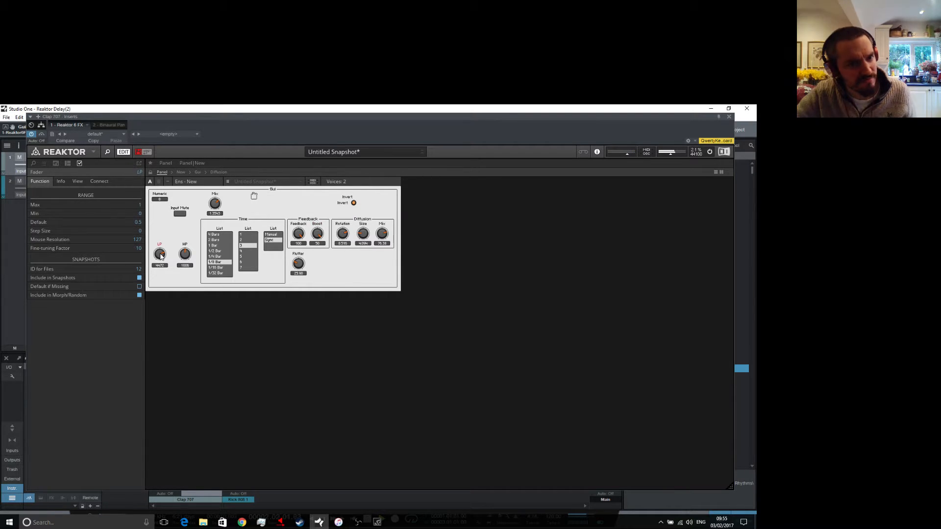
drag(161, 257, 161, 258)
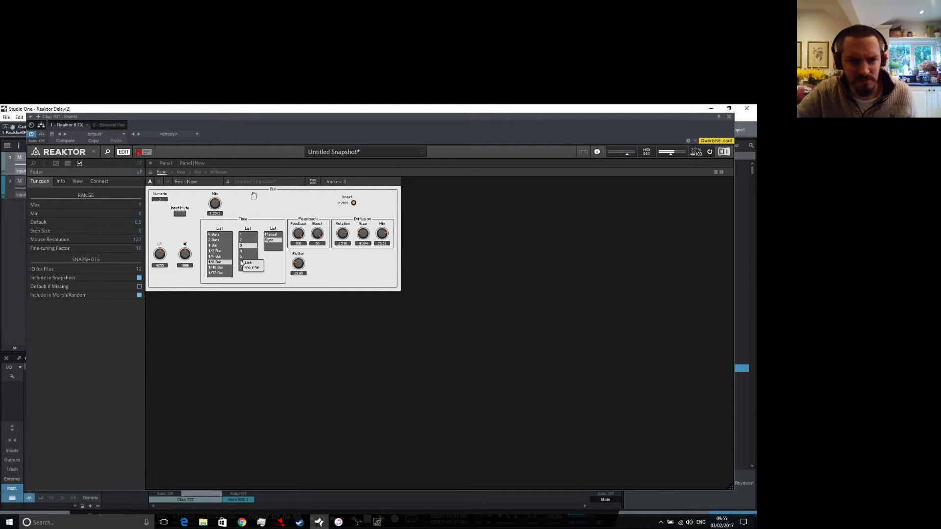
click(221, 268)
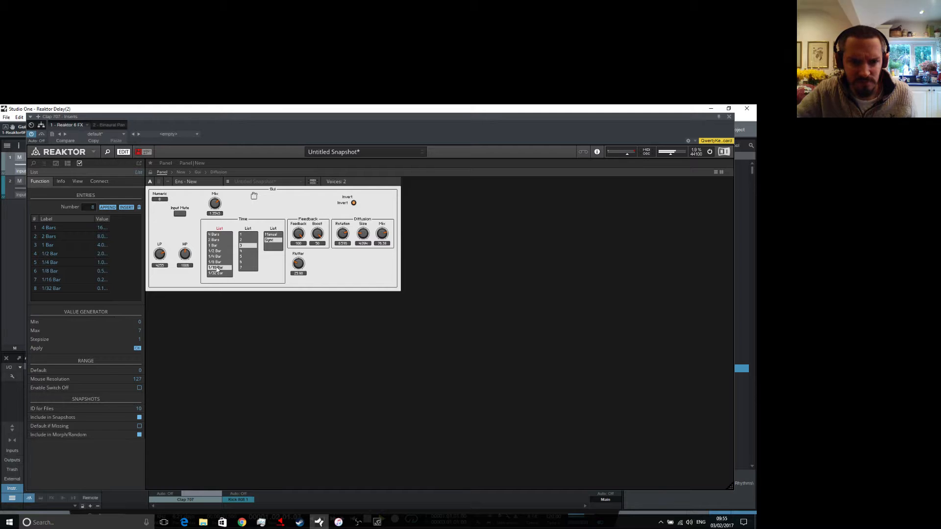
click(245, 257)
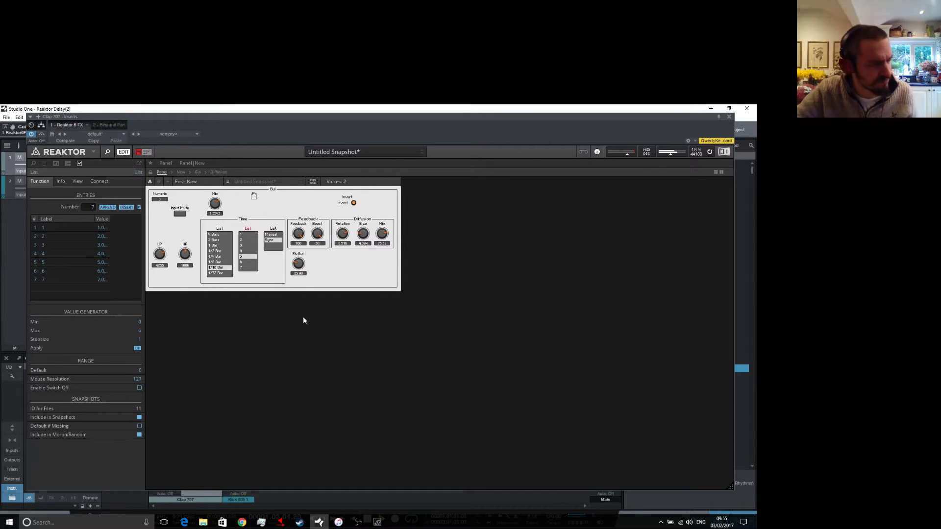
Set the diffusion Size to 2.52 and the diffusion Mix to 0, and lower the Boost.
drag(383, 233, 366, 243)
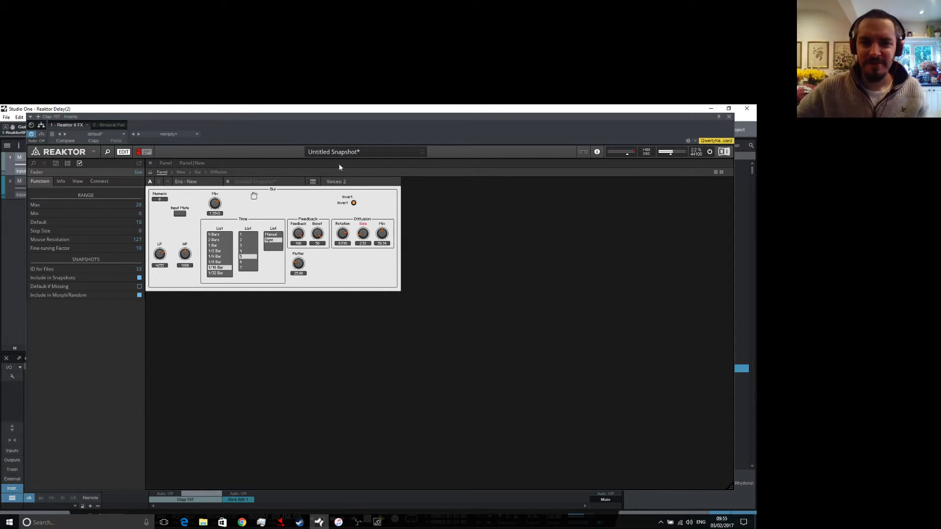
drag(385, 231, 371, 382)
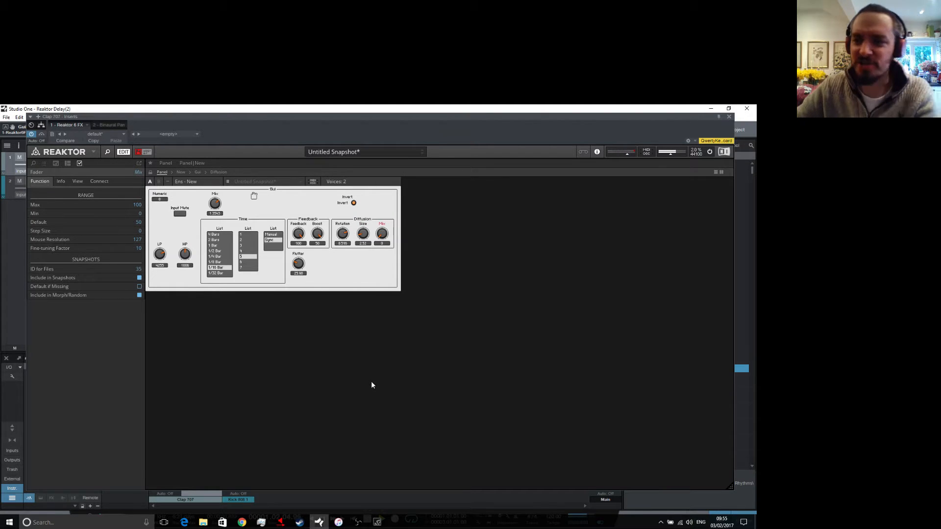
mouse_move(318, 238)
mouse_down()
mouse_move(314, 252)
mouse_move(314, 243)
mouse_move(322, 248)
mouse_up()
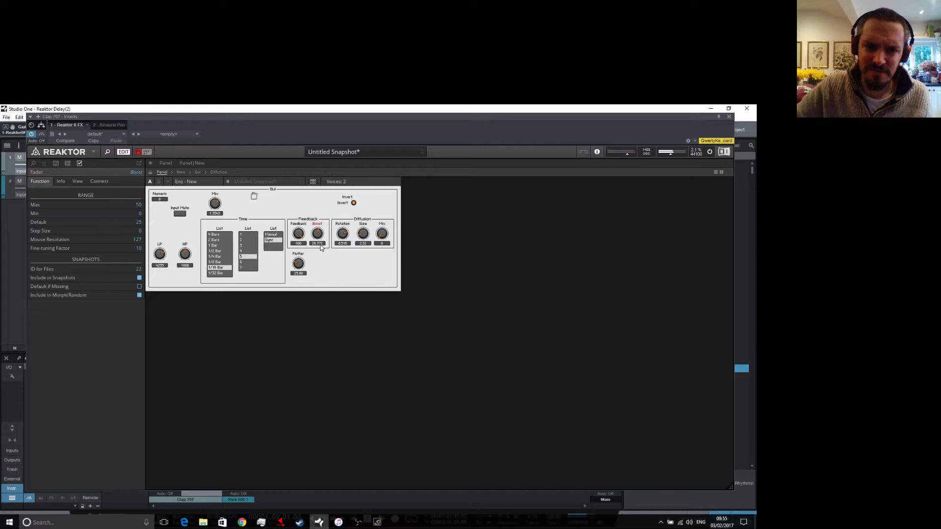
Set the HP cutoff and Boost to 0 and Feedback to 77.17, and open up the LP cutoff.
click(184, 253)
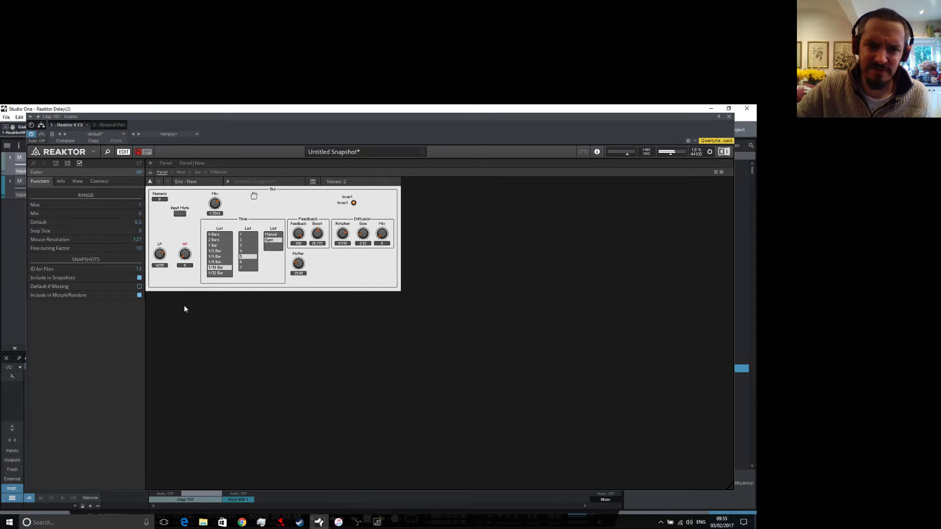
drag(160, 256, 154, 234)
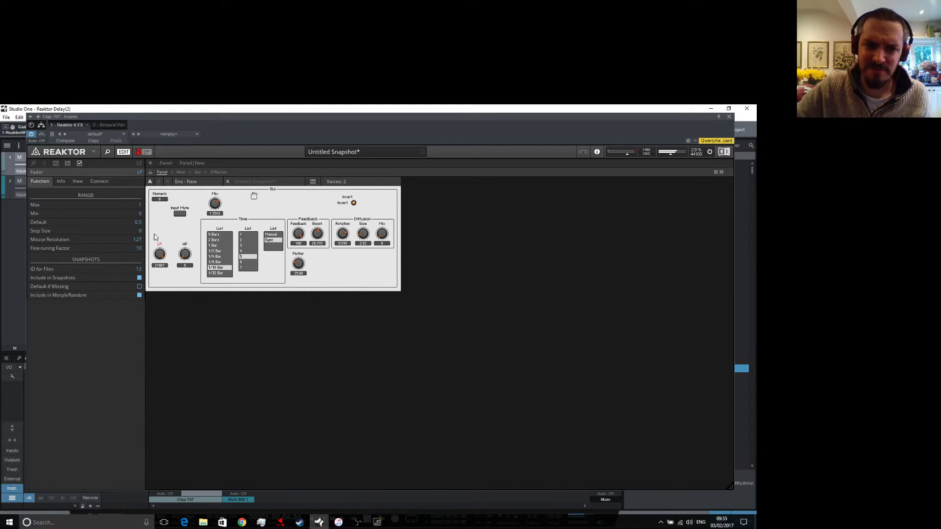
drag(318, 234, 313, 268)
drag(297, 237, 298, 250)
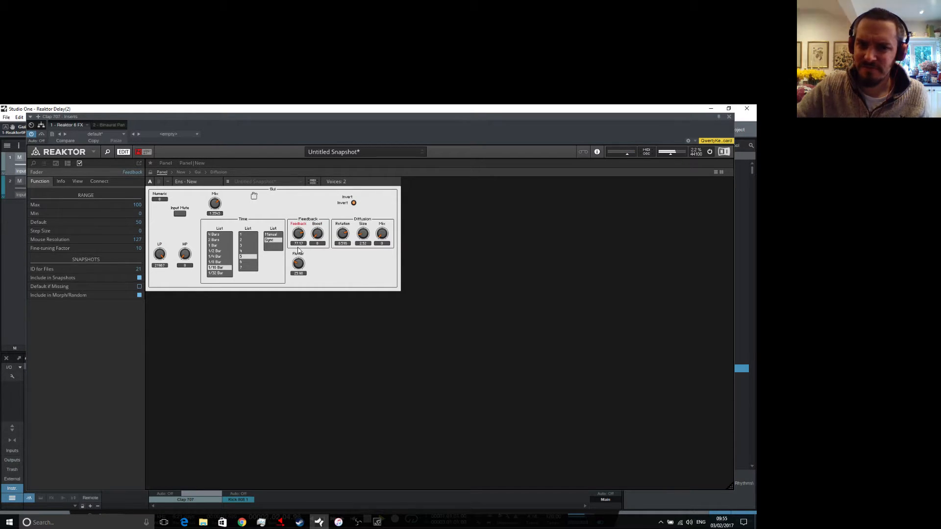
mouse_move(171, 255)
mouse_down()
mouse_move(169, 267)
mouse_move(174, 257)
mouse_up()
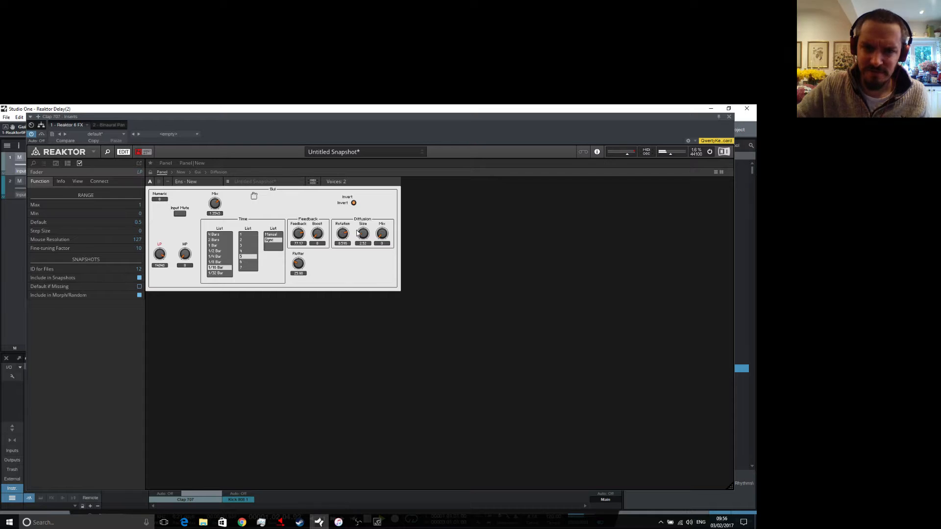
Switch Invert off, set Flutter to 0 and change the delay time multiplier to 3.
click(353, 203)
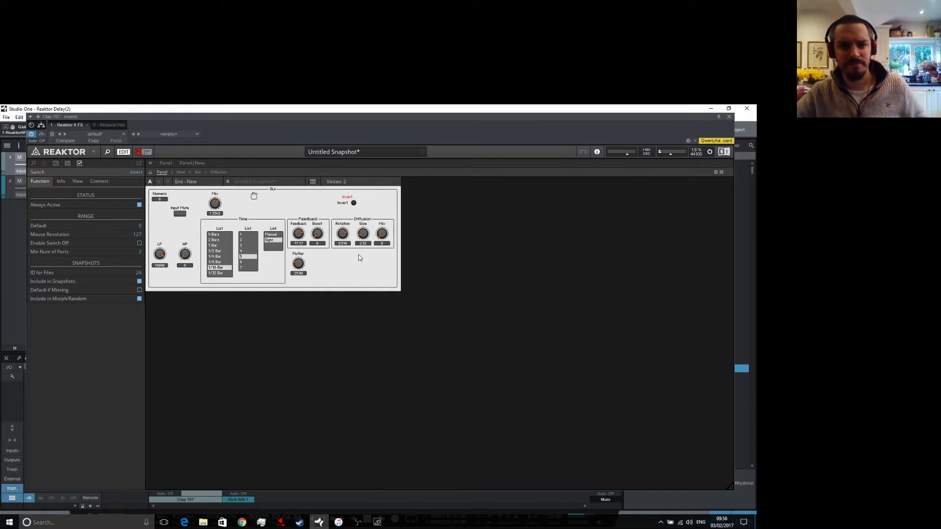
drag(299, 263, 294, 284)
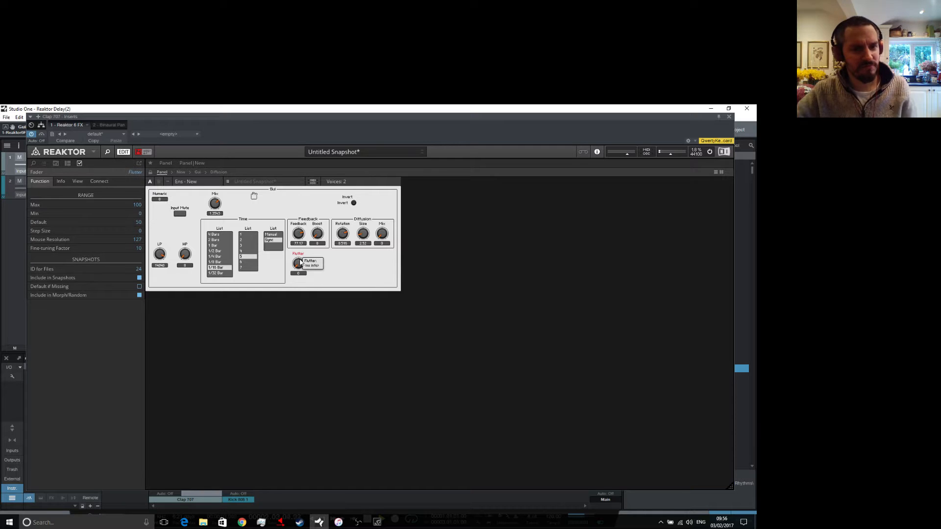
click(241, 246)
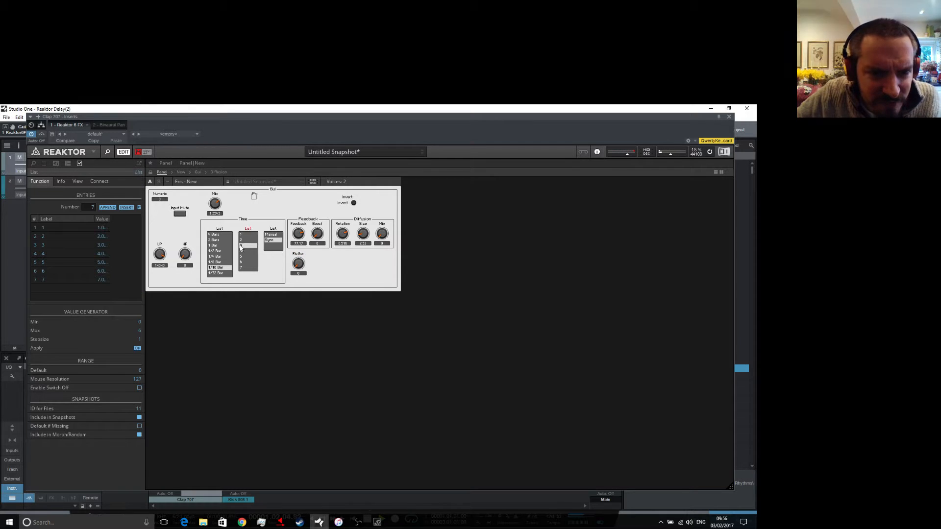
Try the main Mix knob at its maximum of 2 and at lower settings, ending at 1.0551.
click(221, 203)
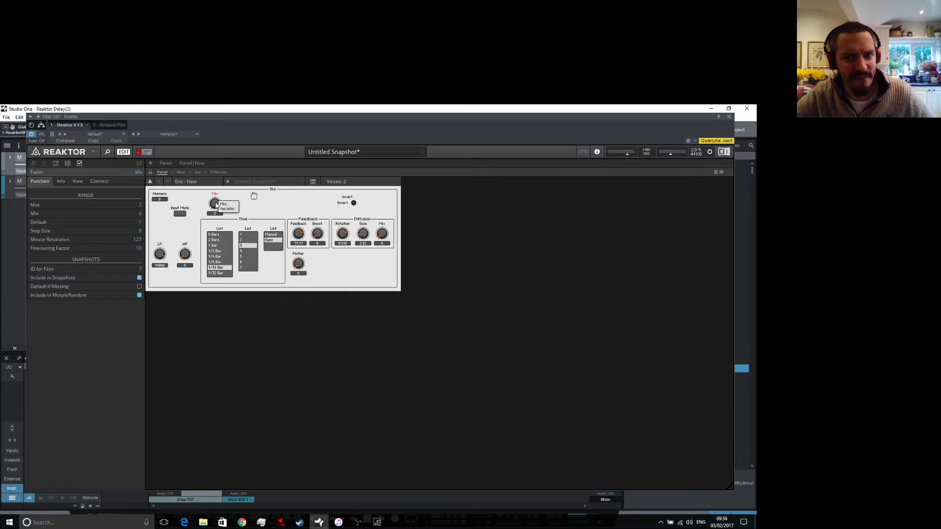
drag(216, 205, 227, 247)
drag(216, 206, 260, 196)
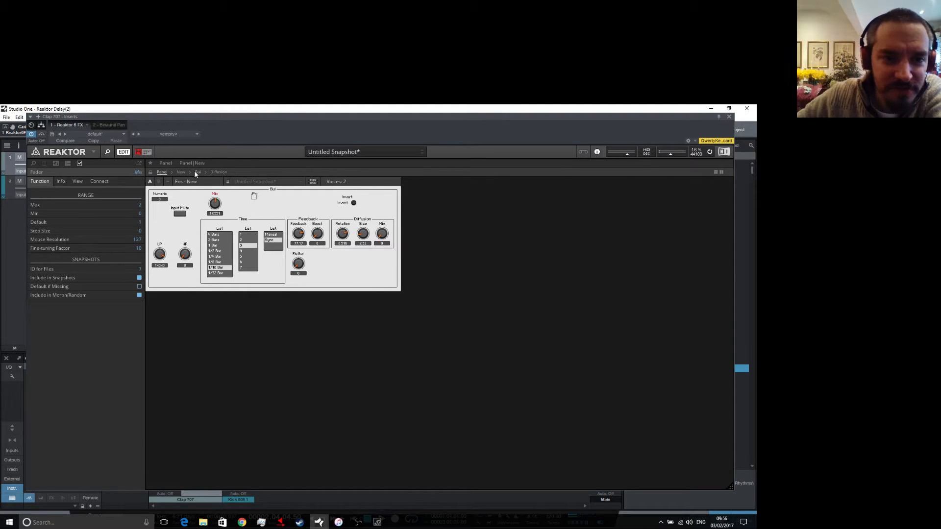
Inside the Audio Process macro, wire the diffusion Selector's output to input 2 of the Mix module.
click(197, 171)
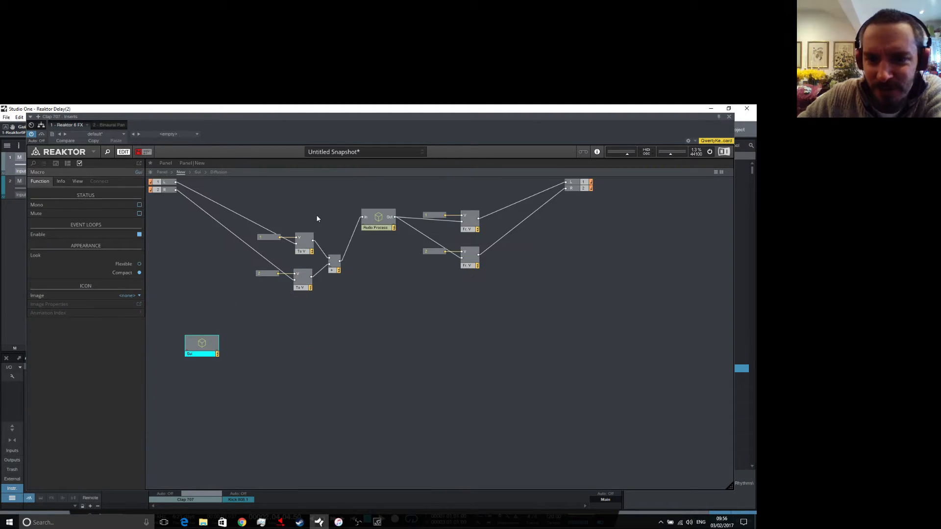
double_click(378, 218)
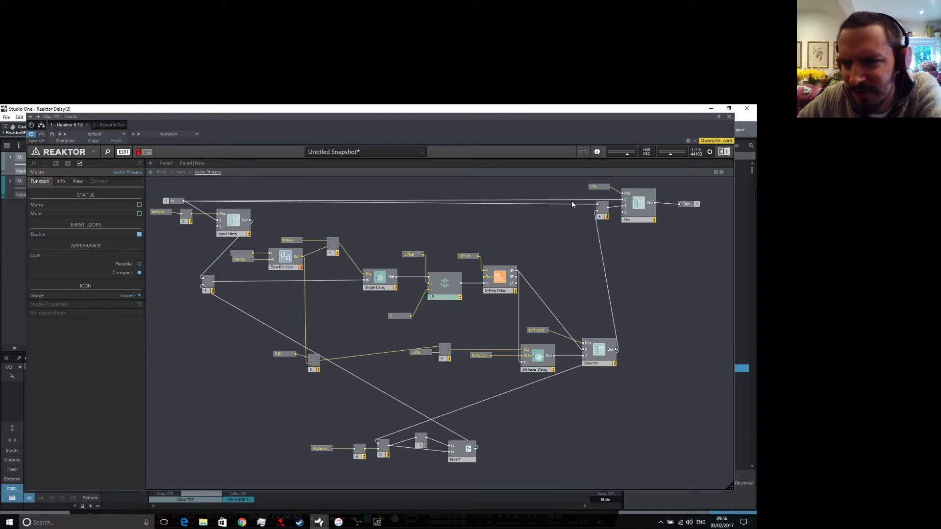
click(600, 187)
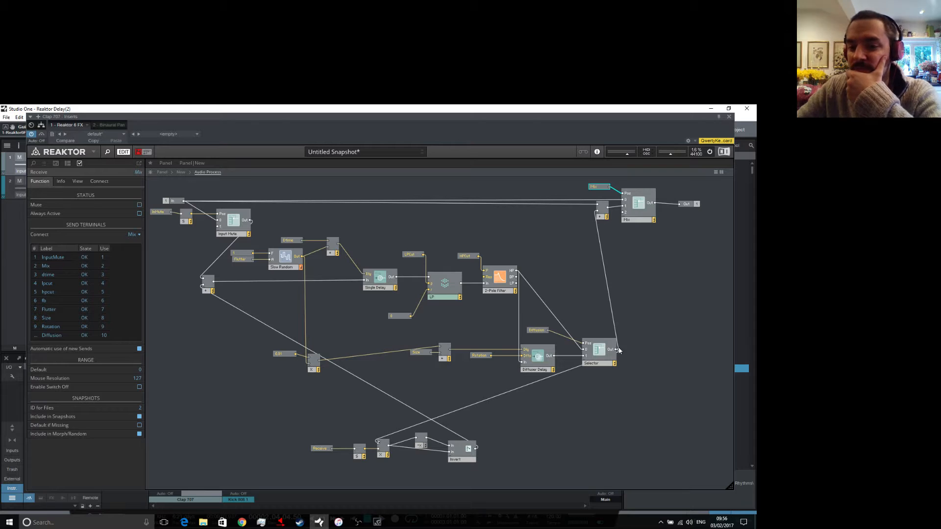
drag(616, 350, 625, 215)
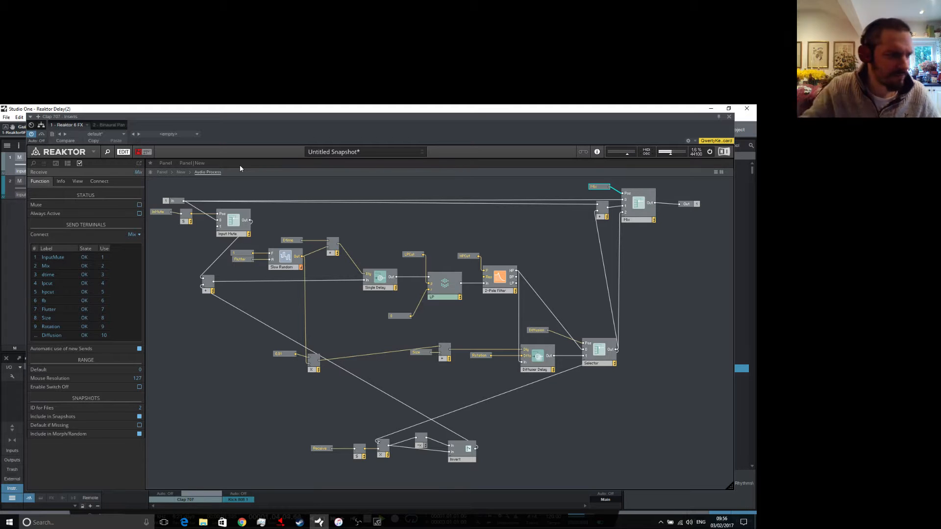
Test the main Mix knob on the instrument panel from its maximum of 2 through lower settings, leaving it at 0.1575.
click(166, 163)
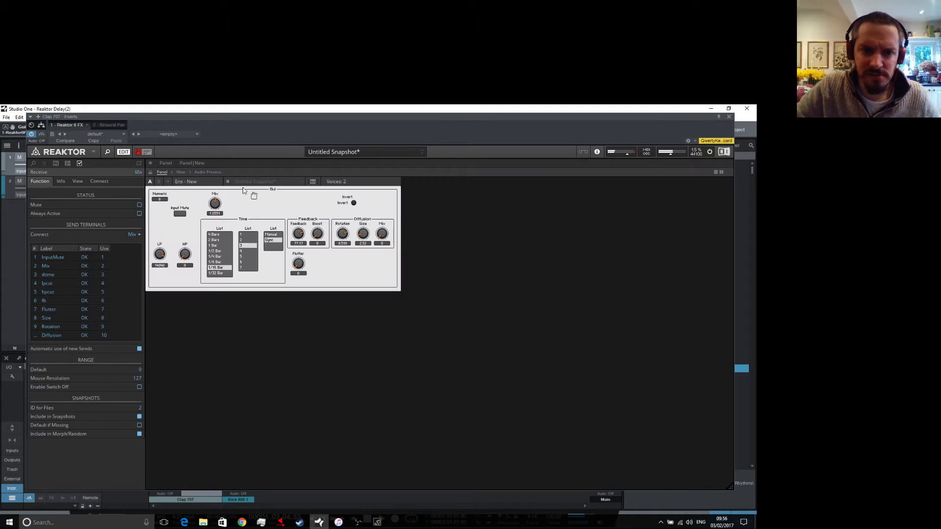
click(216, 203)
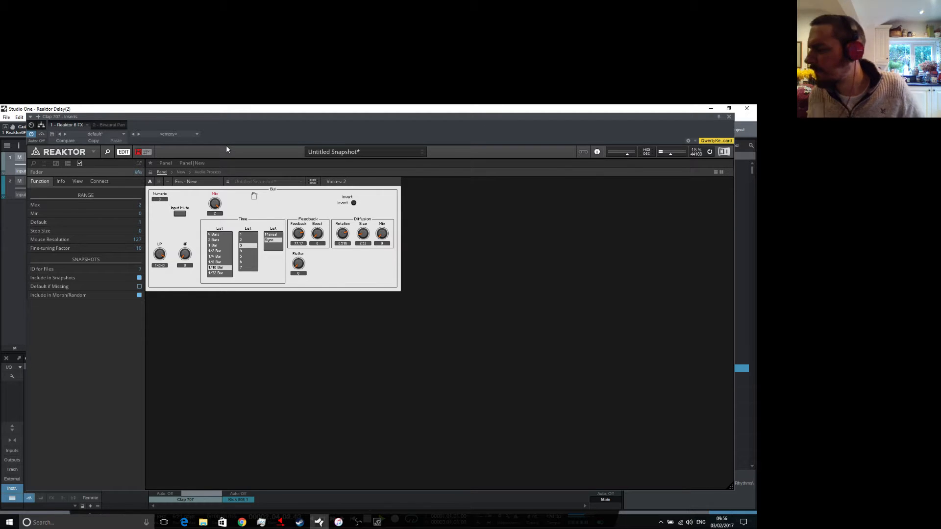
drag(215, 201, 220, 225)
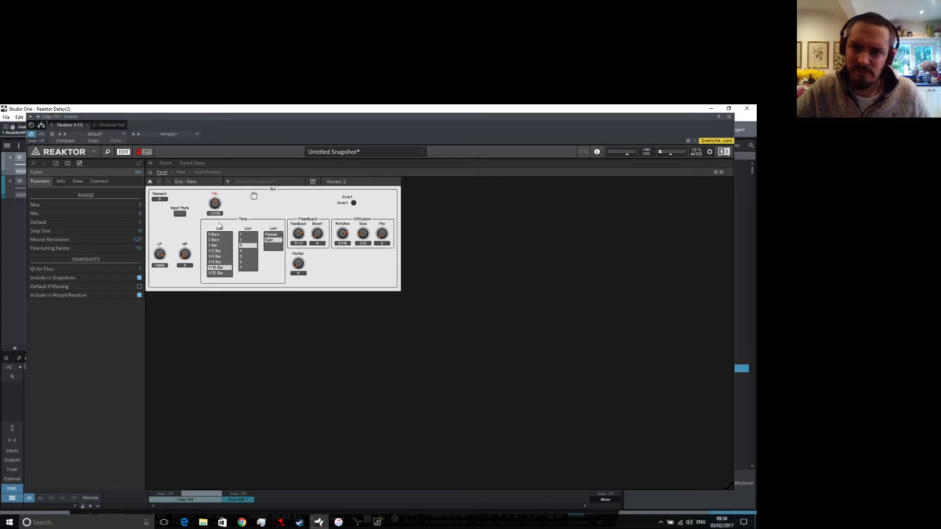
drag(222, 210, 209, 218)
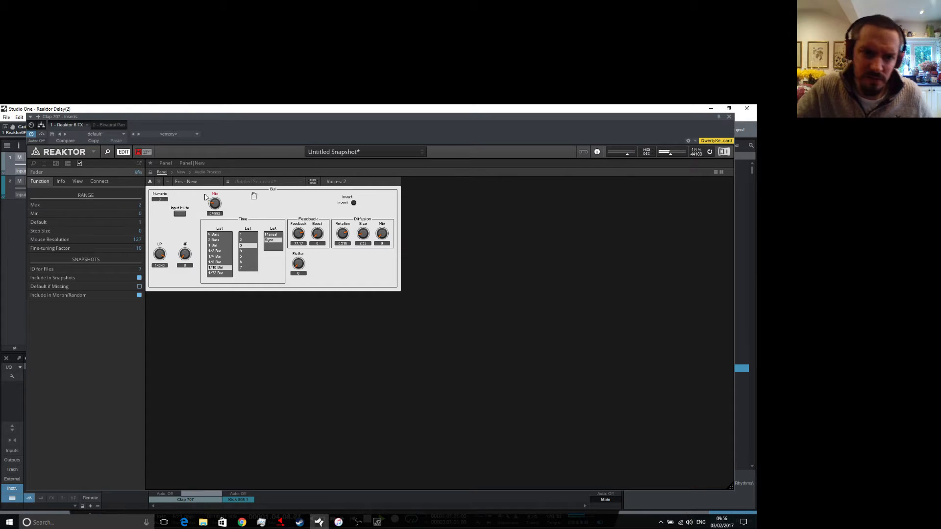
mouse_move(216, 205)
mouse_down()
mouse_move(215, 219)
mouse_move(218, 195)
mouse_up()
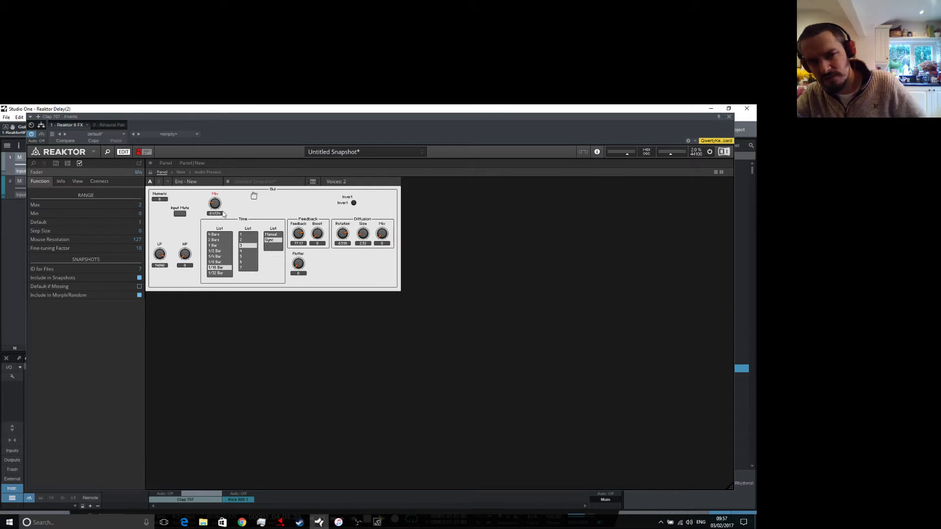
drag(215, 206, 220, 195)
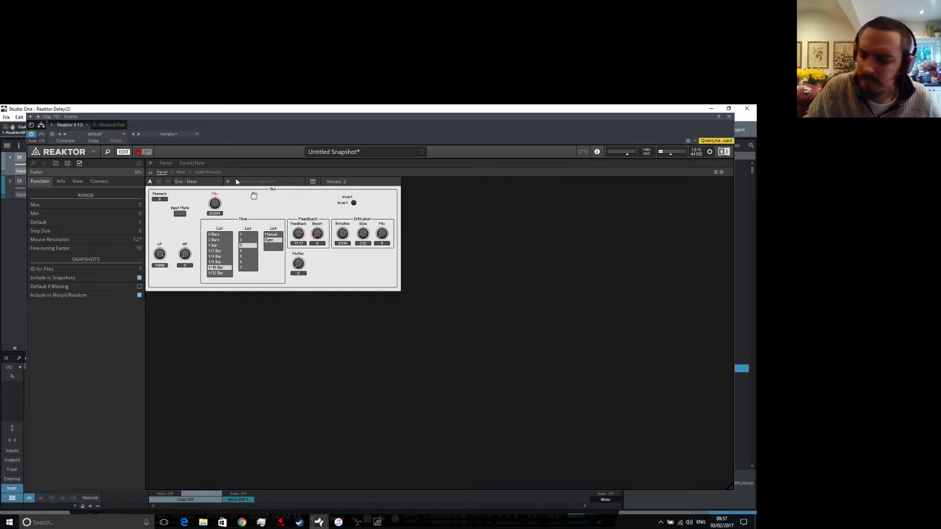
drag(222, 204, 214, 222)
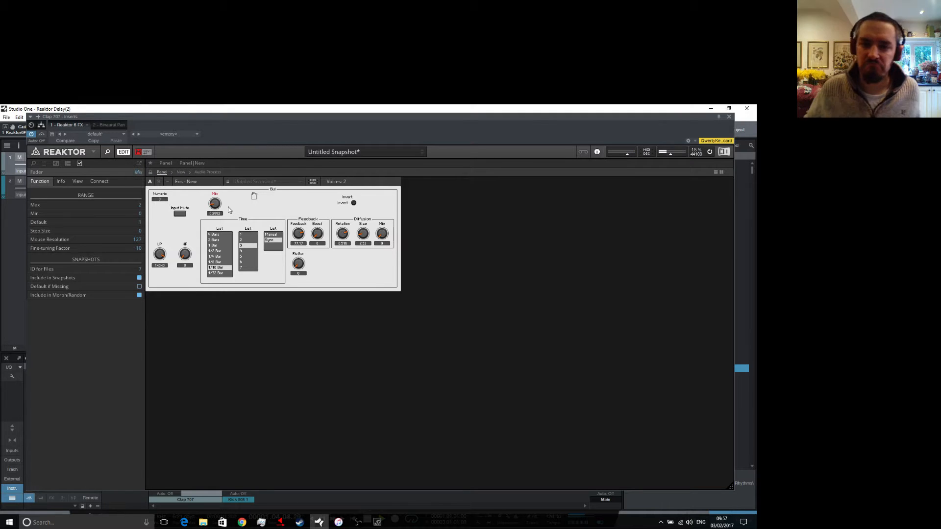
mouse_move(218, 202)
mouse_down()
mouse_move(208, 228)
mouse_move(220, 201)
mouse_up()
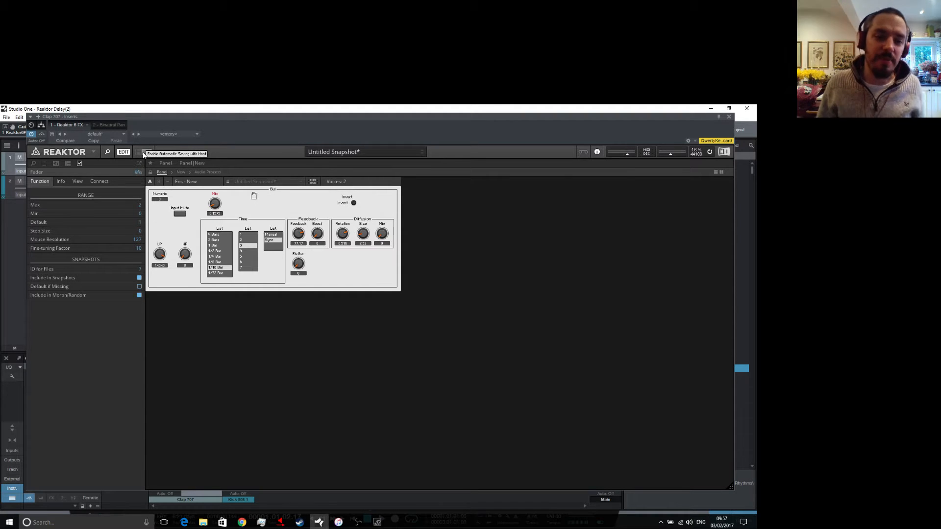
In the top-level New structure, move both From Voice modules with their constants closer to the output terminals and nudge the Audio Process macro.
click(245, 221)
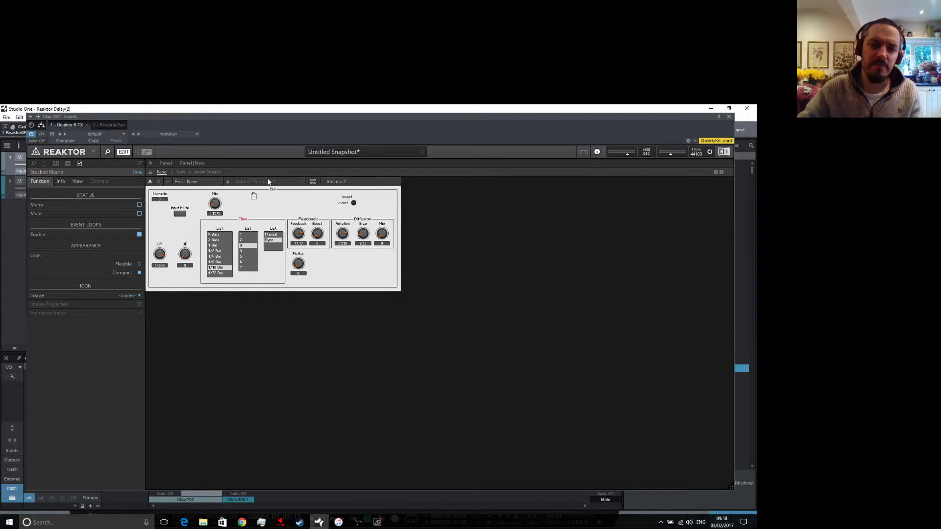
click(211, 173)
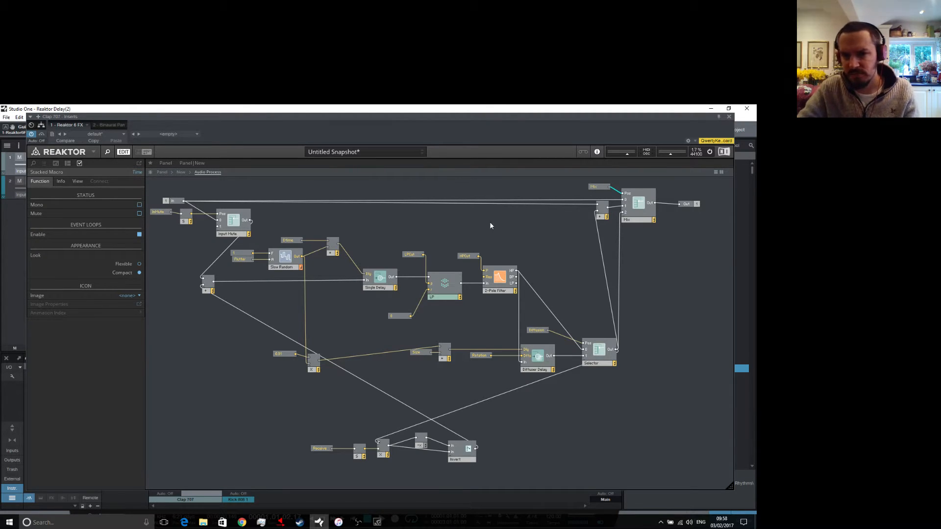
double_click(429, 225)
drag(433, 195, 467, 263)
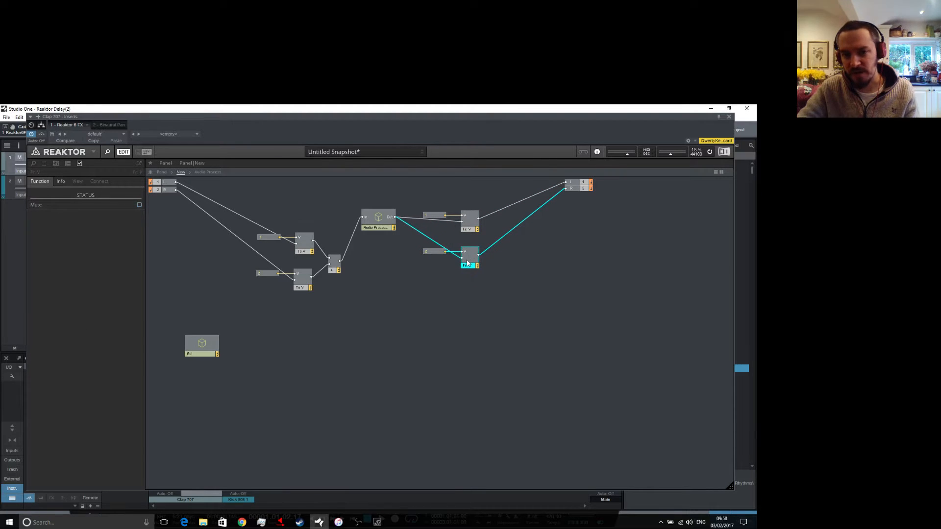
drag(429, 195, 490, 310)
drag(473, 263, 522, 258)
click(378, 217)
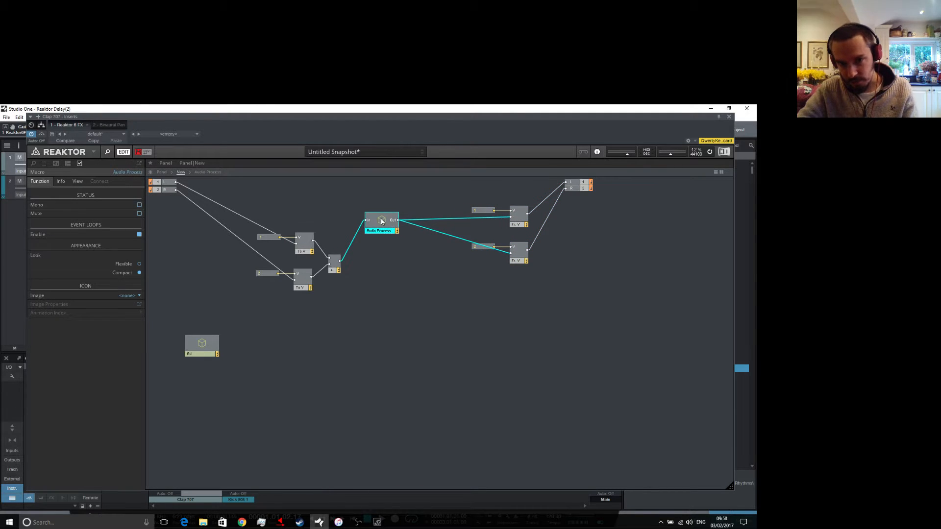
Review the module layout inside the Audio Process macro and return to the top-level New structure with nothing selected.
double_click(378, 217)
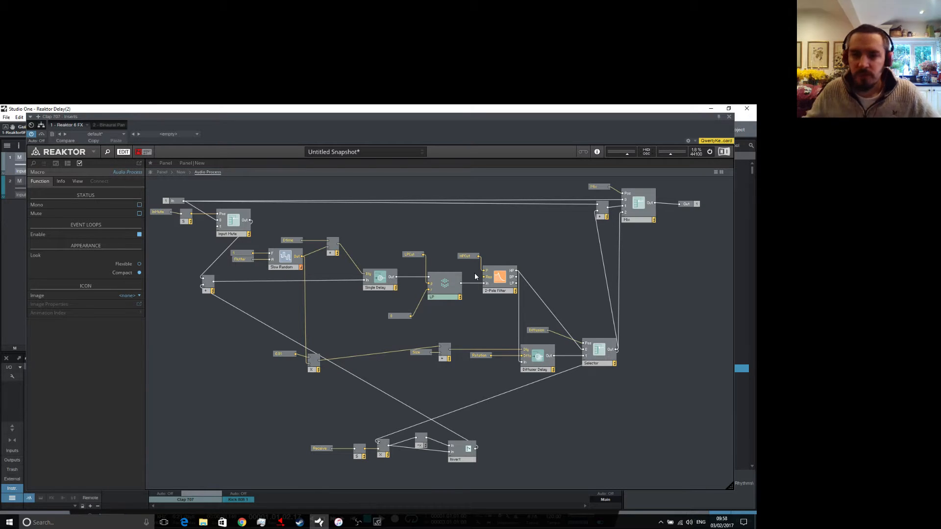
double_click(523, 259)
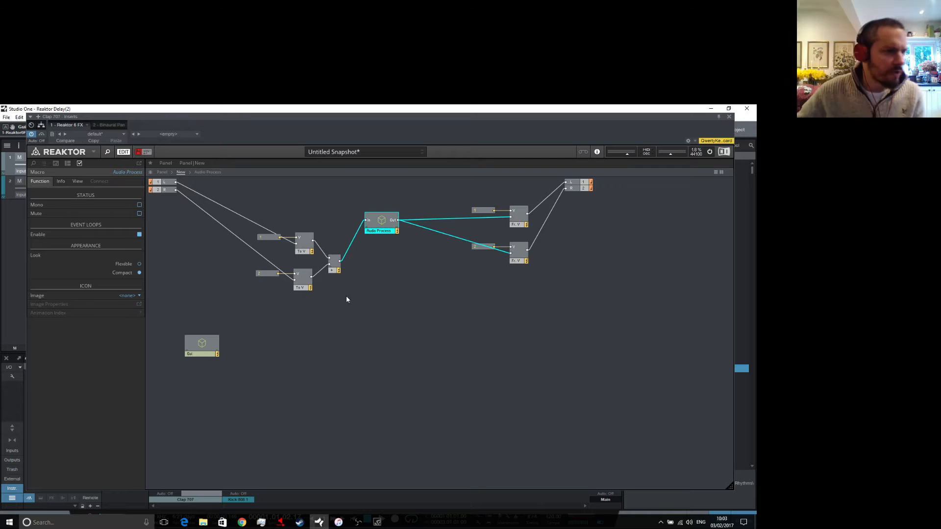
click(505, 326)
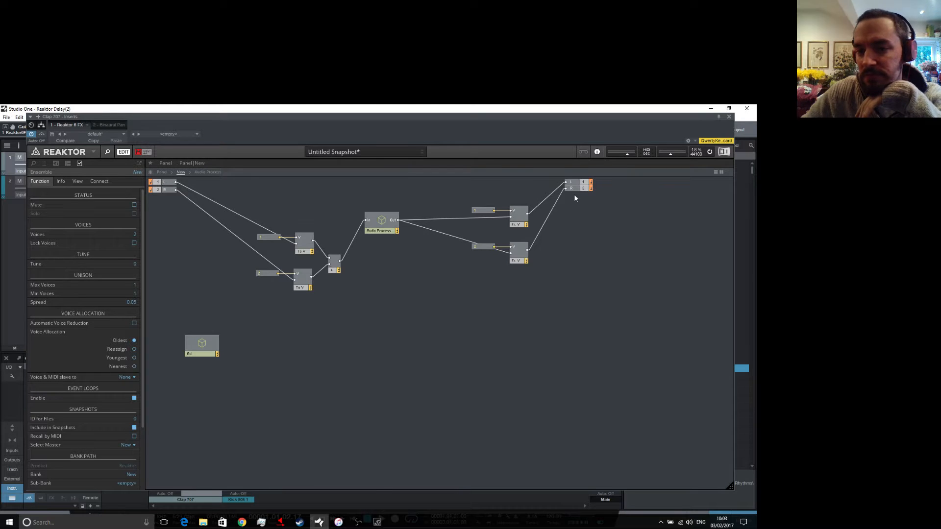
Move the L and R output terminals farther from the From Voice modules and cut the Mix module, its adder and Receive from Audio Process.
drag(579, 191, 684, 195)
double_click(377, 225)
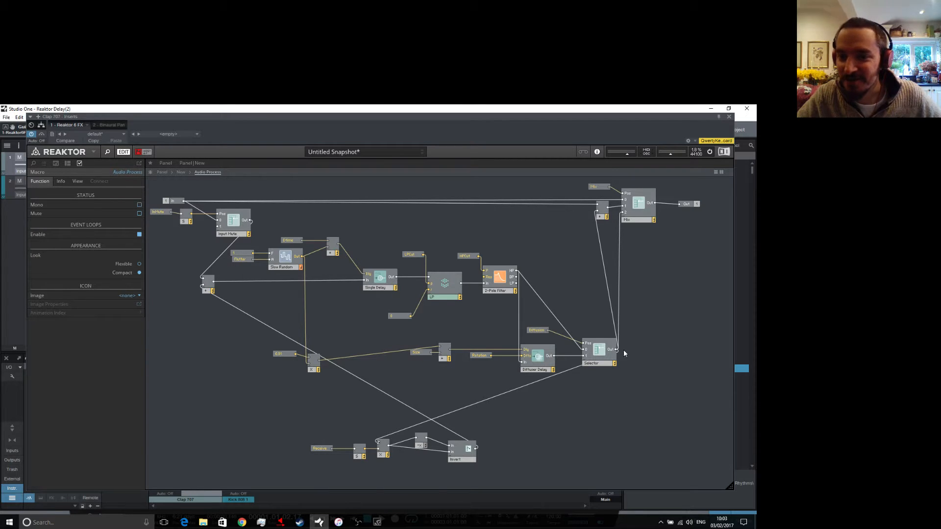
click(639, 202)
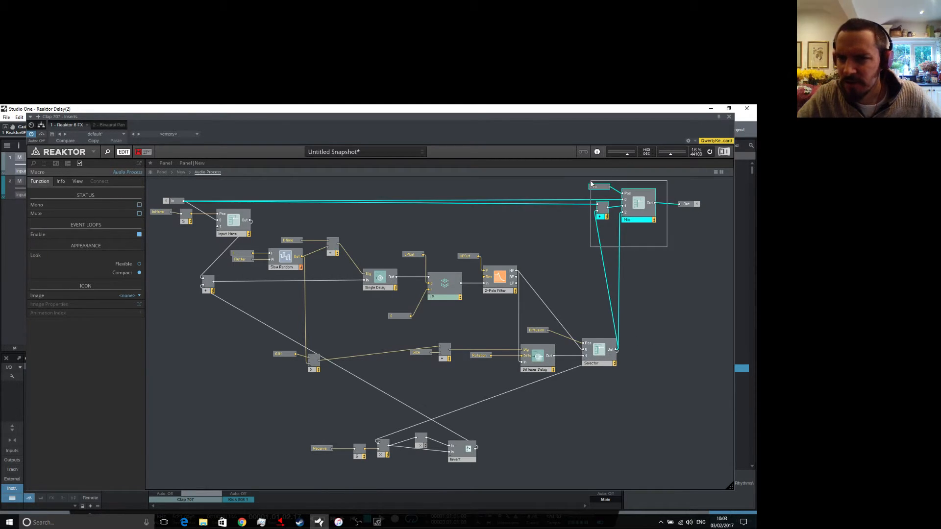
right_click(631, 207)
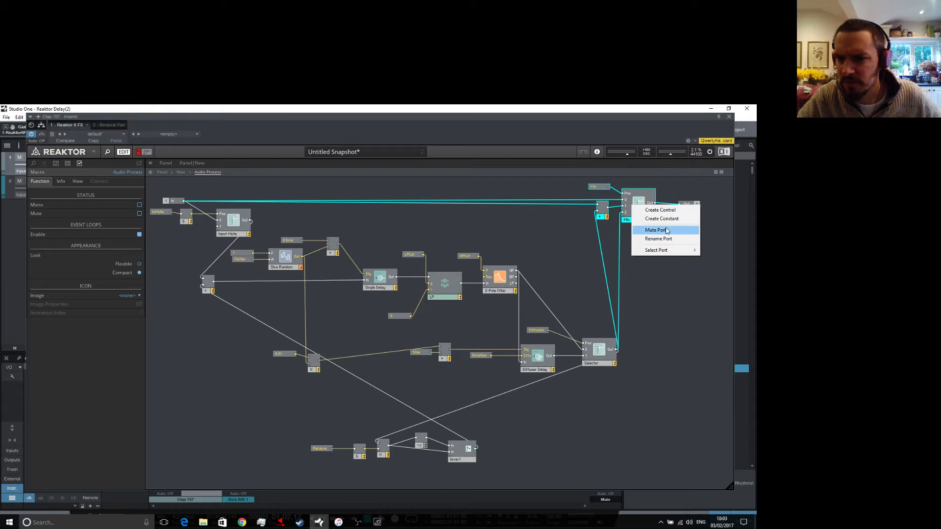
click(661, 298)
drag(660, 249, 555, 185)
right_click(640, 215)
click(666, 257)
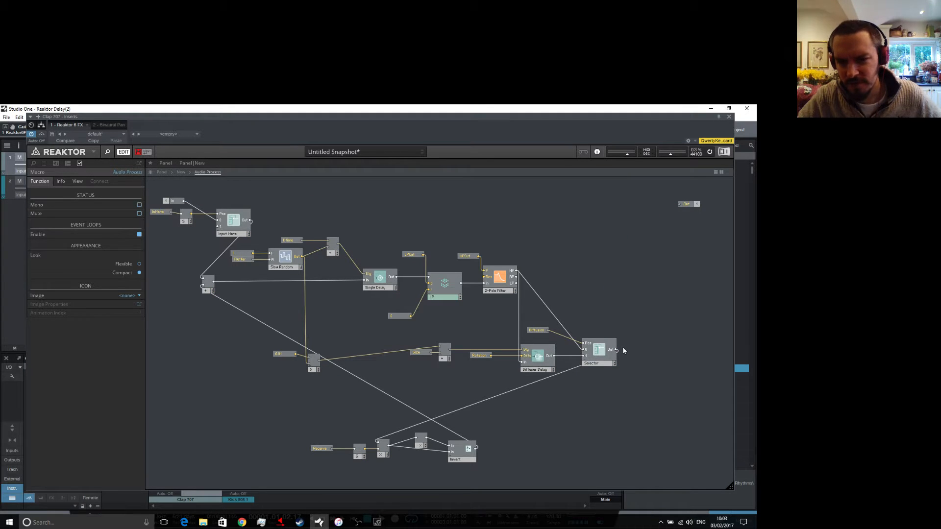
Wire the diffusion Selector's output straight to the Audio Process macro's Out terminal and return to the top-level New structure.
drag(616, 351, 679, 209)
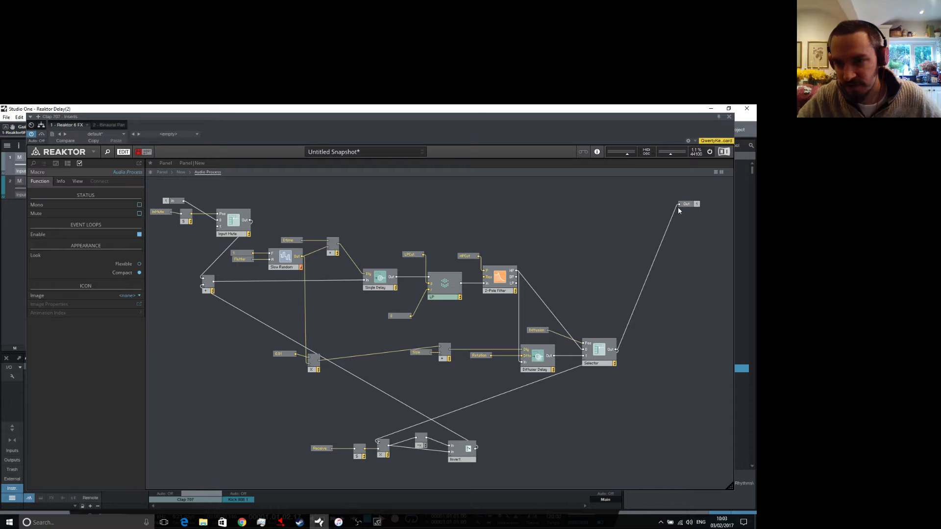
double_click(622, 209)
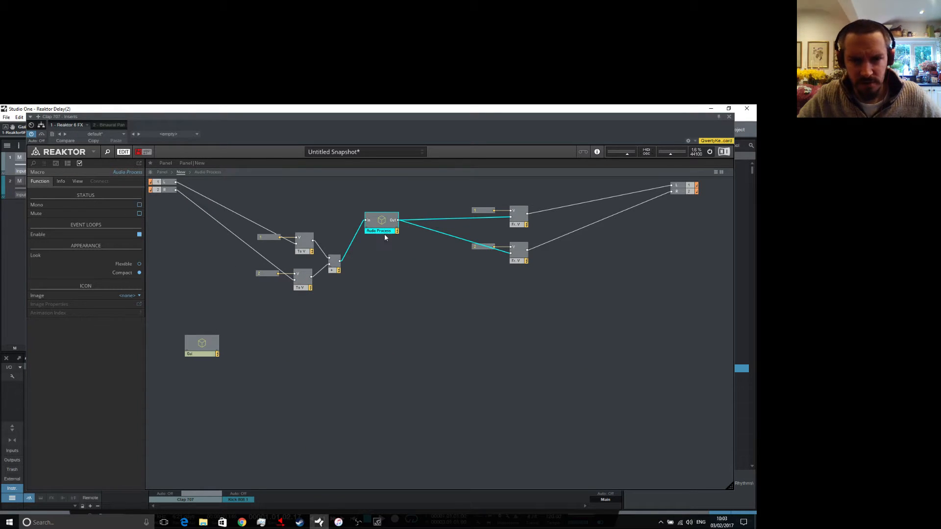
Paste the Mix module with its adder and Receive below the From Voice modules and check the Receive's connection to the Mix control.
right_click(520, 287)
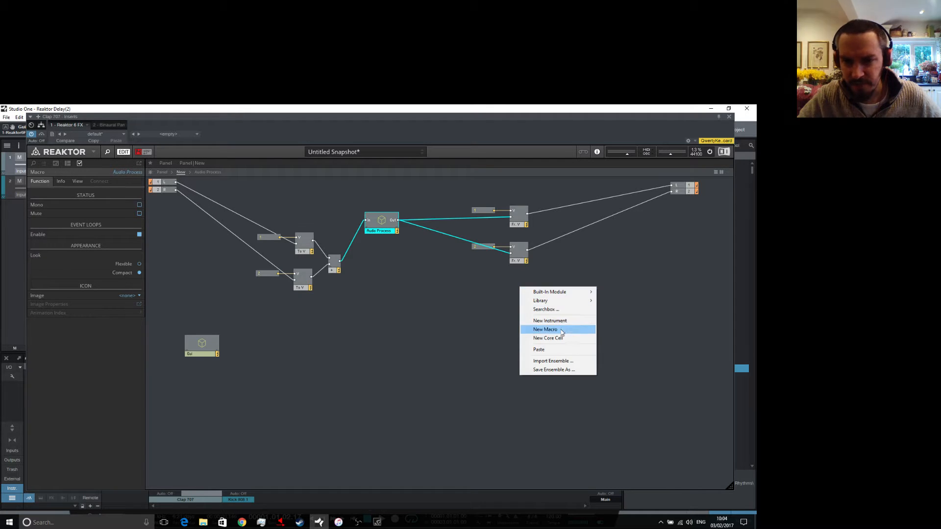
click(554, 350)
click(552, 351)
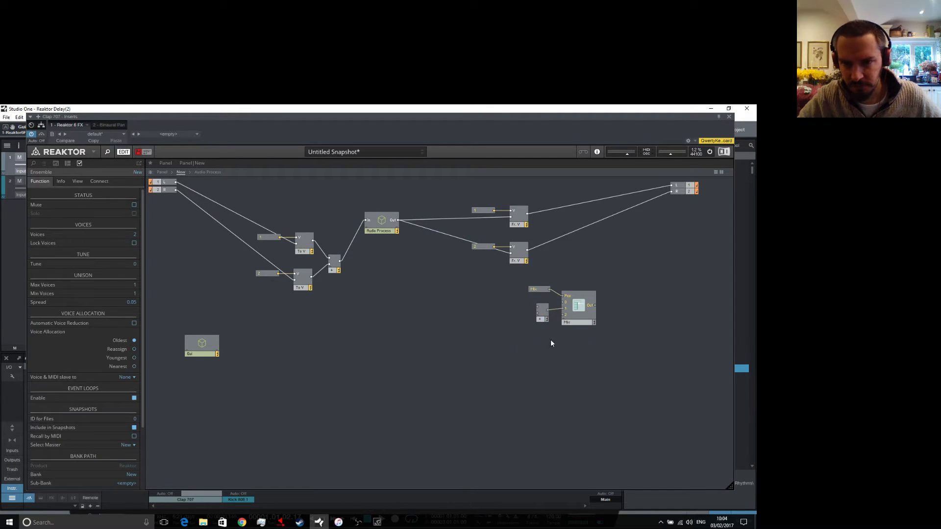
click(540, 291)
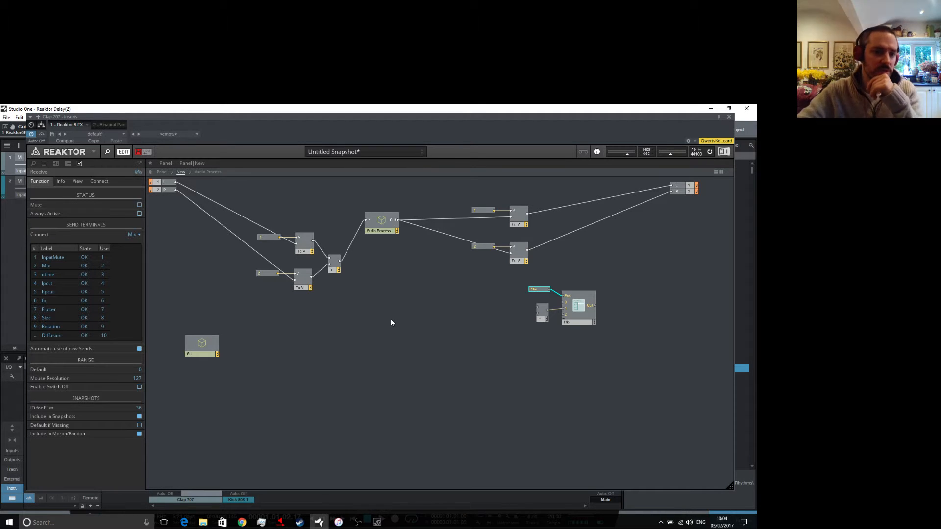
click(439, 308)
drag(539, 275, 595, 361)
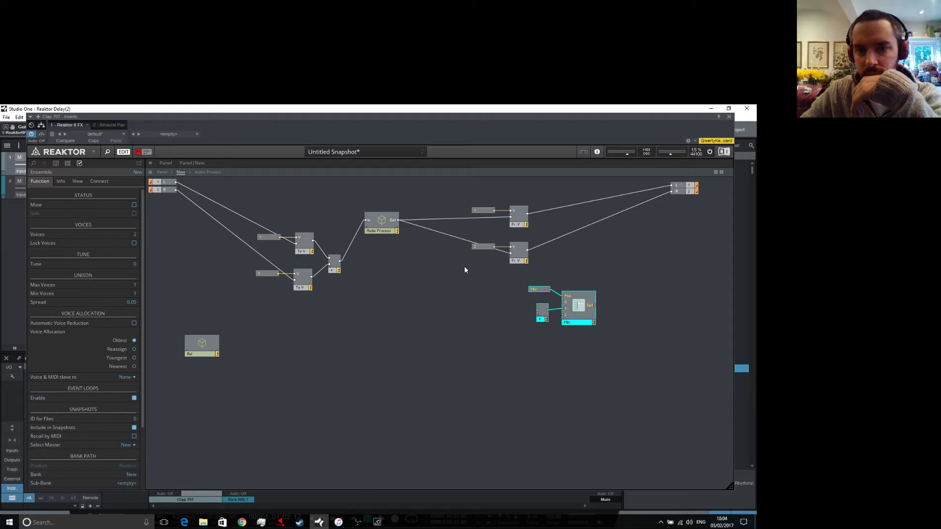
Rename the Audio Process macro as Stereo Delay and nudge it slightly lower in the structure.
click(382, 234)
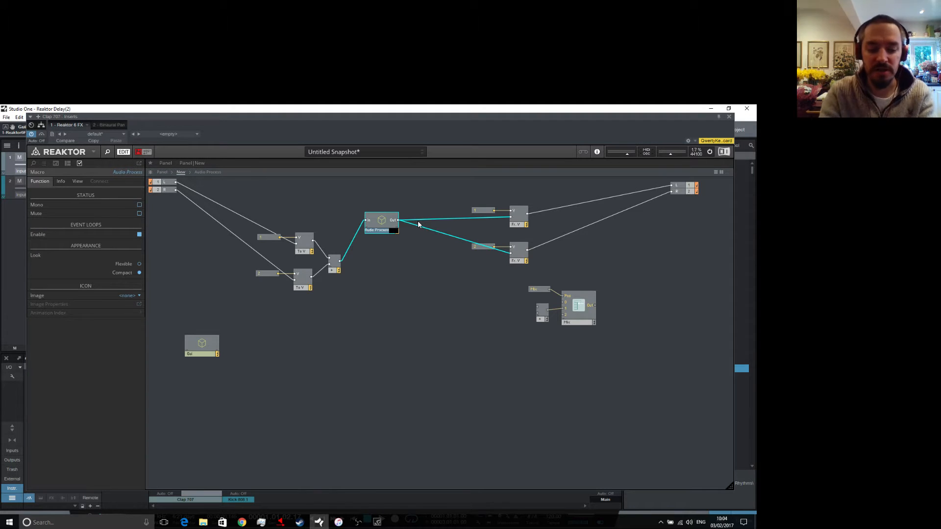
text(Stereo Delay)
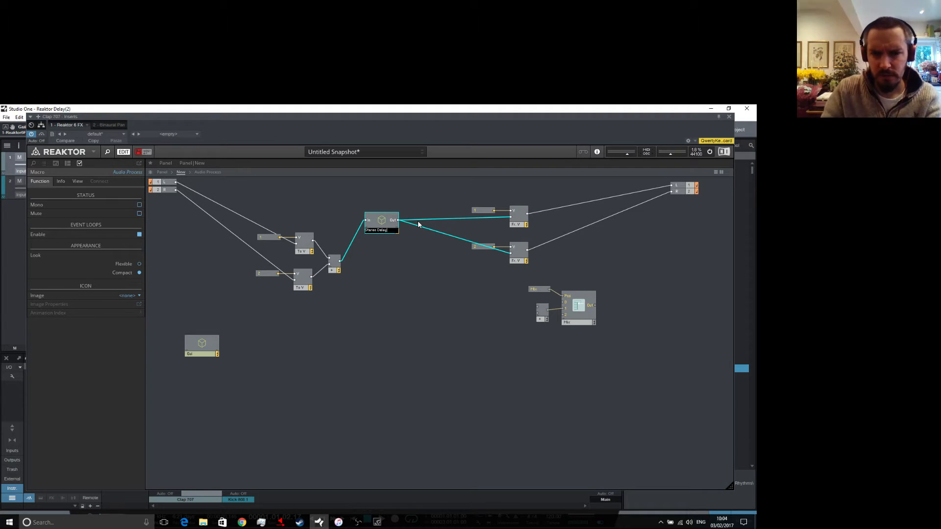
key(Return)
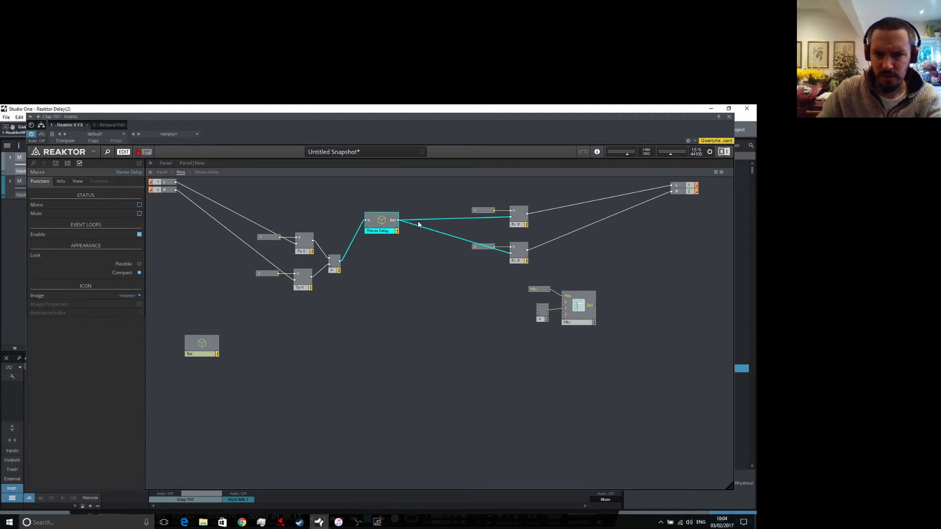
drag(378, 226, 378, 228)
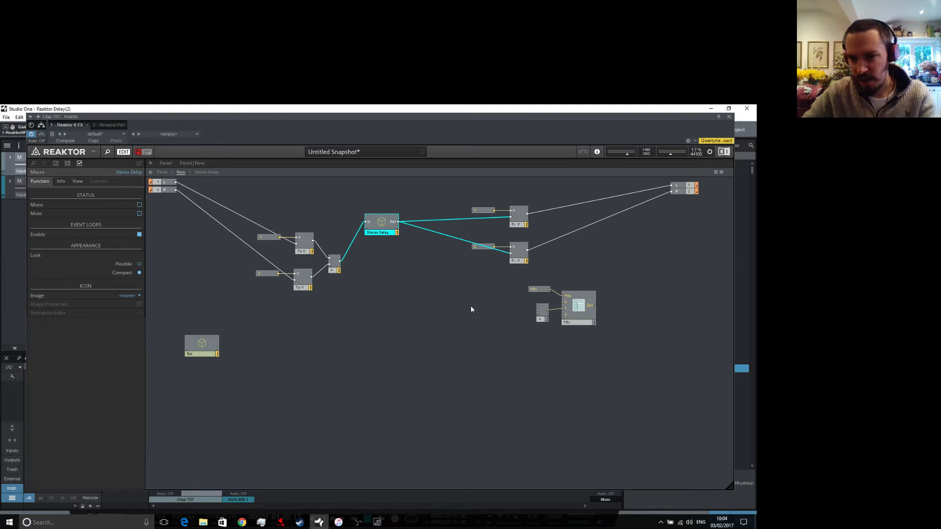
Add a panel Switch module below the Stereo Delay macro and name it Mode.
right_click(434, 281)
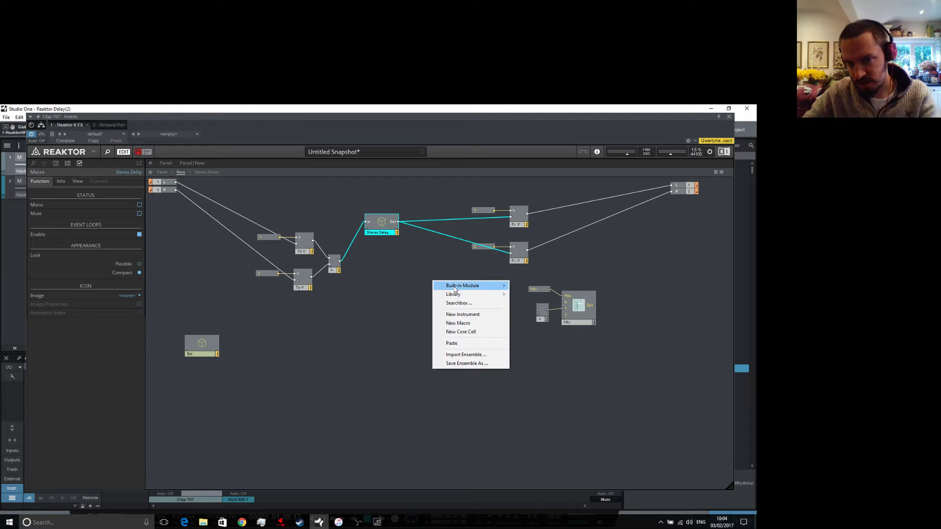
mouse_move(455, 287)
mouse_move(540, 289)
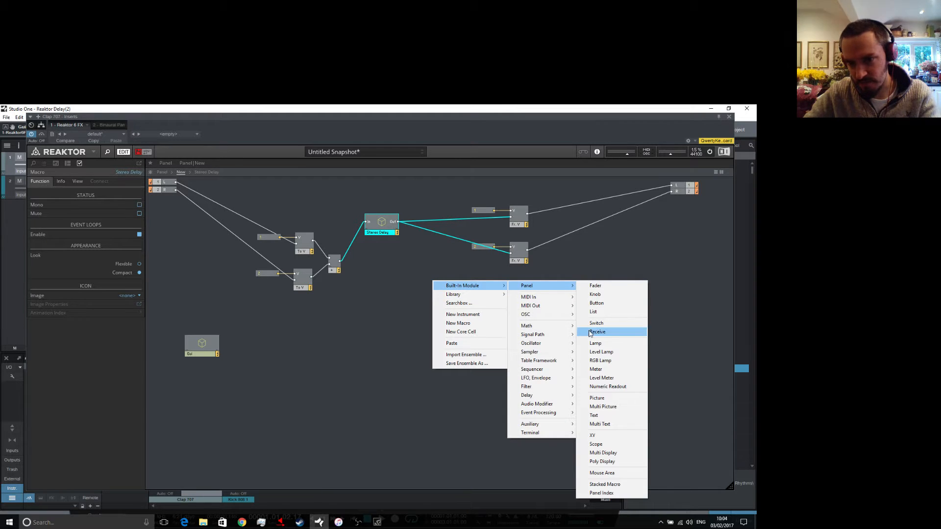
click(596, 324)
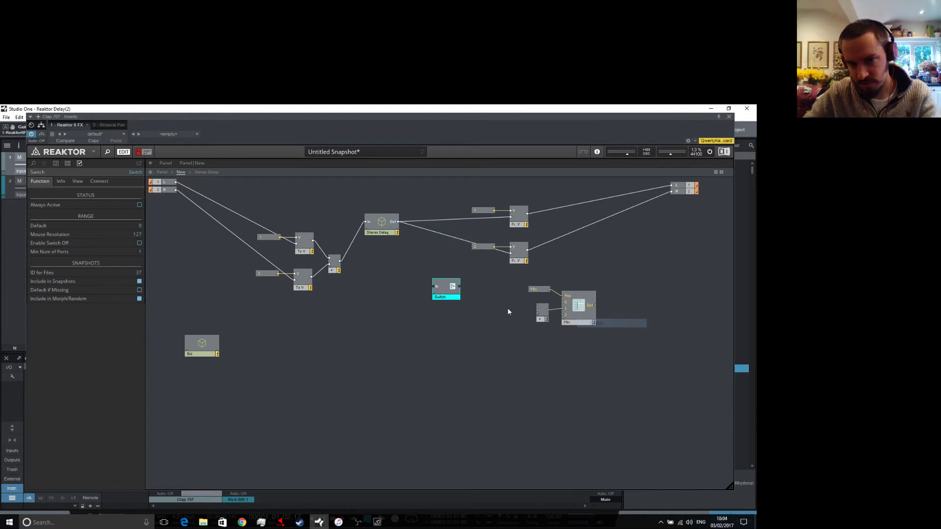
double_click(444, 289)
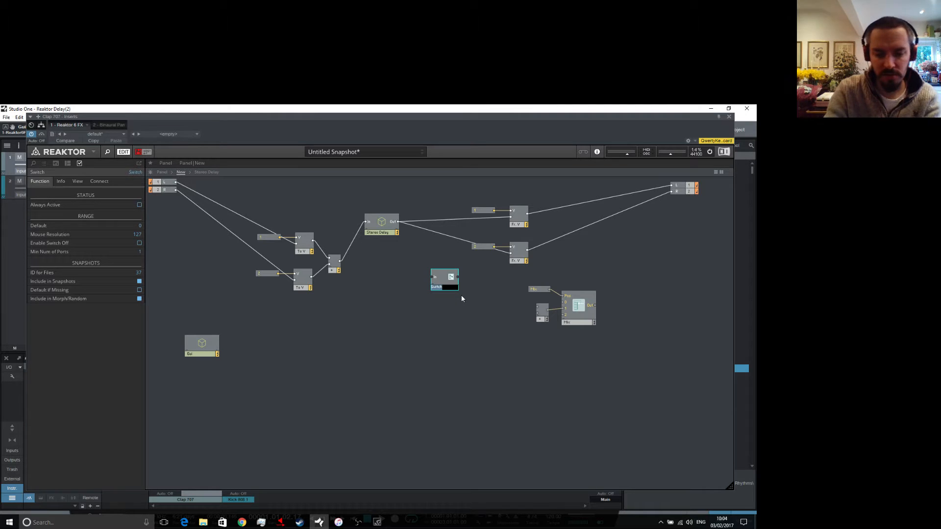
text(Mode)
key(Return)
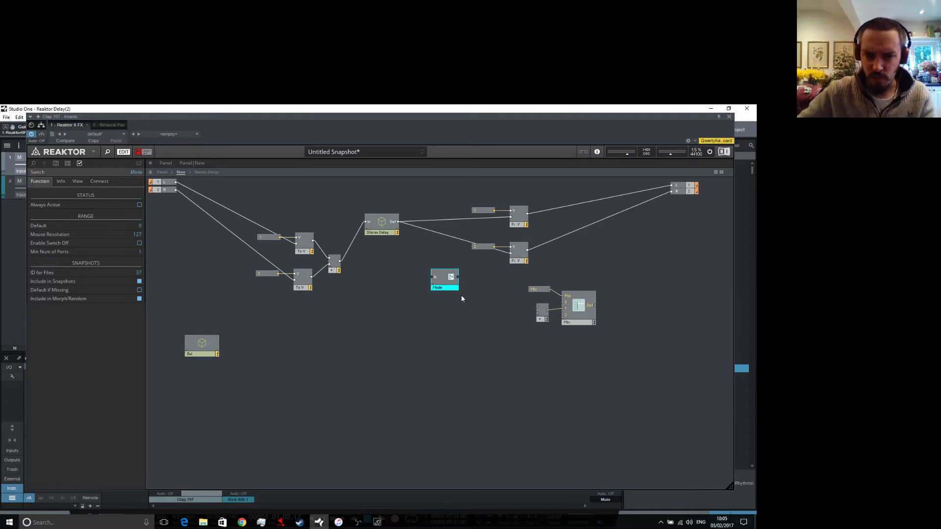
Set the Mode switch's minimum number of ports to 4 and wire Stereo Delay's output to its first input.
drag(142, 253, 149, 248)
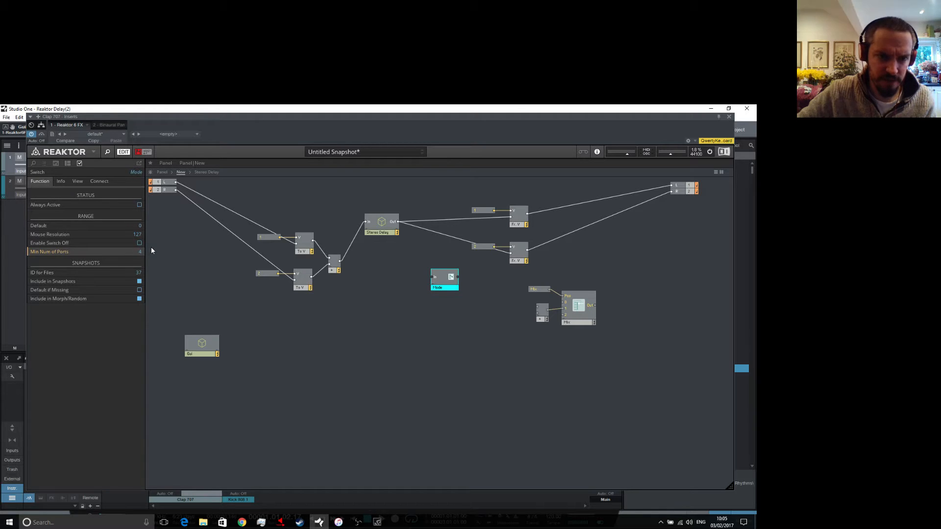
drag(398, 223, 430, 279)
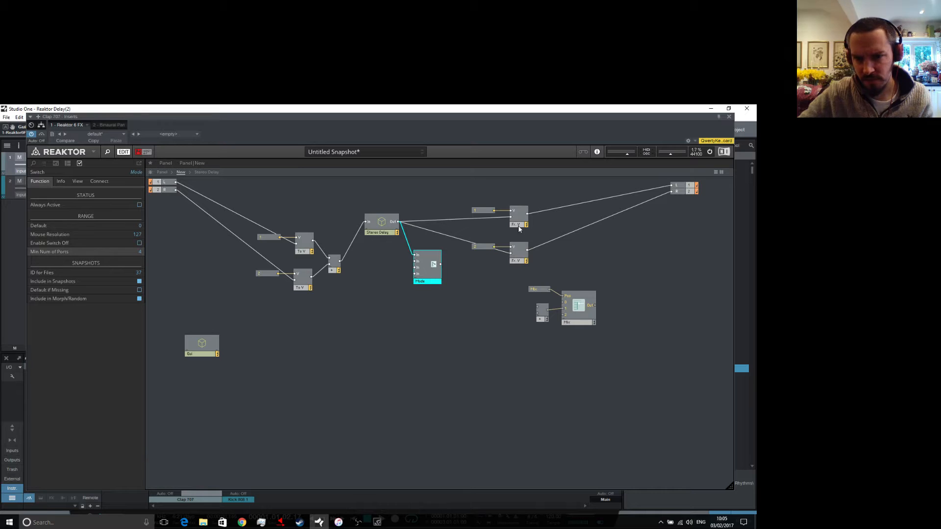
Shift both From Voice modules with their constants toward the output terminals and reposition the Mix group in the freed space.
drag(472, 187, 626, 255)
mouse_move(538, 268)
mouse_down()
mouse_move(583, 346)
mouse_move(574, 287)
mouse_move(562, 272)
mouse_move(553, 276)
mouse_up()
click(475, 310)
Create a new macro between the Mode switch and the Mix group and name it EQ.
right_click(478, 278)
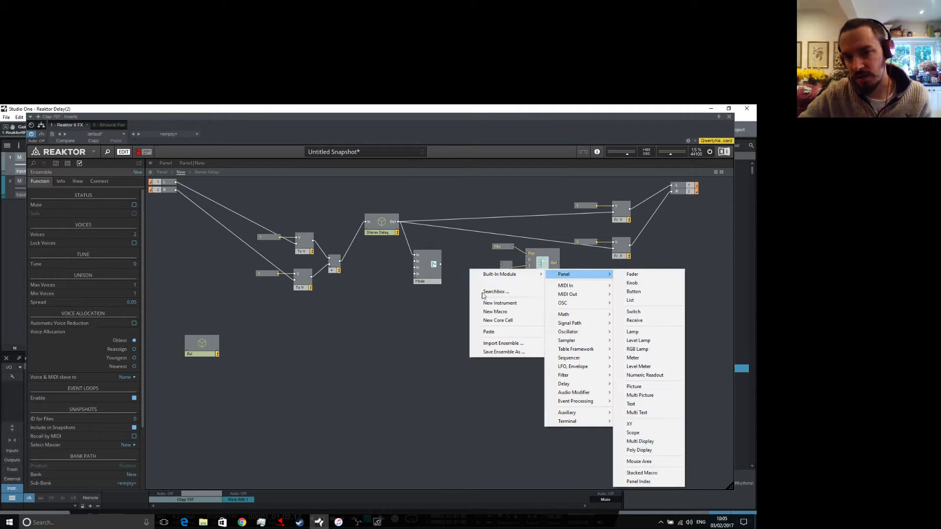
click(495, 312)
drag(486, 280, 473, 270)
double_click(470, 275)
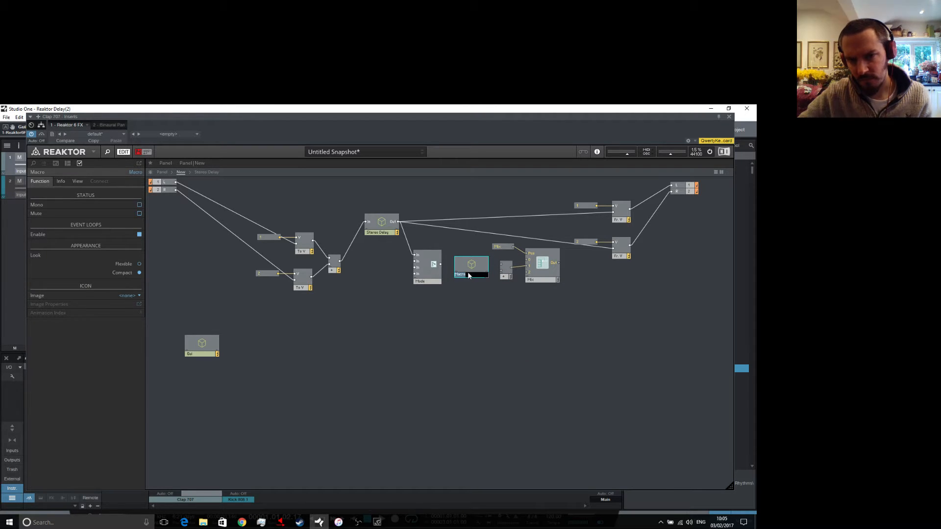
text(EQ)
key(Return)
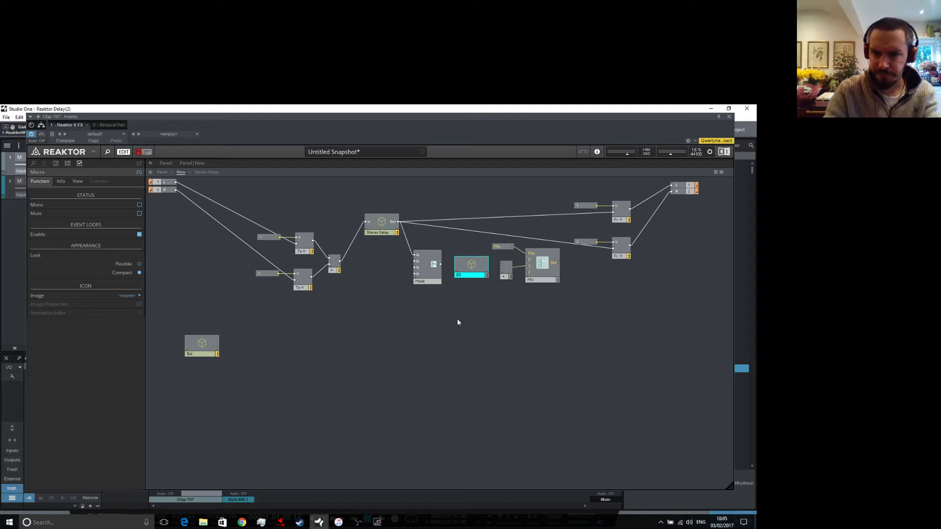
drag(472, 268, 469, 269)
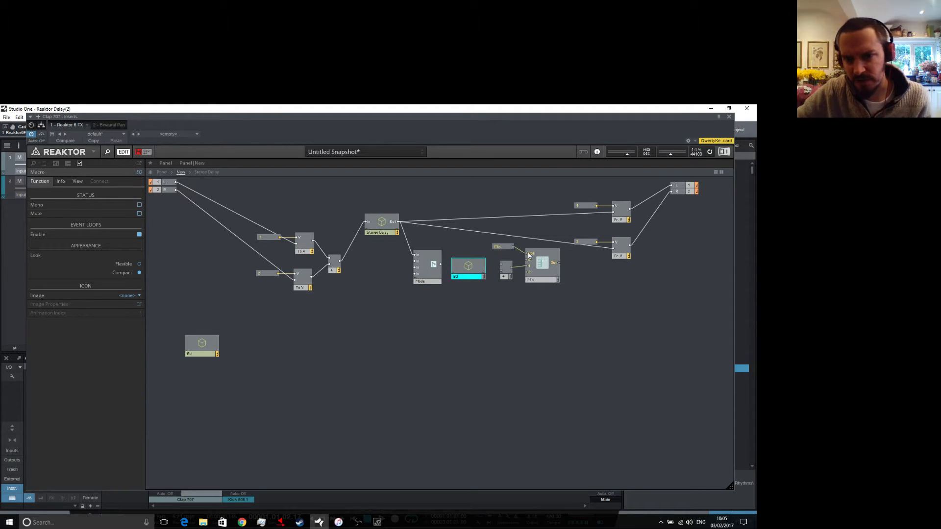
Move the From Voice modules with their constants farther along the signal path and lift the Mix group above the Stereo Delay output wires.
drag(506, 235, 550, 309)
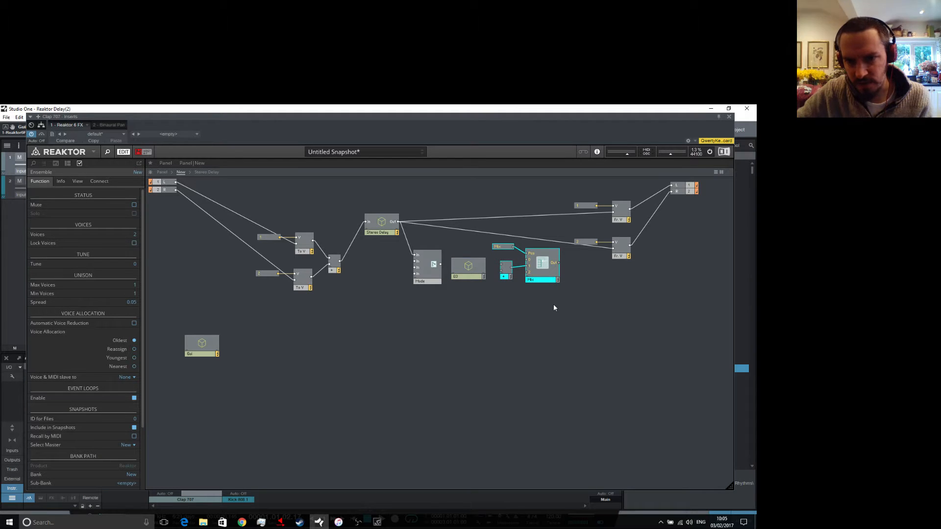
drag(588, 181, 693, 306)
drag(626, 258, 717, 258)
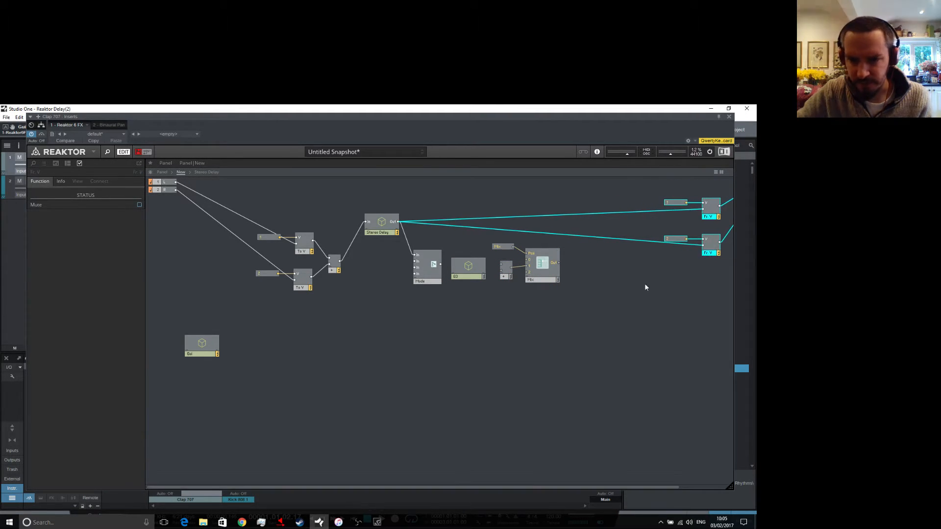
click(625, 321)
drag(589, 487, 645, 485)
drag(436, 242, 479, 307)
drag(485, 280, 503, 214)
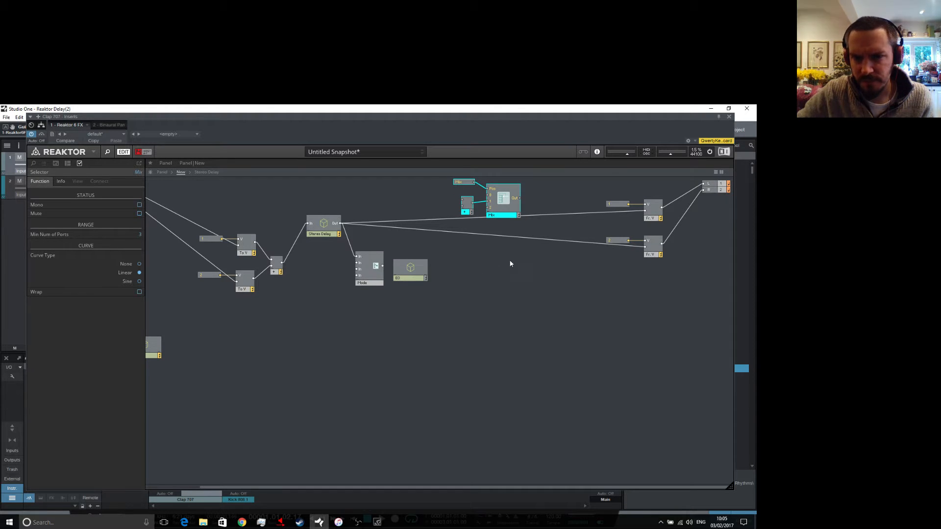
Wire the Mix module's output to both From Voice modules in place of Stereo Delay, and lower the Mix group level with them.
drag(517, 201, 645, 247)
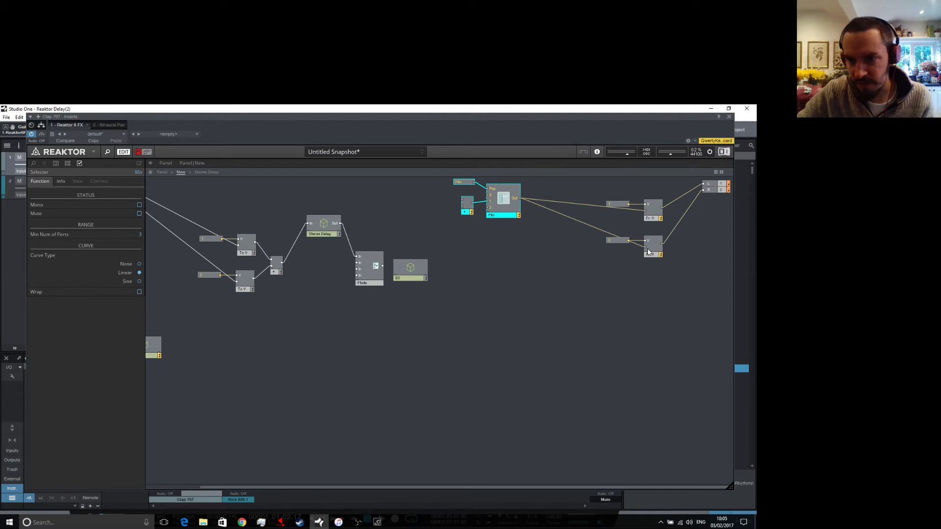
drag(523, 281, 512, 252)
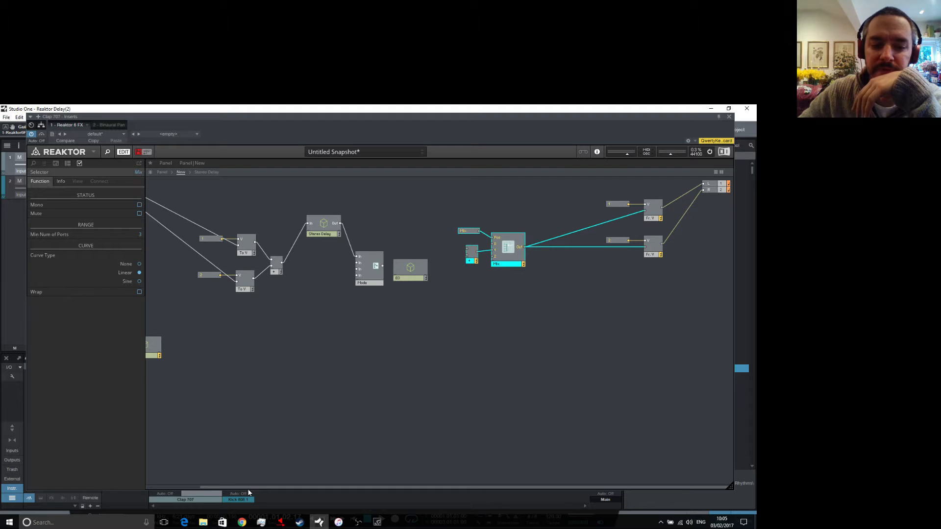
drag(249, 487, 173, 475)
drag(176, 184, 554, 244)
drag(175, 191, 532, 252)
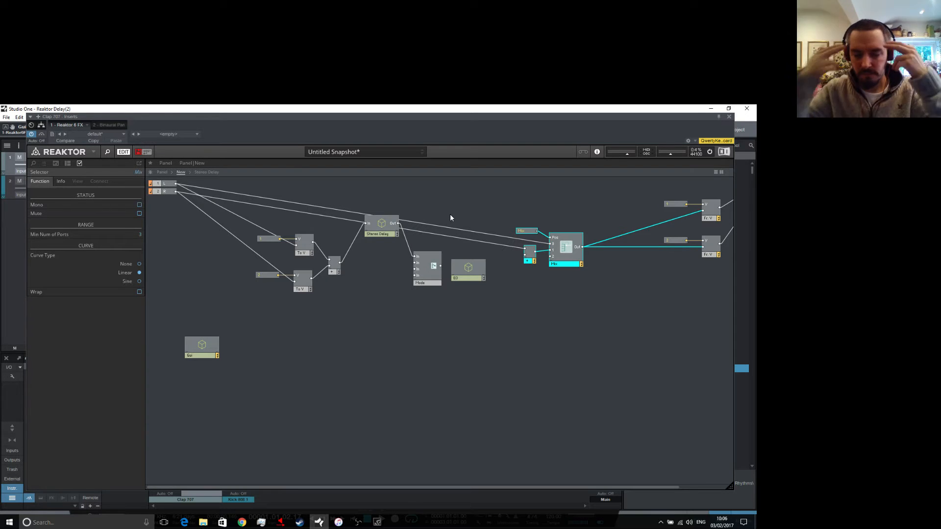
right_click(455, 229)
click(464, 233)
right_click(446, 236)
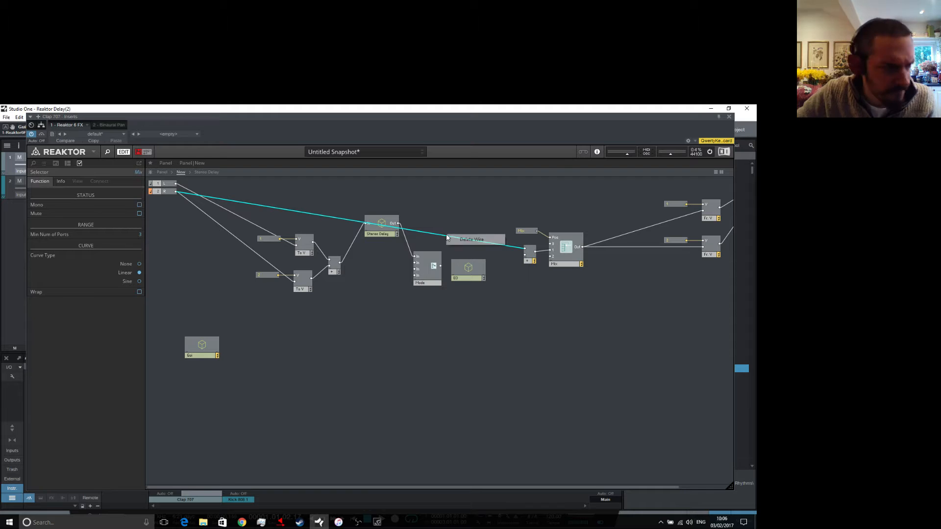
click(478, 240)
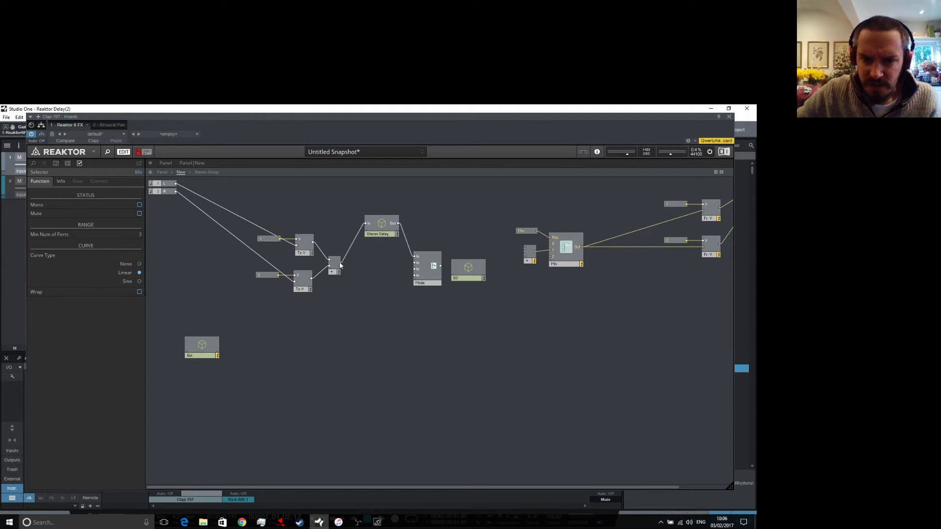
Wire the output of the adder that sums the two To Voice modules to input 0 of the Mix module.
drag(339, 264, 550, 244)
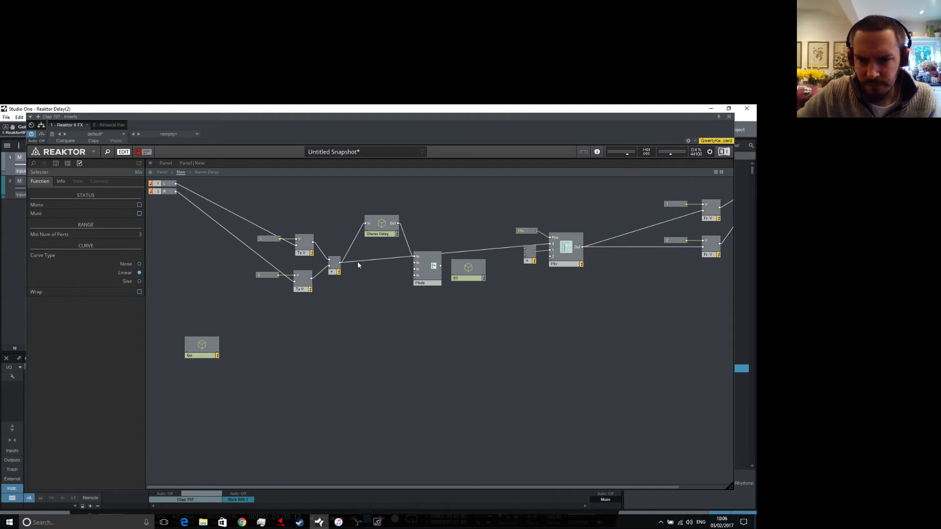
Wire the summed input to the adder feeding Mix, and place an Out Port on the far side of the EQ macro.
drag(340, 262, 529, 254)
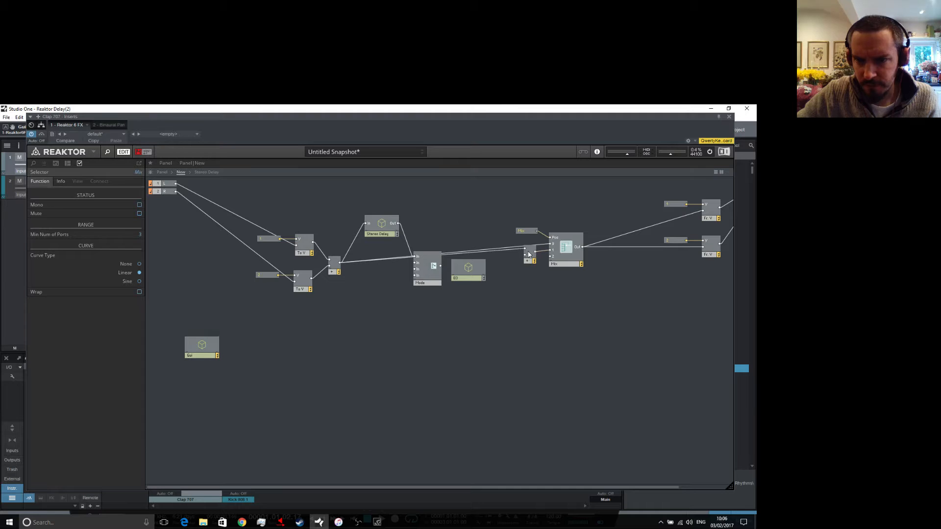
double_click(468, 270)
right_click(503, 319)
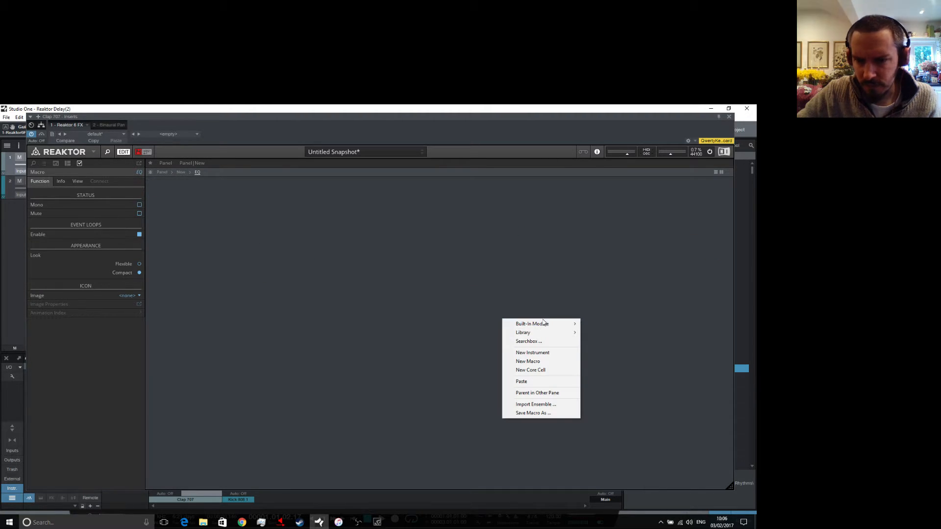
mouse_move(542, 325)
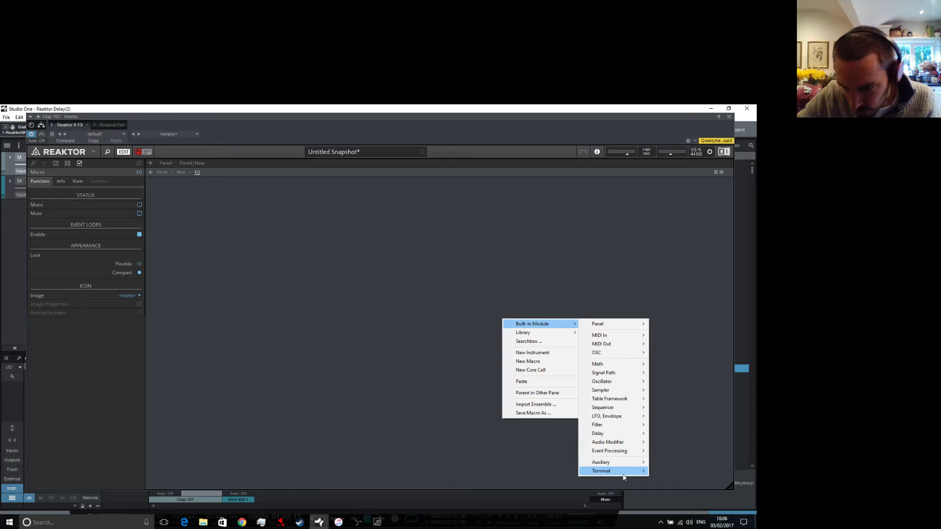
mouse_move(623, 472)
click(670, 420)
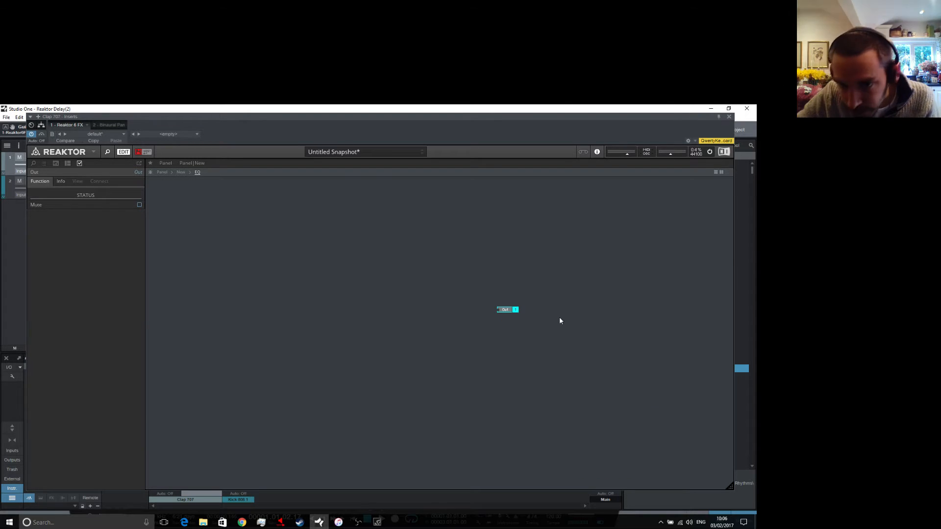
drag(508, 311, 630, 302)
Add an In Port at the start of the EQ macro, opposite the Out Port.
right_click(187, 303)
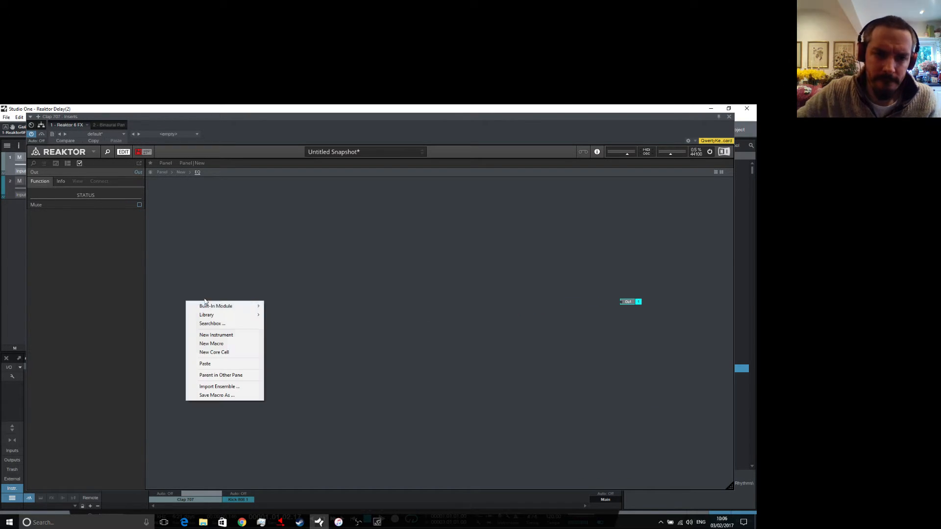
mouse_move(209, 310)
mouse_move(313, 455)
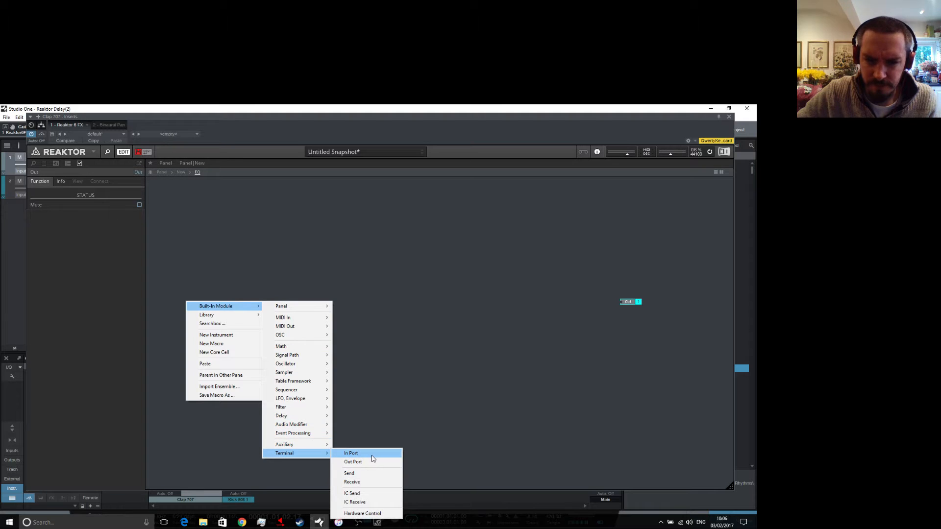
click(364, 455)
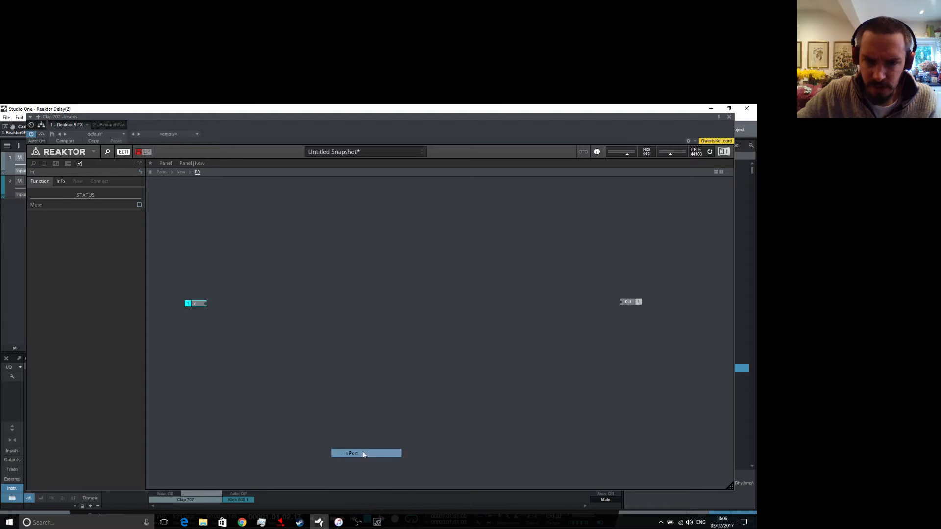
In the parent structure, wire the Mode selector's output into the EQ macro and the EQ output into the mix section.
double_click(462, 316)
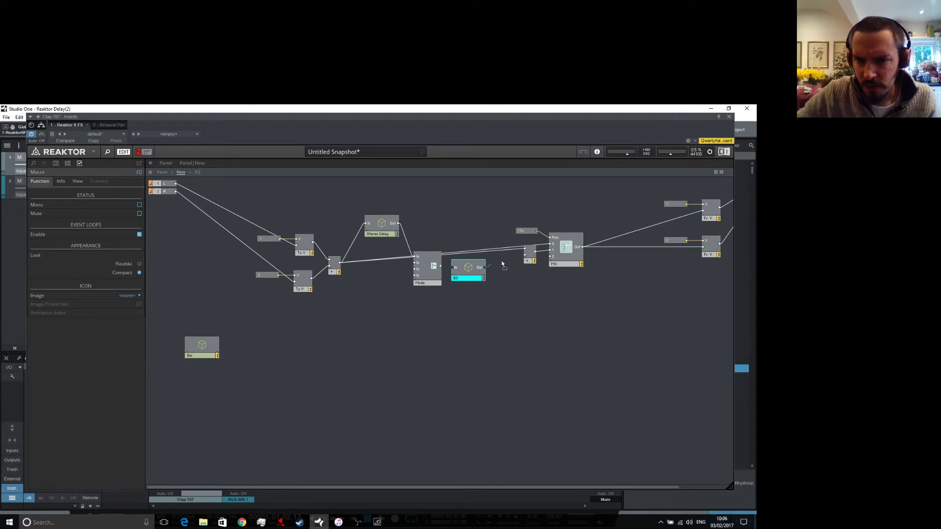
drag(485, 267, 553, 256)
drag(440, 266, 457, 268)
Add a High Shelf EQ filter inside the EQ macro and place it just before the Out port.
double_click(466, 268)
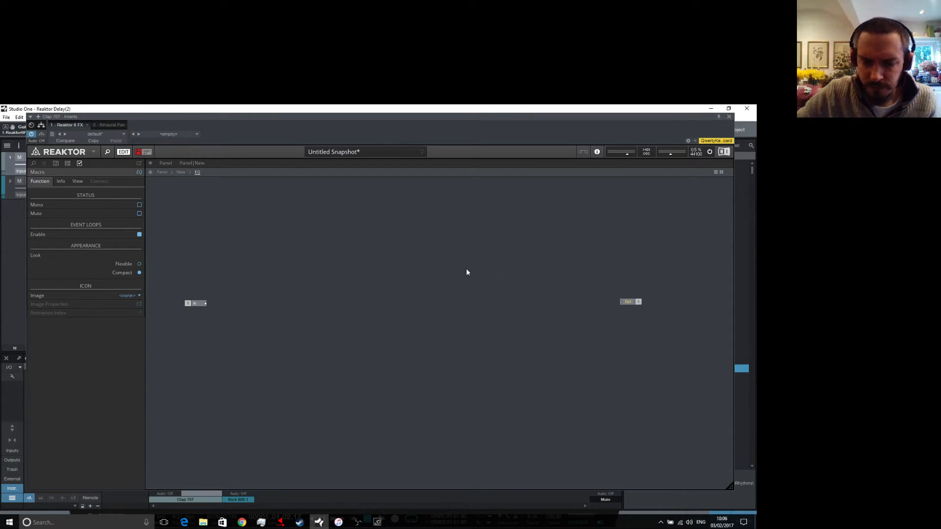
right_click(244, 266)
mouse_move(281, 268)
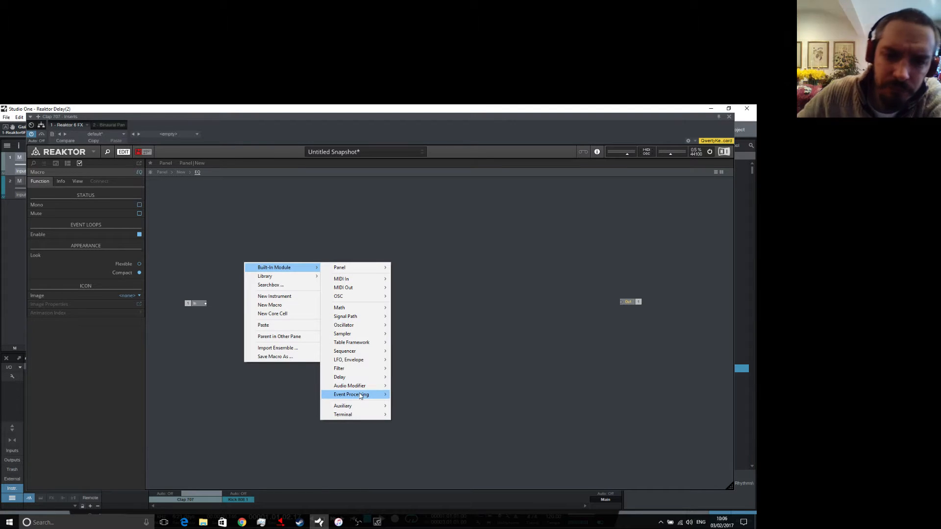
mouse_move(361, 396)
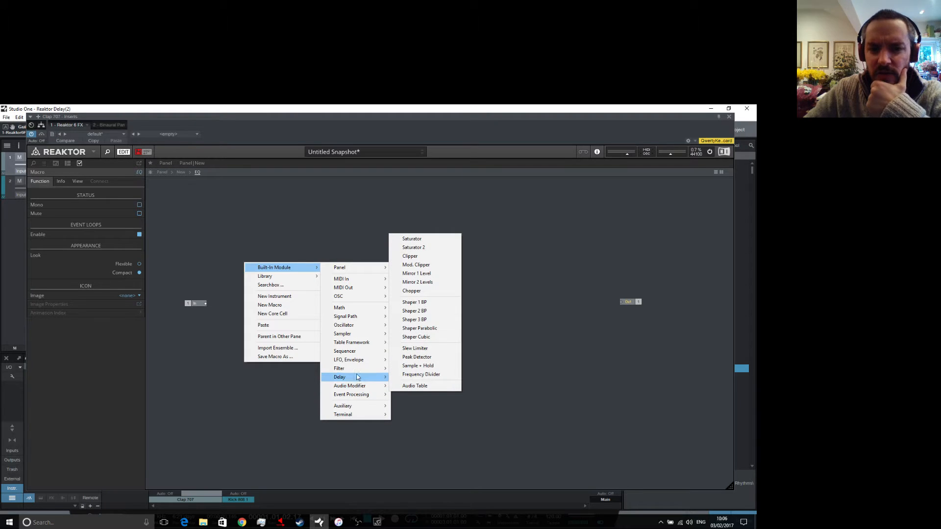
mouse_move(356, 371)
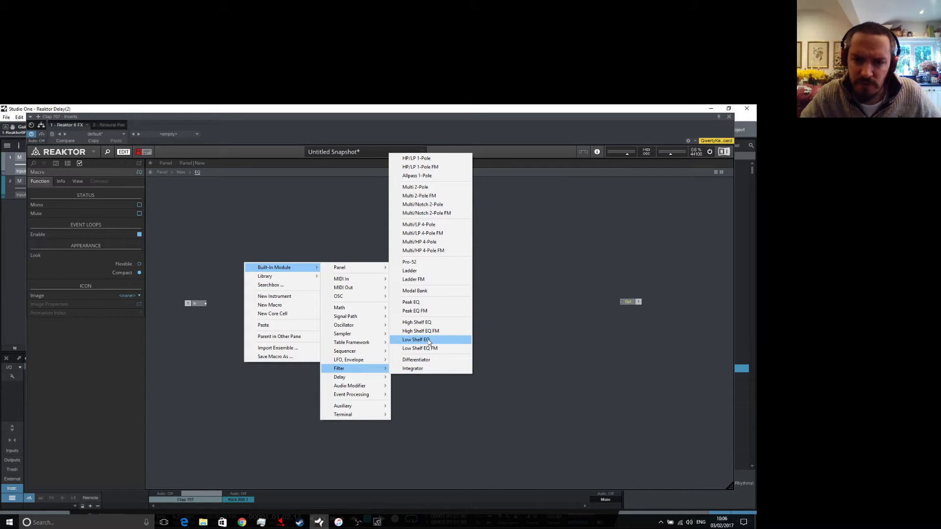
click(431, 323)
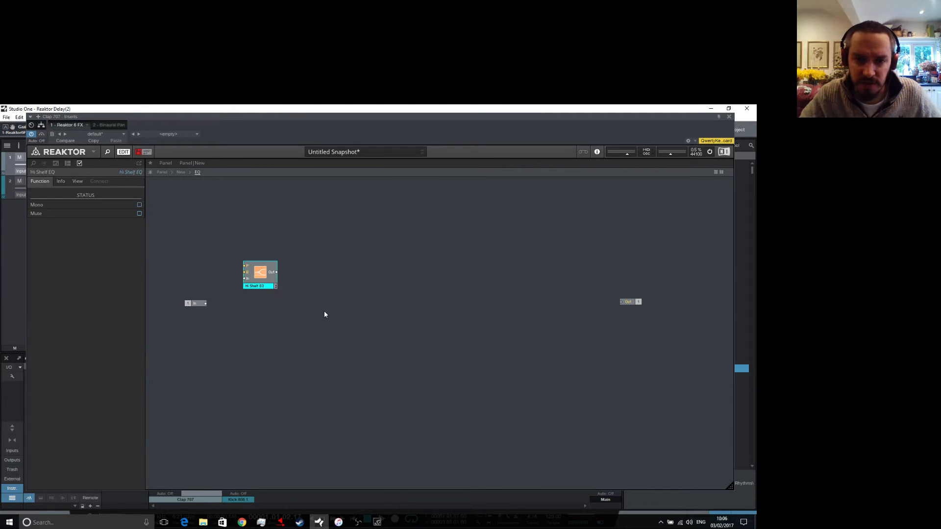
drag(269, 283, 526, 309)
Add a Low Shelf EQ filter after the In port and wire the In port to its signal input.
right_click(246, 301)
mouse_move(308, 307)
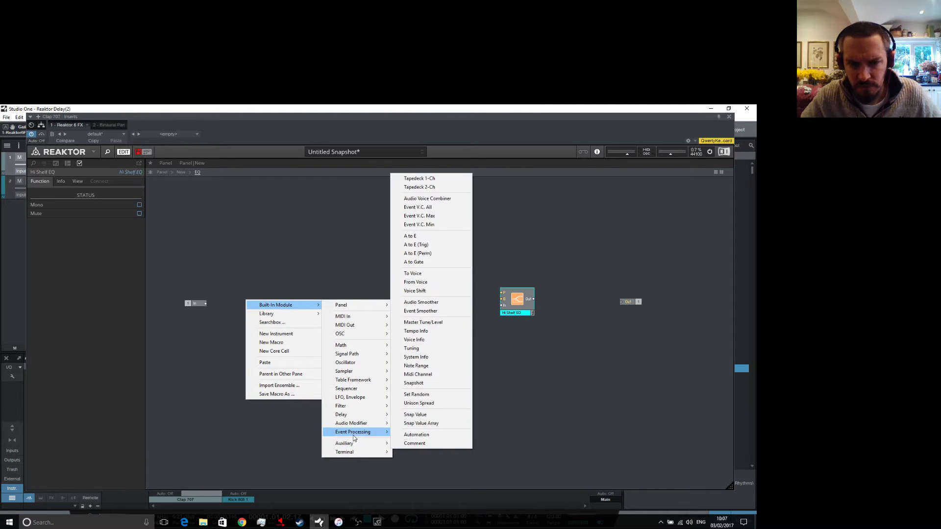
mouse_move(355, 412)
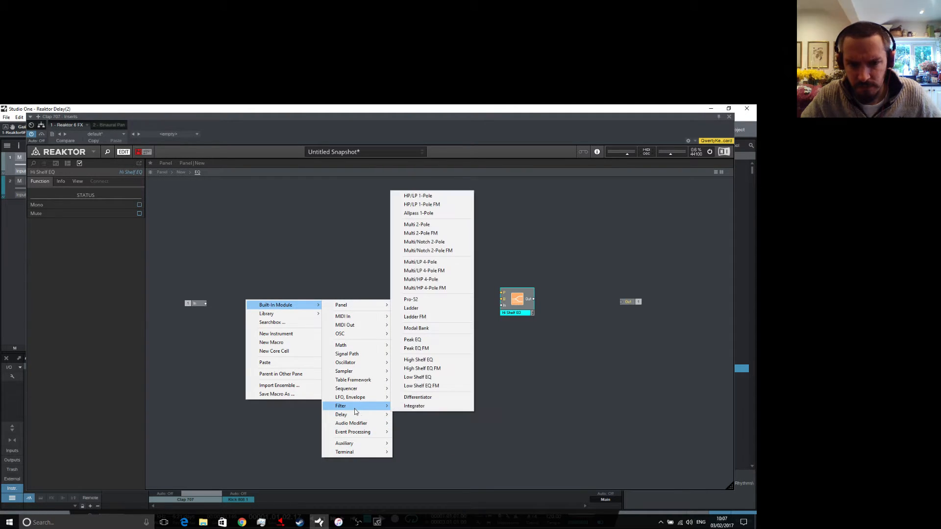
click(447, 380)
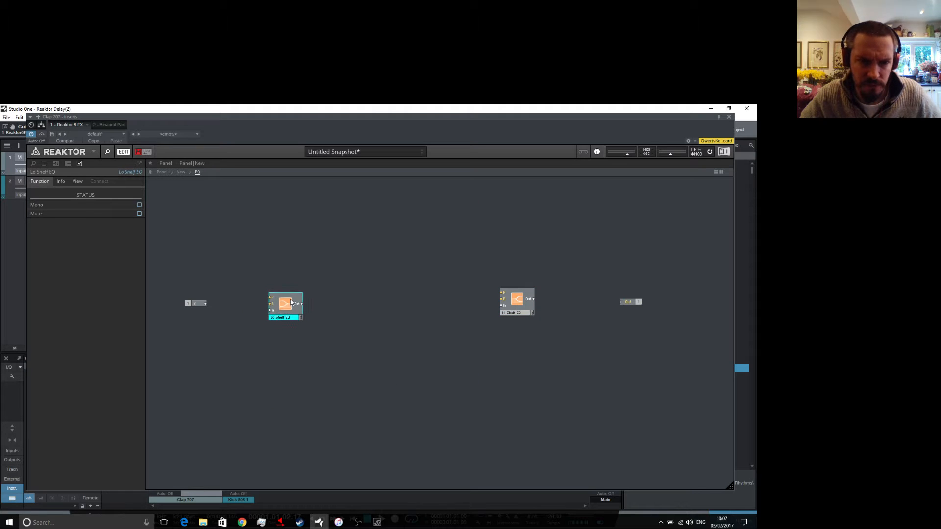
drag(205, 304, 272, 304)
right_click(412, 351)
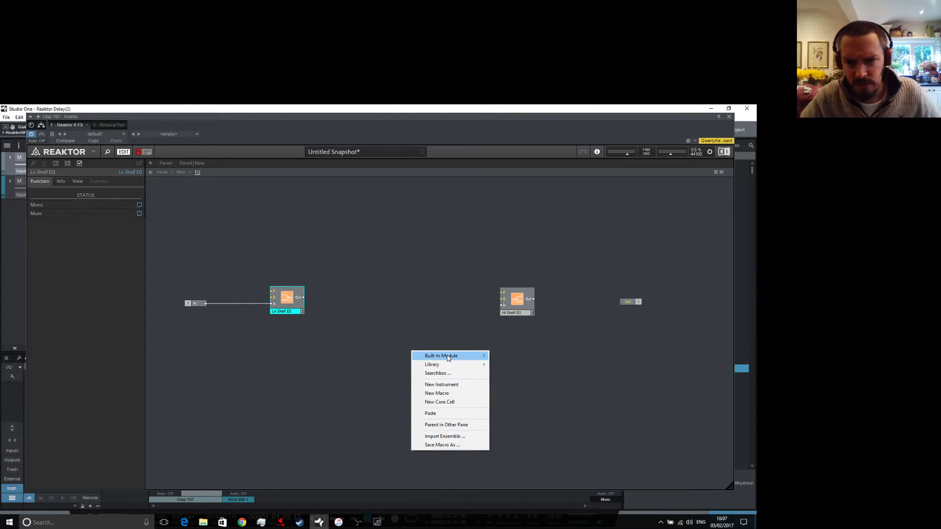
mouse_move(510, 424)
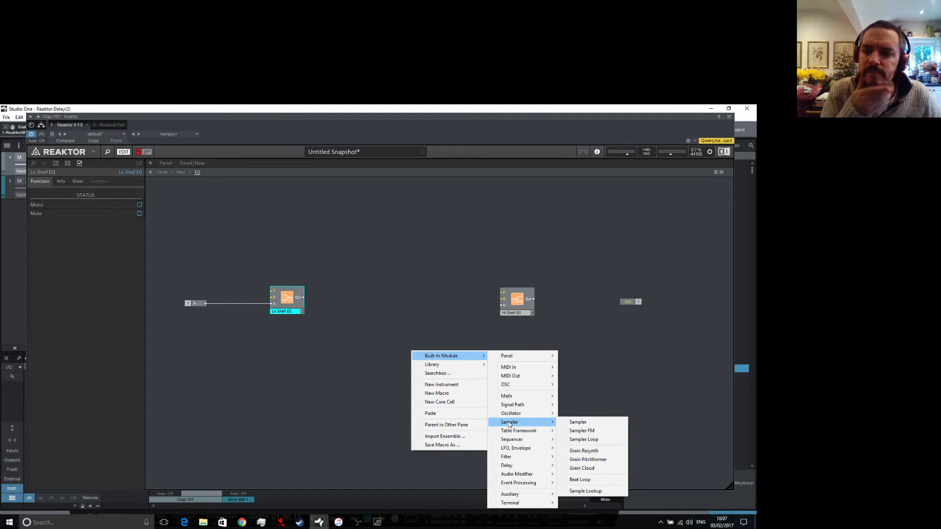
click(318, 367)
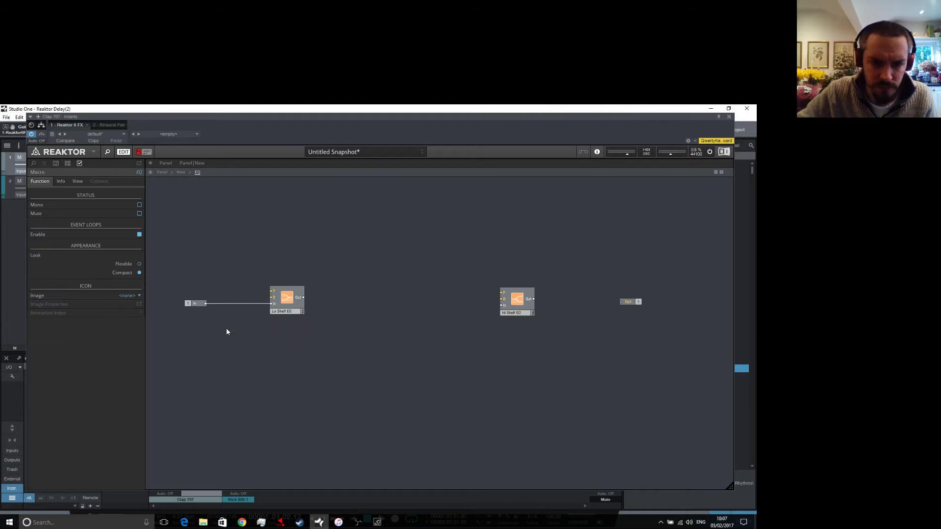
Add a Peak EQ filter and place it next to the Low Shelf EQ, between the two shelf filters.
right_click(232, 347)
mouse_move(274, 355)
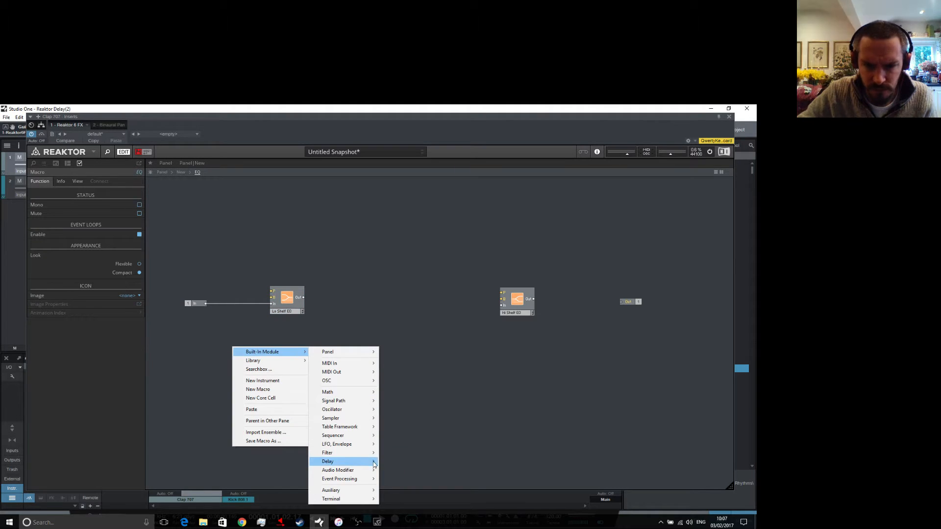
mouse_move(373, 455)
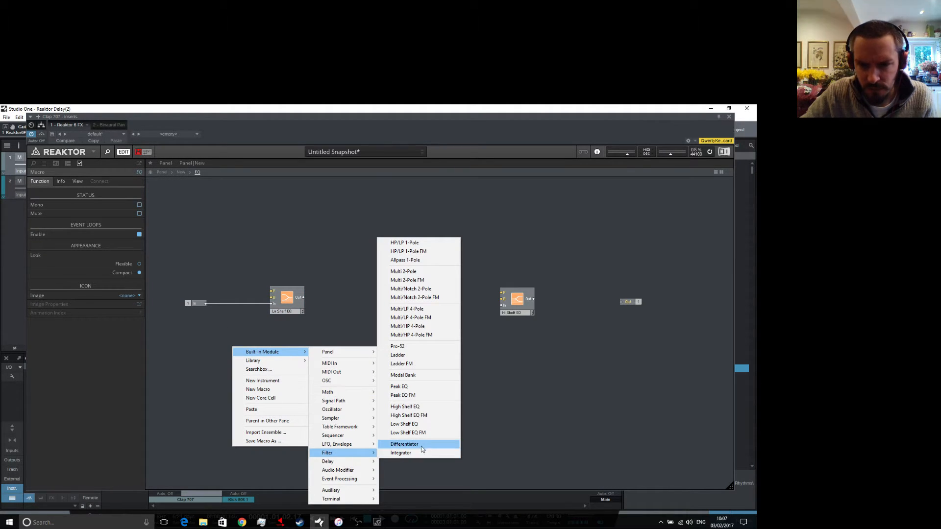
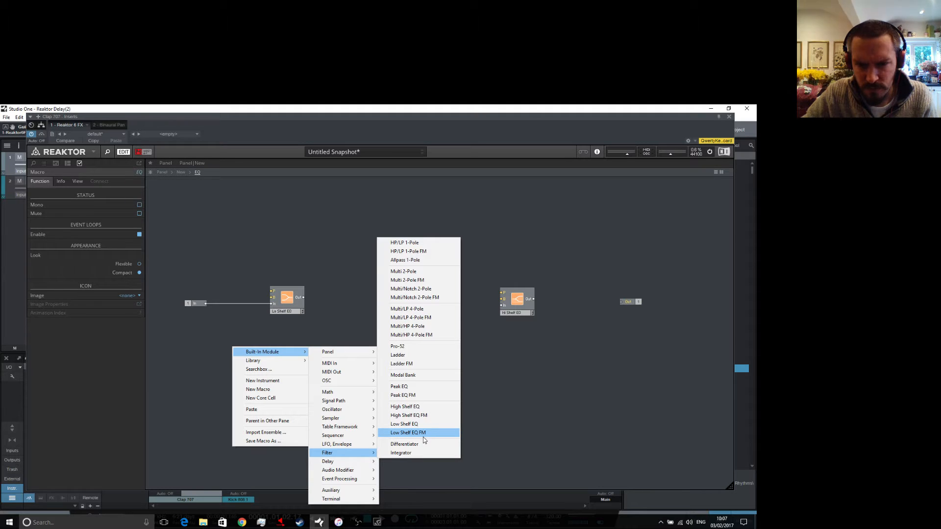
click(438, 388)
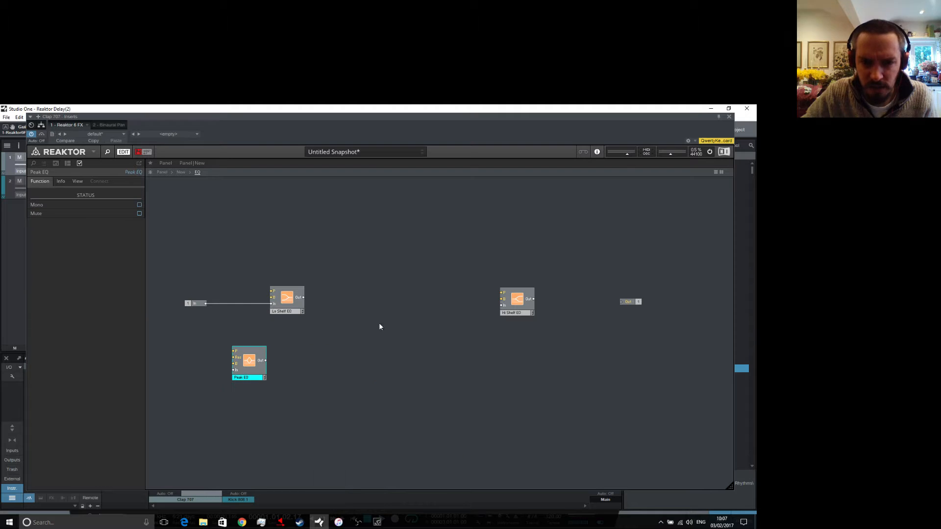
drag(251, 365, 368, 300)
Add a second Peak EQ filter between the first Peak EQ and the High Shelf EQ.
right_click(420, 300)
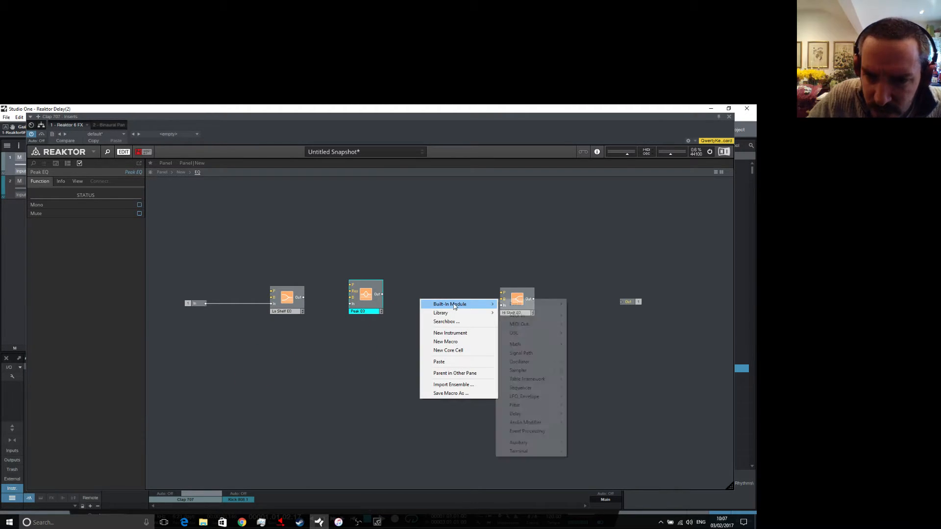
mouse_move(460, 305)
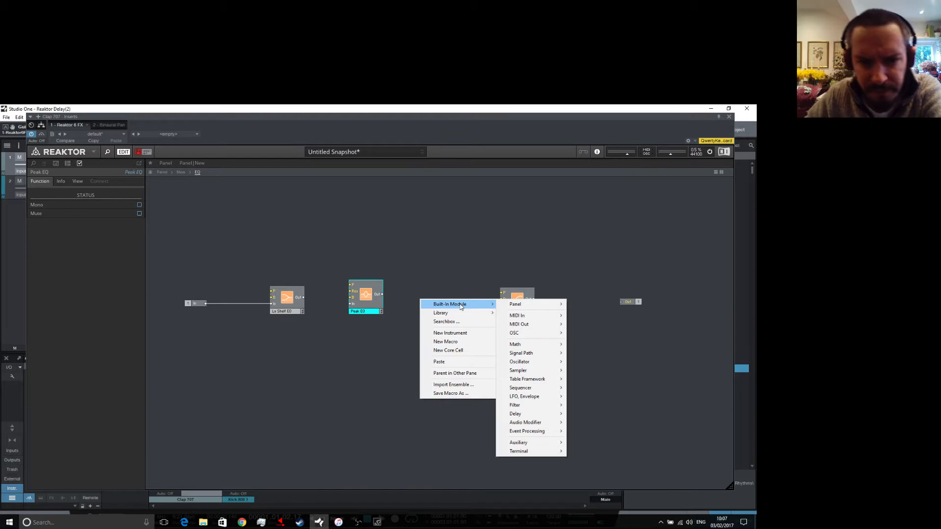
mouse_move(515, 306)
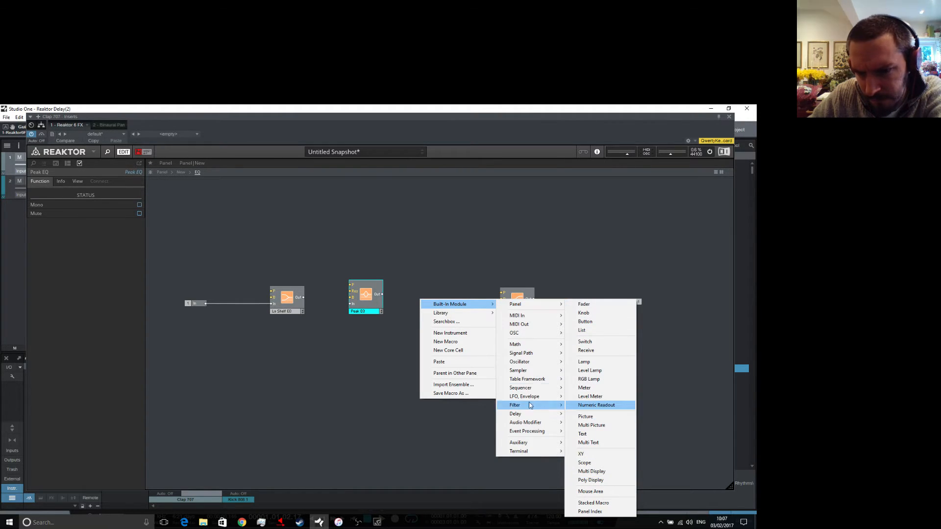
mouse_move(532, 398)
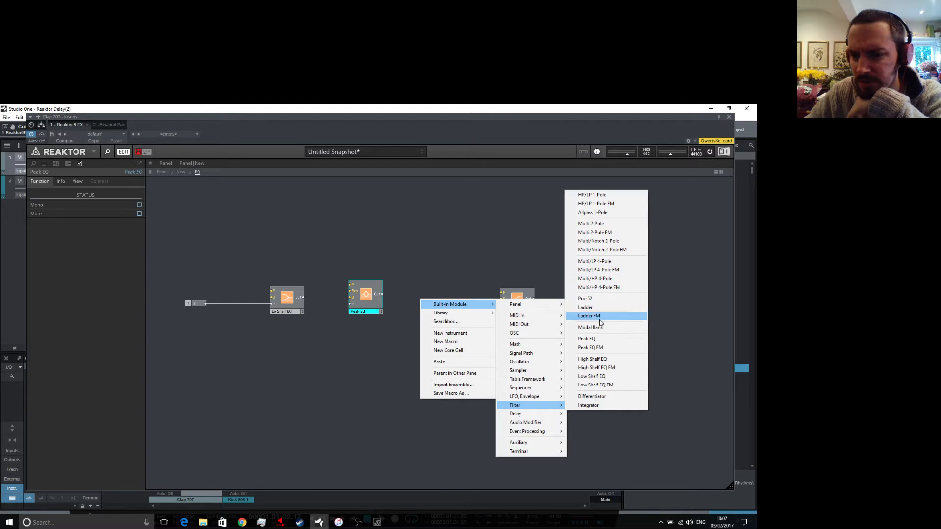
click(612, 339)
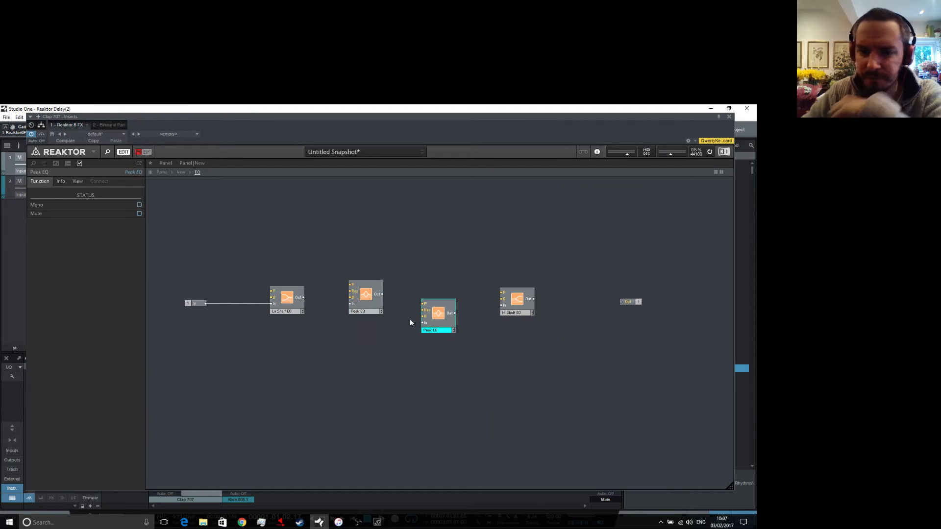
Wire the Low Shelf EQ, both Peak EQs and the High Shelf EQ in series to the Out port.
drag(303, 298, 423, 322)
drag(500, 307, 623, 302)
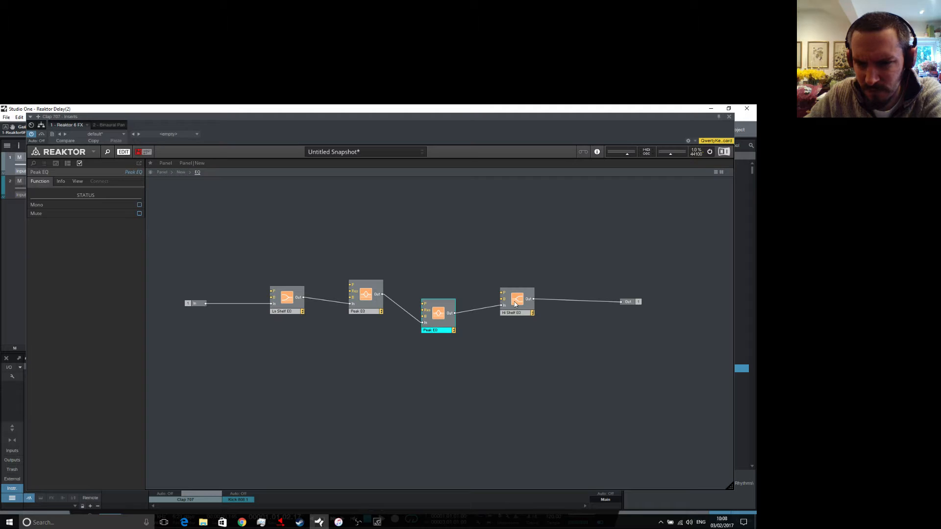
mouse_move(501, 301)
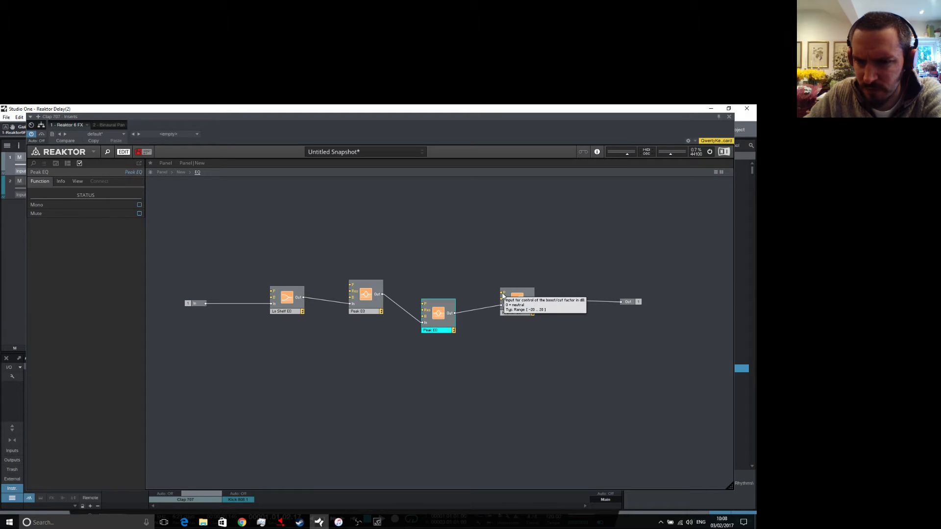
click(530, 367)
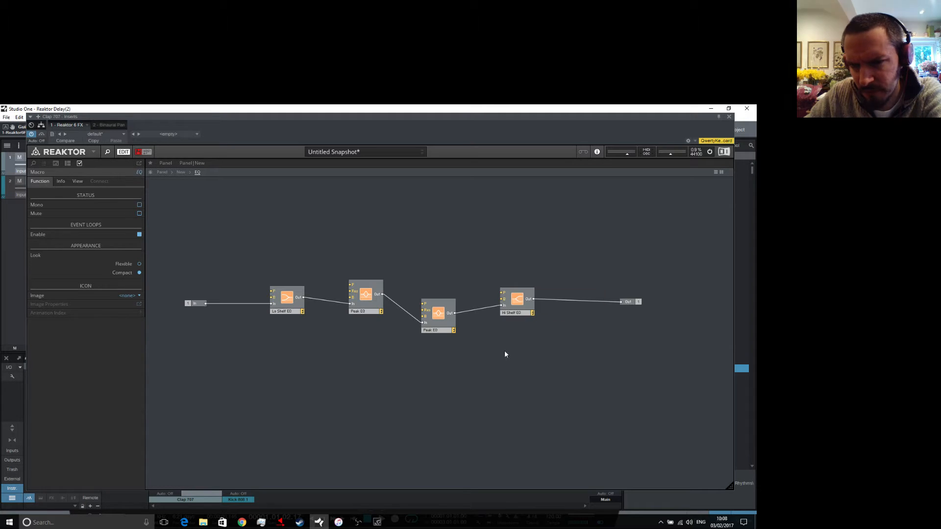
Add a High Shelf EQ FM filter in the free space above the filter chain.
right_click(464, 228)
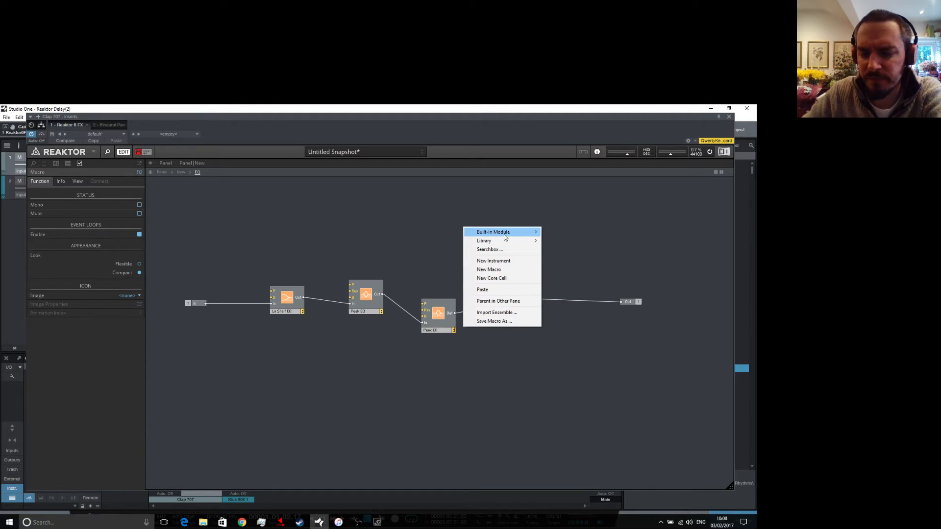
mouse_move(504, 233)
mouse_move(581, 358)
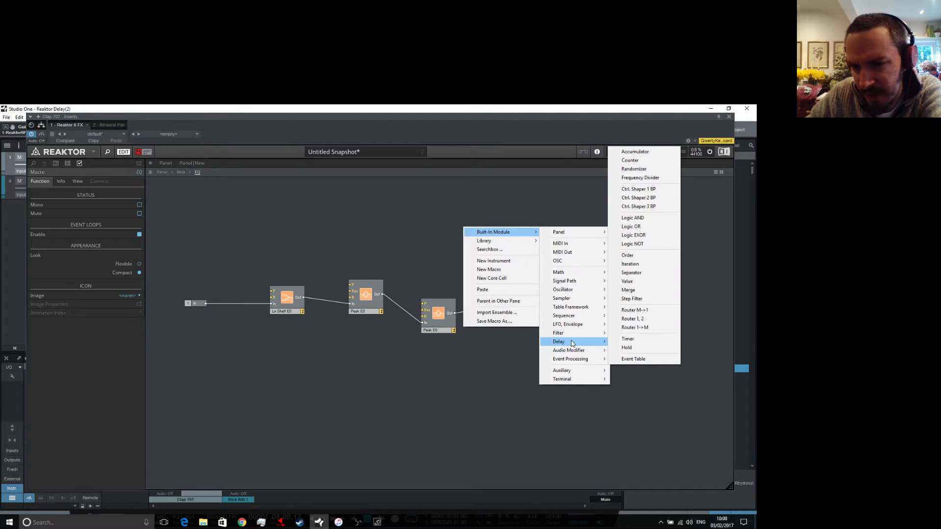
mouse_move(571, 336)
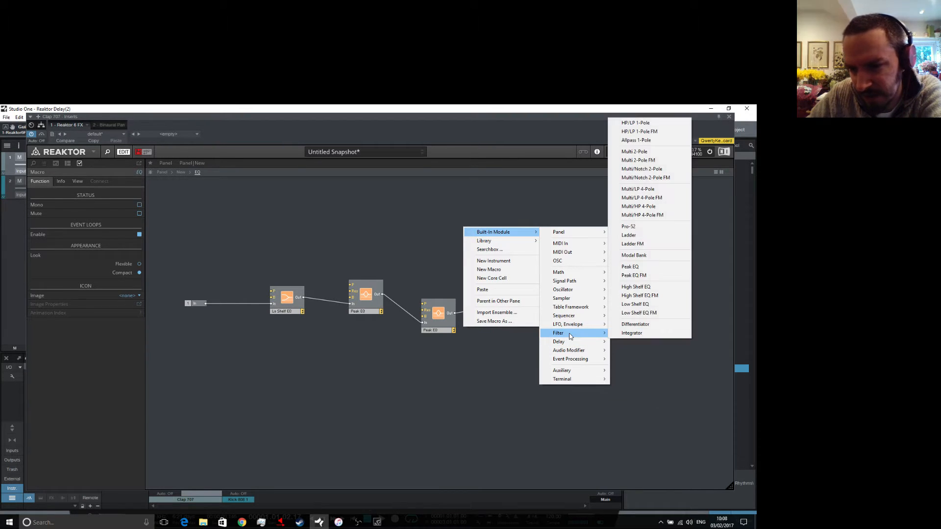
click(639, 295)
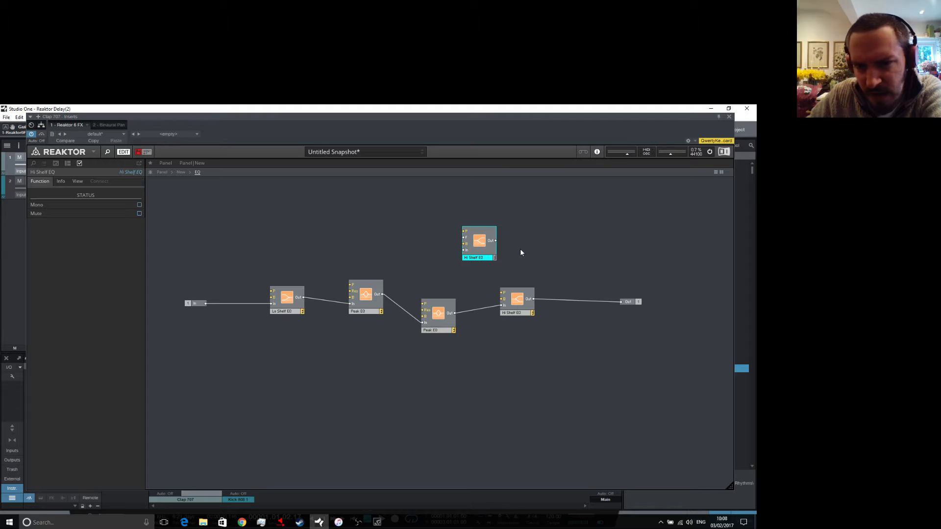
Delete the unconnected Hi Shelf EQ and rearrange the wired filters and In and Out ports so the chain's cables run straight.
right_click(481, 237)
click(505, 288)
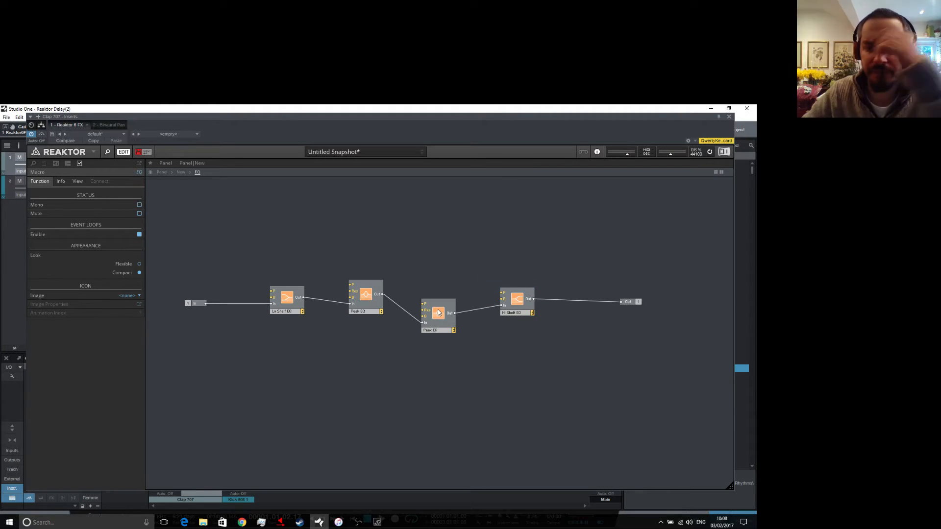
drag(440, 327, 436, 296)
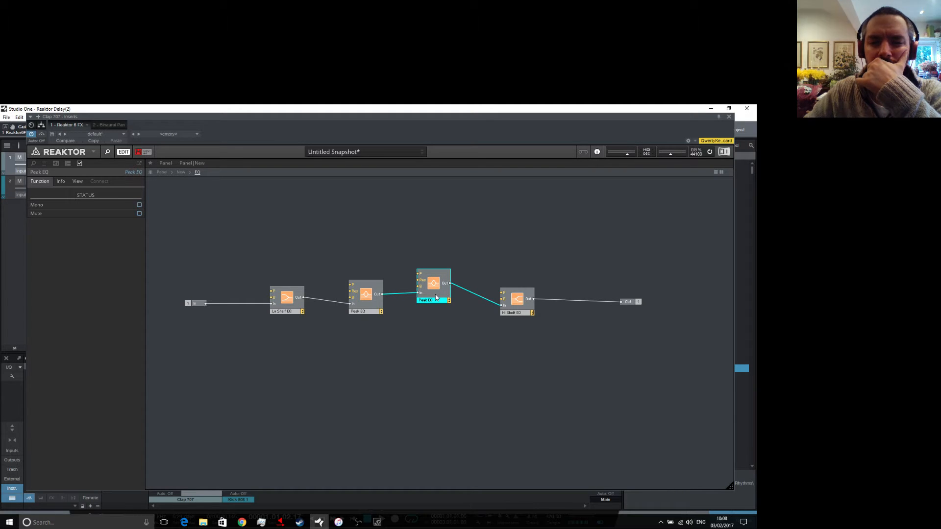
drag(522, 314, 519, 292)
drag(632, 304, 589, 279)
drag(288, 308, 297, 314)
drag(203, 305, 235, 312)
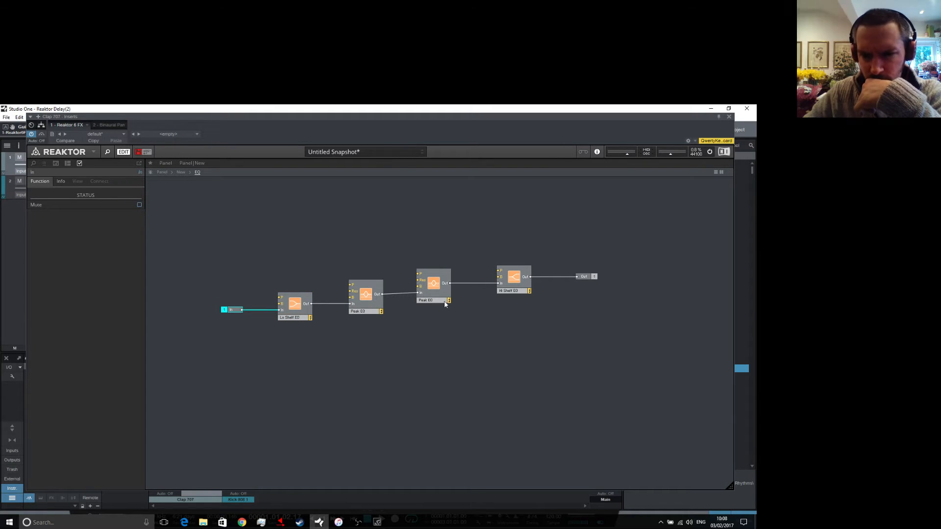
drag(435, 295, 434, 296)
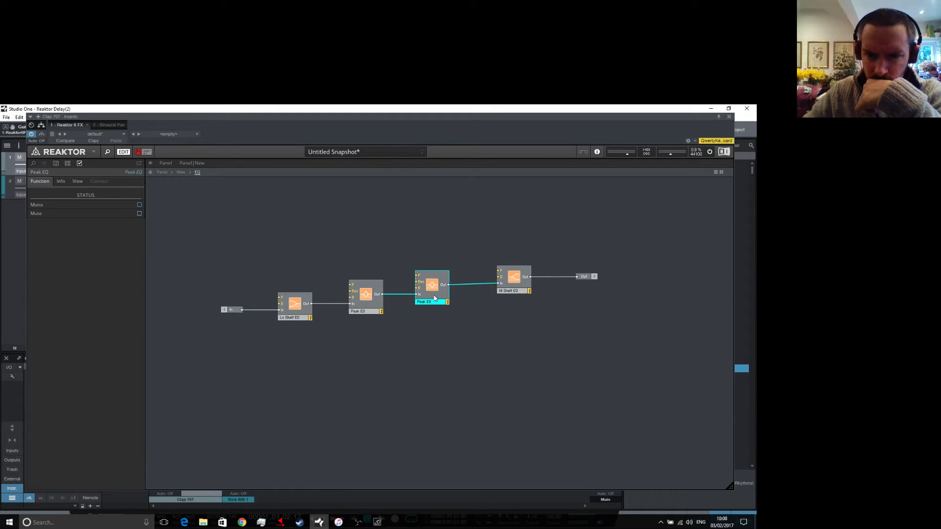
drag(510, 287, 505, 288)
click(587, 277)
drag(586, 277, 572, 279)
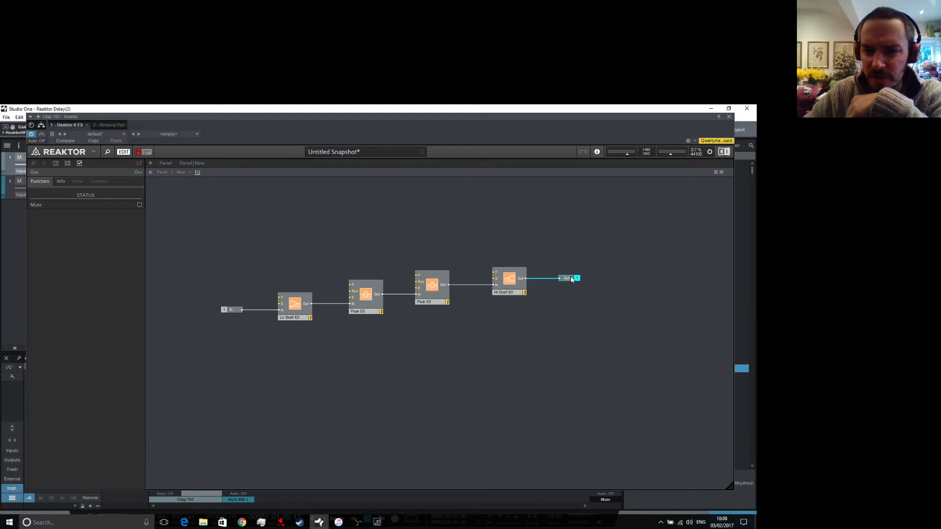
On the instrument's main panel, turn up the Mix knob and move the Mode switch into free space beside the other controls.
double_click(491, 351)
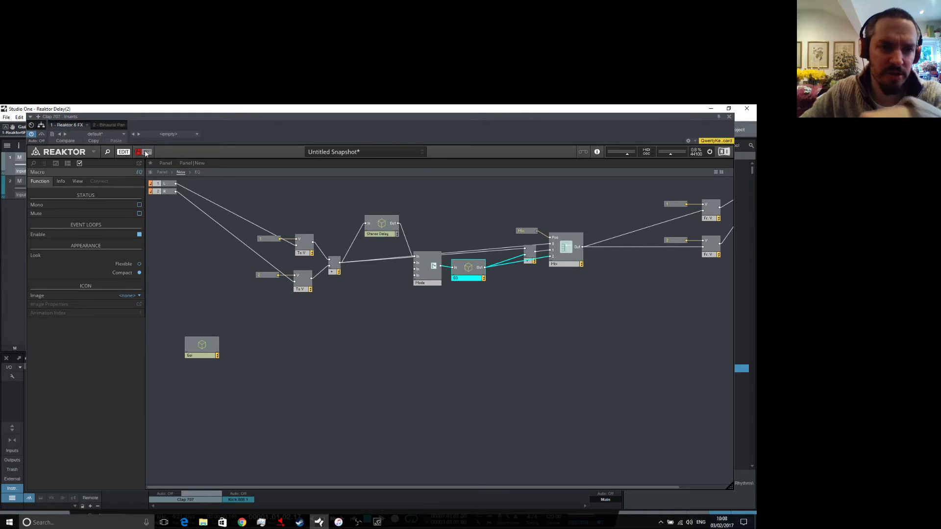
click(162, 172)
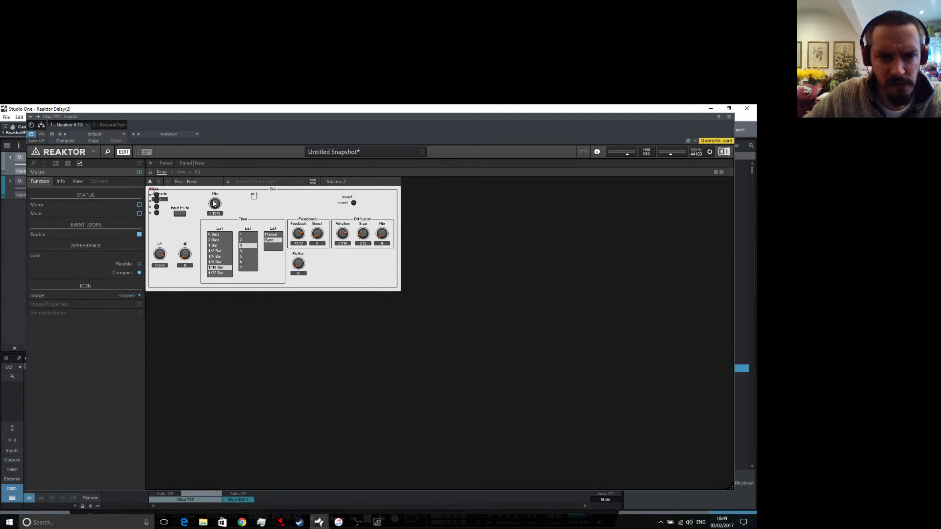
drag(217, 207, 217, 196)
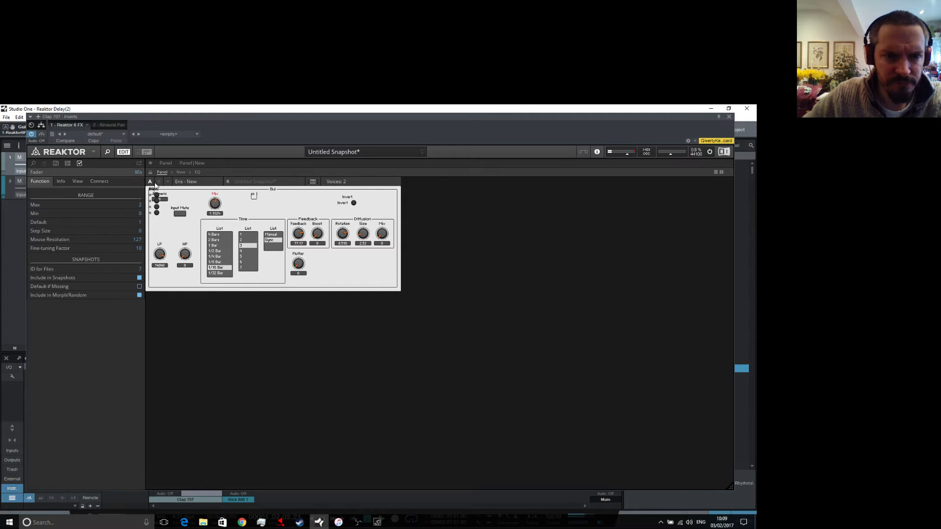
drag(156, 195, 497, 240)
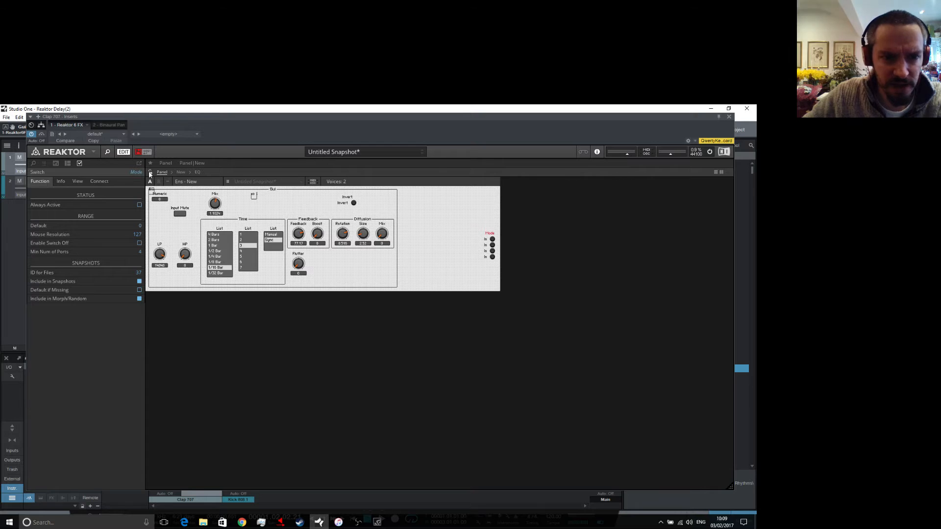
Select the first Mode input and try the delay with Mix at 1 and a lower LP frequency.
click(492, 239)
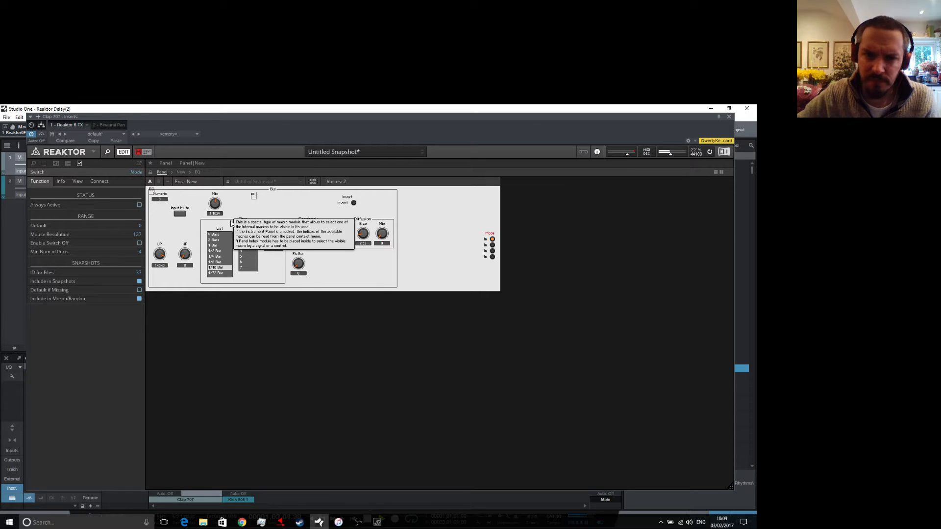
click(216, 205)
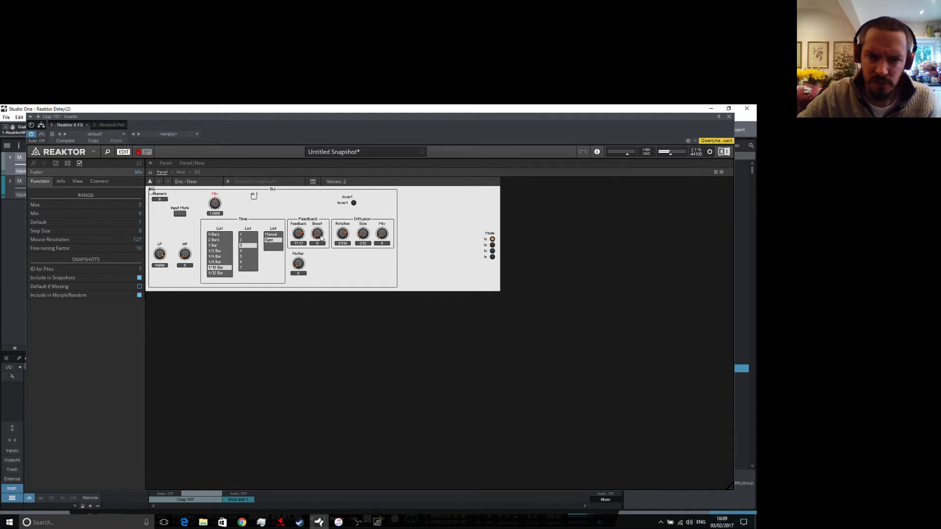
drag(160, 255, 160, 269)
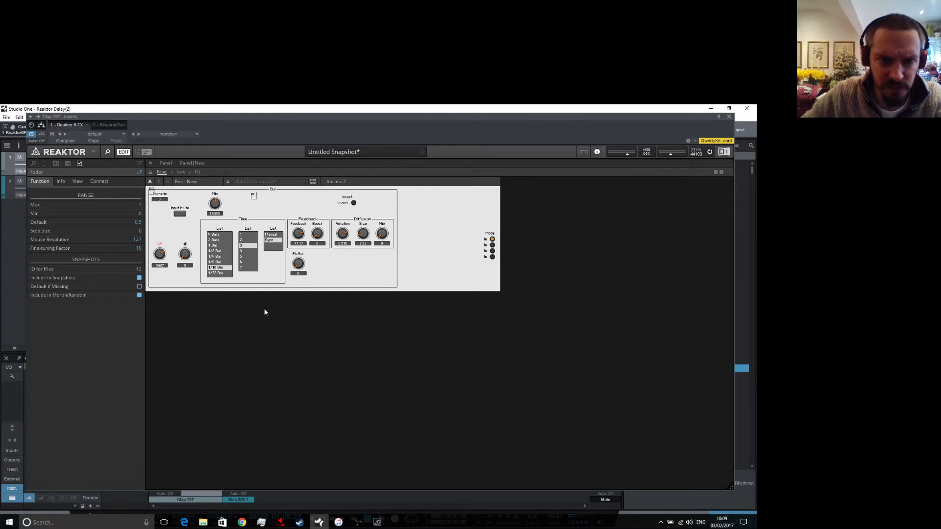
Add a panel Knob inside the EQ macro above the Lo Shelf EQ and show its view properties.
click(198, 171)
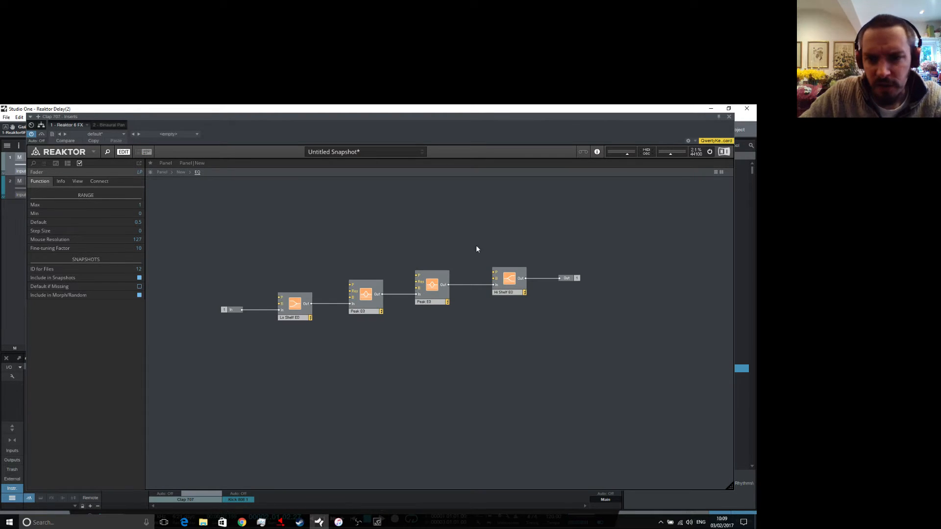
right_click(234, 218)
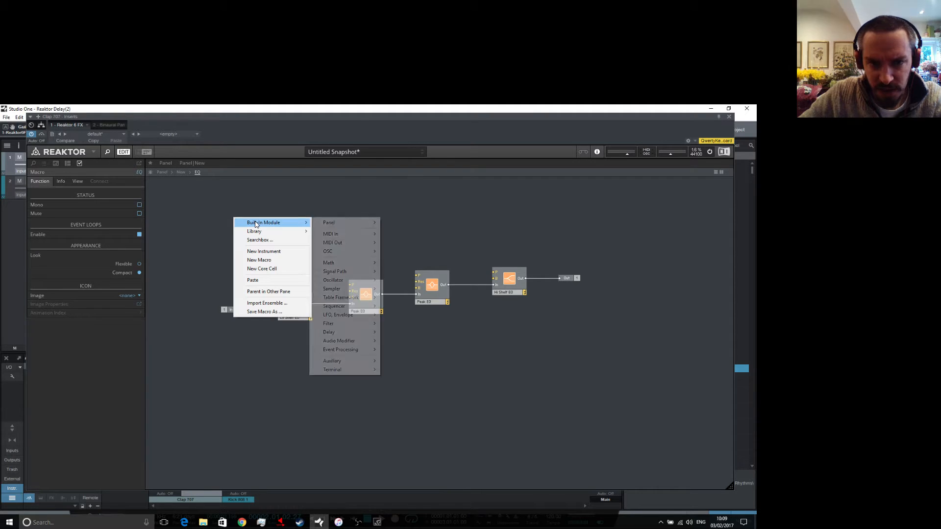
click(447, 207)
right_click(249, 257)
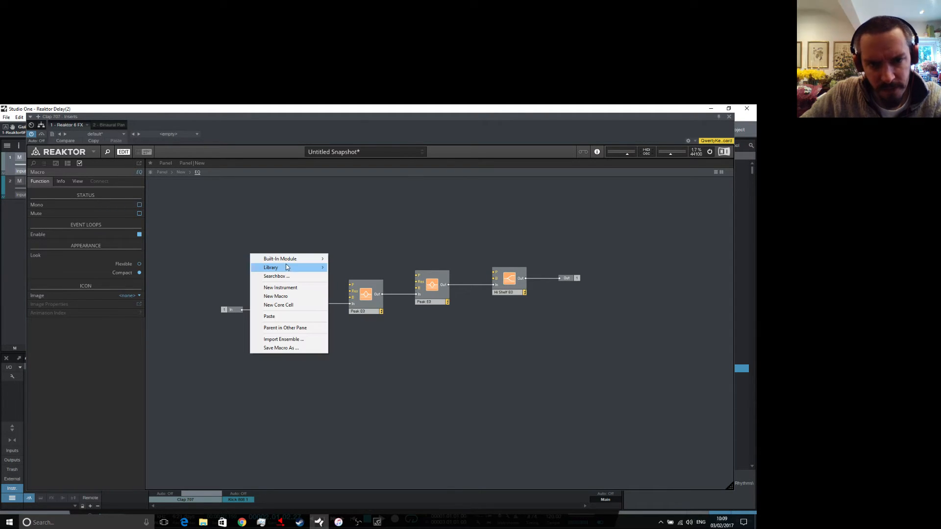
click(286, 226)
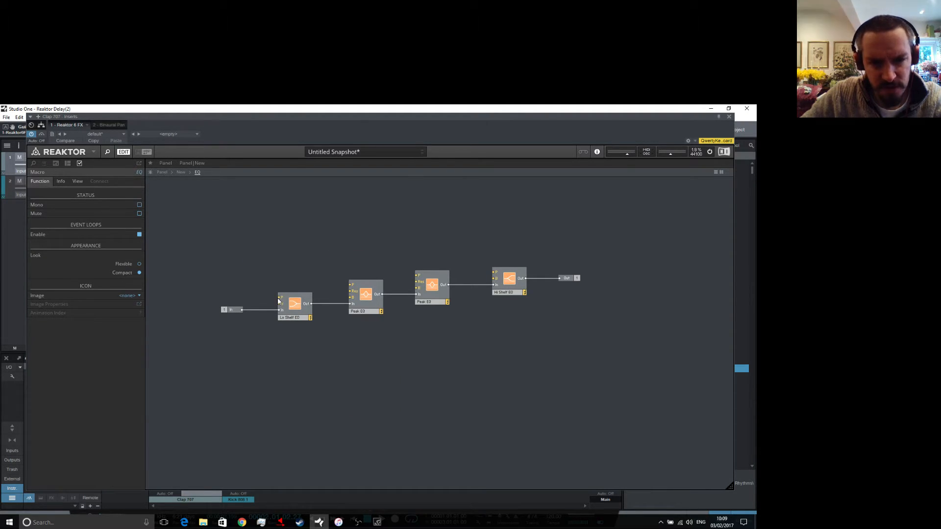
mouse_move(280, 302)
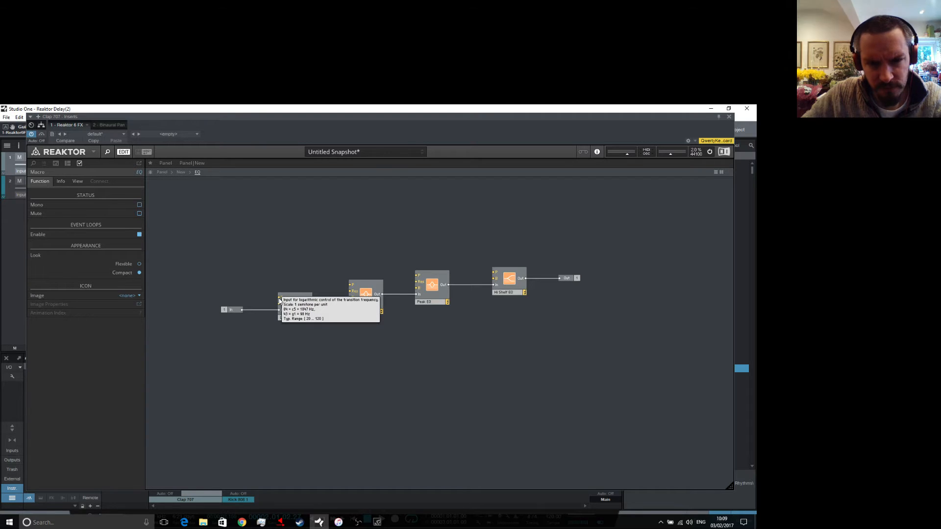
right_click(251, 247)
mouse_move(308, 254)
mouse_move(371, 255)
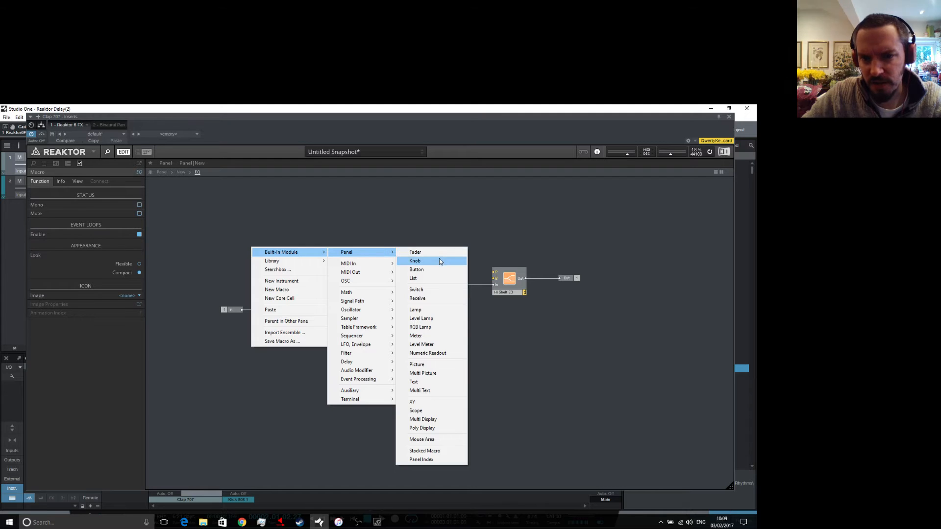
click(414, 261)
click(77, 182)
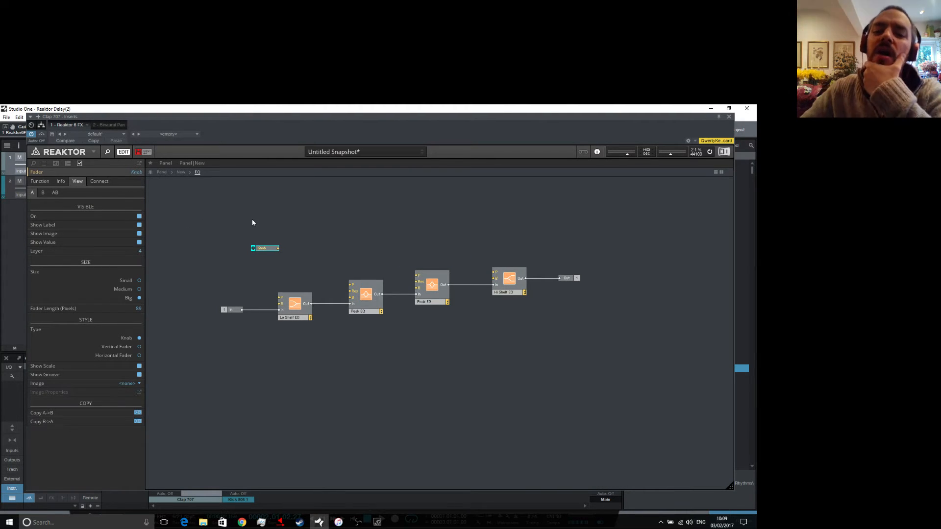
Move the new knob closer to the Lo Shelf EQ's inputs.
right_click(264, 244)
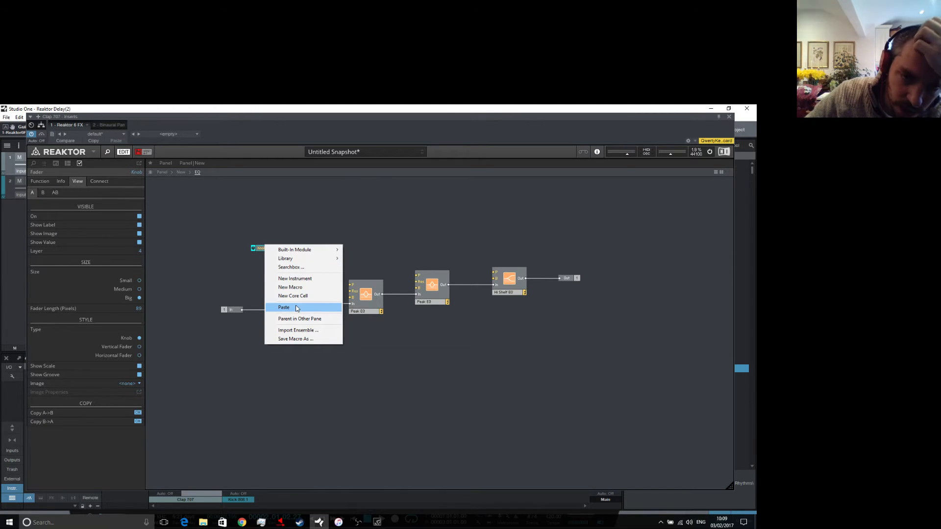
click(296, 308)
right_click(265, 248)
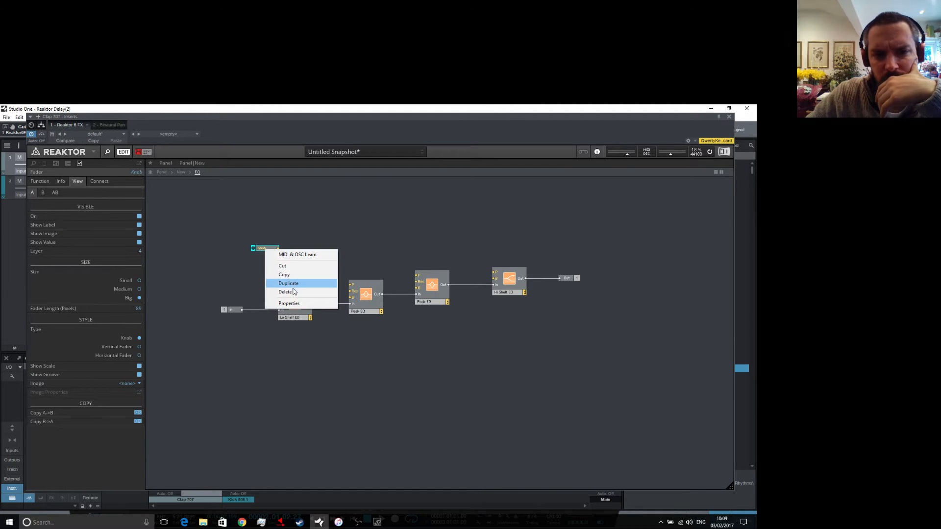
click(253, 231)
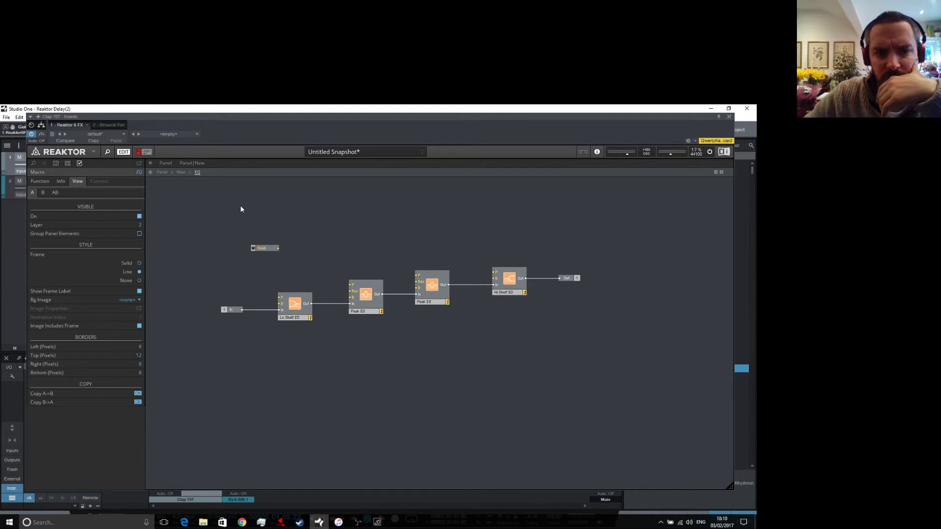
click(271, 249)
In the Gui macro, copy the LP knob's control shaper together with its three constants.
double_click(235, 243)
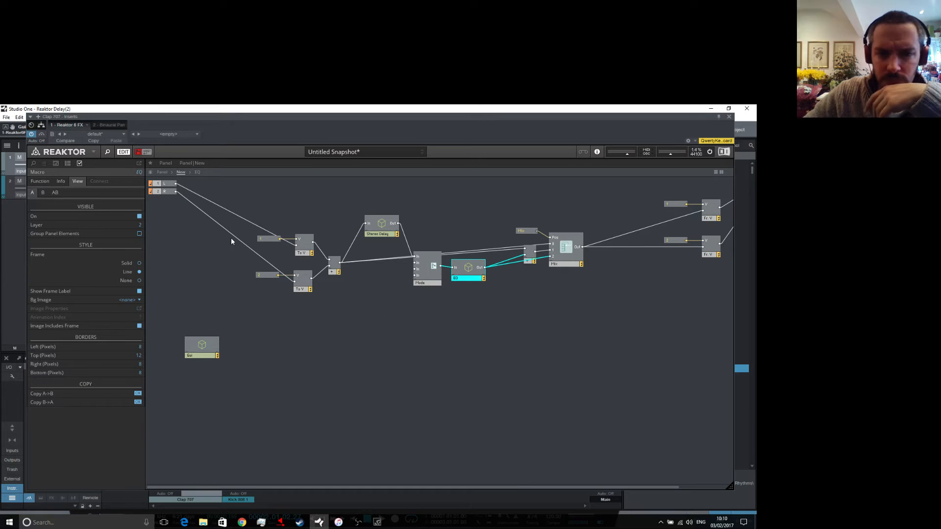
double_click(202, 347)
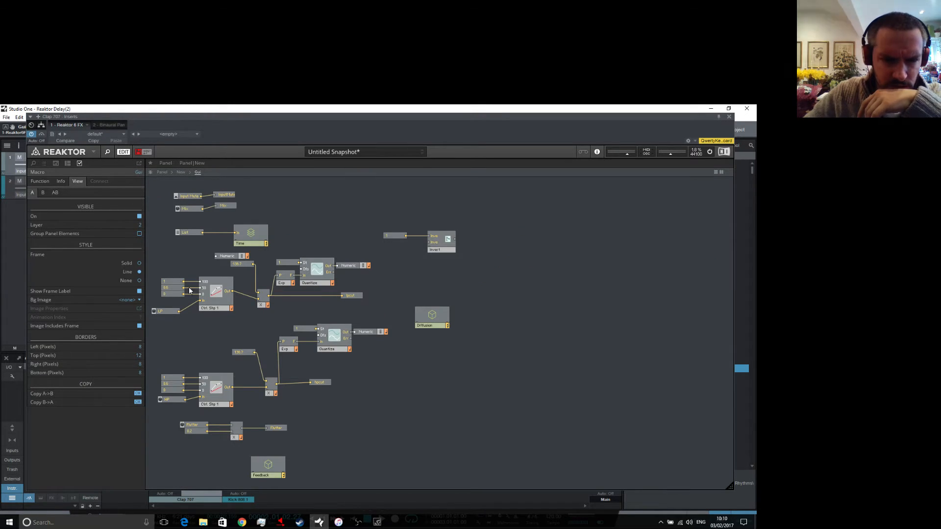
drag(208, 301, 210, 302)
right_click(217, 300)
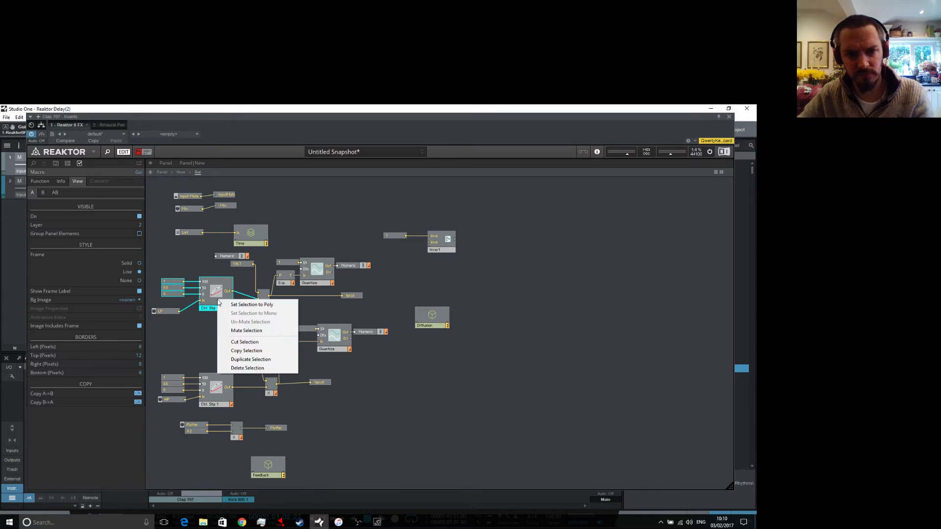
click(266, 351)
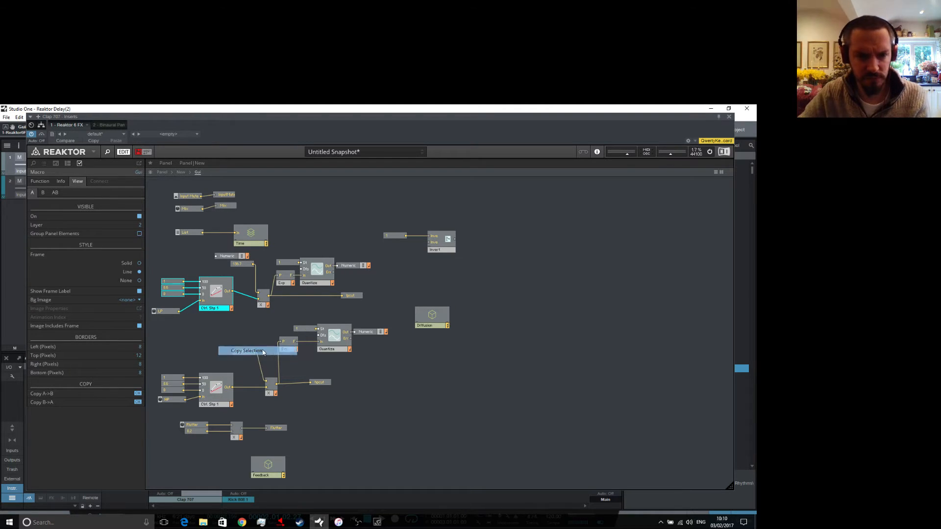
Paste the copied control shaper and constants into the EQ macro, above the filter chain.
click(181, 172)
drag(468, 275, 479, 273)
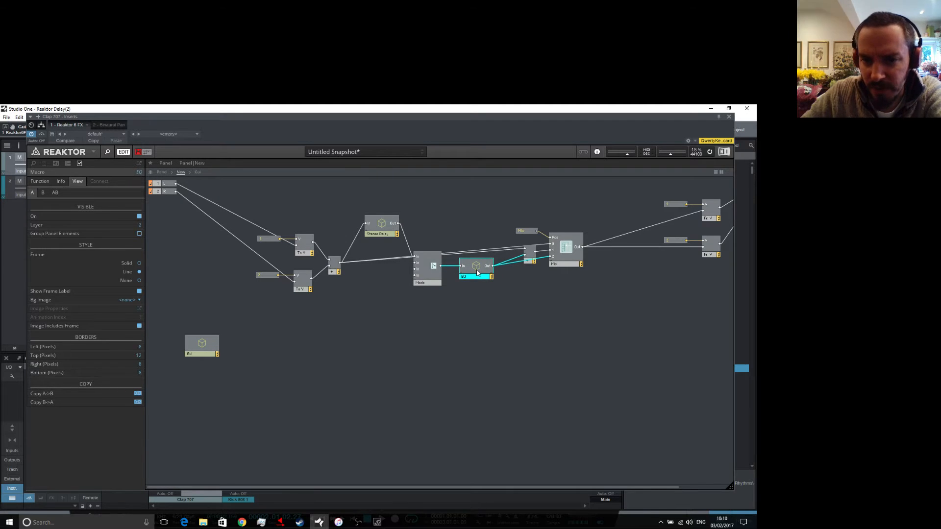
double_click(479, 274)
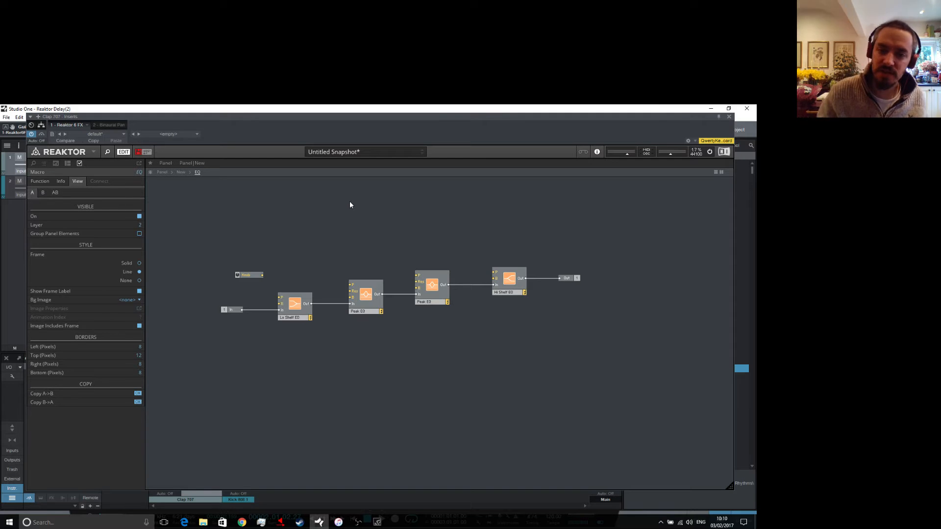
right_click(287, 216)
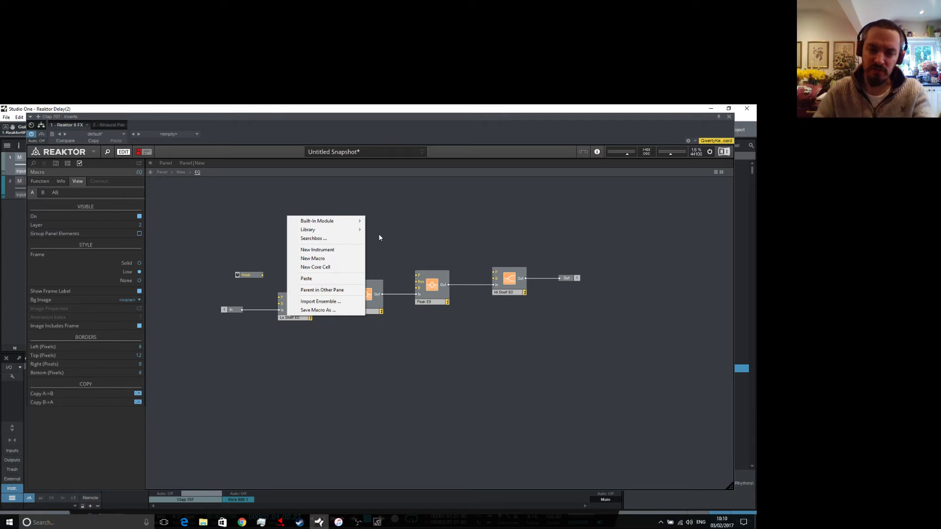
click(305, 278)
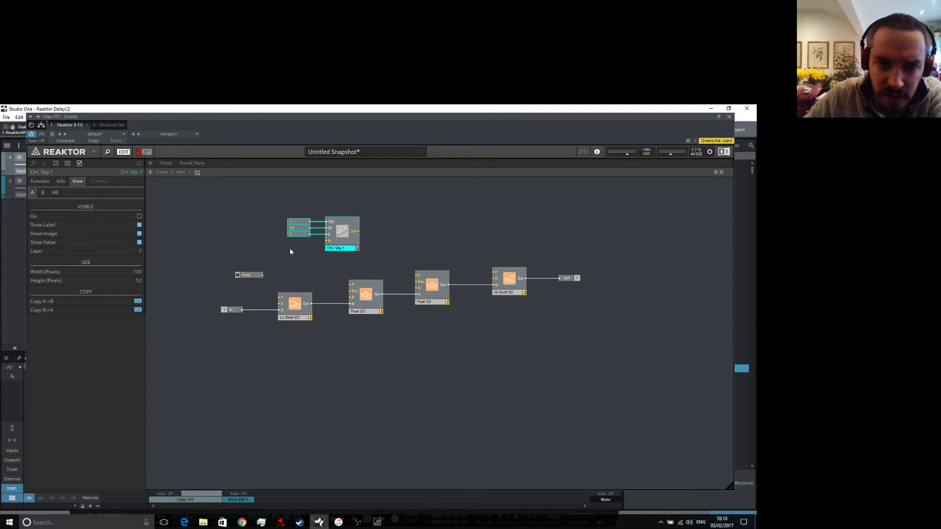
Connect the knob to the control shaper's input and the shaper's output to the Lo Shelf EQ's logarithmic frequency input.
drag(263, 275, 295, 286)
drag(233, 230, 260, 264)
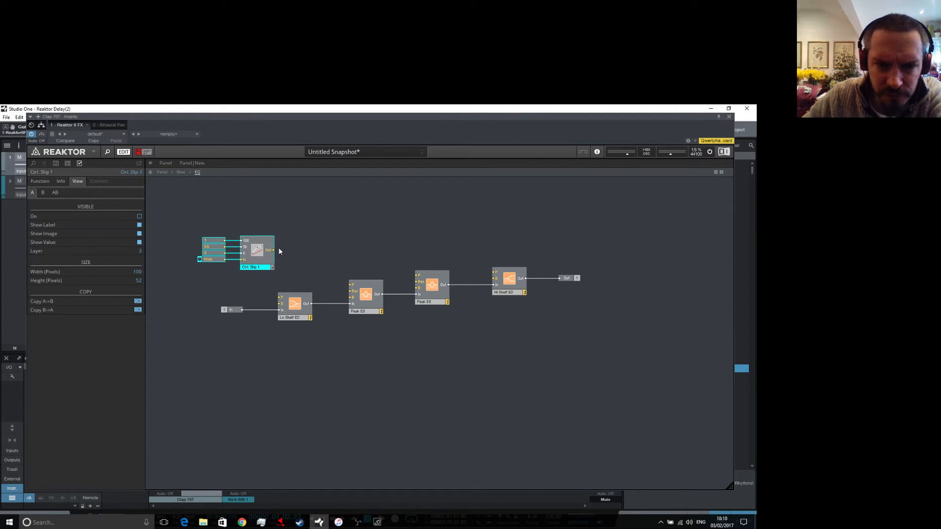
click(284, 310)
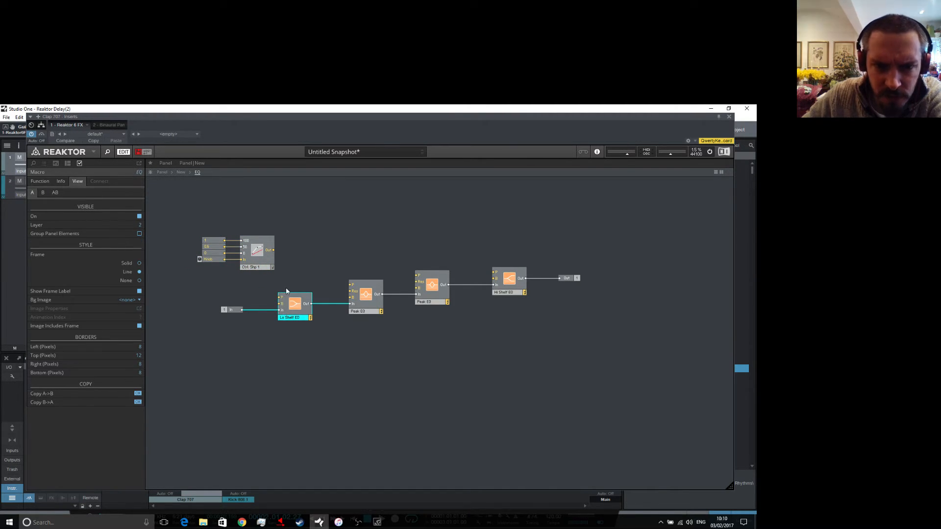
drag(274, 250, 281, 297)
Rename the knob feeding the control shaper to Lo Shelf.
drag(195, 217, 197, 241)
click(213, 261)
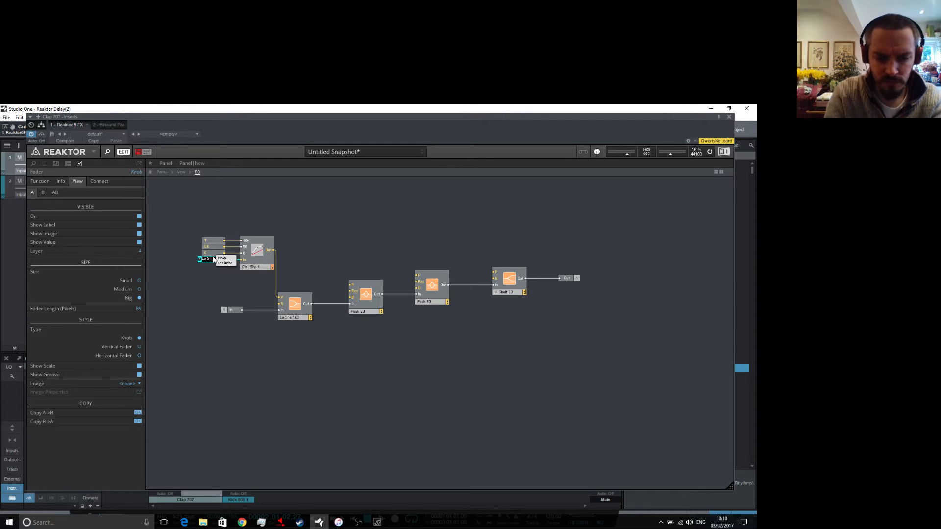
key(Return)
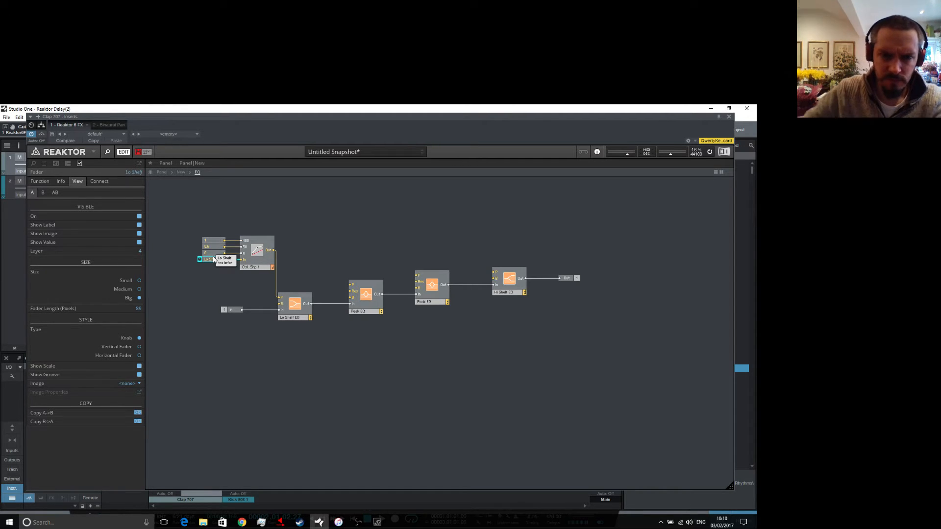
Duplicate the Lo Shelf knob with its control shaper and constants, and connect the duplicate shaper to the Hi Shelf EQ's P input.
click(330, 246)
drag(210, 215, 255, 282)
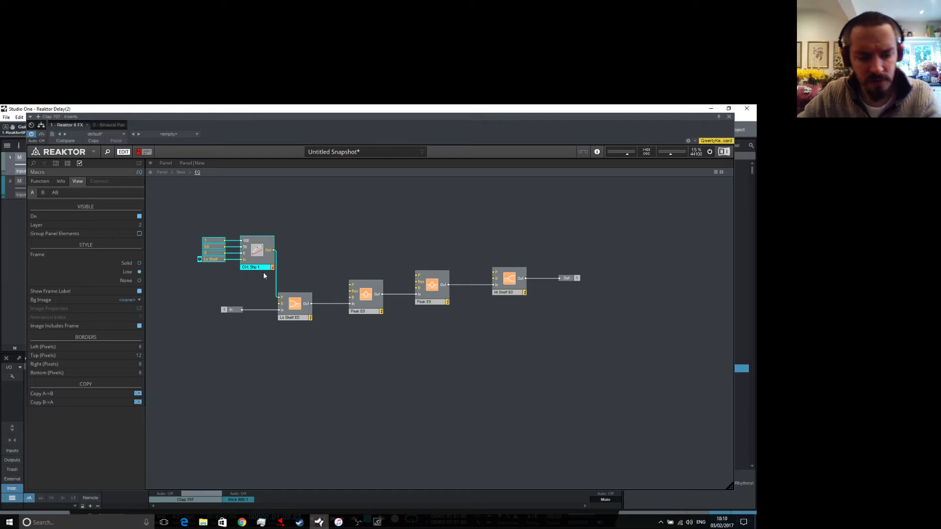
right_click(261, 263)
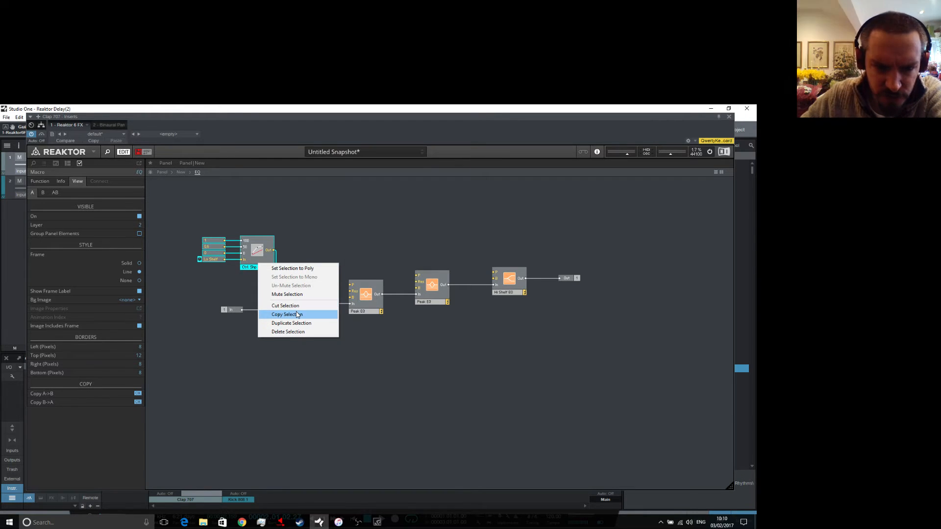
click(314, 323)
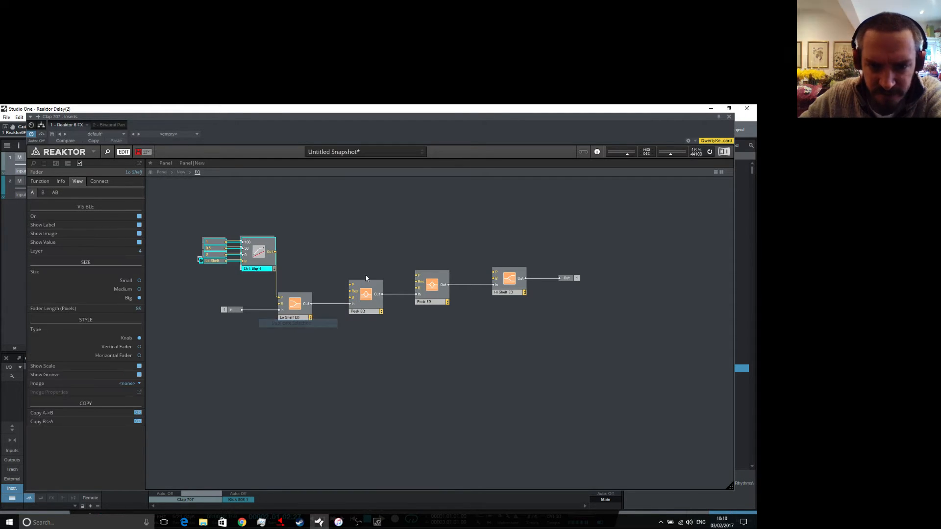
drag(263, 265, 496, 277)
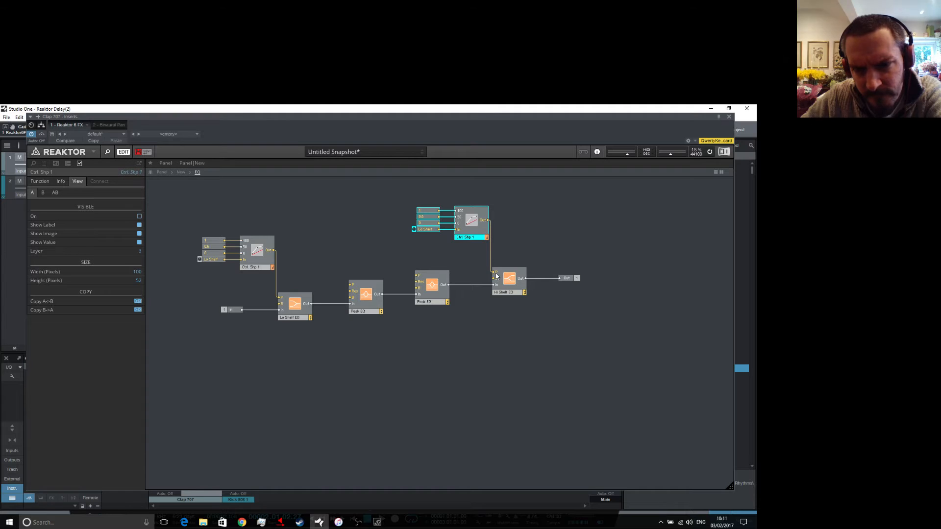
Rename the duplicated knob feeding the Hi Shelf EQ's control shaper to Hi Freq.
click(430, 229)
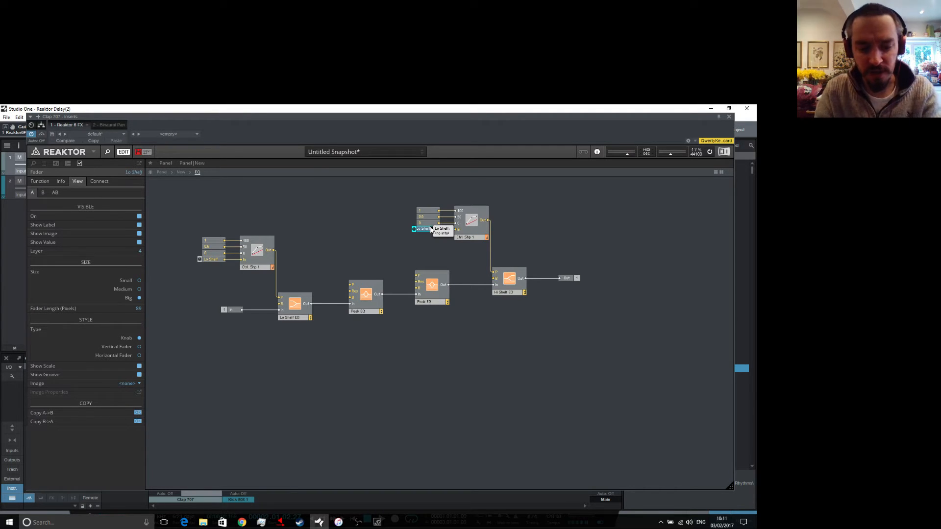
text(Hi Fre)
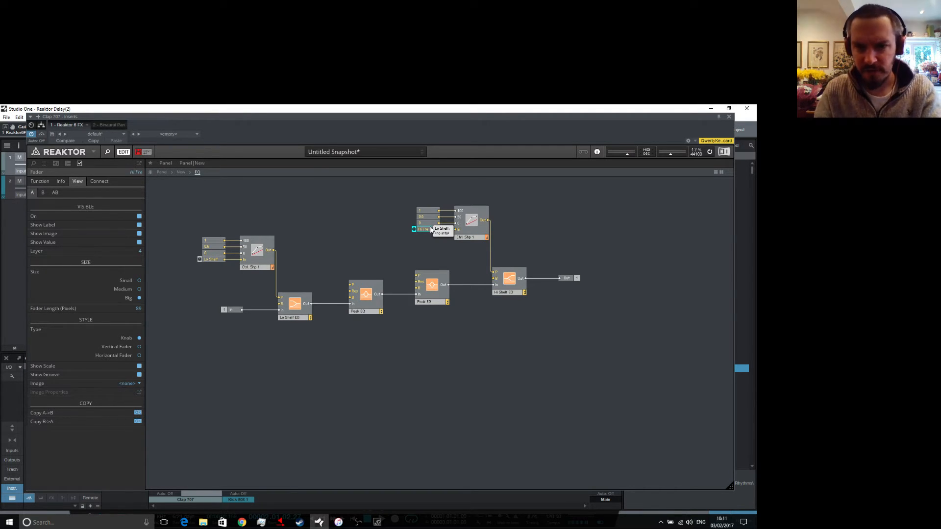
key(Return)
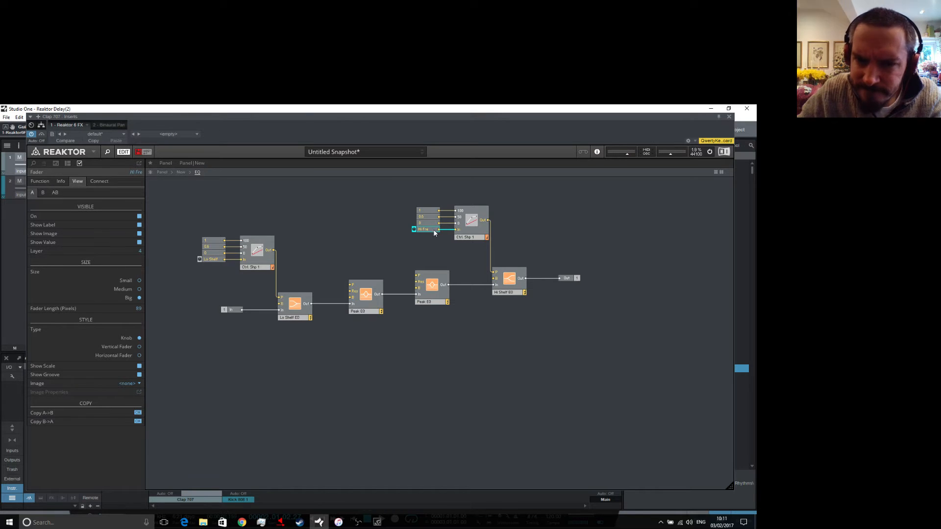
drag(434, 234, 431, 233)
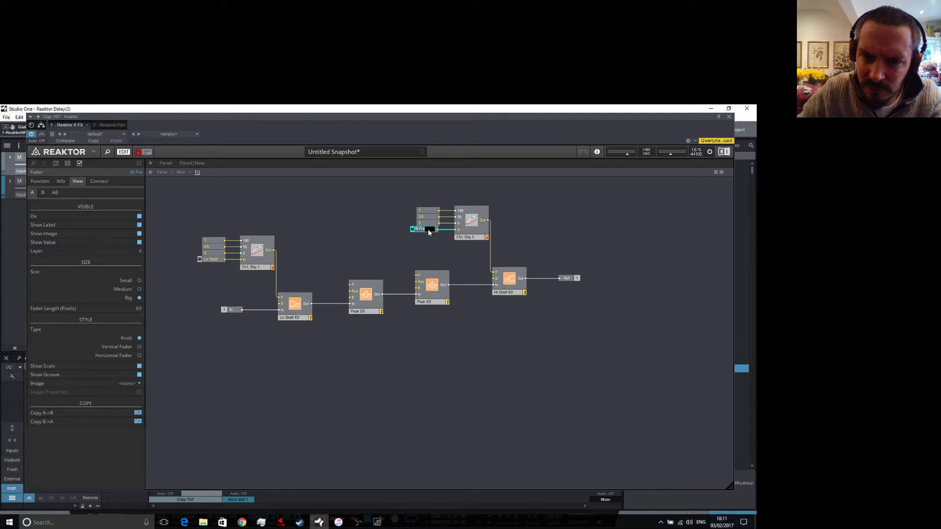
click(424, 247)
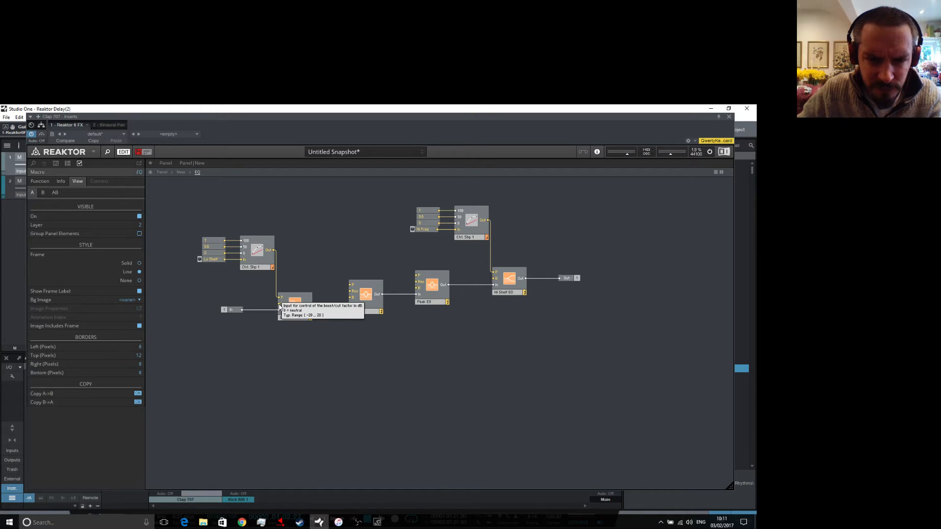
Rename the Lo Shelf knob feeding the Lo Shelf EQ's control shaper to Lo Freq.
click(221, 259)
double_click(216, 258)
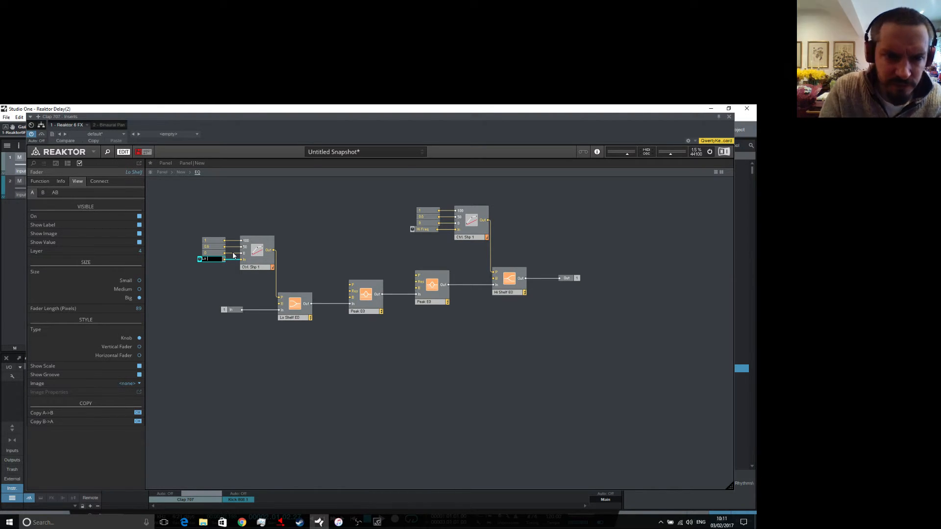
key(Return)
click(429, 230)
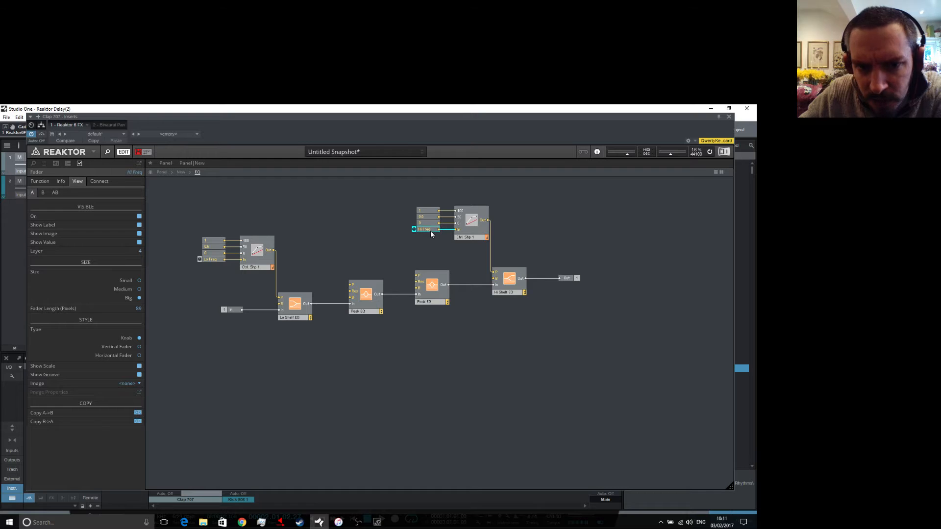
Create a control on the Lo Shelf EQ's boost input and rename it Lo Gain.
right_click(280, 306)
click(302, 307)
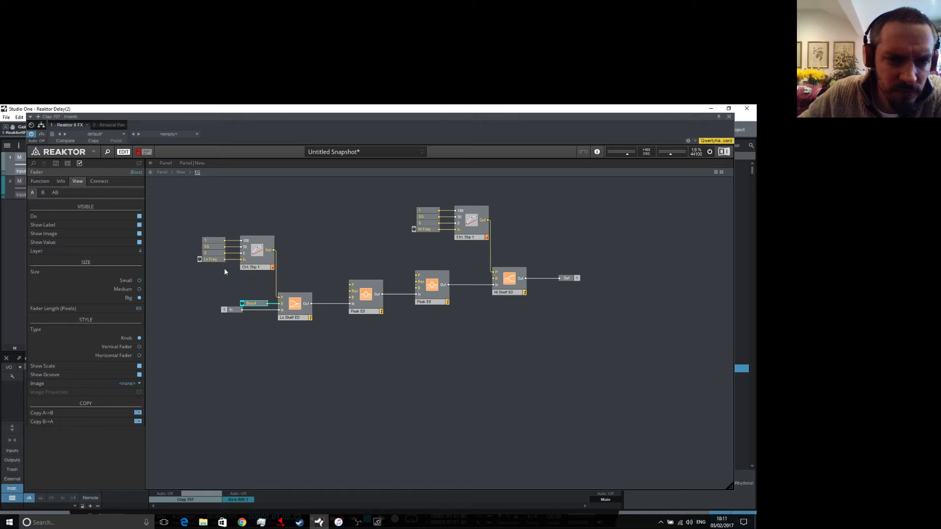
double_click(257, 304)
text(Lo Gain)
key(Return)
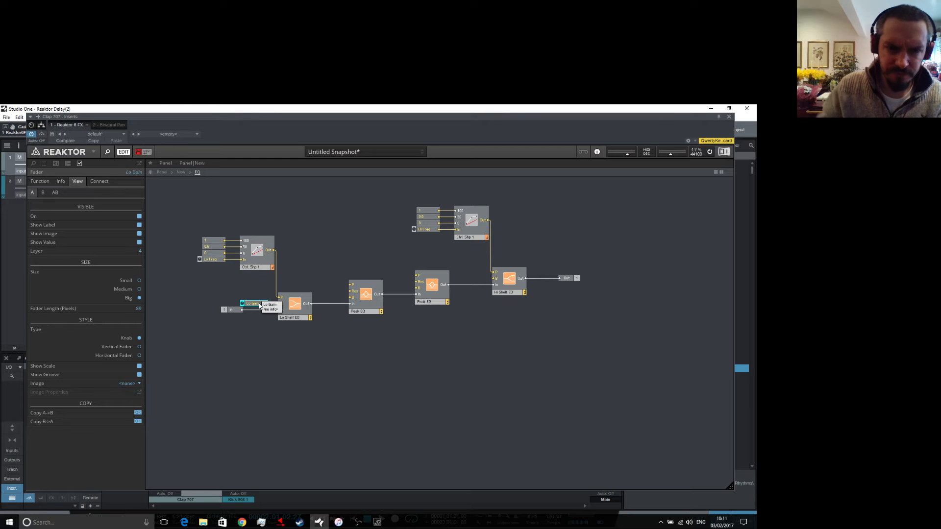
Set the Lo Gain knob's range to a maximum of 12 and a minimum of -12.
click(41, 181)
double_click(139, 205)
text(12)
key(Return)
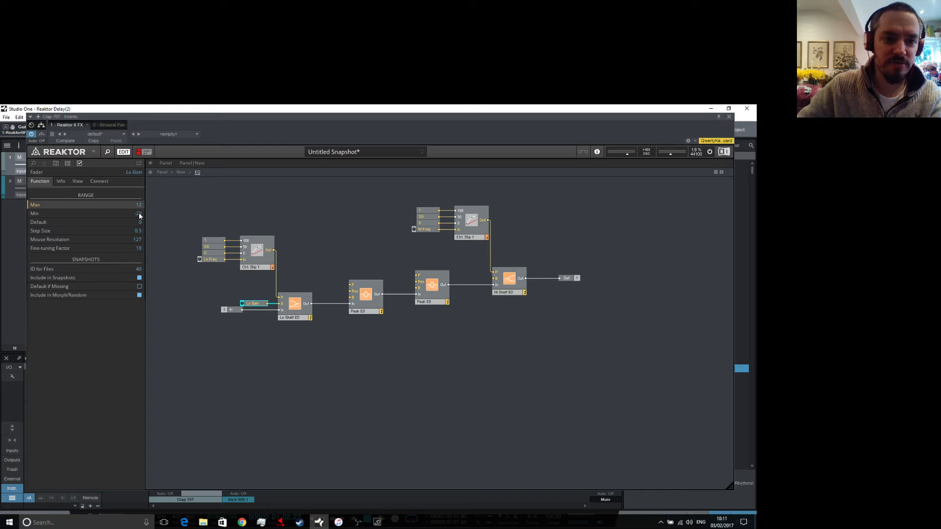
click(139, 214)
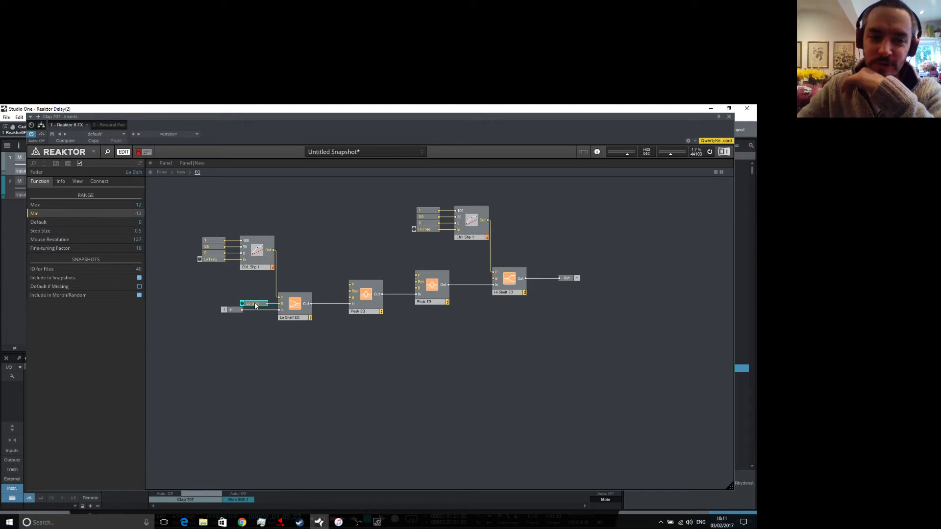
Copy the Lo Gain knob and place the pasted copy just before the Hi Shelf EQ.
right_click(255, 320)
click(292, 328)
right_click(481, 322)
click(505, 385)
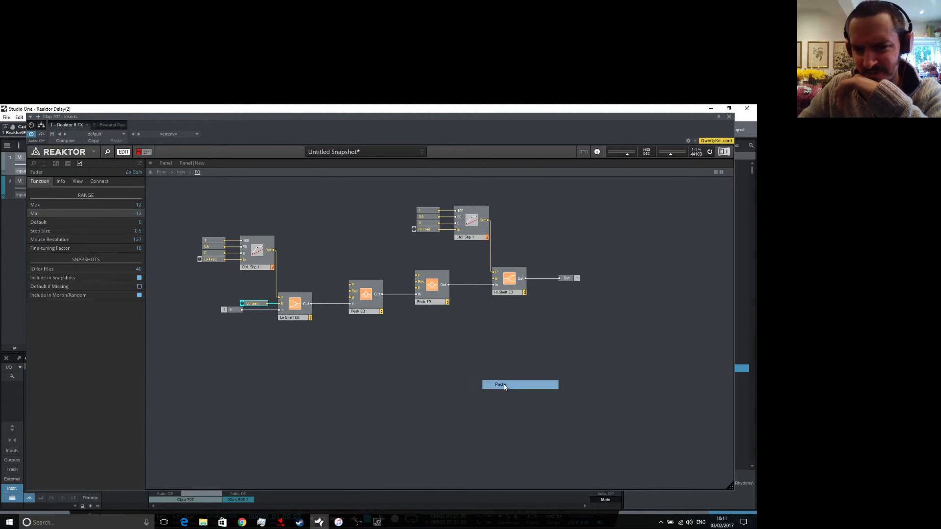
drag(499, 329, 456, 256)
Rename the pasted gain knob to Hi Gain and connect it to the Hi Shelf EQ's boost input.
double_click(456, 256)
text(H)
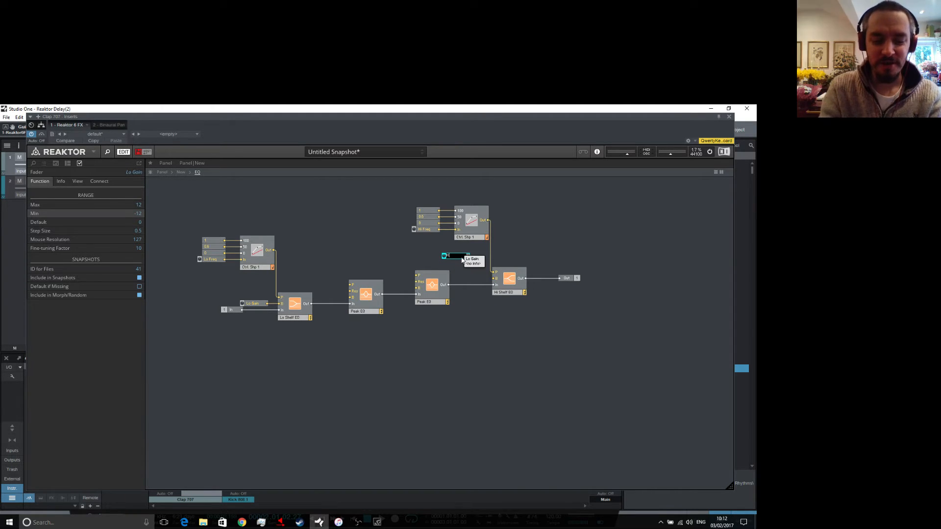
text(i Gain)
key(Return)
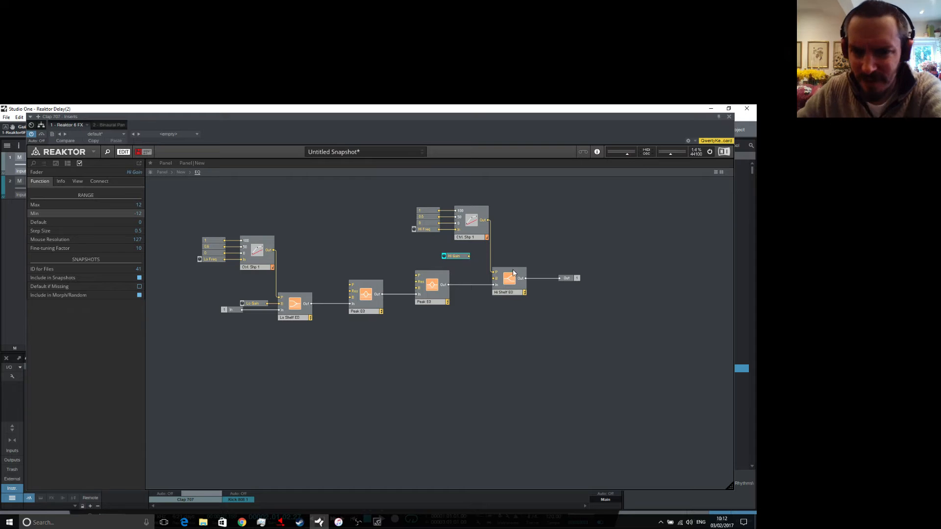
drag(470, 256, 482, 279)
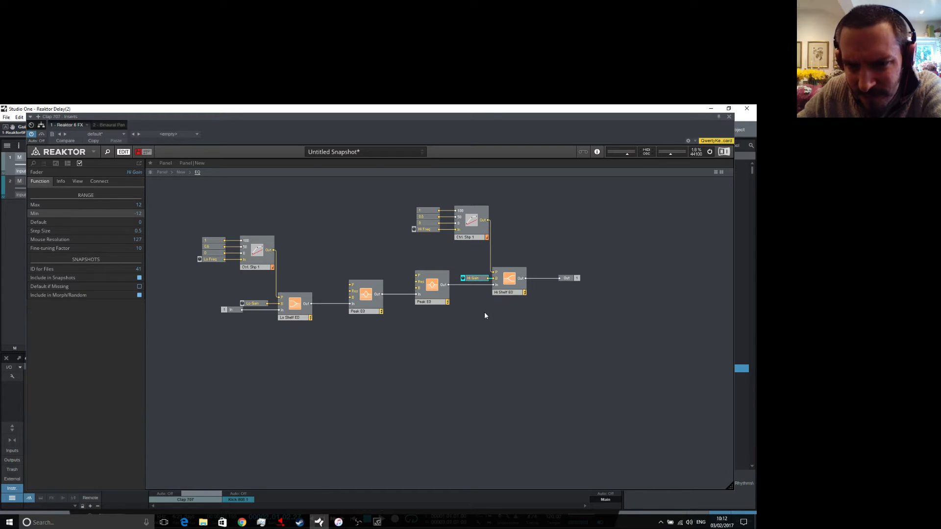
click(484, 311)
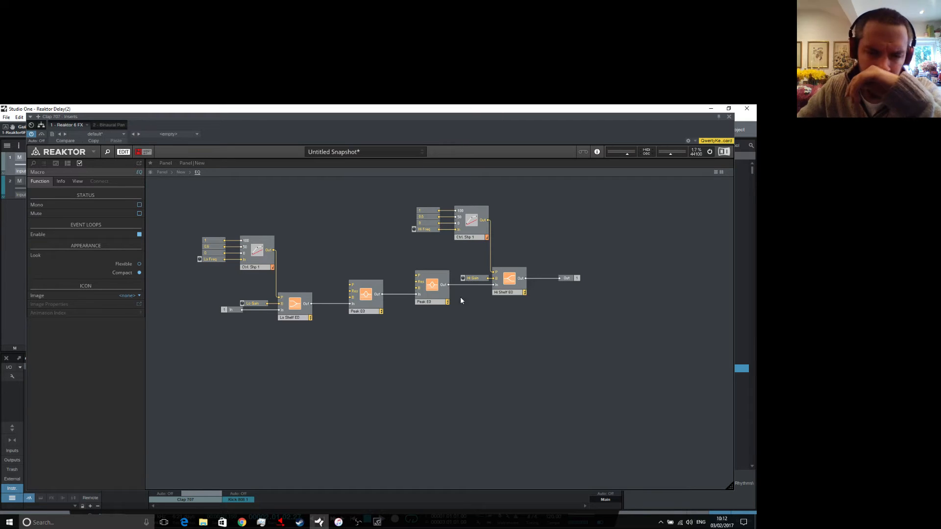
Duplicate the Lo Freq knob with its control shaper and constants, and connect the duplicate shaper to the first Peak EQ's P input.
drag(215, 249, 256, 282)
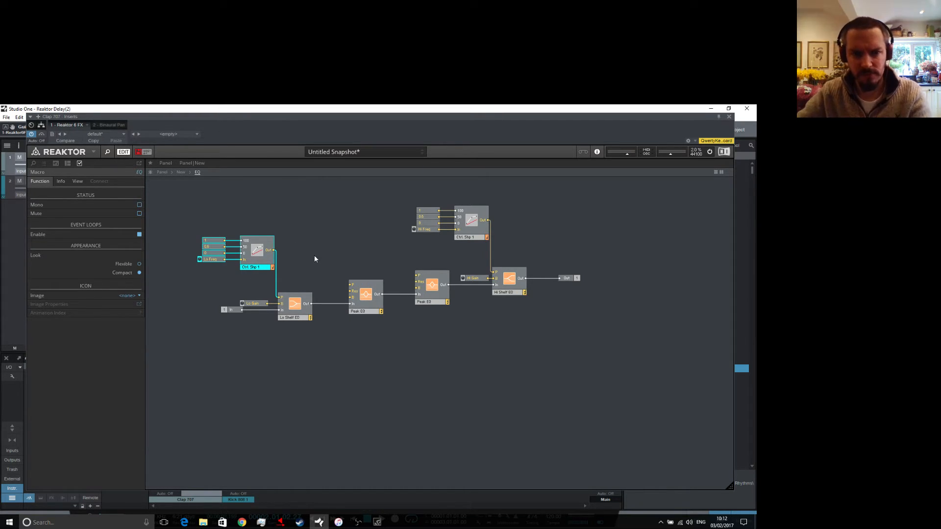
right_click(254, 250)
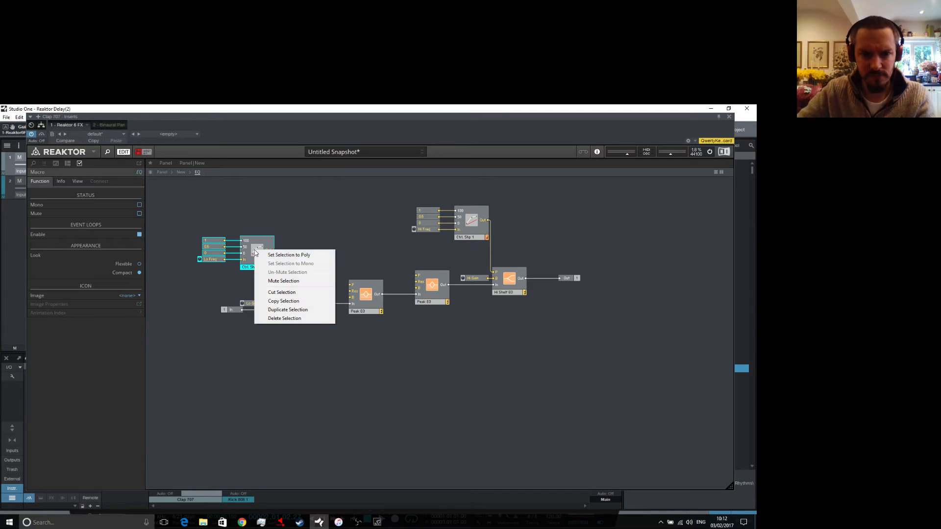
click(293, 310)
drag(259, 266, 324, 219)
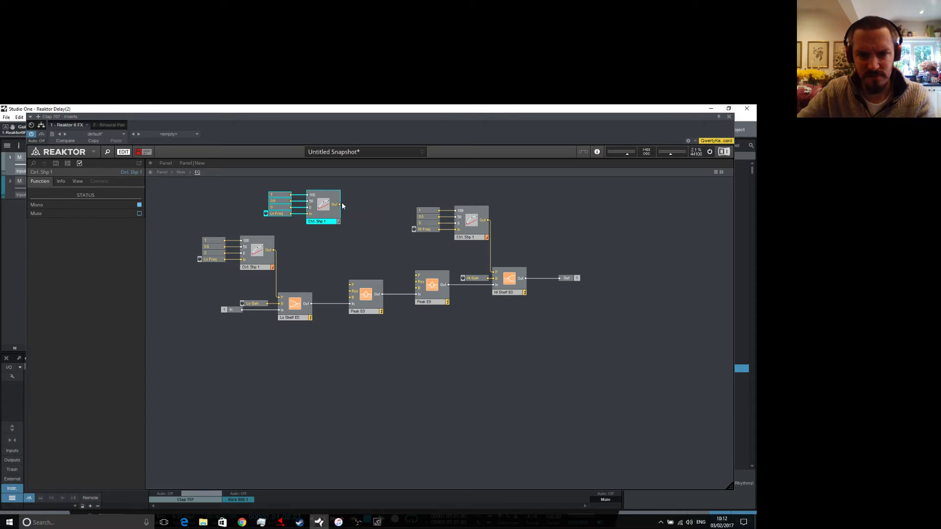
drag(341, 205, 350, 285)
mouse_move(328, 221)
mouse_down()
mouse_move(332, 240)
mouse_move(333, 232)
mouse_up()
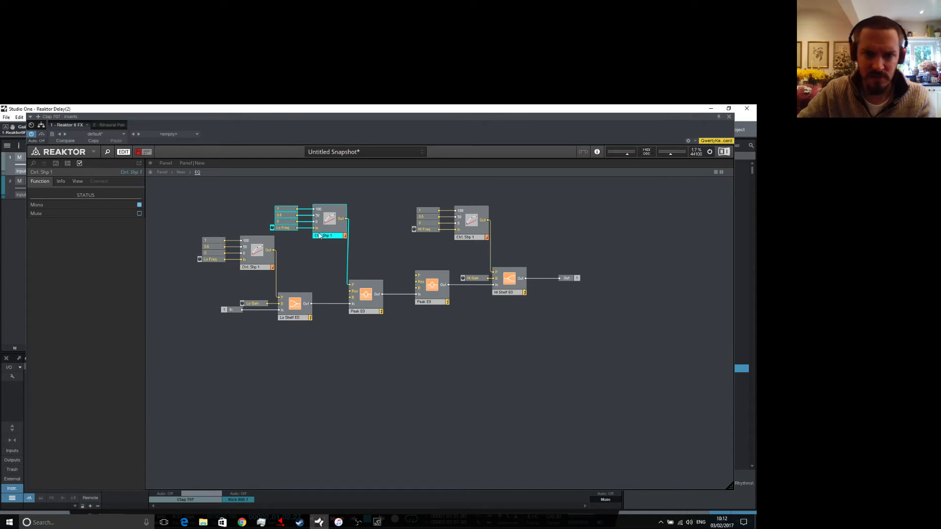
Rename the knob feeding the first Peak EQ's control shaper to Peak 1 Freq.
click(283, 228)
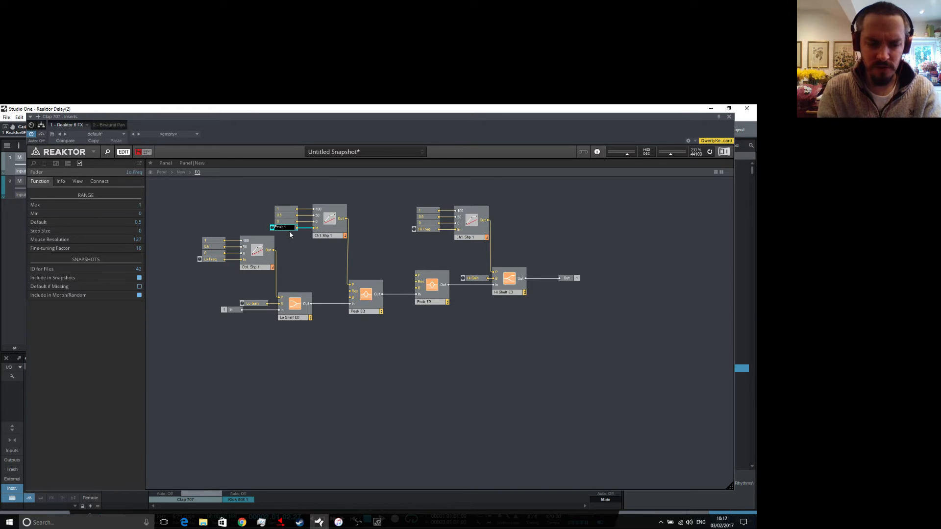
key(Return)
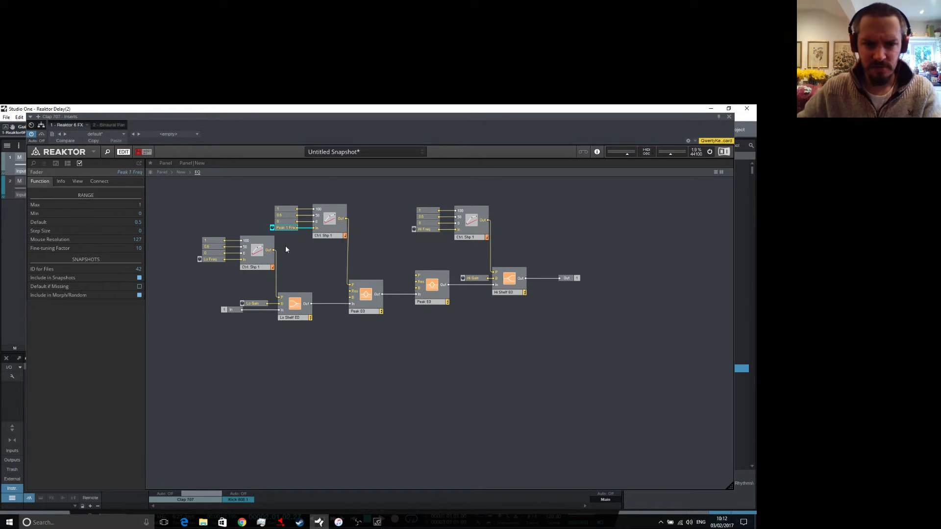
click(309, 273)
Duplicate the Peak 1 Freq knob with its shaper and constants, and connect the duplicate shaper to the second Peak EQ's P input.
drag(283, 197, 329, 254)
right_click(327, 232)
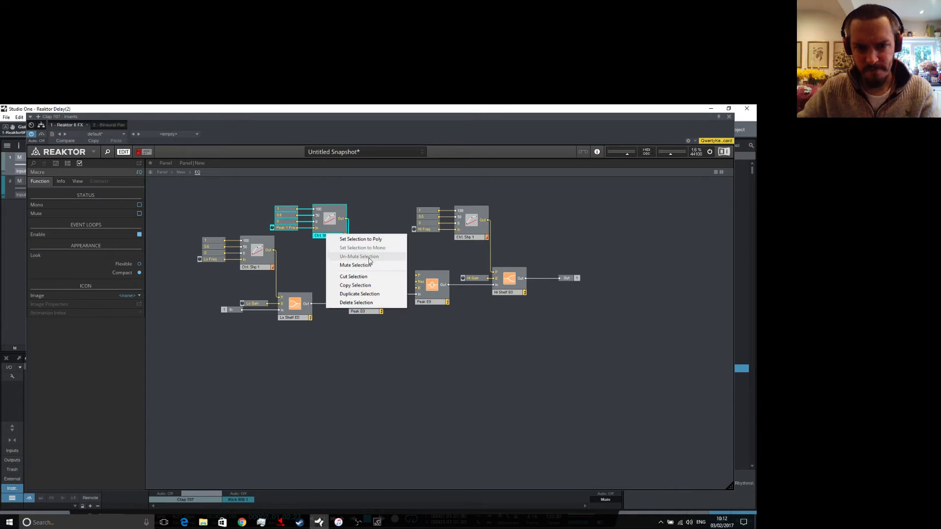
click(369, 294)
drag(333, 232, 417, 282)
click(378, 218)
Rename the knob feeding the second Peak EQ's control shaper to Peak 2 Freq.
click(340, 202)
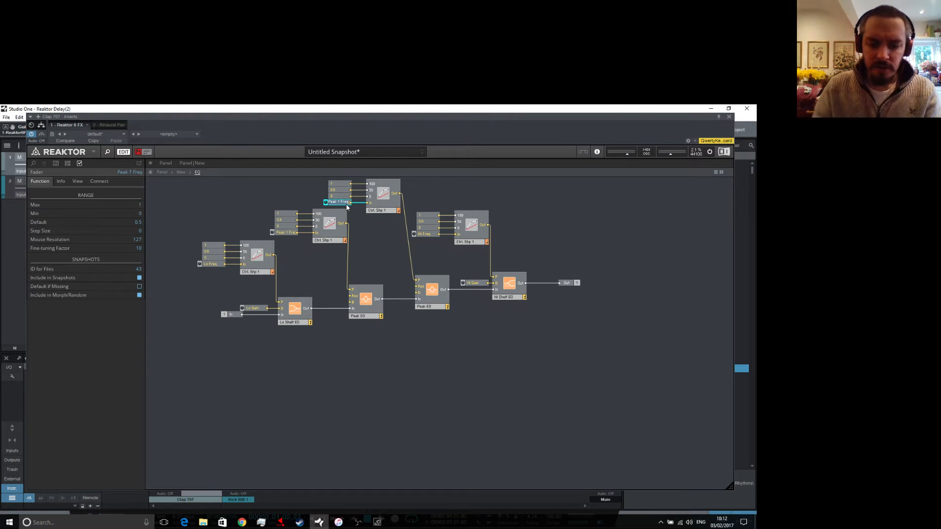
double_click(346, 203)
text(Peak)
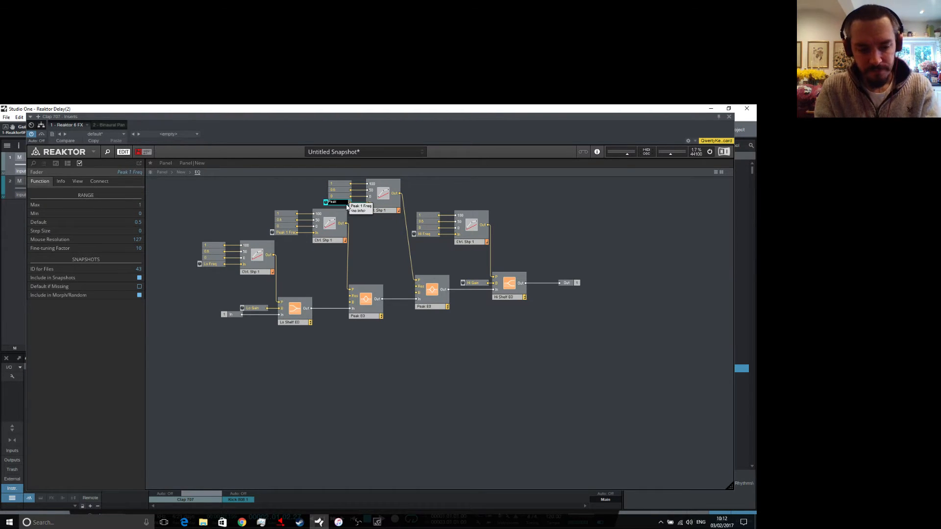
text( 2 Freq)
key(Return)
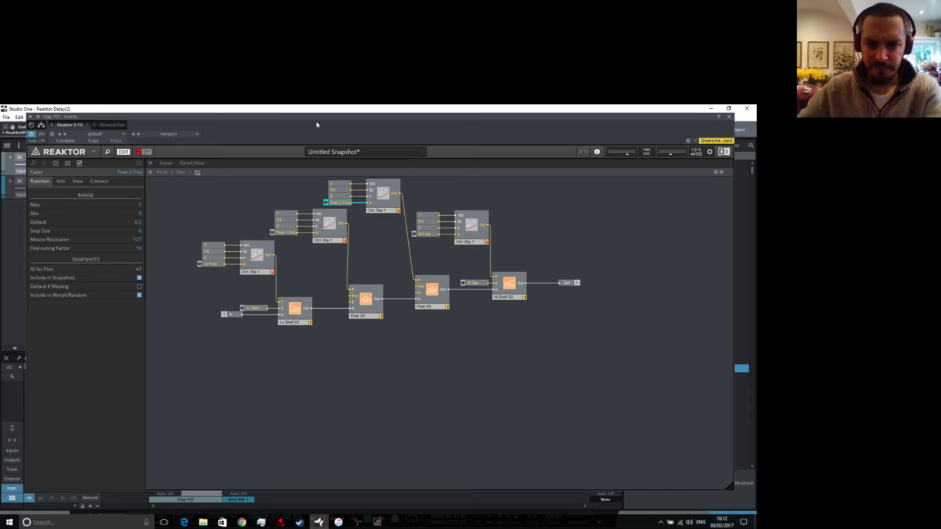
click(379, 246)
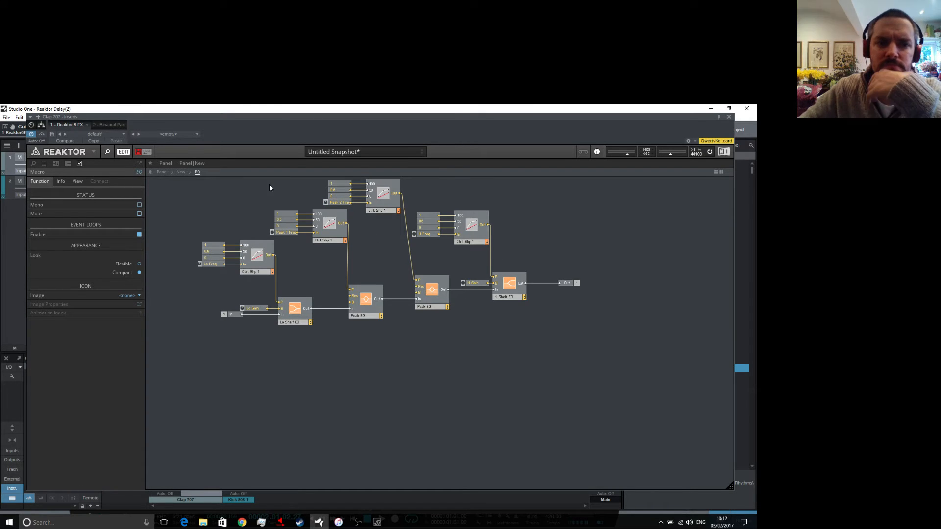
On the instrument panel, separate the stacked EQ knobs and line up Lo Freq, Peak 1 Freq, Peak 2 Freq and Hi Freq below the Mode switch.
click(163, 173)
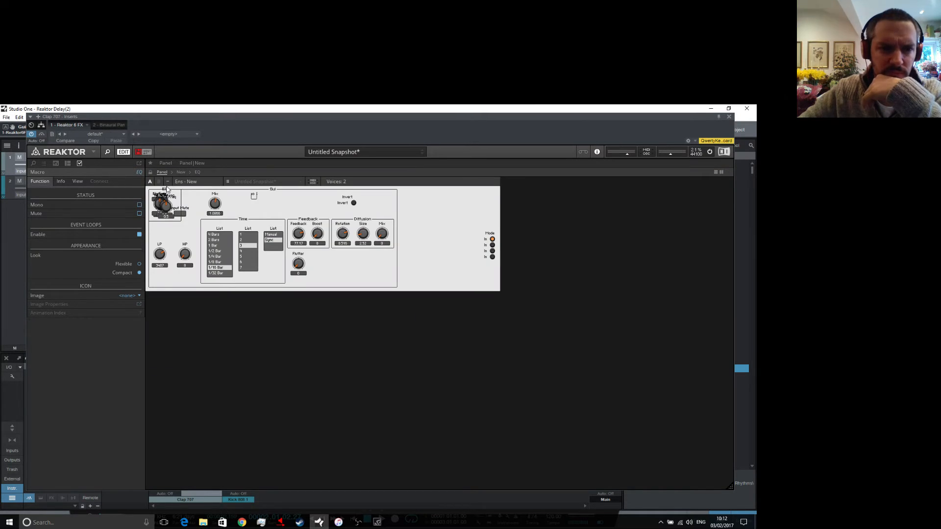
drag(167, 192, 431, 303)
drag(423, 246, 454, 276)
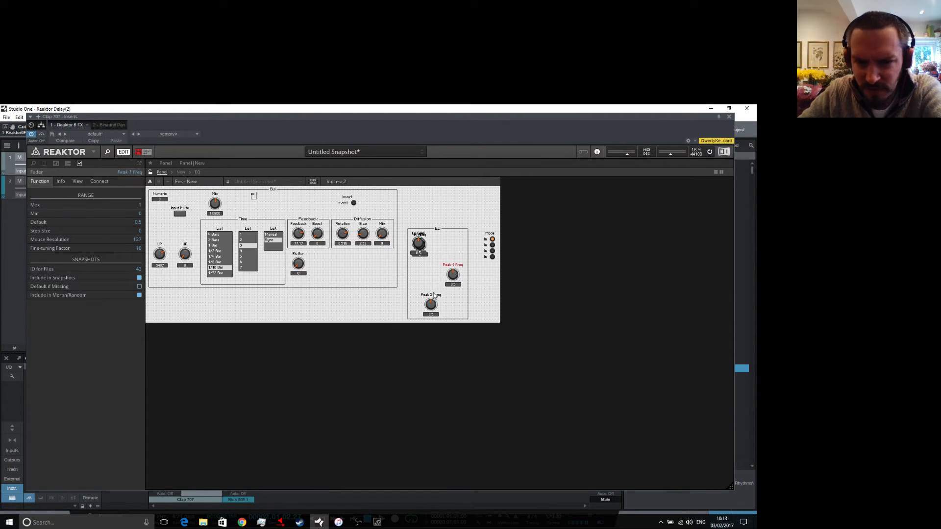
drag(420, 244, 486, 287)
drag(419, 244, 495, 301)
drag(424, 276, 467, 279)
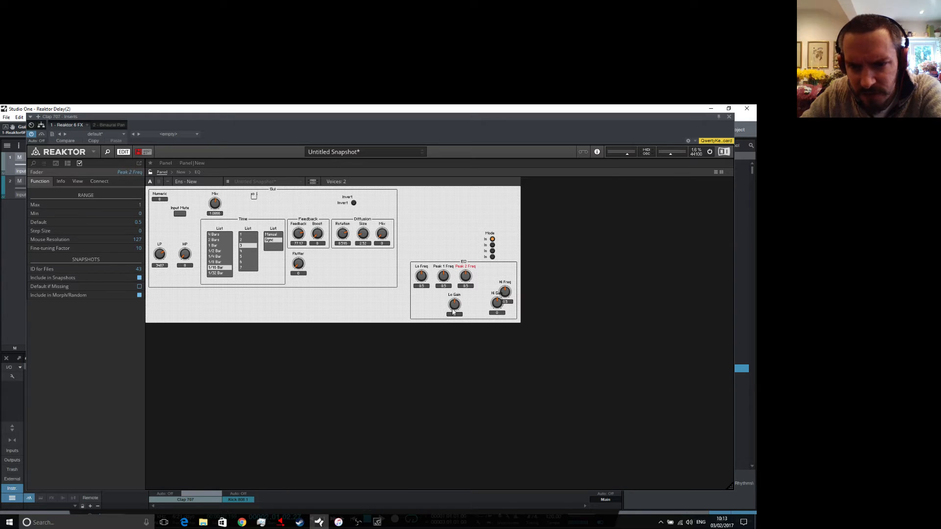
drag(506, 293, 490, 279)
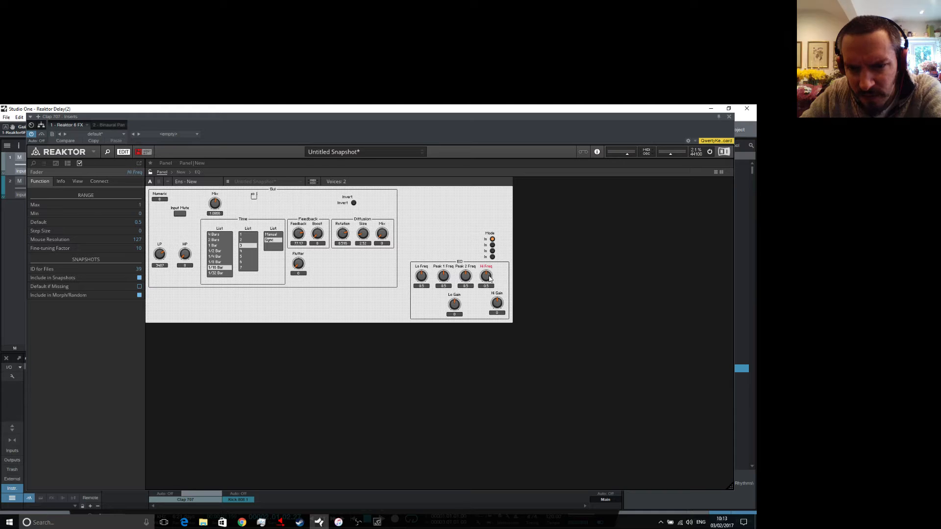
On the instrument panel, place the Hi Gain knob under Hi Freq and the Lo Gain knob under Lo Freq.
drag(489, 278, 489, 305)
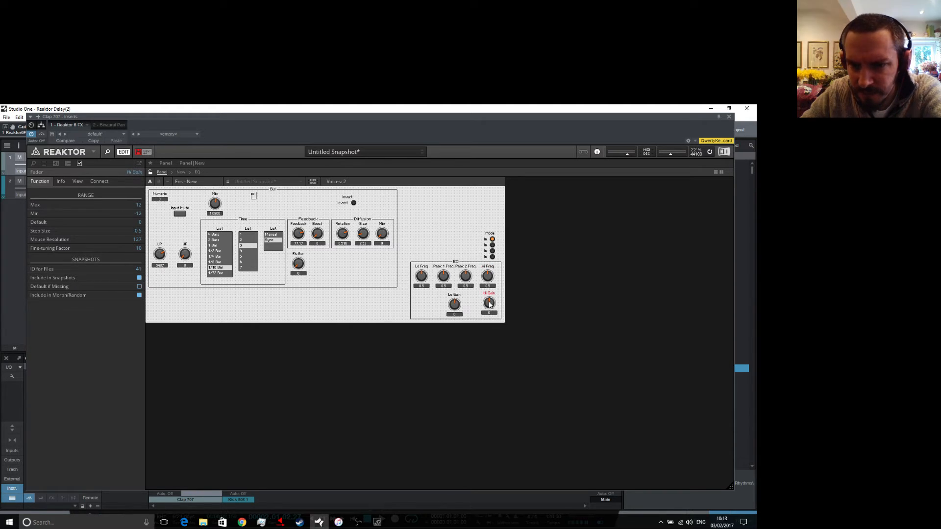
drag(458, 306, 426, 307)
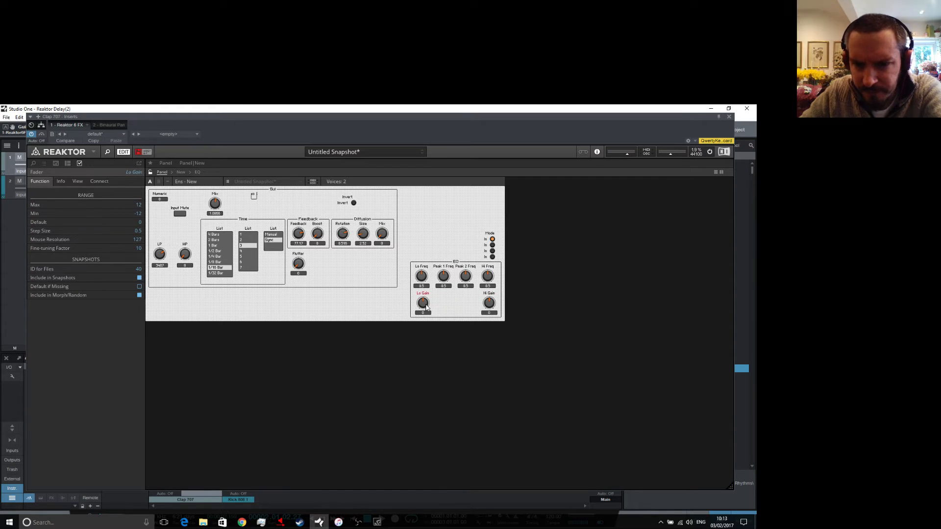
In the EQ structure, create a control for the first Peak EQ's Res input and name it Q1.
click(196, 173)
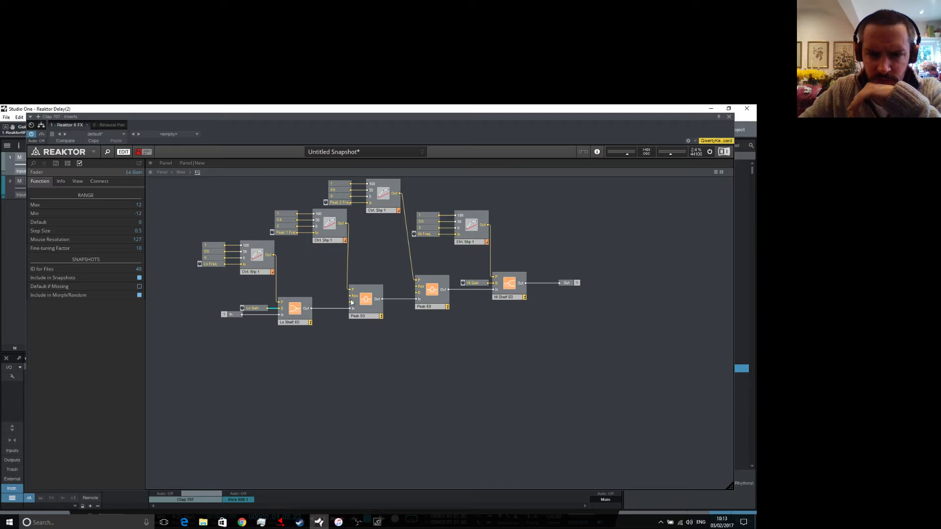
mouse_move(350, 304)
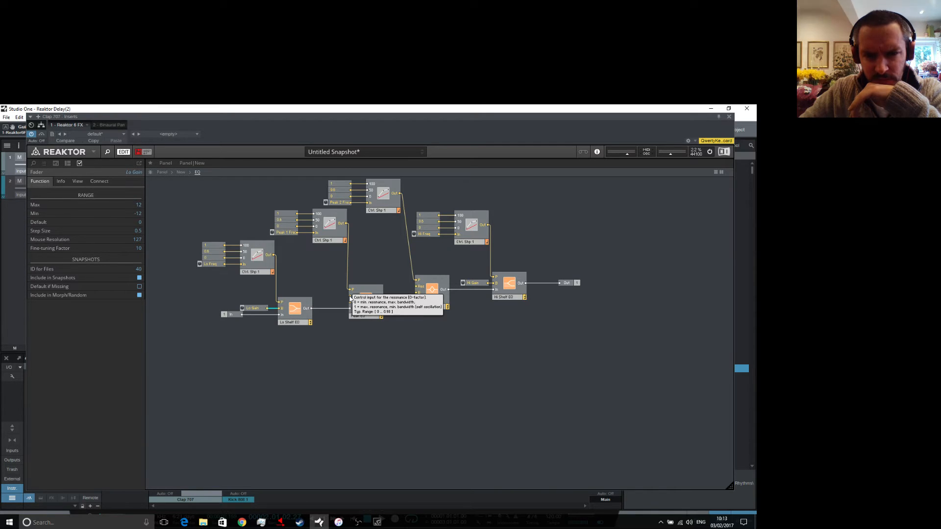
click(334, 285)
right_click(321, 285)
key(Escape)
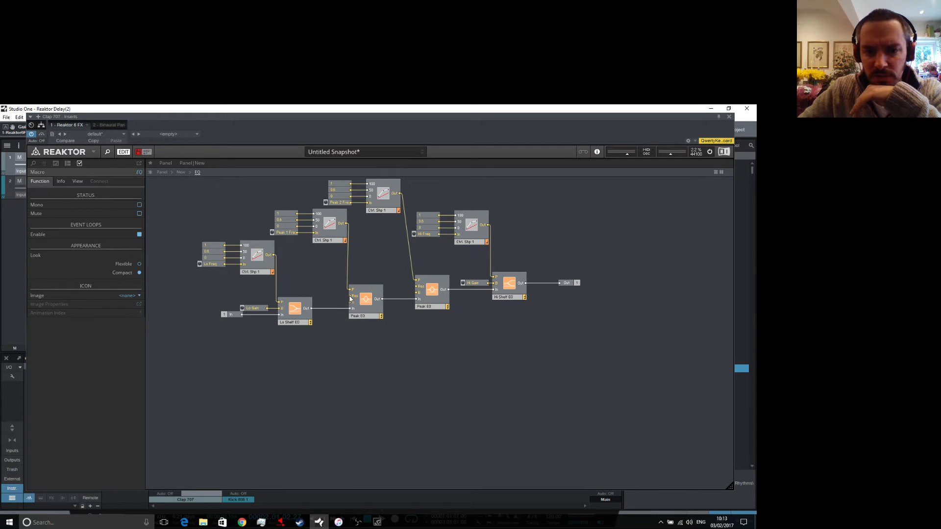
right_click(351, 296)
click(359, 301)
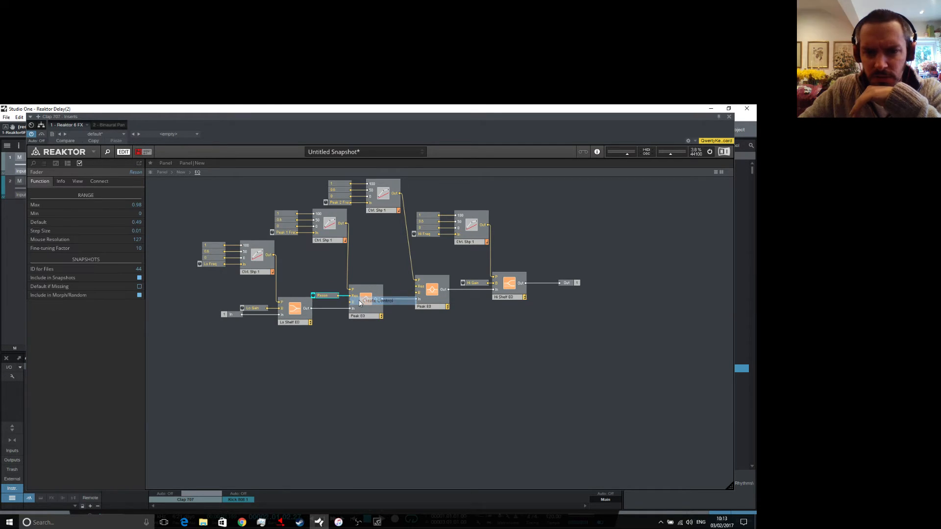
double_click(329, 296)
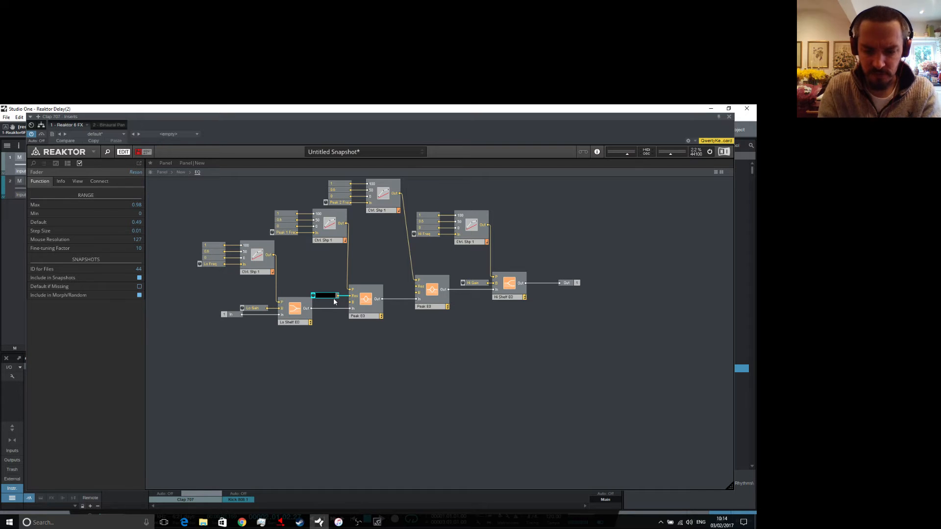
text(Q1)
key(Return)
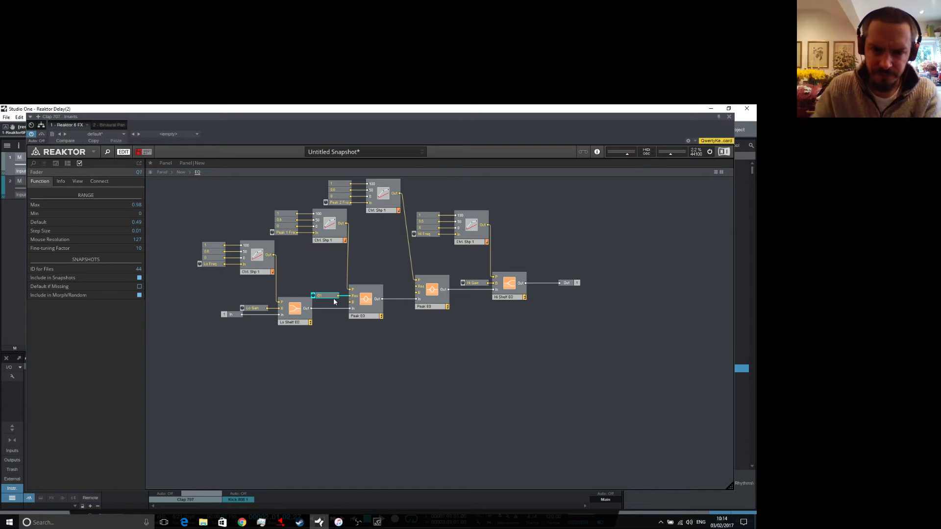
Create a control for the first Peak EQ's B input, name it Gain 1 and set its range to -12 to 12.
right_click(350, 304)
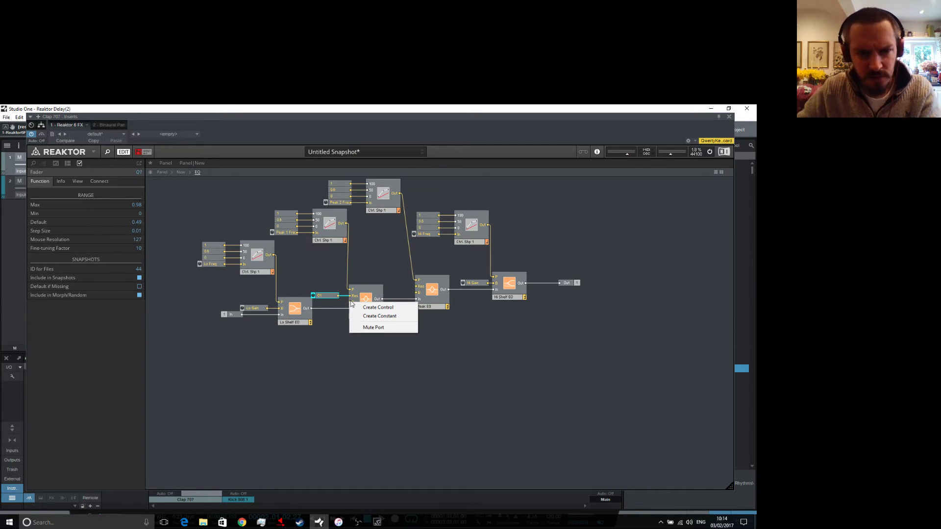
click(370, 307)
double_click(324, 302)
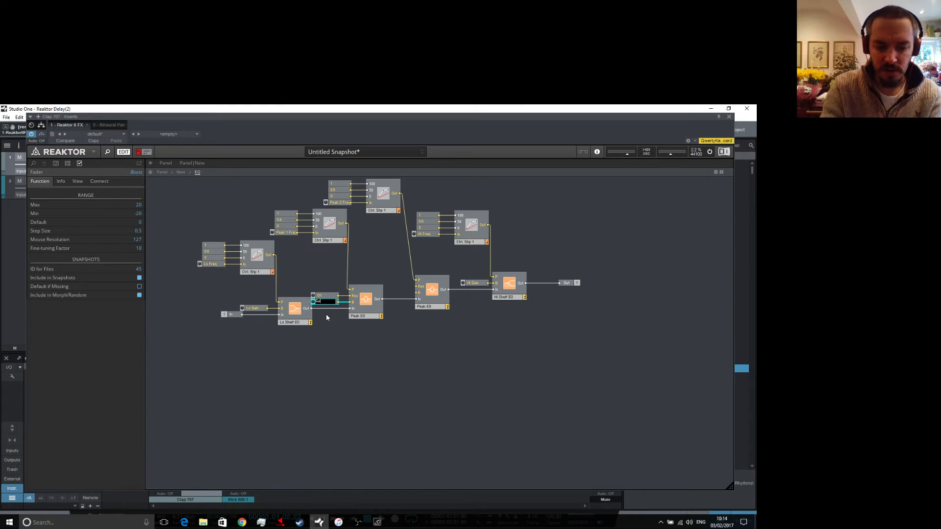
text(Gain 1)
key(Return)
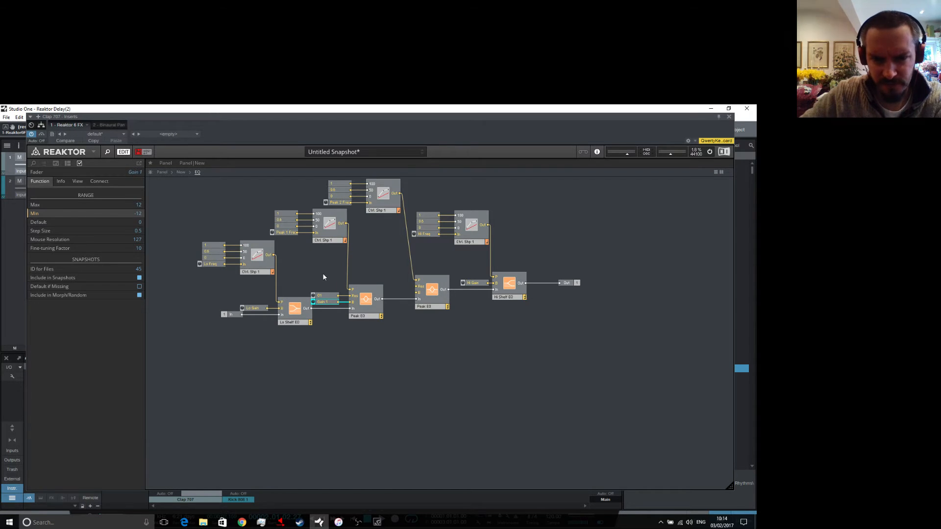
Duplicate the Q1 and Gain 1 knobs and connect the copies to the second Peak EQ's Res and B inputs.
drag(323, 274, 328, 309)
right_click(326, 302)
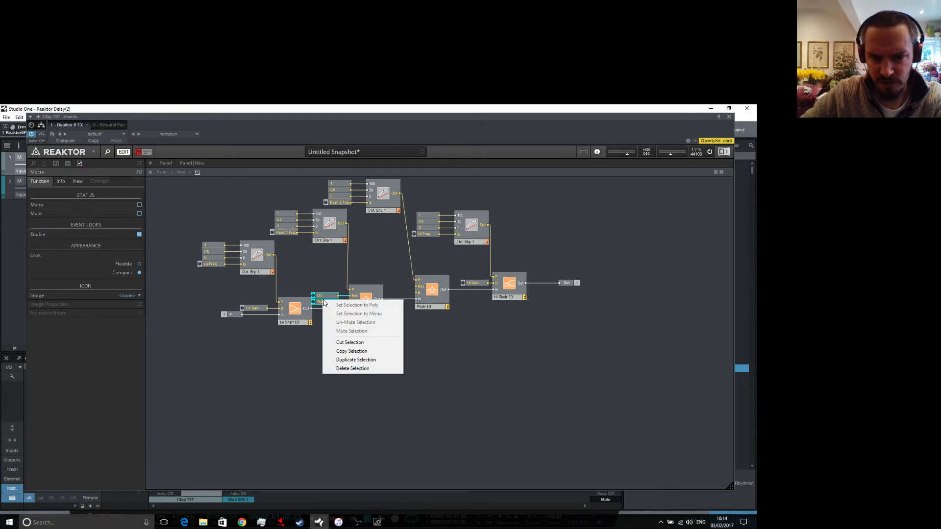
click(365, 361)
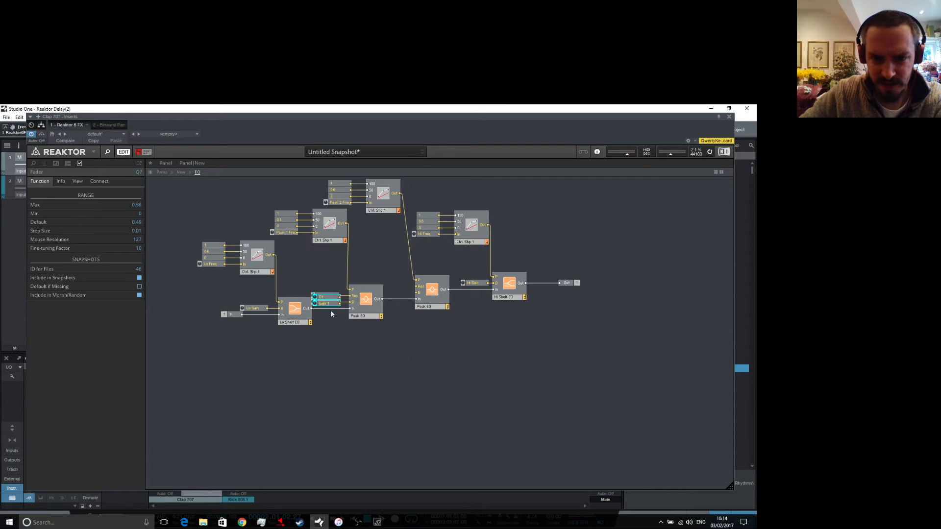
drag(325, 304, 400, 243)
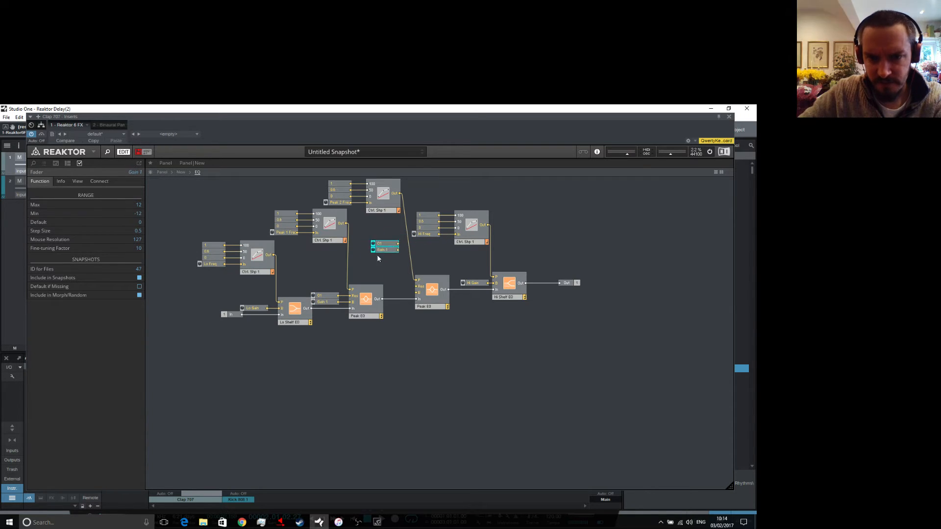
click(392, 270)
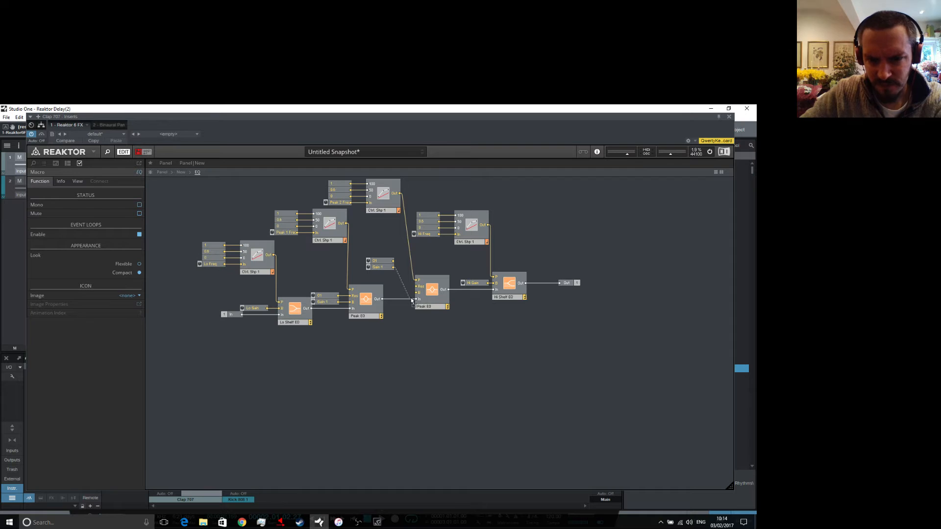
drag(418, 292, 417, 292)
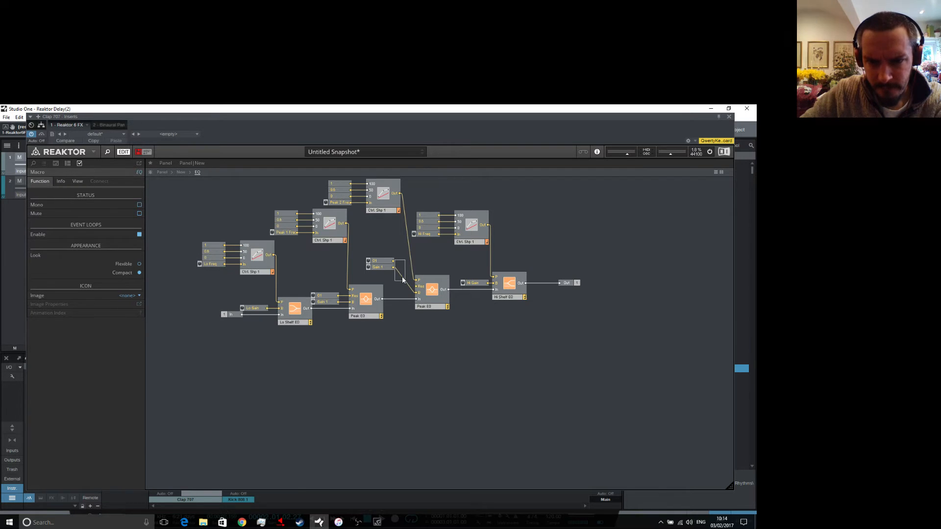
drag(393, 263, 417, 287)
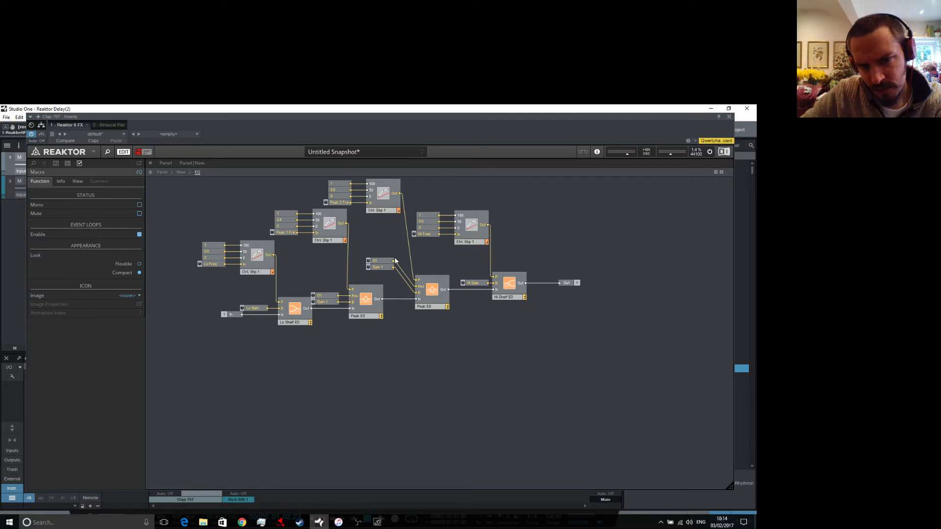
Rename the two knobs feeding the second Peak EQ's Res and B inputs to Q2 and Gain 2.
click(382, 263)
double_click(383, 263)
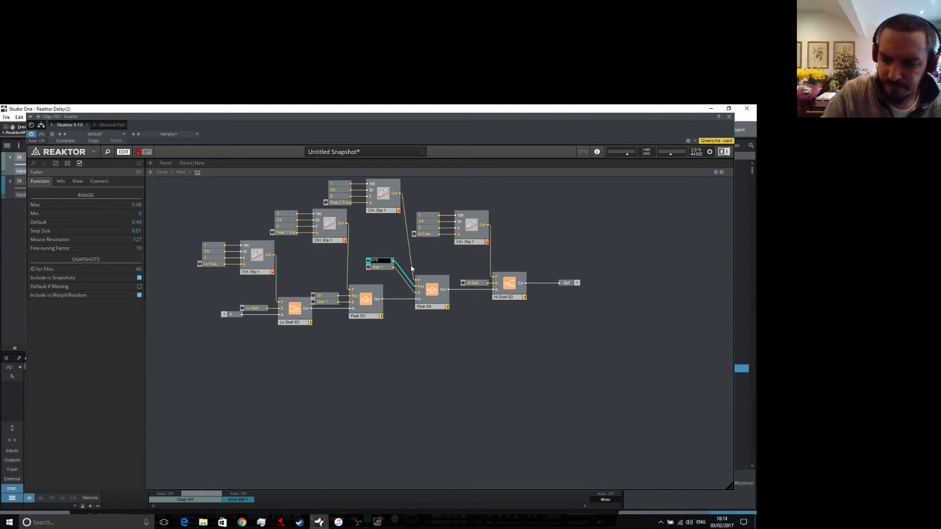
text(02)
click(386, 269)
double_click(386, 269)
text(Gain 2)
click(448, 363)
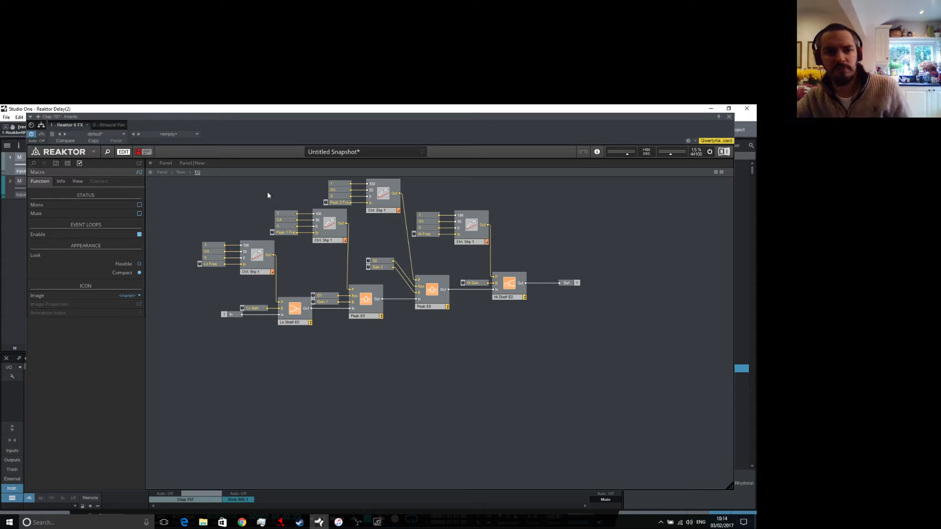
On the instrument panel, line up Gain 1 and Gain 2 under their Peak Freq knobs, with Q1 and Q2 in a row below.
click(163, 173)
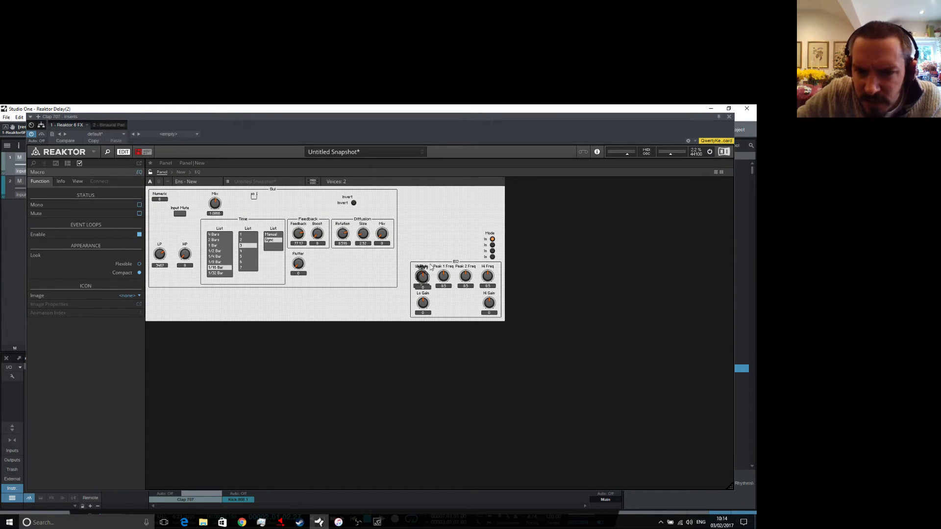
drag(422, 269, 467, 296)
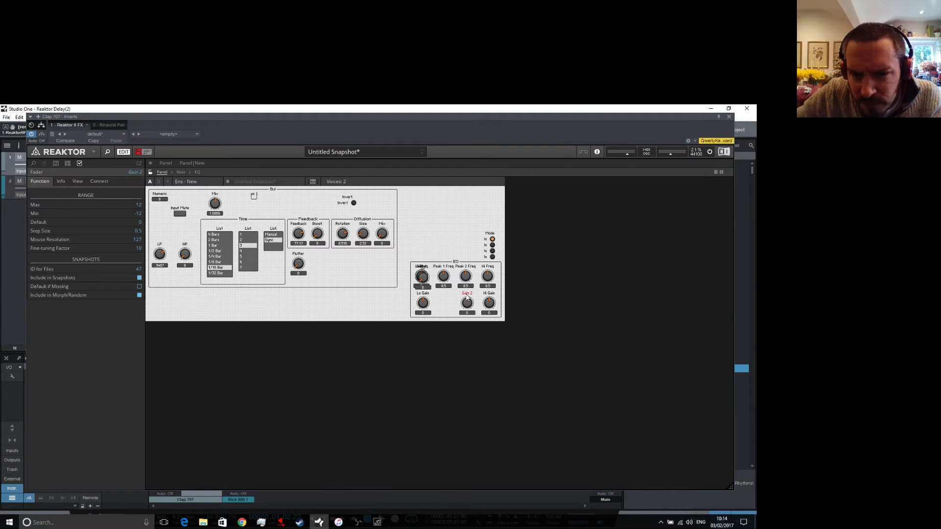
drag(422, 271, 469, 329)
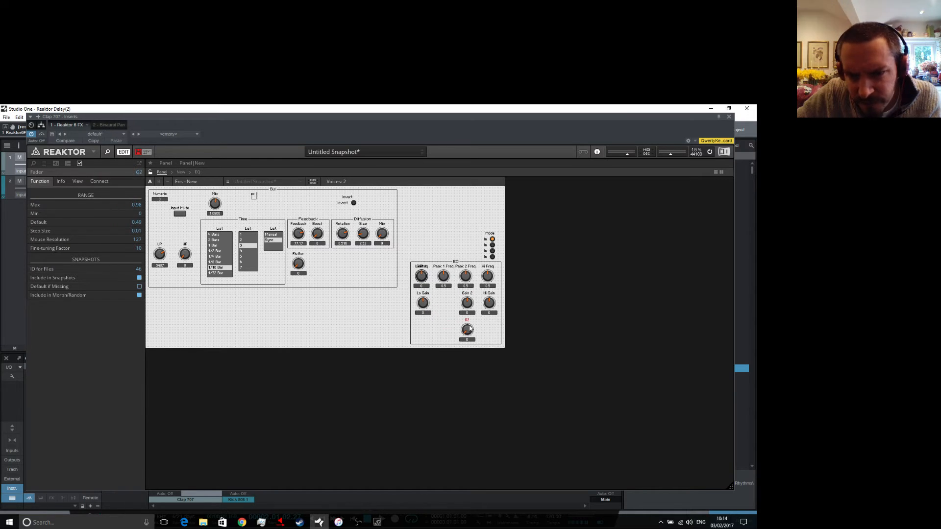
drag(422, 275, 446, 302)
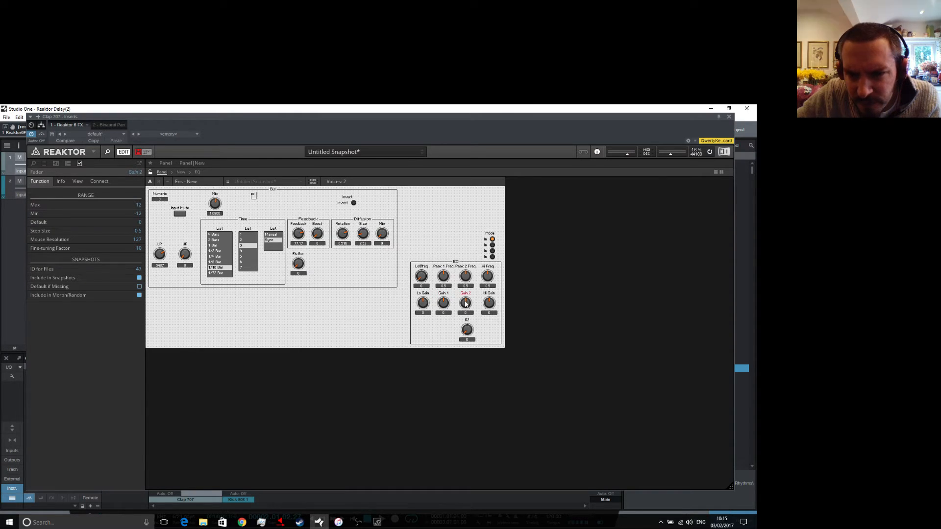
click(485, 297)
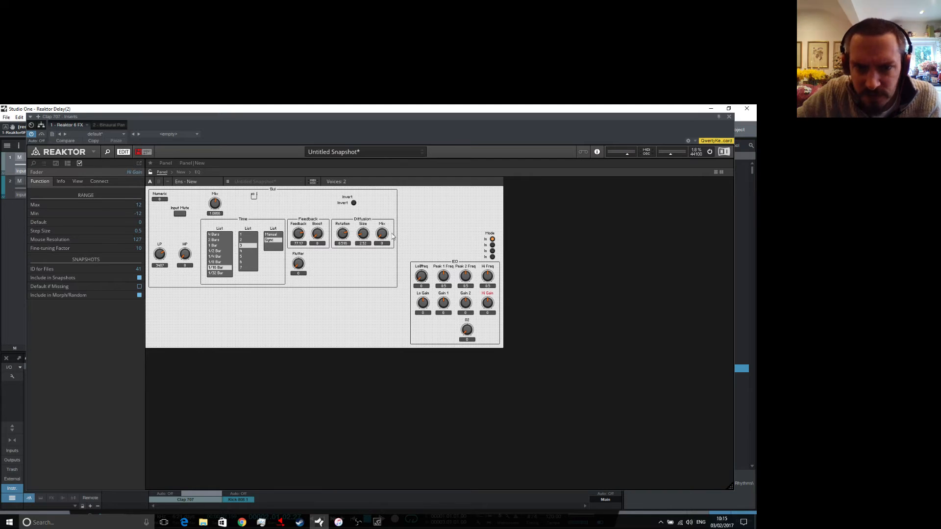
click(460, 316)
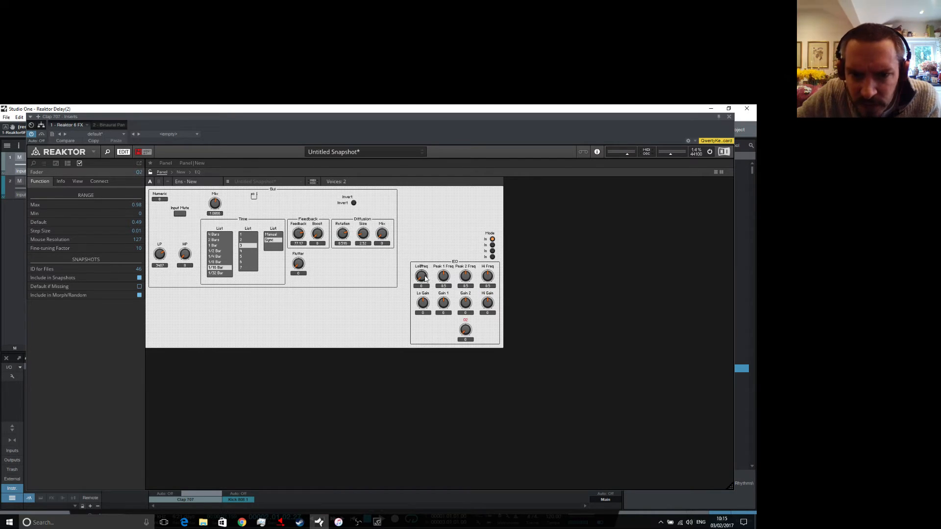
drag(421, 276, 447, 332)
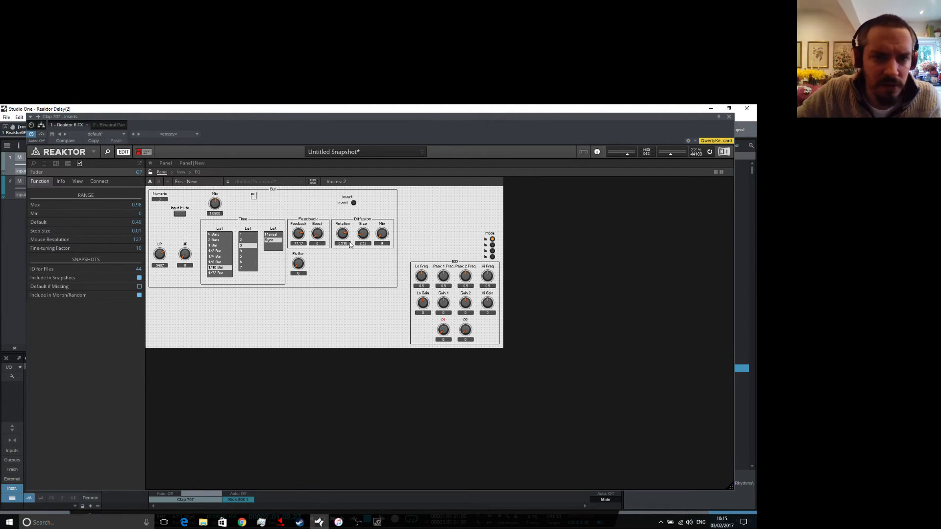
Move the EQ frame up beside the delay's main frame and place the Mode switch just outside its outer edge.
drag(455, 263, 445, 206)
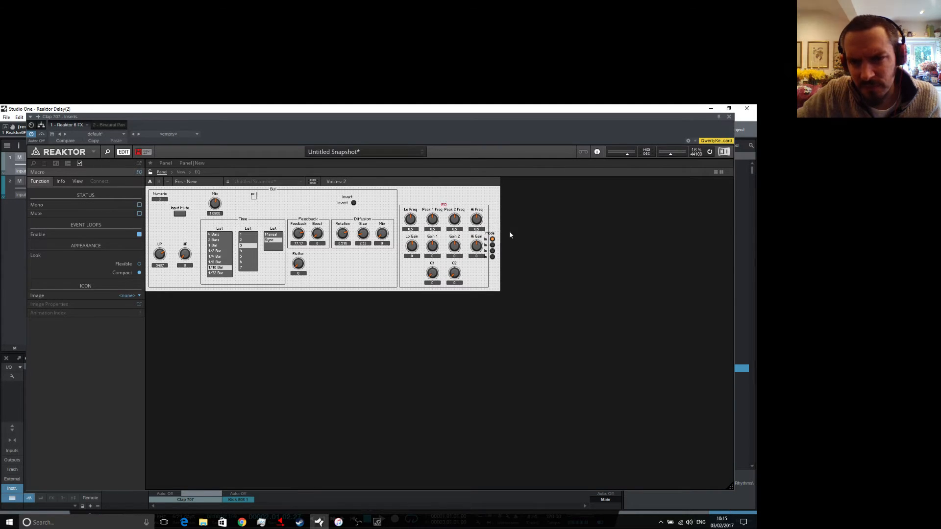
drag(494, 236, 504, 231)
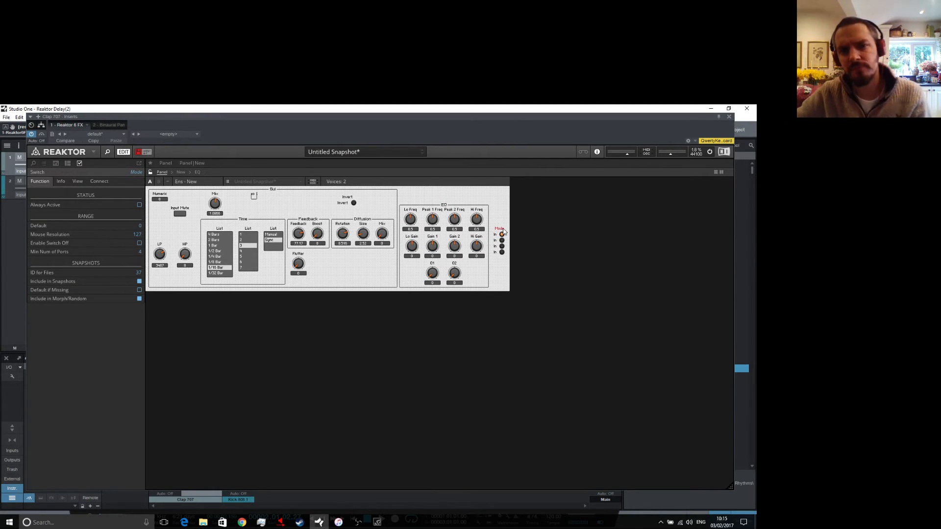
drag(443, 205, 443, 194)
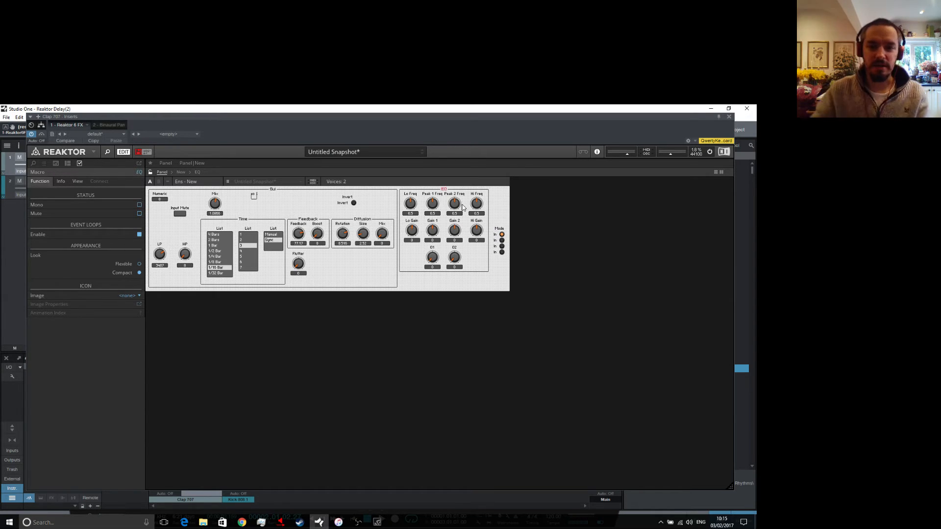
Lock the panel to adjust the Hi Gain and Hi Freq knobs, and return to the EQ structure.
click(151, 172)
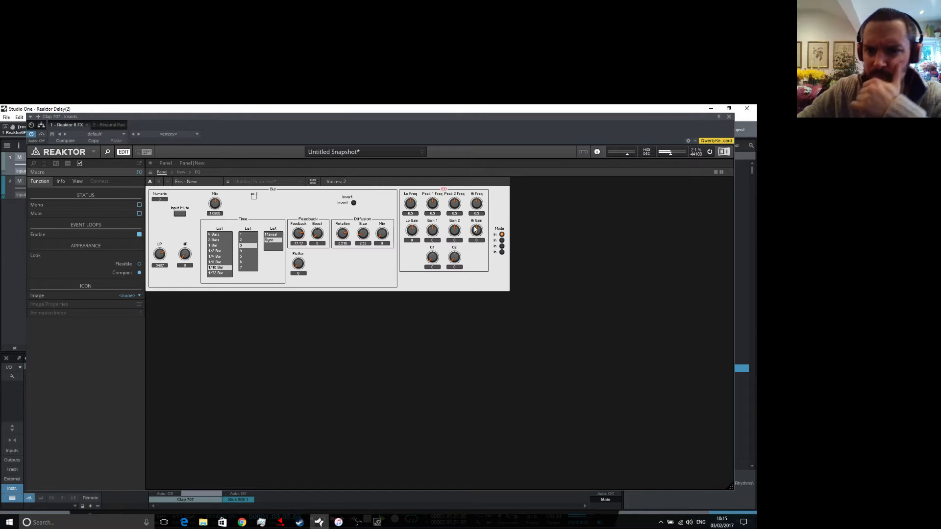
drag(473, 228, 478, 192)
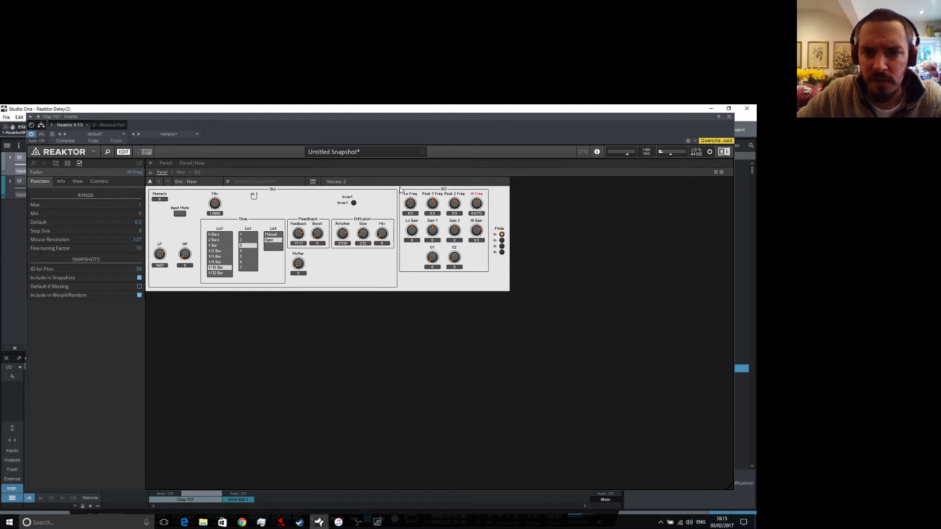
click(197, 172)
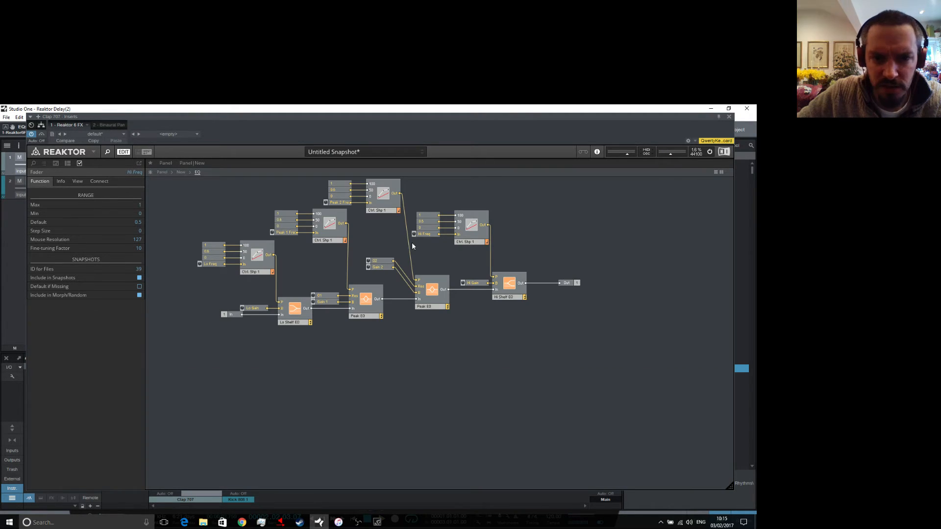
right_click(309, 273)
mouse_move(353, 272)
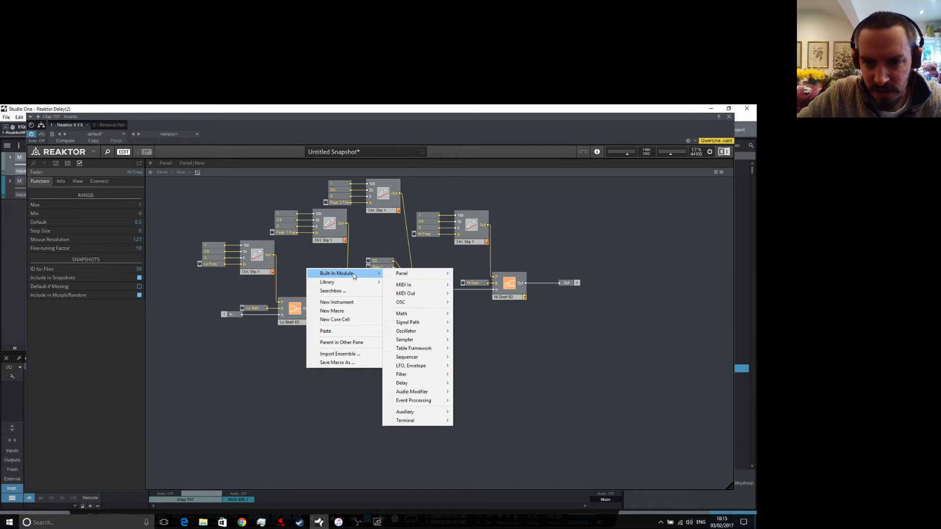
mouse_move(417, 315)
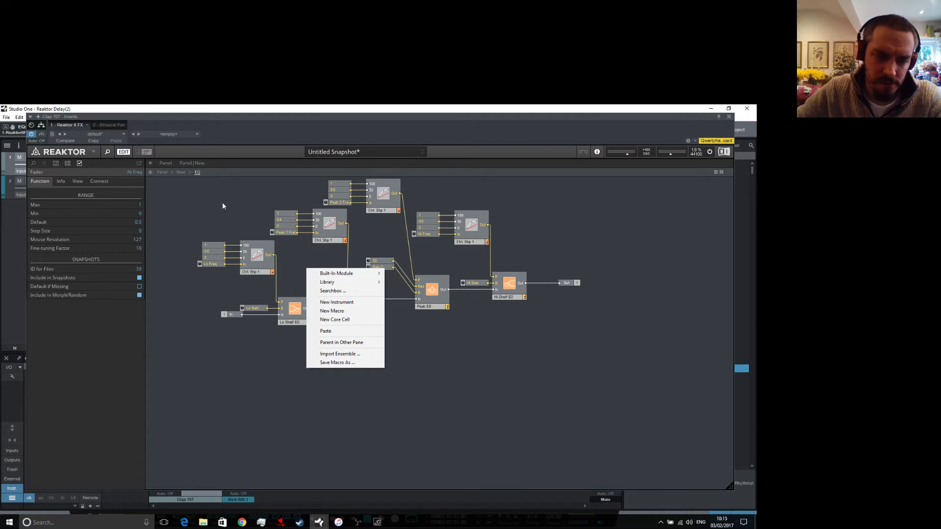
click(304, 253)
Move the Lo Freq knob with its constants and control shaper farther away from the Peak 1 Freq group.
drag(224, 236, 233, 260)
click(280, 265)
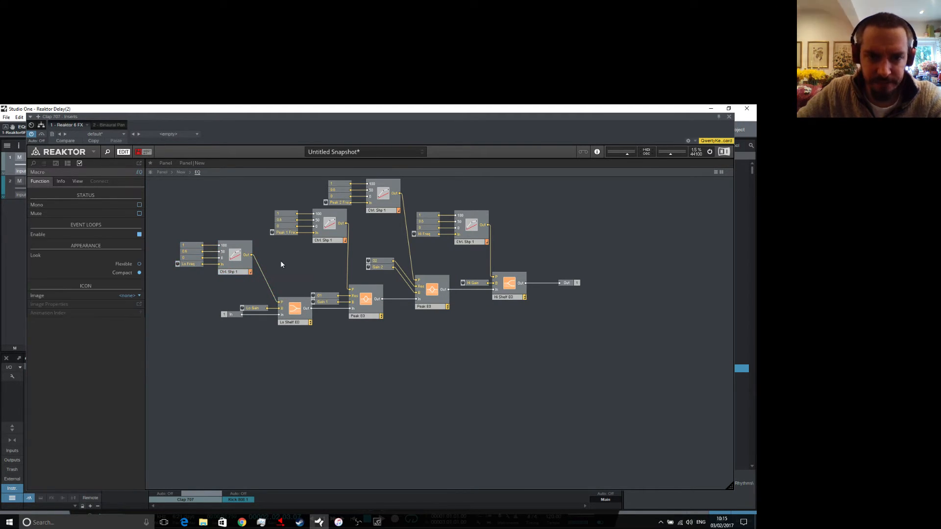
Insert a Multiply module beside the Lo Freq control shaper and wire the shaper's output into it.
right_click(281, 265)
mouse_move(306, 267)
mouse_move(397, 353)
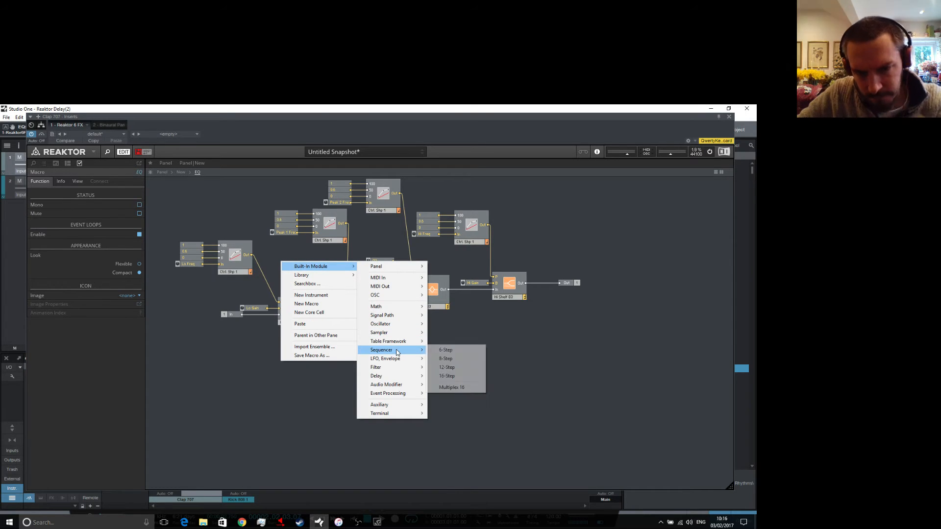
mouse_move(400, 310)
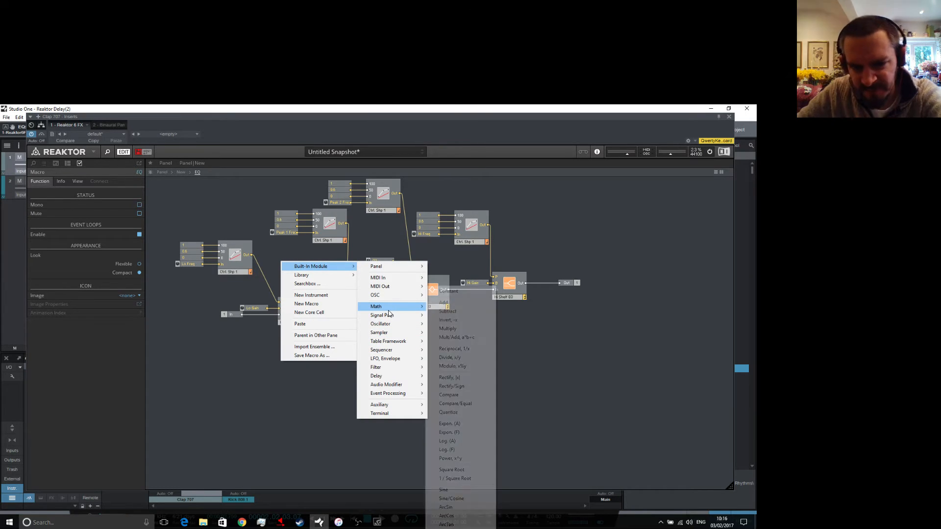
click(461, 329)
drag(250, 256, 280, 265)
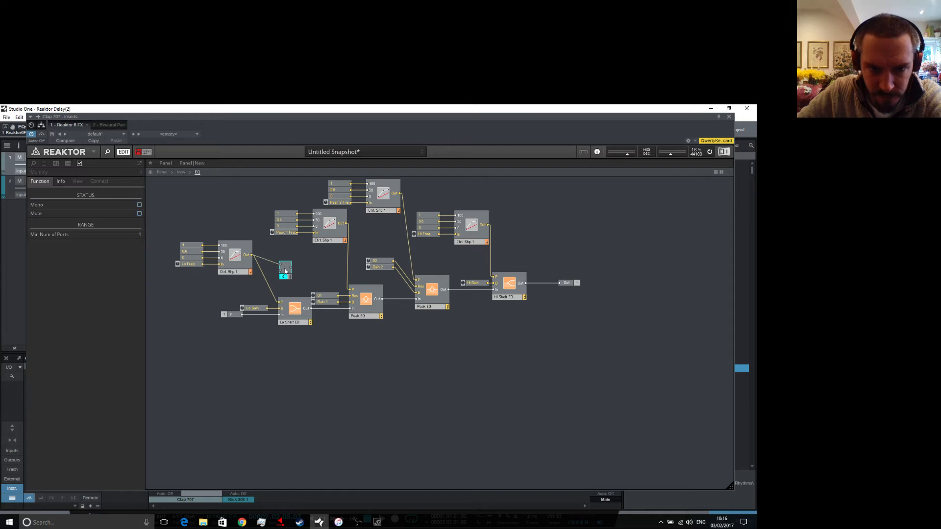
Feed the multiplier's second input with a constant of 136.7 and wire its output to the Lo Shelf EQ's pitch input.
right_click(281, 270)
click(297, 284)
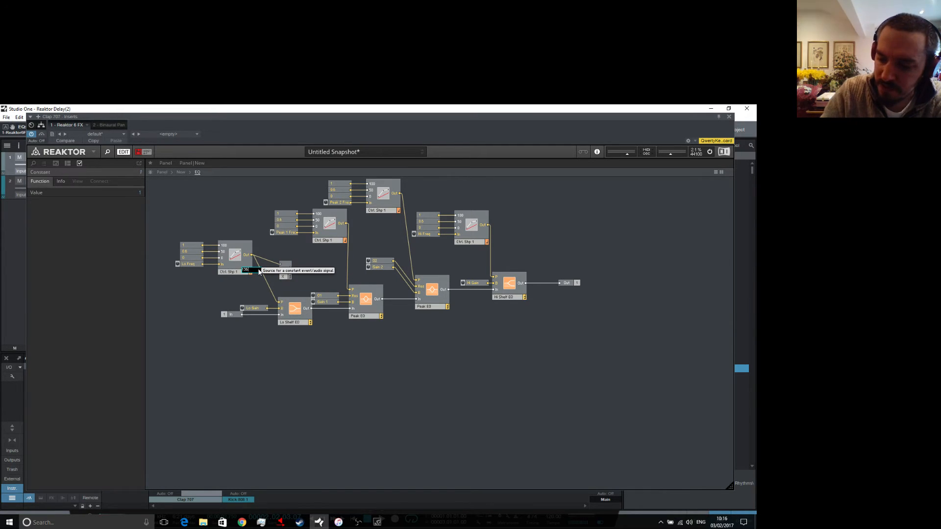
text(7)
key(Return)
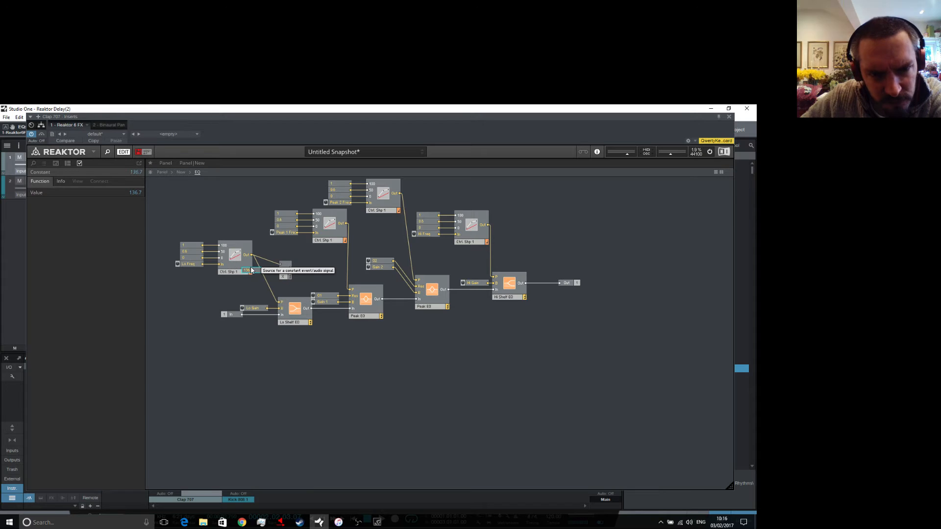
drag(253, 275, 283, 297)
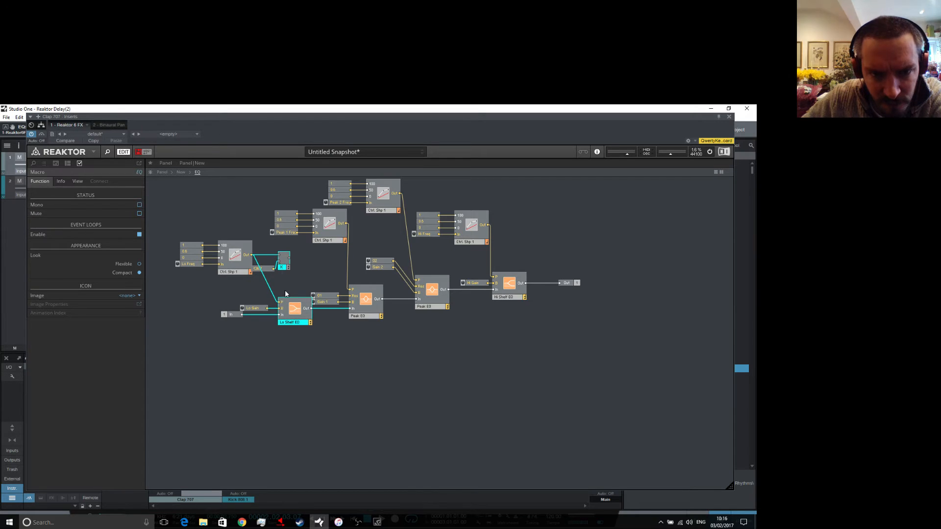
mouse_move(289, 260)
mouse_down()
mouse_move(280, 305)
mouse_move(286, 271)
mouse_up()
Duplicate the multiplier with its constant and wire the copy between the Peak 1 Freq control shaper and the first Peak EQ.
right_click(283, 264)
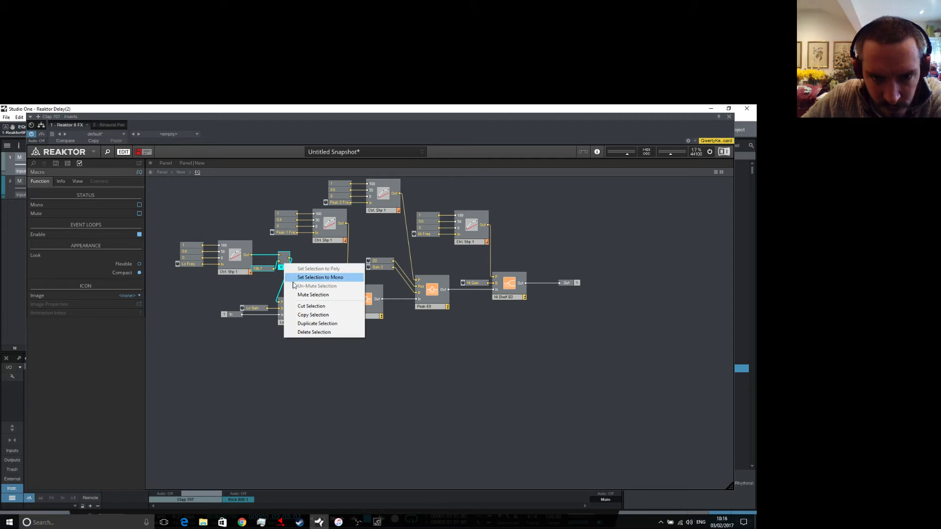
click(314, 323)
drag(282, 268, 333, 259)
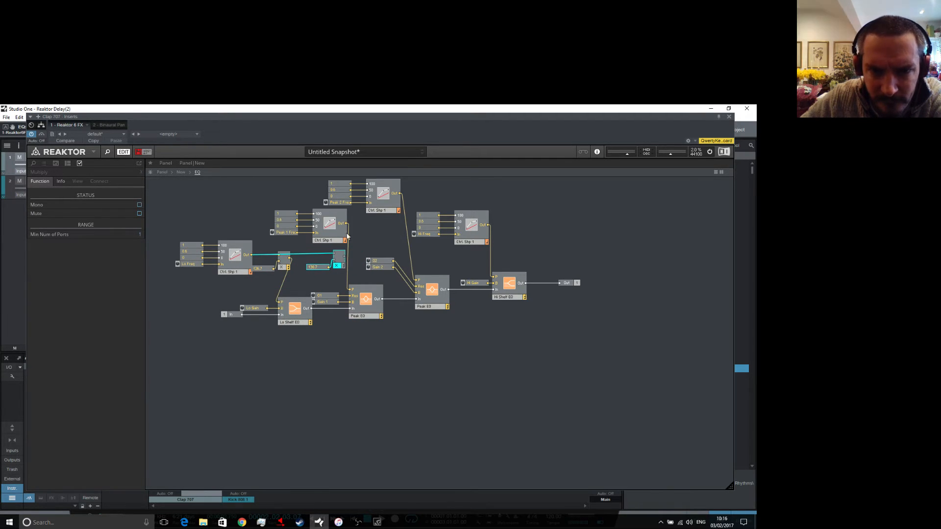
drag(347, 225, 334, 254)
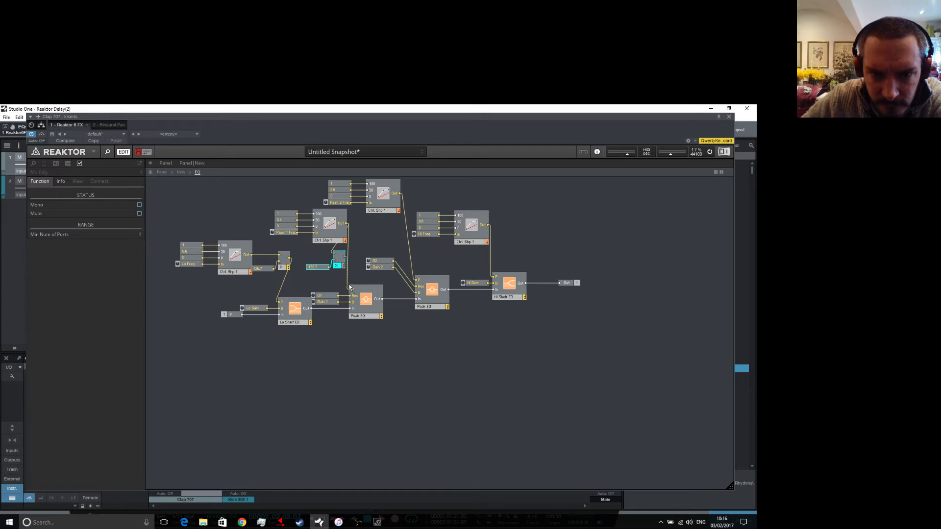
drag(353, 292, 353, 291)
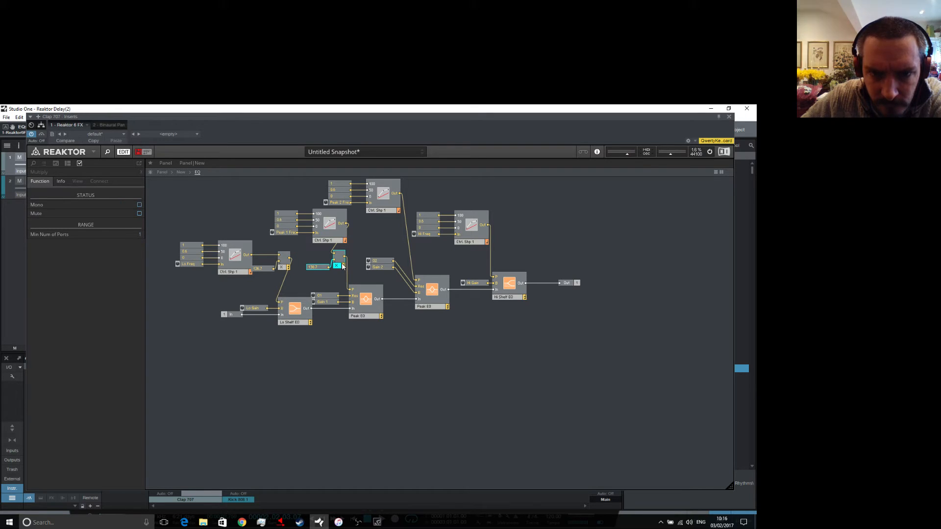
Paste two more multiplier-and-constant pairs, wiring one between Peak 2 Freq's shaper and the second Peak EQ, the other between Hi Freq's shaper and Hi Shelf EQ.
right_click(385, 242)
click(406, 304)
drag(421, 257, 416, 279)
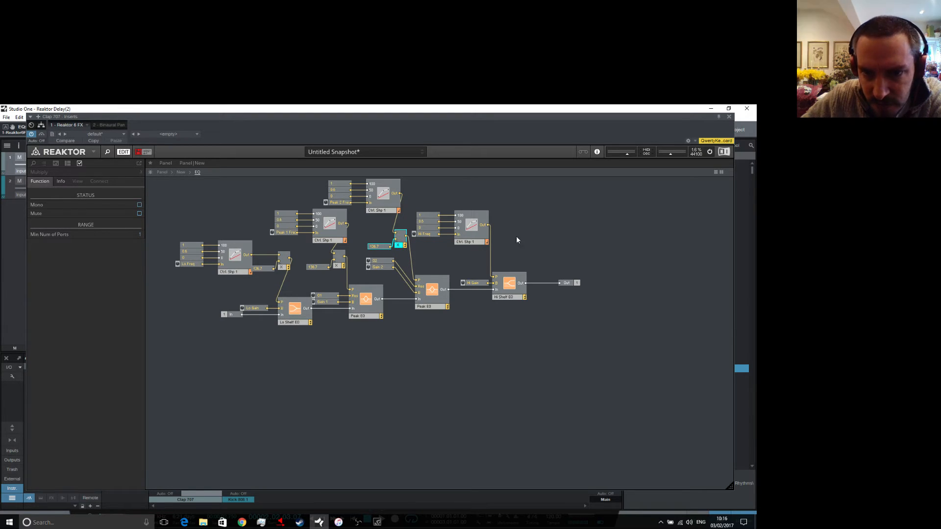
right_click(531, 231)
click(554, 293)
drag(489, 225, 493, 277)
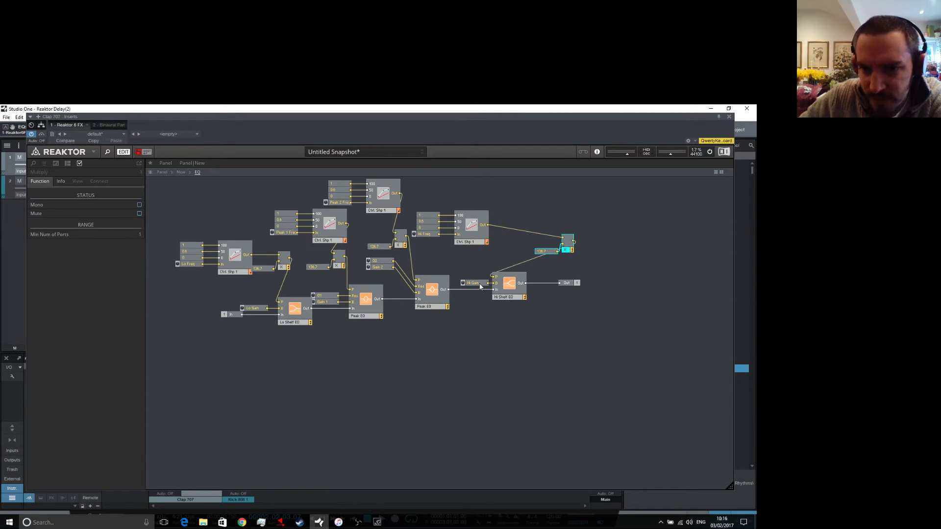
On the instrument panel, lower Hi Freq, raise Q1 and Peak 1 Freq, and set Gain 1 to 6.
click(162, 172)
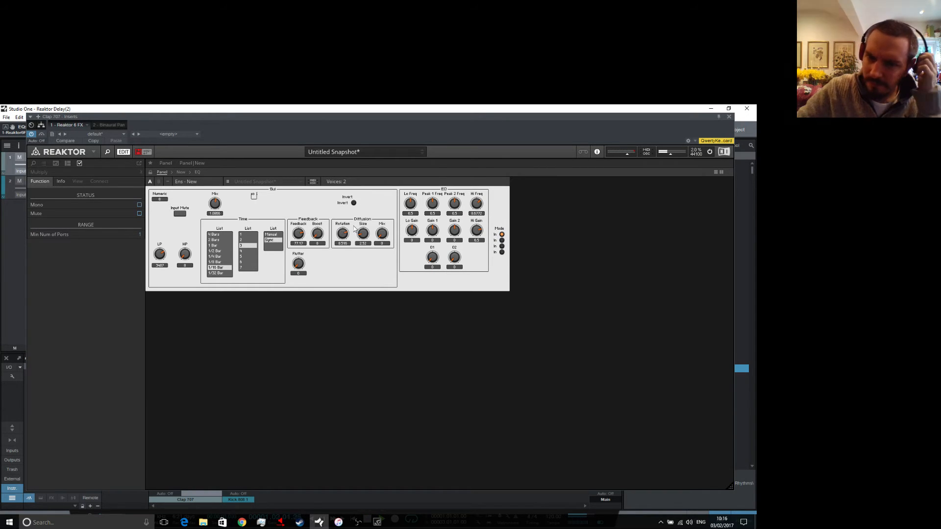
mouse_move(477, 228)
mouse_down()
mouse_move(479, 243)
mouse_move(478, 191)
mouse_move(474, 230)
mouse_move(478, 210)
mouse_up()
drag(432, 230, 434, 214)
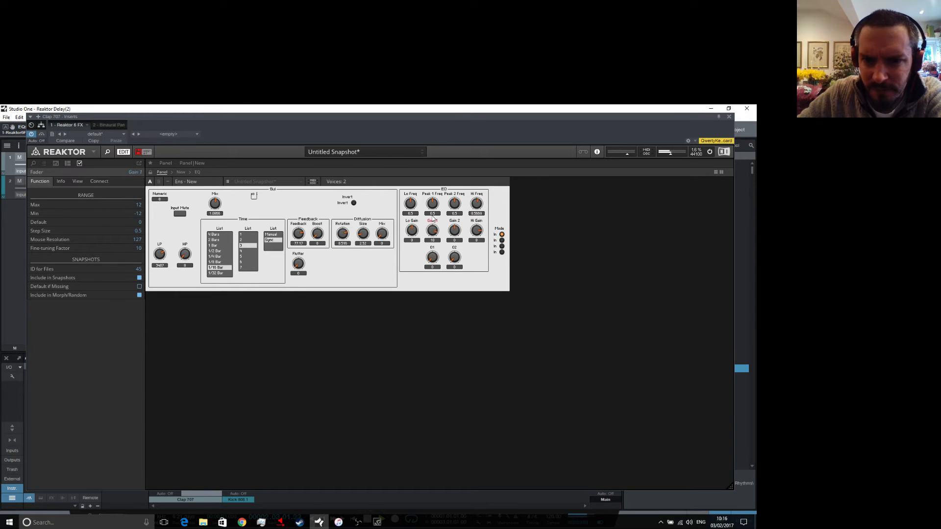
drag(431, 257, 433, 210)
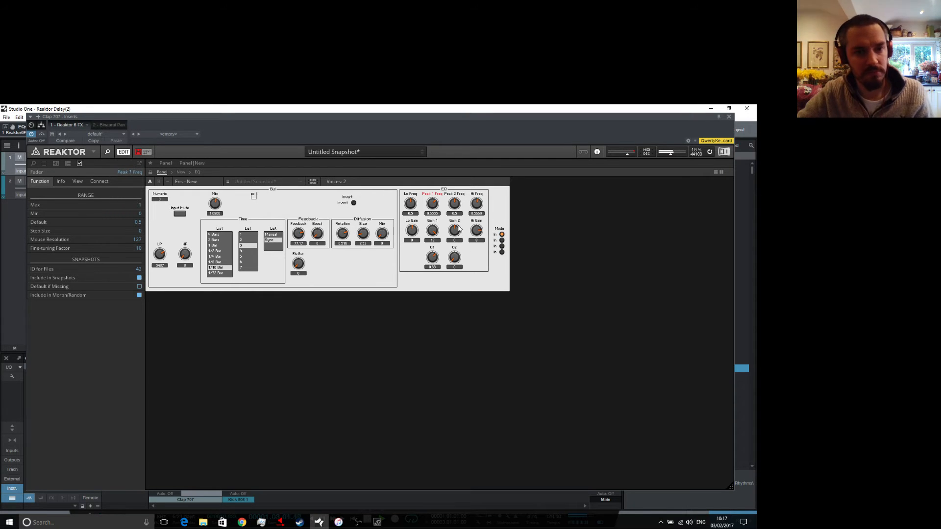
mouse_move(434, 237)
mouse_down()
mouse_move(433, 246)
mouse_move(434, 225)
mouse_up()
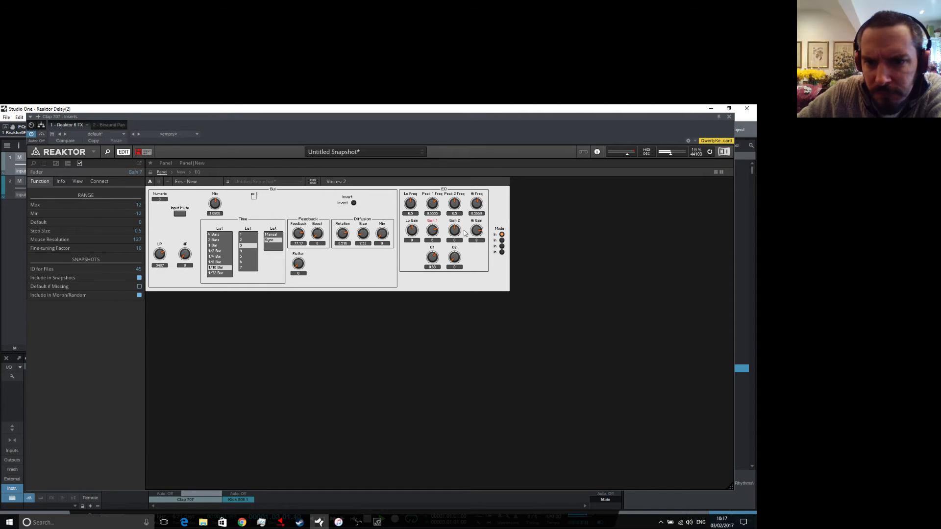
Set Gain 2 to -12 and adjust the Q2 and Peak 2 Freq knobs of the second peak band.
drag(455, 237, 456, 263)
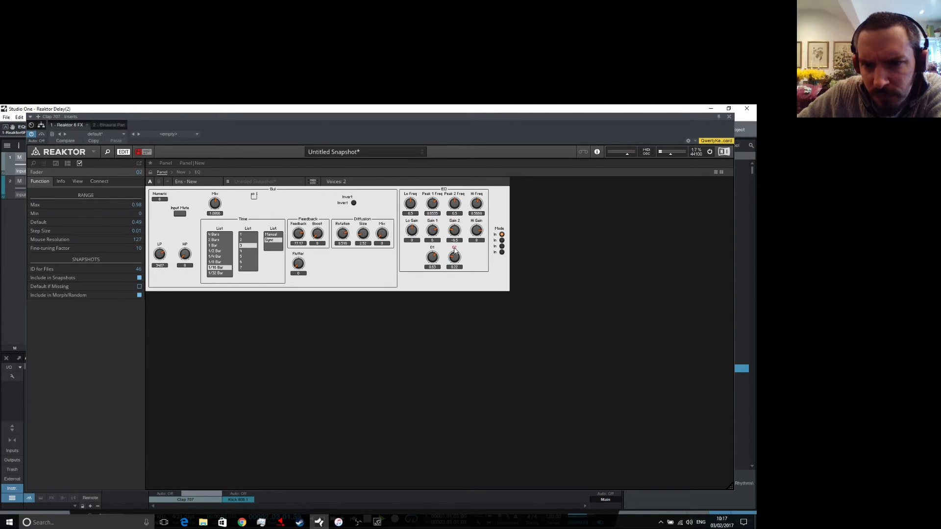
mouse_move(454, 205)
mouse_down()
mouse_move(457, 189)
mouse_move(453, 204)
mouse_up()
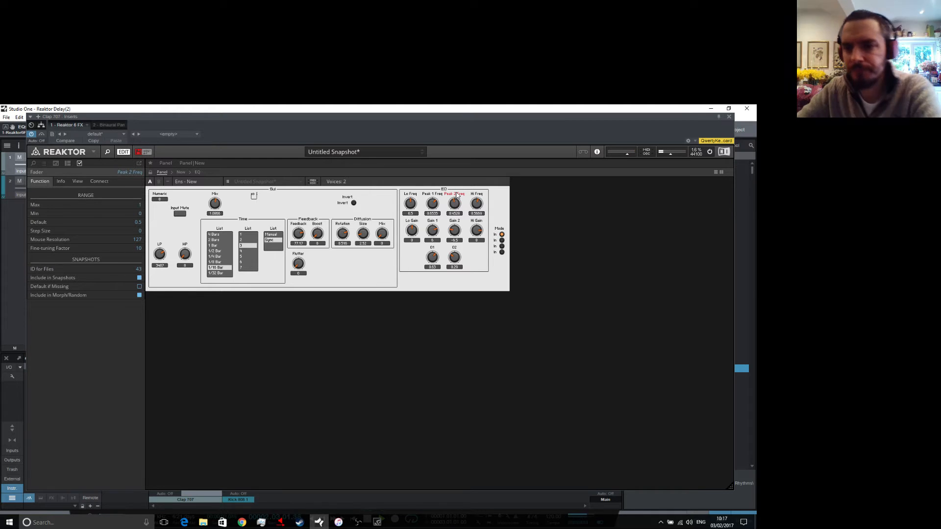
mouse_move(454, 258)
mouse_down()
mouse_move(451, 225)
mouse_move(457, 266)
mouse_up()
drag(456, 216, 464, 233)
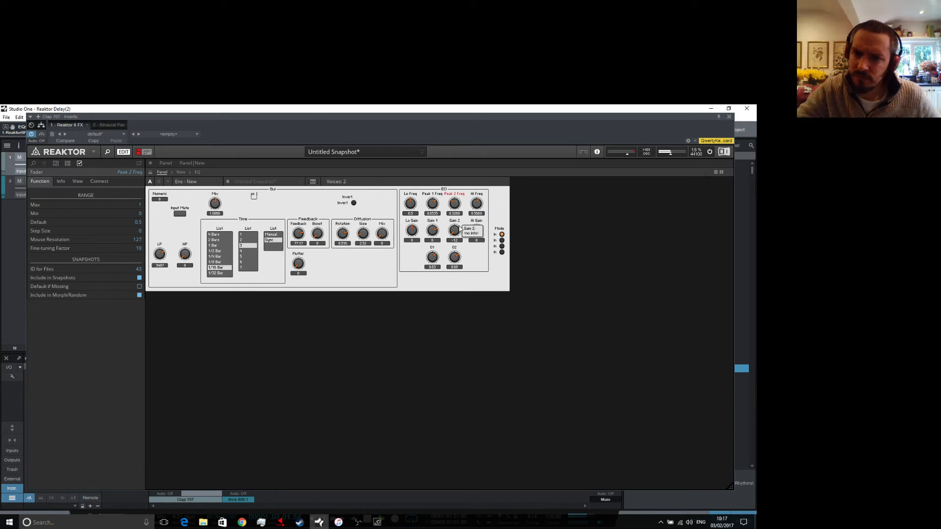
Set Lo Gain to 12 and Hi Gain to 7, adjusting Lo Freq, Hi Freq and the LP cutoff to suit.
drag(416, 231, 409, 204)
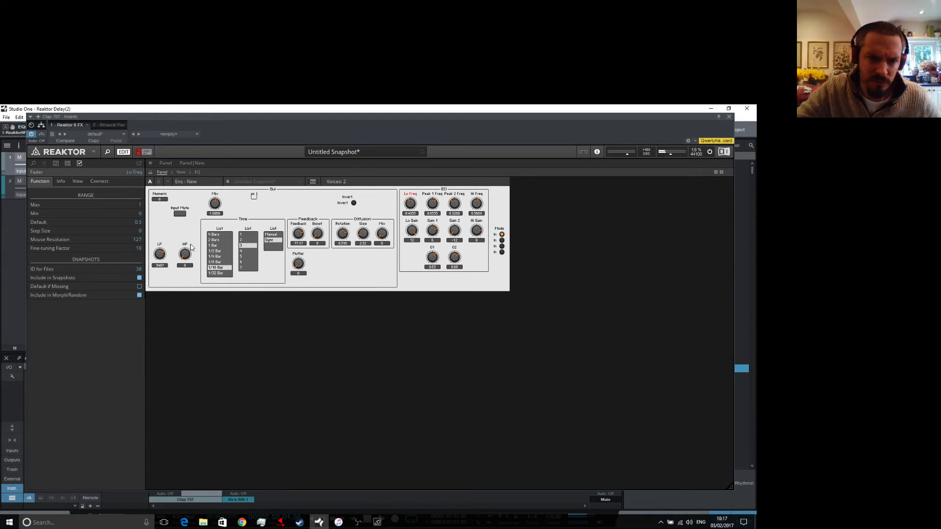
drag(161, 253, 158, 217)
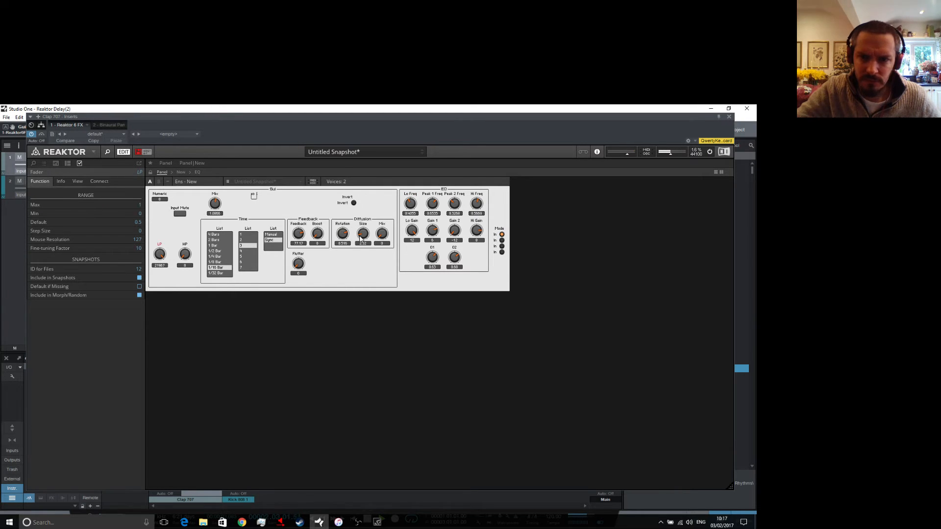
click(476, 230)
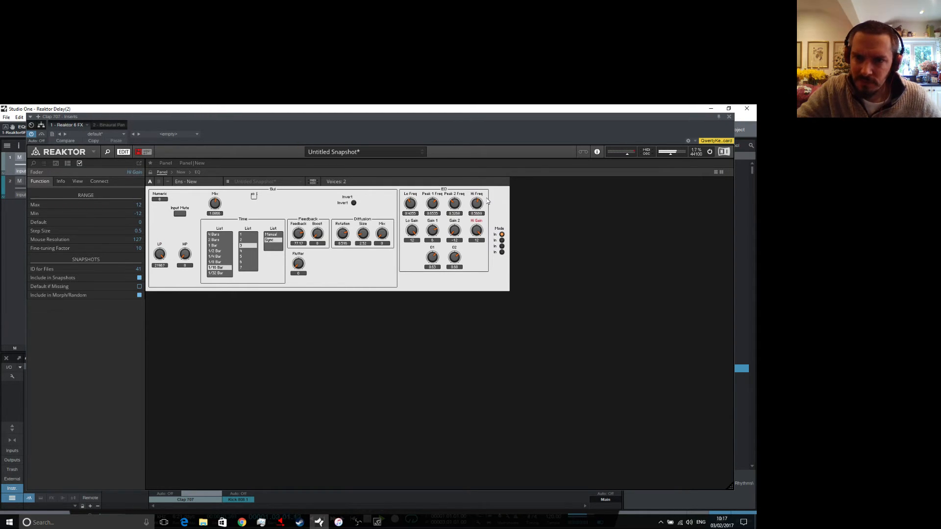
drag(476, 230, 481, 194)
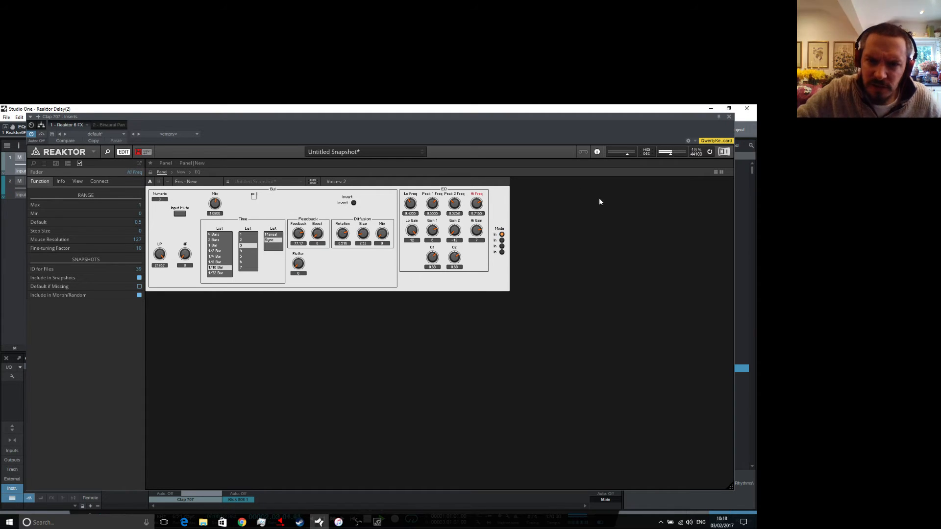
Raise Lo Freq slightly and bring the delay's LP cutoff back down.
click(412, 198)
drag(413, 196, 414, 202)
click(187, 254)
mouse_move(163, 259)
mouse_down()
mouse_move(159, 273)
mouse_move(162, 263)
mouse_up()
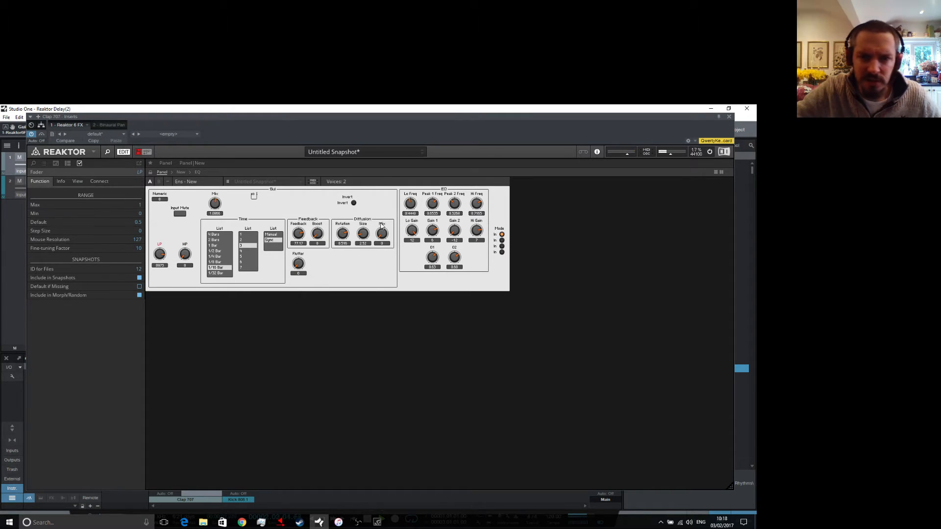
Turn up the Diffusion Mix and set Flutter to about 22.
drag(382, 233, 386, 214)
drag(298, 265, 303, 259)
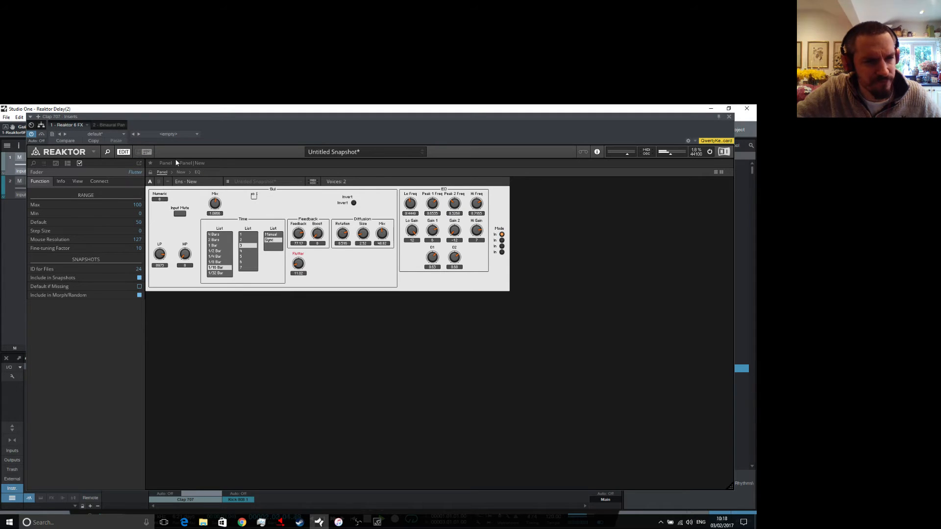
mouse_move(300, 264)
mouse_down()
mouse_move(305, 248)
mouse_move(300, 277)
mouse_up()
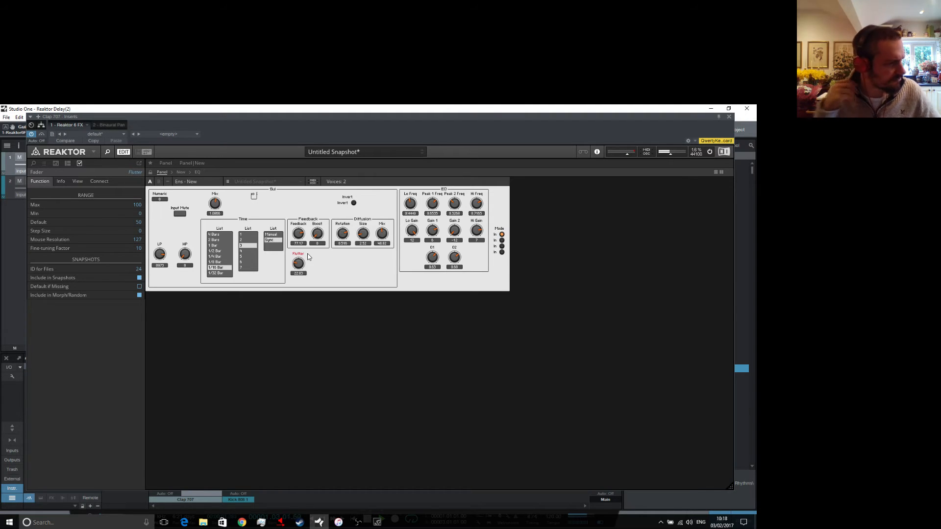
Set the Diffusion Mix to 100, increase the Diffusion Size to about 5.3, and turn Rotation to a negative value.
drag(383, 237, 364, 227)
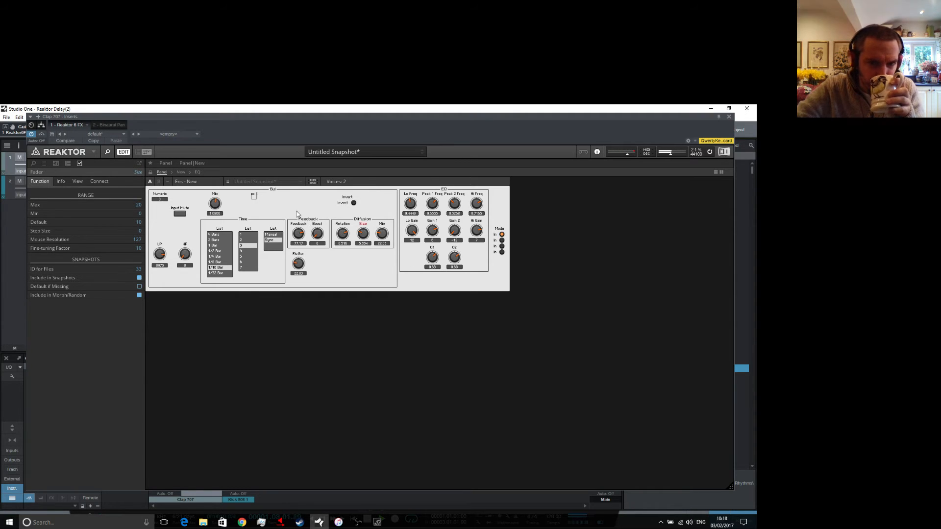
drag(386, 234, 389, 160)
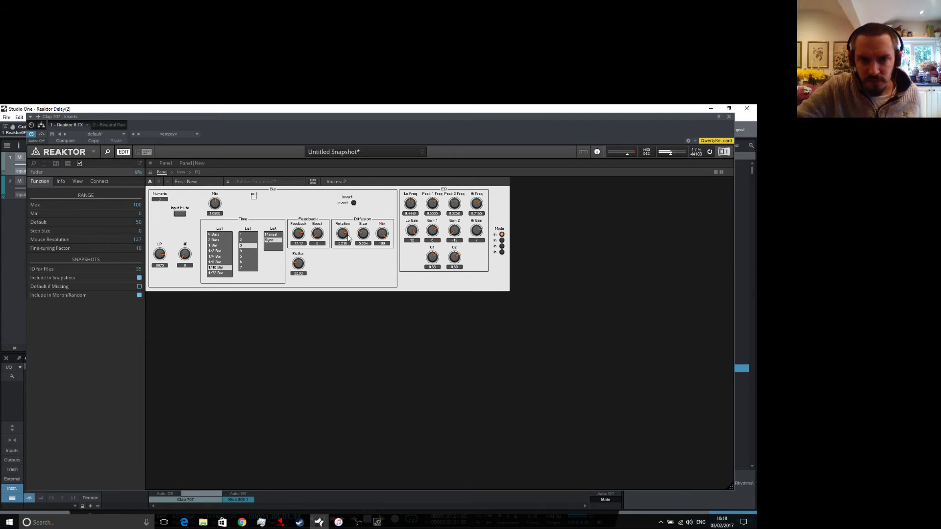
drag(348, 238, 347, 263)
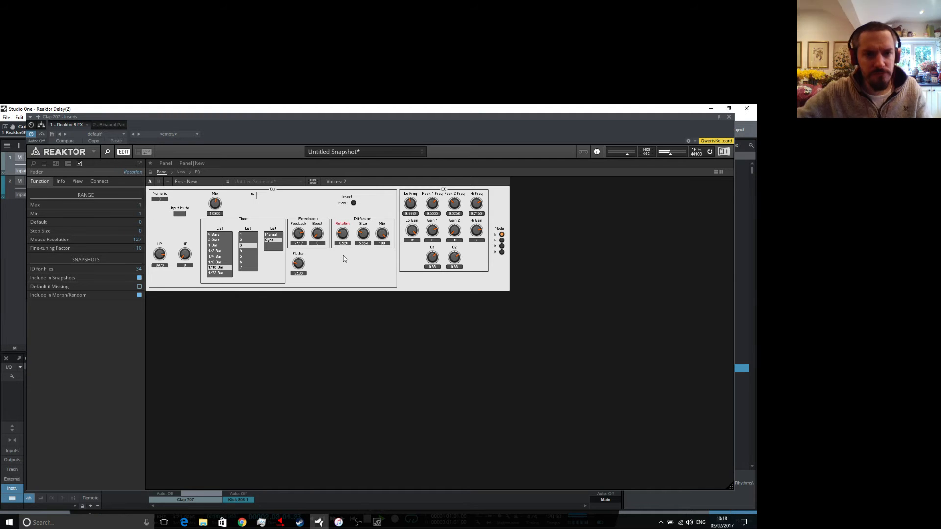
In the Stereo Delay macro, set the constant that scales the Slow Random signal for the diffuser delay to 0.1.
click(181, 172)
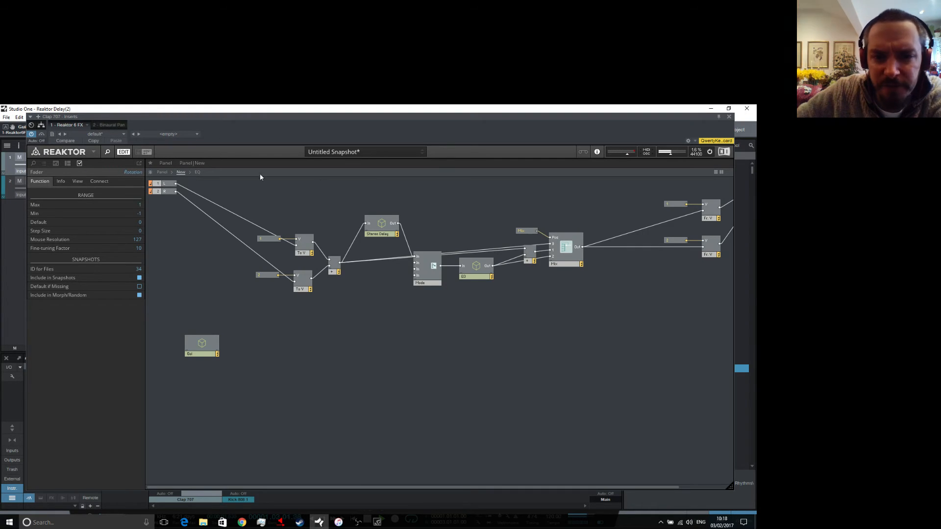
double_click(380, 221)
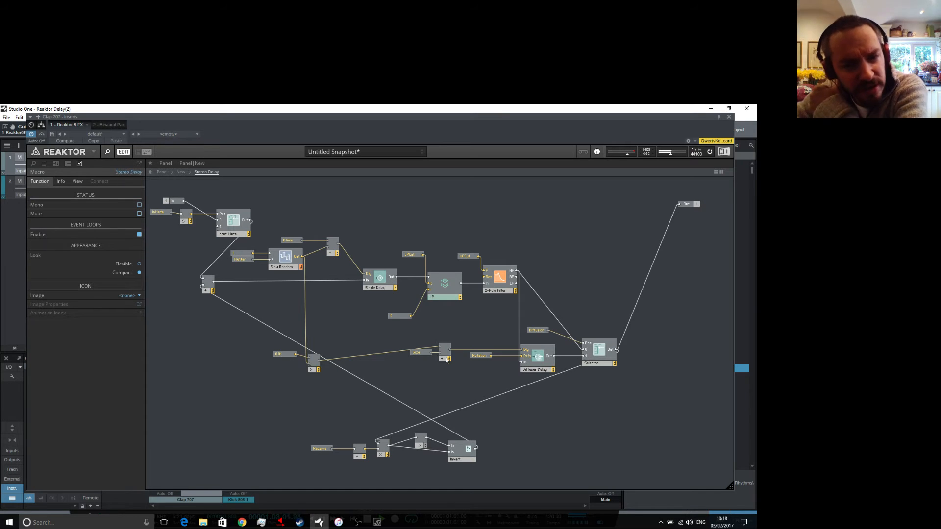
click(283, 354)
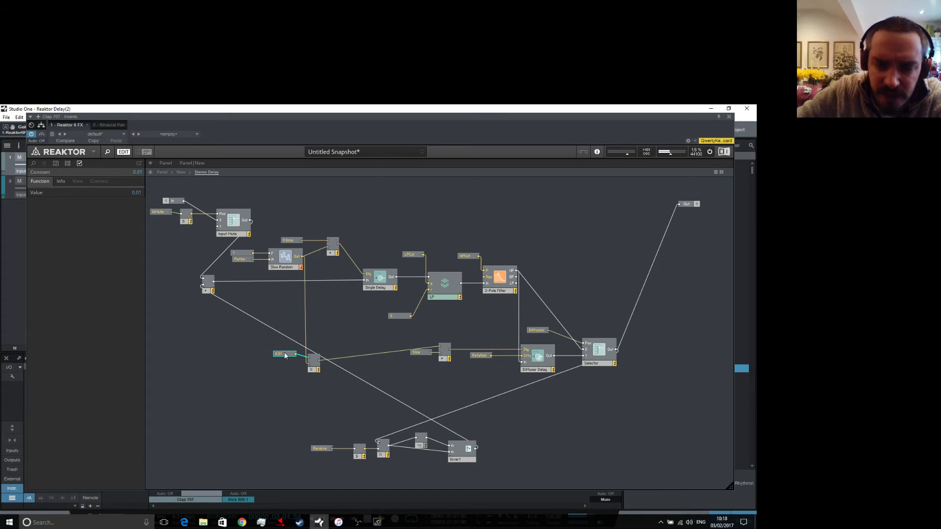
double_click(279, 353)
text(0.1)
key(Return)
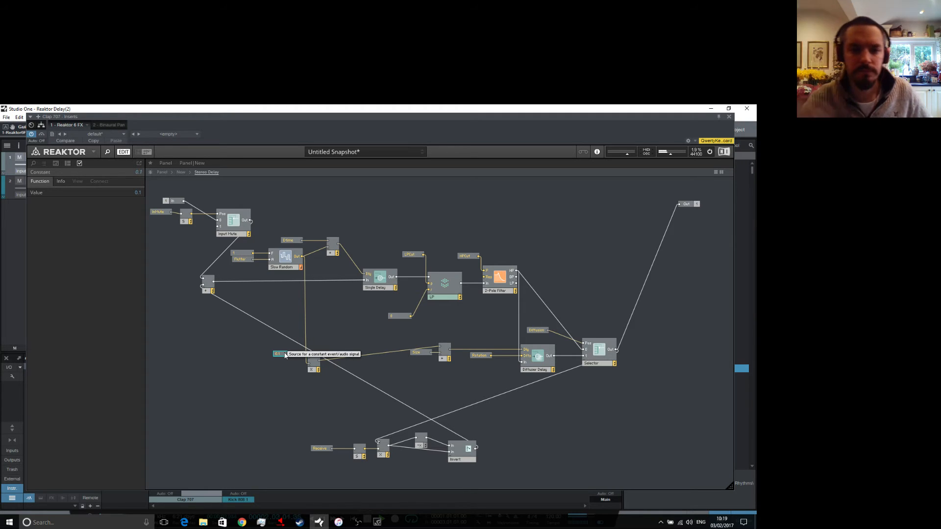
Raise the Slow Random scaling constant to 1.
double_click(285, 356)
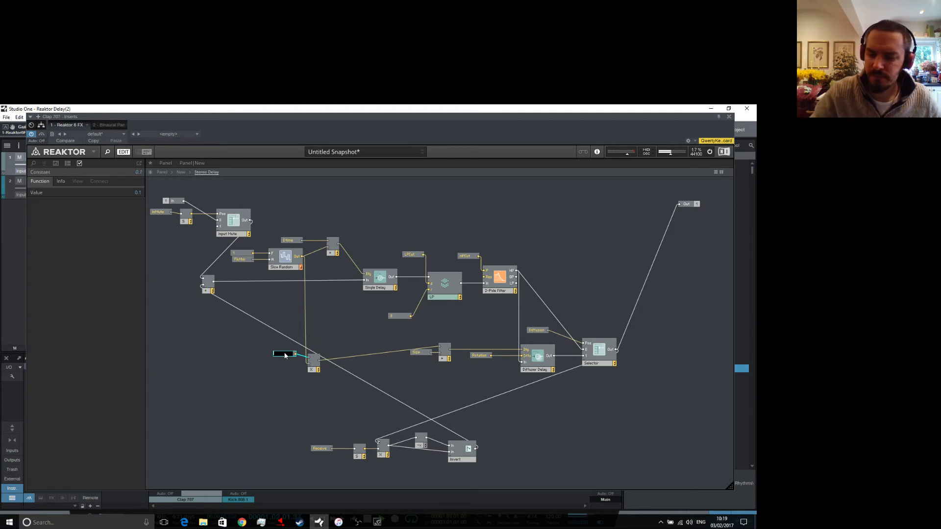
text(1)
key(Return)
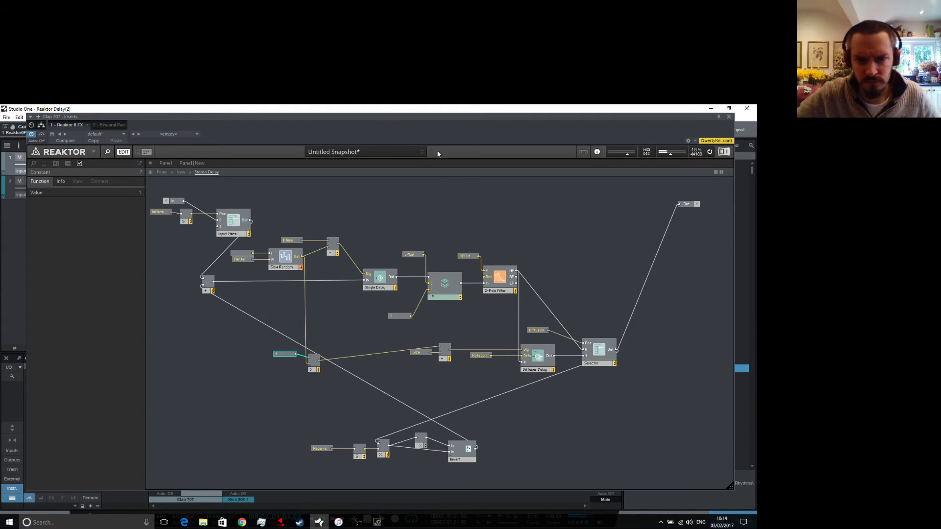
Set the constant that scales the Slow Random signal for the diffuser delay to 0.5.
double_click(286, 355)
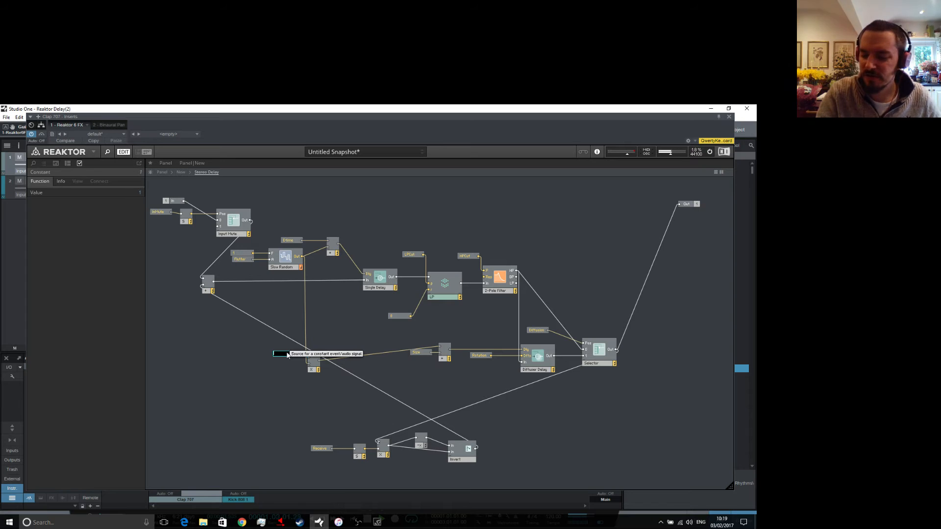
text(0.5)
key(Return)
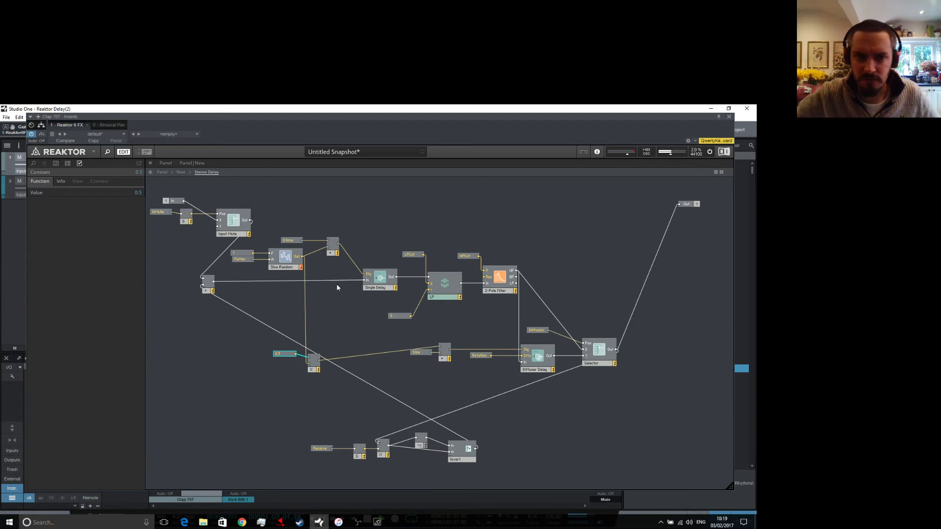
Return to the instrument's control panel and turn Flutter down to about 11.8.
click(180, 172)
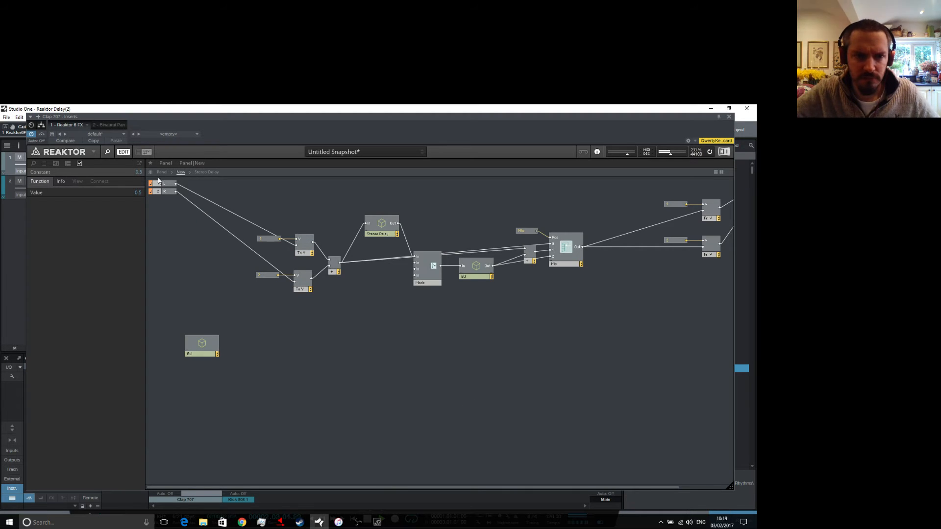
click(161, 172)
click(304, 262)
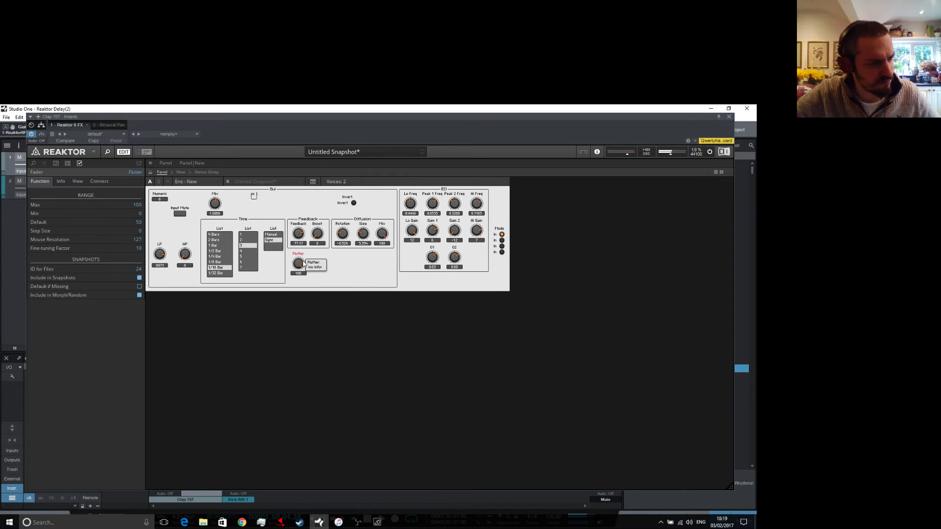
drag(304, 263, 300, 303)
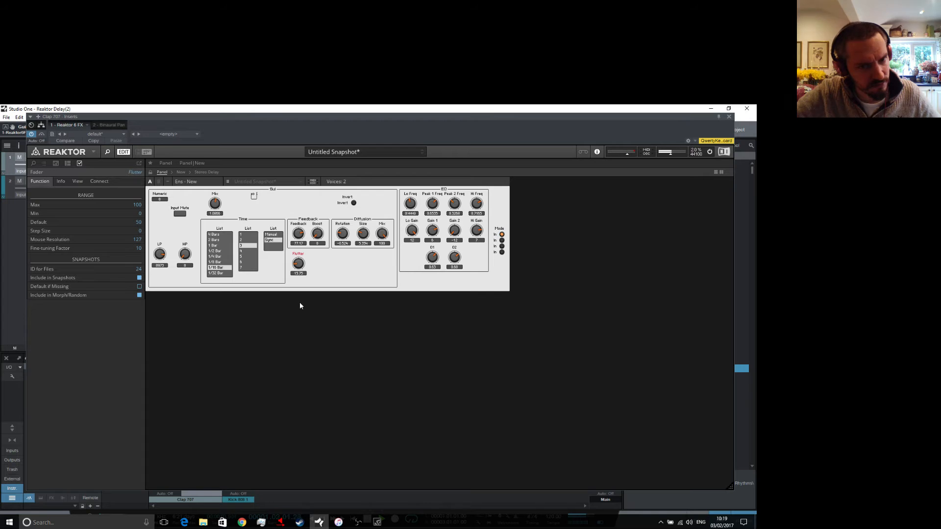
drag(299, 265, 300, 267)
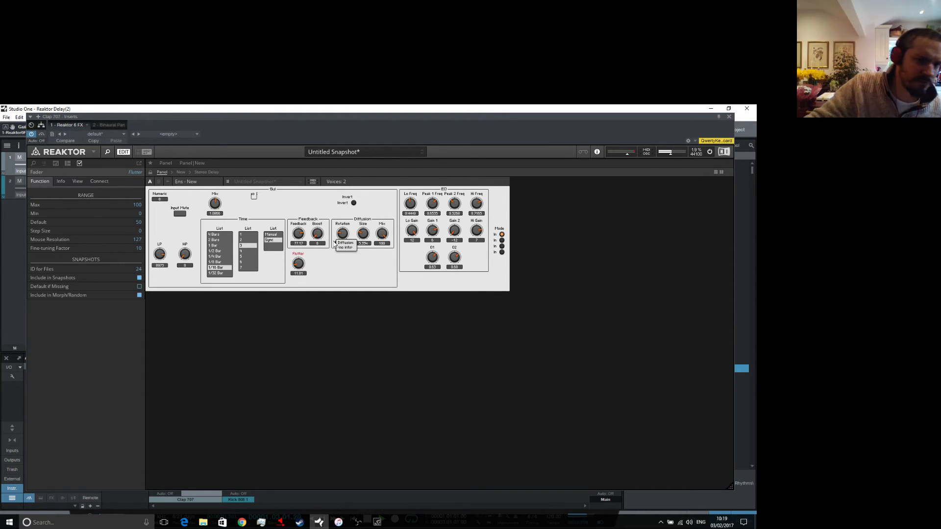
Set the Diffusion Size to about 5.8 and its Mix to 0, and select 5 in the numbered Time list.
drag(363, 237, 362, 247)
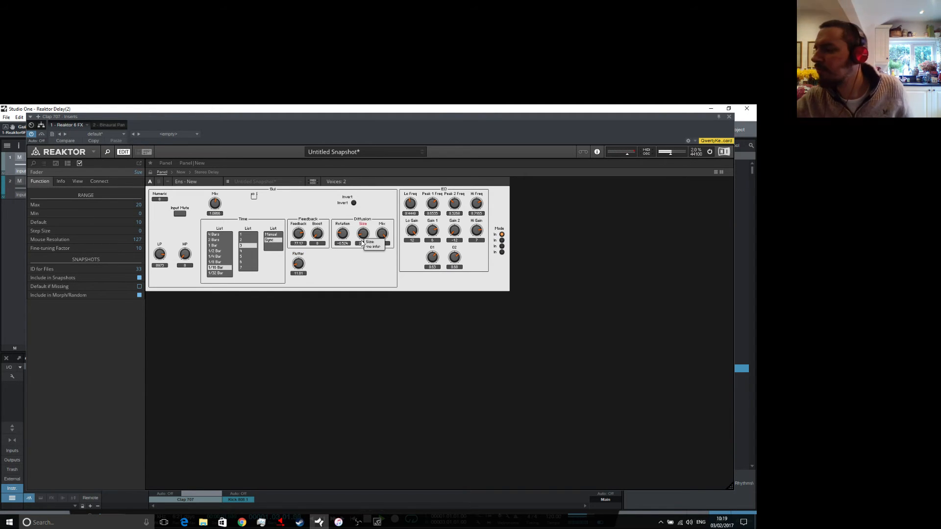
drag(363, 244, 365, 226)
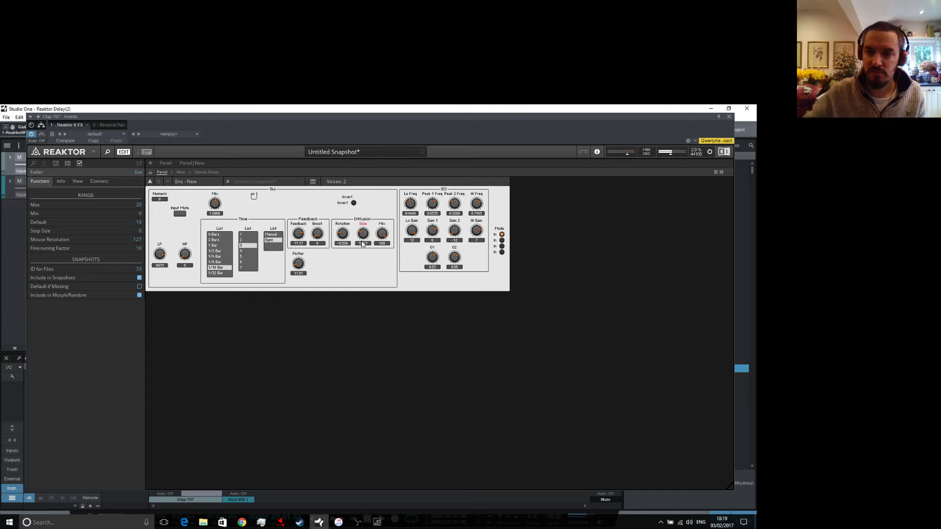
drag(382, 233, 384, 262)
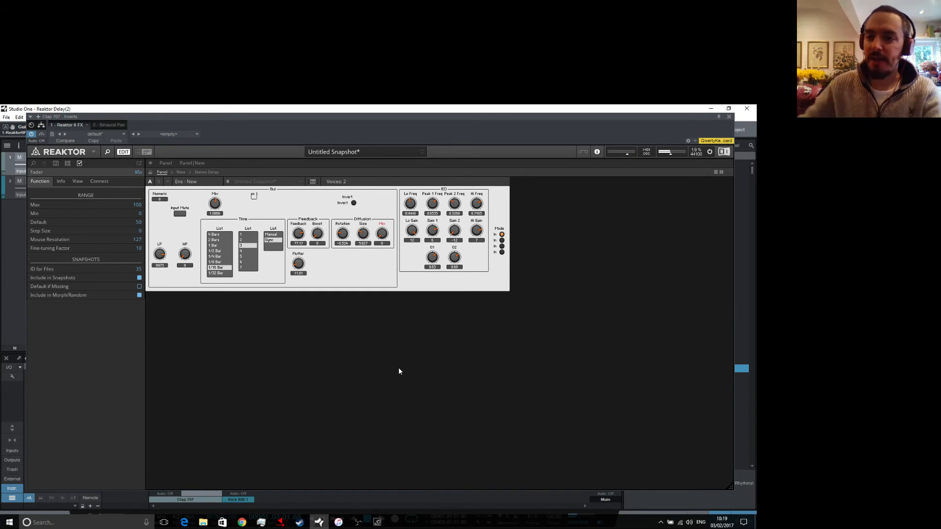
click(241, 257)
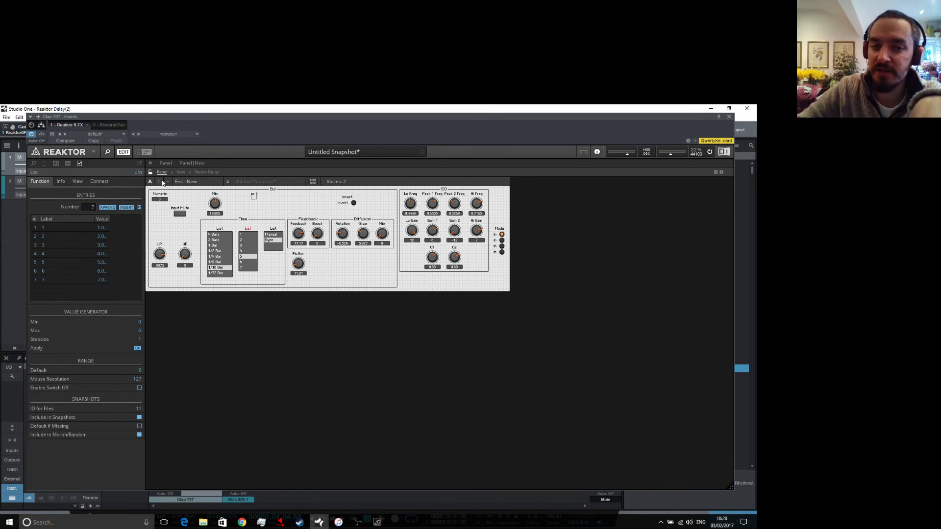
Delete the unconnected Numeric display from the Gui macro and check the control panel.
click(182, 172)
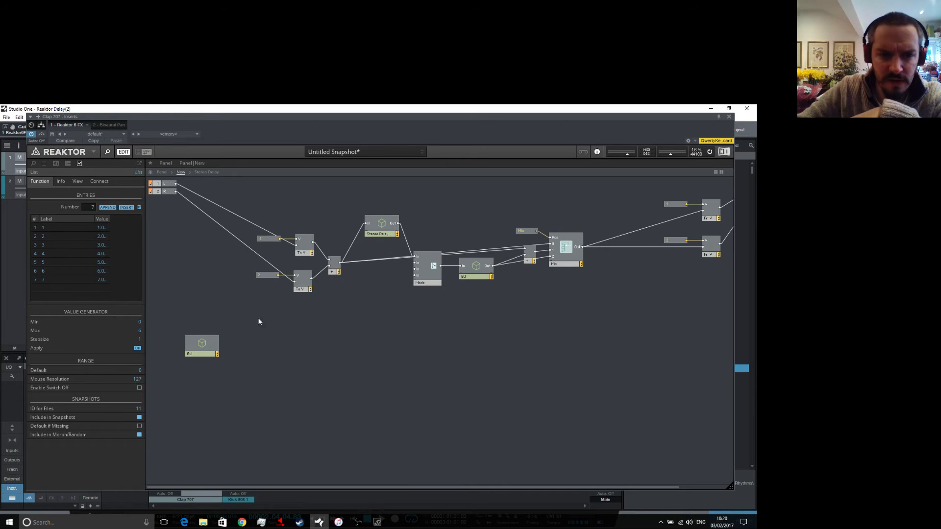
double_click(200, 341)
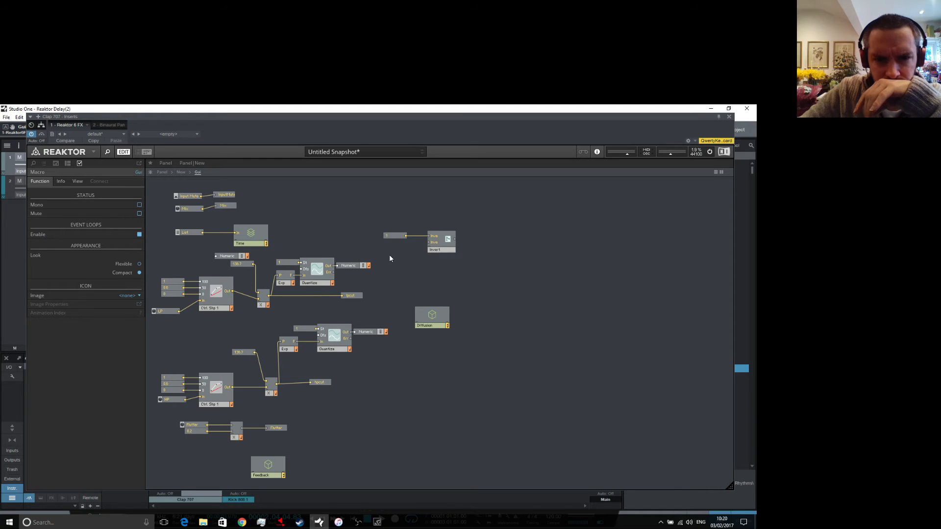
click(230, 257)
right_click(230, 257)
click(250, 296)
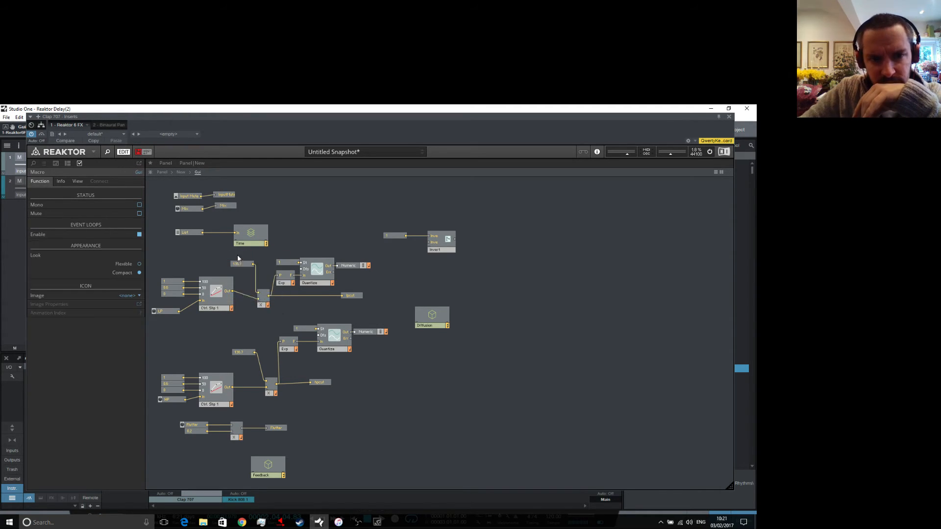
click(166, 163)
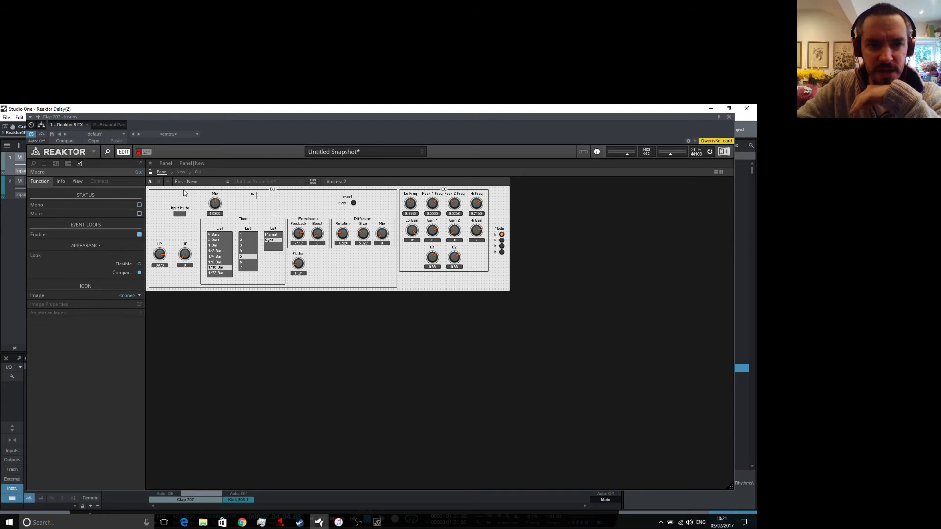
Make a copy of the Stereo Delay macro in the instrument structure and place it below the original.
click(181, 172)
click(414, 309)
click(383, 228)
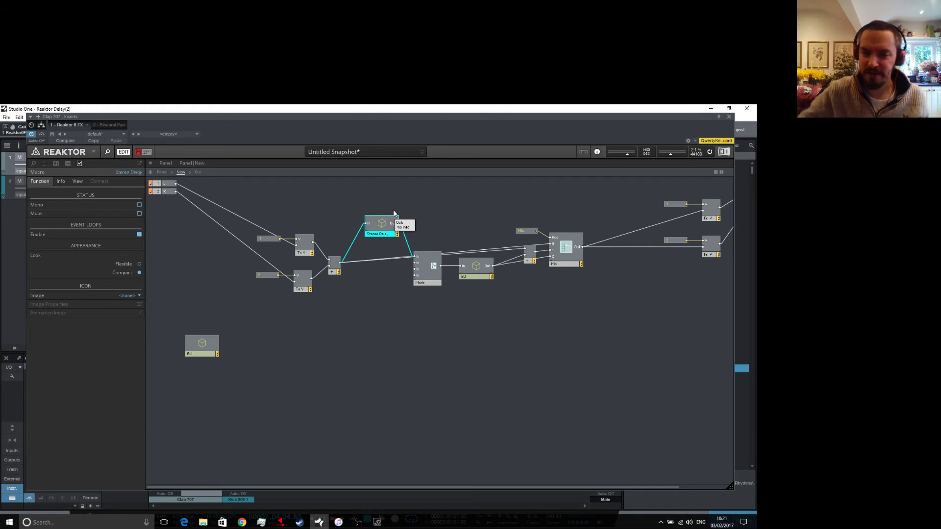
right_click(380, 231)
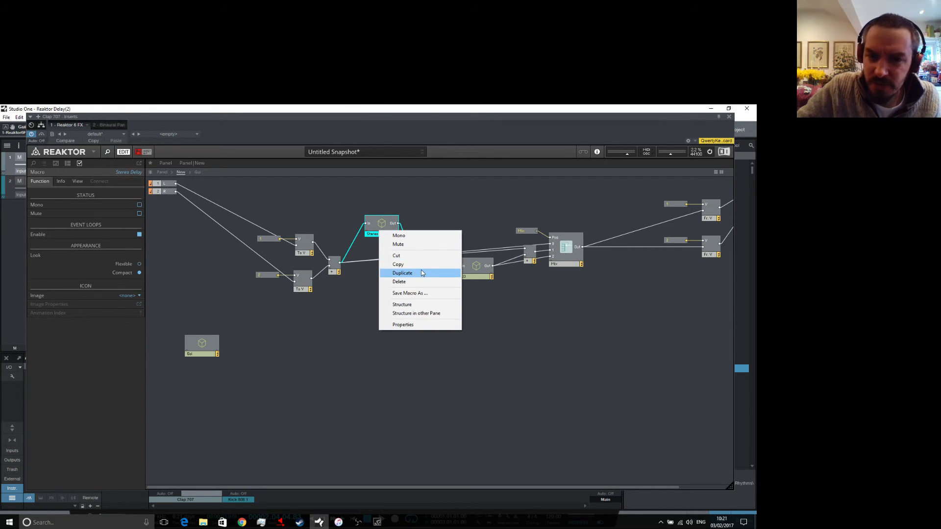
key(Escape)
drag(383, 224, 383, 236)
key(ctrl+z)
right_click(381, 239)
click(409, 303)
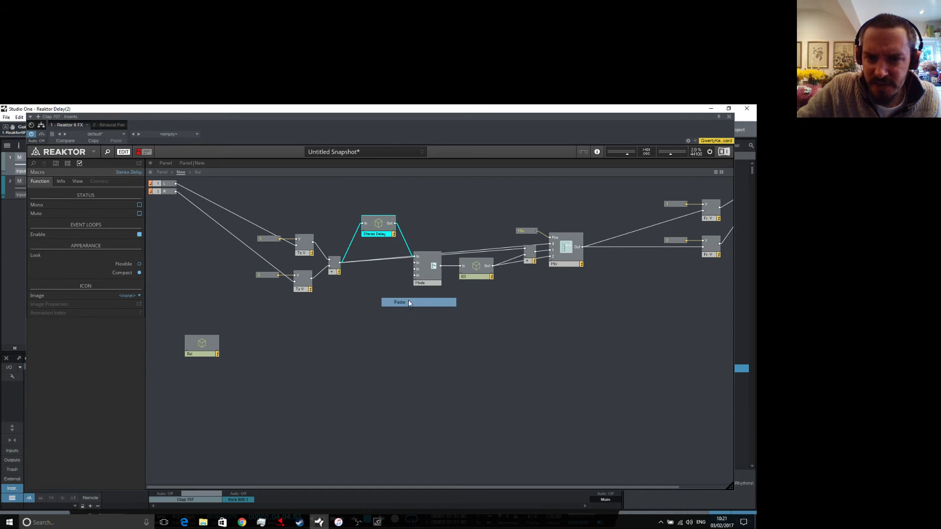
drag(388, 252, 378, 289)
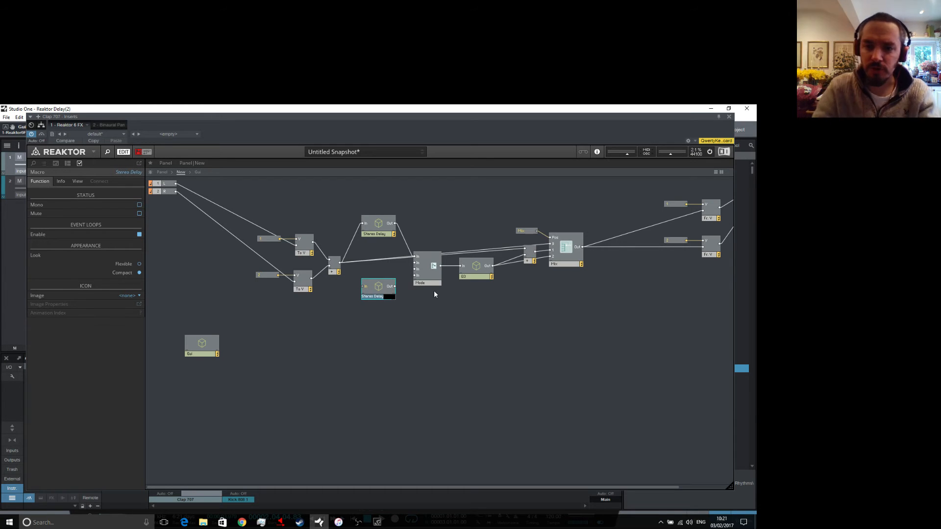
Name the copied macro Dual Delay and position it closely beneath Stereo Delay.
text(Dua)
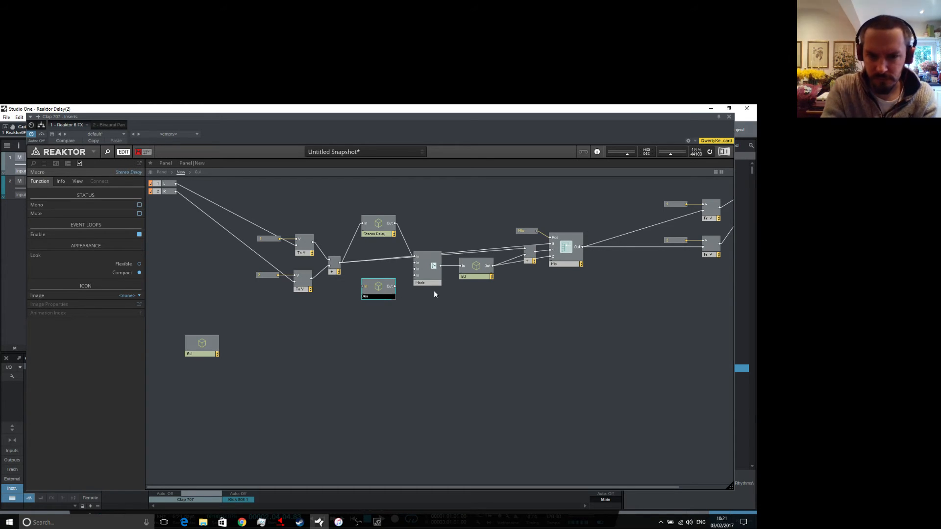
text(l Mono)
key(Return)
drag(375, 290, 376, 270)
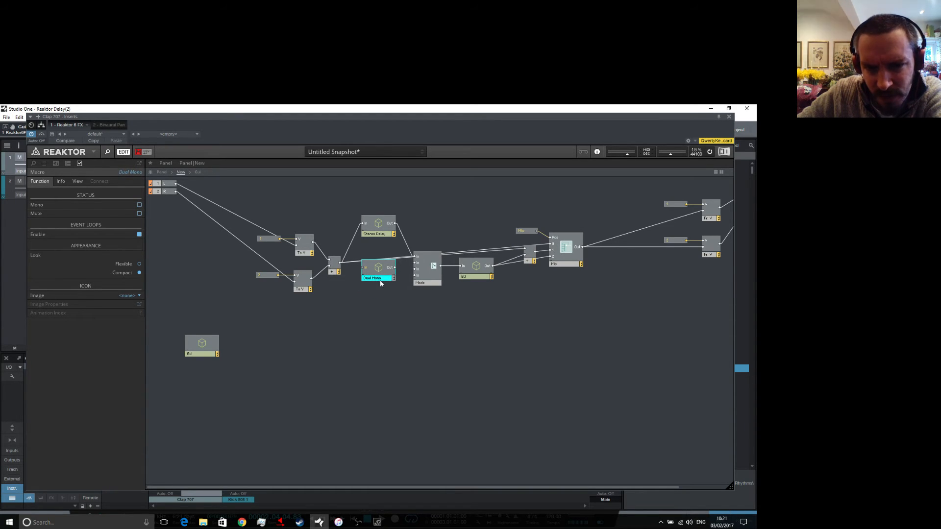
double_click(378, 278)
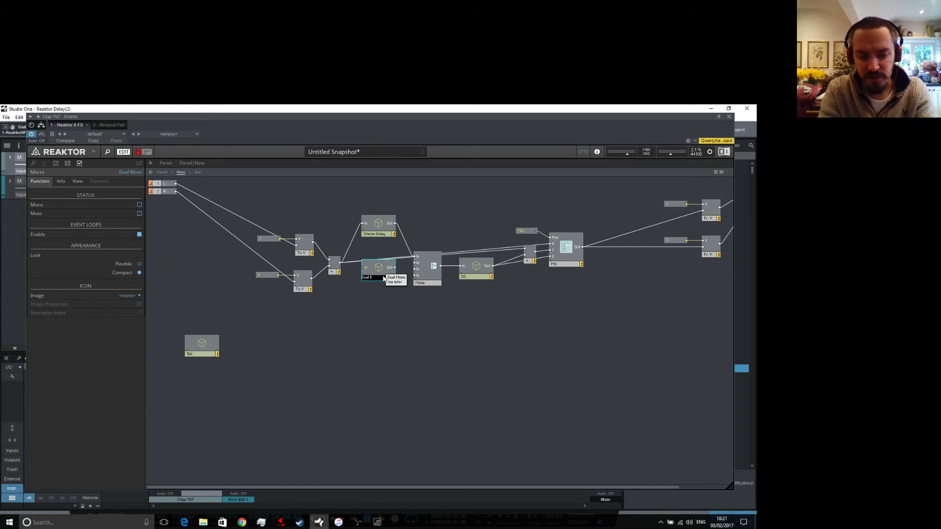
text(ay)
key(Return)
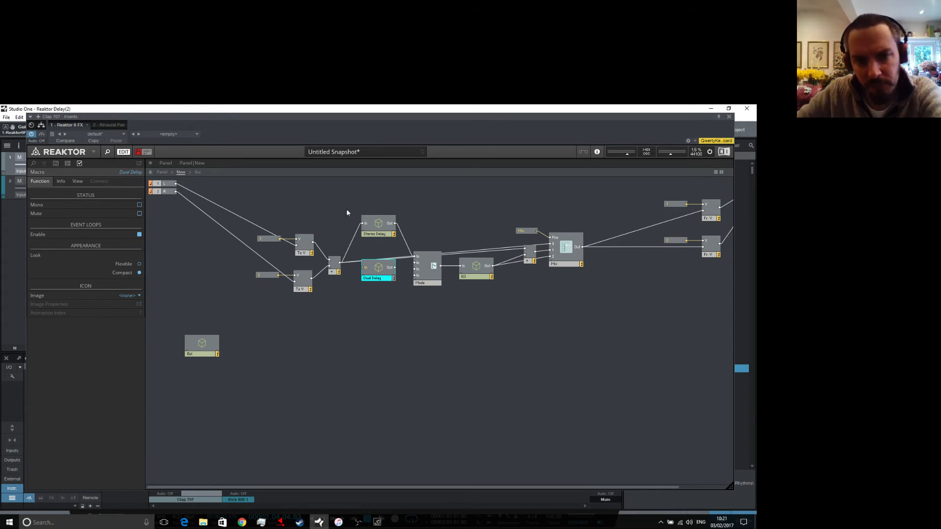
Wire Dual Delay from the summed input to the second Mode input, and regroup both delays beside the lowered Mode switch and EQ.
drag(339, 263, 367, 303)
mouse_move(459, 309)
mouse_down()
mouse_move(440, 276)
mouse_move(469, 305)
mouse_move(468, 319)
mouse_up()
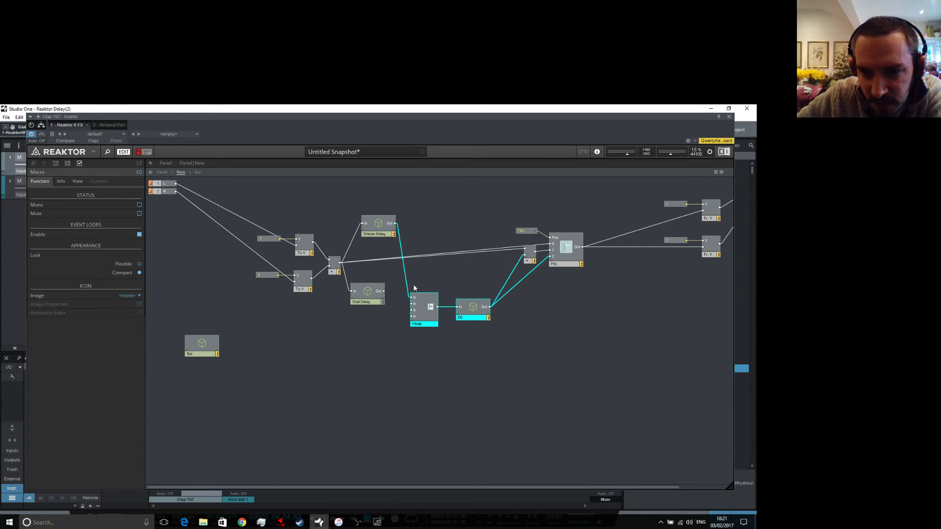
drag(369, 290, 357, 372)
drag(380, 236, 374, 307)
drag(358, 380, 412, 304)
click(416, 368)
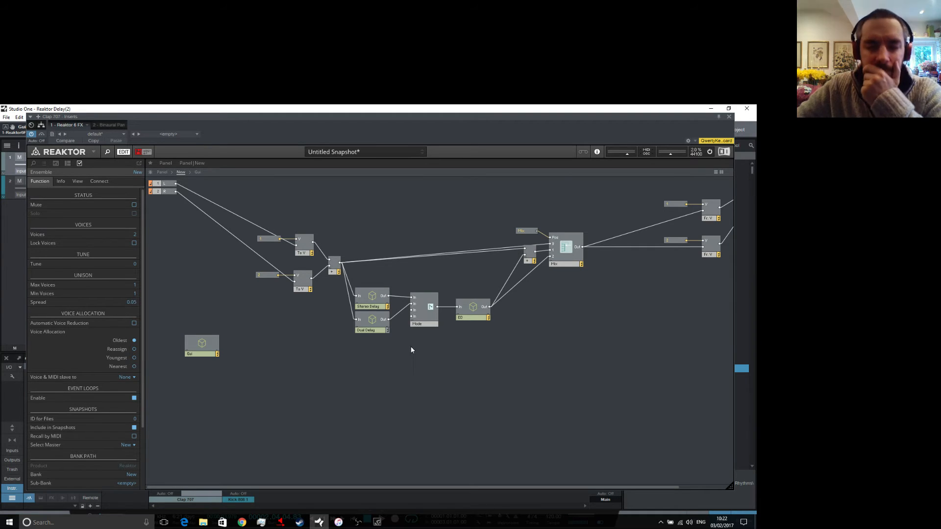
Inside the Dual Delay macro, move the dtime receive up to clear space above Slow Random.
double_click(373, 327)
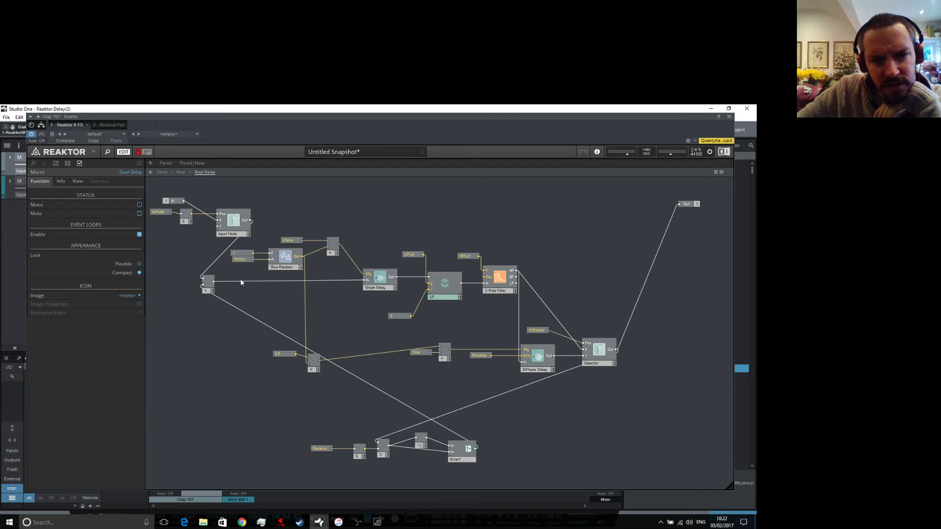
drag(293, 241, 296, 219)
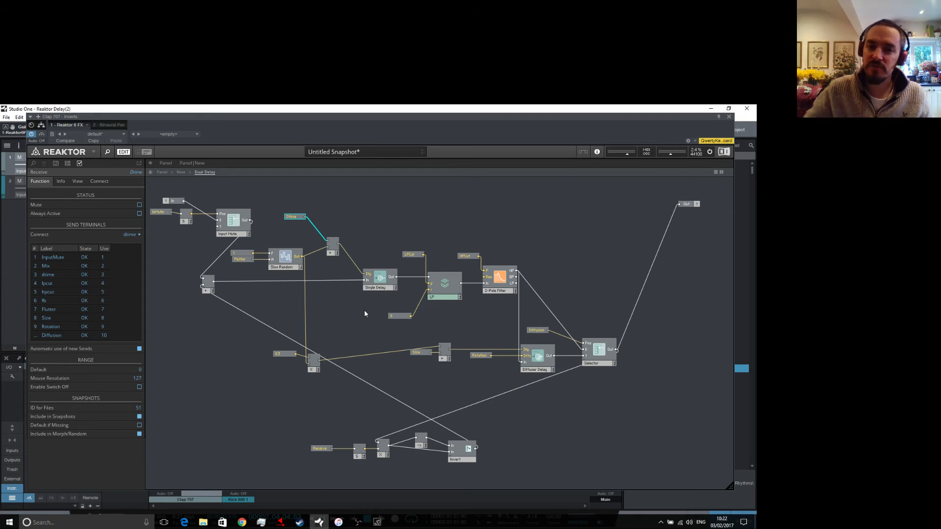
click(181, 172)
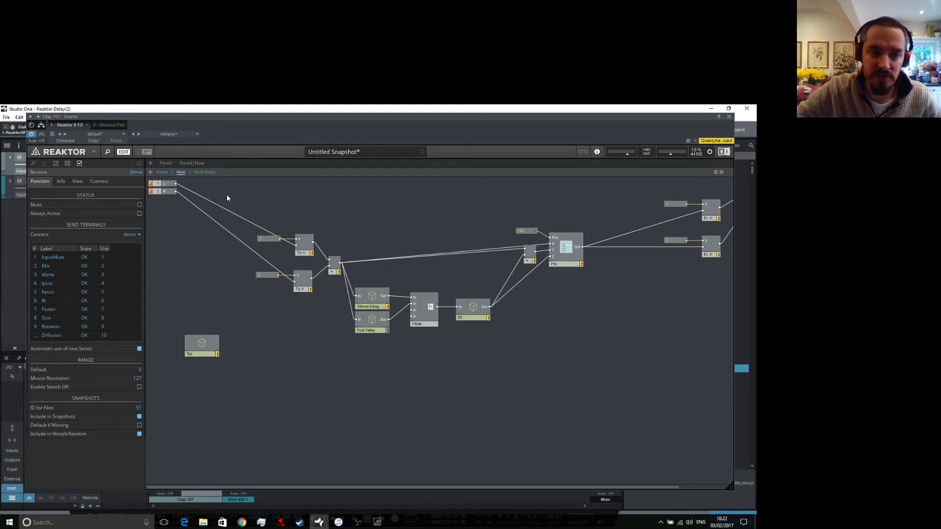
Open the Time macro inside the Gui macro and move its In port and dtime send outward to make room.
click(204, 348)
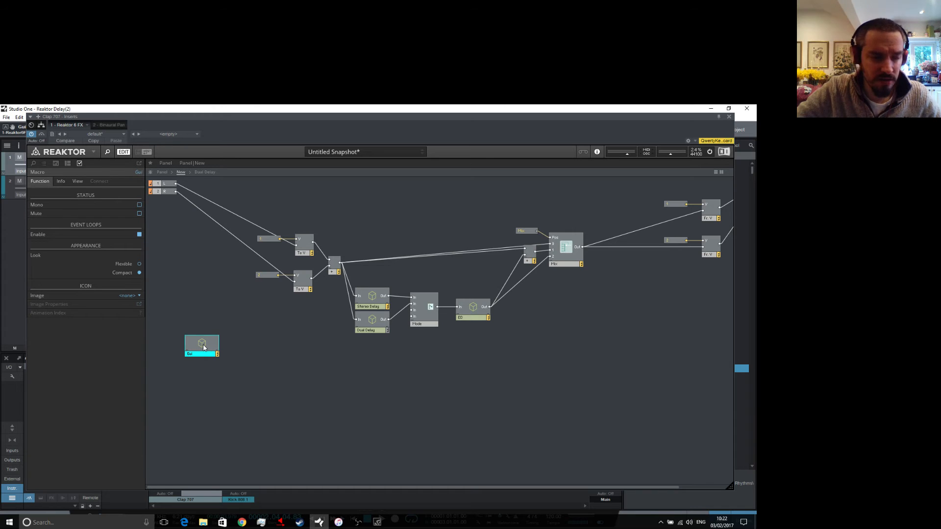
double_click(204, 348)
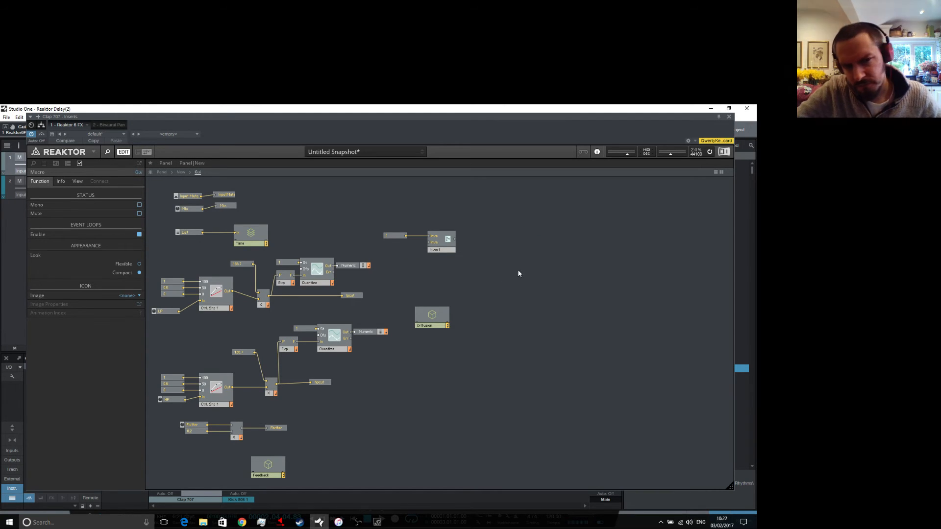
double_click(258, 237)
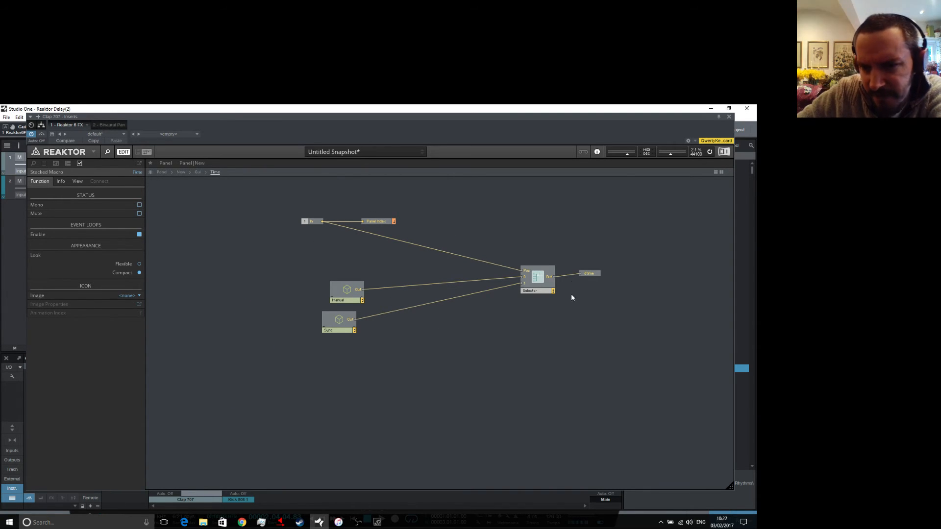
drag(596, 275, 623, 275)
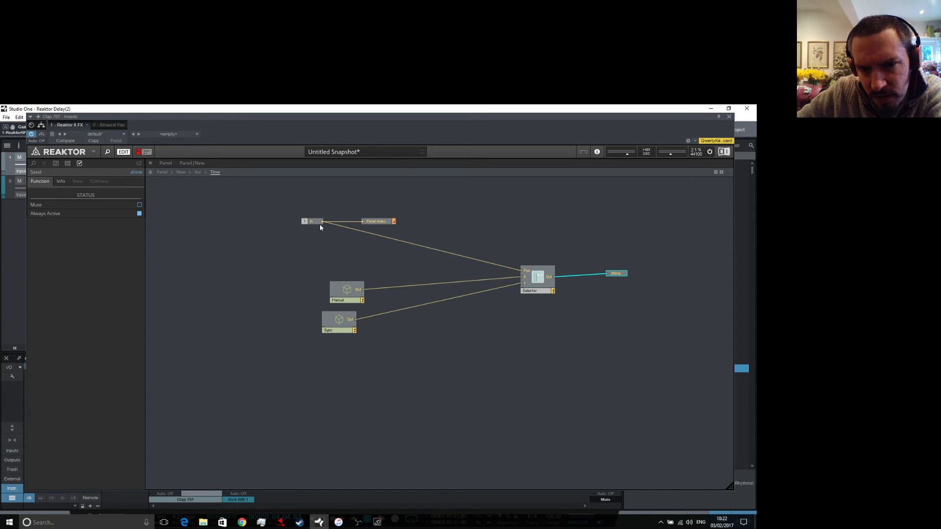
drag(320, 224, 298, 223)
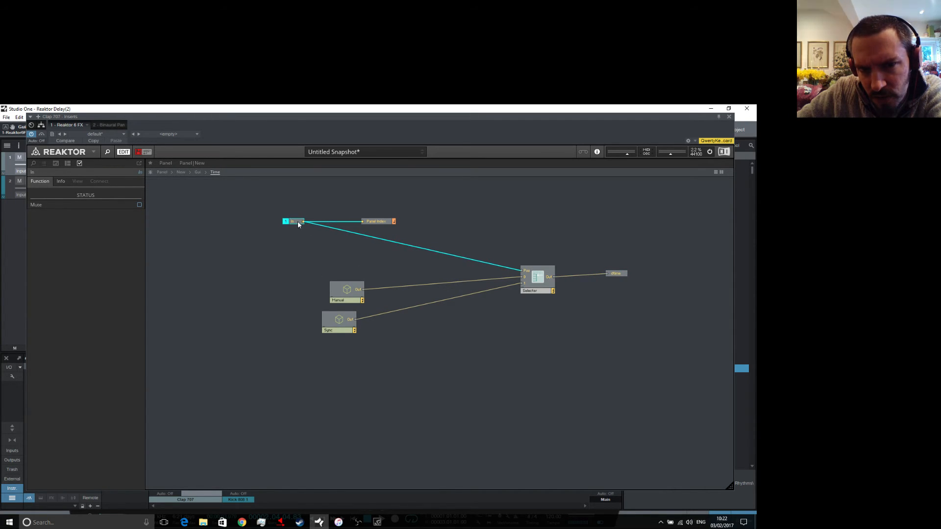
Copy the Manual and Sync macros together and place the duplicates below the originals in the Time macro.
drag(274, 255, 355, 356)
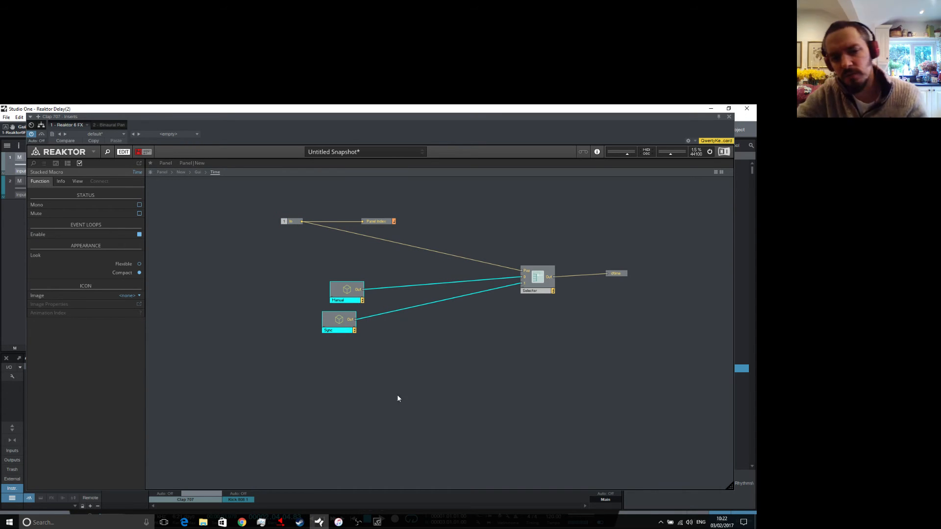
right_click(354, 295)
click(378, 346)
drag(345, 303, 325, 290)
right_click(374, 354)
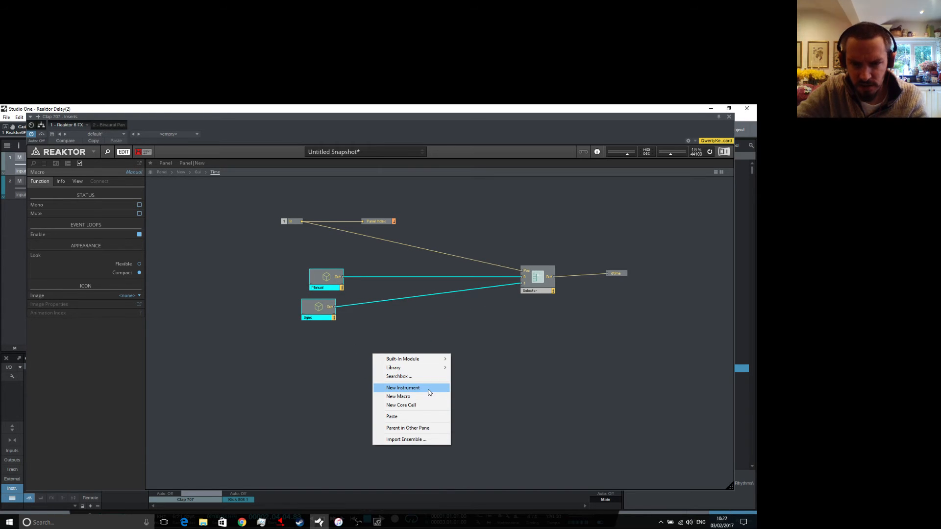
click(420, 415)
drag(398, 362, 318, 348)
click(373, 344)
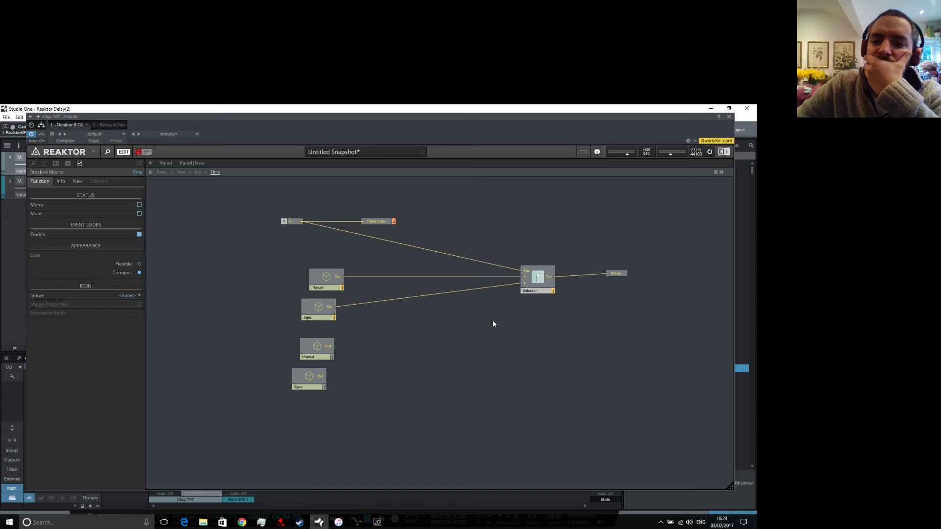
Line up the original Manual macro and the copied Manual and Sync macros into a closer column inside the Time macro.
drag(326, 353, 326, 346)
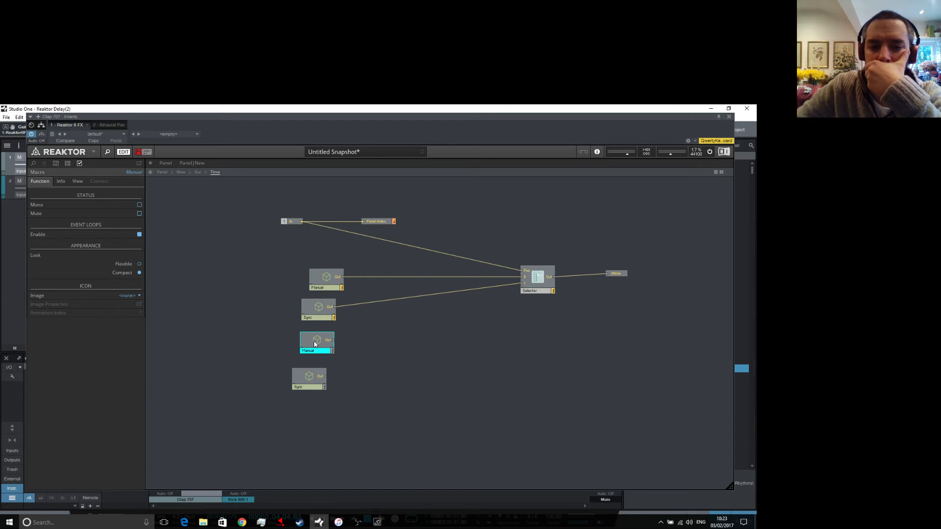
drag(310, 383, 316, 378)
drag(331, 289, 326, 287)
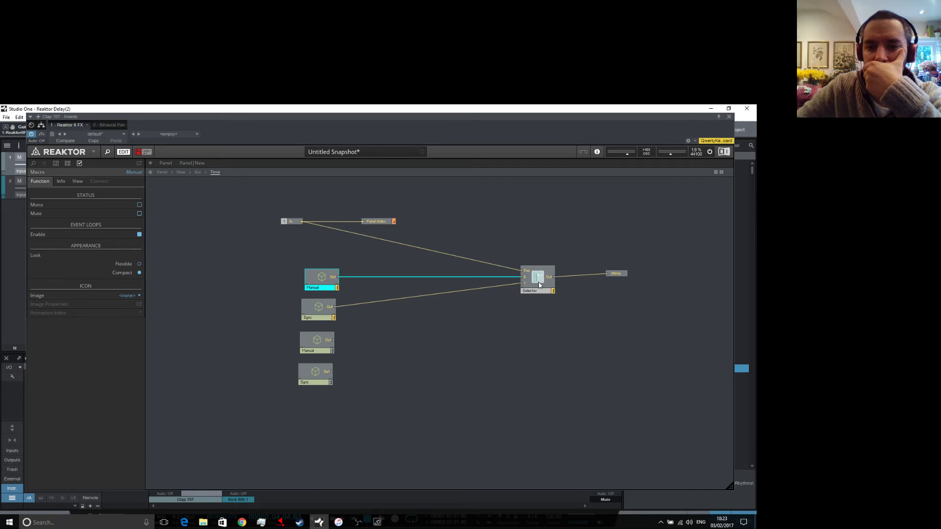
mouse_move(540, 285)
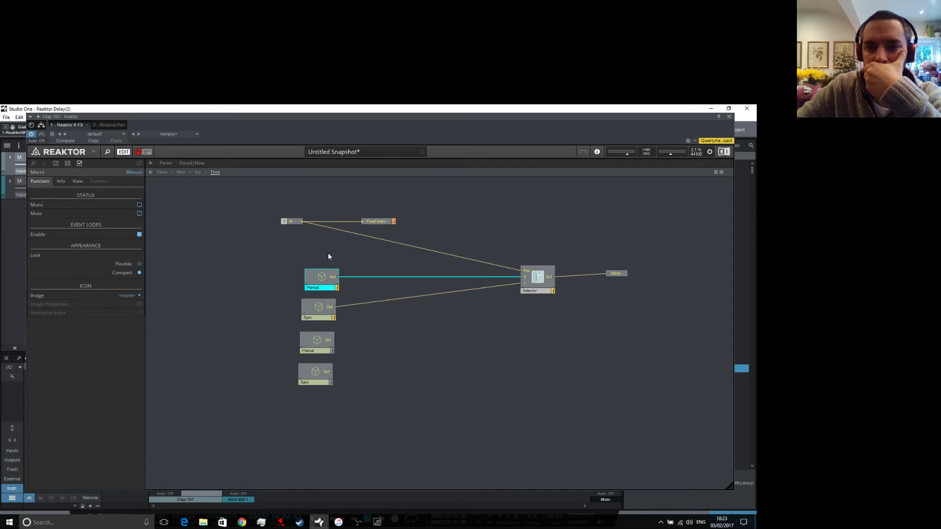
Return to the Gui macro and add a new empty macro in the free space beside Diffusion.
double_click(478, 332)
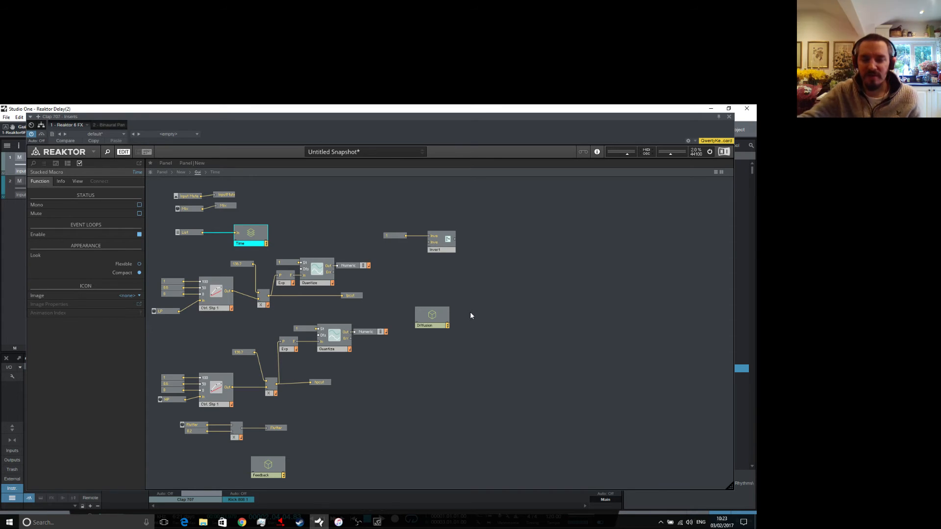
right_click(548, 318)
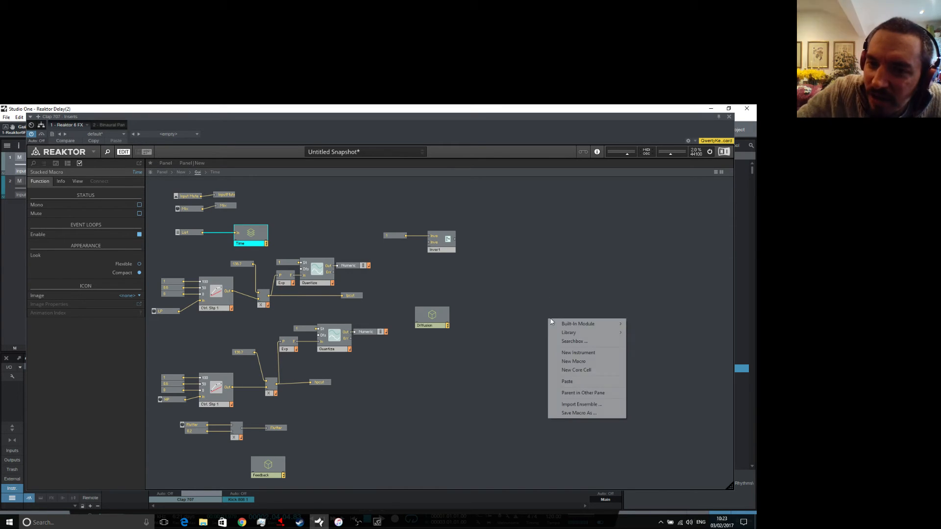
click(592, 361)
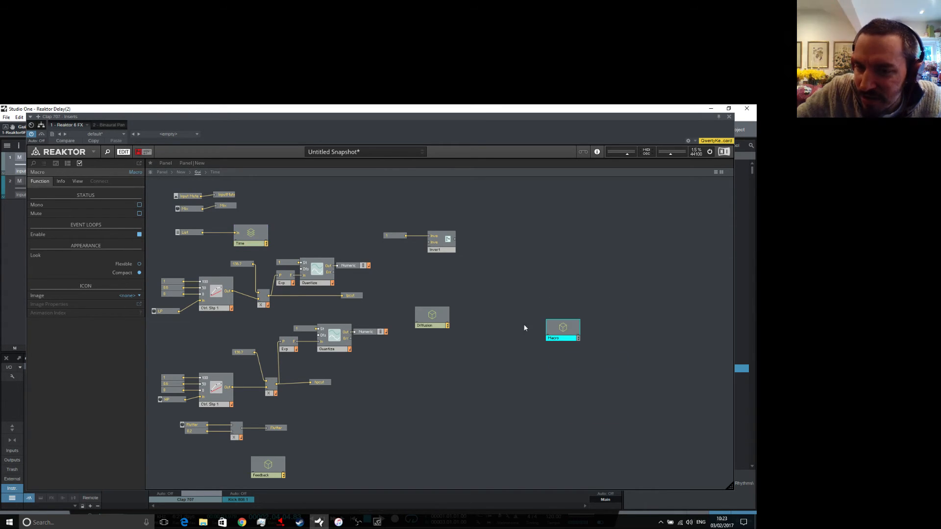
Open the Time macro and delete the unconnected copies of the Manual and Sync macros.
click(250, 234)
double_click(250, 234)
drag(413, 435, 262, 335)
right_click(312, 345)
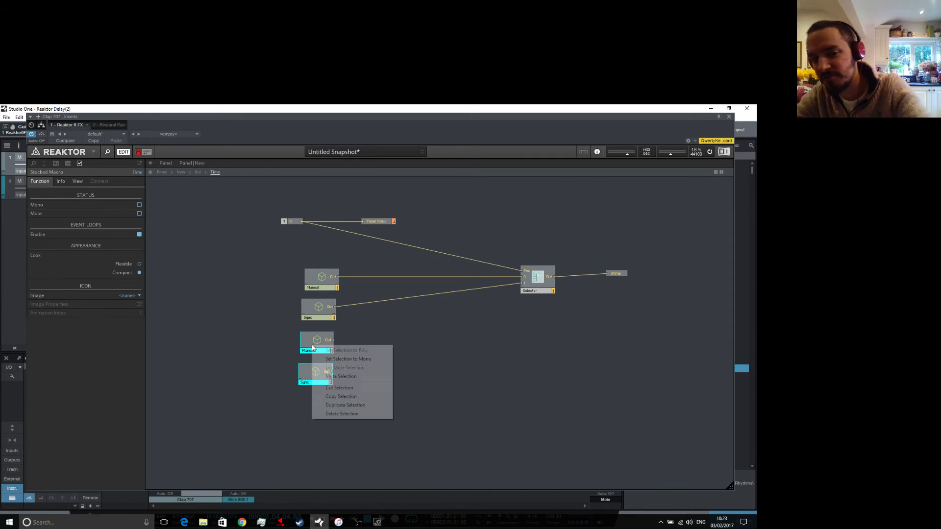
click(342, 414)
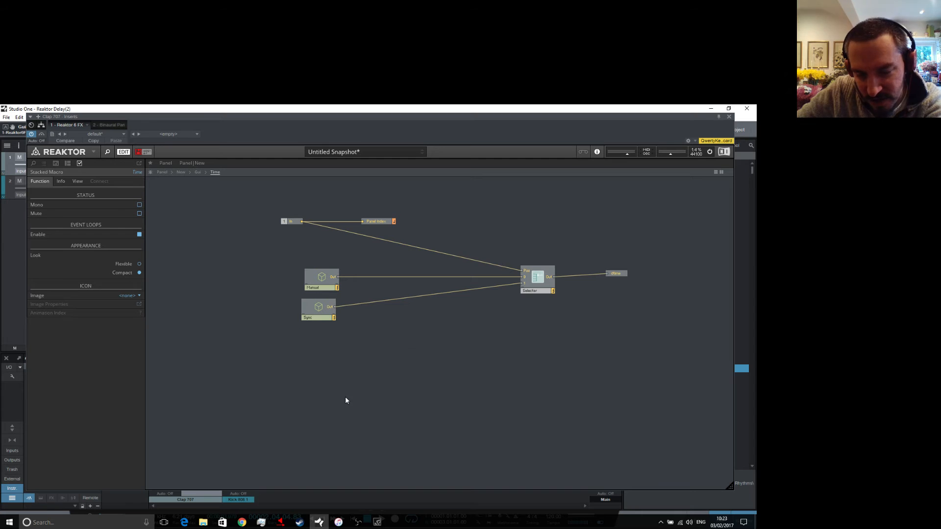
Return to the Gui macro, move the new macro upward, and copy all the other modules and macros.
double_click(431, 357)
drag(568, 329, 562, 290)
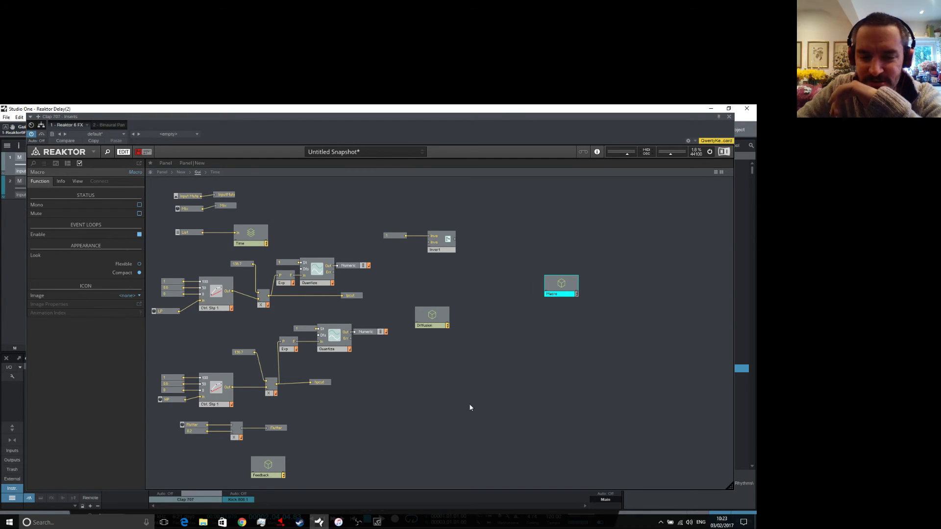
drag(149, 182, 489, 487)
right_click(427, 318)
click(461, 367)
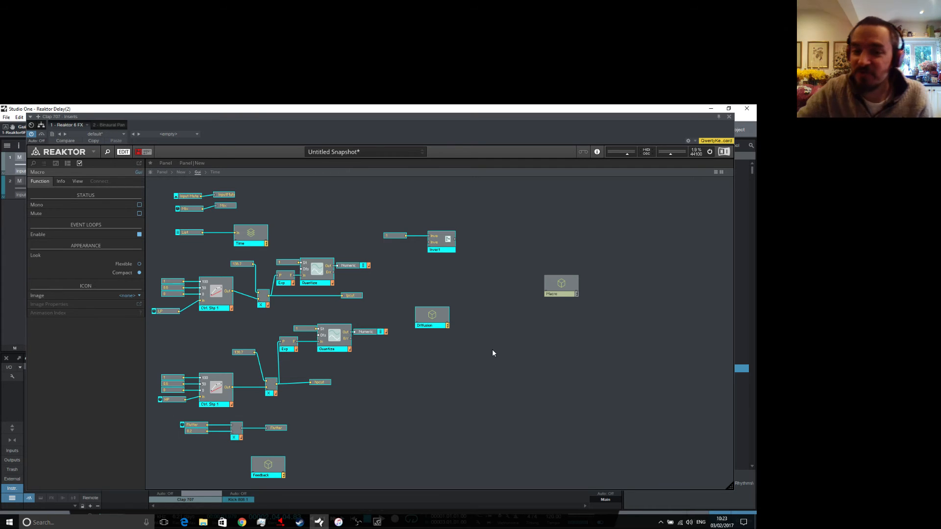
Paste the copied Gui modules inside the new macro, shift them up into view, and return to the Gui level.
drag(560, 293, 580, 318)
double_click(579, 317)
right_click(237, 261)
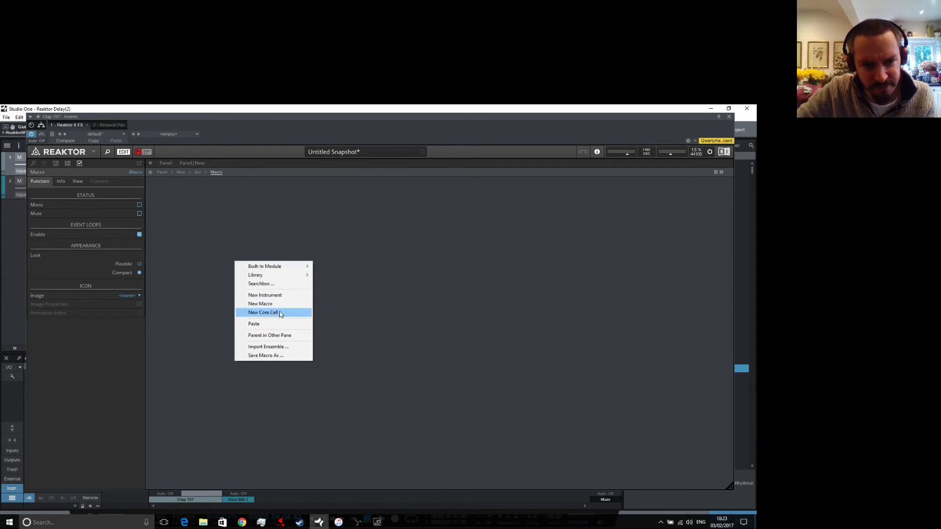
click(263, 324)
drag(216, 240, 456, 487)
drag(401, 339, 346, 265)
click(498, 397)
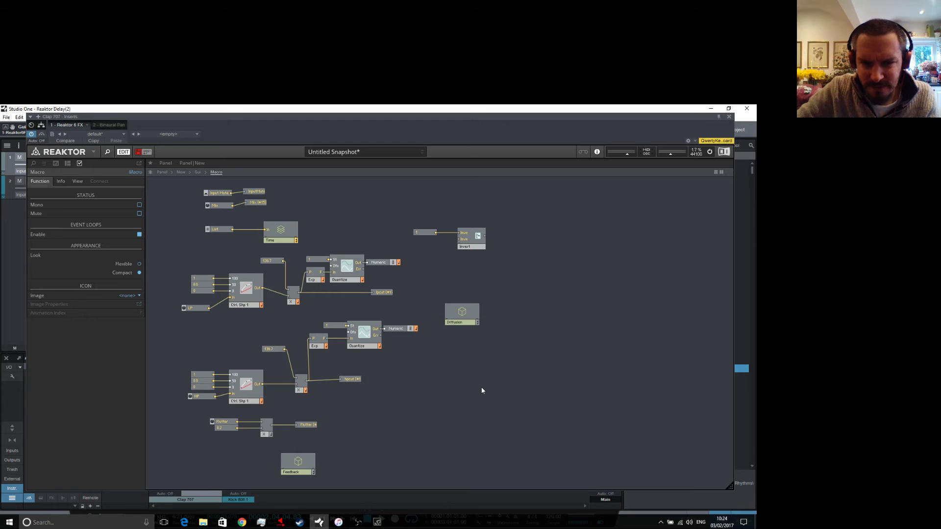
double_click(482, 391)
drag(150, 184, 495, 525)
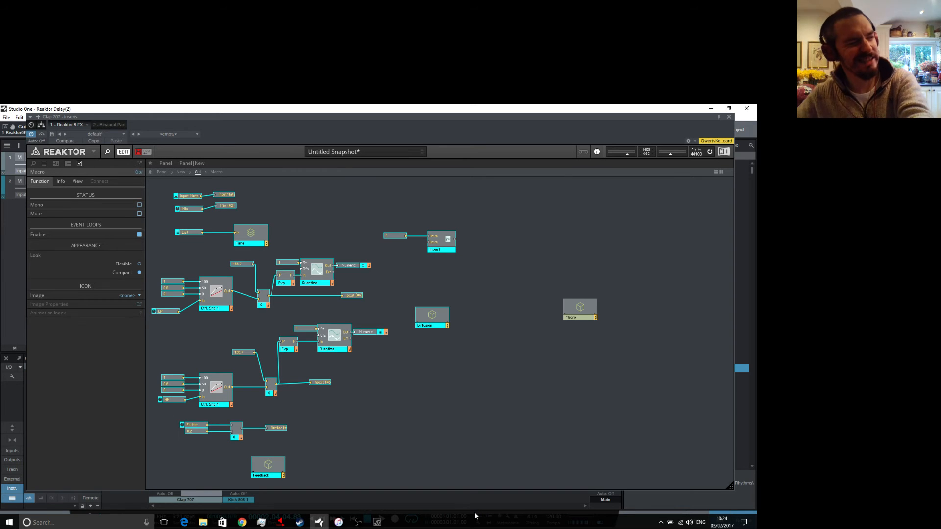
right_click(316, 278)
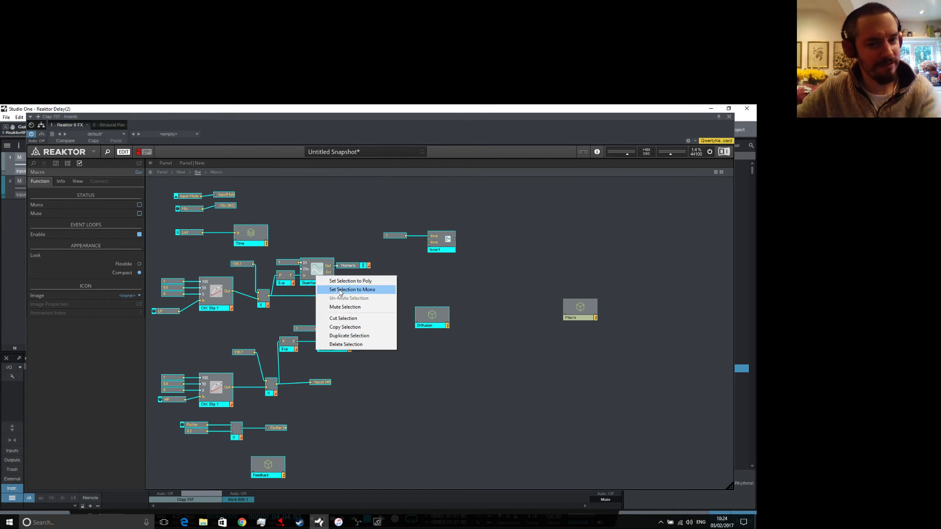
click(347, 334)
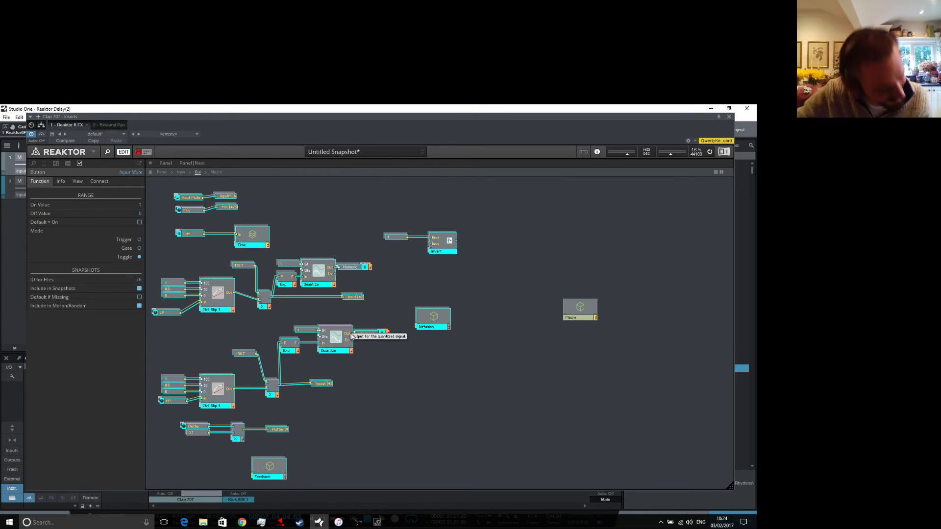
click(96, 152)
mouse_move(101, 169)
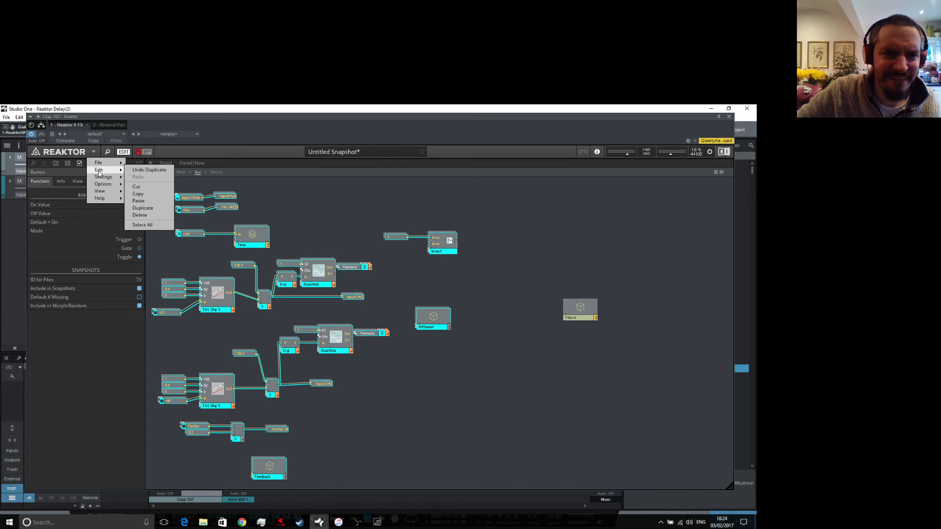
click(145, 170)
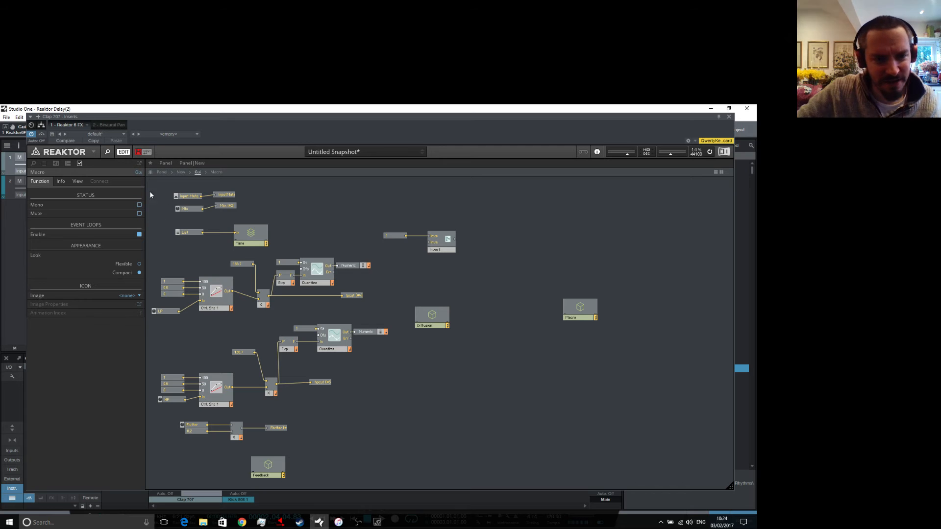
Delete the original modules from the Gui macro, keeping only the new macro, and reposition it in the cleared space.
drag(152, 180, 480, 519)
right_click(441, 316)
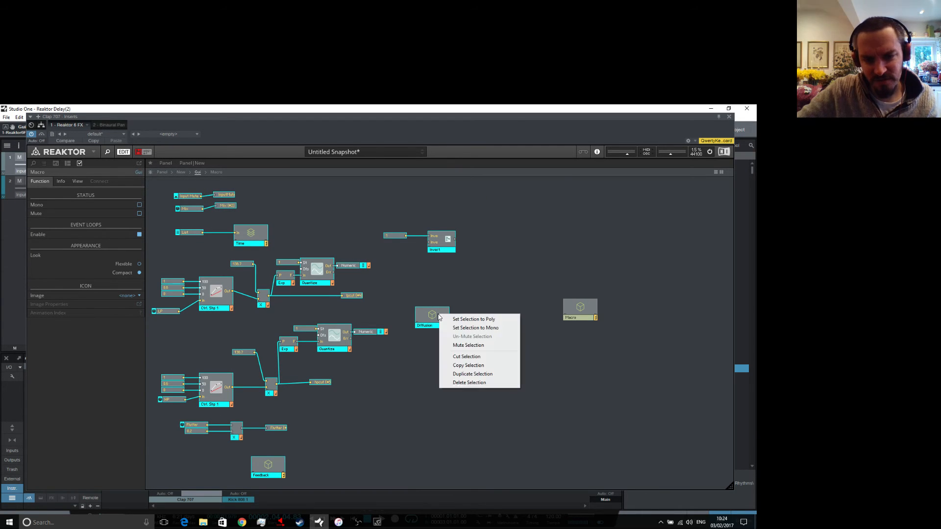
click(488, 384)
drag(572, 309, 238, 279)
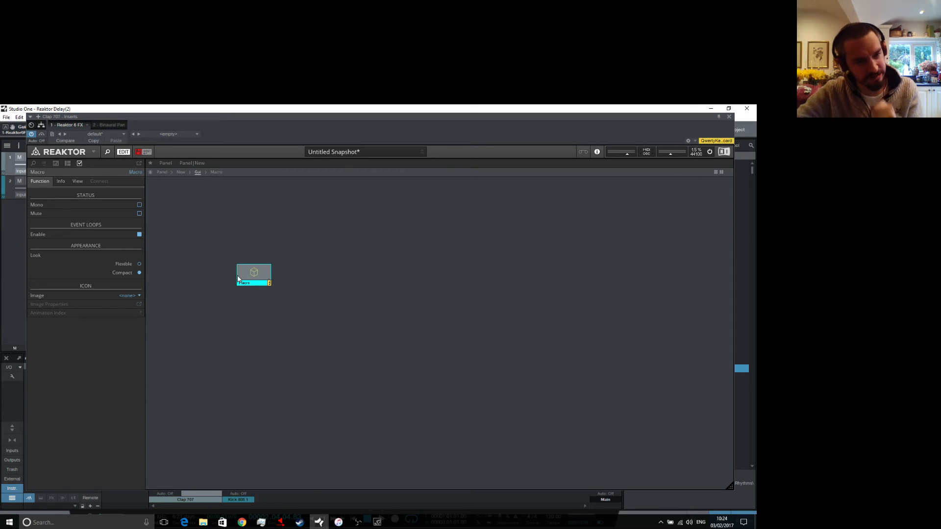
Lock the ensemble panel, turn Invert on, and set the two Time lists to 1/4 Bar and 3.
click(138, 153)
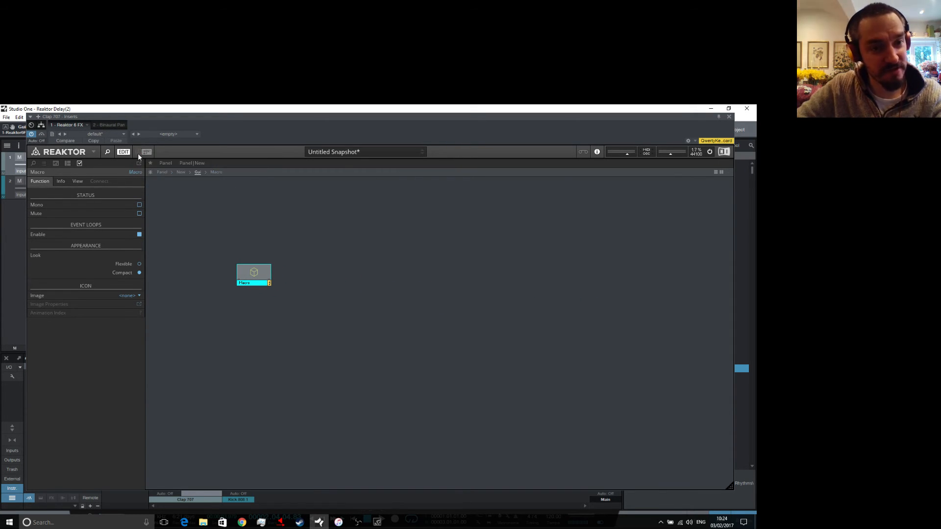
click(165, 171)
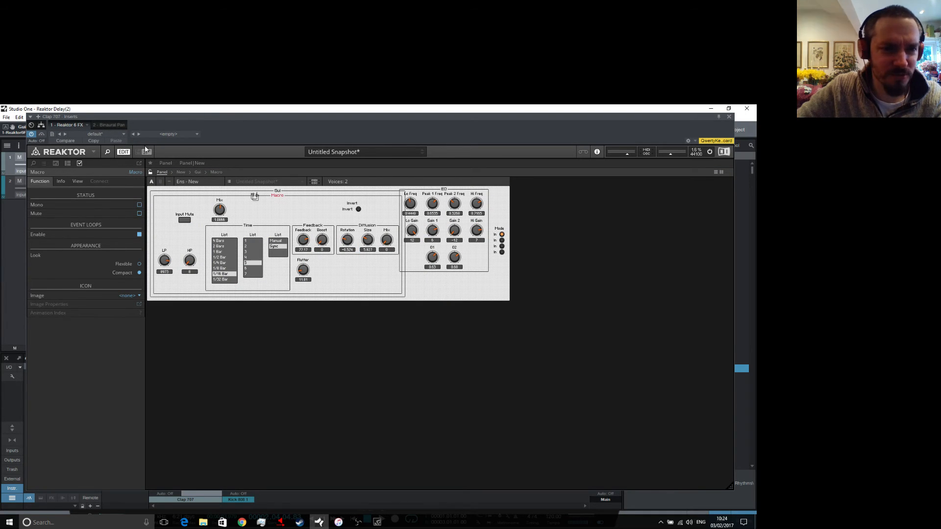
click(152, 172)
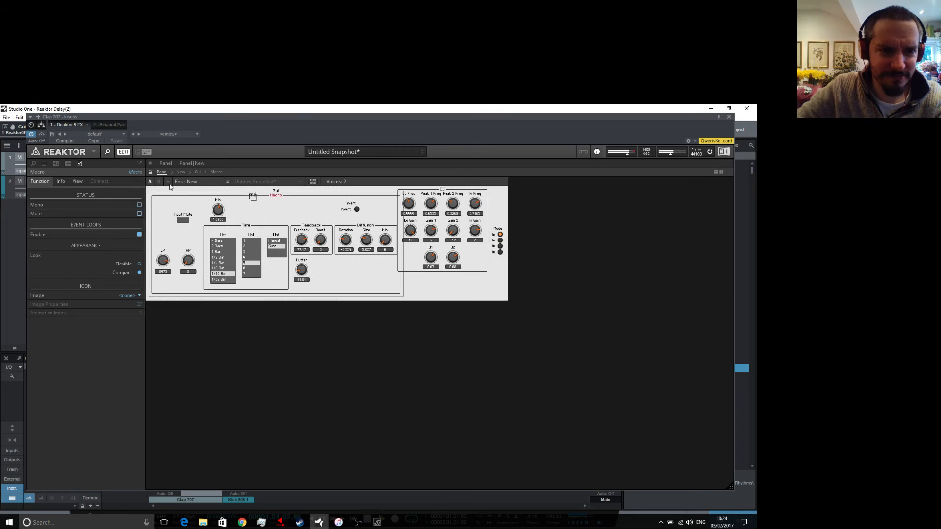
click(248, 251)
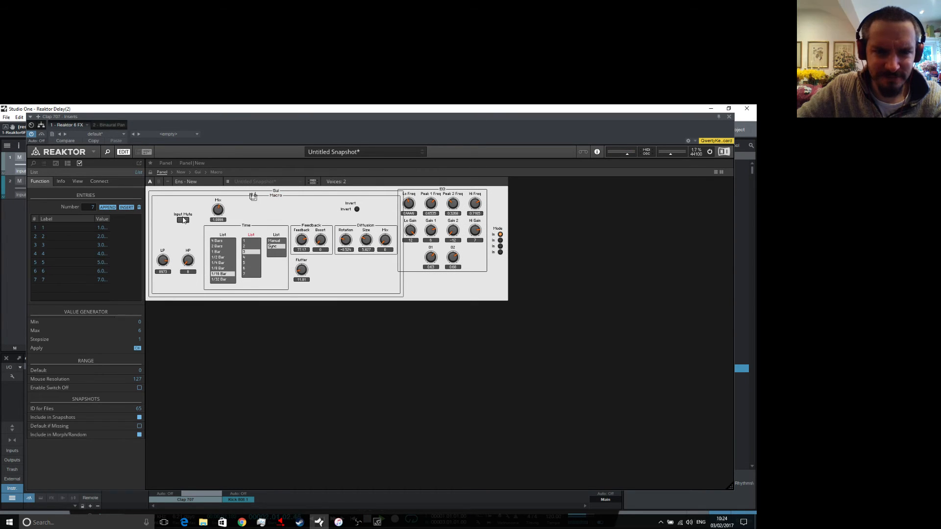
click(357, 211)
click(216, 246)
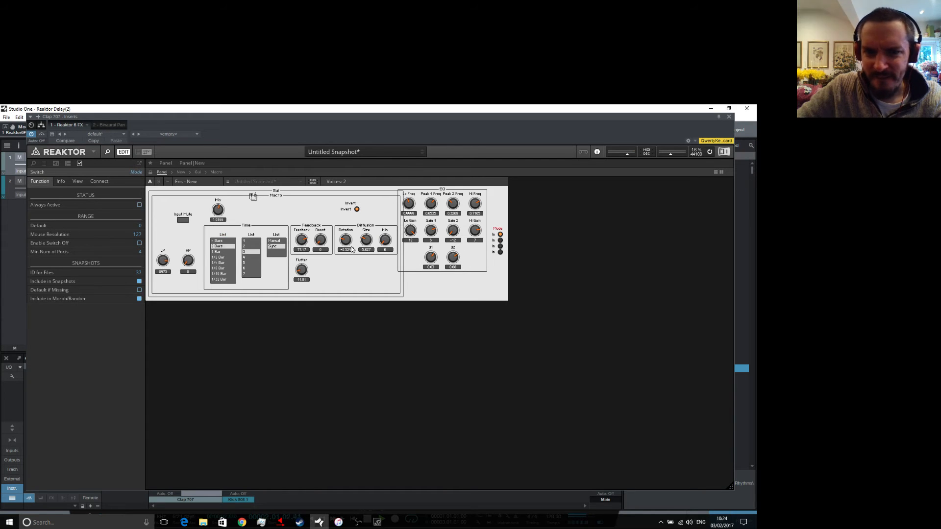
click(215, 263)
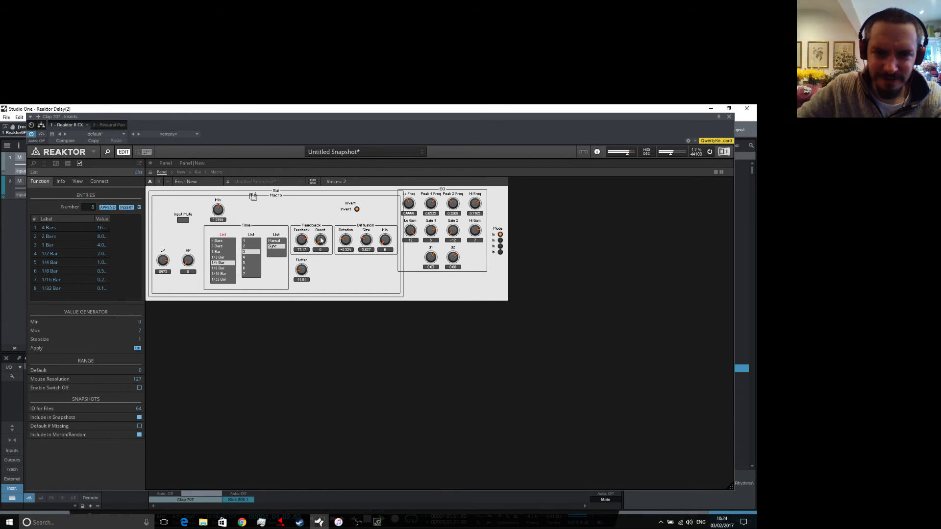
Return to the instrument structure, open Gui, move its inner macro to the upper middle and rename it Stereo Delay.
click(180, 173)
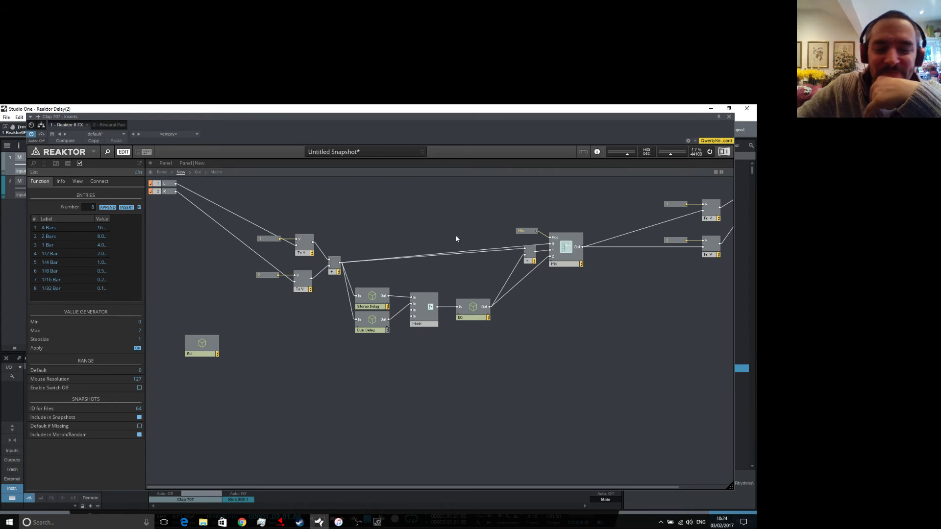
click(374, 294)
drag(375, 294, 375, 293)
drag(198, 346, 202, 348)
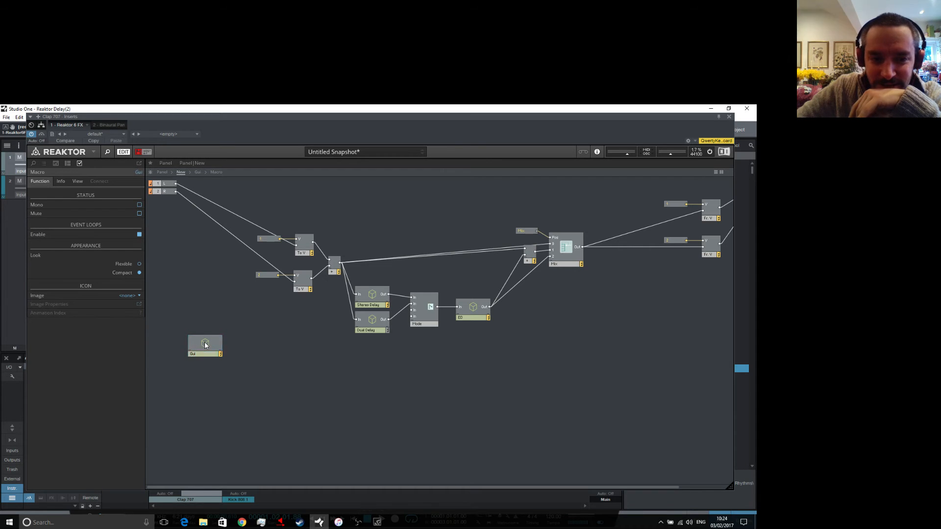
double_click(202, 348)
drag(248, 282, 415, 249)
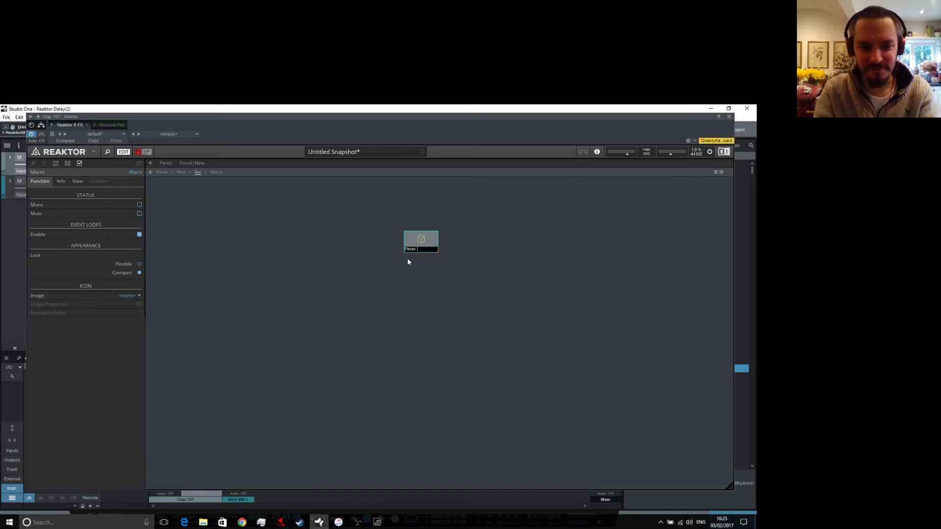
key(Return)
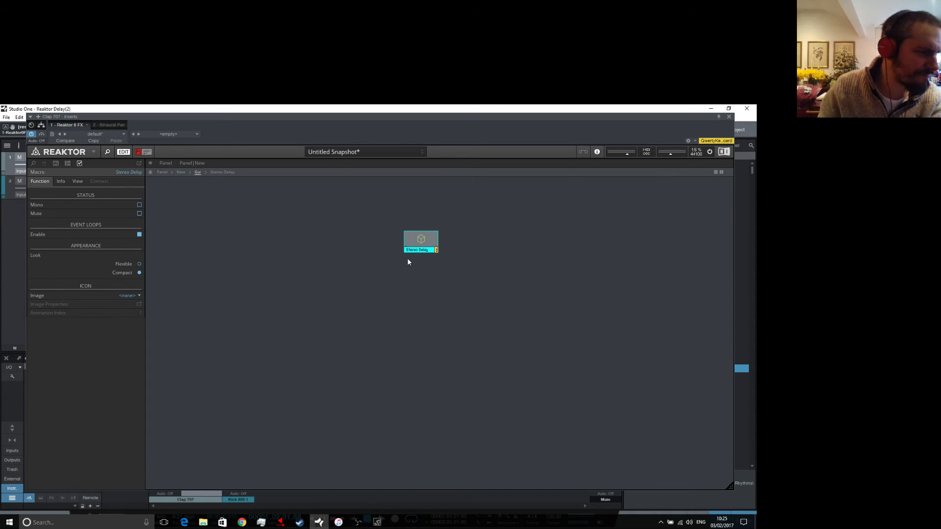
click(440, 303)
click(419, 243)
click(274, 247)
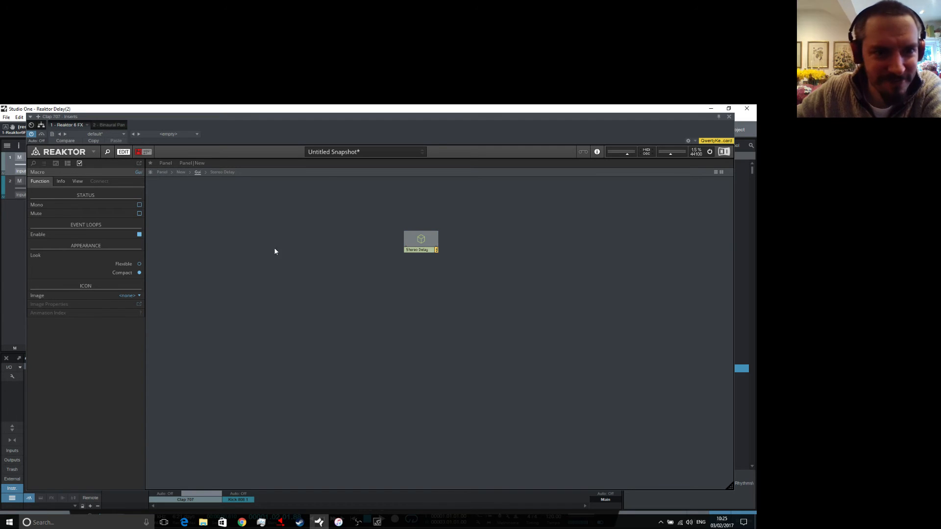
Open the Stereo Delay macro in the instrument structure and connect its InMute receive to InputMute and its Flutter receive to Flutter.
double_click(318, 251)
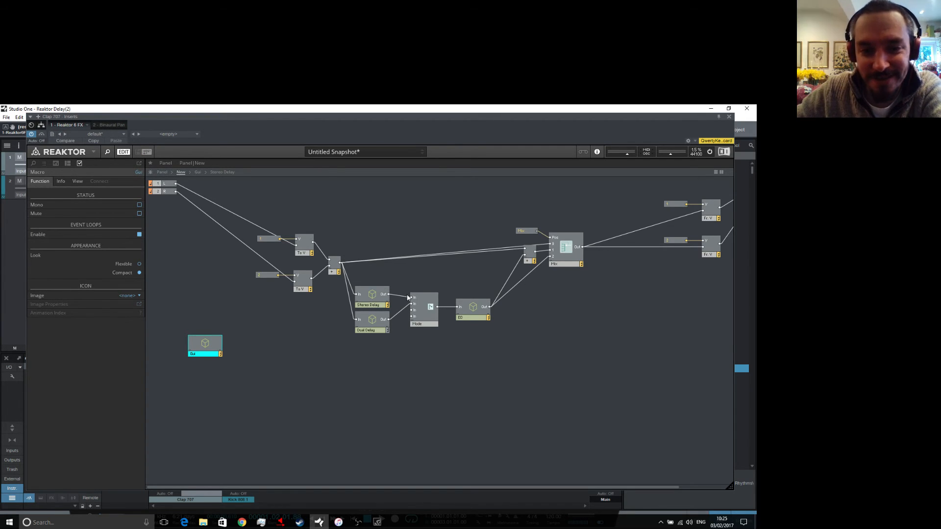
double_click(368, 296)
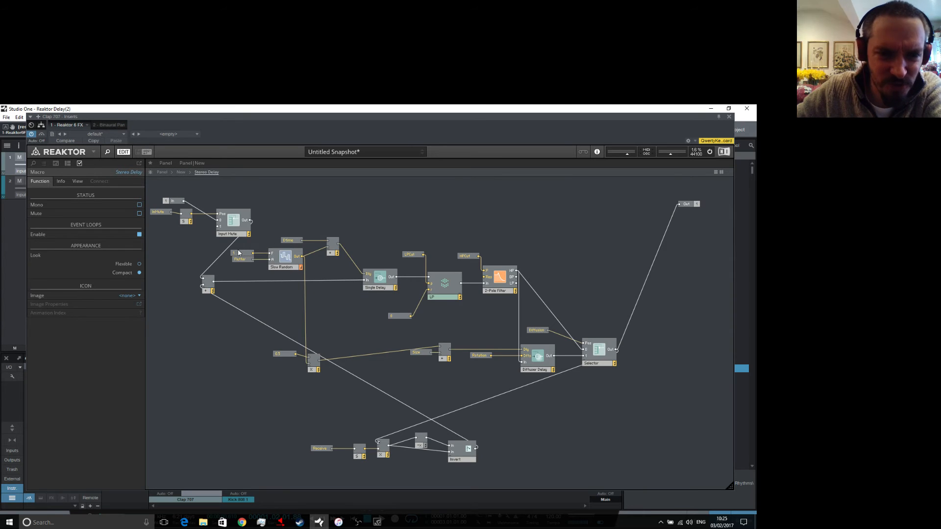
click(158, 213)
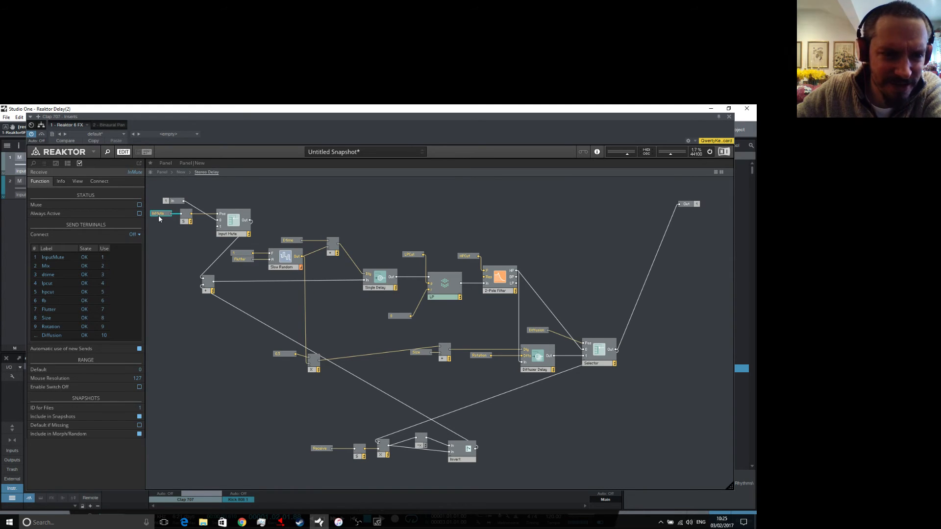
click(136, 234)
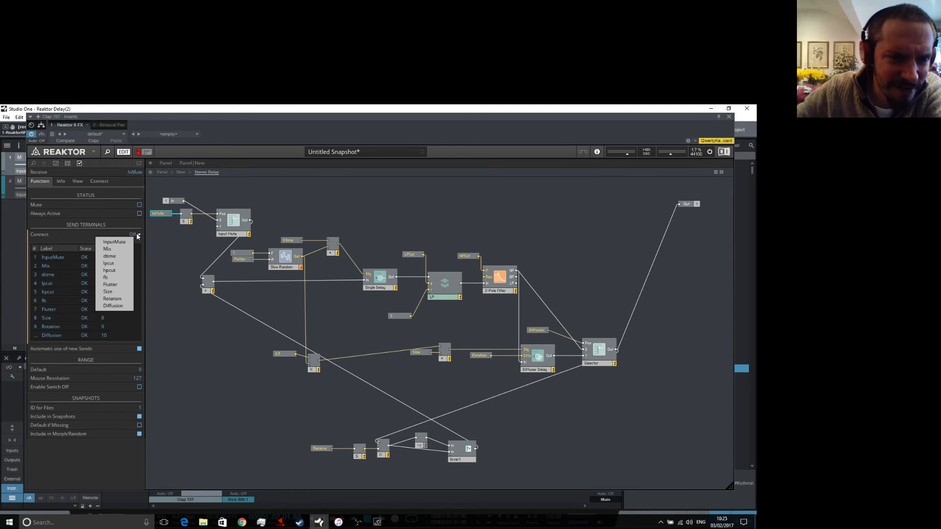
click(122, 244)
click(239, 260)
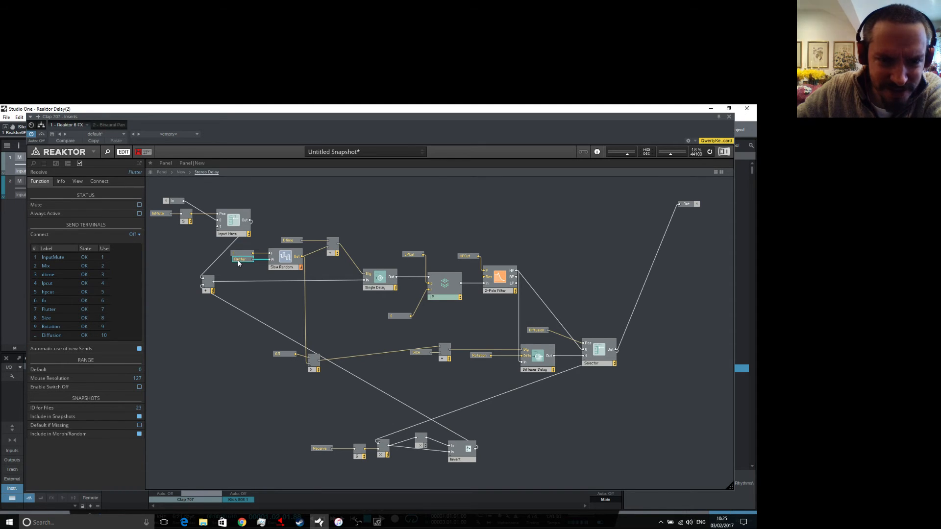
click(135, 234)
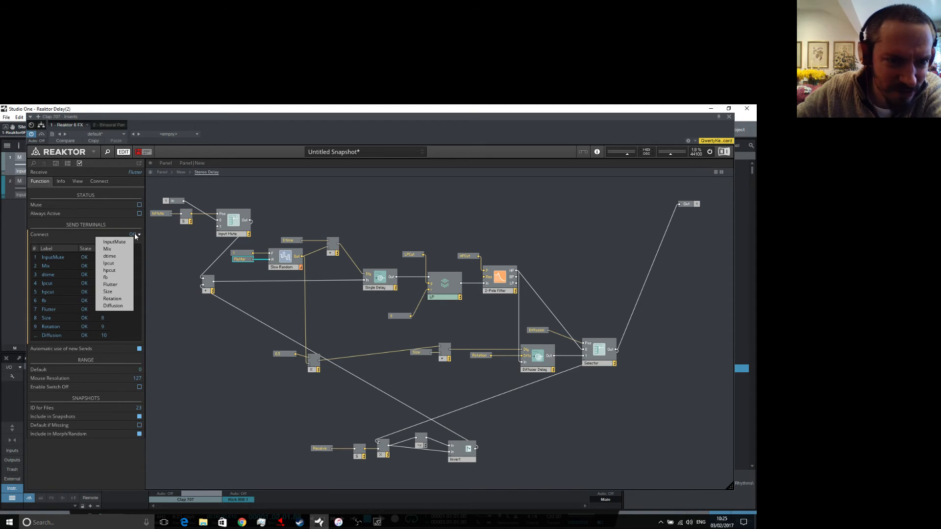
click(121, 286)
Connect the Dtime receive to the dtime send and the LPCut receive to lpcut.
click(286, 240)
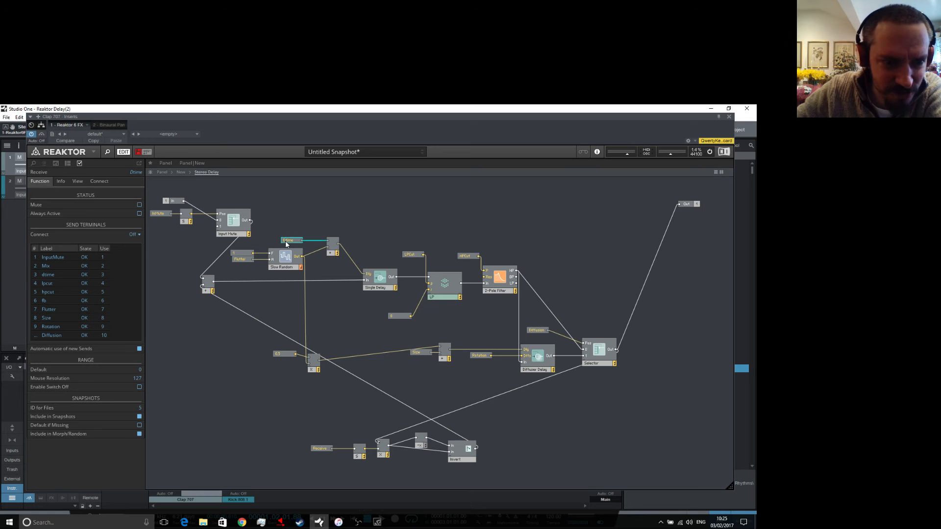
click(133, 234)
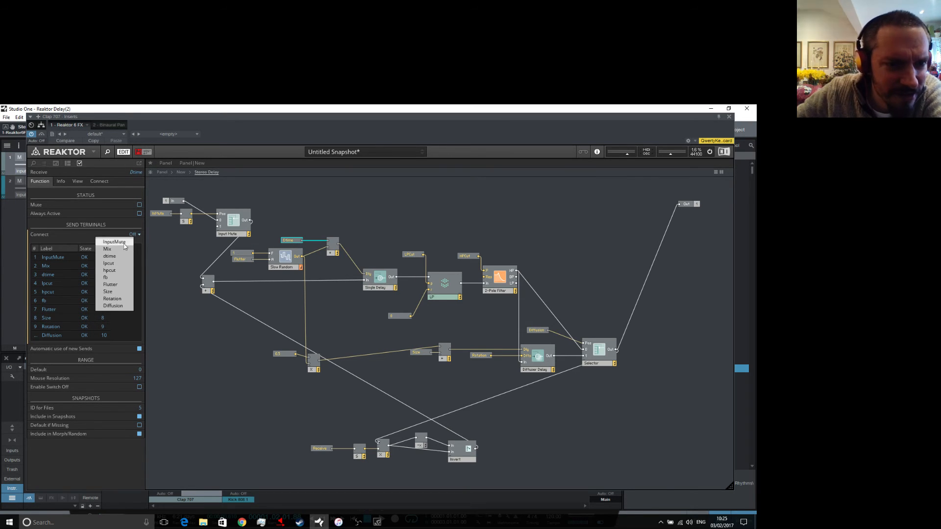
click(118, 258)
click(414, 255)
click(140, 235)
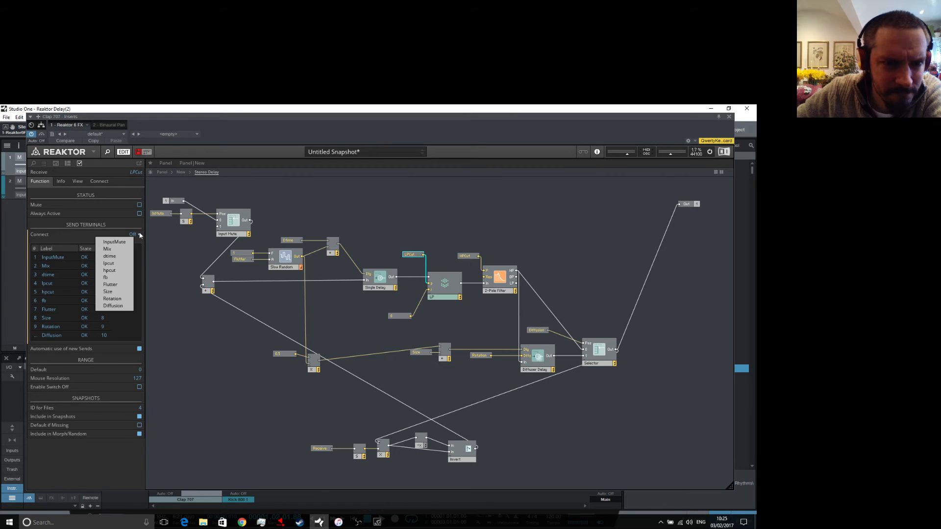
click(124, 264)
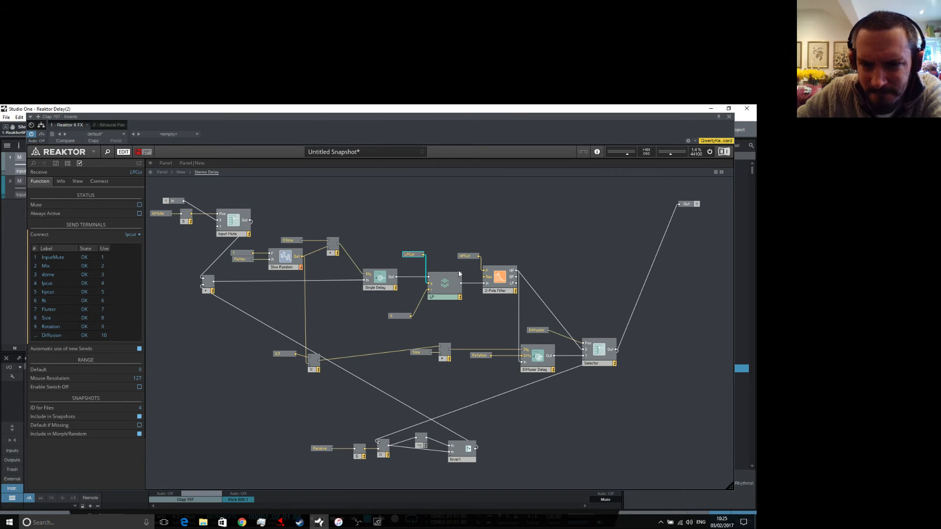
Connect the HPCut receive to the hpcut send and the Diffusion receive to Diffusion.
click(469, 256)
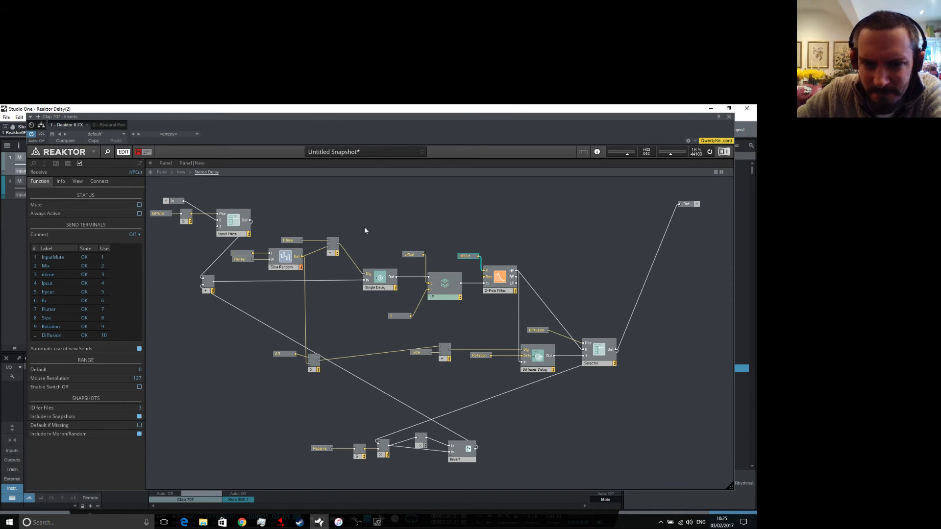
click(137, 236)
click(117, 270)
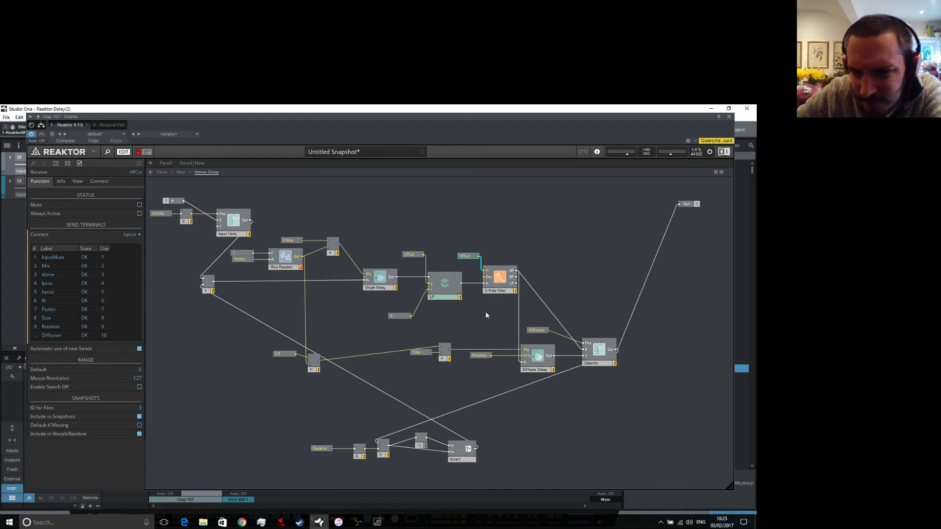
click(538, 331)
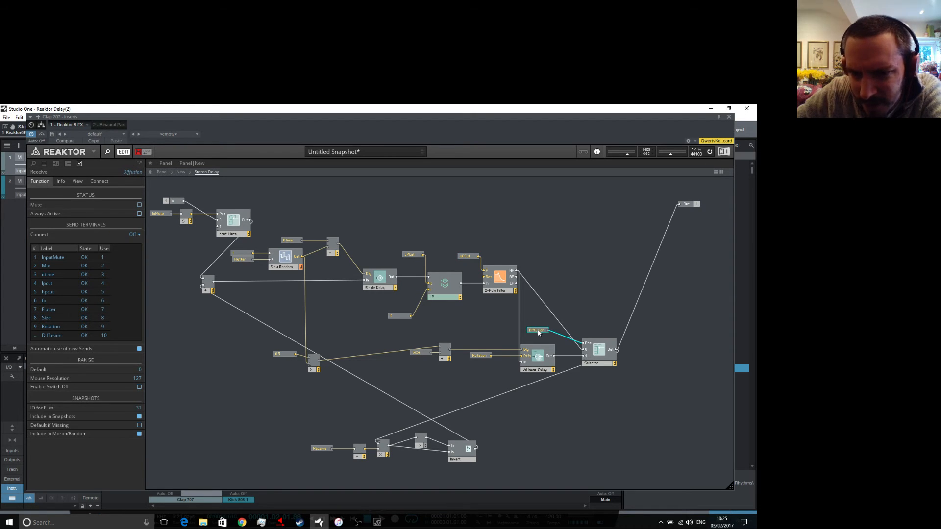
click(138, 238)
click(119, 305)
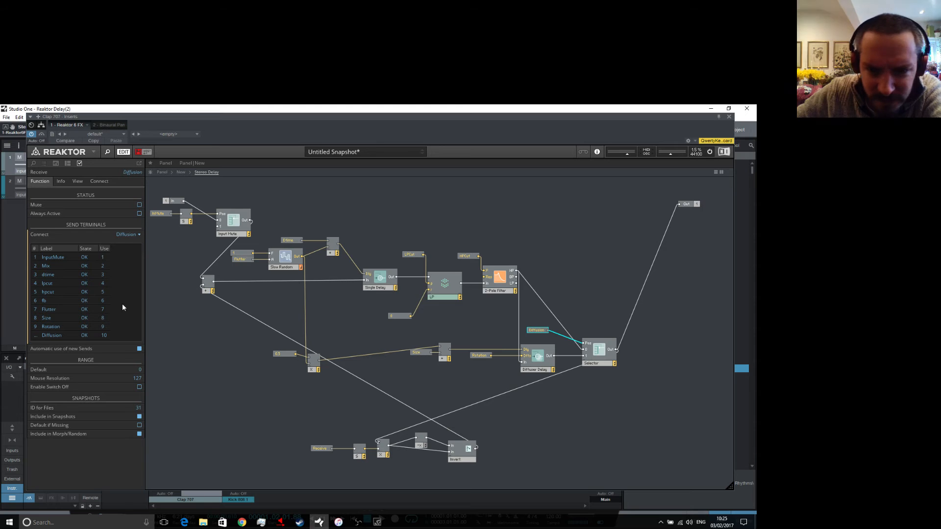
Connect the Size receive to the Size send and the unnamed receive in the feedback path to fb.
click(422, 356)
click(139, 236)
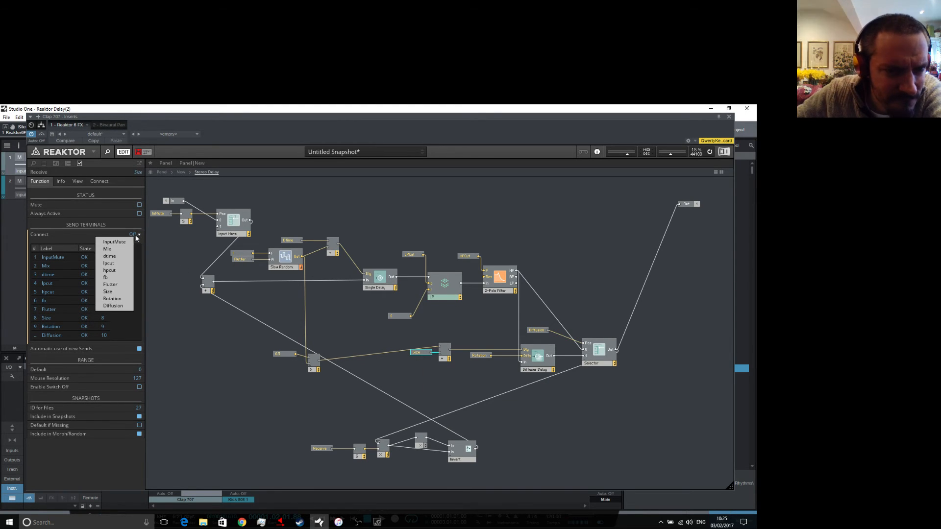
click(113, 293)
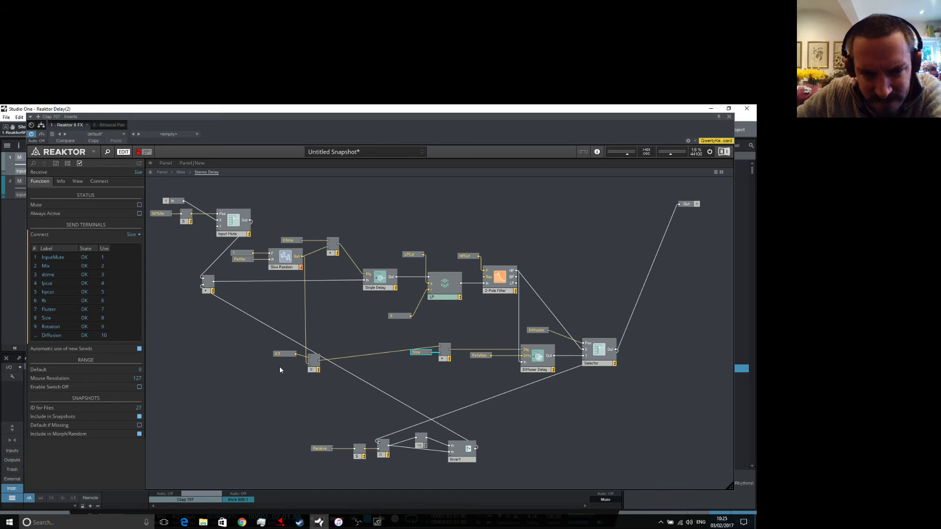
click(321, 449)
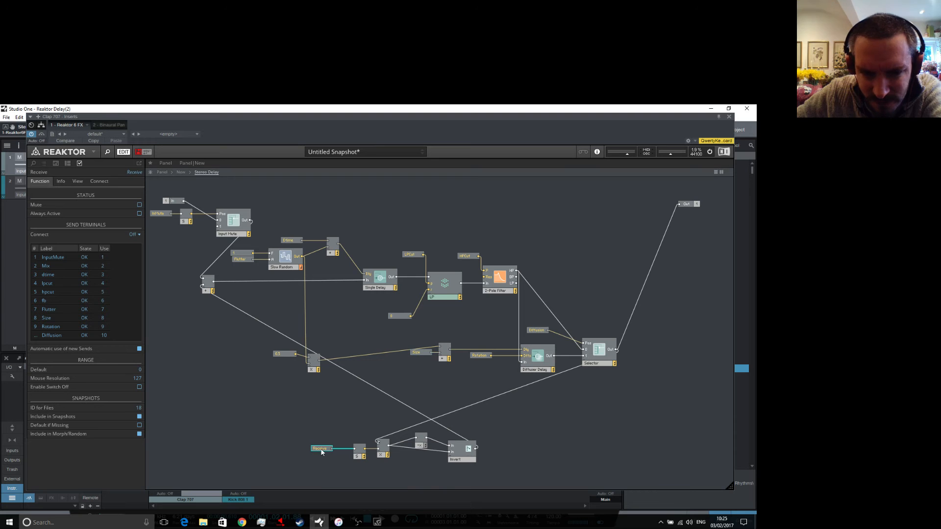
click(138, 235)
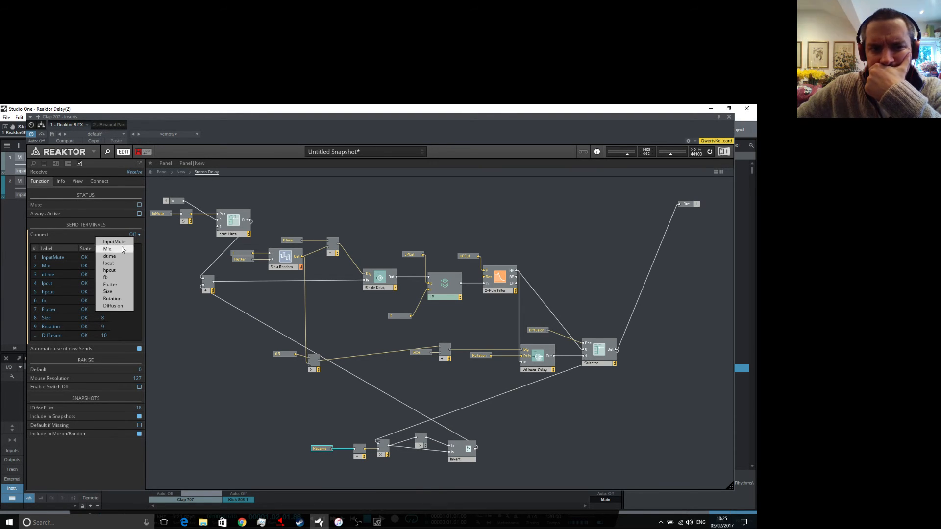
click(105, 278)
Connect the Rotation receive feeding the Diffuser Delay to the Rotation send.
click(480, 356)
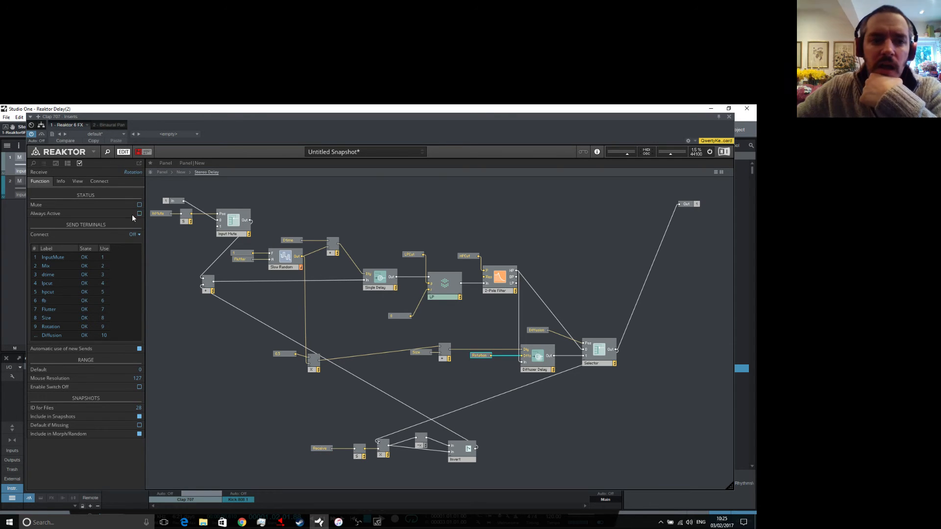
click(137, 235)
click(121, 299)
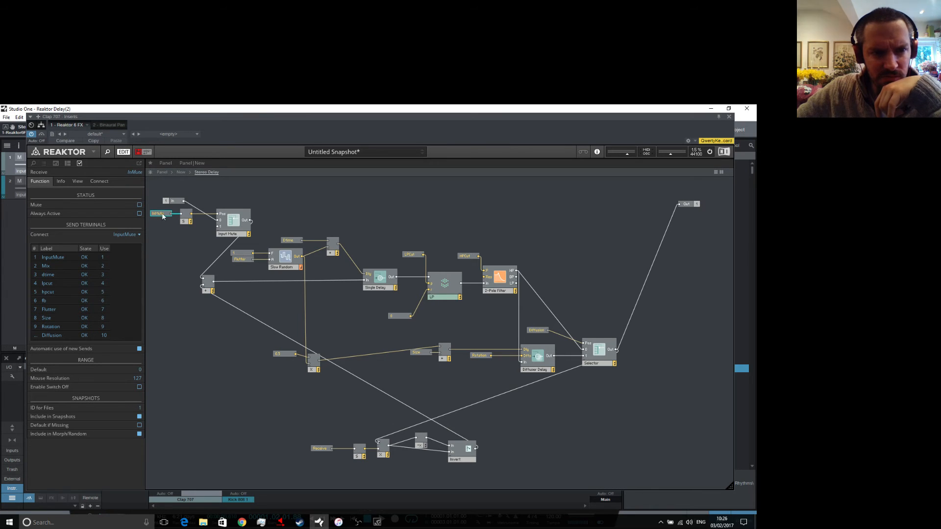
Check the send connection of each receive in the Stereo Delay macro, from the flutter receive through to the feedback receive.
click(241, 260)
click(411, 255)
click(467, 256)
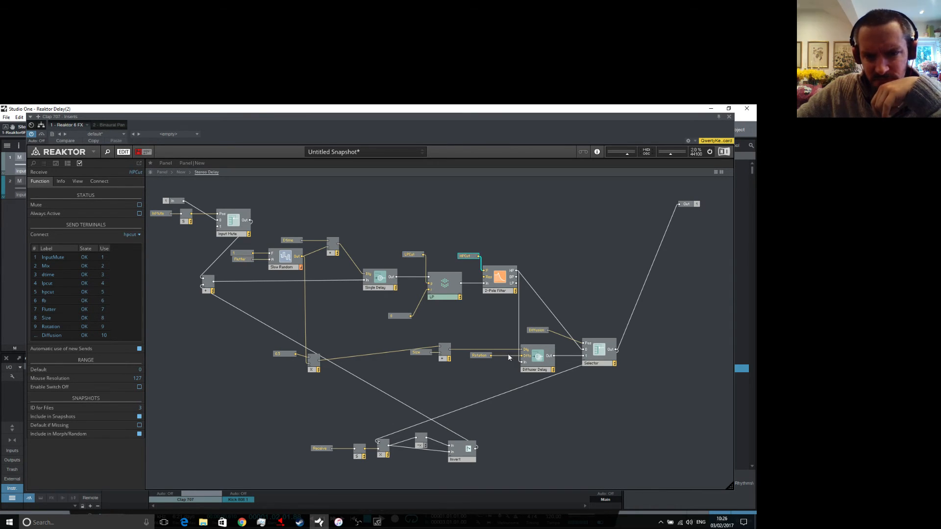
click(536, 332)
click(480, 355)
click(419, 354)
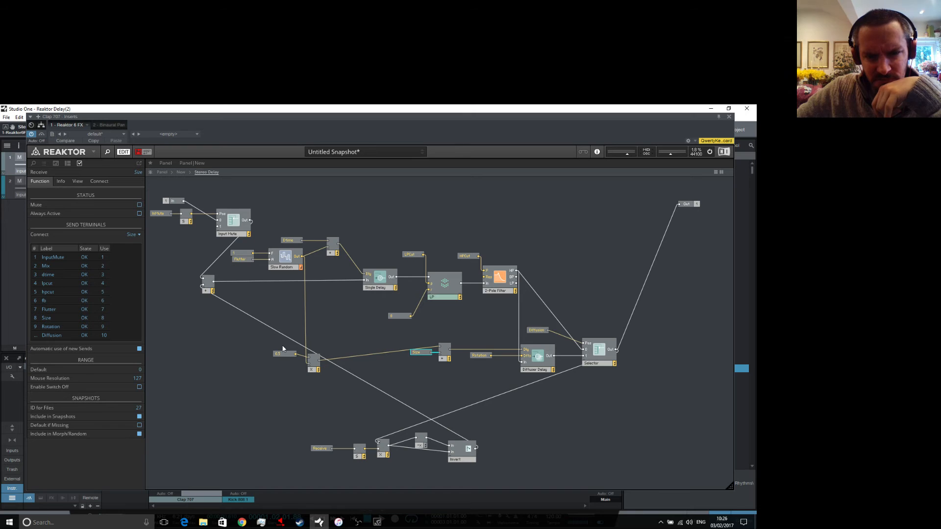
click(323, 448)
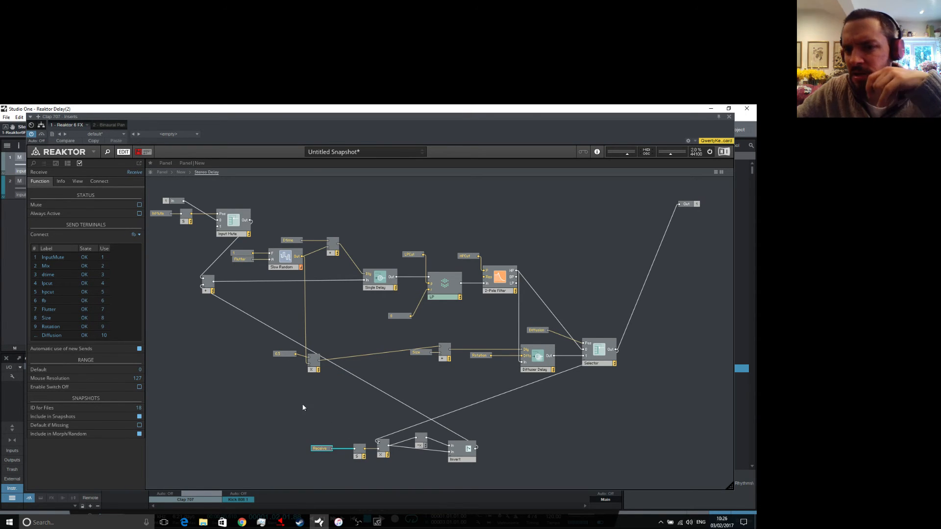
double_click(233, 359)
click(142, 152)
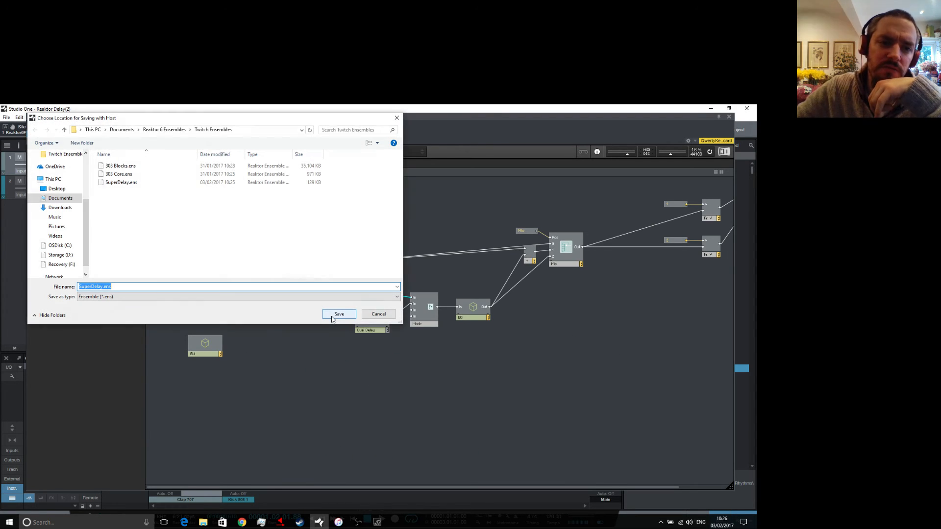
click(377, 314)
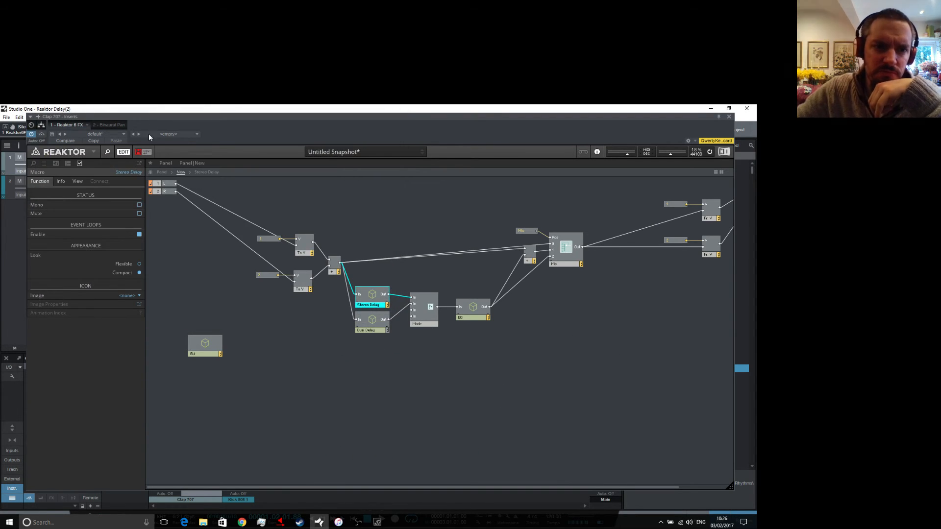
On the ensemble panel, set the bar-length list to 1/2 Bar with Sync timing, raise HP and try Input Mute.
click(164, 175)
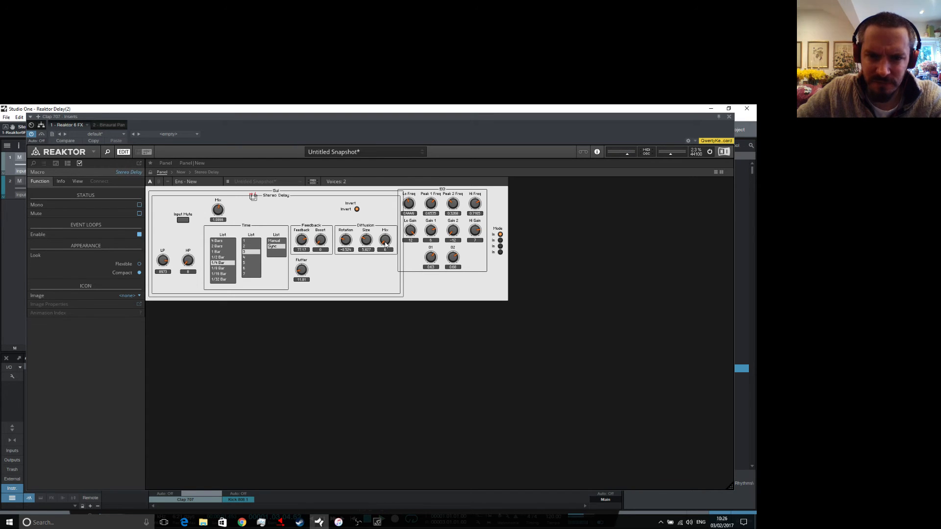
click(219, 257)
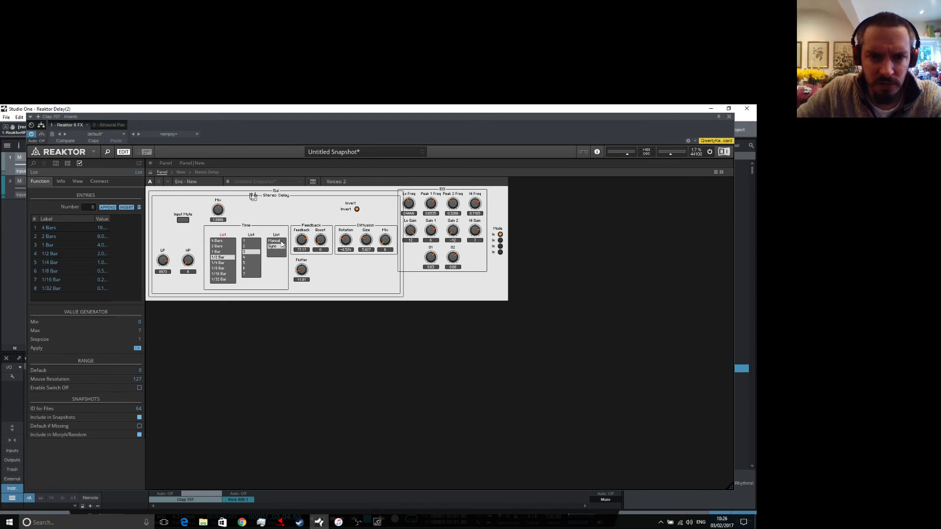
click(277, 240)
click(275, 247)
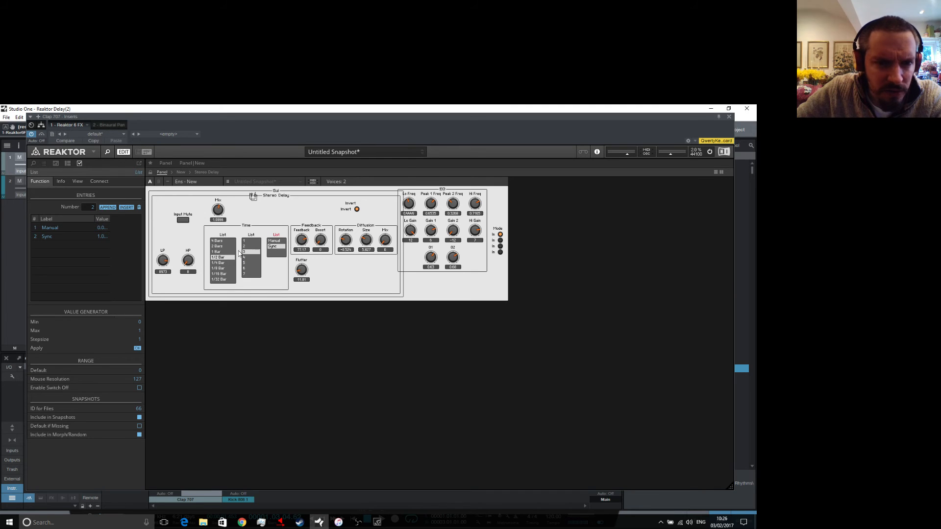
click(191, 261)
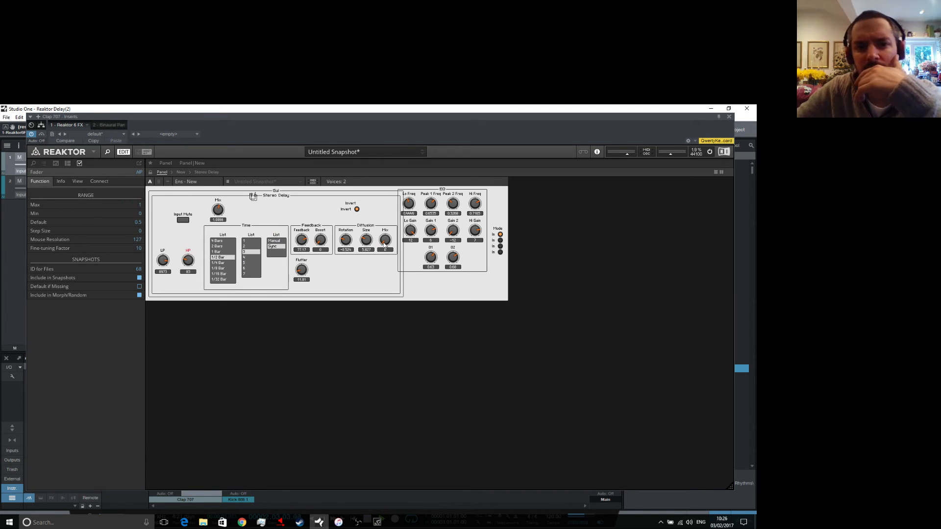
click(185, 220)
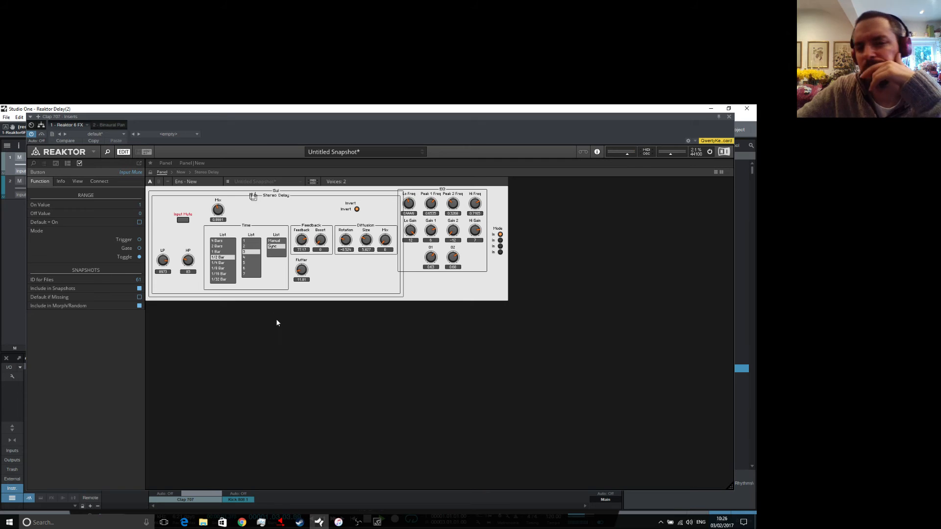
Switch the Time section to Manual and adjust its delay time knob.
click(273, 241)
drag(219, 244, 222, 221)
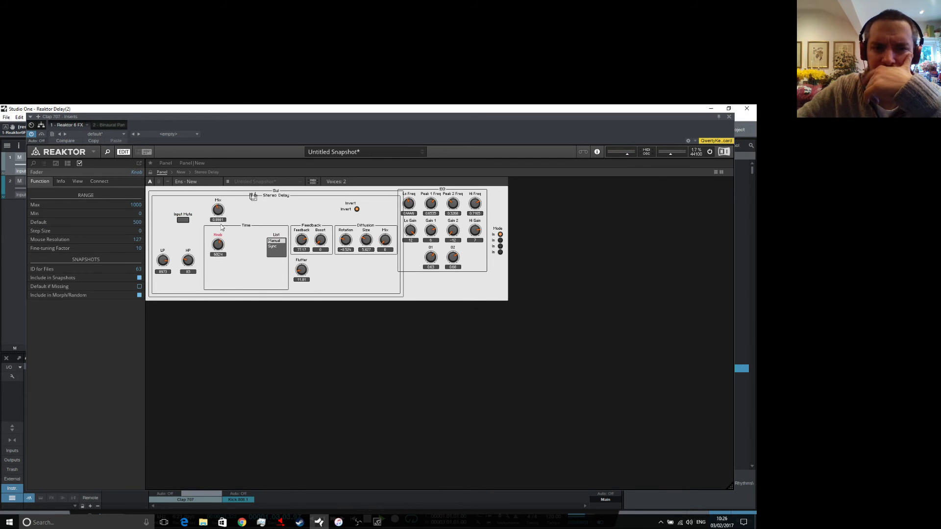
click(246, 337)
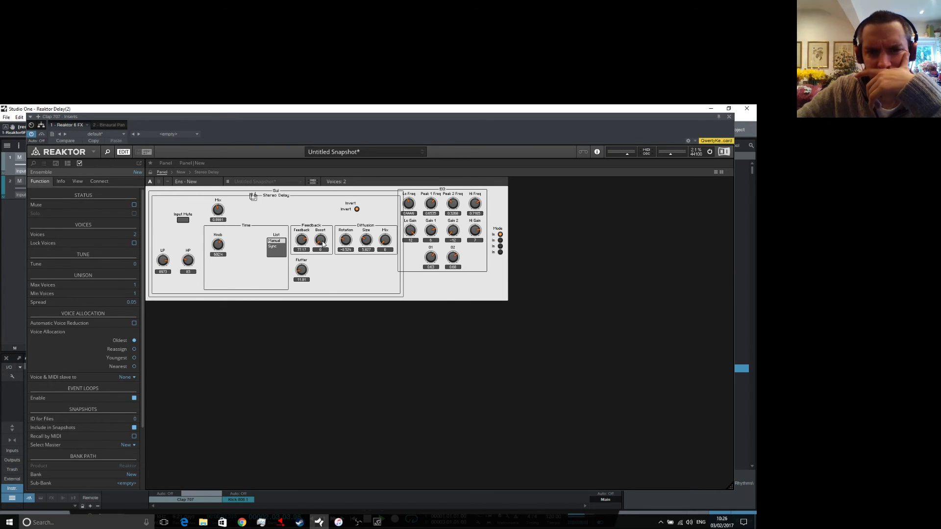
Raise Flutter to about 16.5, lower Feedback and increase Boost, and return to the instrument structure.
drag(301, 273, 302, 268)
mouse_move(304, 233)
mouse_down()
mouse_move(306, 224)
mouse_move(308, 249)
mouse_move(323, 232)
mouse_up()
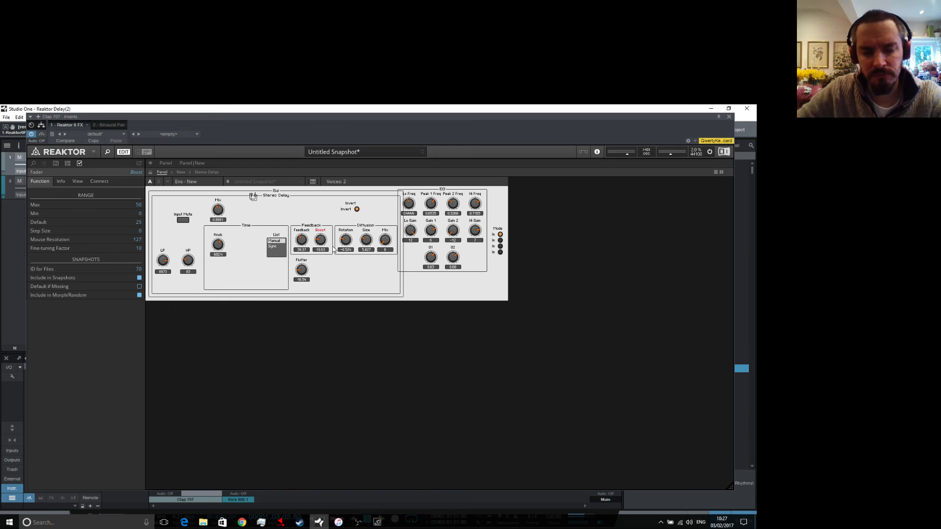
click(244, 307)
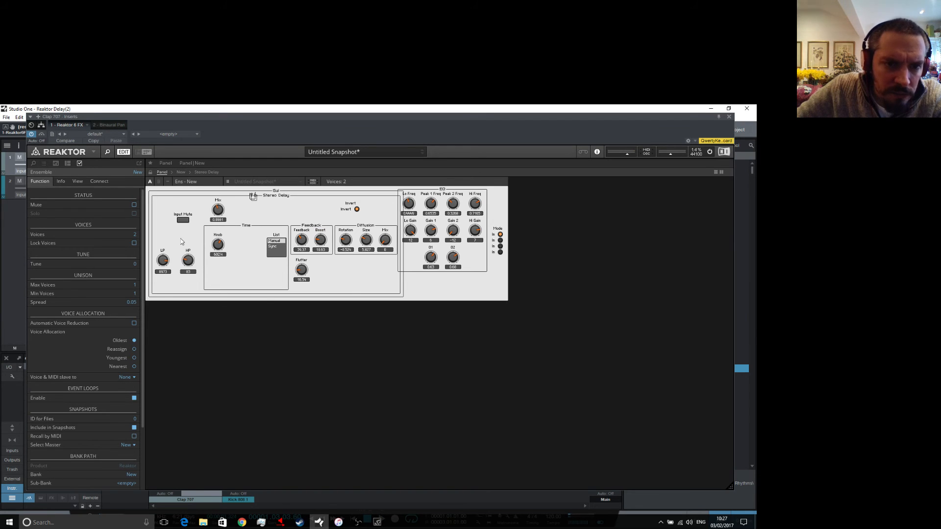
click(181, 172)
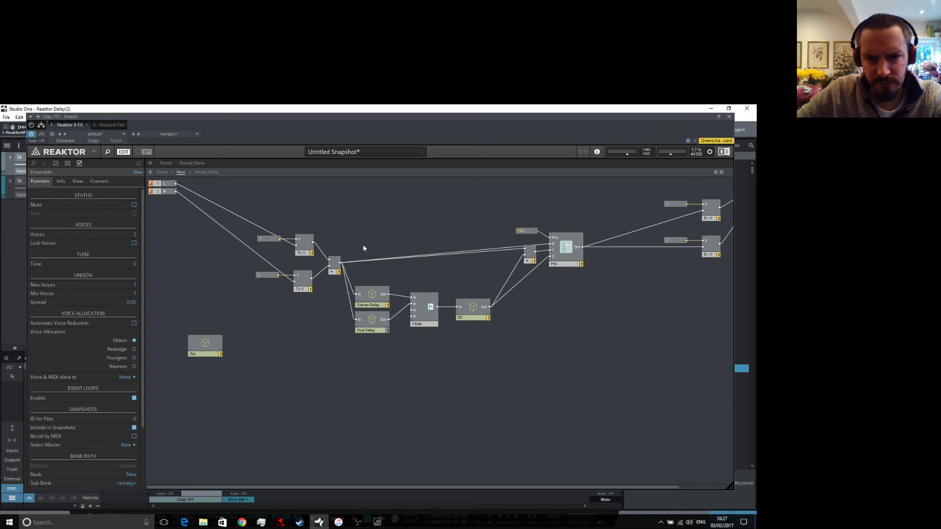
On the ensemble panel, set Mix to about 1.01, try the second Mode option and return Mode to the first.
click(427, 312)
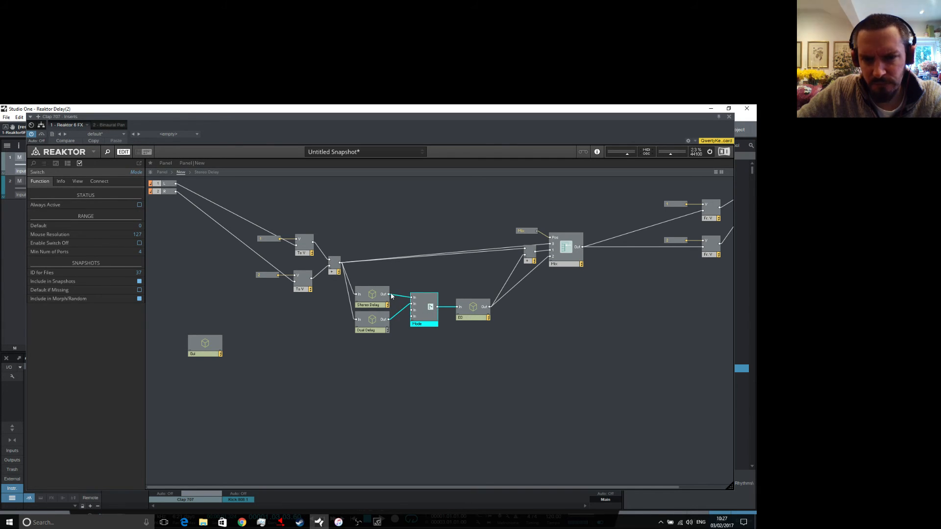
click(163, 173)
drag(222, 209, 227, 205)
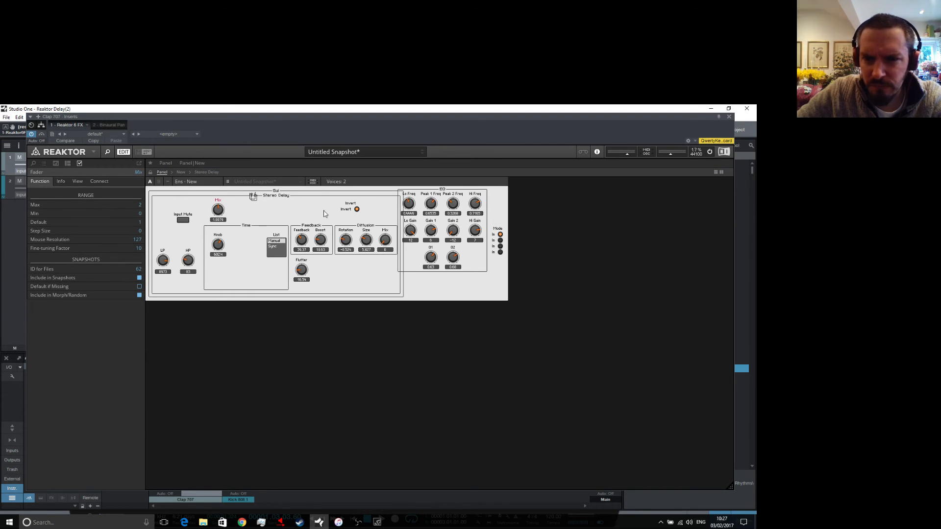
click(500, 240)
click(500, 234)
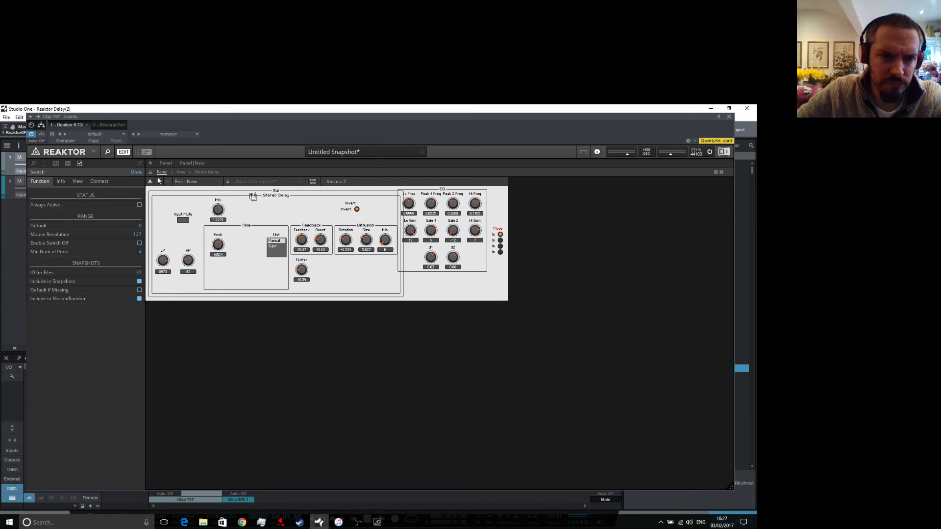
Unlock the panel layout and shift the Mode switch and the EQ group clear of the Gui frame.
mouse_move(439, 192)
mouse_down()
mouse_move(564, 193)
mouse_move(444, 198)
mouse_up()
drag(501, 235, 530, 237)
drag(452, 198, 456, 194)
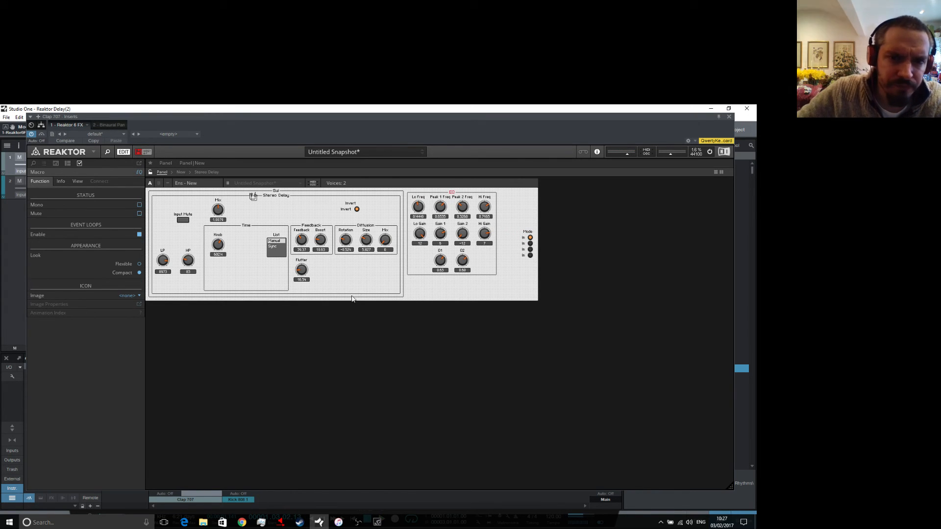
In the Gui's Stereo Delay macro, move the upper Numeric meter further from its Quantize module.
click(185, 174)
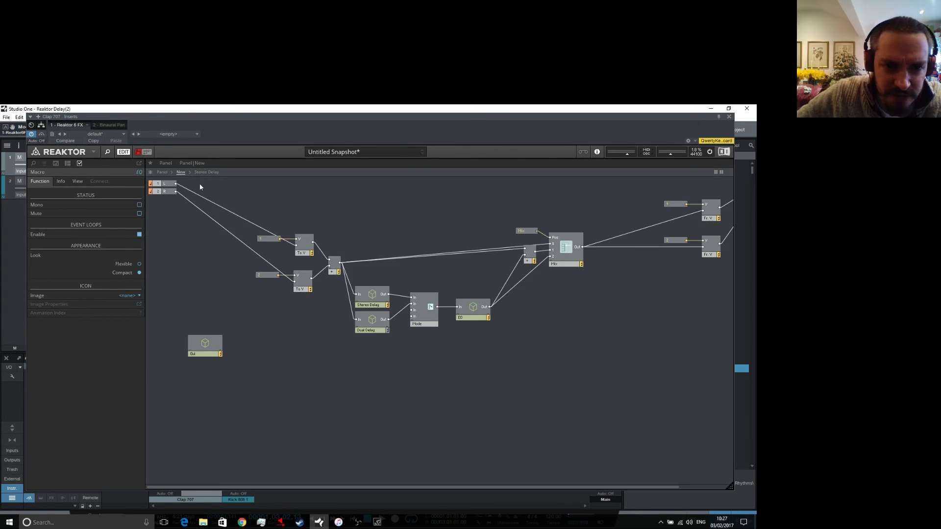
click(211, 339)
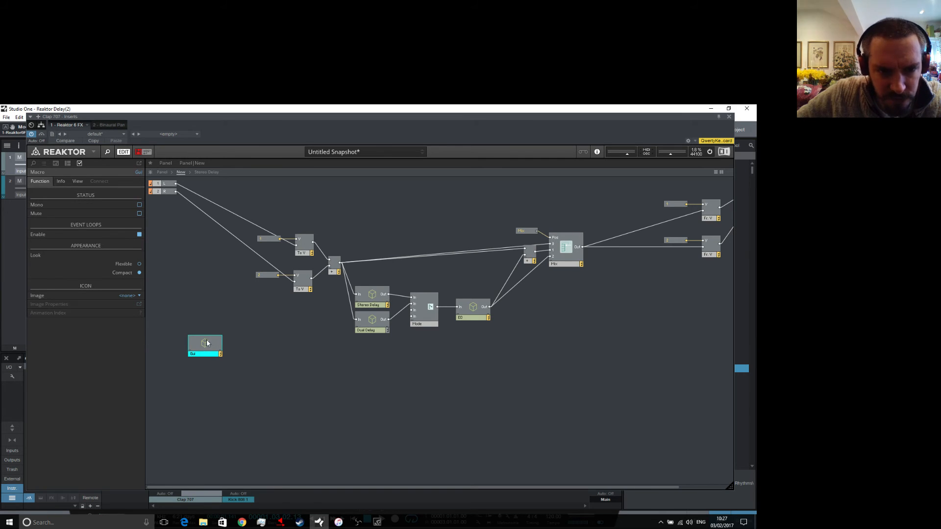
double_click(209, 341)
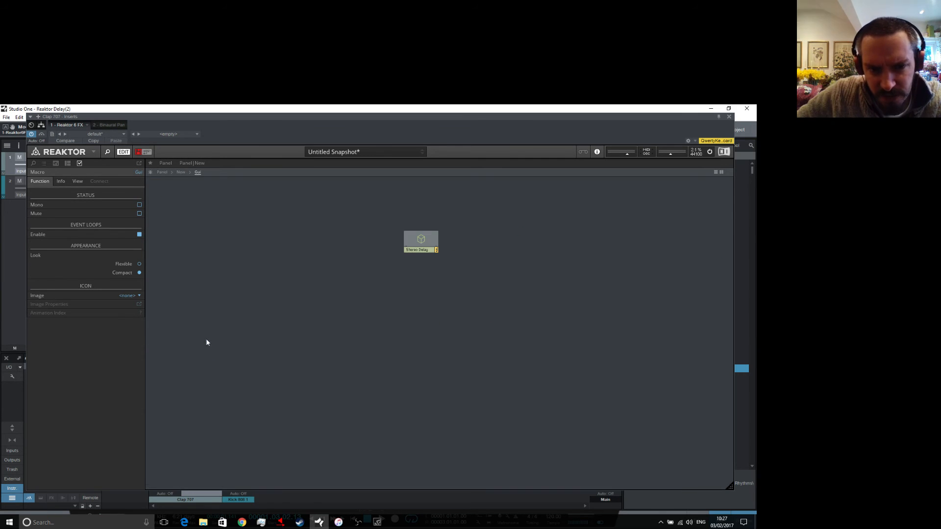
double_click(417, 242)
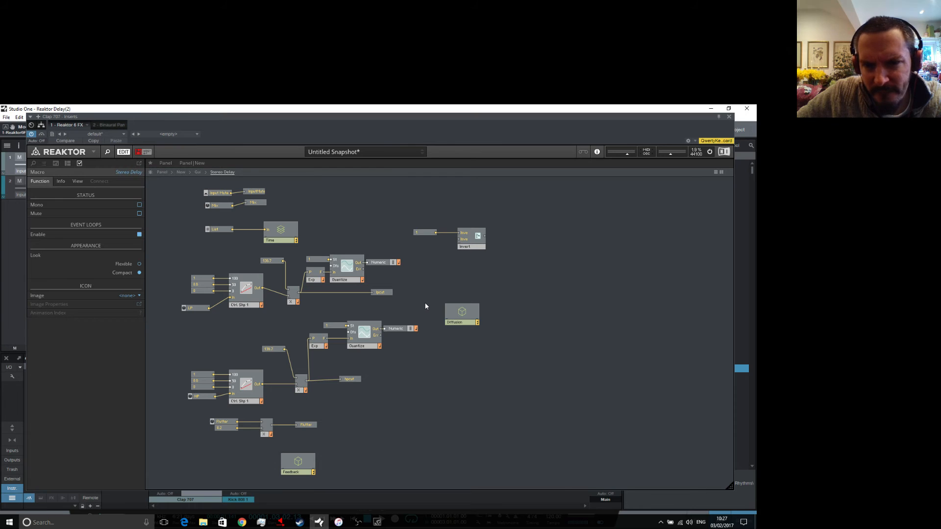
click(469, 246)
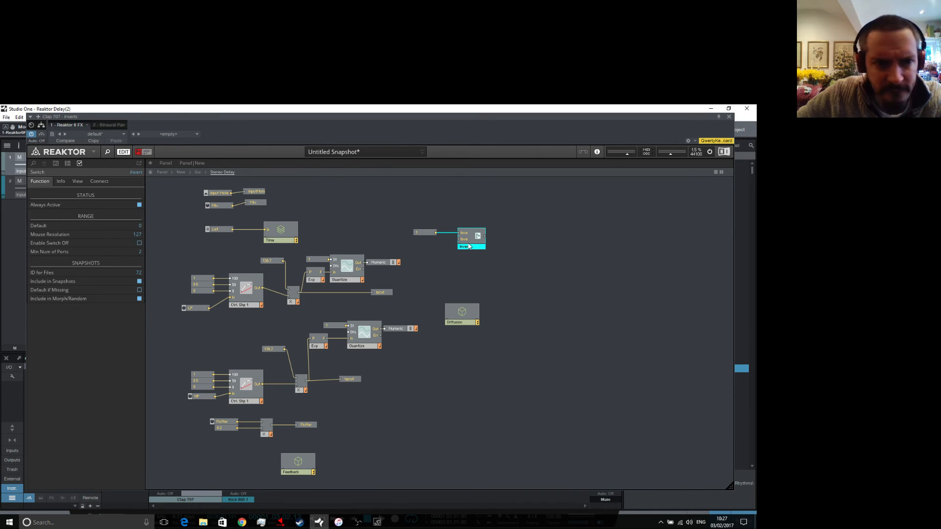
click(351, 277)
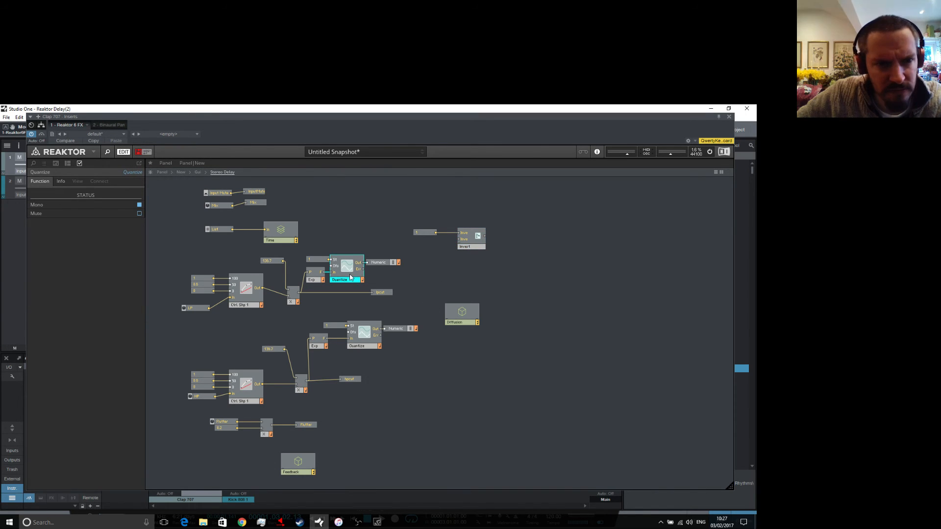
drag(382, 262, 415, 268)
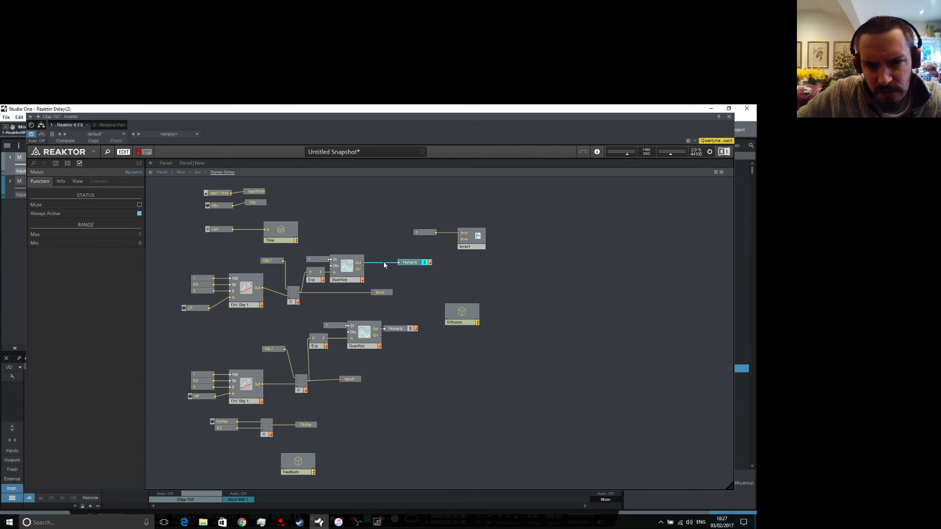
click(93, 152)
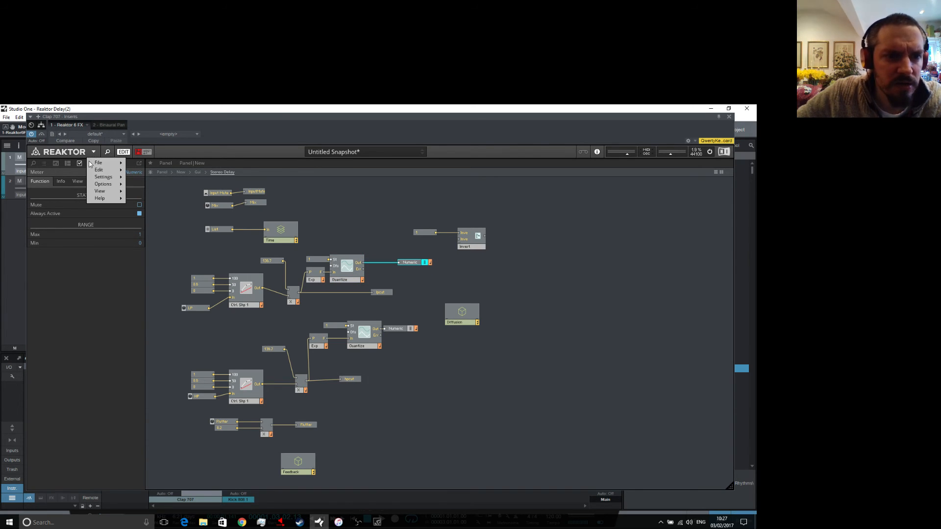
mouse_move(95, 171)
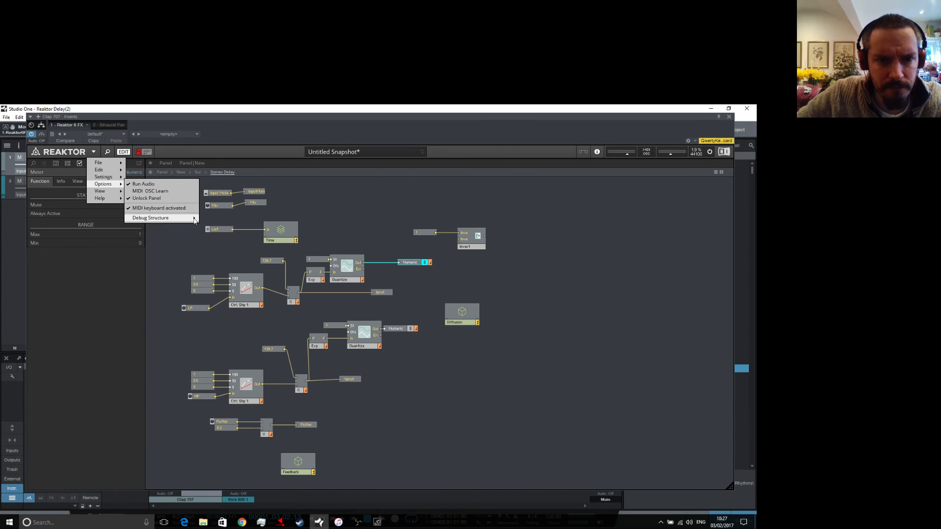
click(219, 219)
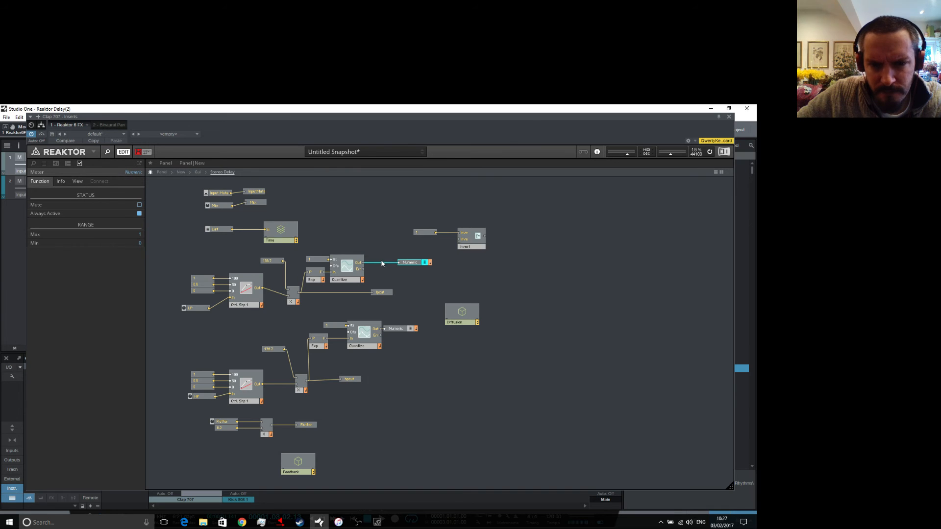
Look over the instrument's Stereo Delay signal path, and enable Lock Voices for the New instrument.
click(182, 172)
double_click(373, 296)
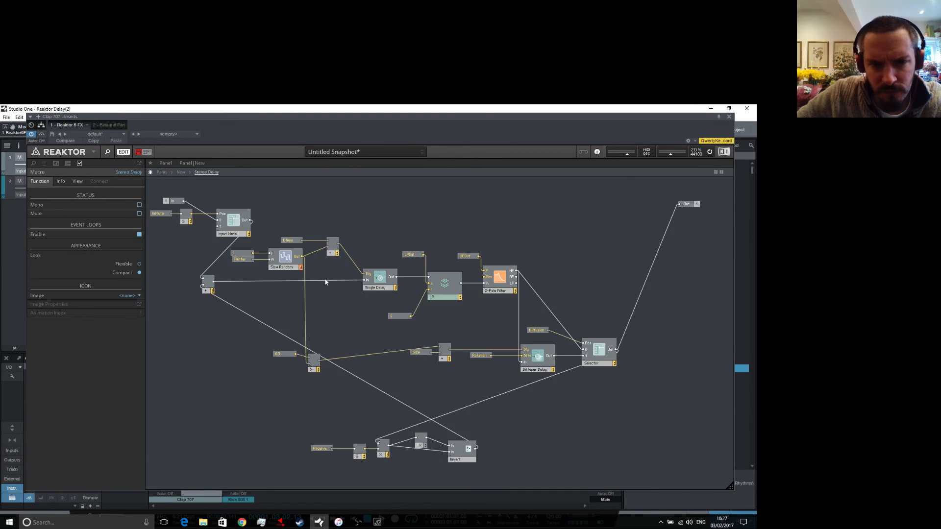
mouse_move(311, 245)
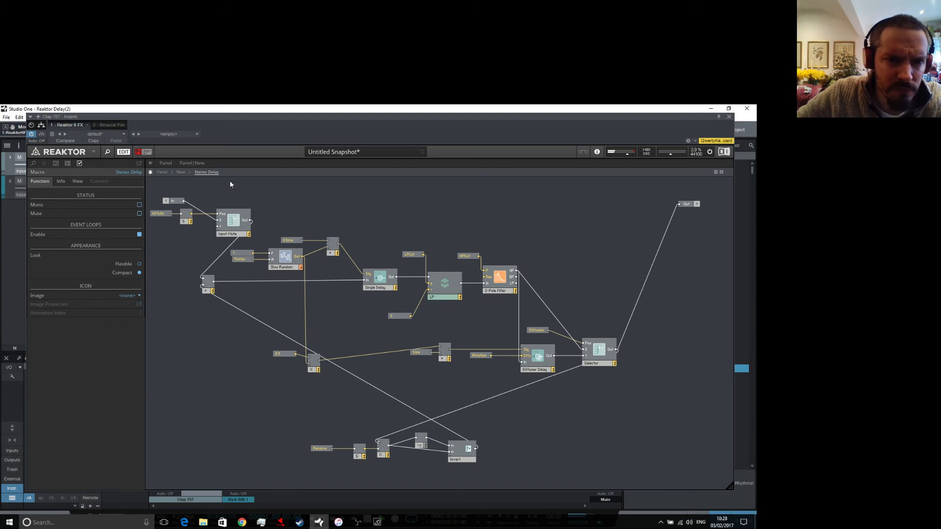
click(161, 172)
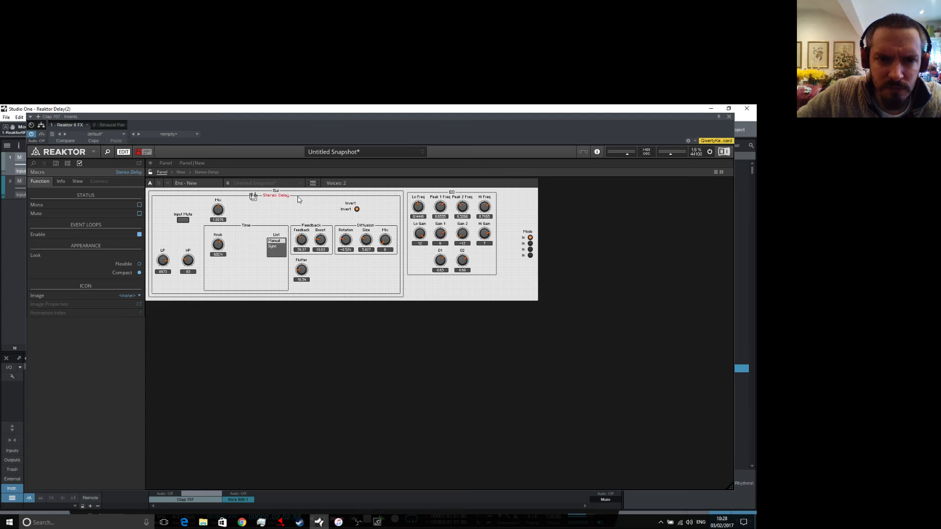
click(134, 243)
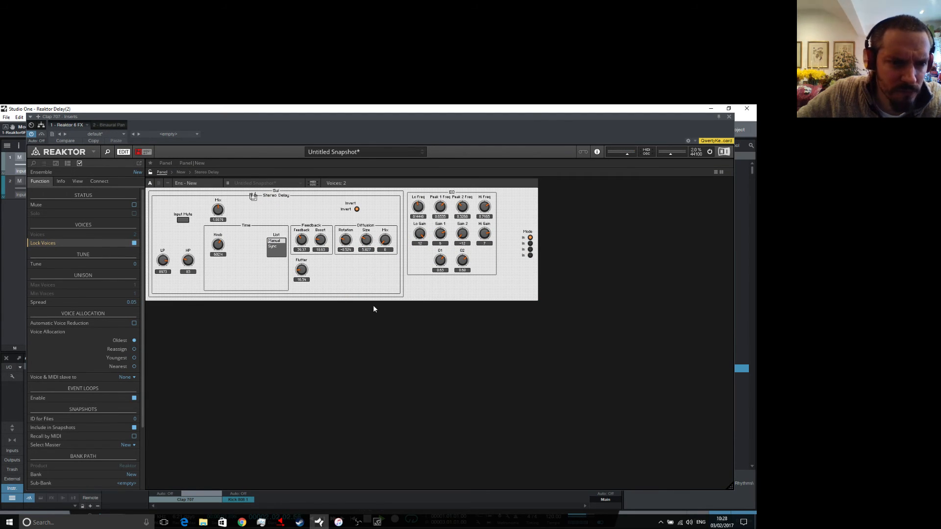
In the Stereo Delay macro, probe the wire values at the flutter input, the high-pass cutoff and the low-pass output.
click(207, 172)
mouse_move(407, 277)
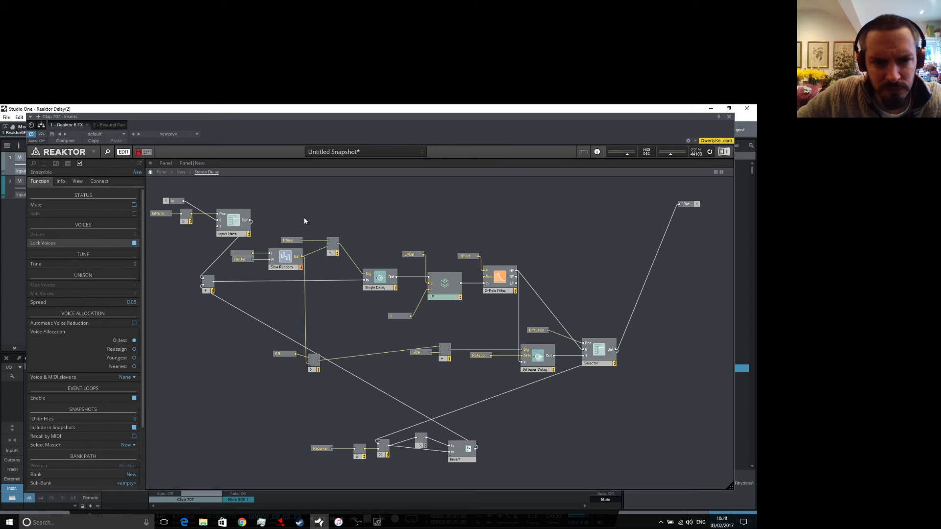
mouse_move(265, 260)
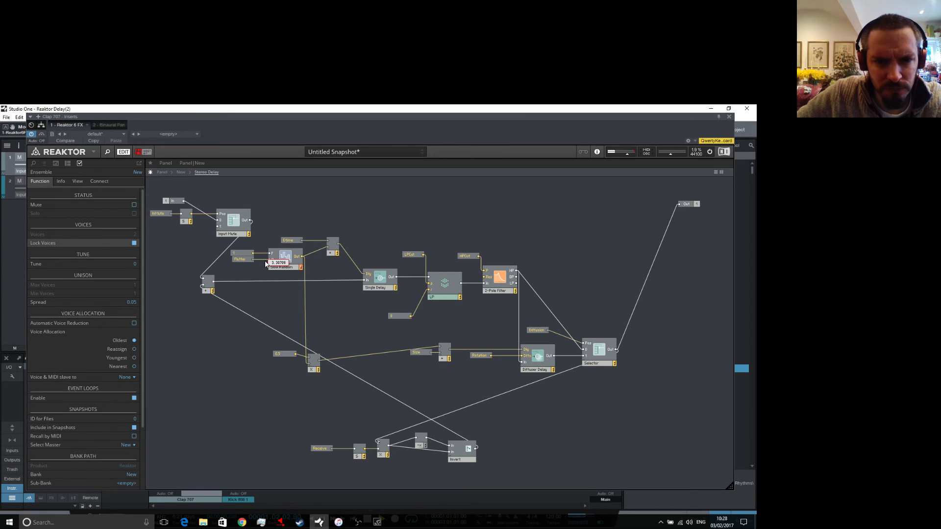
mouse_move(479, 265)
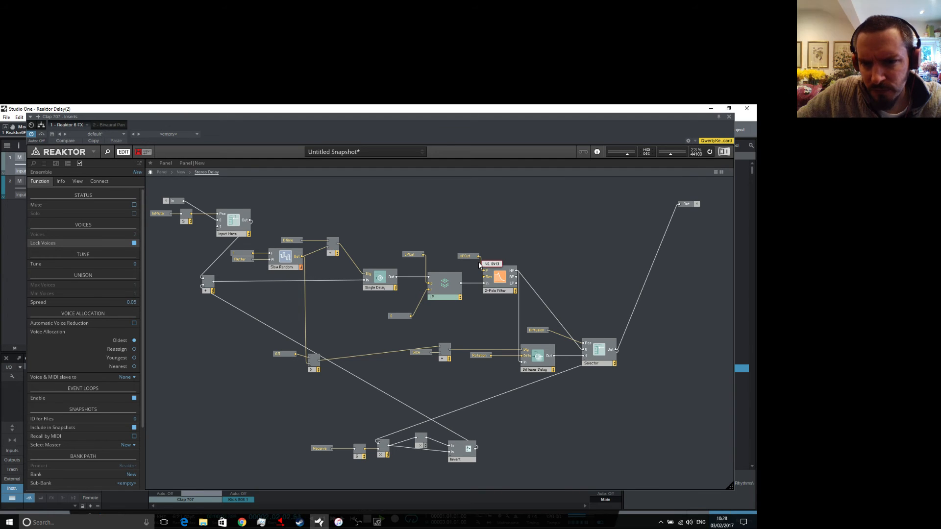
mouse_move(470, 284)
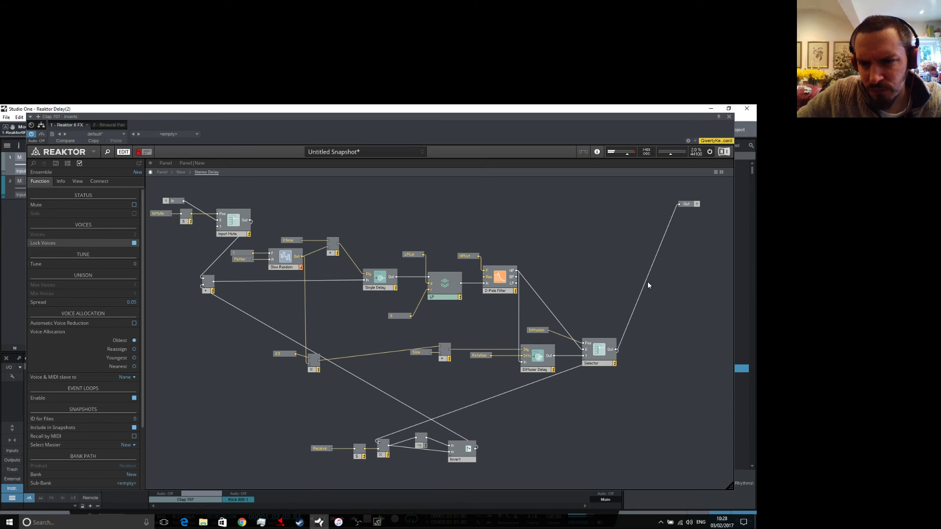
In the instrument structure, probe the signal on the Mix output and on the From Voice output.
double_click(584, 238)
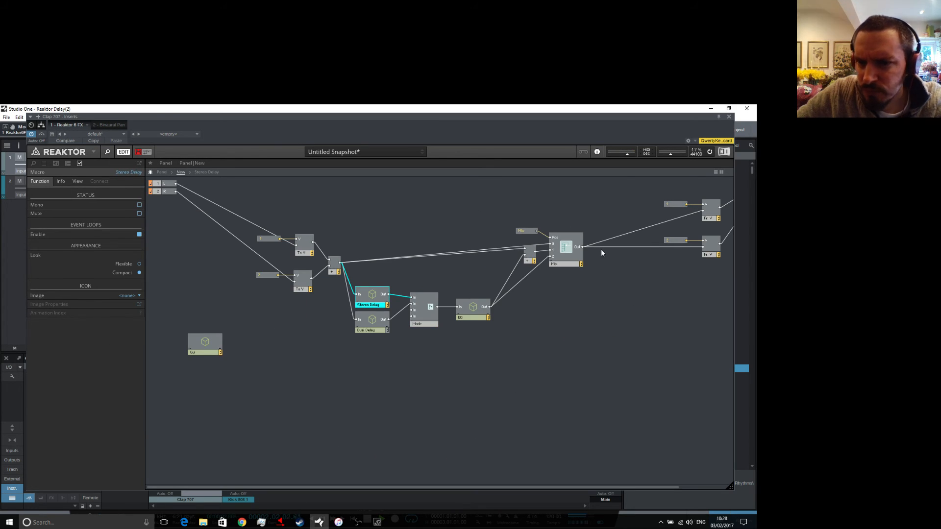
mouse_move(613, 251)
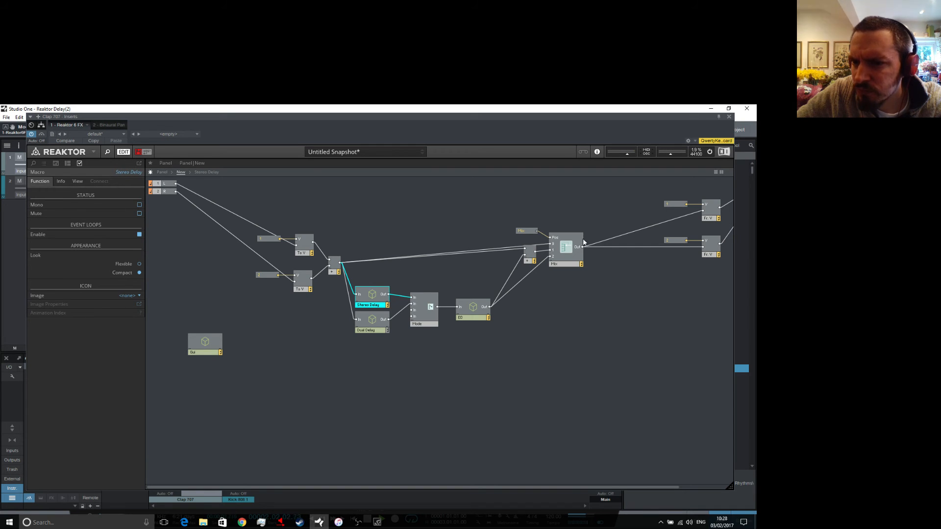
mouse_move(728, 207)
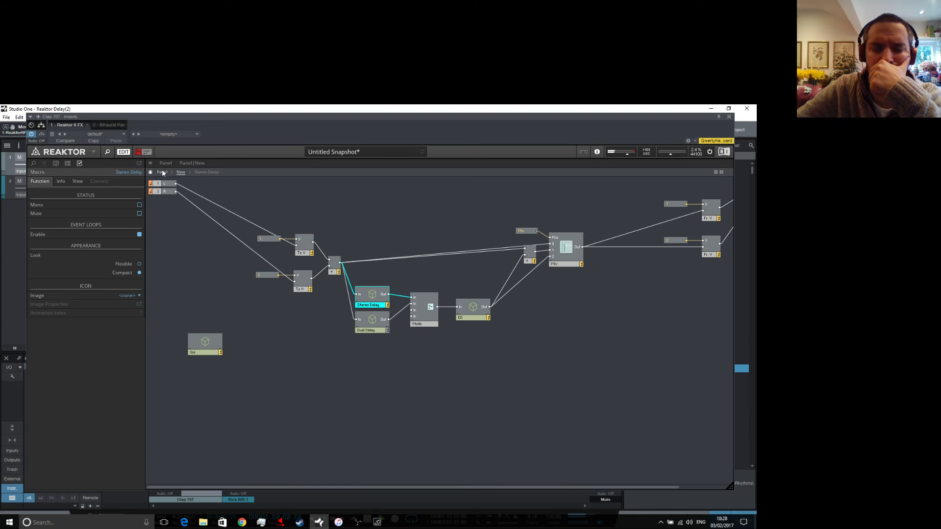
In the Stereo Delay macro, probe the signals around the Input Mute receive and its selector input.
double_click(373, 298)
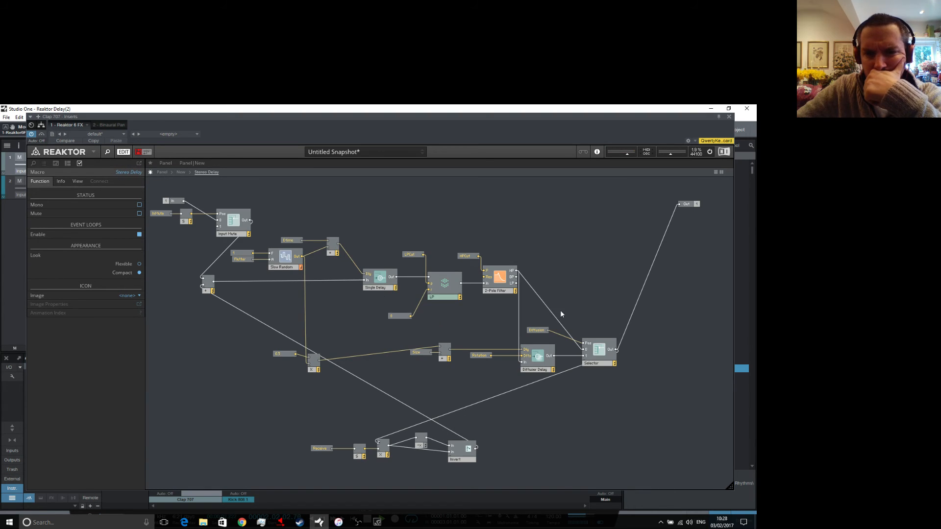
mouse_move(245, 315)
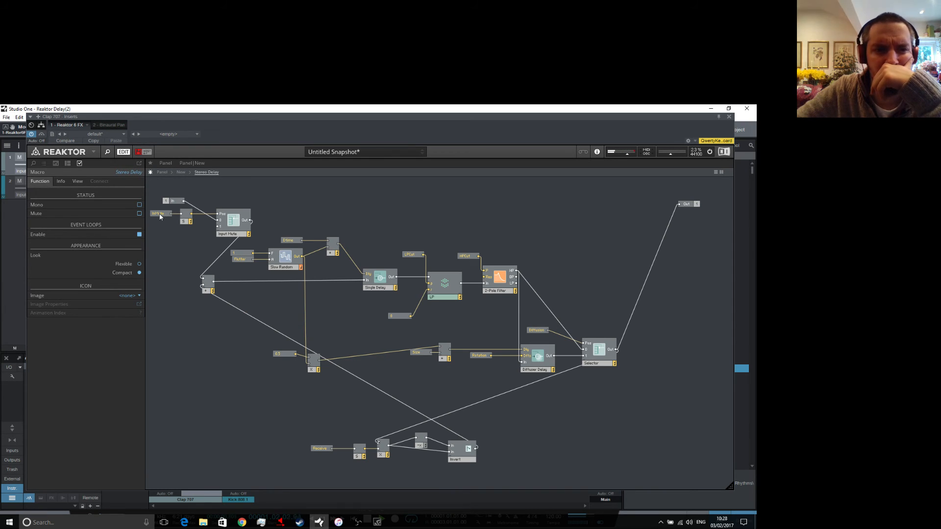
mouse_move(160, 216)
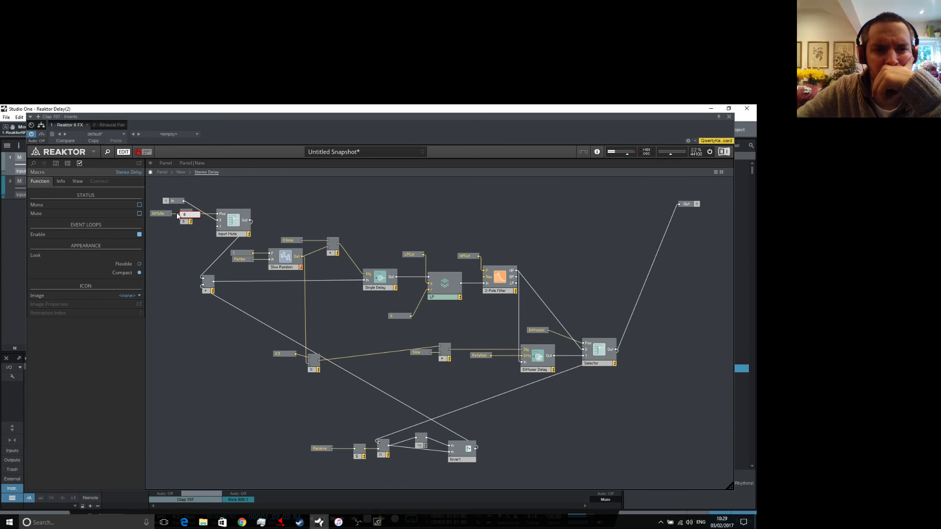
mouse_move(208, 218)
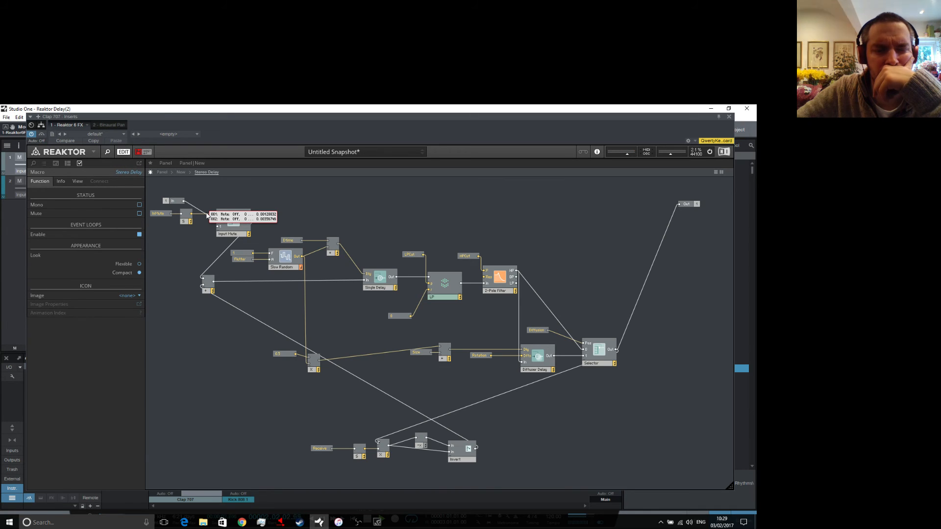
In the instrument structure, compare the signals coming out of the two To Voice modules.
click(181, 172)
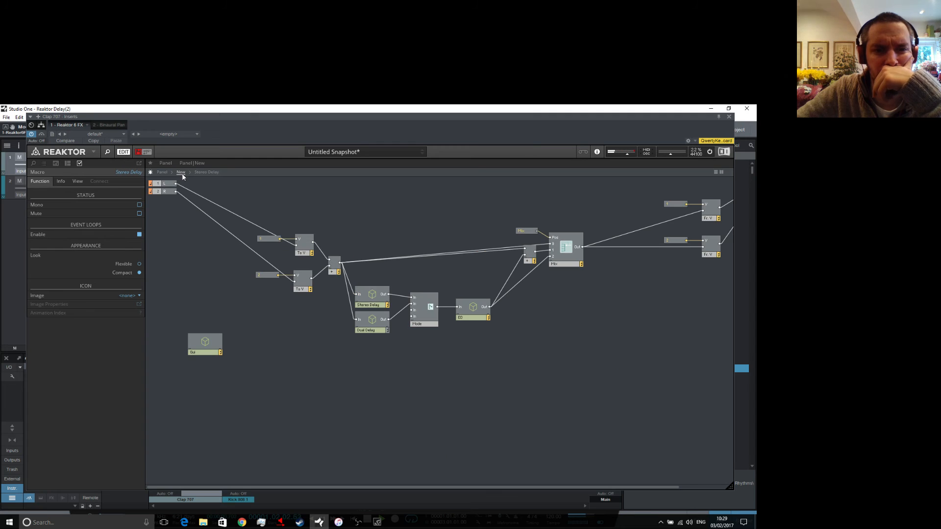
mouse_move(319, 251)
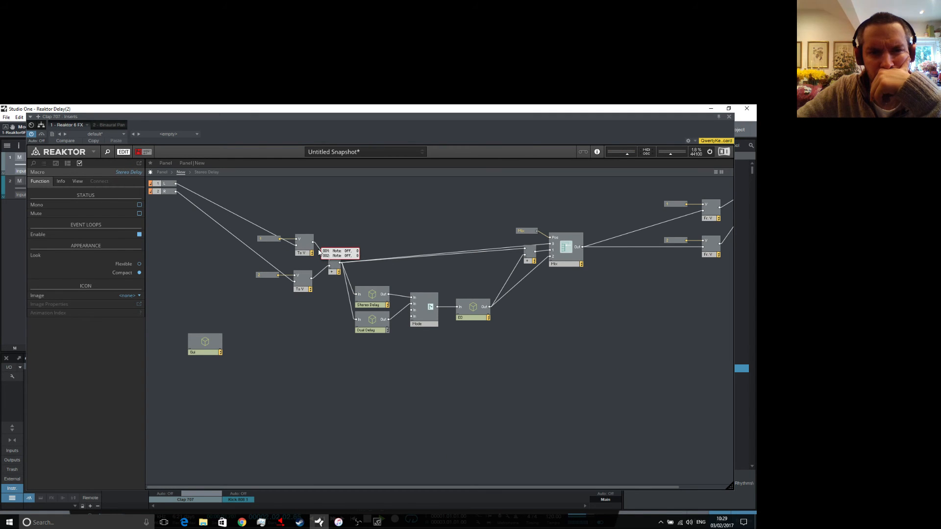
mouse_move(319, 275)
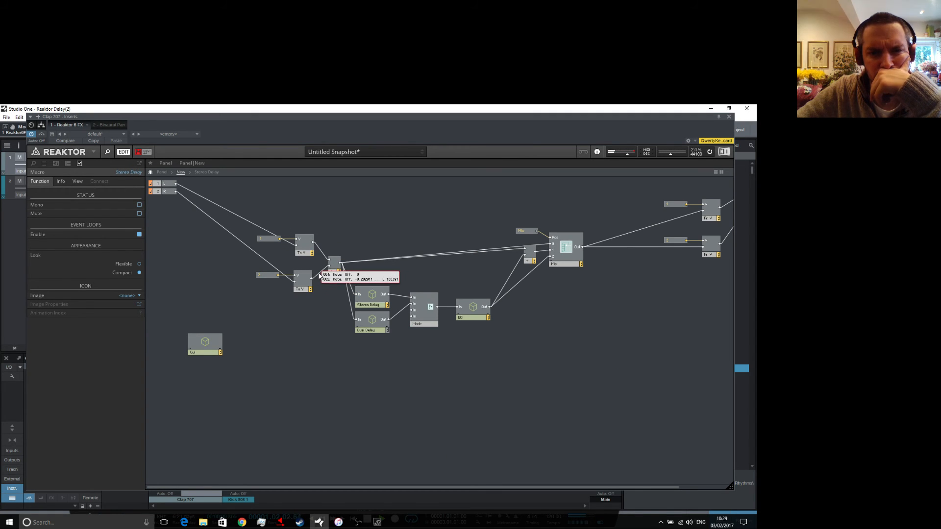
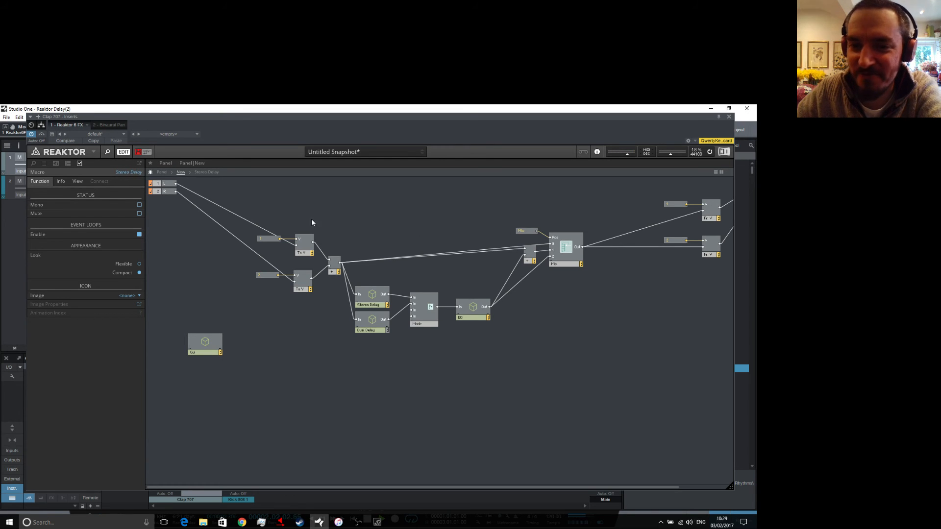
On the ensemble panel, nudge the Feedback knob slightly away from Boost within the Feedback group.
click(163, 172)
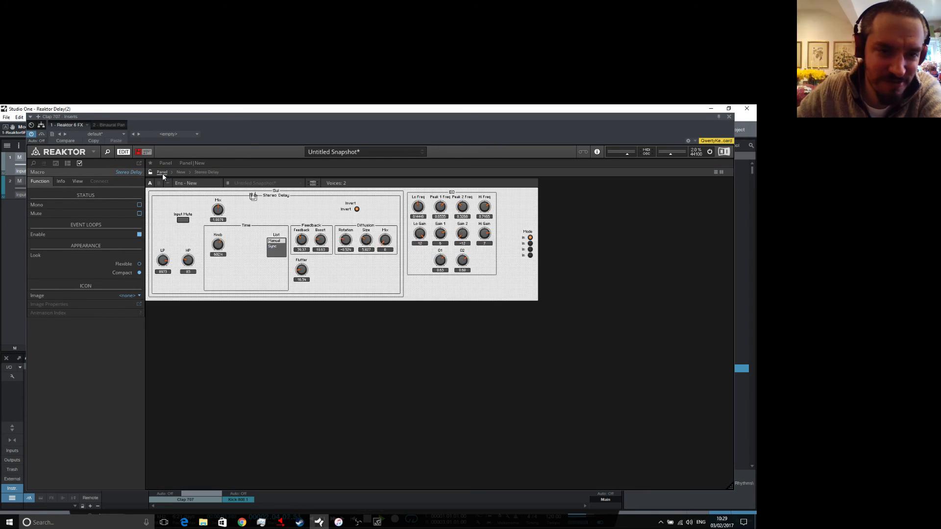
click(306, 224)
drag(305, 225, 300, 243)
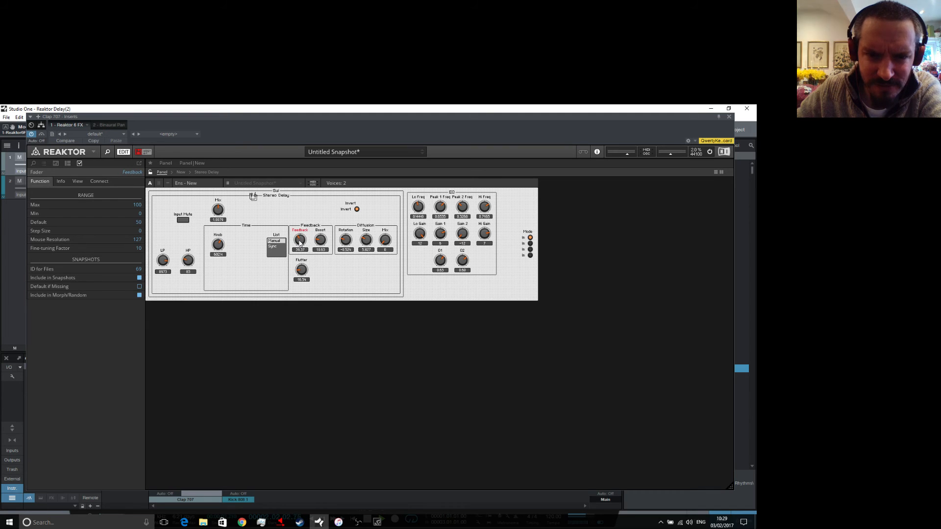
Lock the ensemble panel's layout, and try the Mode switch's second input before returning it to the first.
click(151, 175)
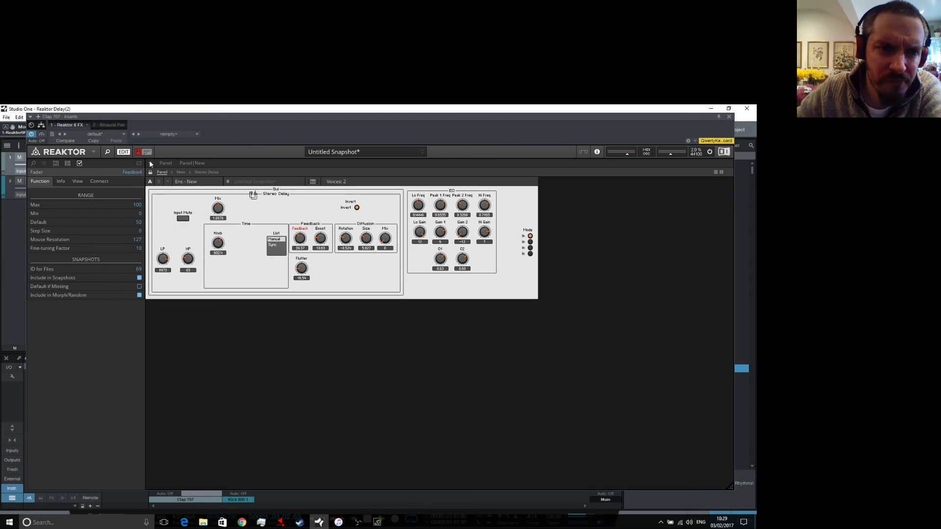
click(530, 242)
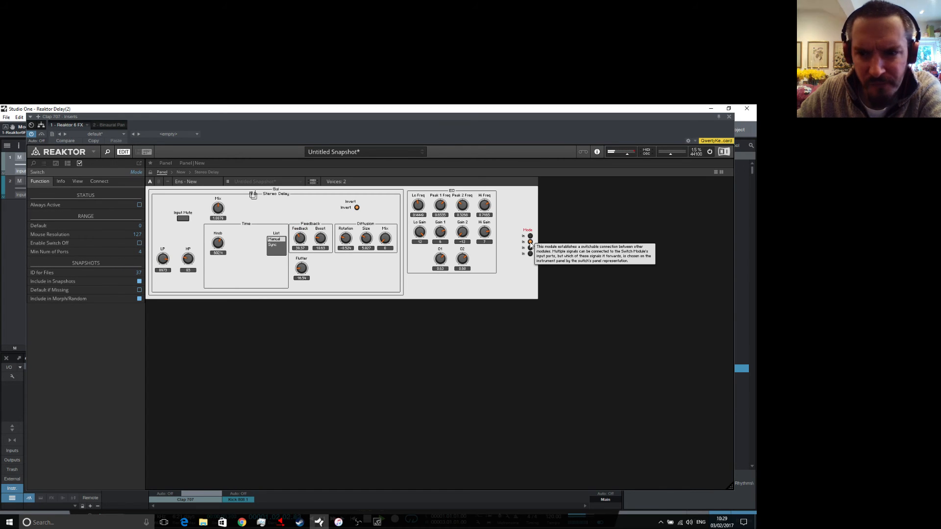
click(531, 236)
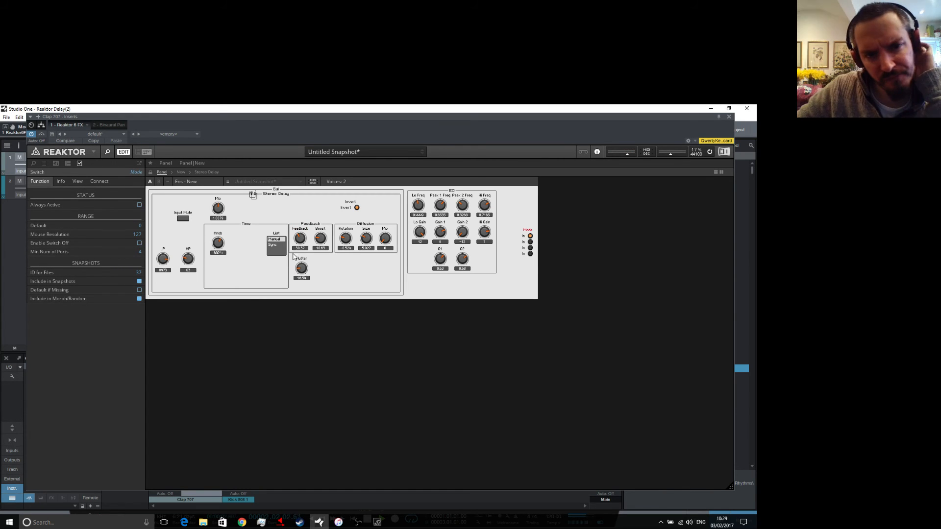
In the Stereo Delay controls, adjust the Time group's knob, test Input Mute on and off, and switch Invert off.
drag(218, 243, 208, 243)
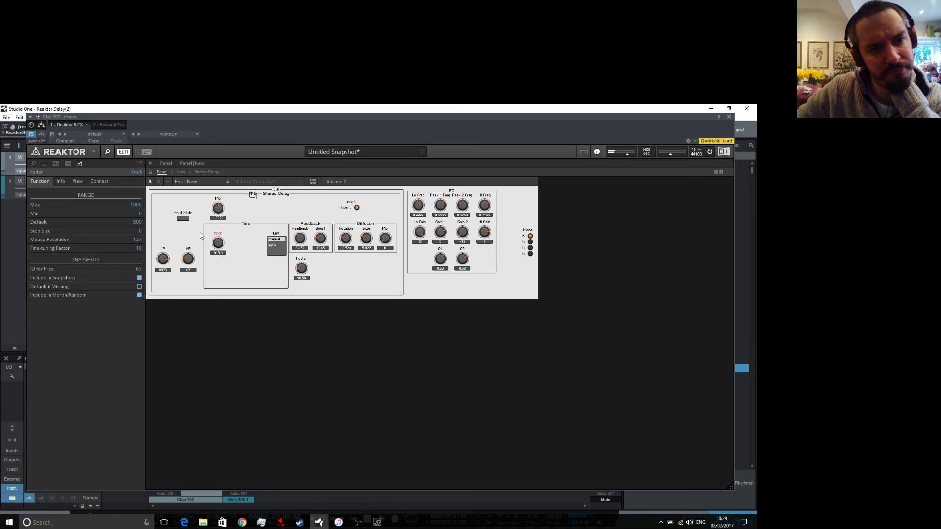
click(184, 219)
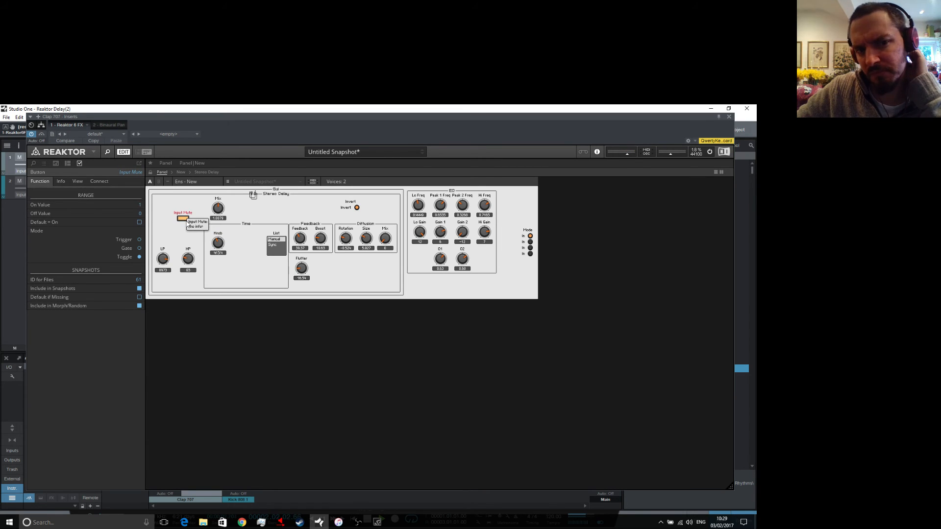
click(190, 220)
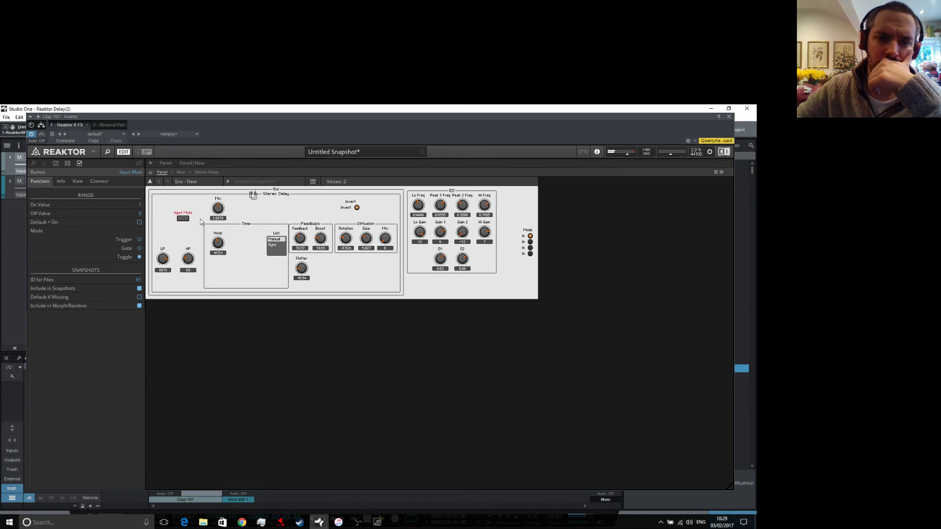
click(356, 211)
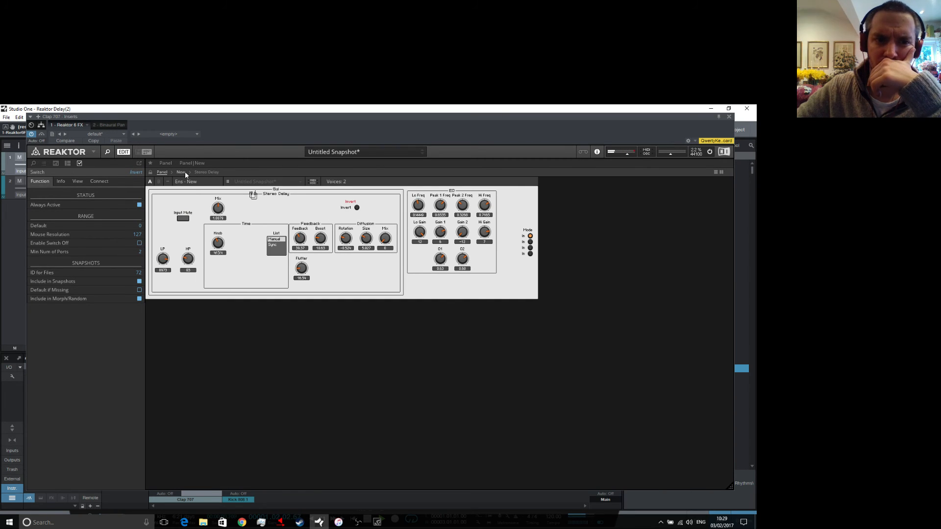
In the Stereo Delay macro, test the Input Mute output wired straight to the Out port, and reconnect the Selector output to that port.
click(207, 172)
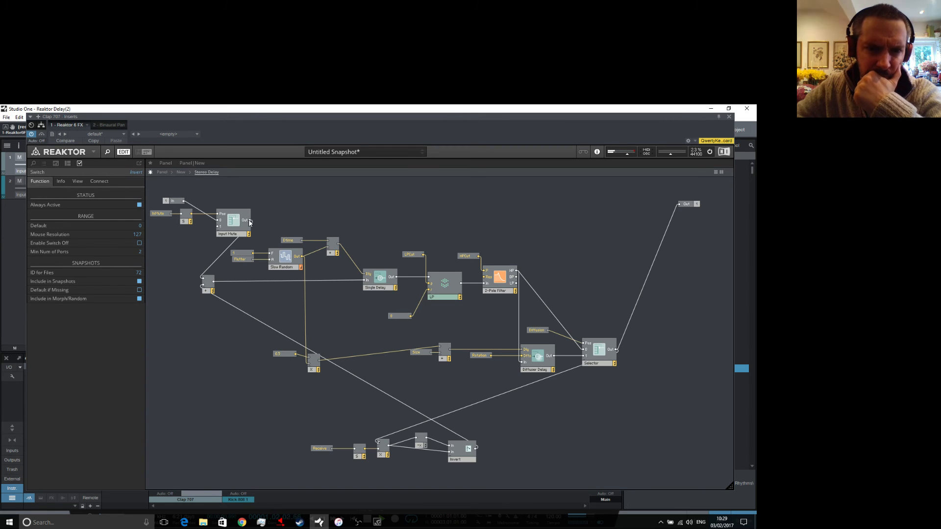
drag(251, 220, 680, 205)
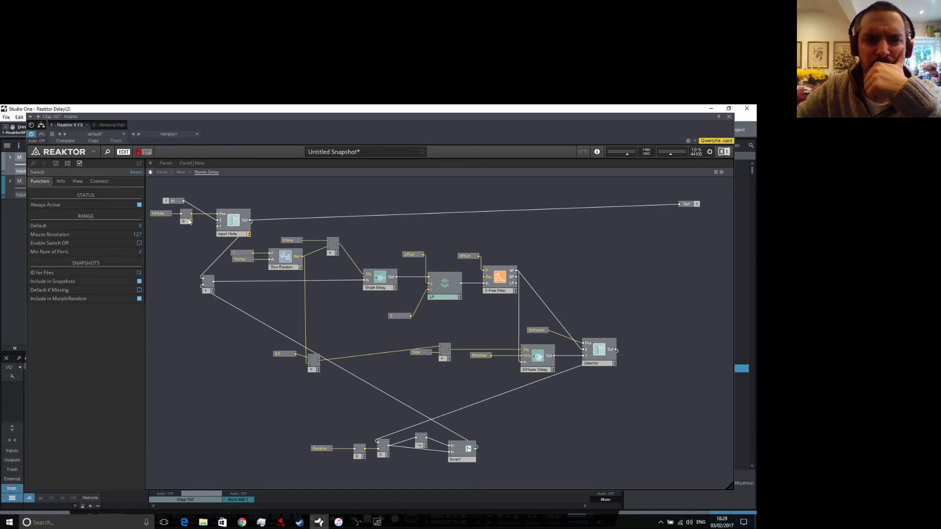
click(162, 172)
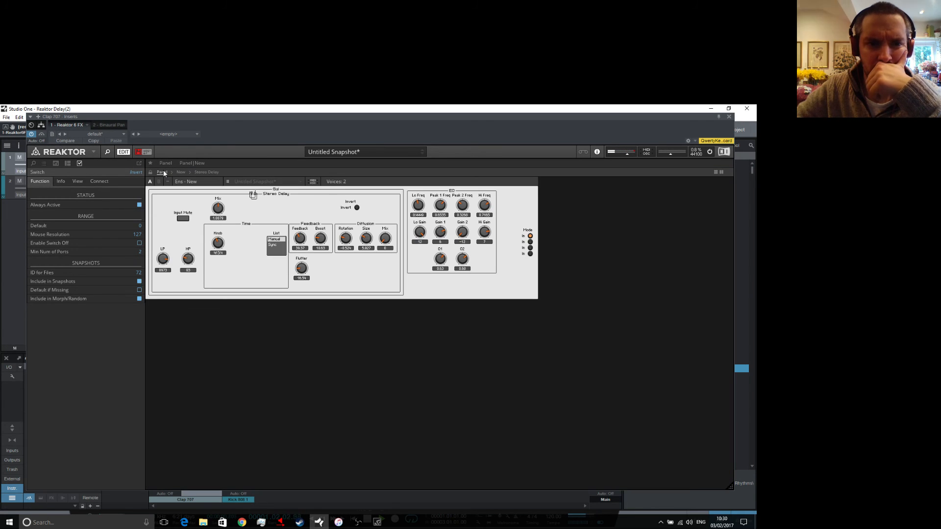
click(181, 172)
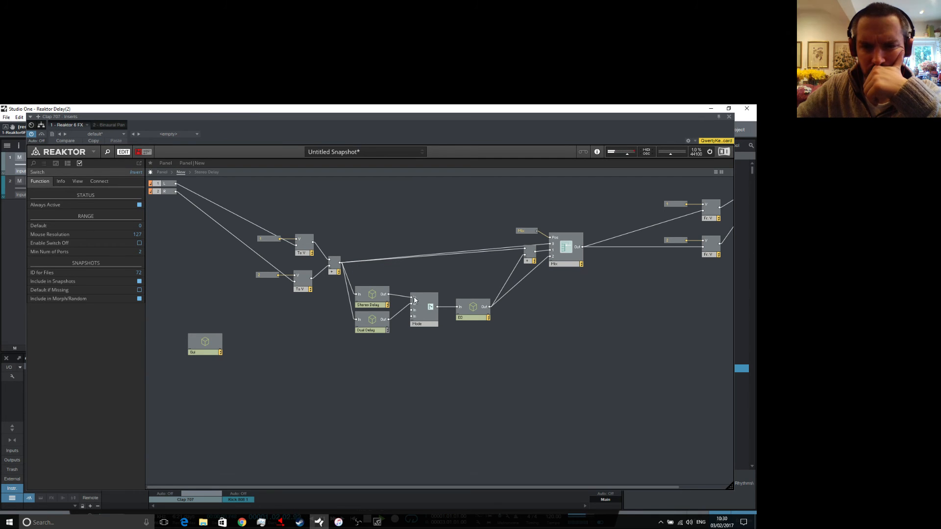
click(378, 299)
double_click(372, 297)
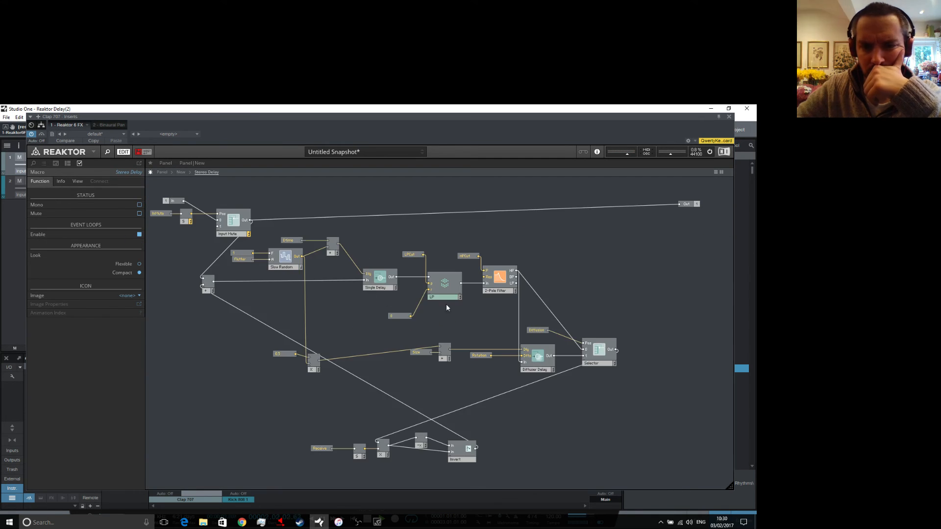
drag(617, 350, 681, 205)
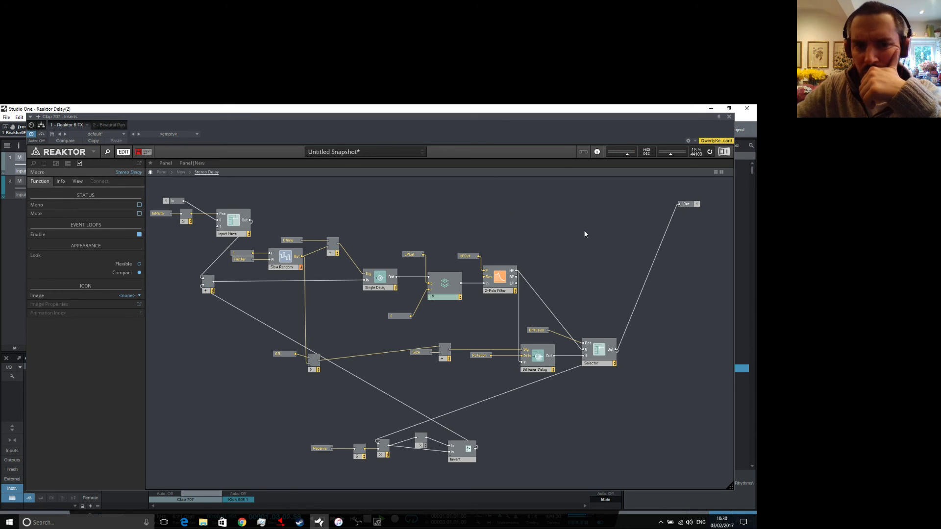
On the ensemble panel, set the Stereo Delay's Mix knob to 2.
double_click(262, 190)
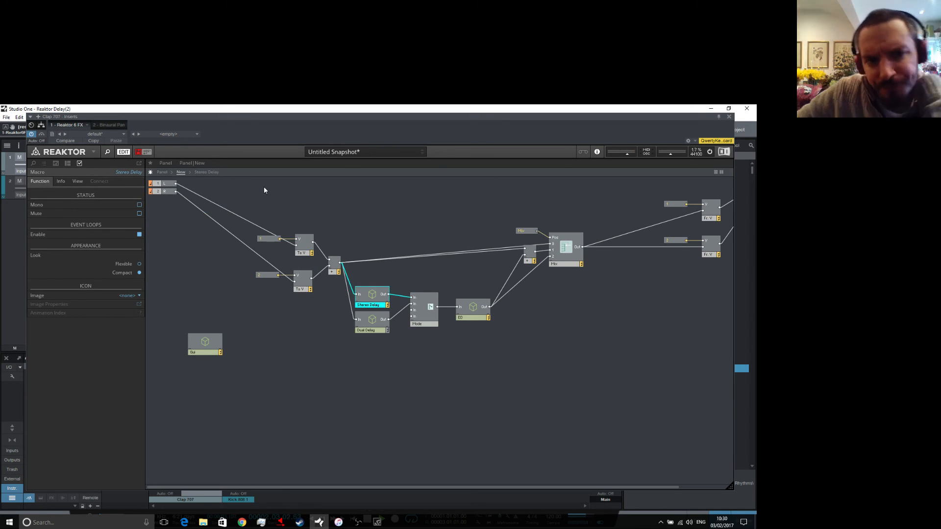
click(409, 277)
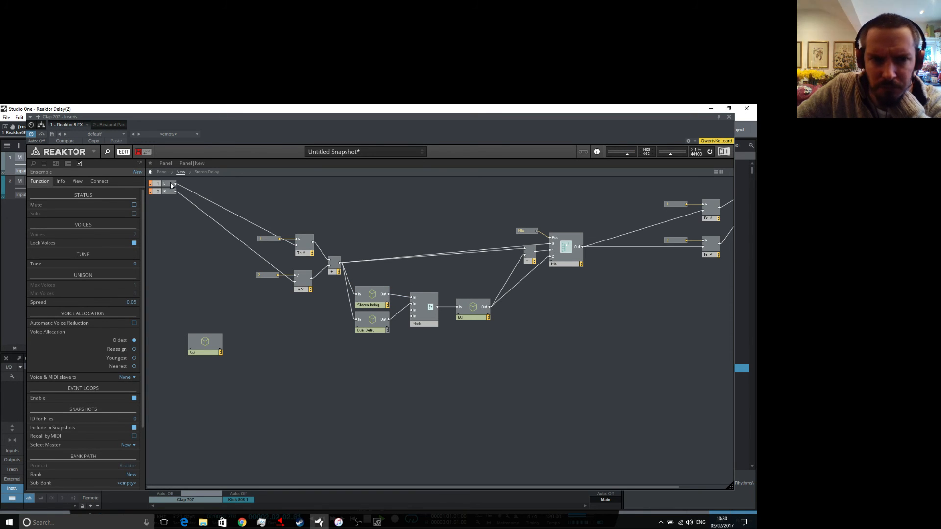
click(161, 172)
drag(219, 207, 227, 165)
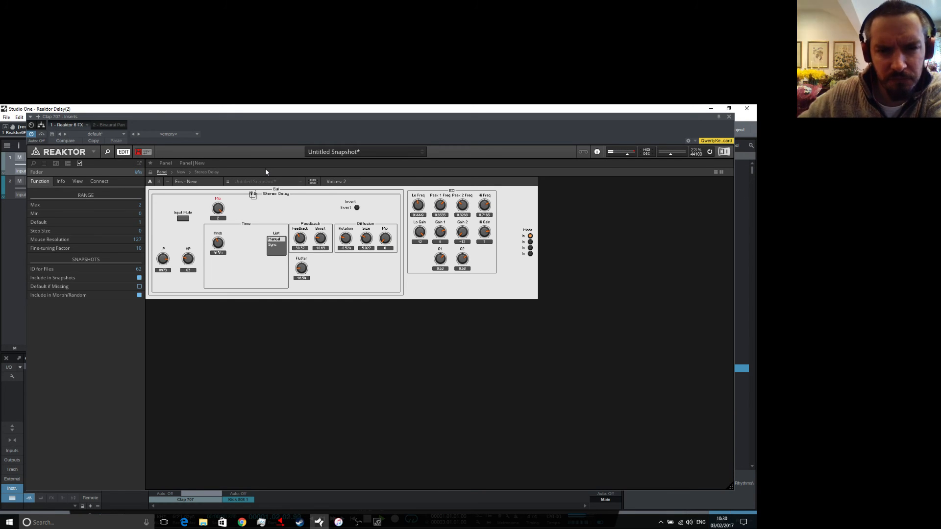
In the Stereo Delay macro, examine the signals from Slow Random through the Add module into Single Delay.
click(180, 172)
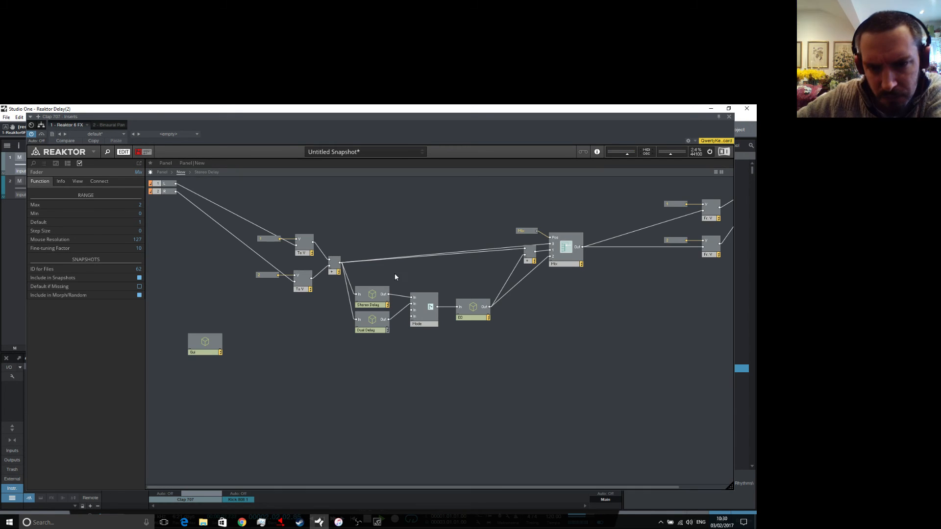
double_click(365, 295)
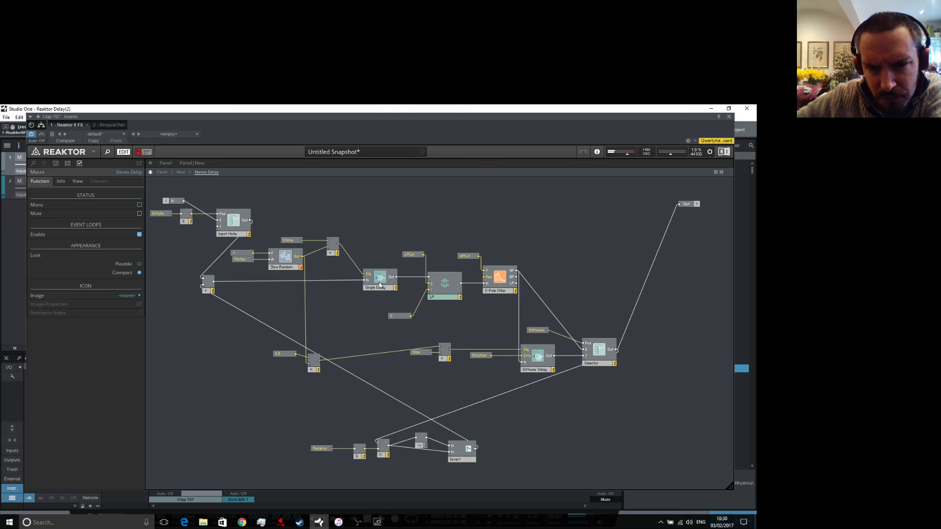
mouse_move(380, 281)
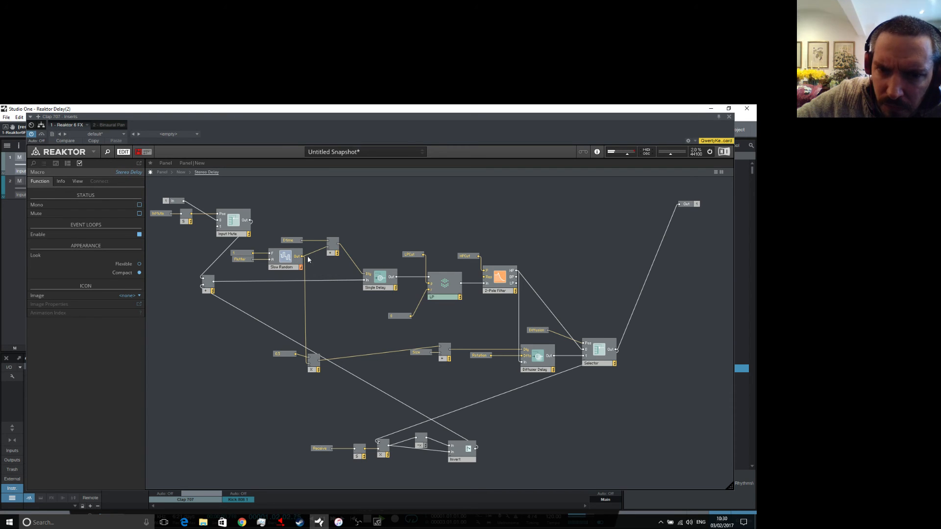
mouse_move(313, 256)
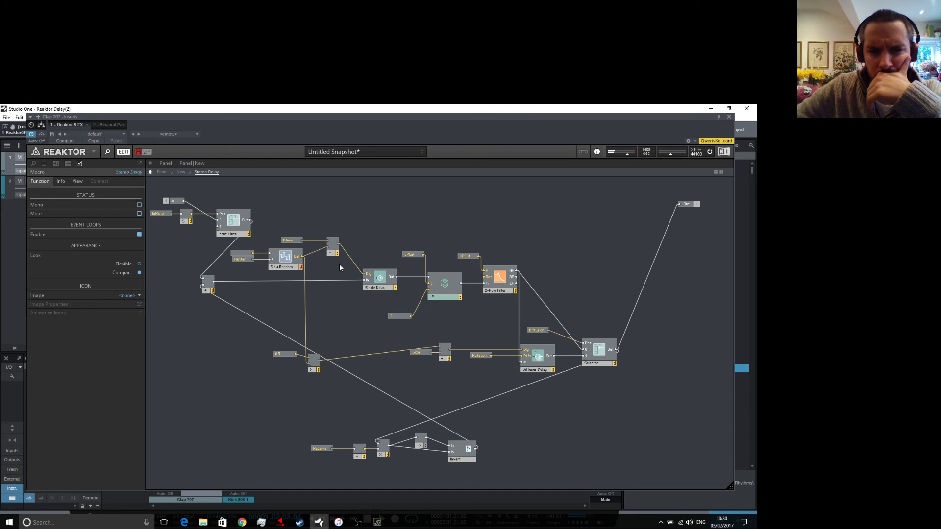
click(337, 255)
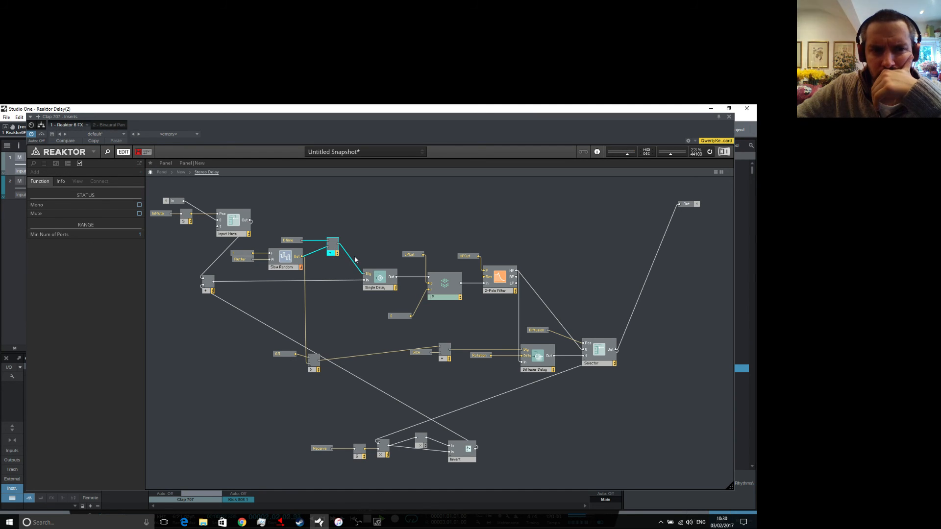
mouse_move(351, 262)
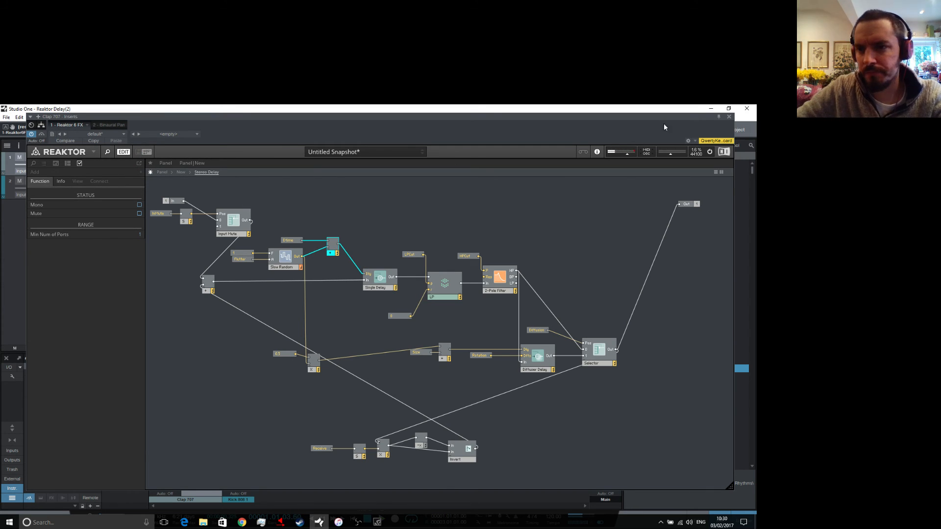
click(711, 152)
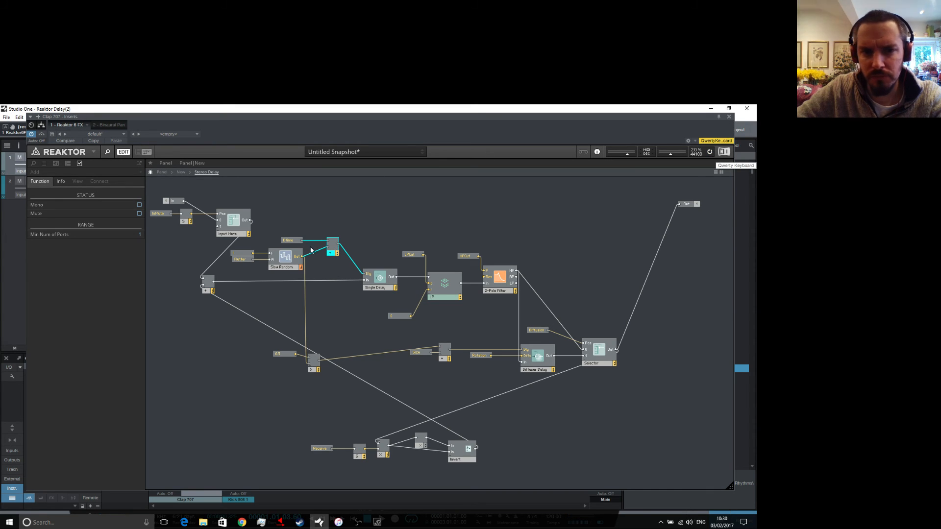
mouse_move(351, 260)
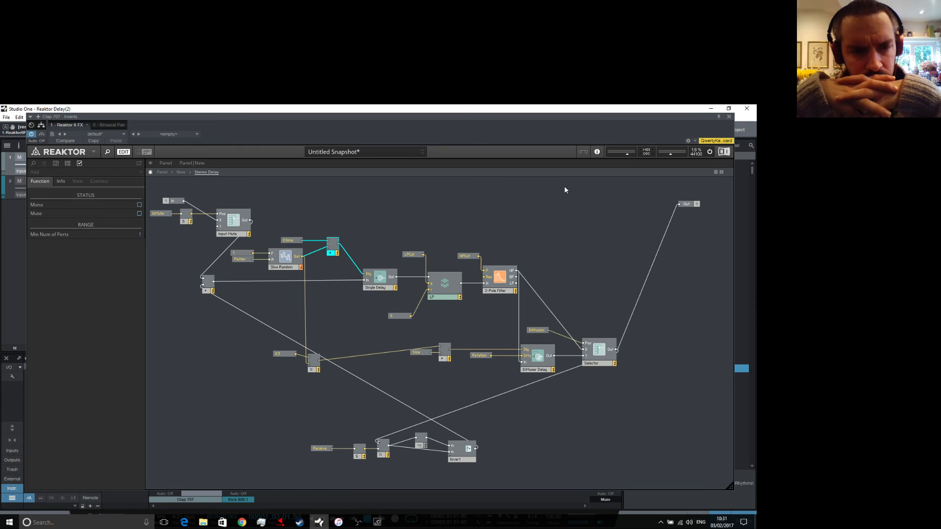
In the Gui's Stereo Delay macro, inspect the LP Numeric meter, the Time macro, and the InputMute and Mix sends.
click(165, 173)
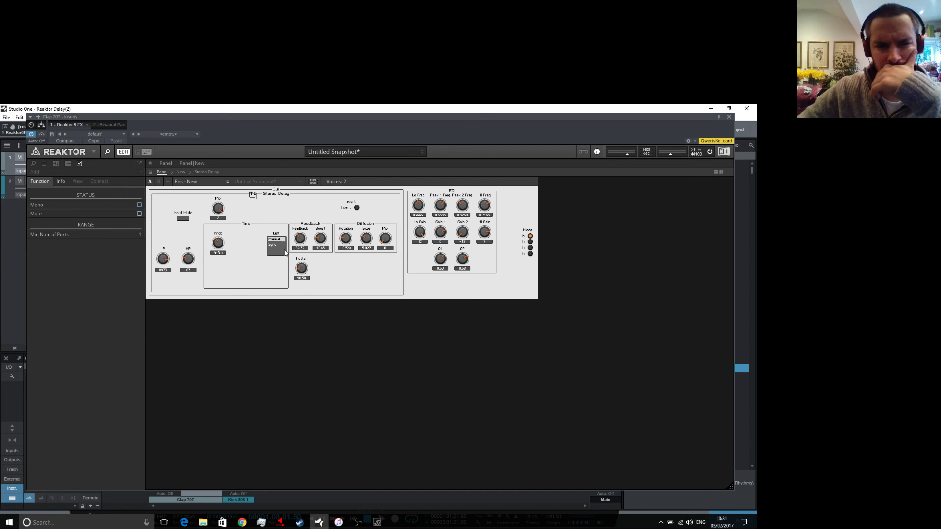
click(179, 172)
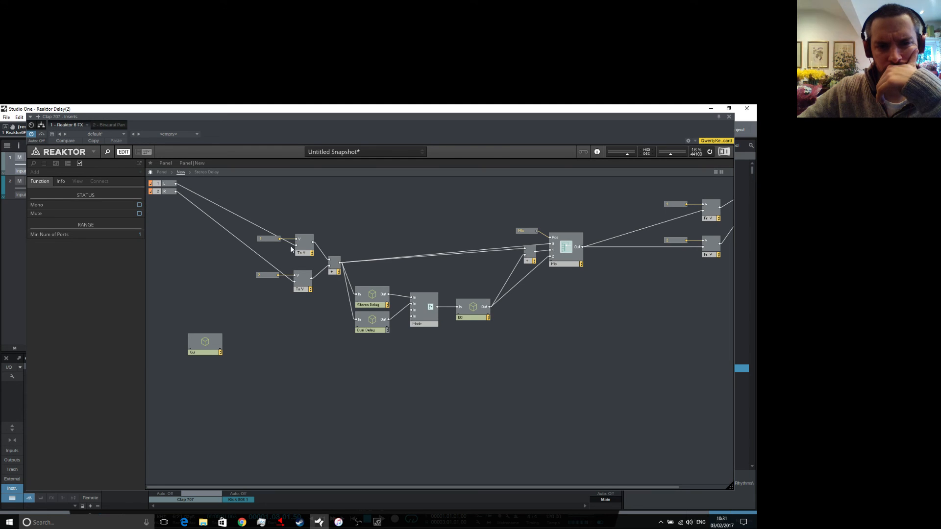
double_click(209, 349)
double_click(411, 247)
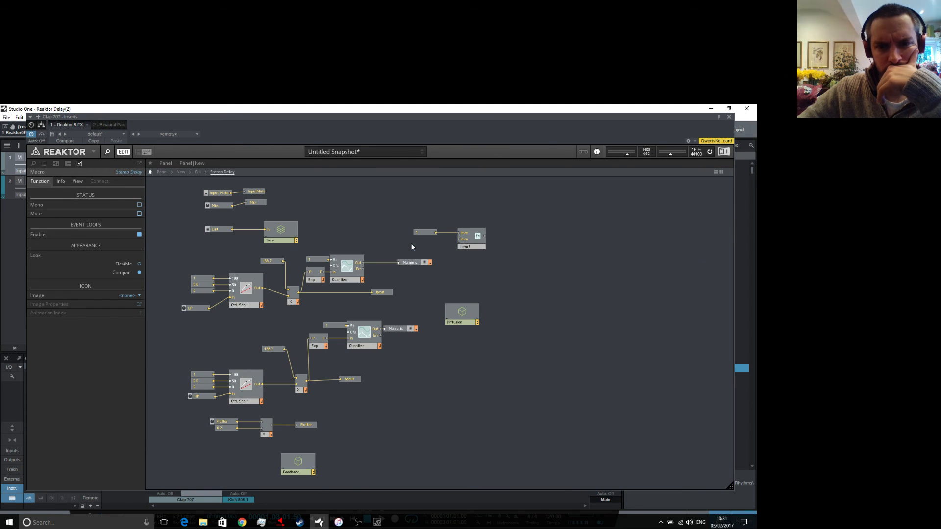
click(410, 264)
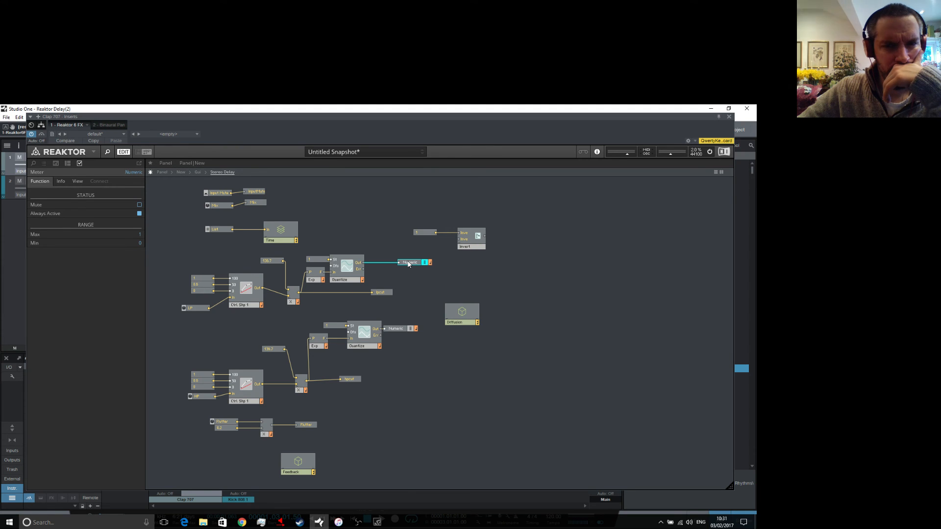
click(282, 229)
click(250, 192)
click(254, 202)
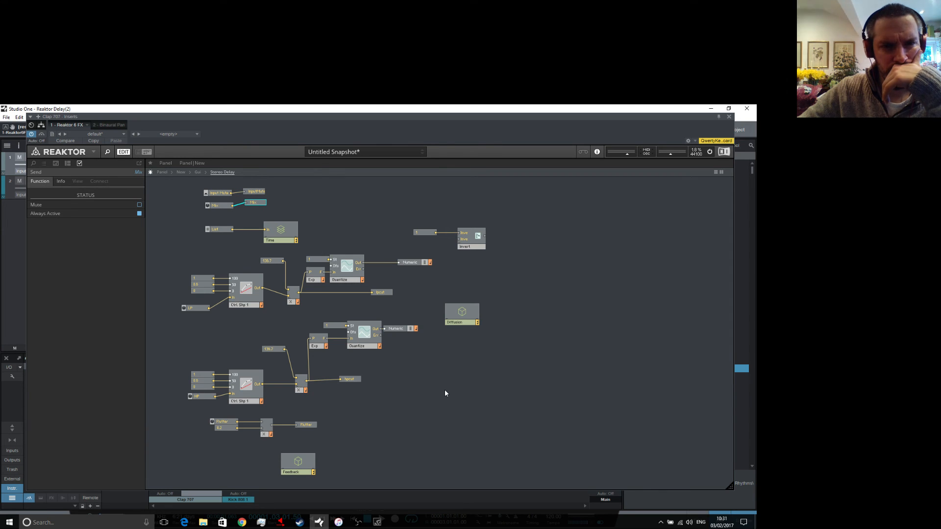
click(260, 192)
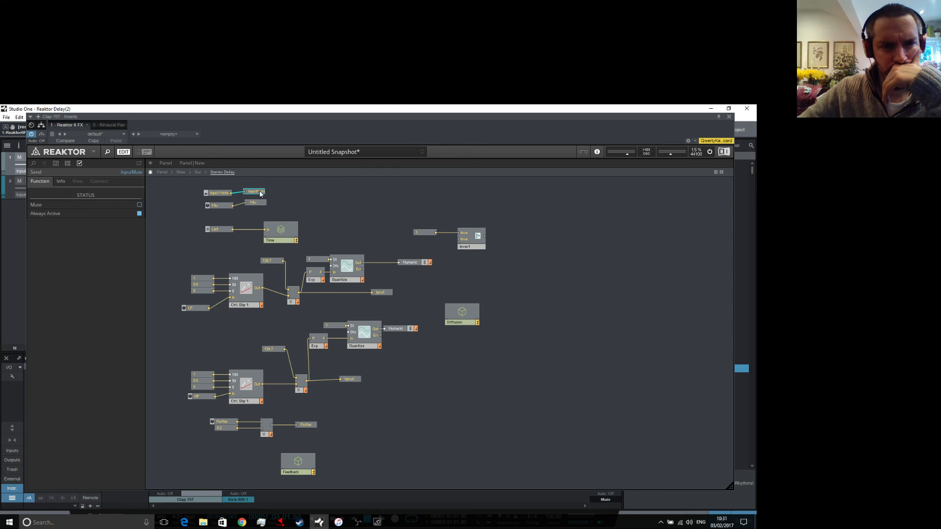
Return to the instrument's Stereo Delay macro and probe the delay time value entering the Add module ahead of Single Delay.
double_click(383, 197)
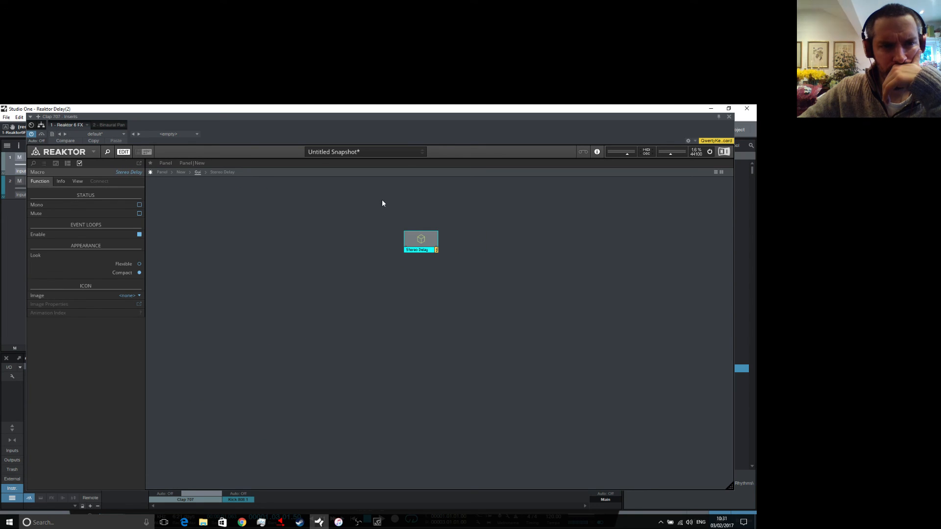
click(351, 299)
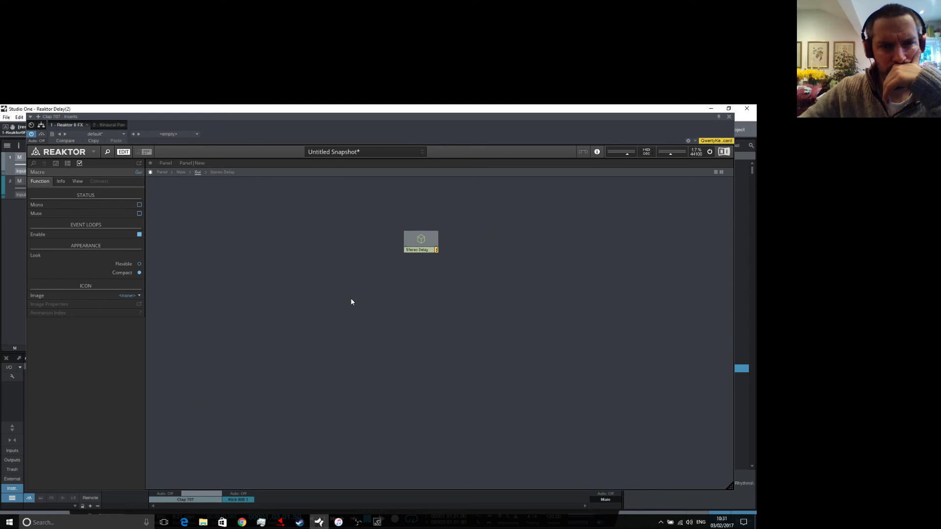
double_click(351, 302)
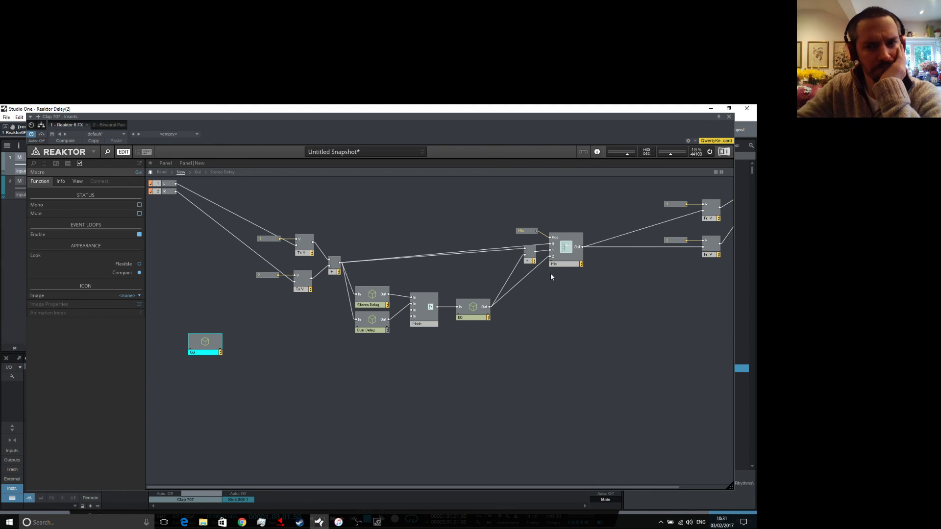
double_click(374, 299)
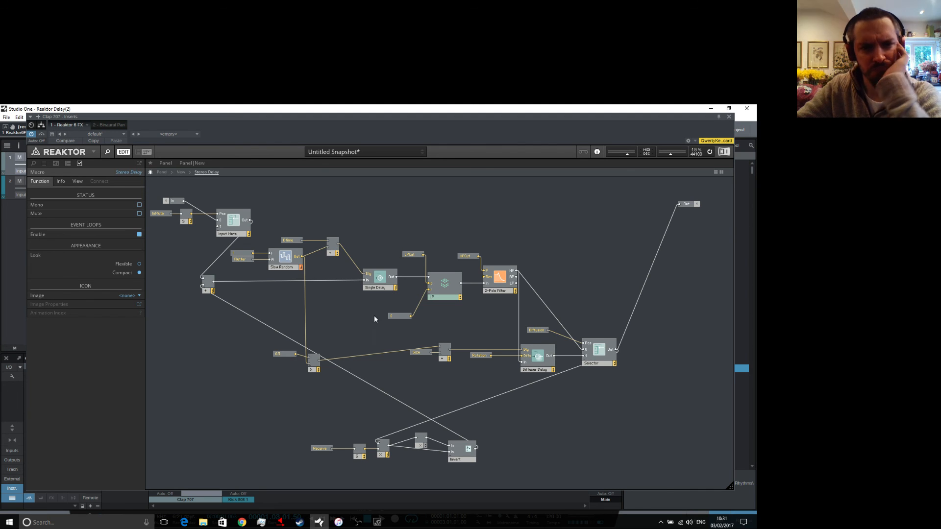
mouse_move(317, 244)
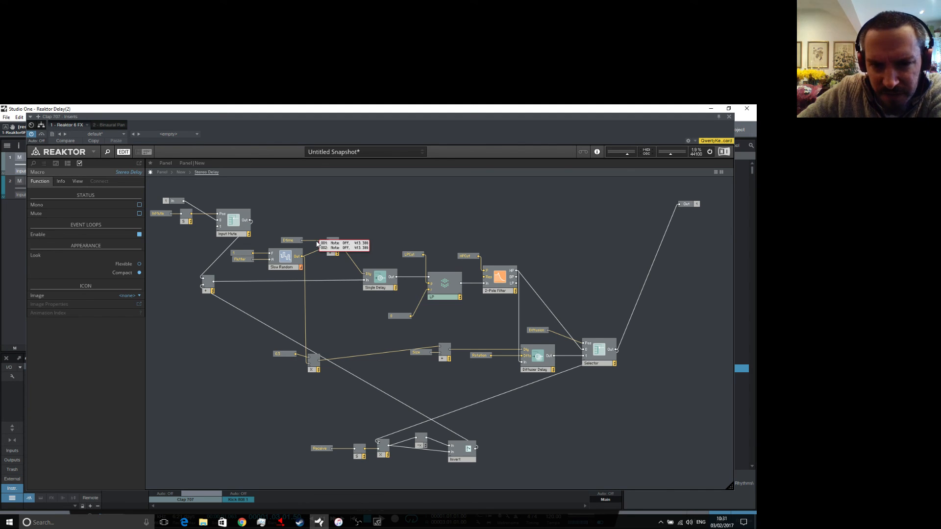
Check the properties of the Single Delay module and the send connection of the Dtime Receive terminal.
click(379, 280)
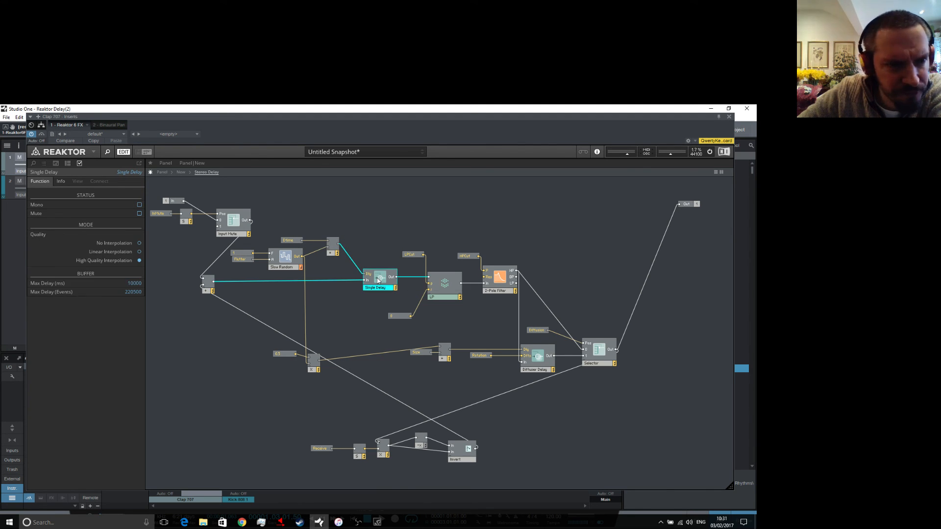
click(139, 205)
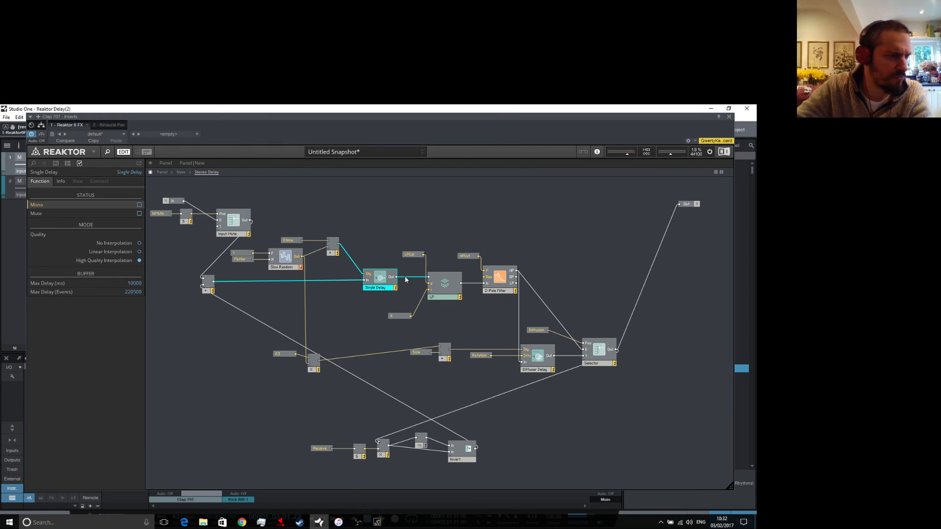
click(296, 242)
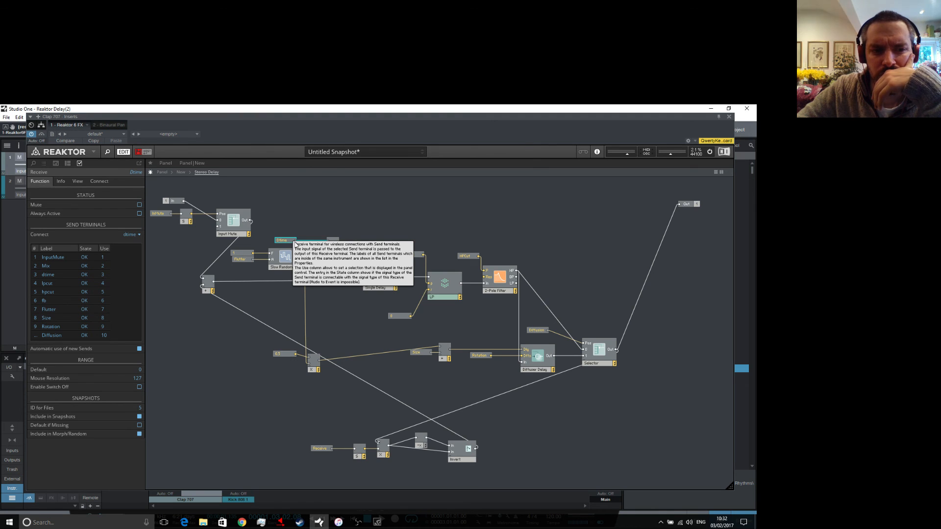
click(324, 223)
Replace the Dtime Receive terminal feeding the Add module with a new Receive terminal connected to dtime, wired to the same input.
click(284, 239)
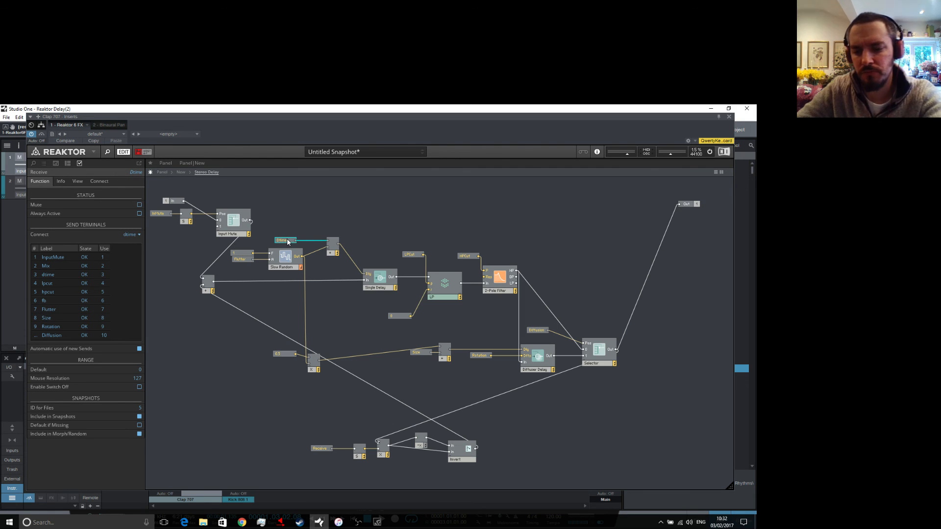
key(Delete)
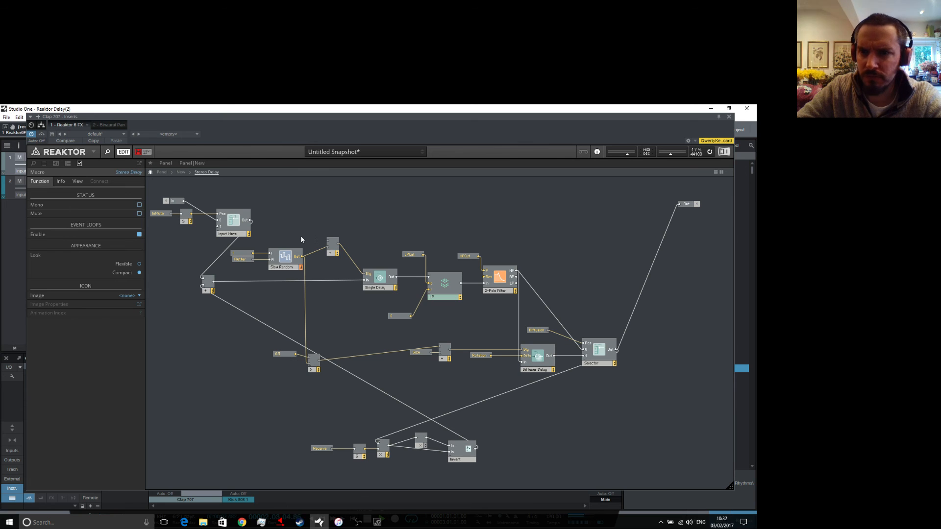
right_click(301, 235)
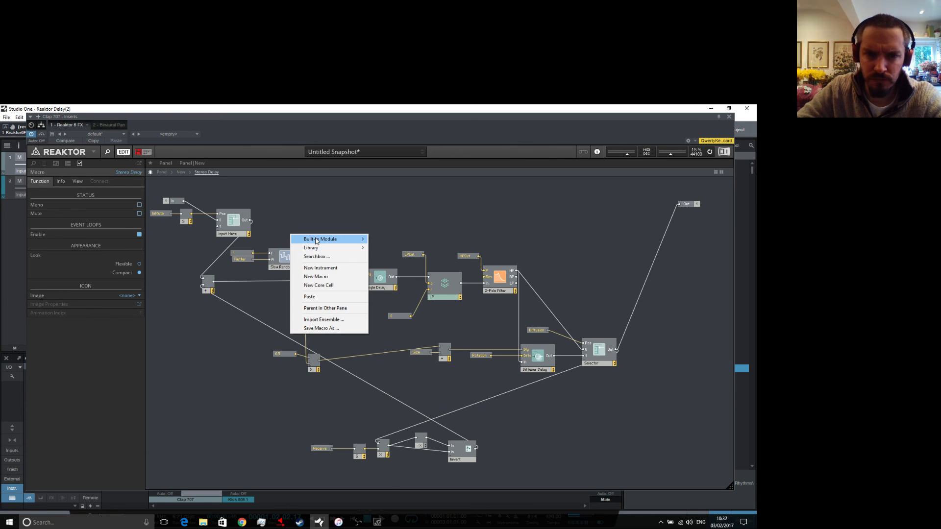
mouse_move(319, 240)
mouse_move(403, 387)
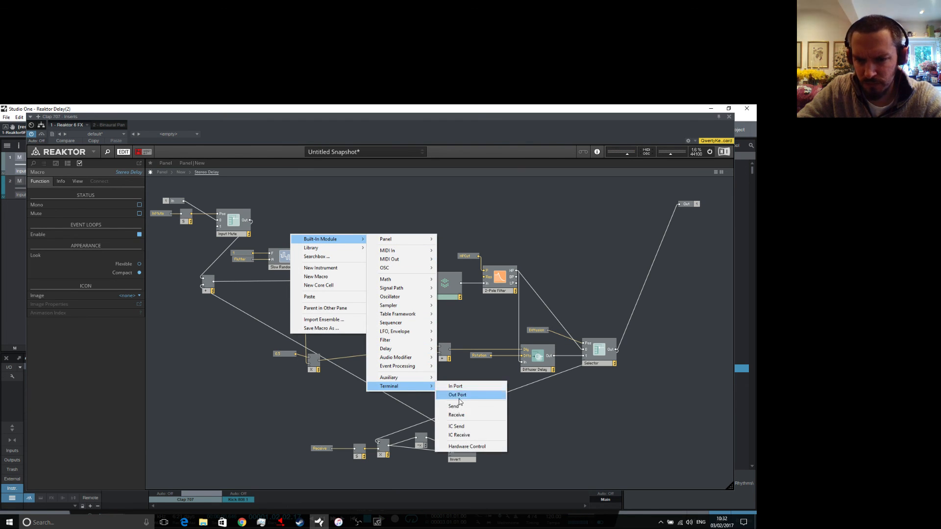
click(461, 415)
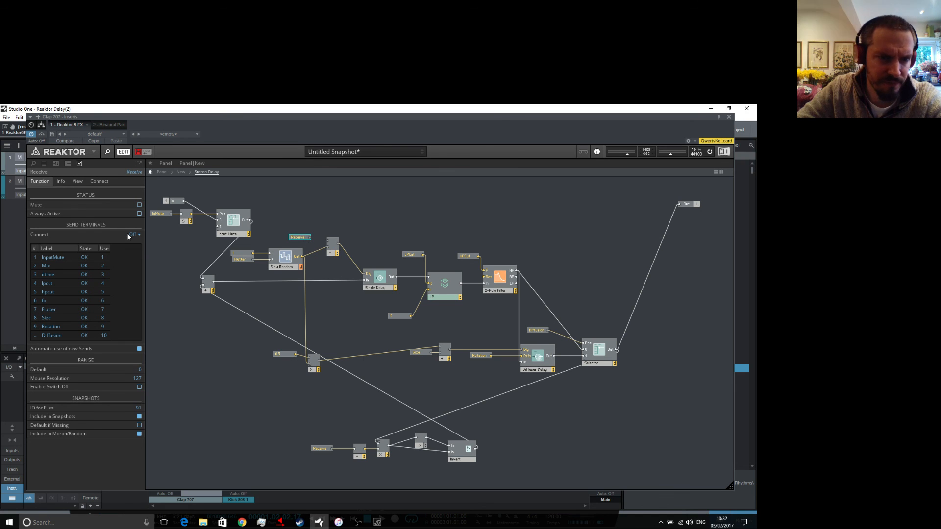
click(133, 234)
click(121, 257)
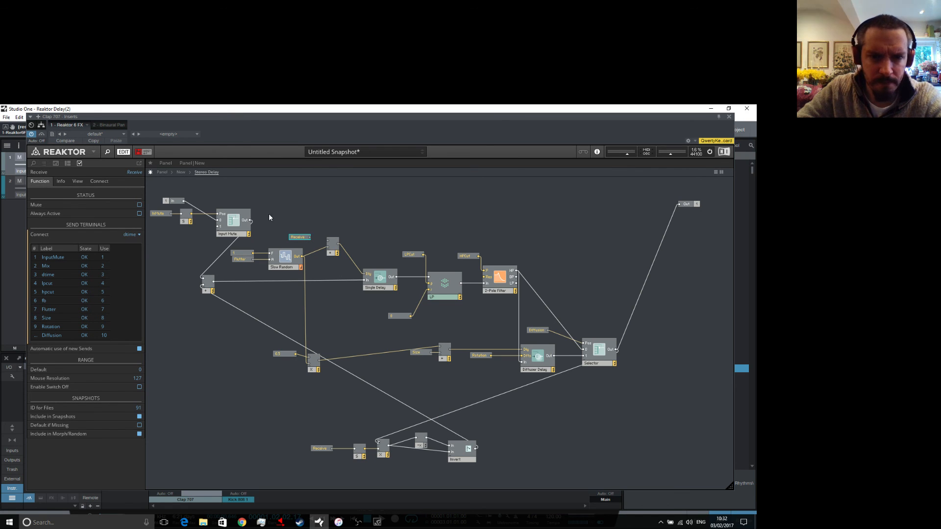
drag(311, 237, 326, 241)
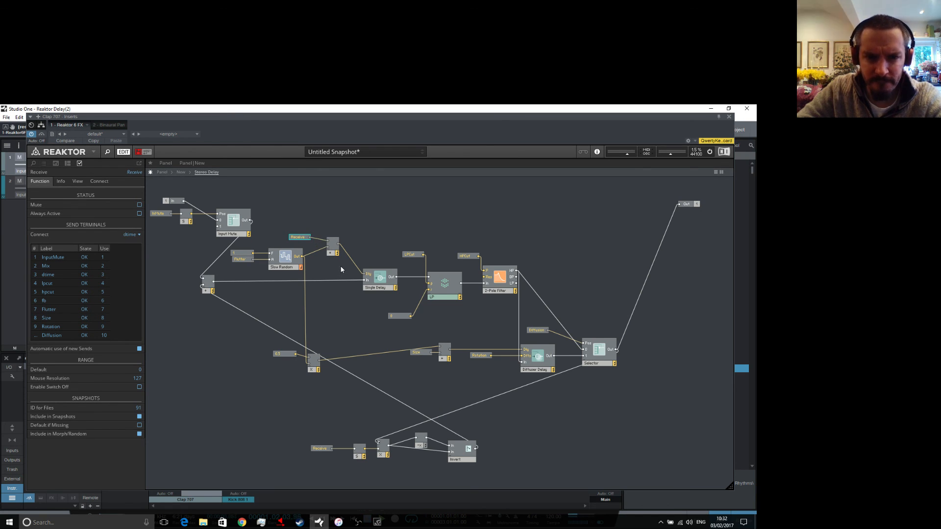
click(289, 199)
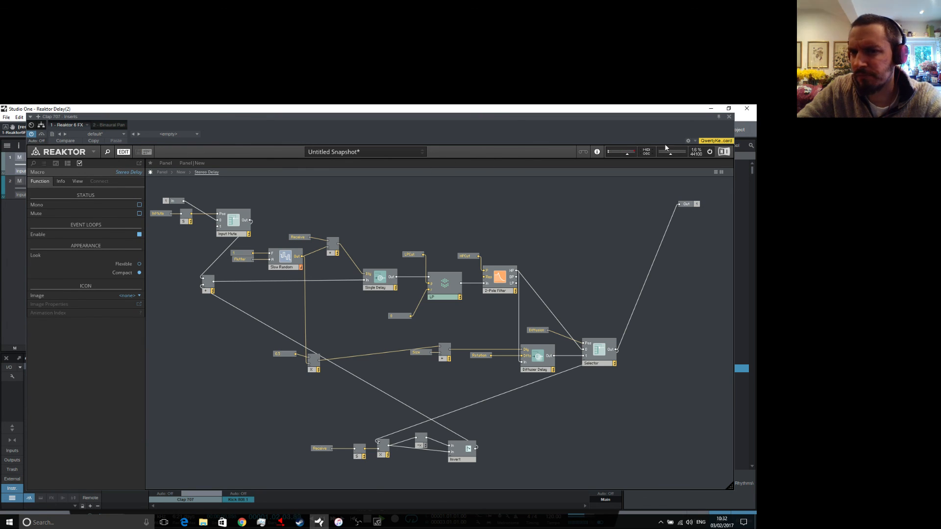
Close the plug-in window and remove the Reaktor 6 FX insert from the Clap 707 channel.
click(729, 117)
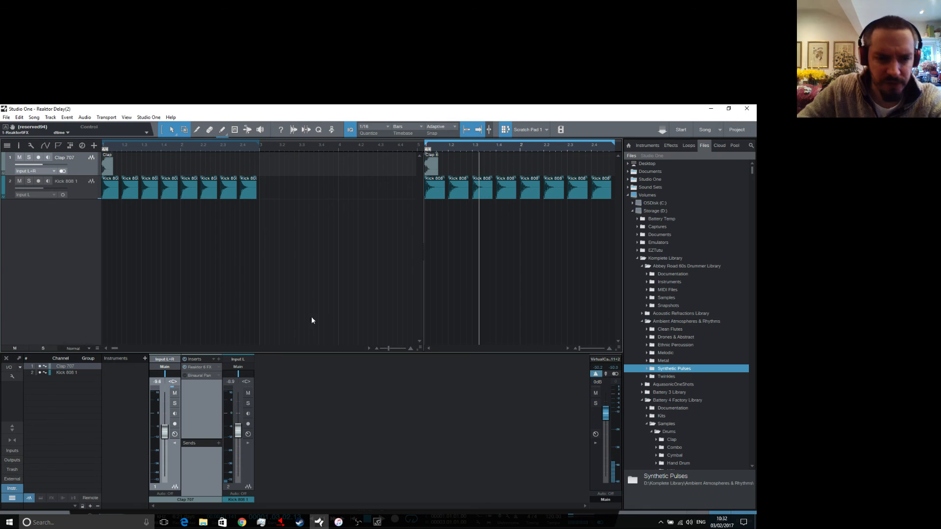
click(219, 367)
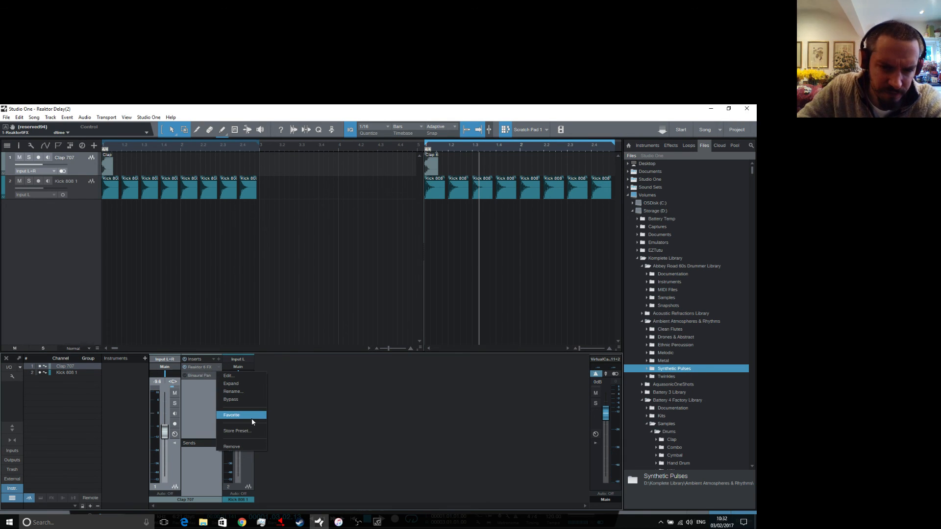
click(236, 447)
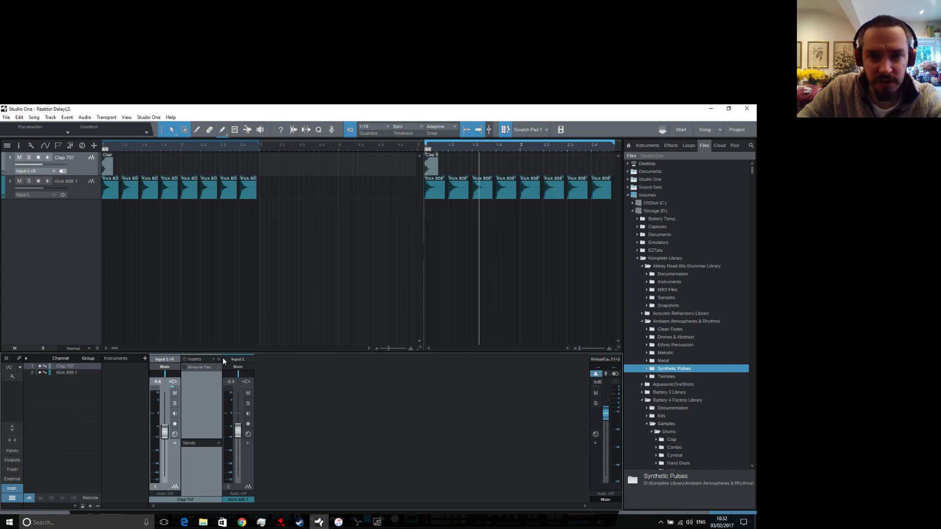
Close Scratch Pad 1 so that only the main arrangement is displayed.
click(506, 130)
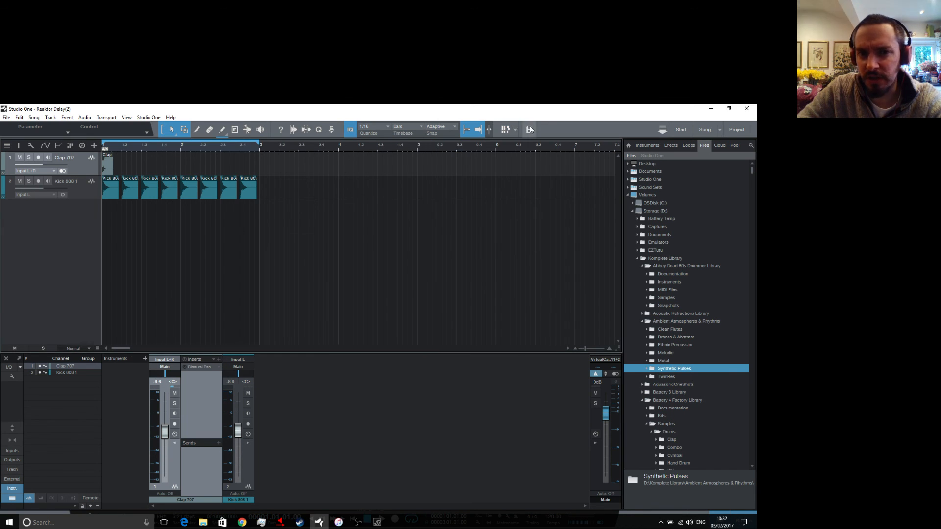
click(515, 129)
click(543, 191)
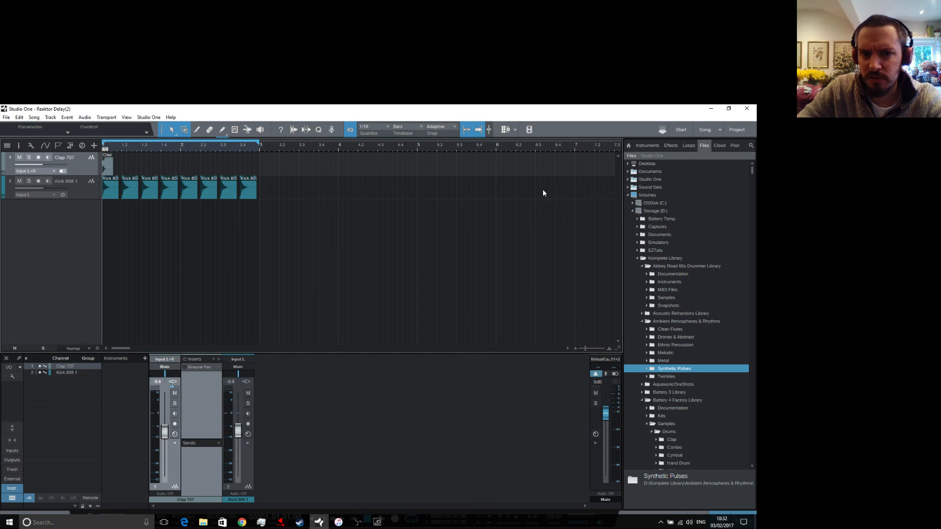
Insert a fresh Reaktor 6 FX on the Clap 707 channel.
click(219, 360)
scroll(274, 372, down, 10)
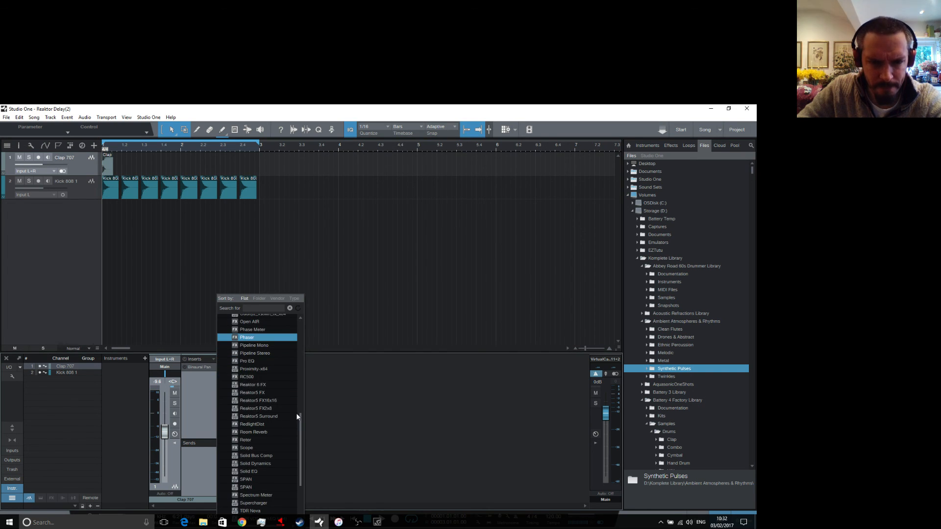
click(260, 385)
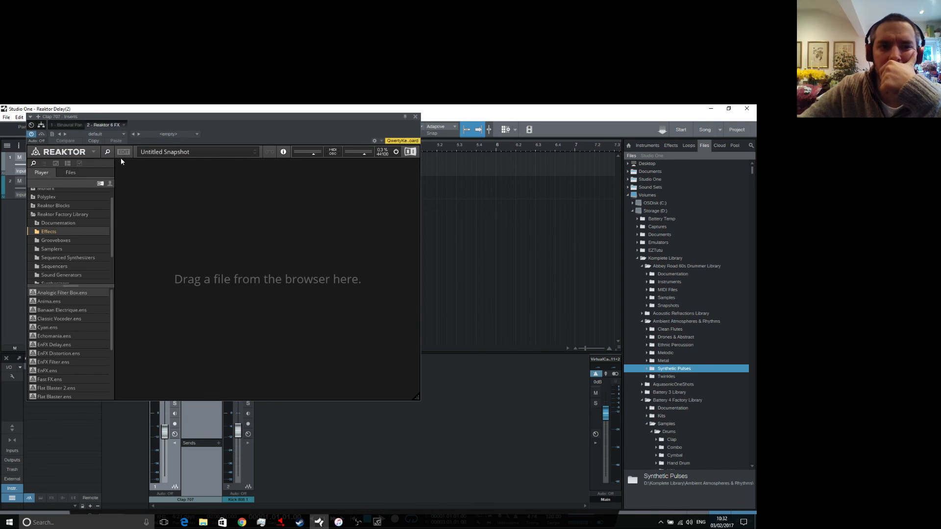
Load the recent ensemble SuperDelay.ens into the new Reaktor instance.
click(95, 154)
mouse_move(110, 174)
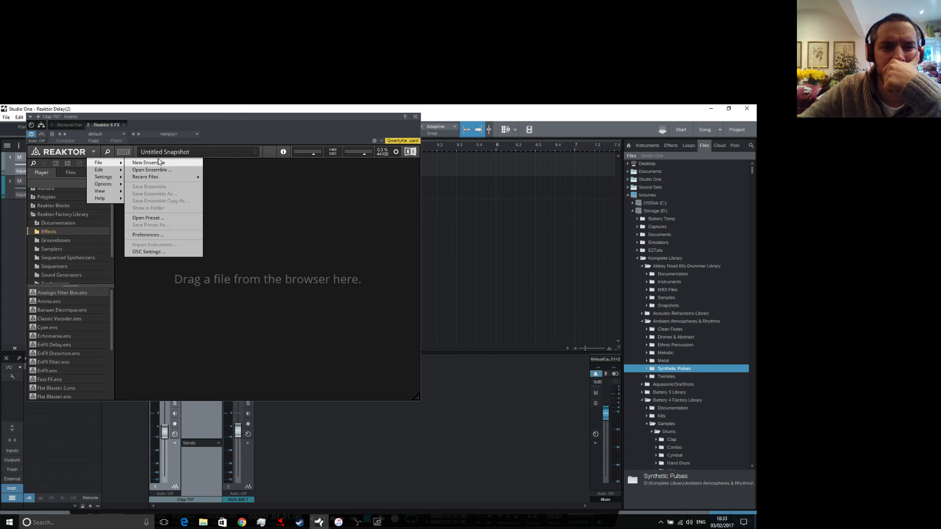
mouse_move(150, 177)
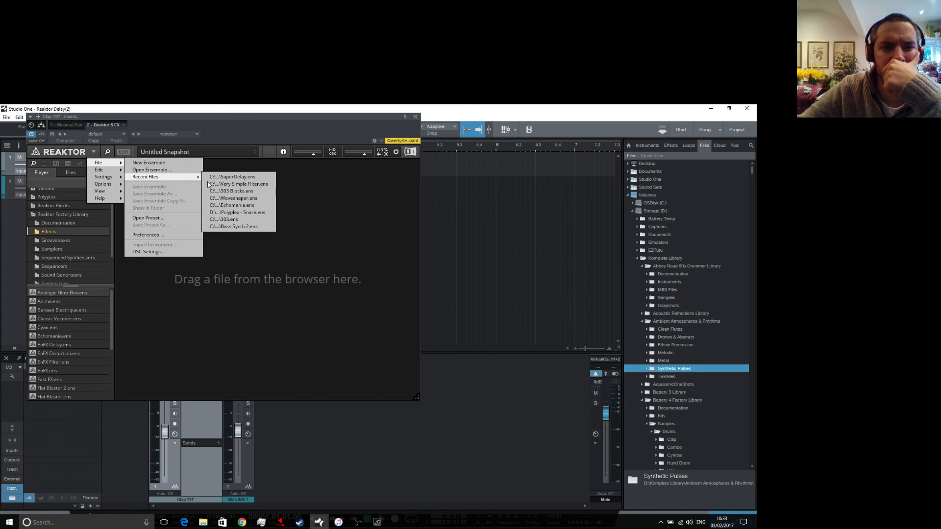
click(234, 178)
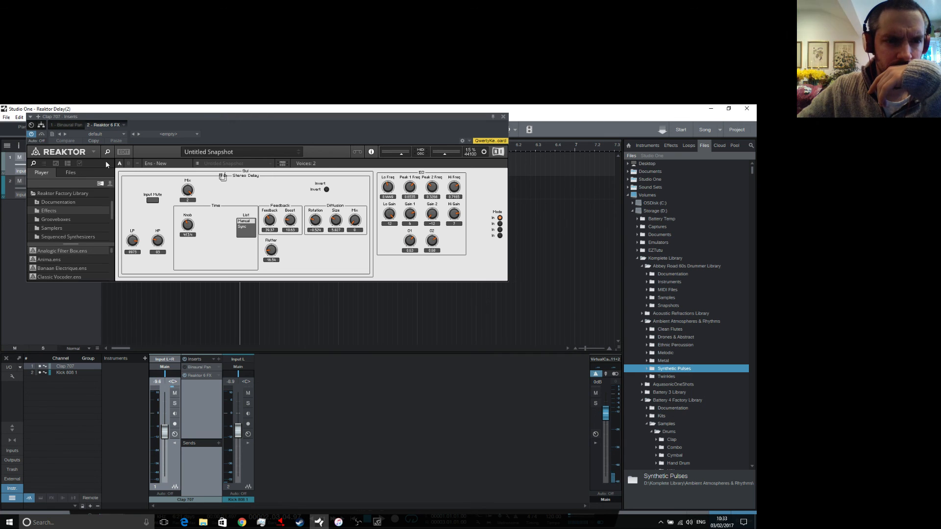
Enter edit mode, go into the Gui macro and set its Stereo Delay macro to Mono.
click(124, 153)
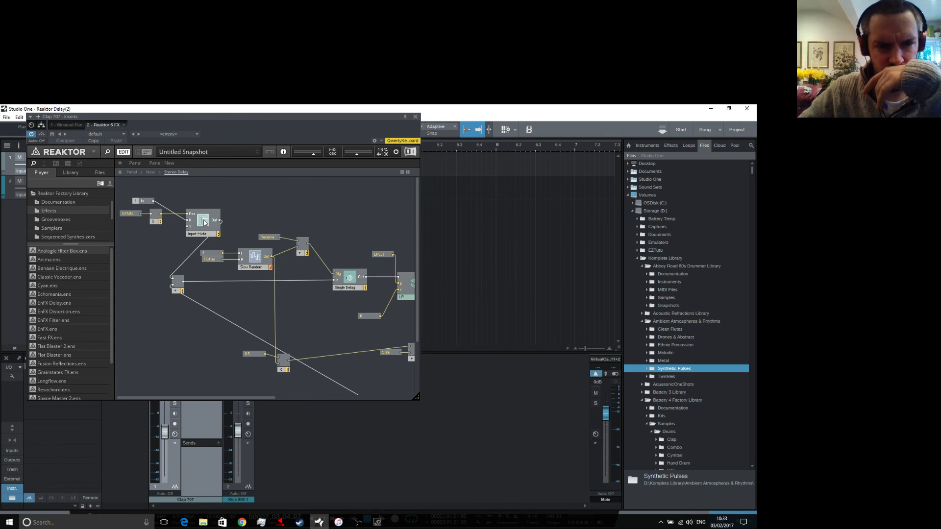
scroll(195, 272, down, 4)
scroll(200, 281, up, 4)
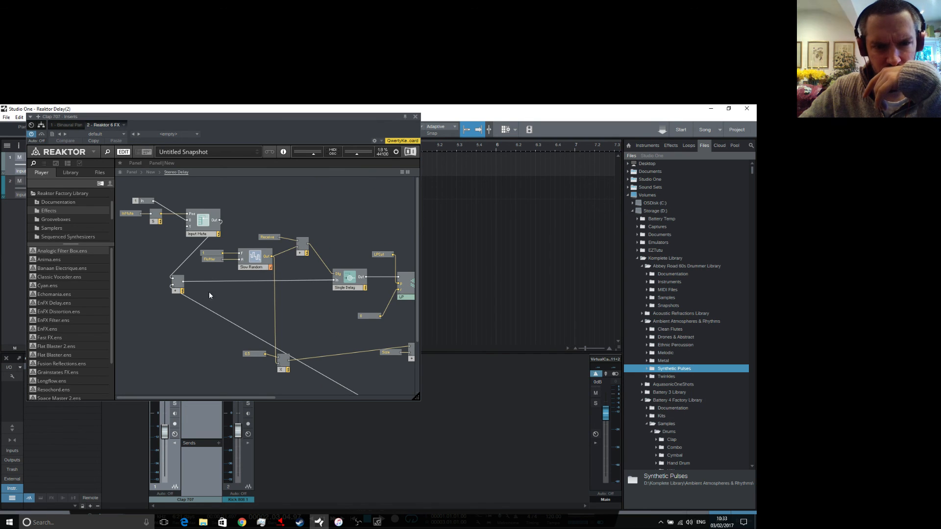
double_click(195, 287)
click(173, 337)
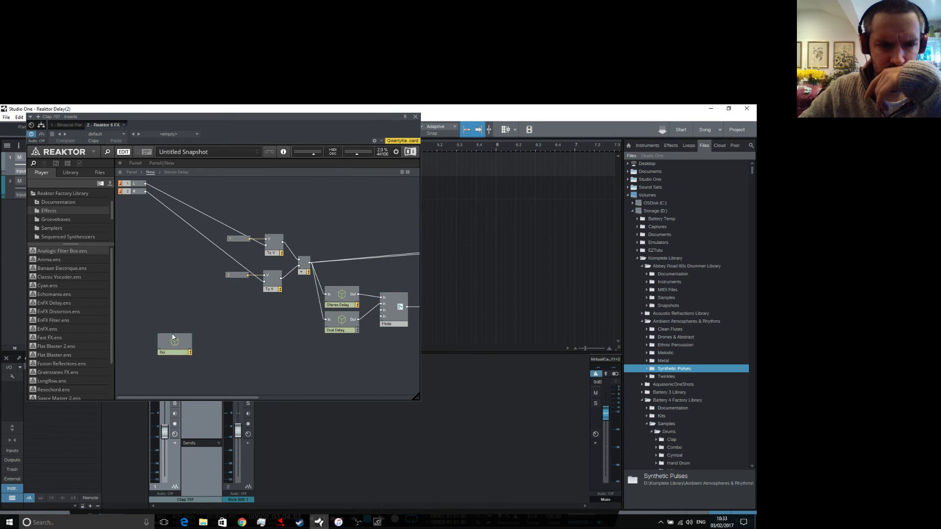
double_click(173, 339)
drag(383, 238, 229, 235)
right_click(231, 235)
click(259, 330)
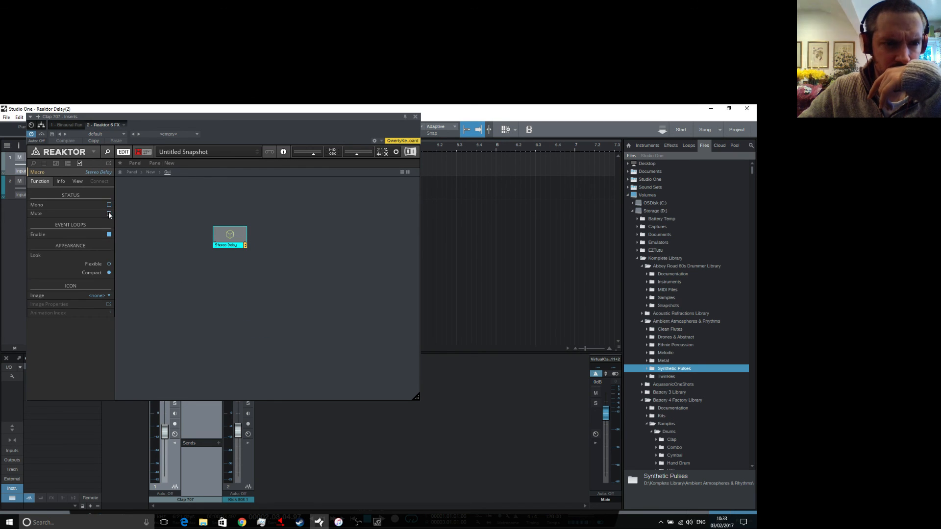
click(204, 276)
Look over the control modules inside the Gui's Stereo Delay macro, and view the ensemble panel.
double_click(224, 243)
scroll(190, 278, down, 3)
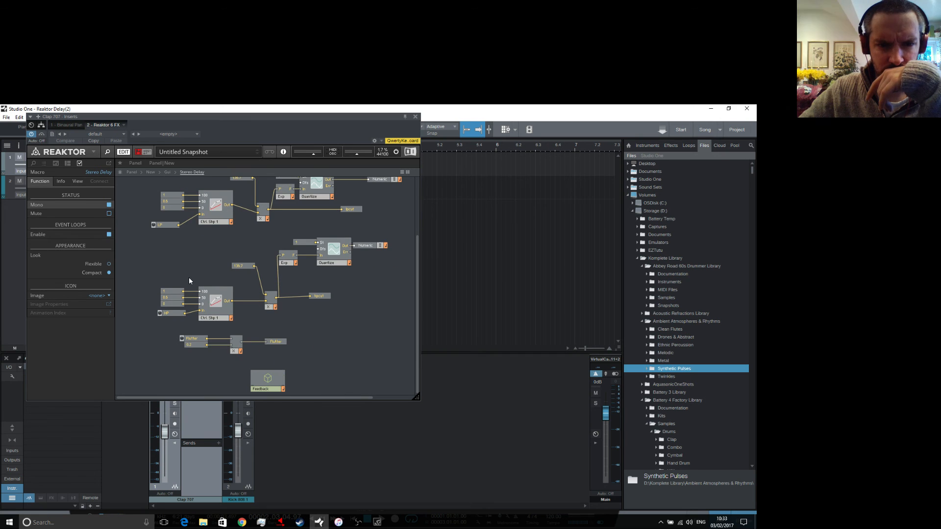
scroll(189, 277, up, 3)
scroll(189, 278, down, 3)
double_click(129, 201)
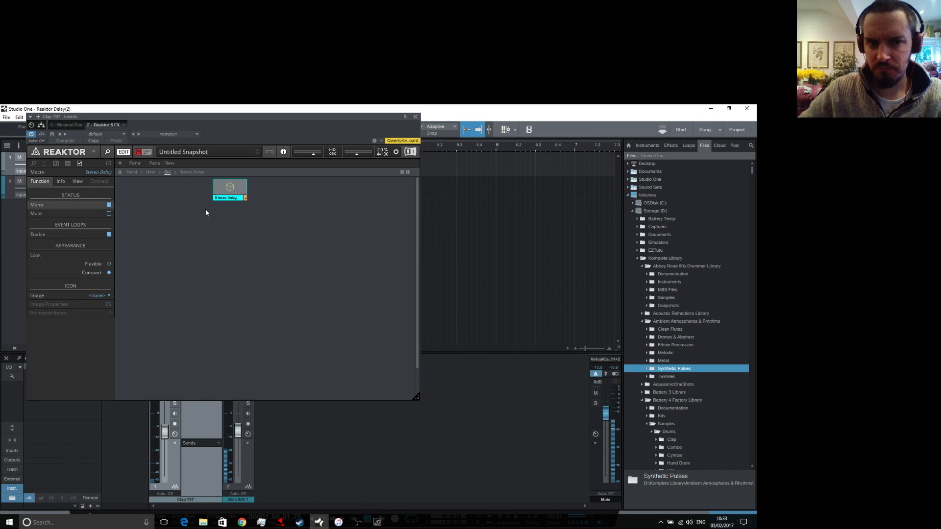
click(130, 172)
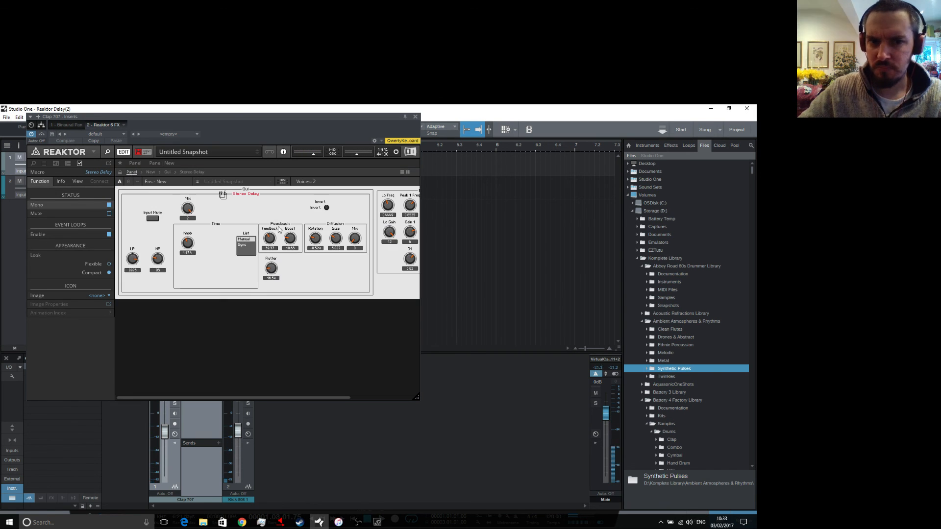
Return to the ensemble's top-level structure and set the Gui macro to Mono.
click(168, 172)
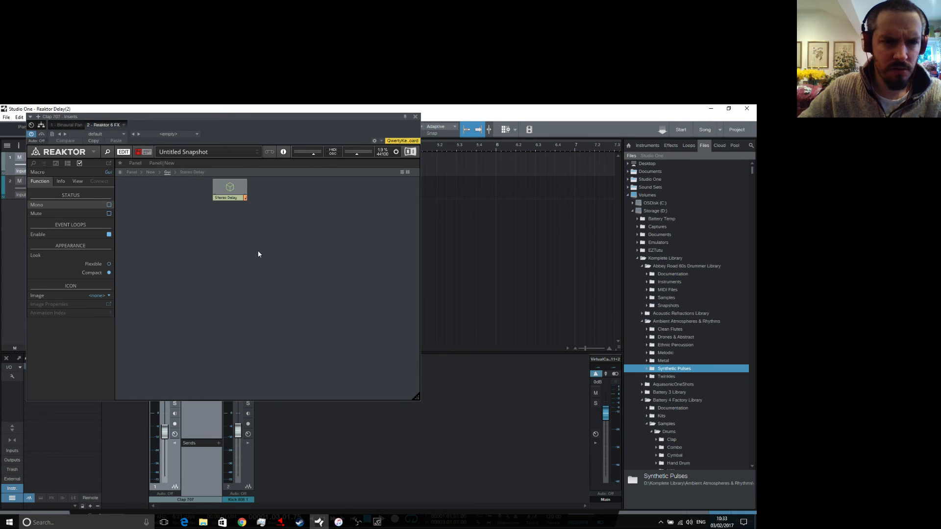
double_click(198, 228)
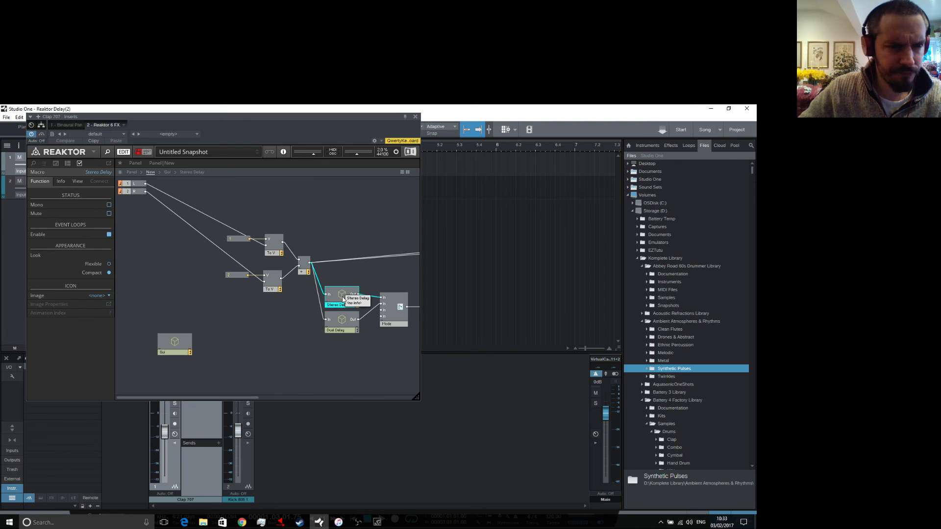
click(342, 321)
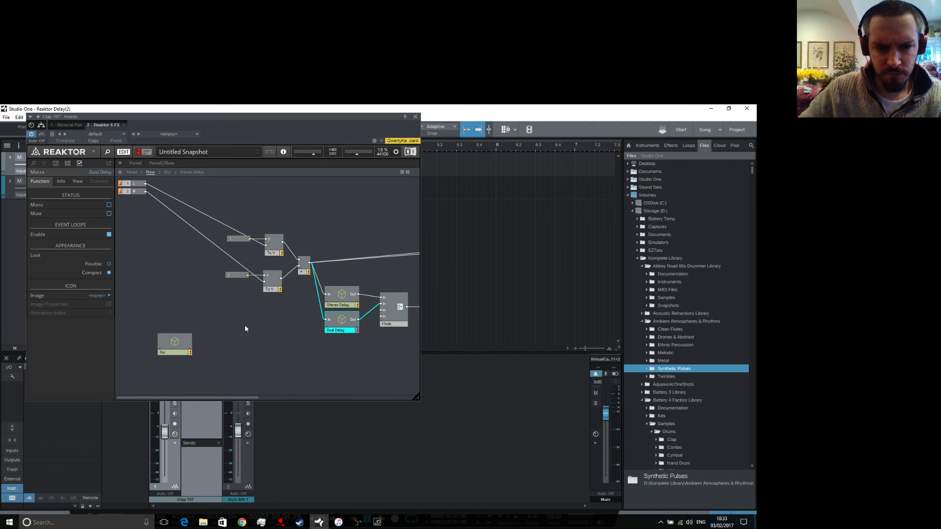
click(172, 341)
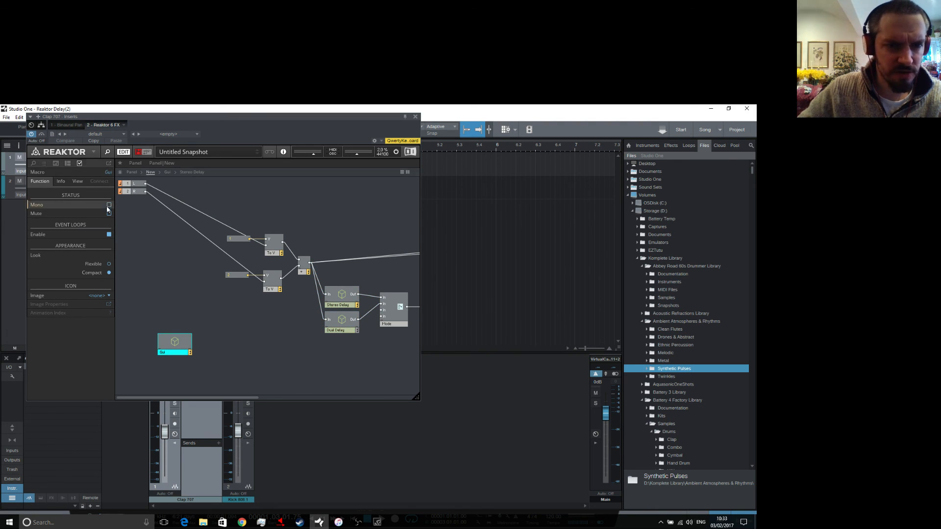
click(197, 285)
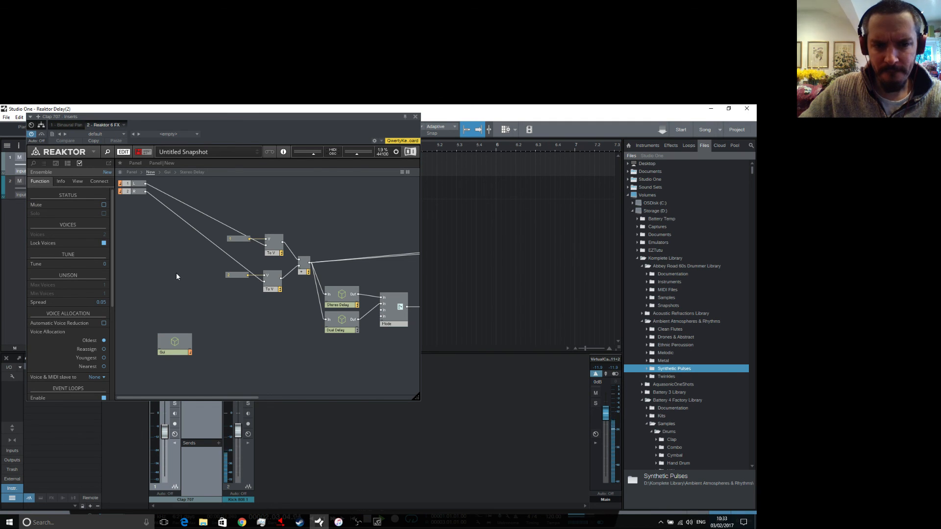
Reopen the Stereo Delay macro within Gui and view its Input Mute, Mix and Time controls.
double_click(168, 342)
double_click(230, 190)
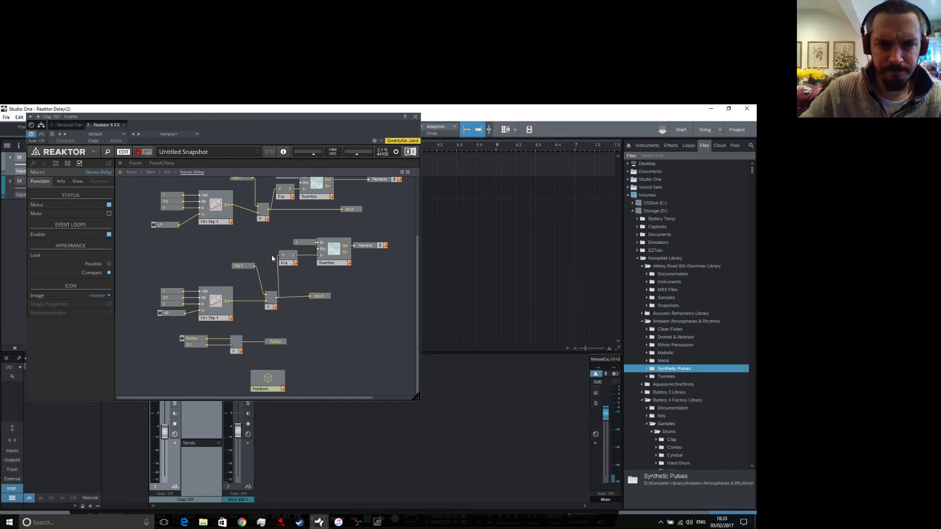
scroll(340, 243, up, 3)
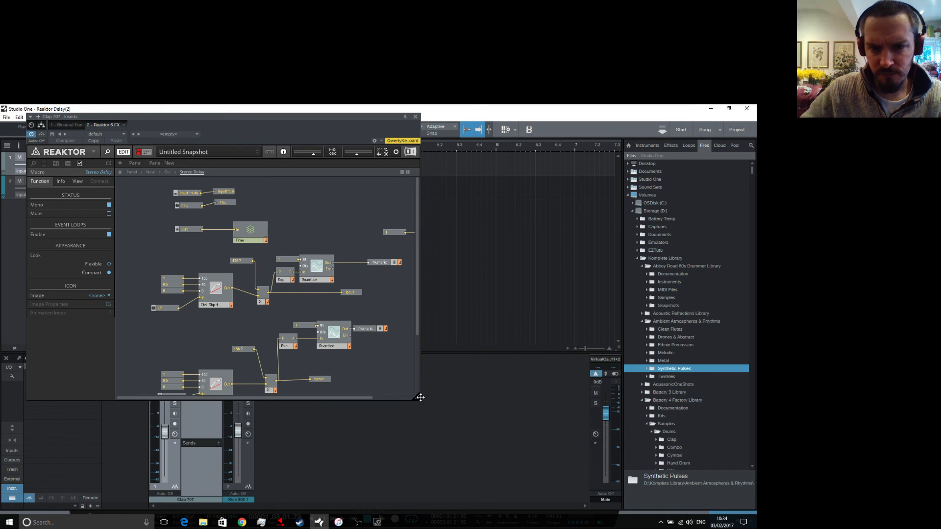
Enlarge the plug-in window to show more of the Stereo Delay macro's structure, and view the Invert switch's properties.
drag(420, 399, 552, 455)
scroll(453, 359, down, 1)
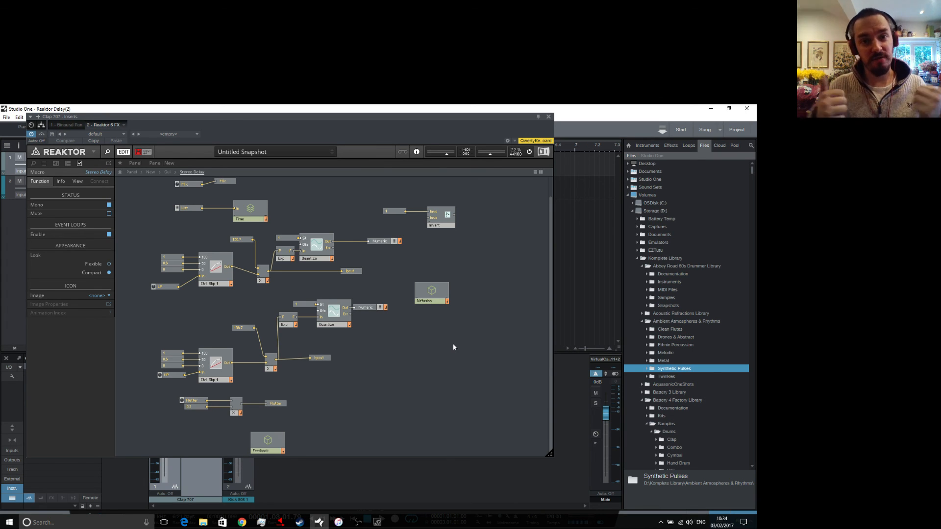
click(447, 224)
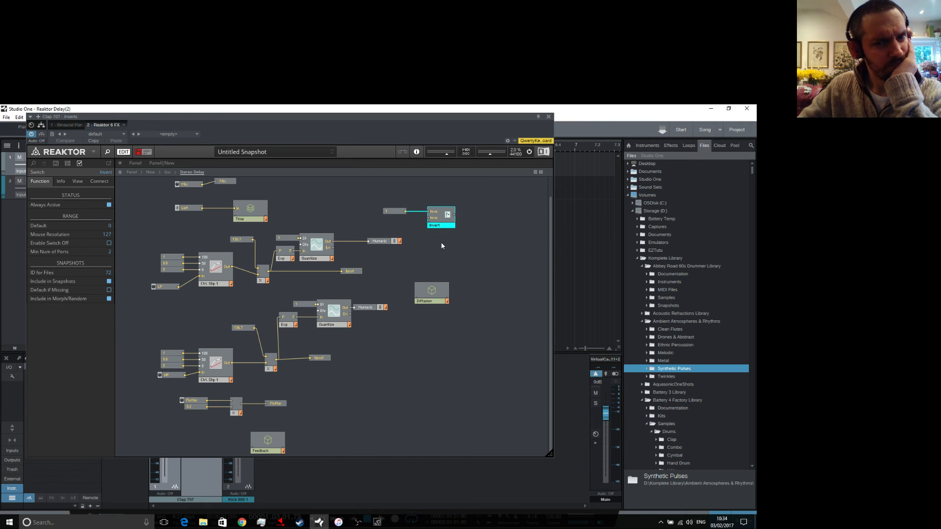
Go back up to the ensemble's top-level structure, and view the ensemble panel with its Stereo Delay, EQ and Mode controls.
double_click(441, 246)
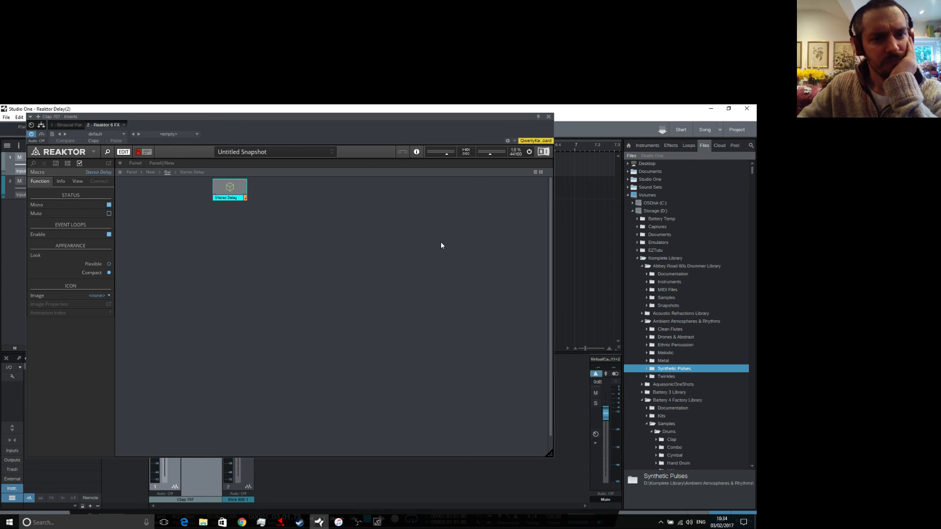
double_click(216, 247)
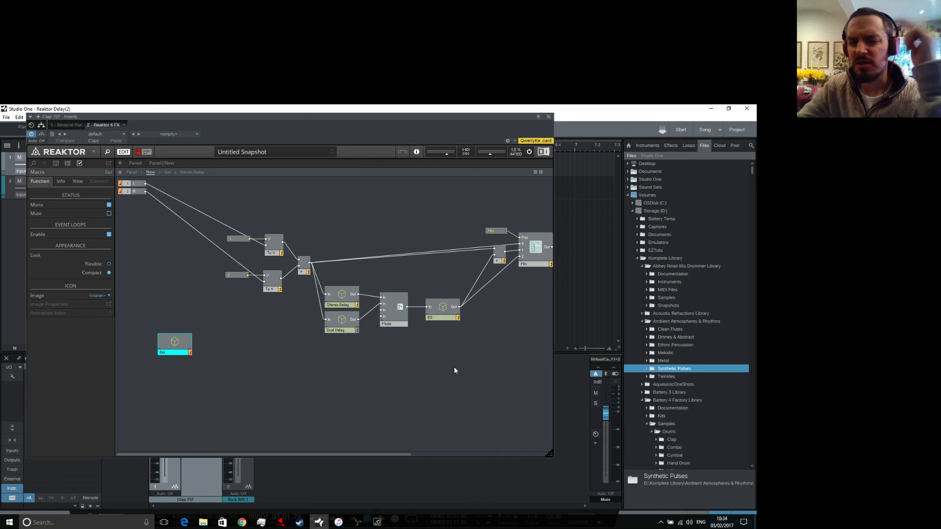
click(131, 172)
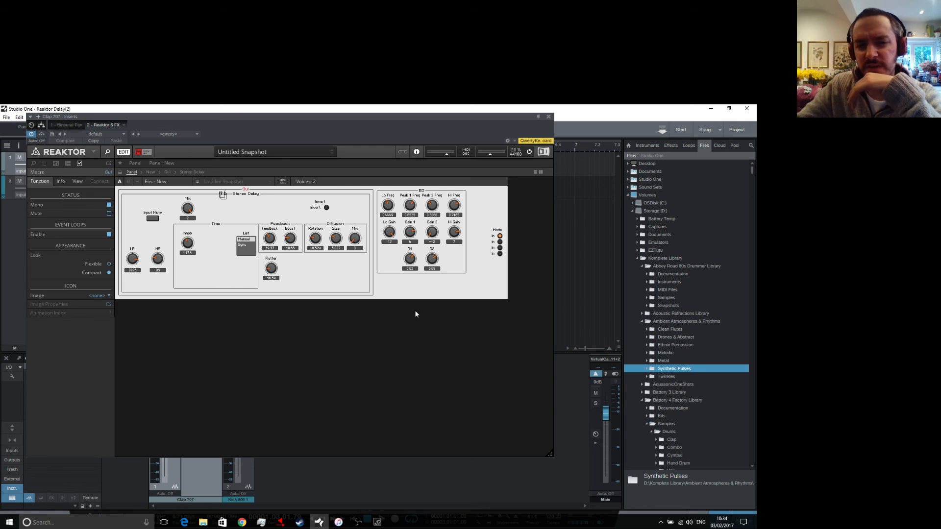
click(388, 340)
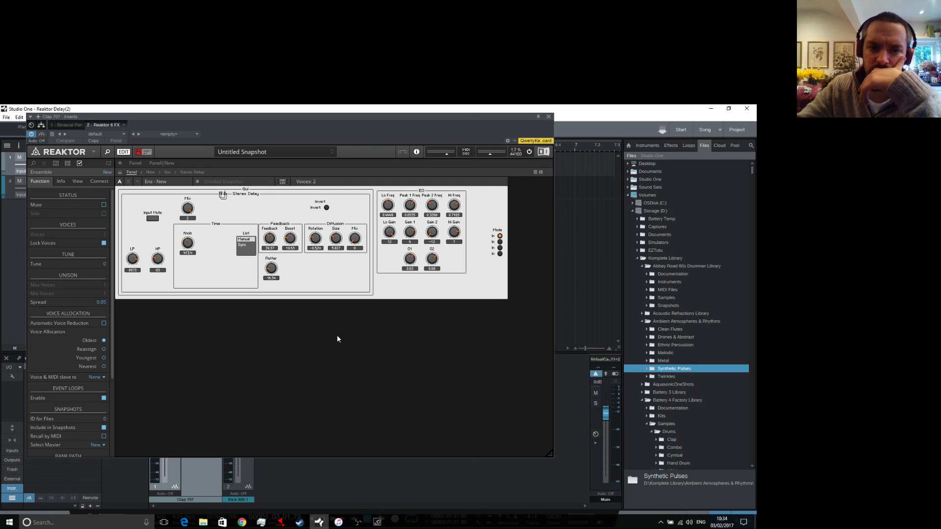